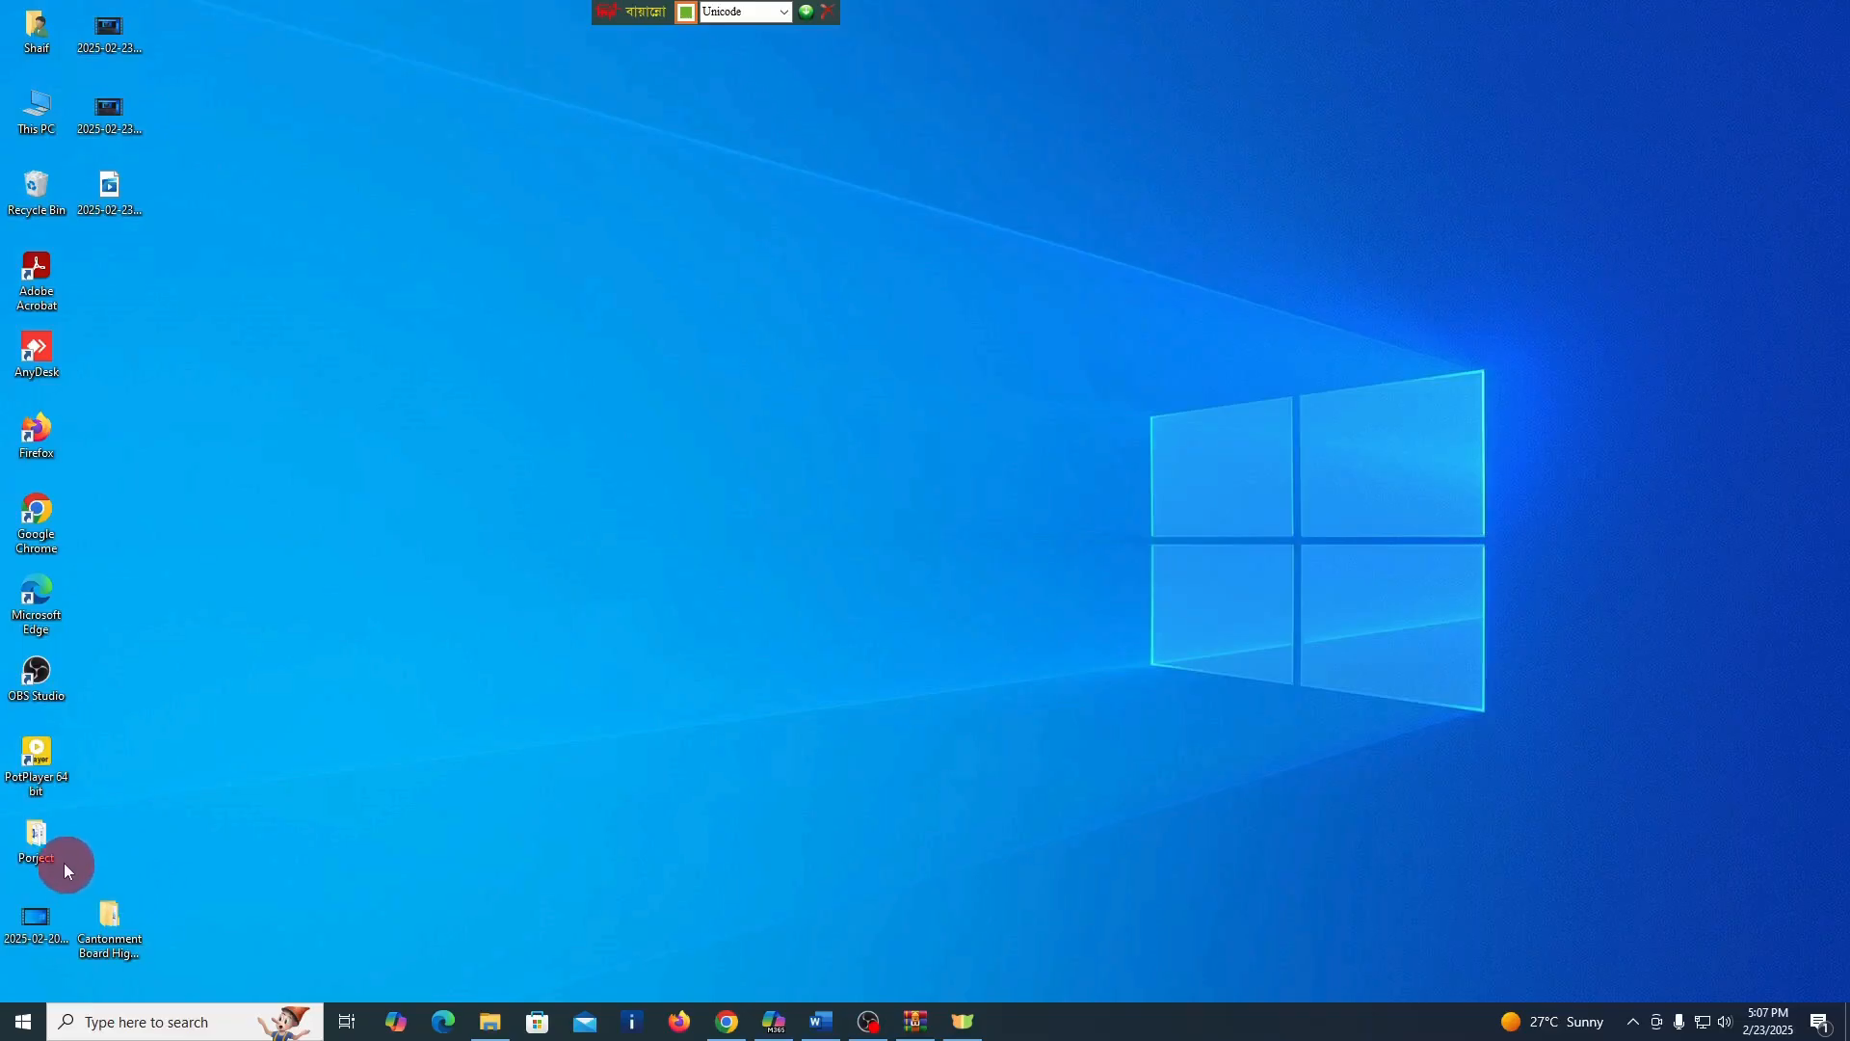
Open New Microsoft Word Document from the Porject folder on the desktop
double_click(38, 844)
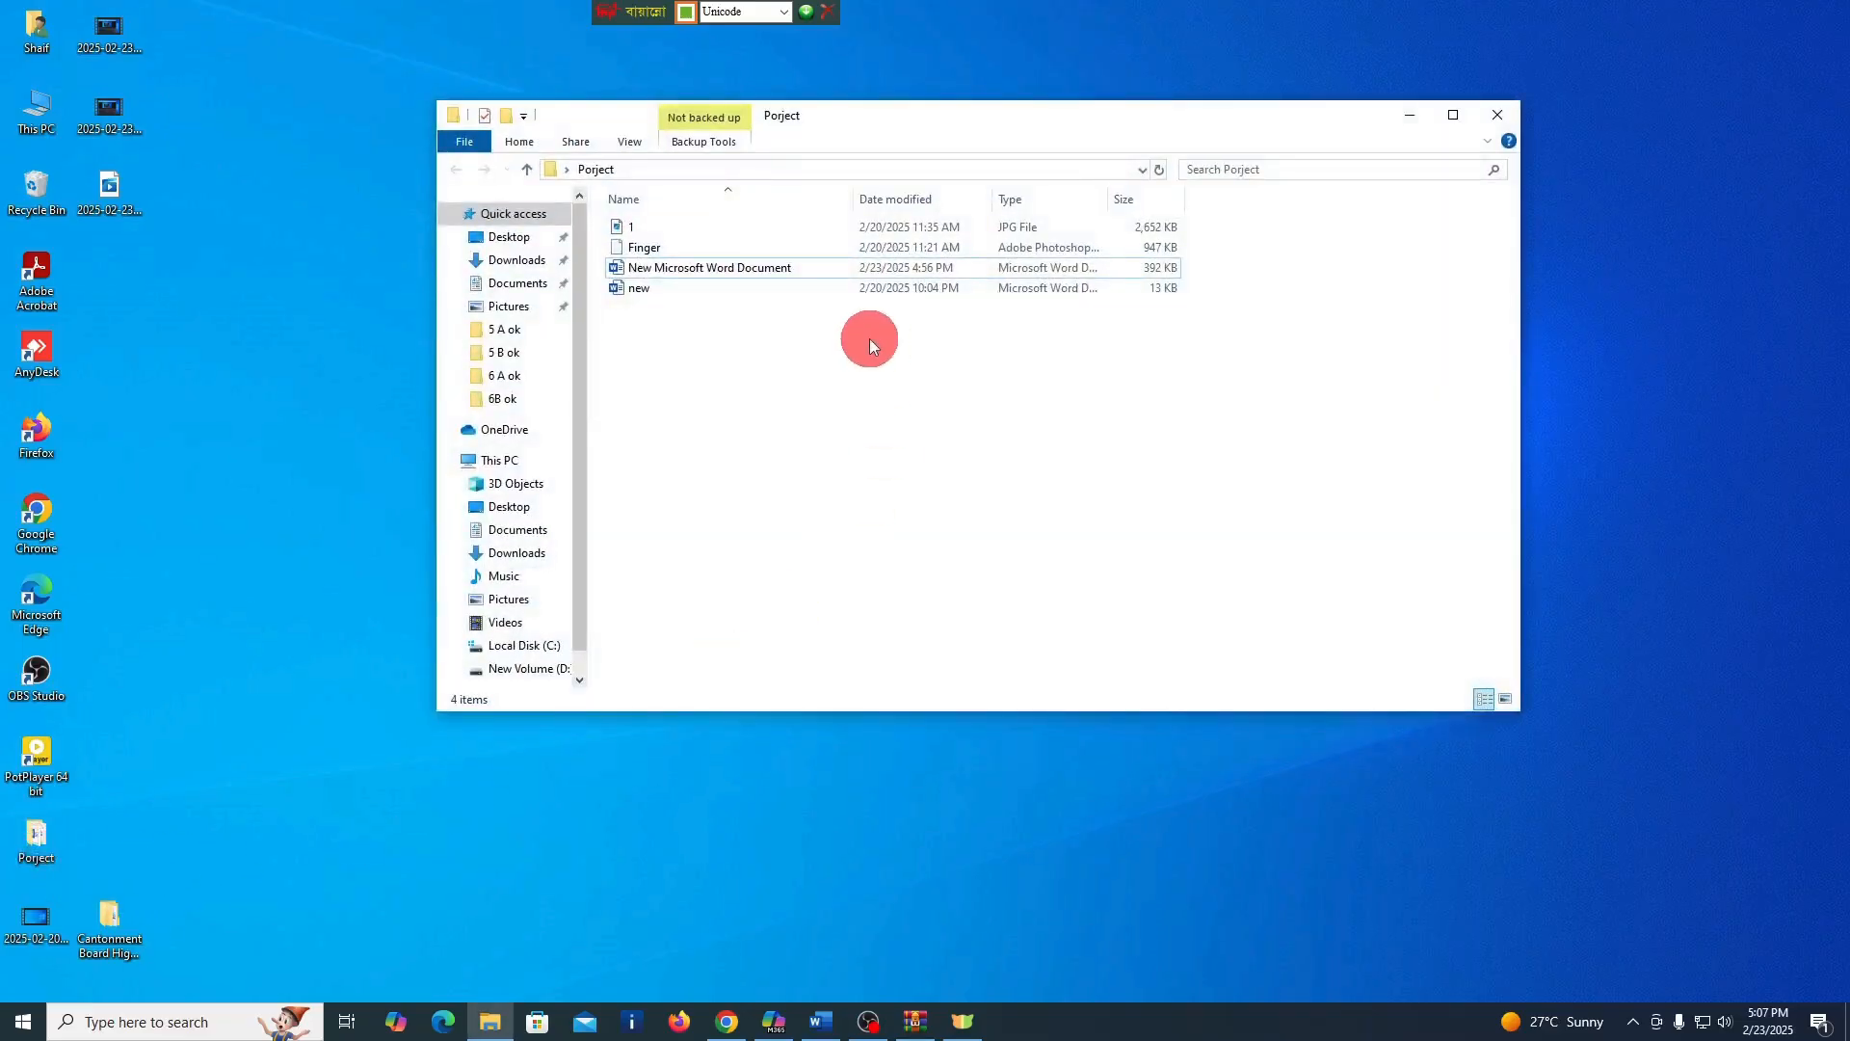
double_click(697, 270)
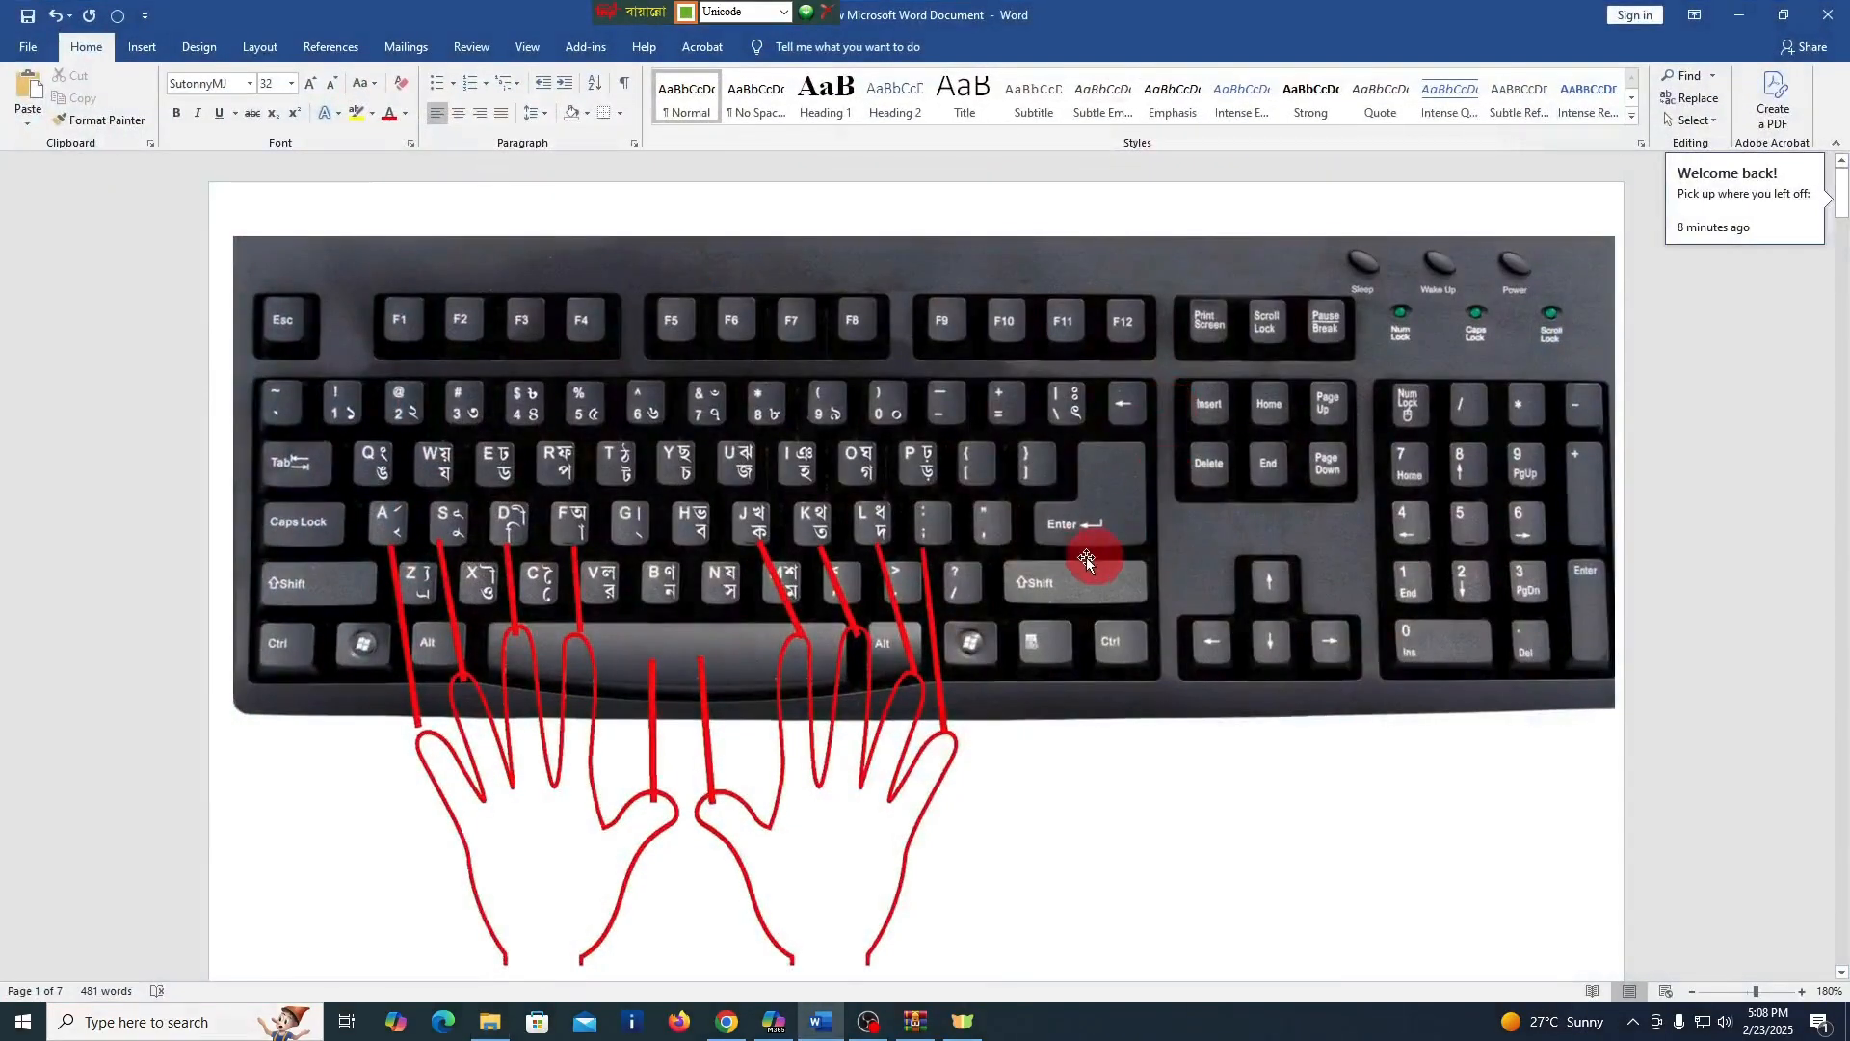
scroll(1038, 586, "up", 1)
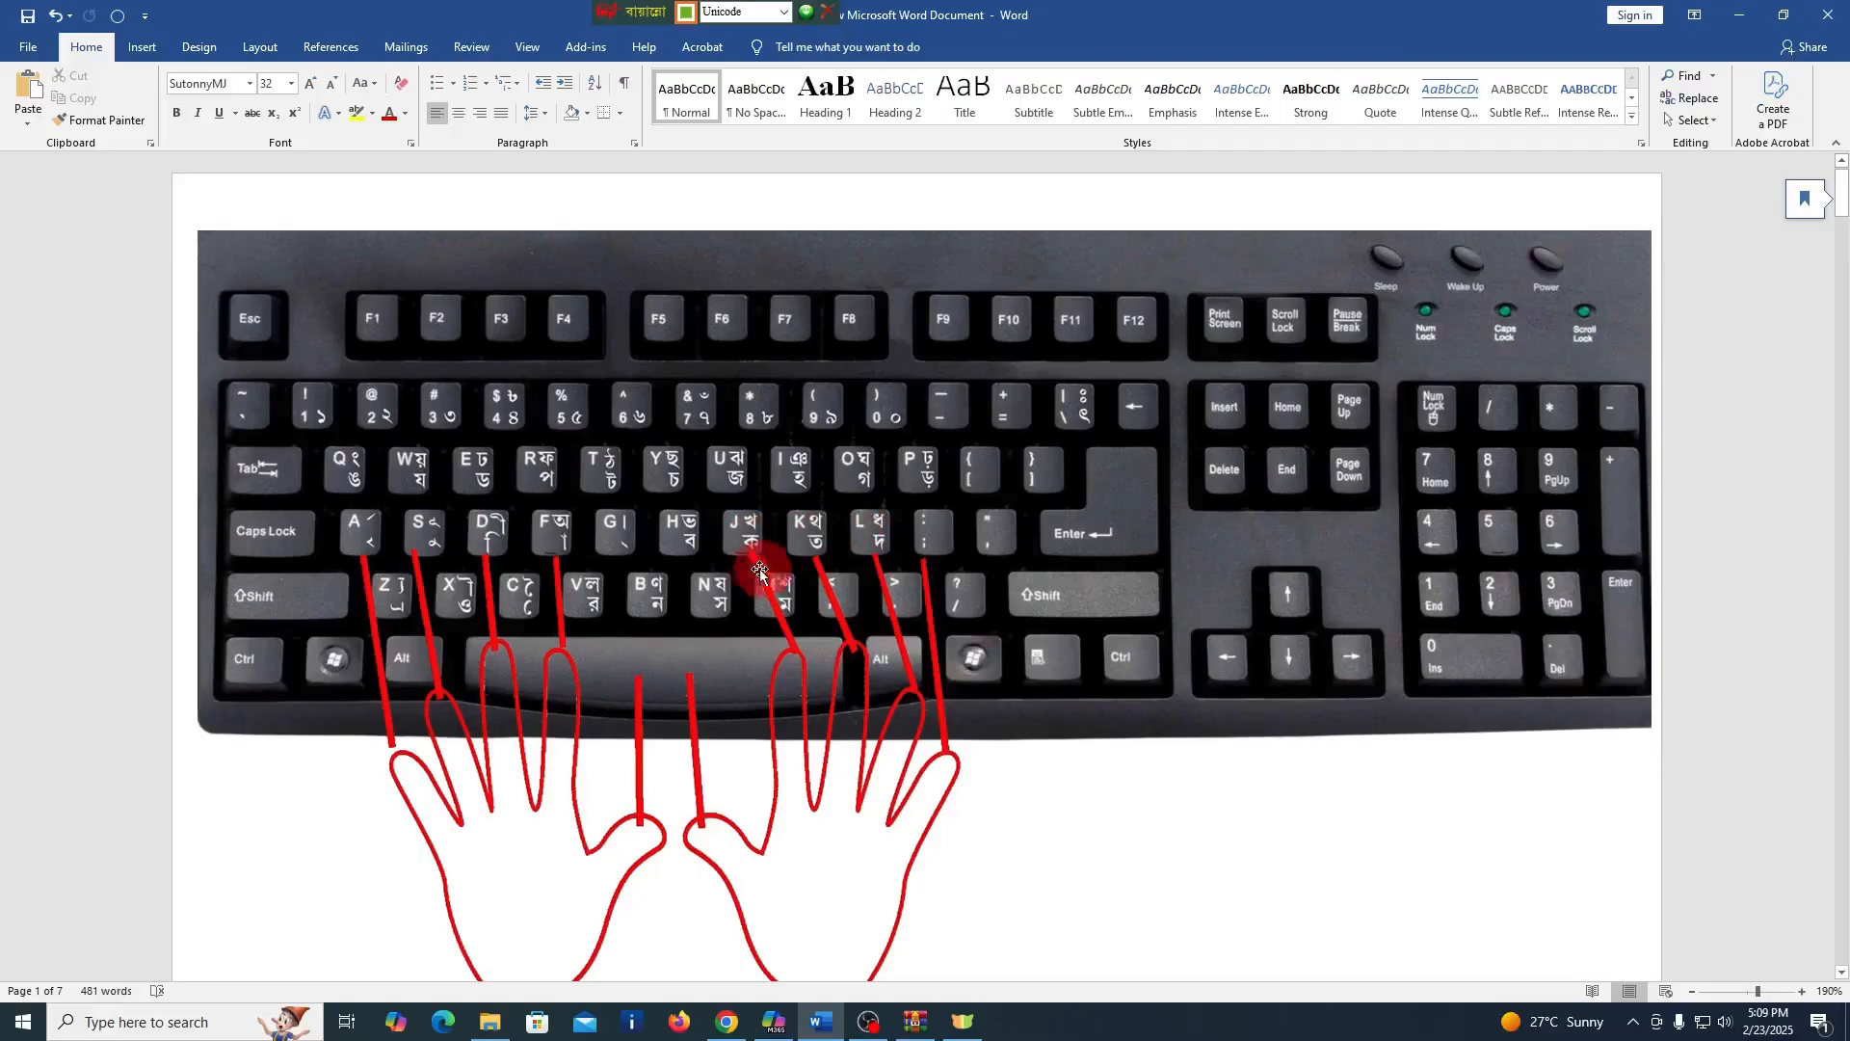
Look through the available fonts for the Bangla font SutonnyMJ with the cursor in the first exercise's consonant line
scroll(383, 619, "down", 3)
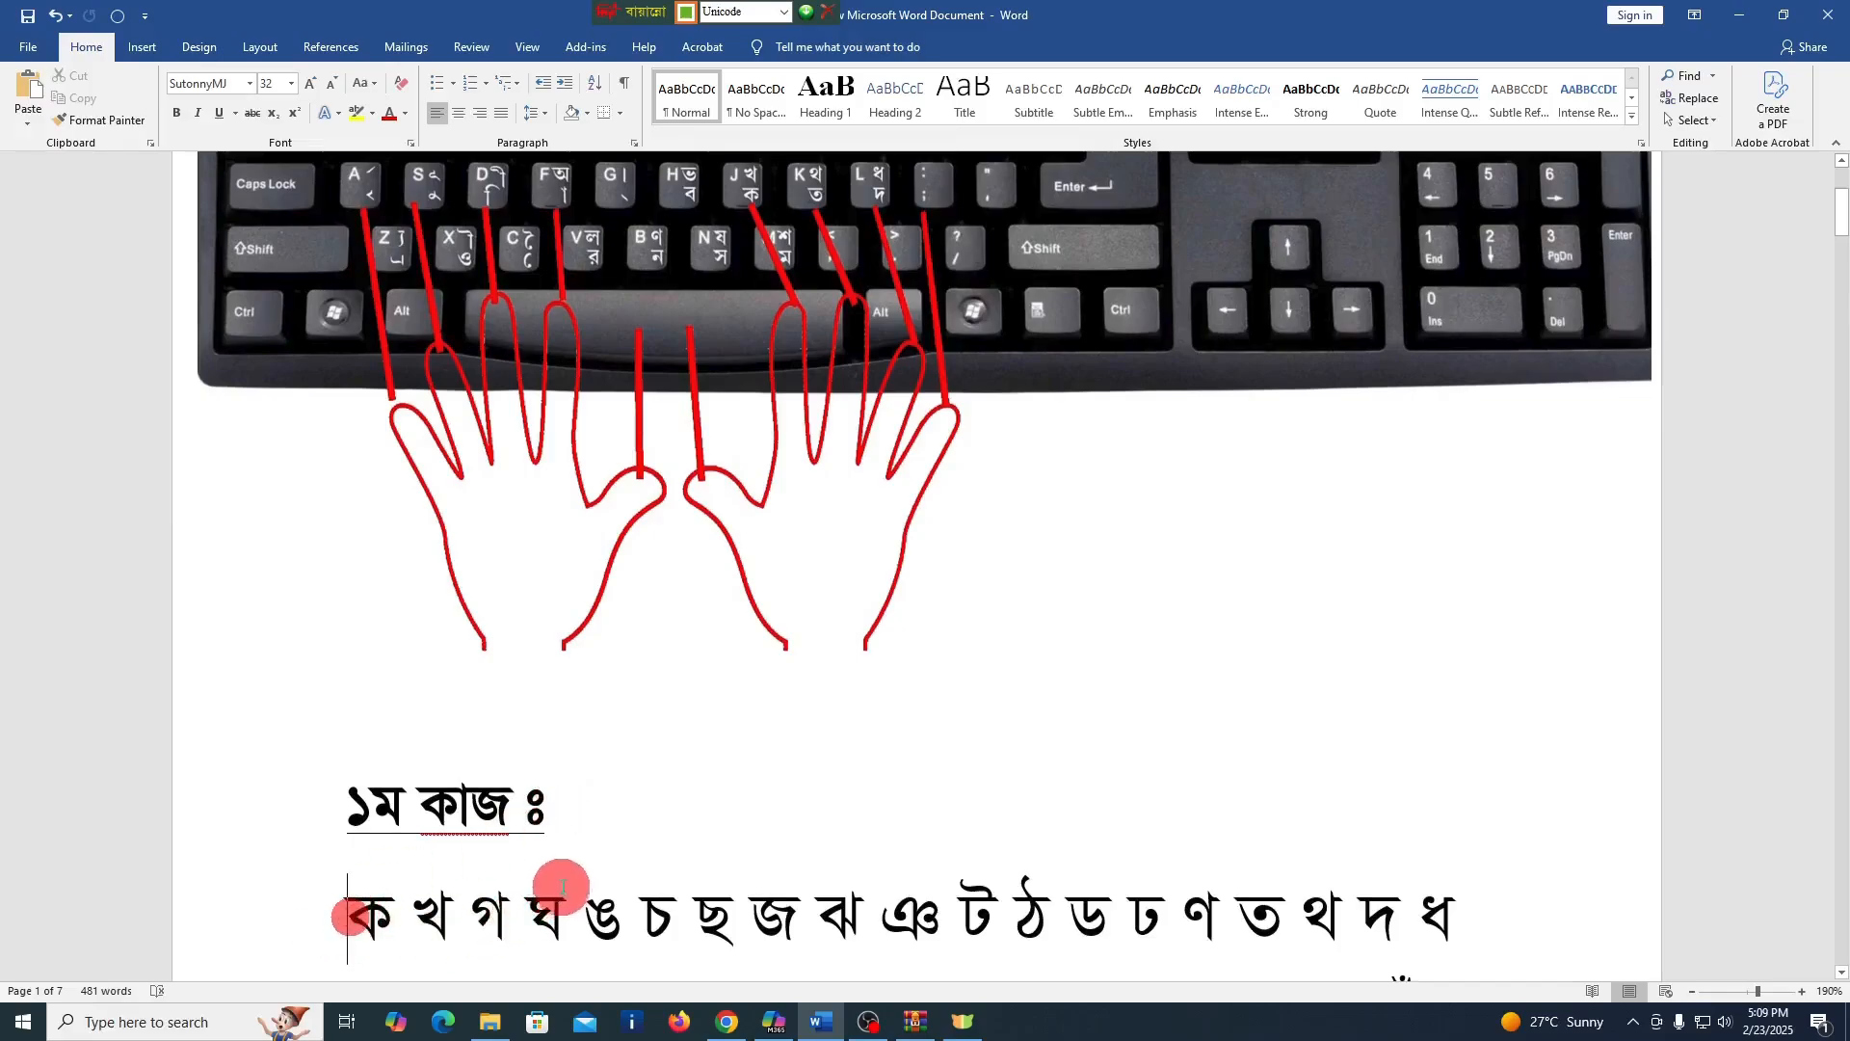
left_click(186, 111)
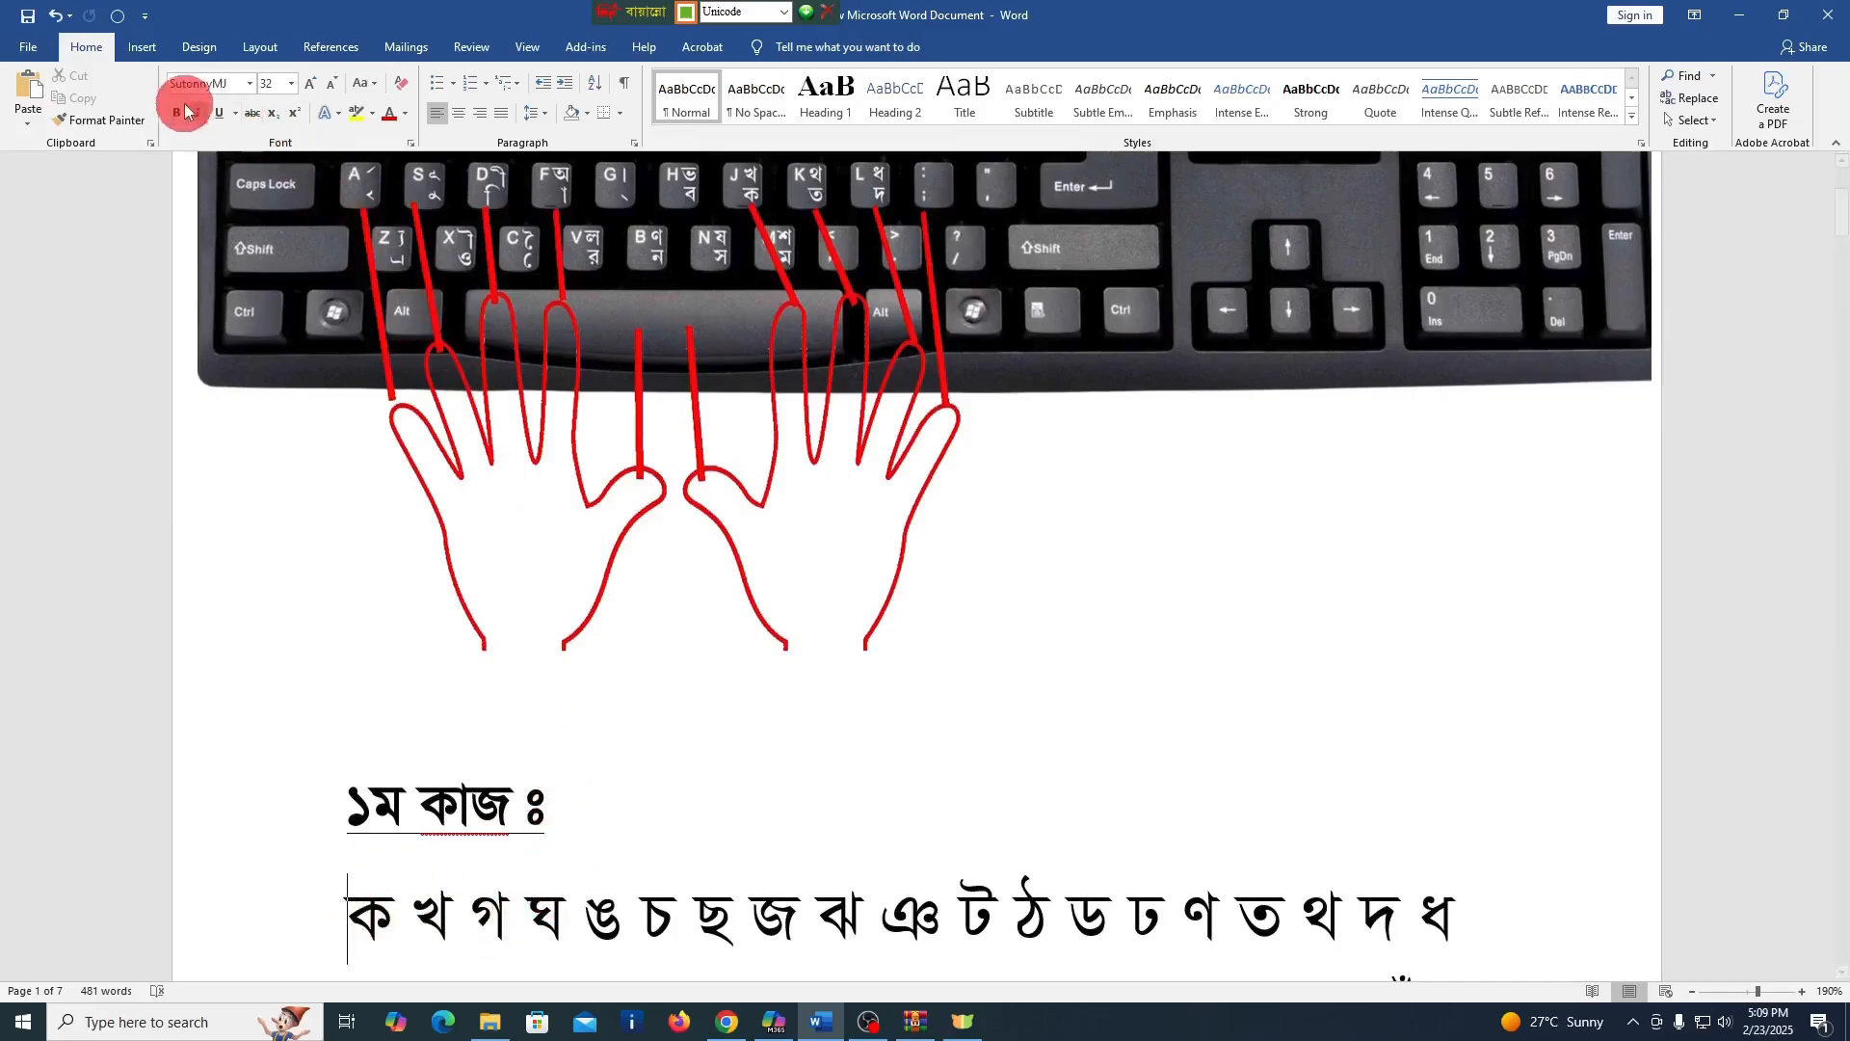
left_click(249, 83)
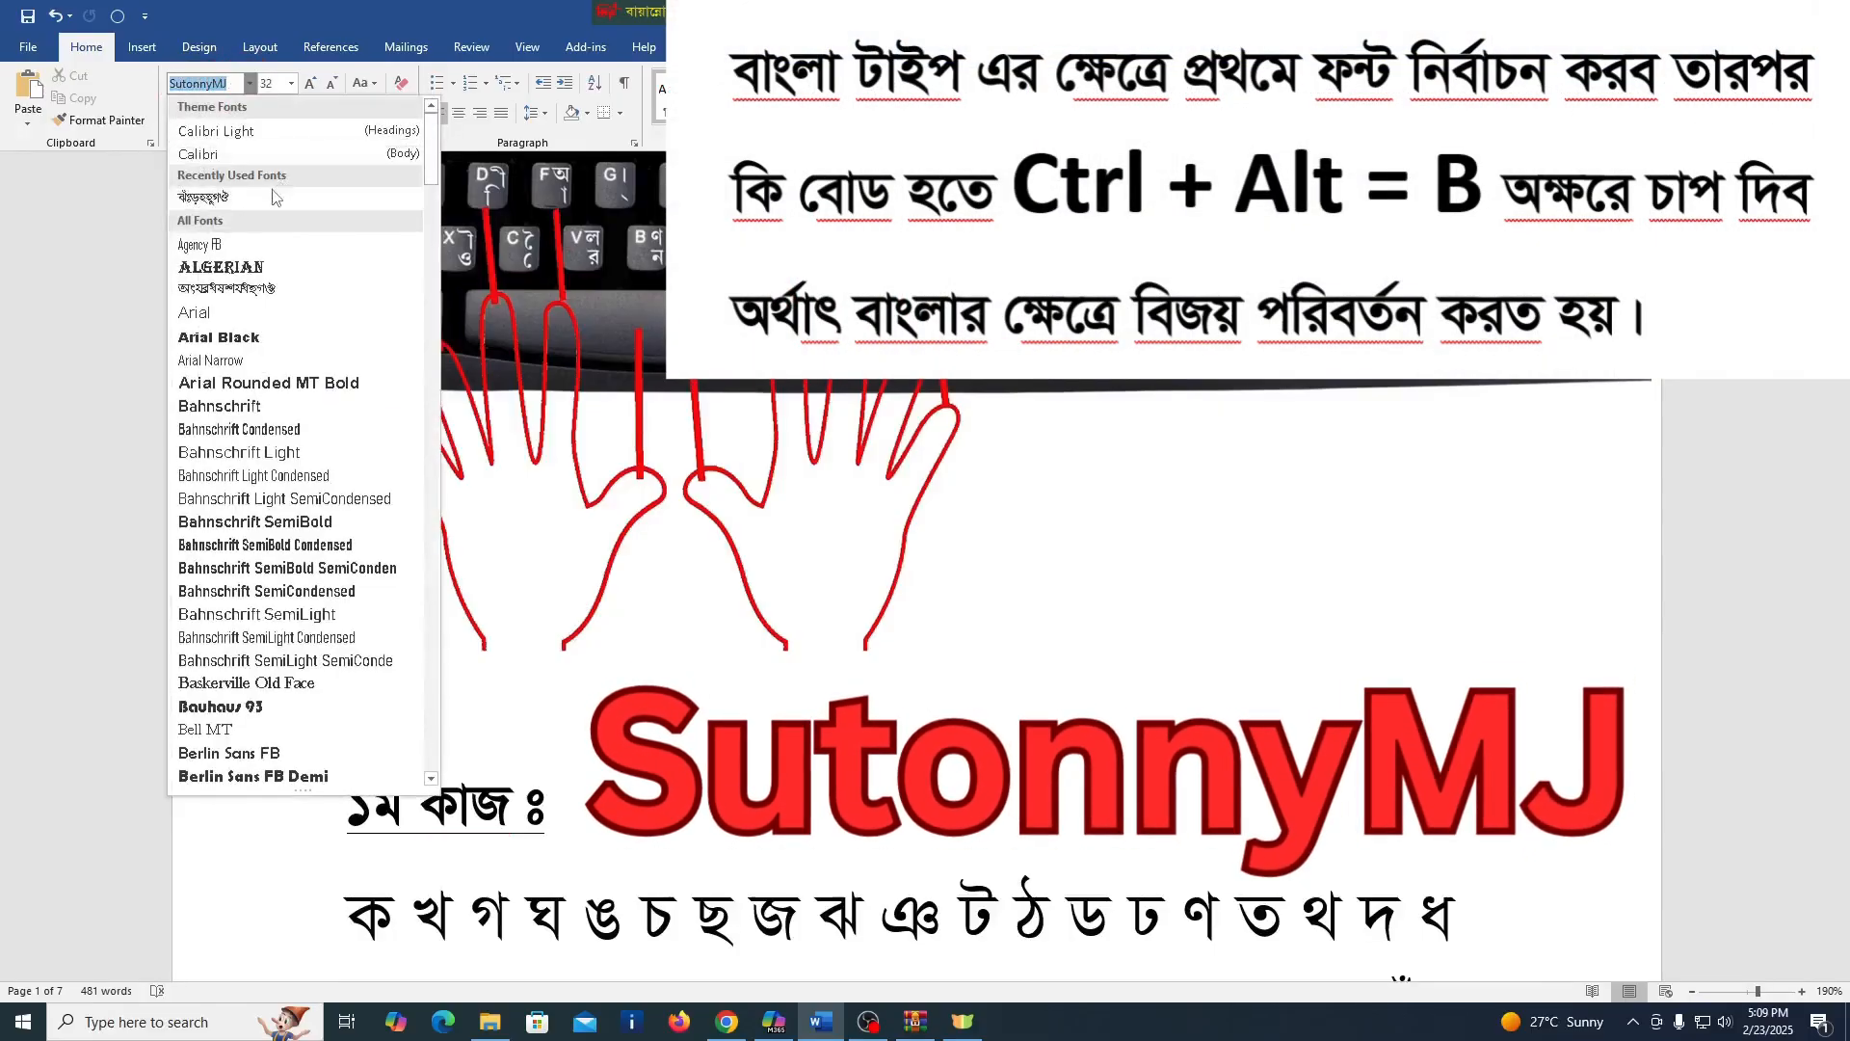
left_click(186, 202)
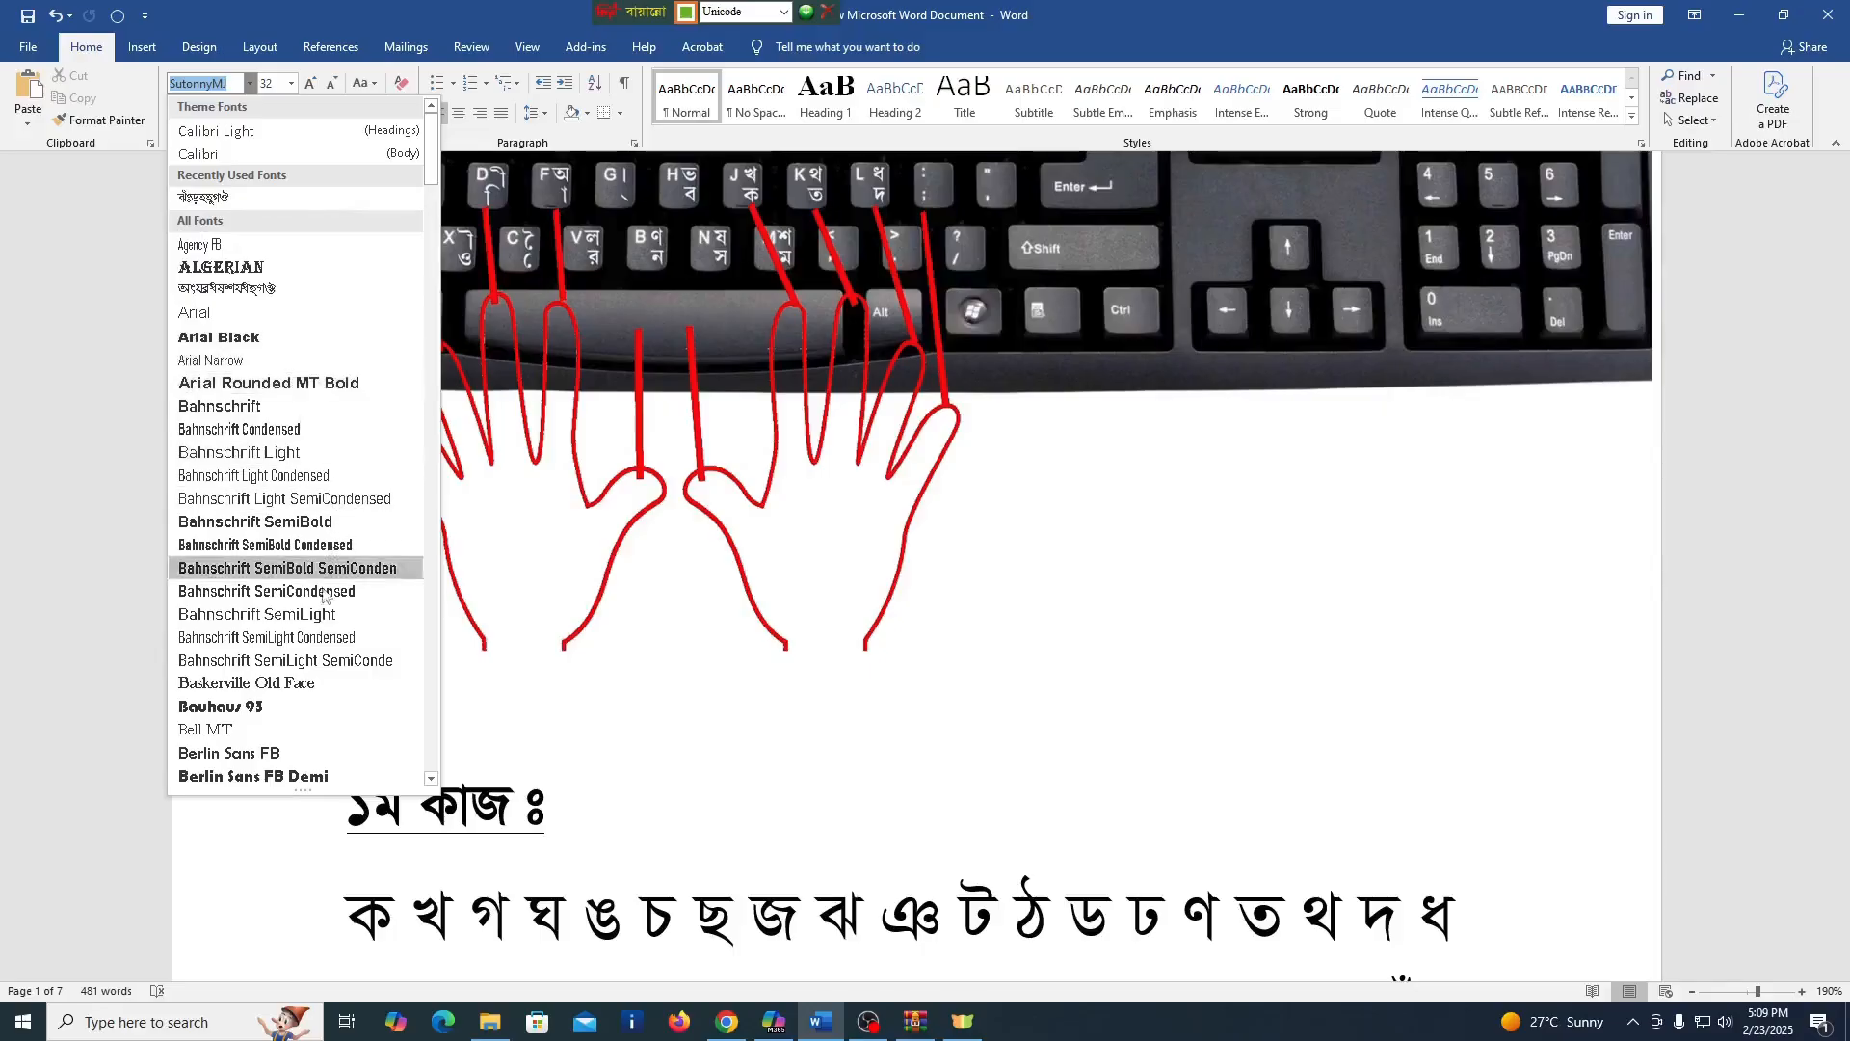
scroll(320, 621, "down", 6)
scroll(320, 622, "down", 20)
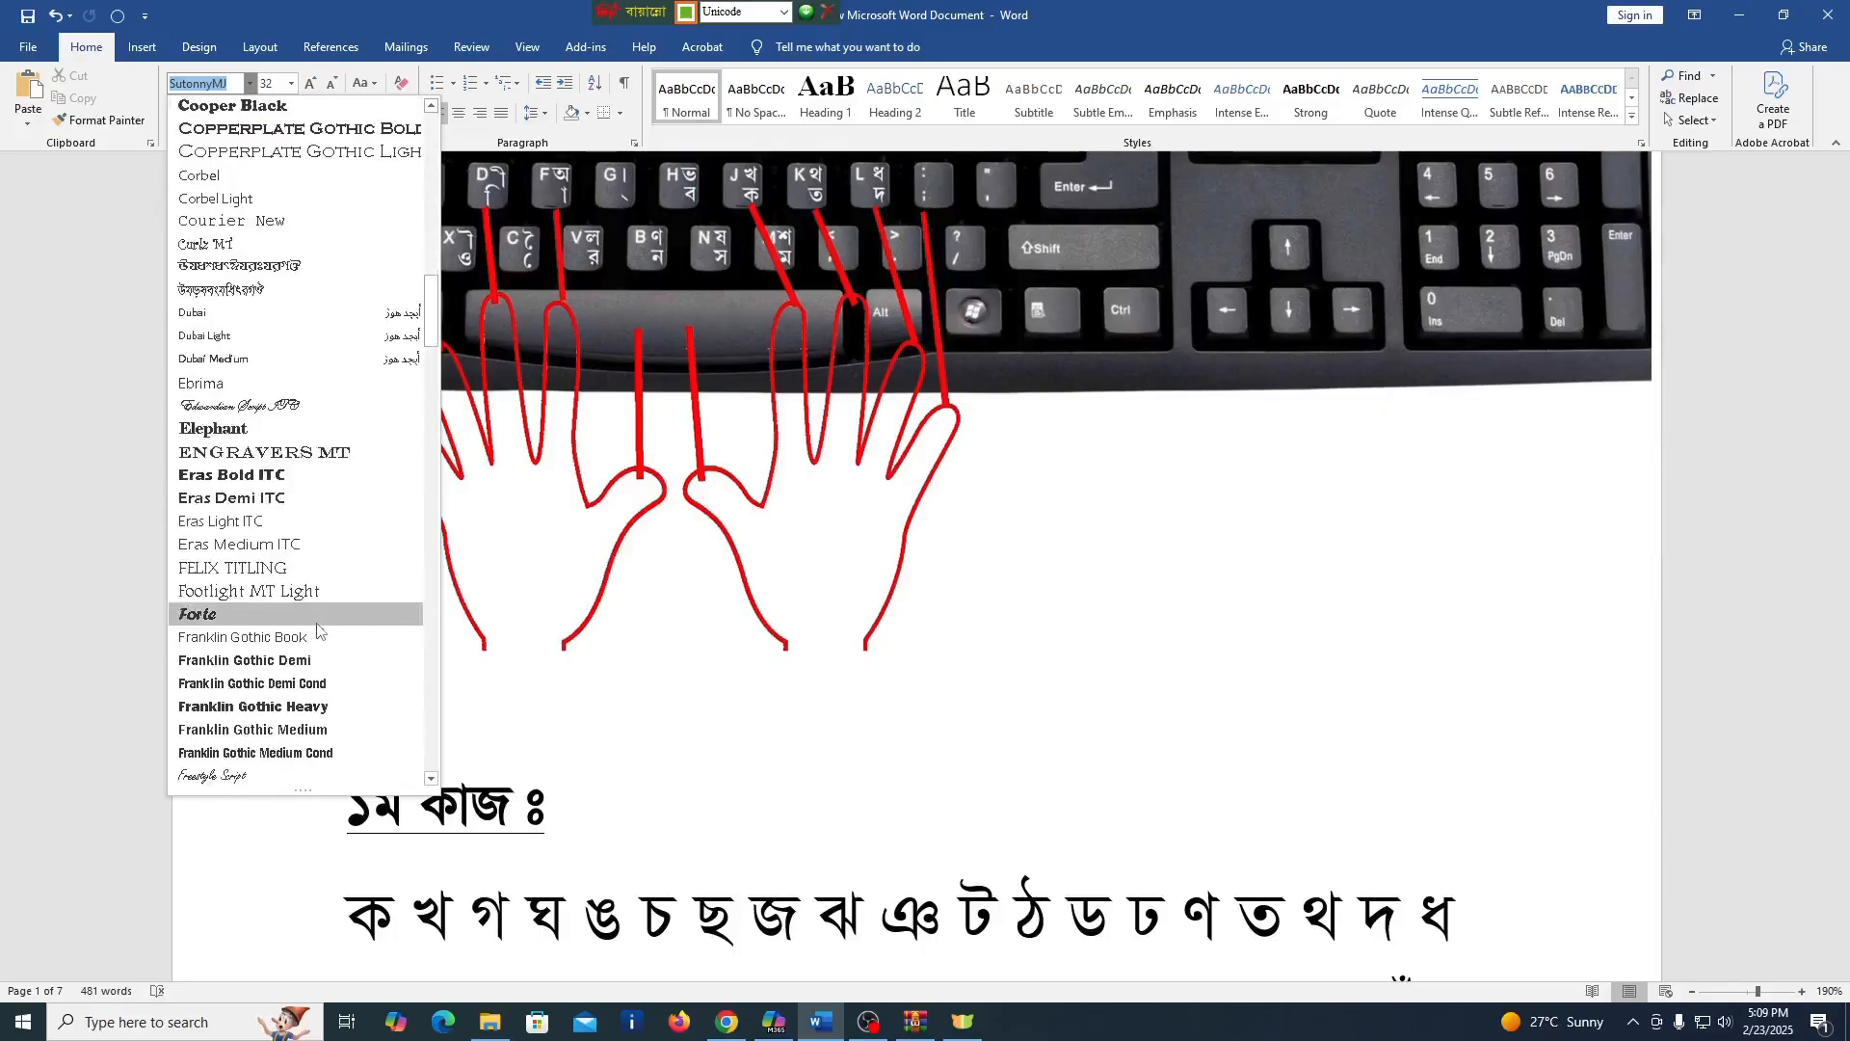
scroll(324, 636, "down", 20)
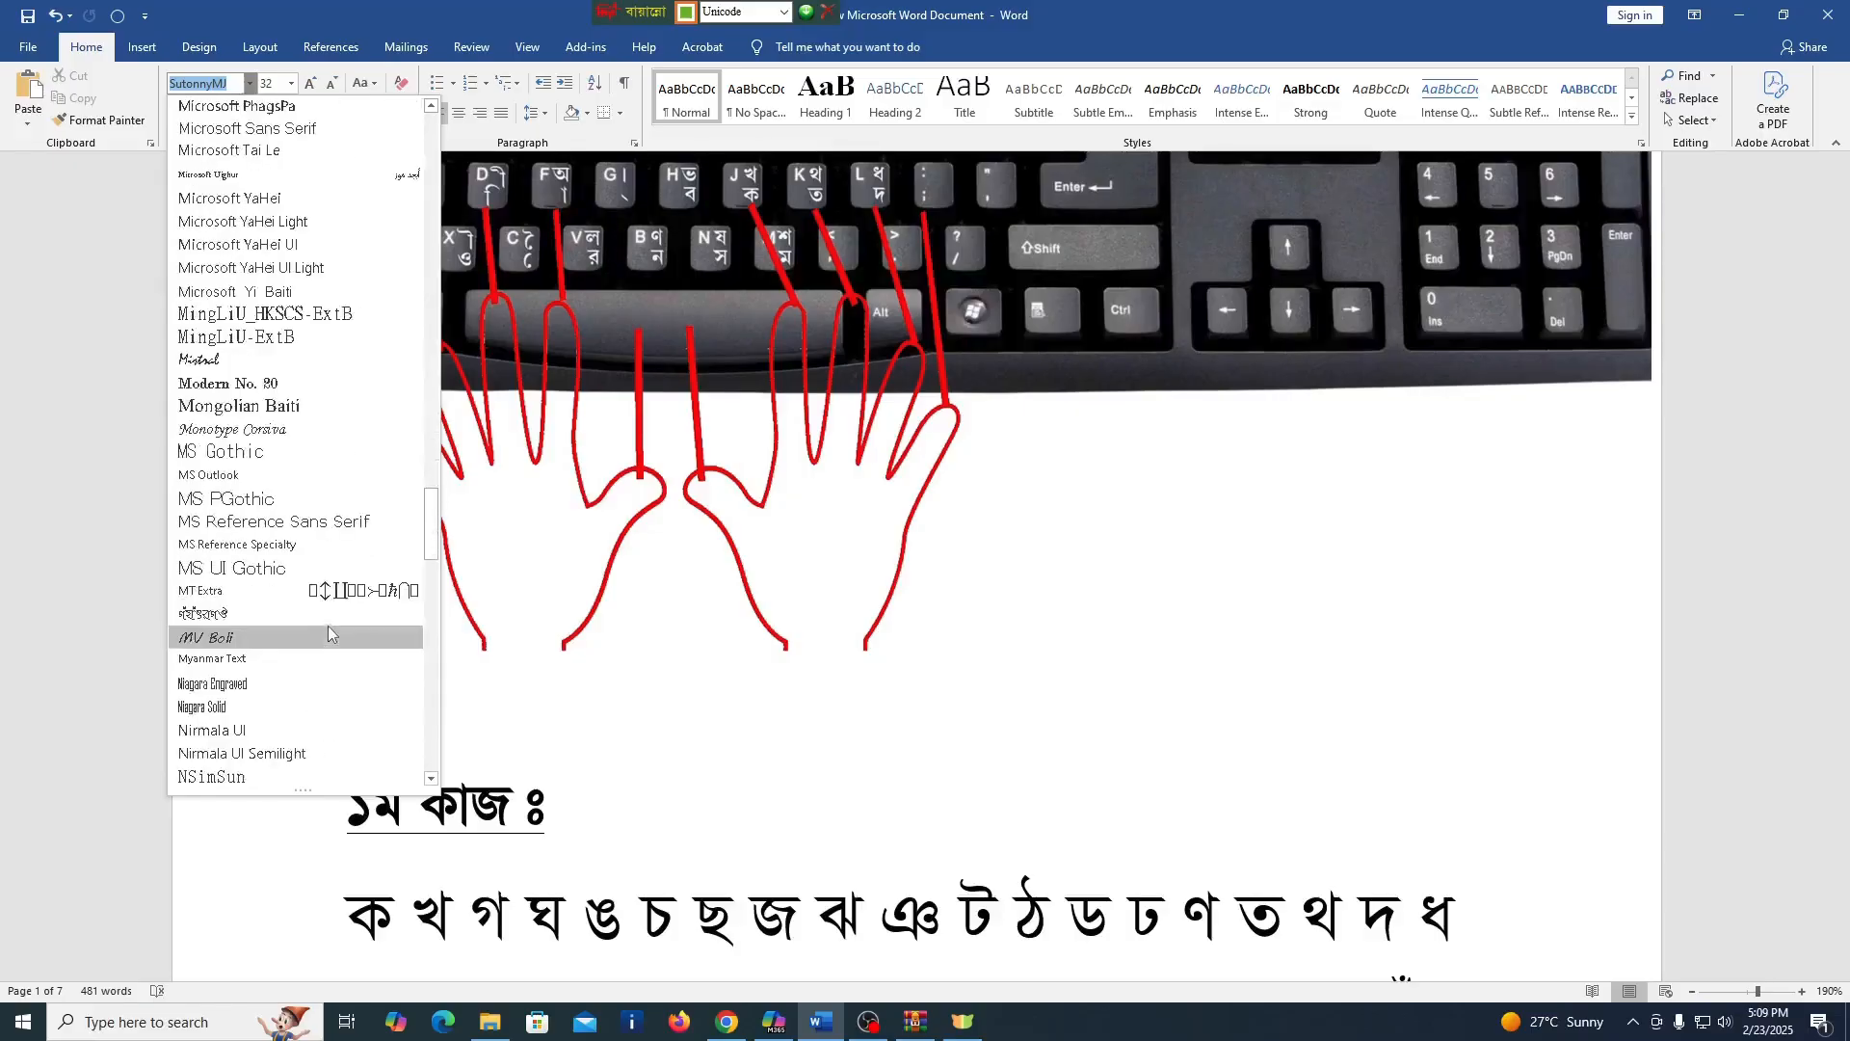
scroll(326, 630, "down", 13)
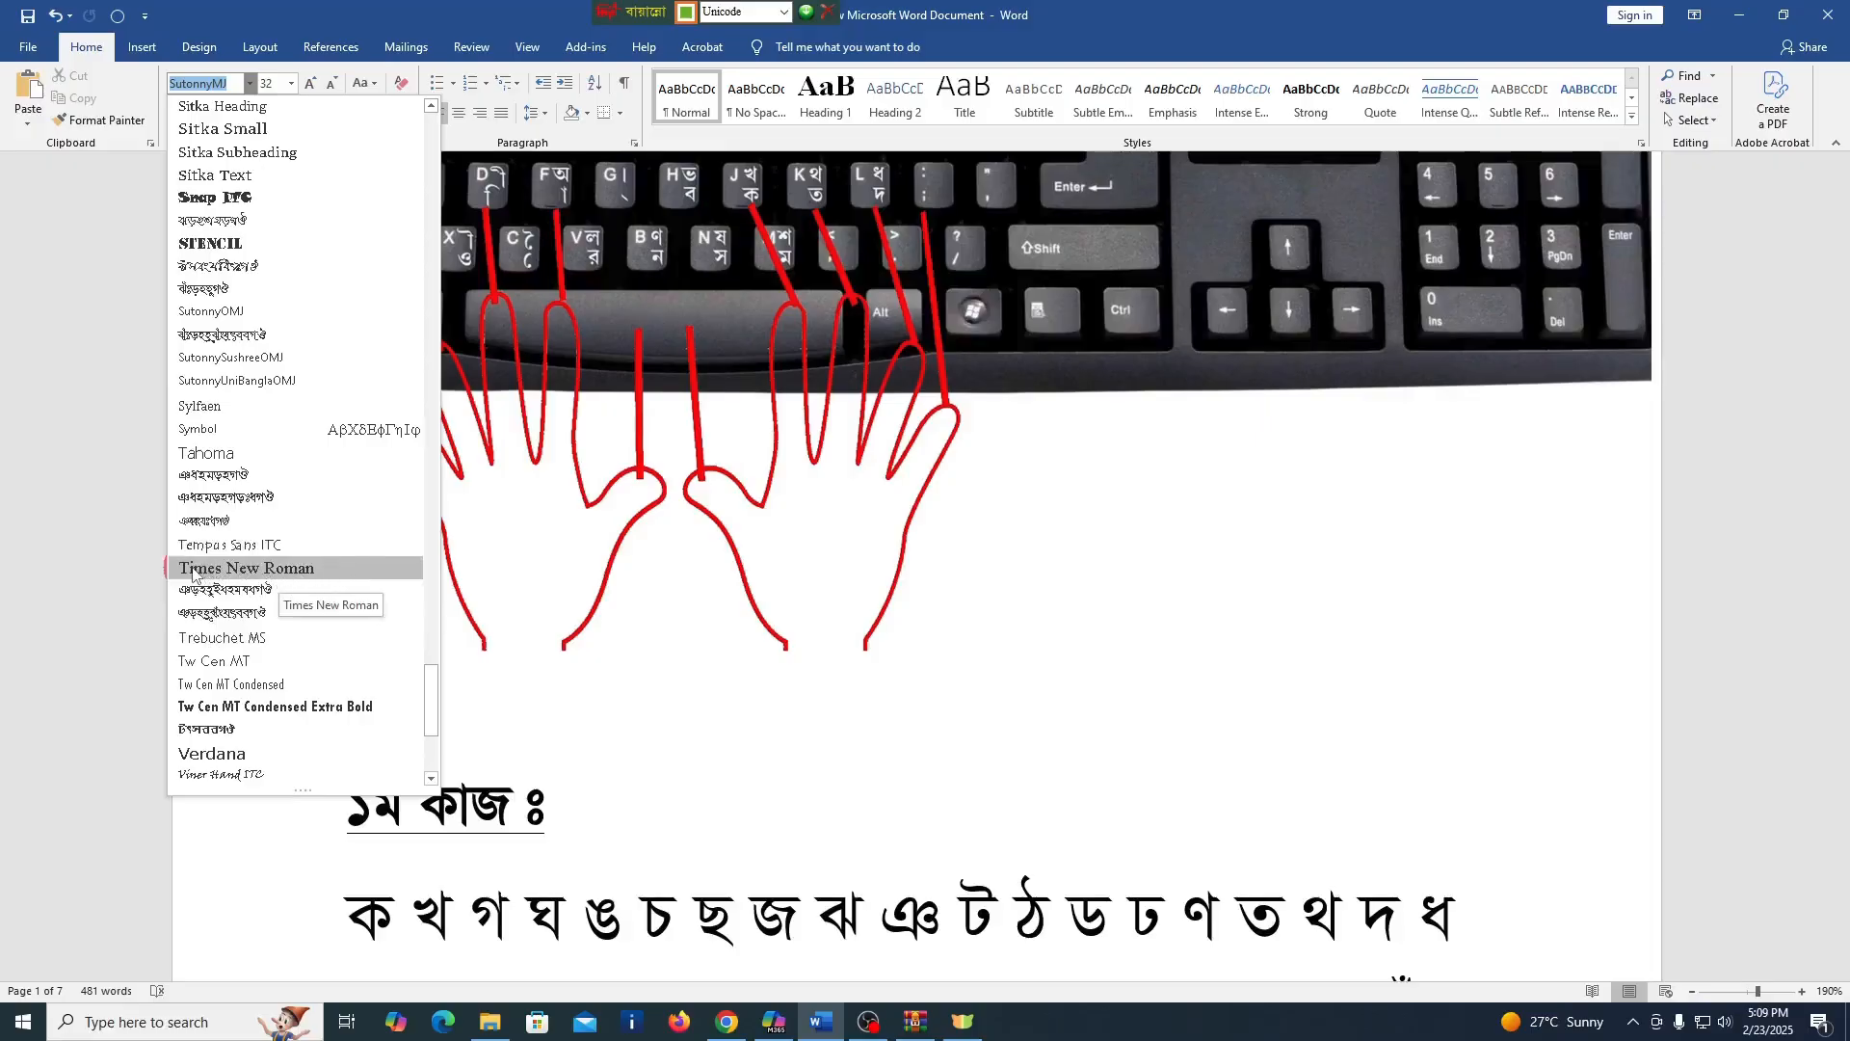
left_click_drag(430, 695, 430, 691)
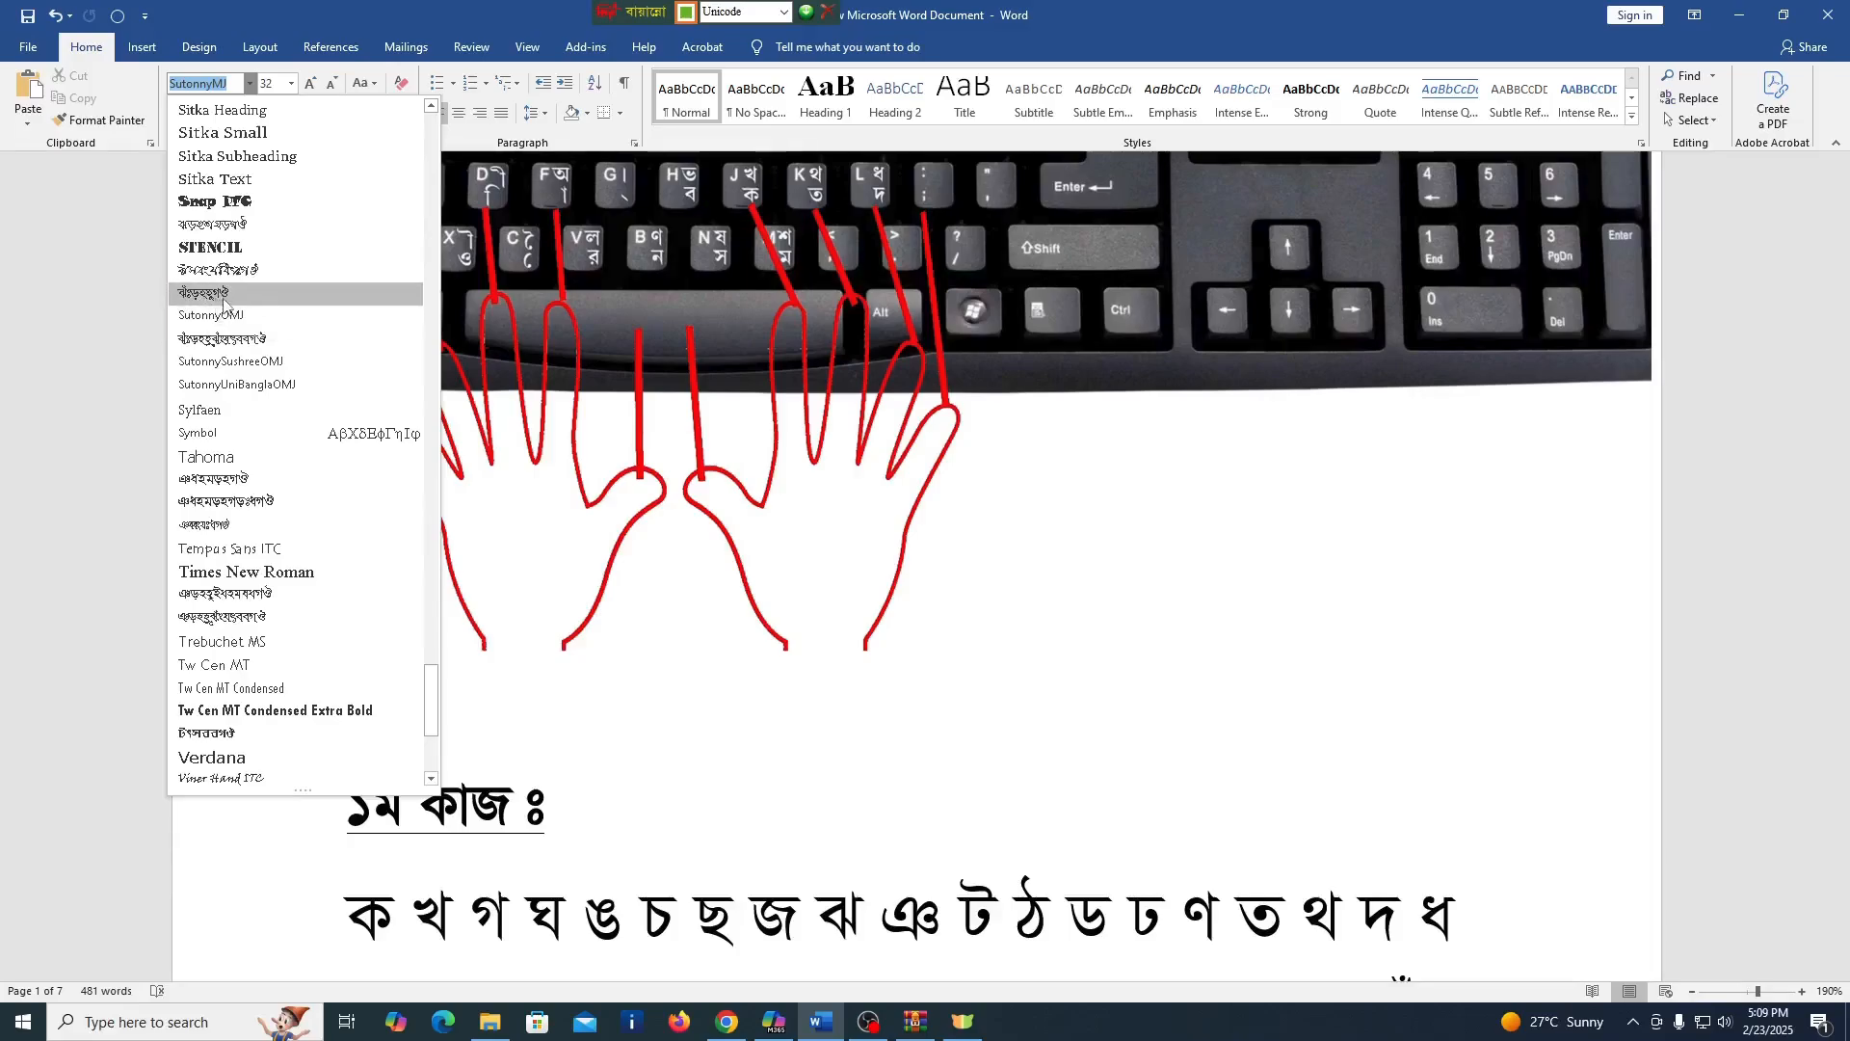
left_click(431, 687)
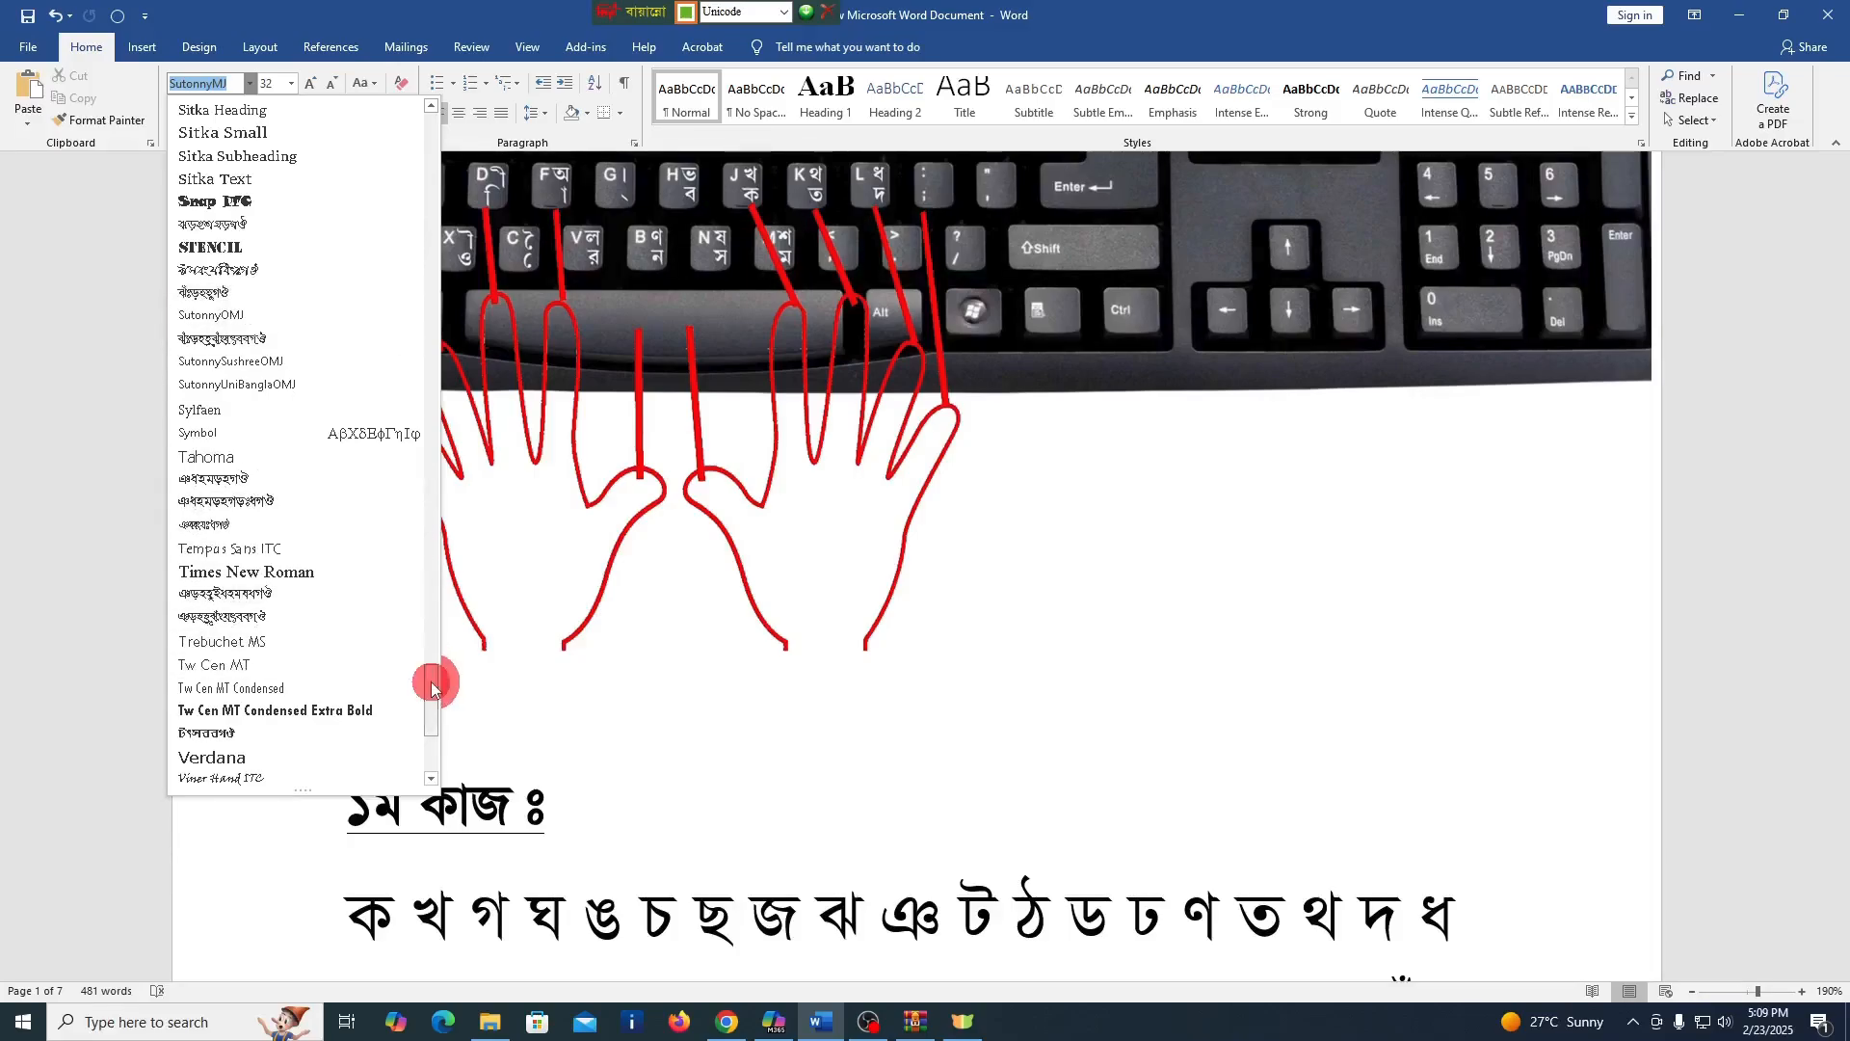
left_click_drag(431, 687, 420, 149)
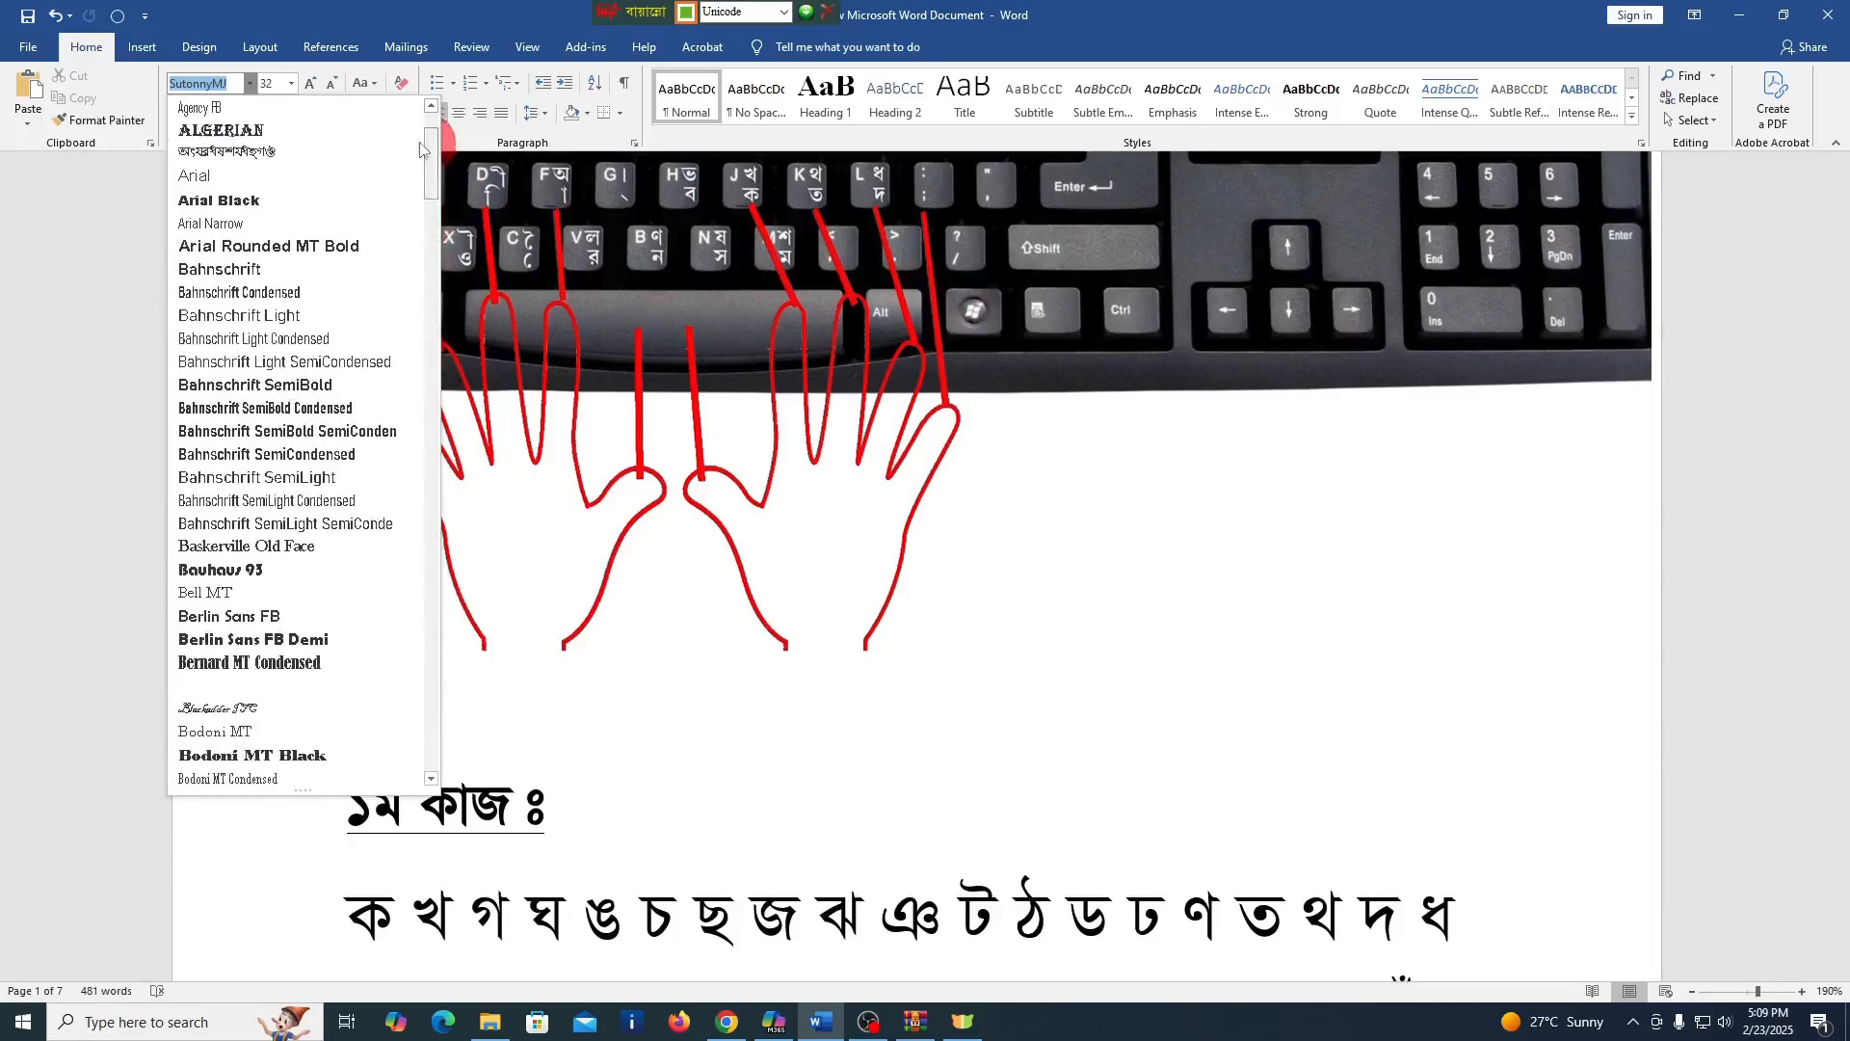
left_click(228, 87)
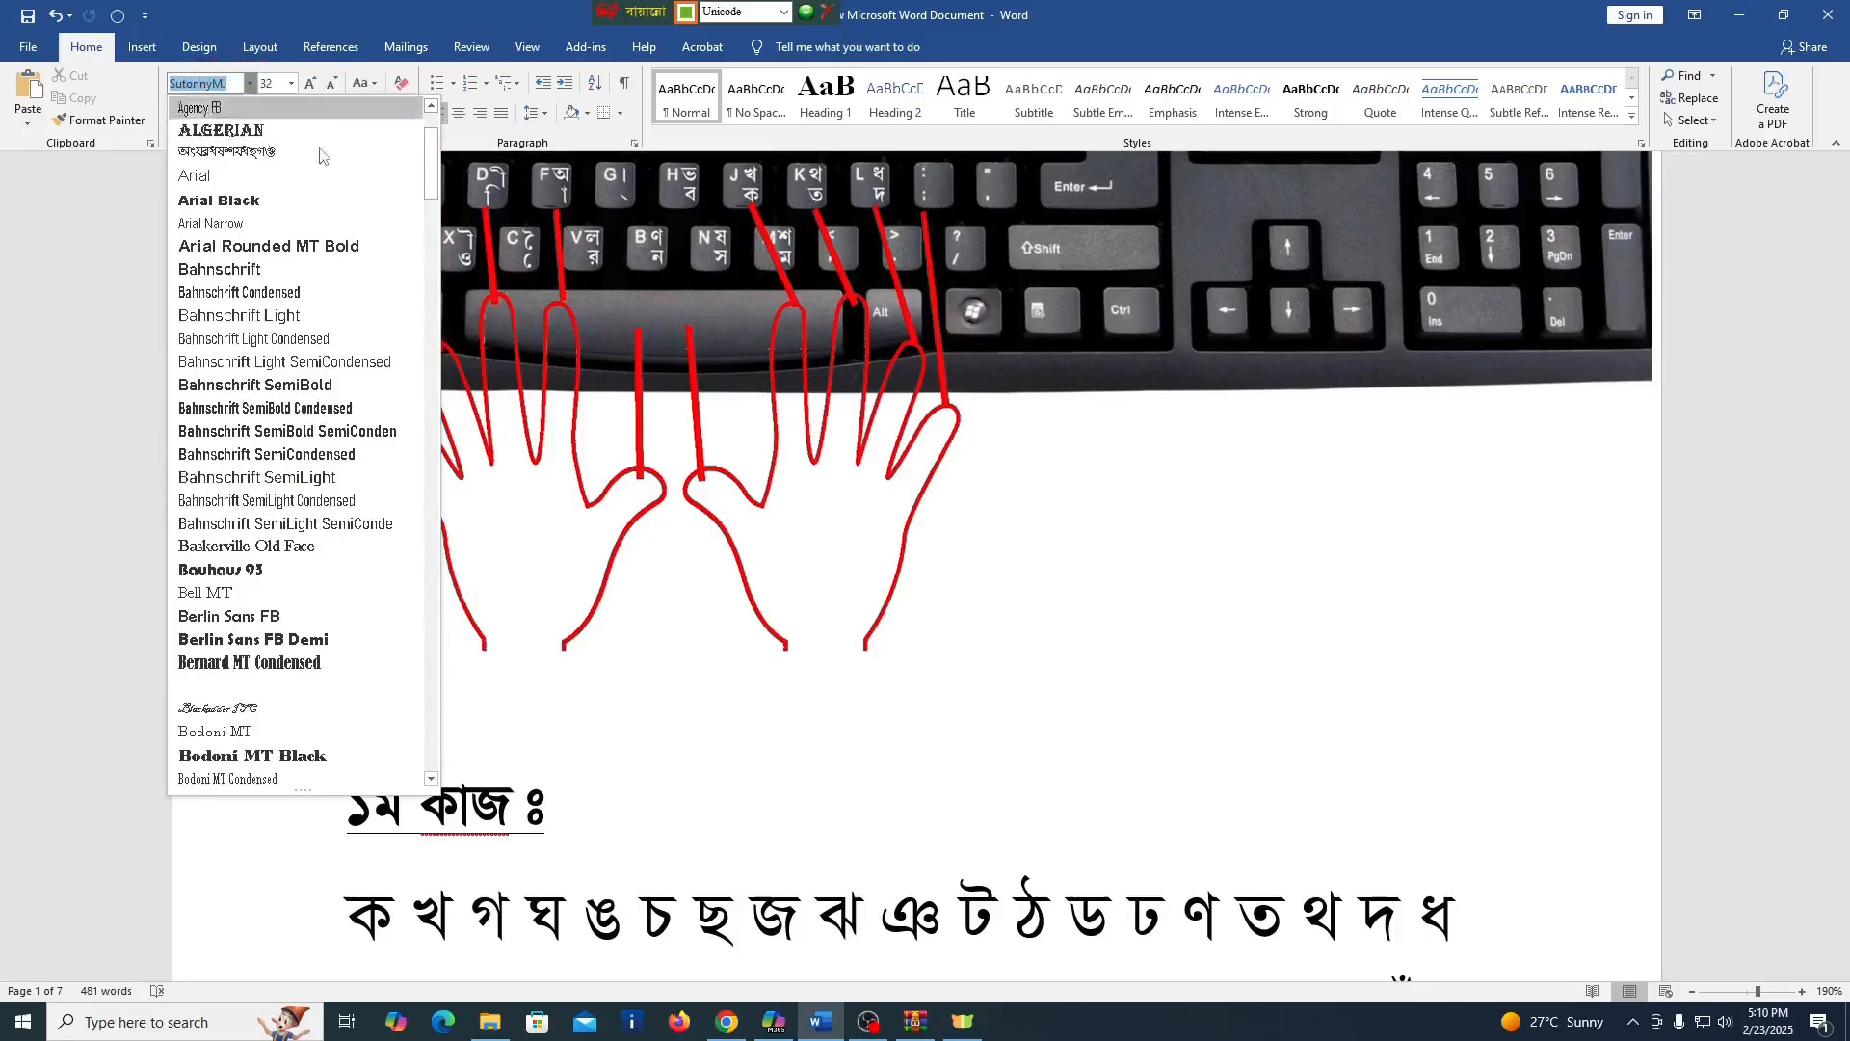
left_click(469, 866)
Add a new line below the consonants of the first exercise (১ম কাজ) and enter "ক খ" on it
scroll(520, 867, "down", 2)
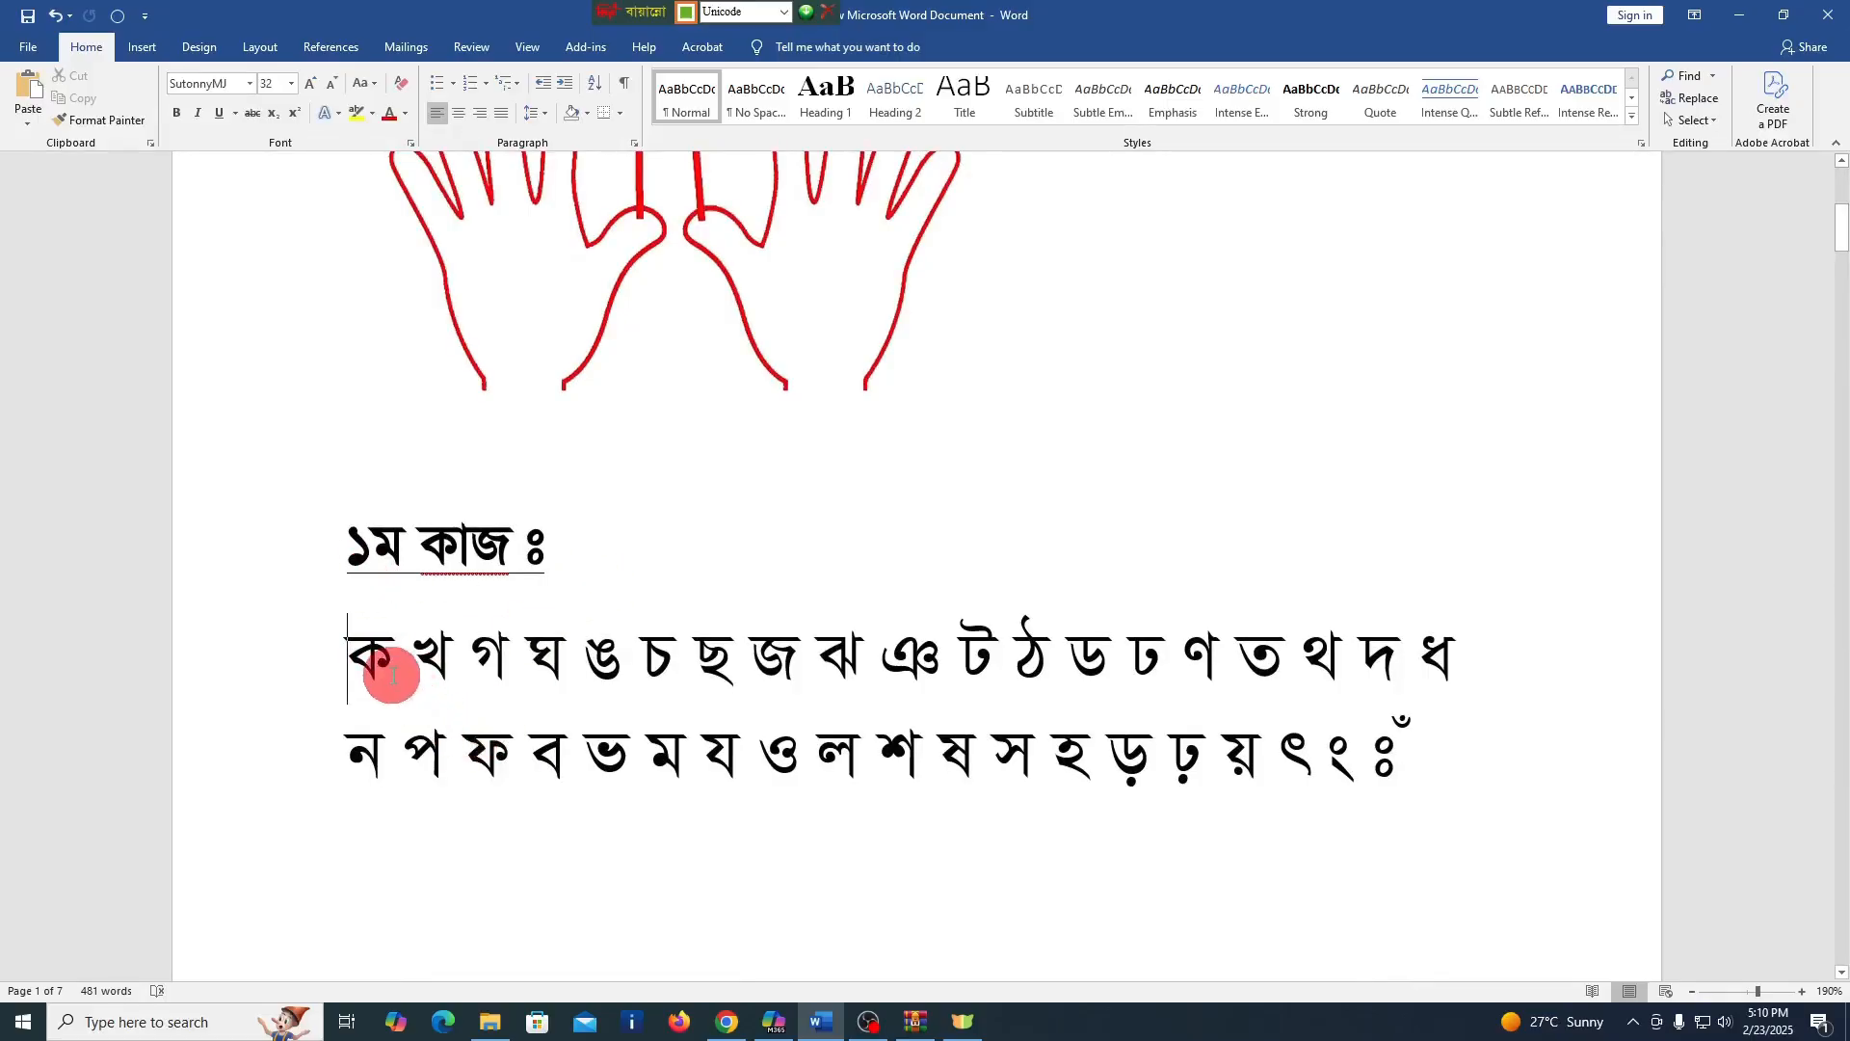
left_click(1439, 749)
key("Return")
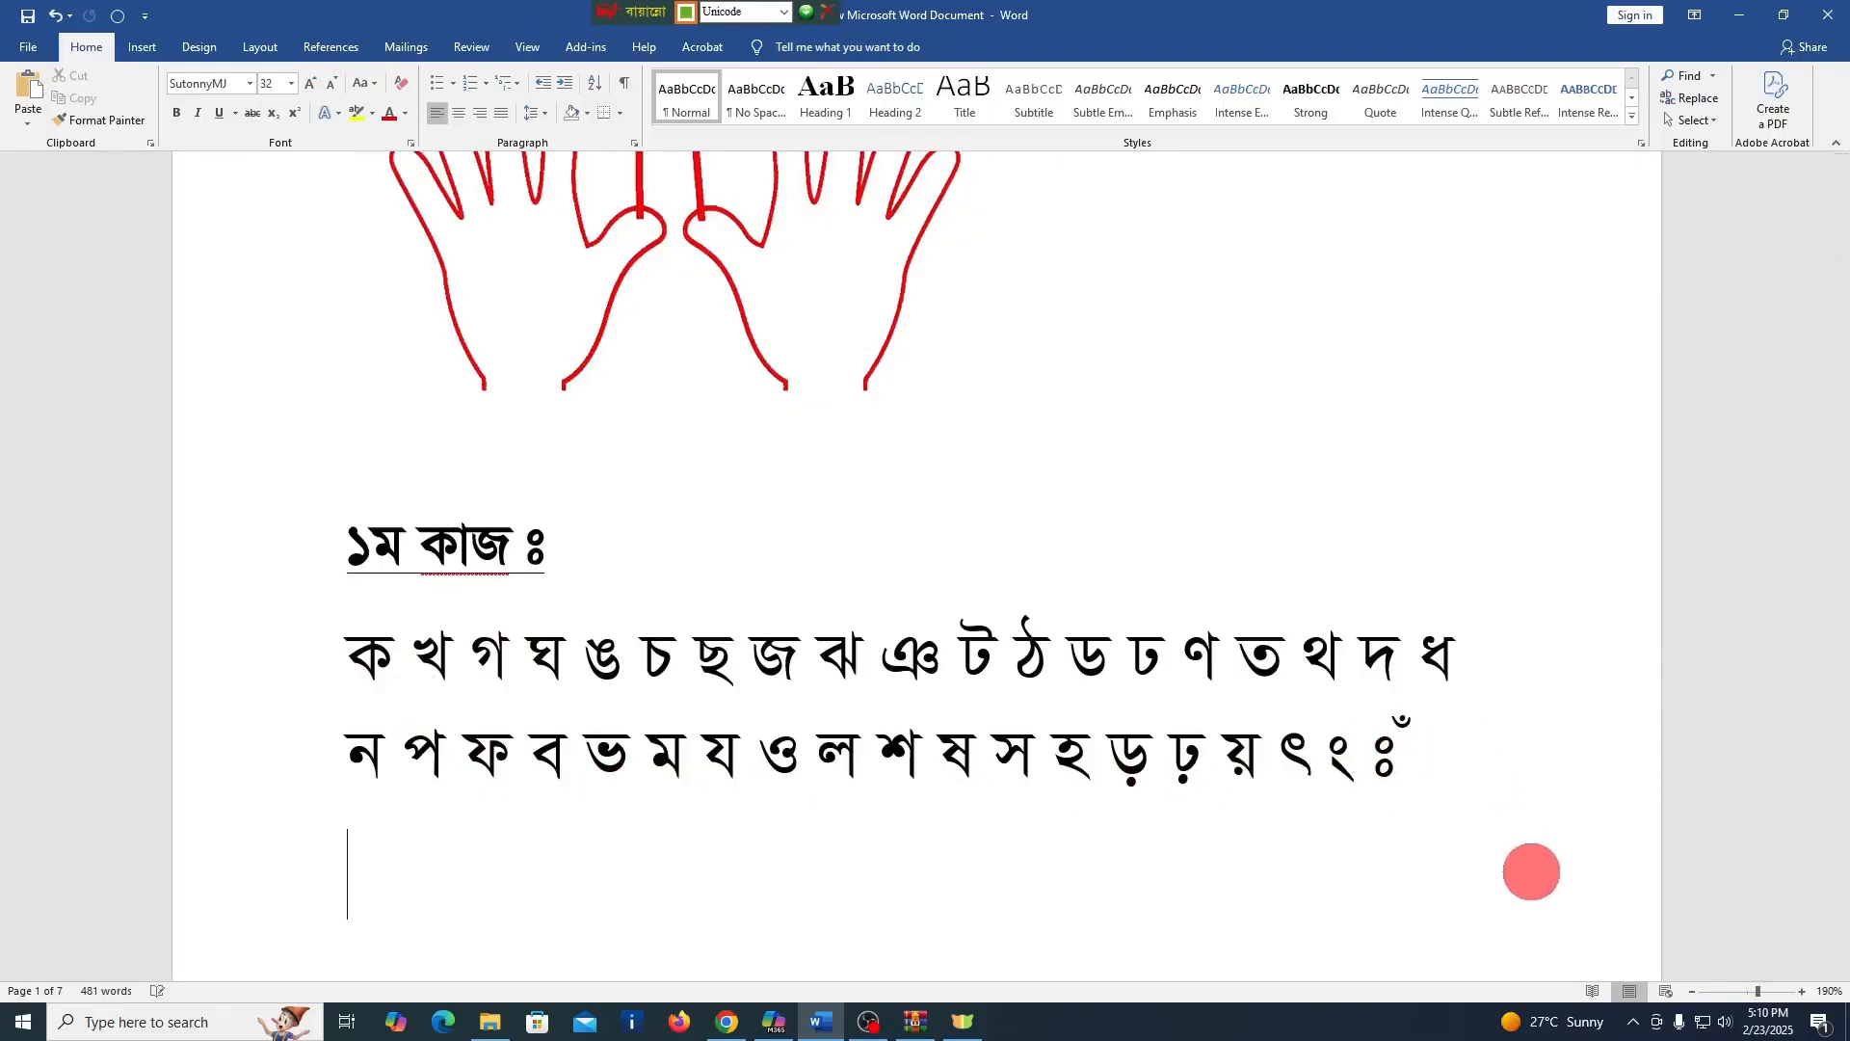
type("ক")
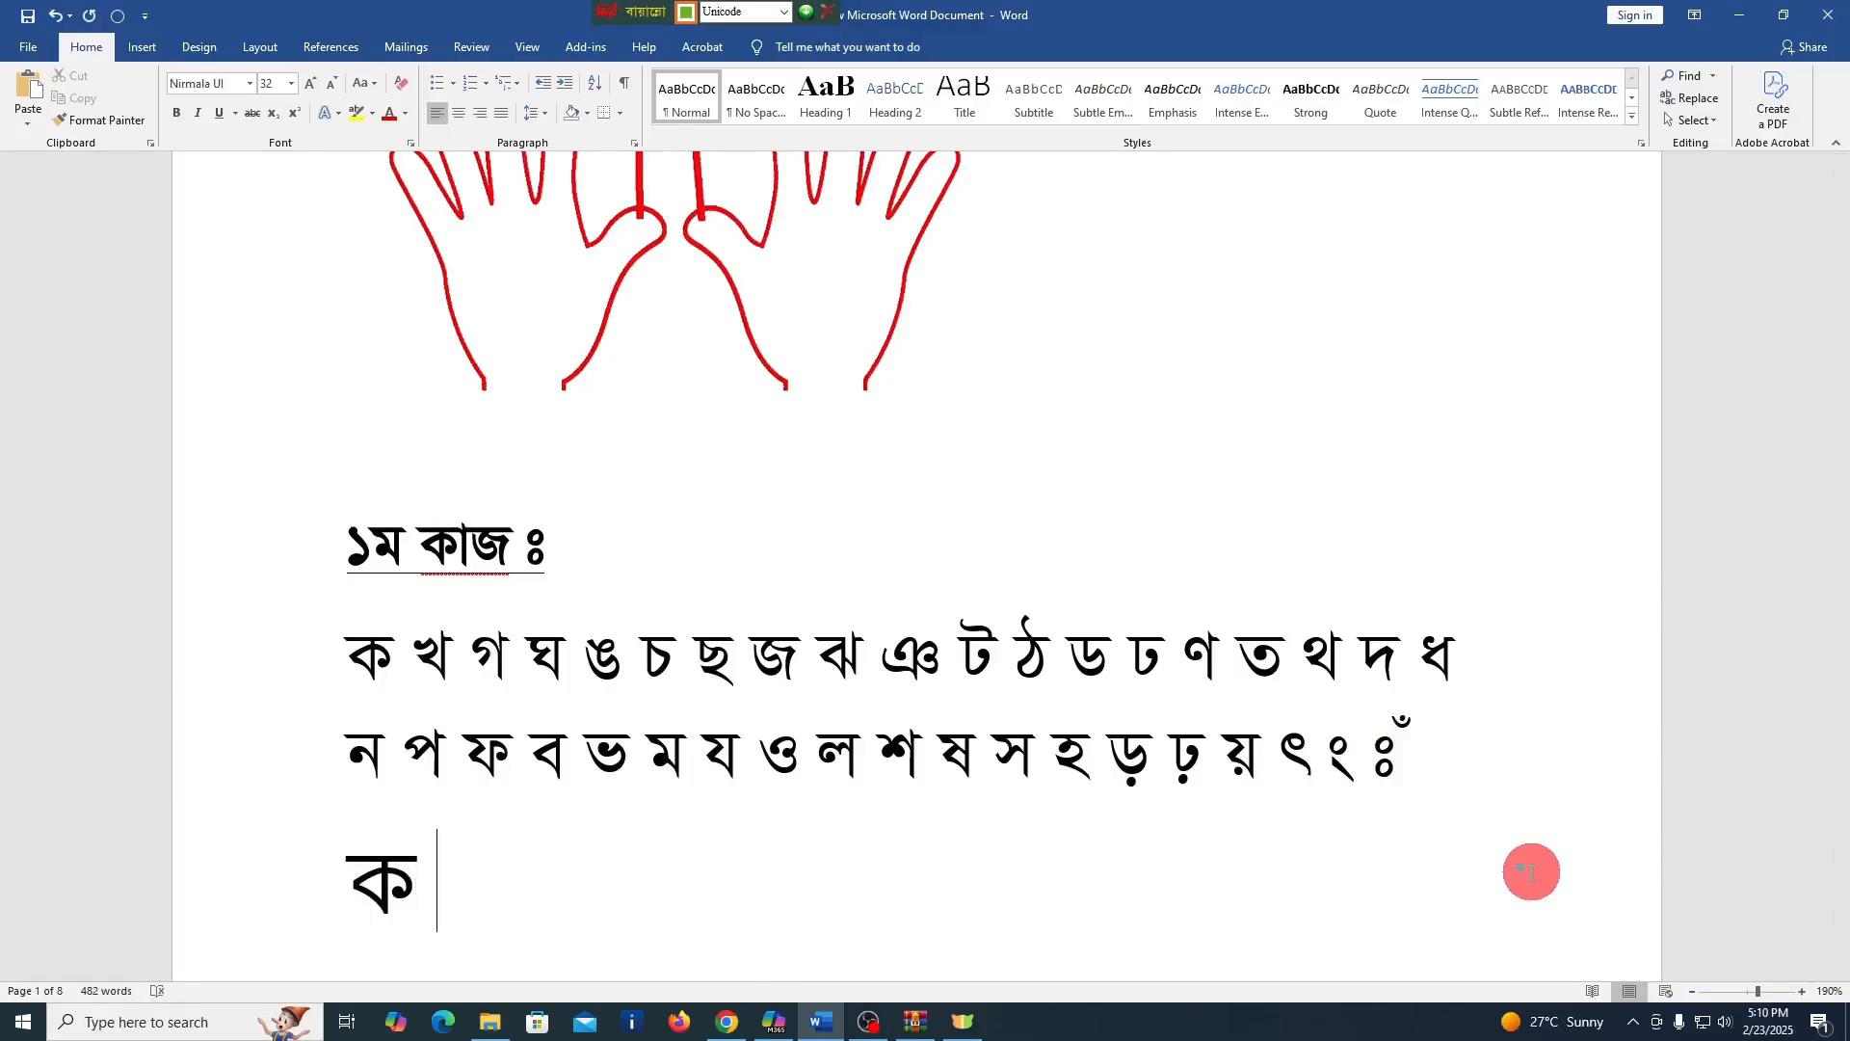
type(" খ")
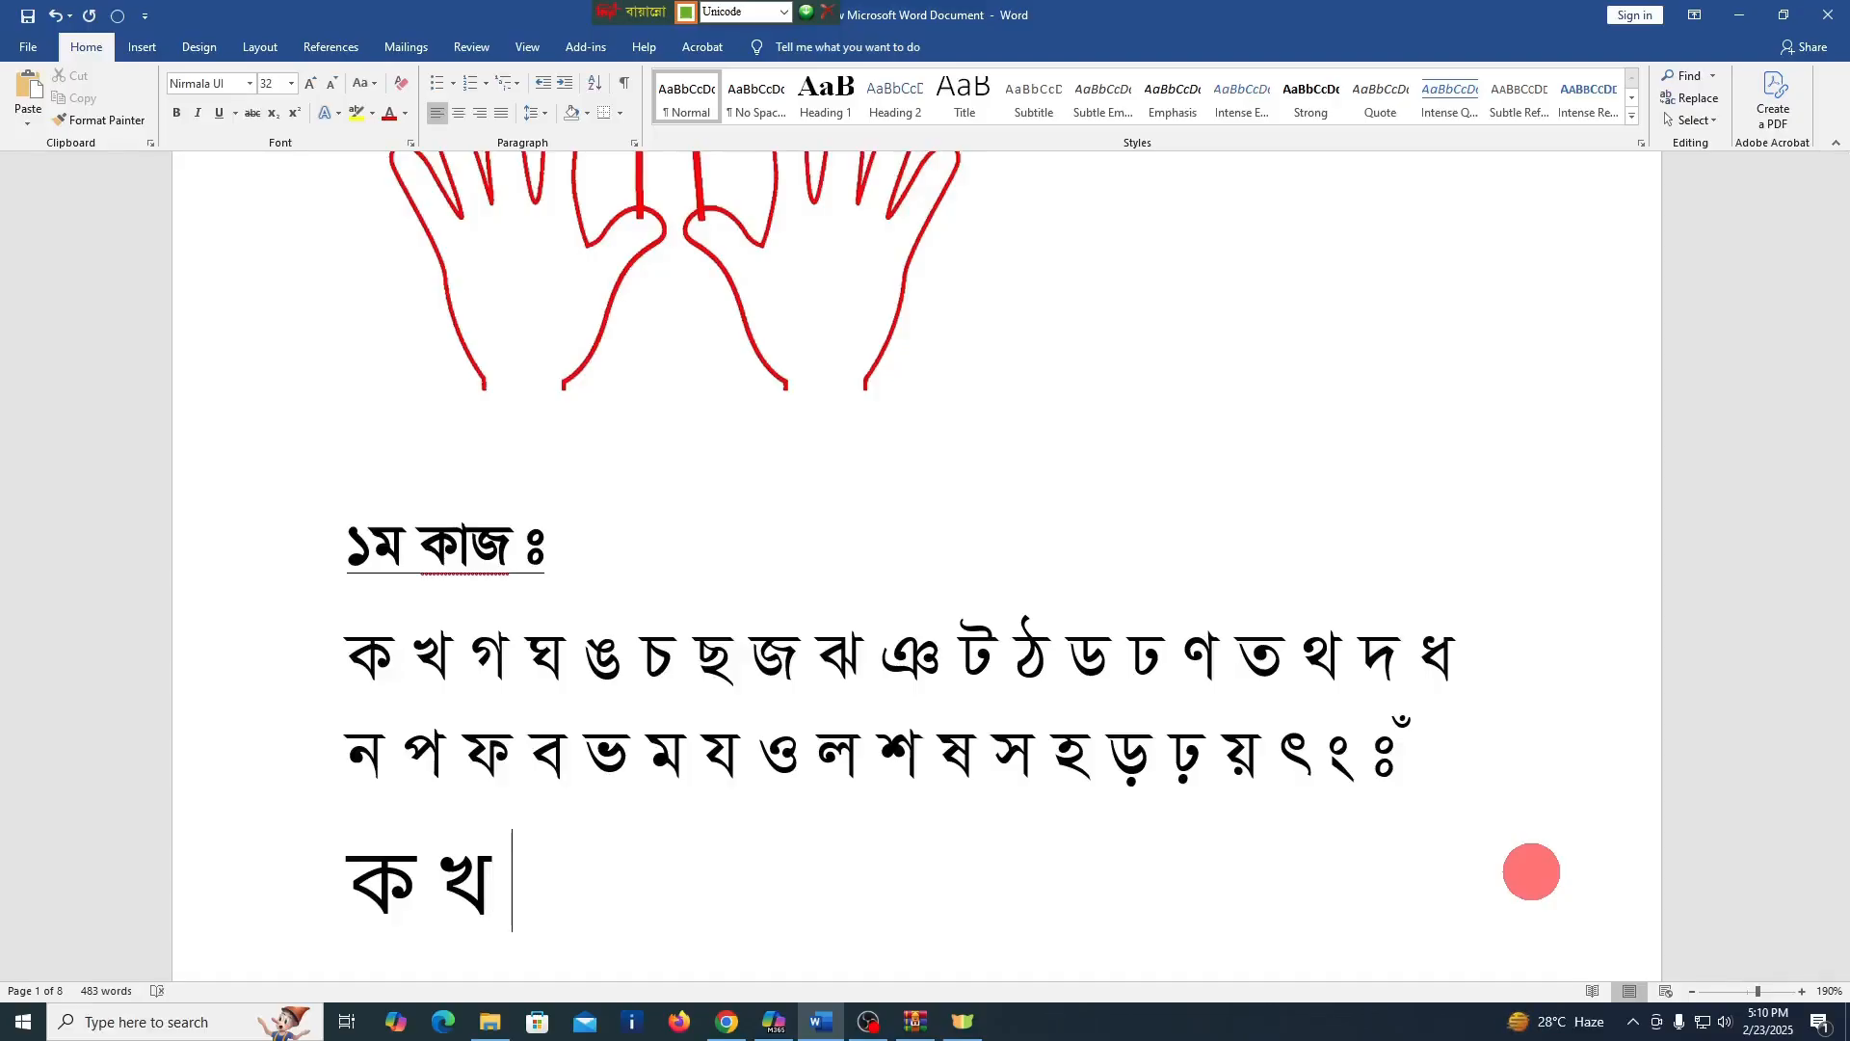
Examine the keyboard finger-placement picture and the vowel line under the second exercise heading (২য় কাজ)
scroll(811, 495, "up", 5)
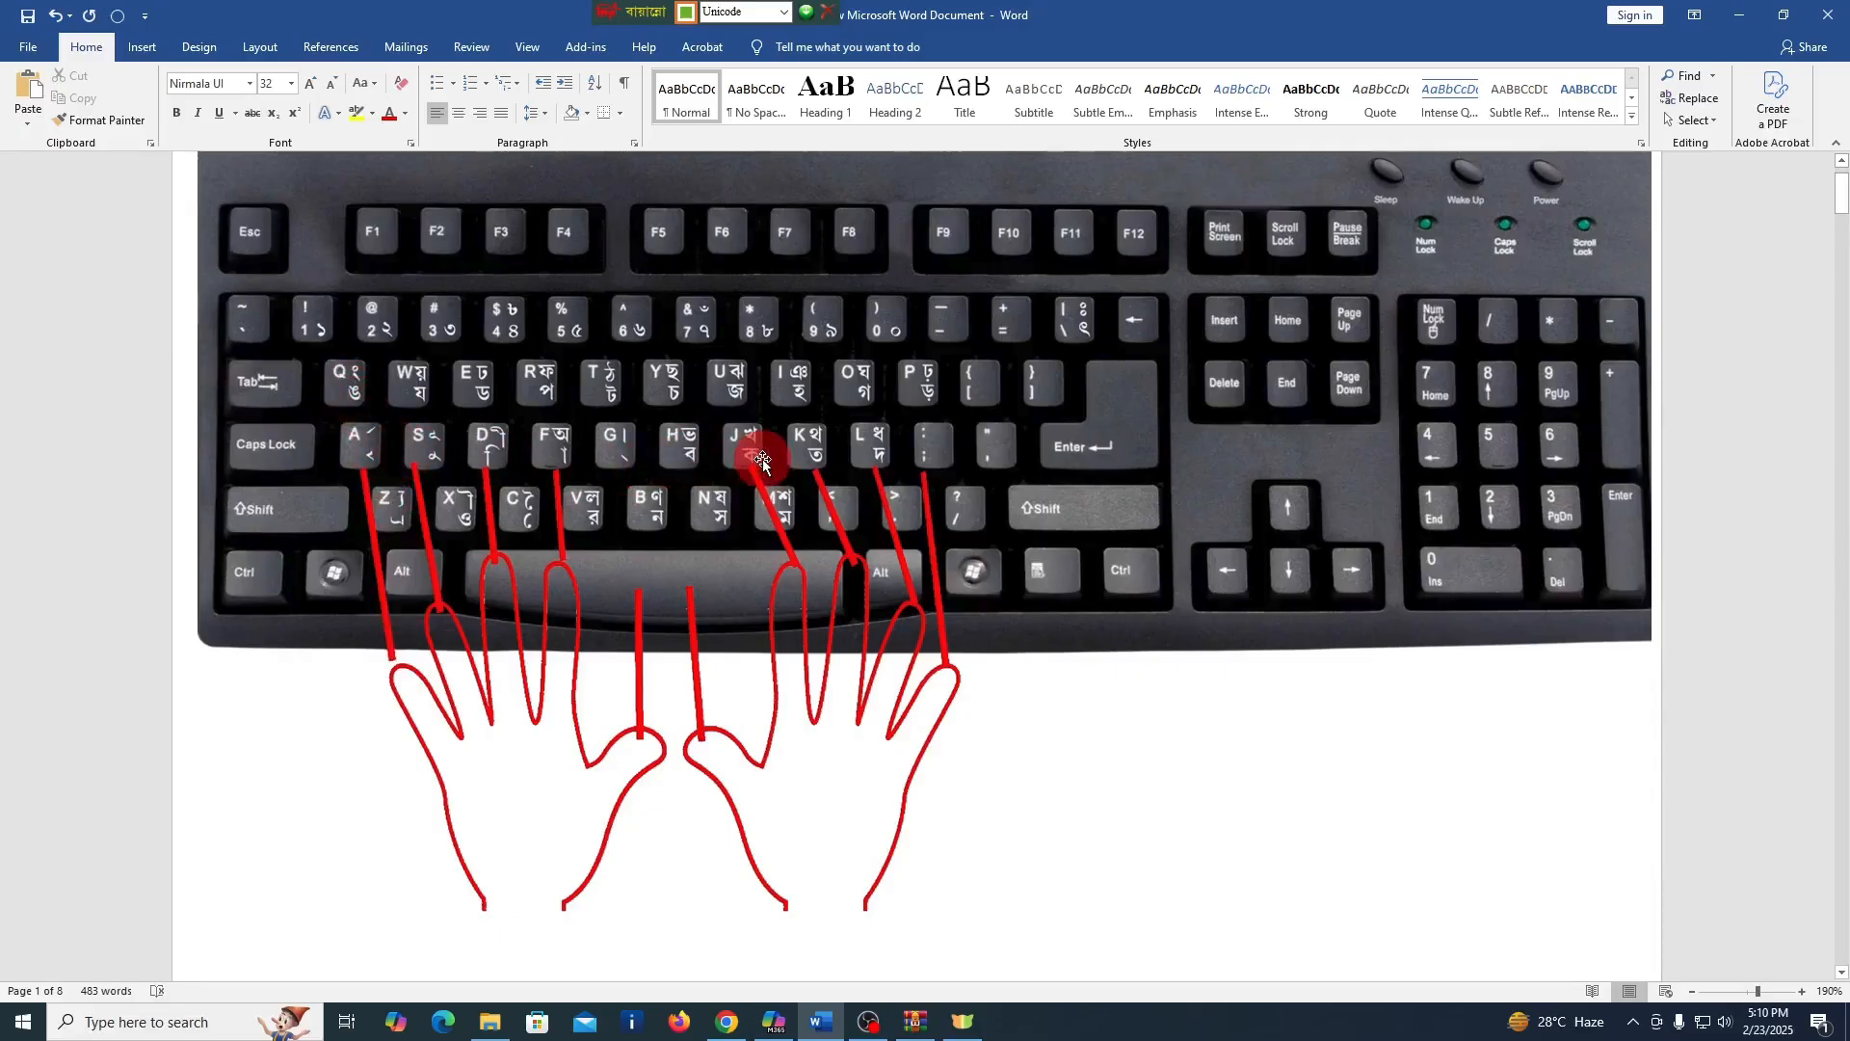
scroll(761, 459, "down", 5)
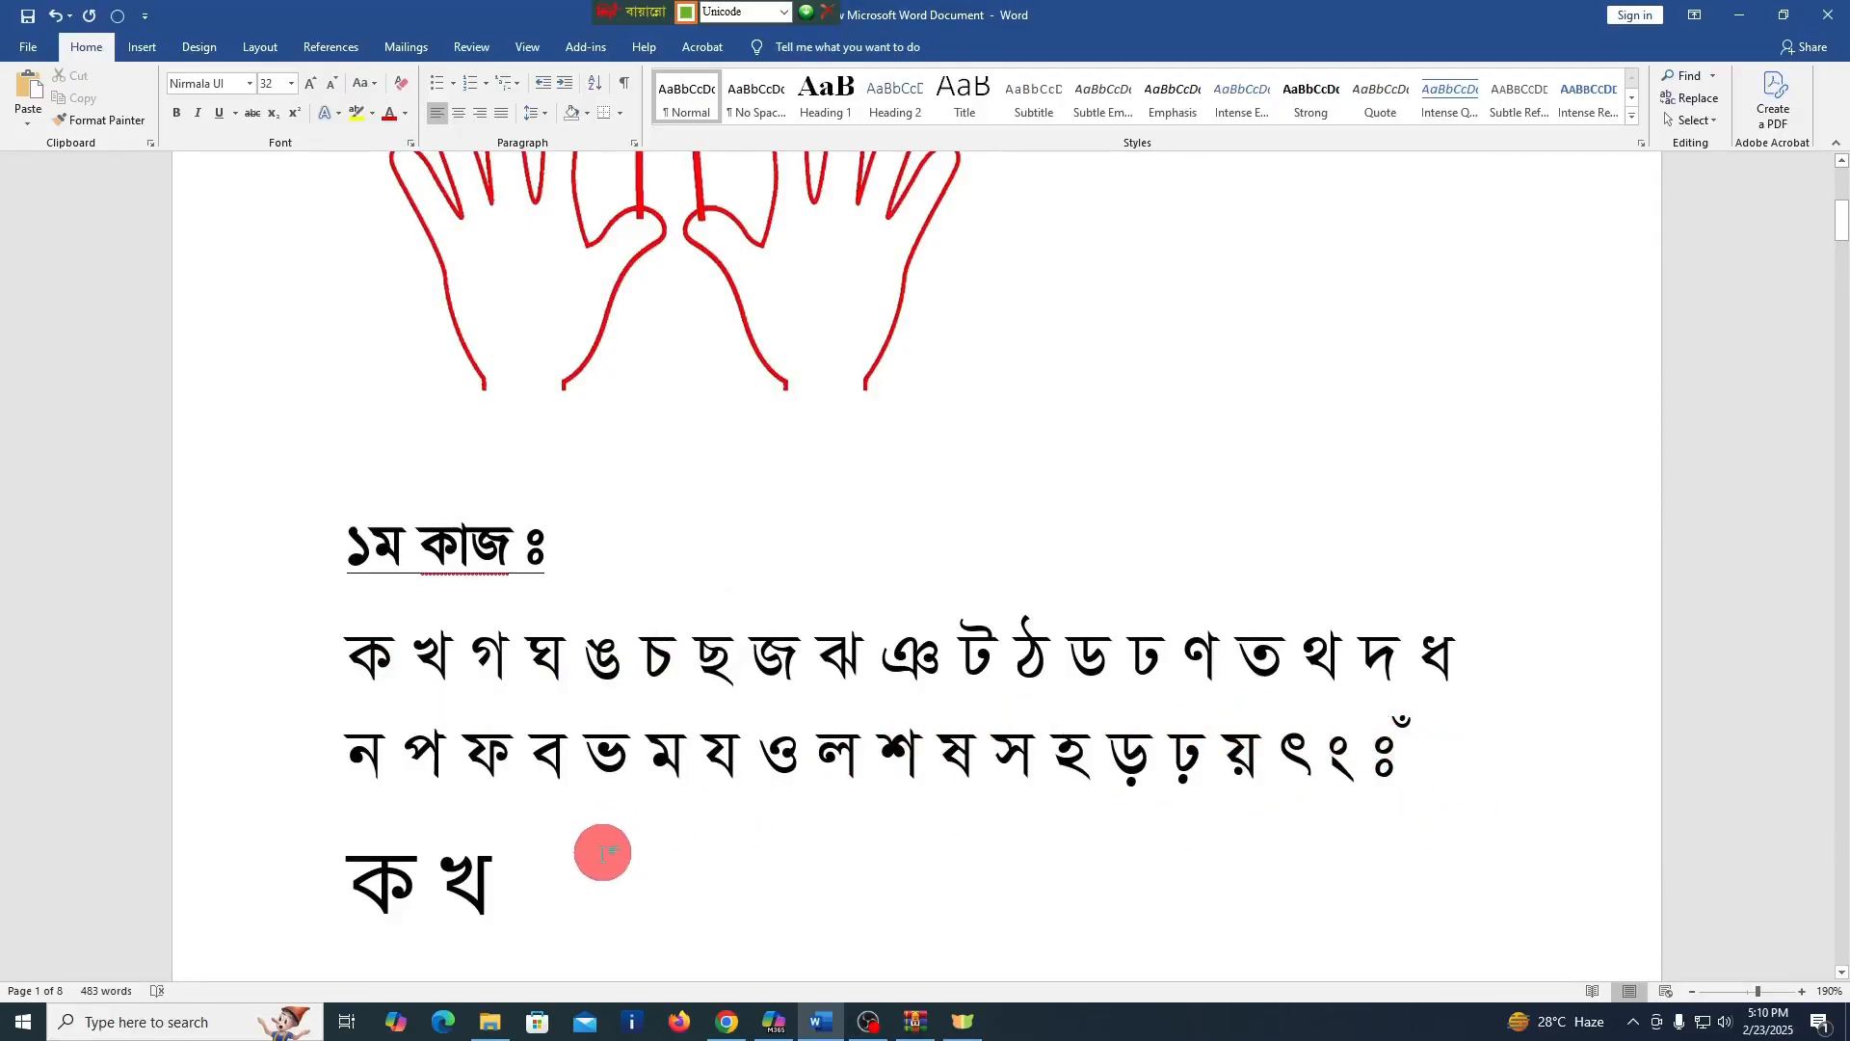
scroll(576, 838, "down", 2)
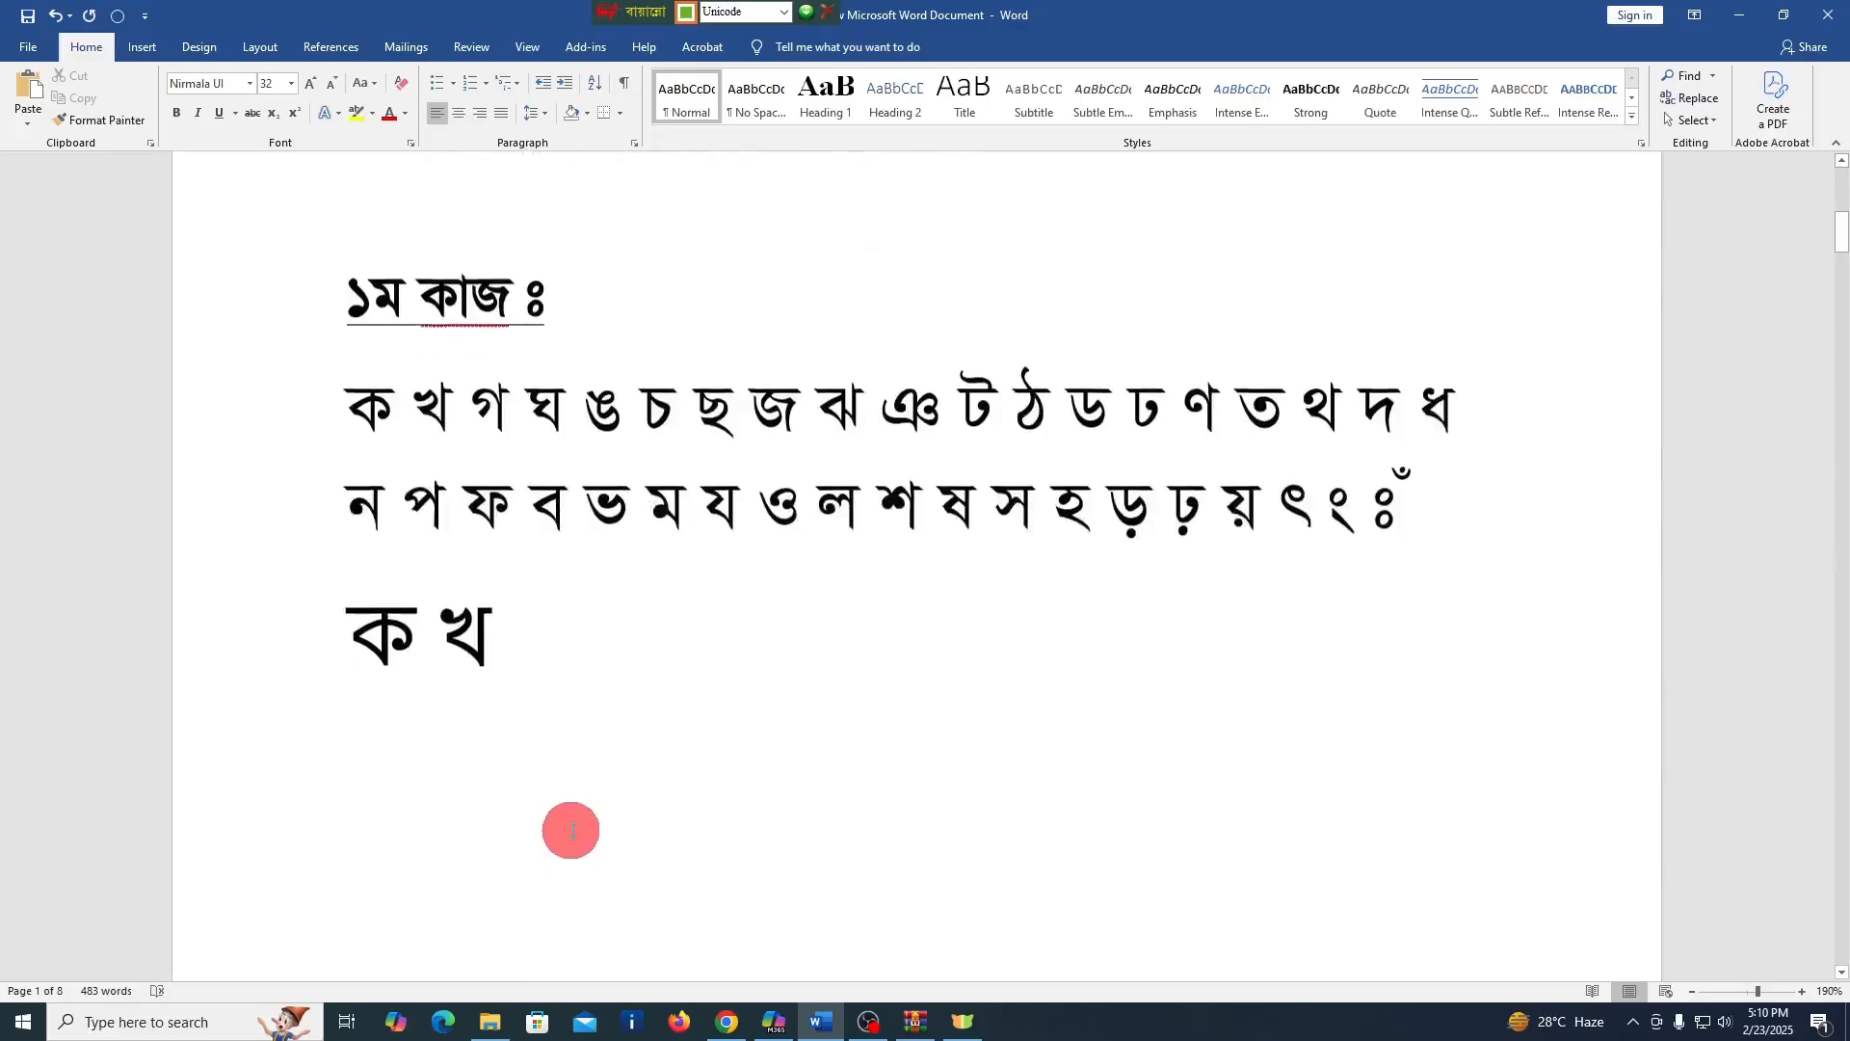
scroll(573, 830, "down", 4)
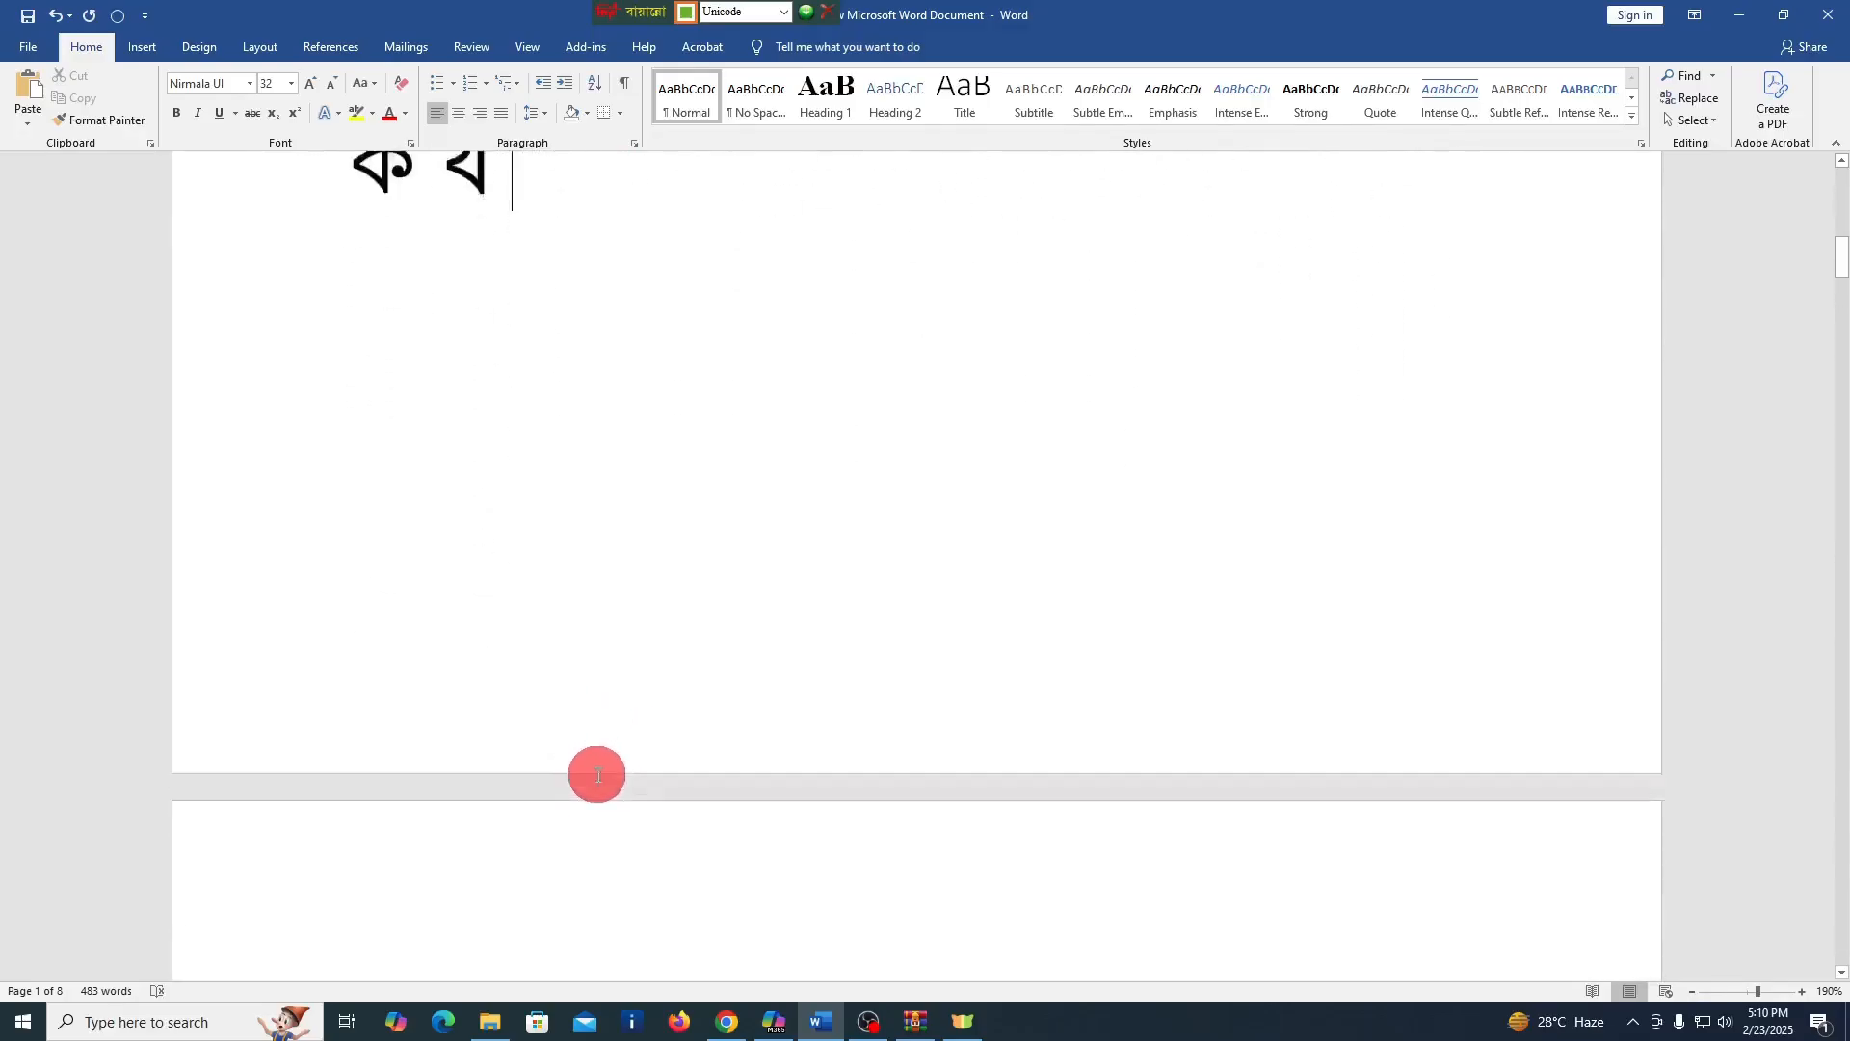
scroll(602, 777, "down", 6)
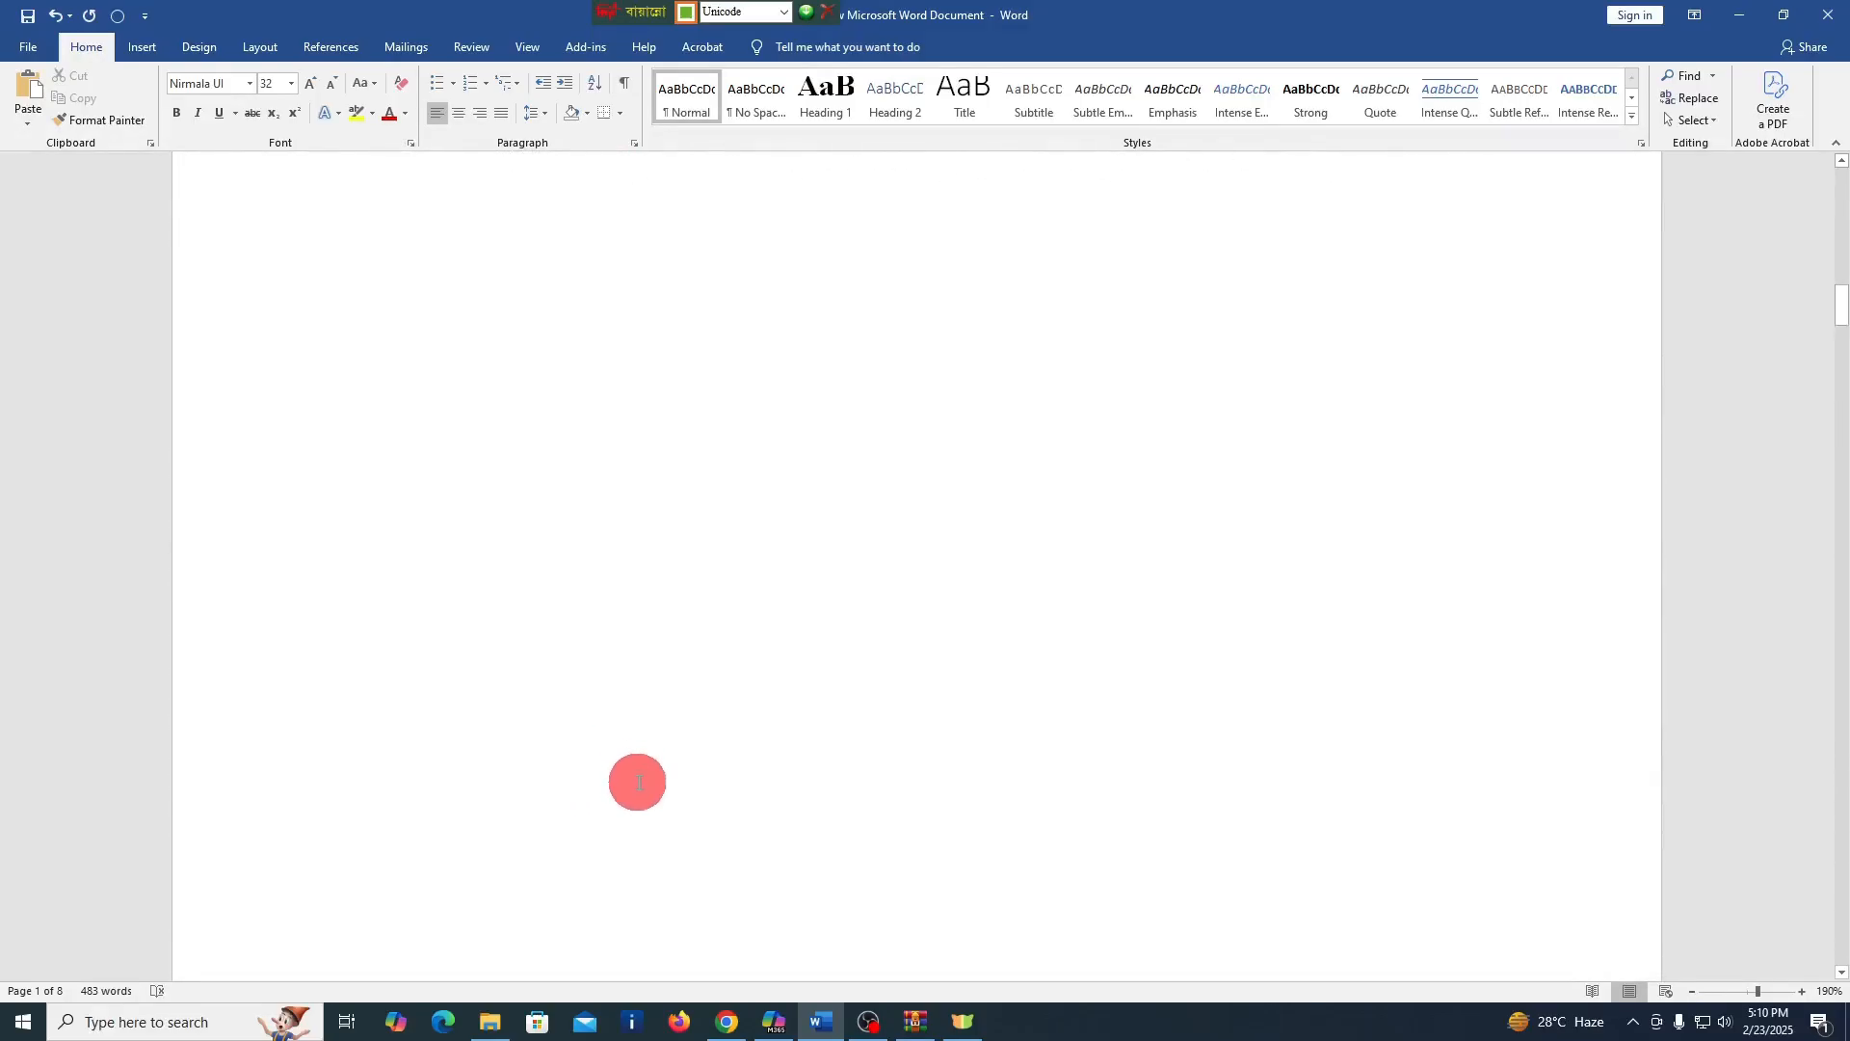
scroll(631, 787, "down", 12)
left_click(616, 796)
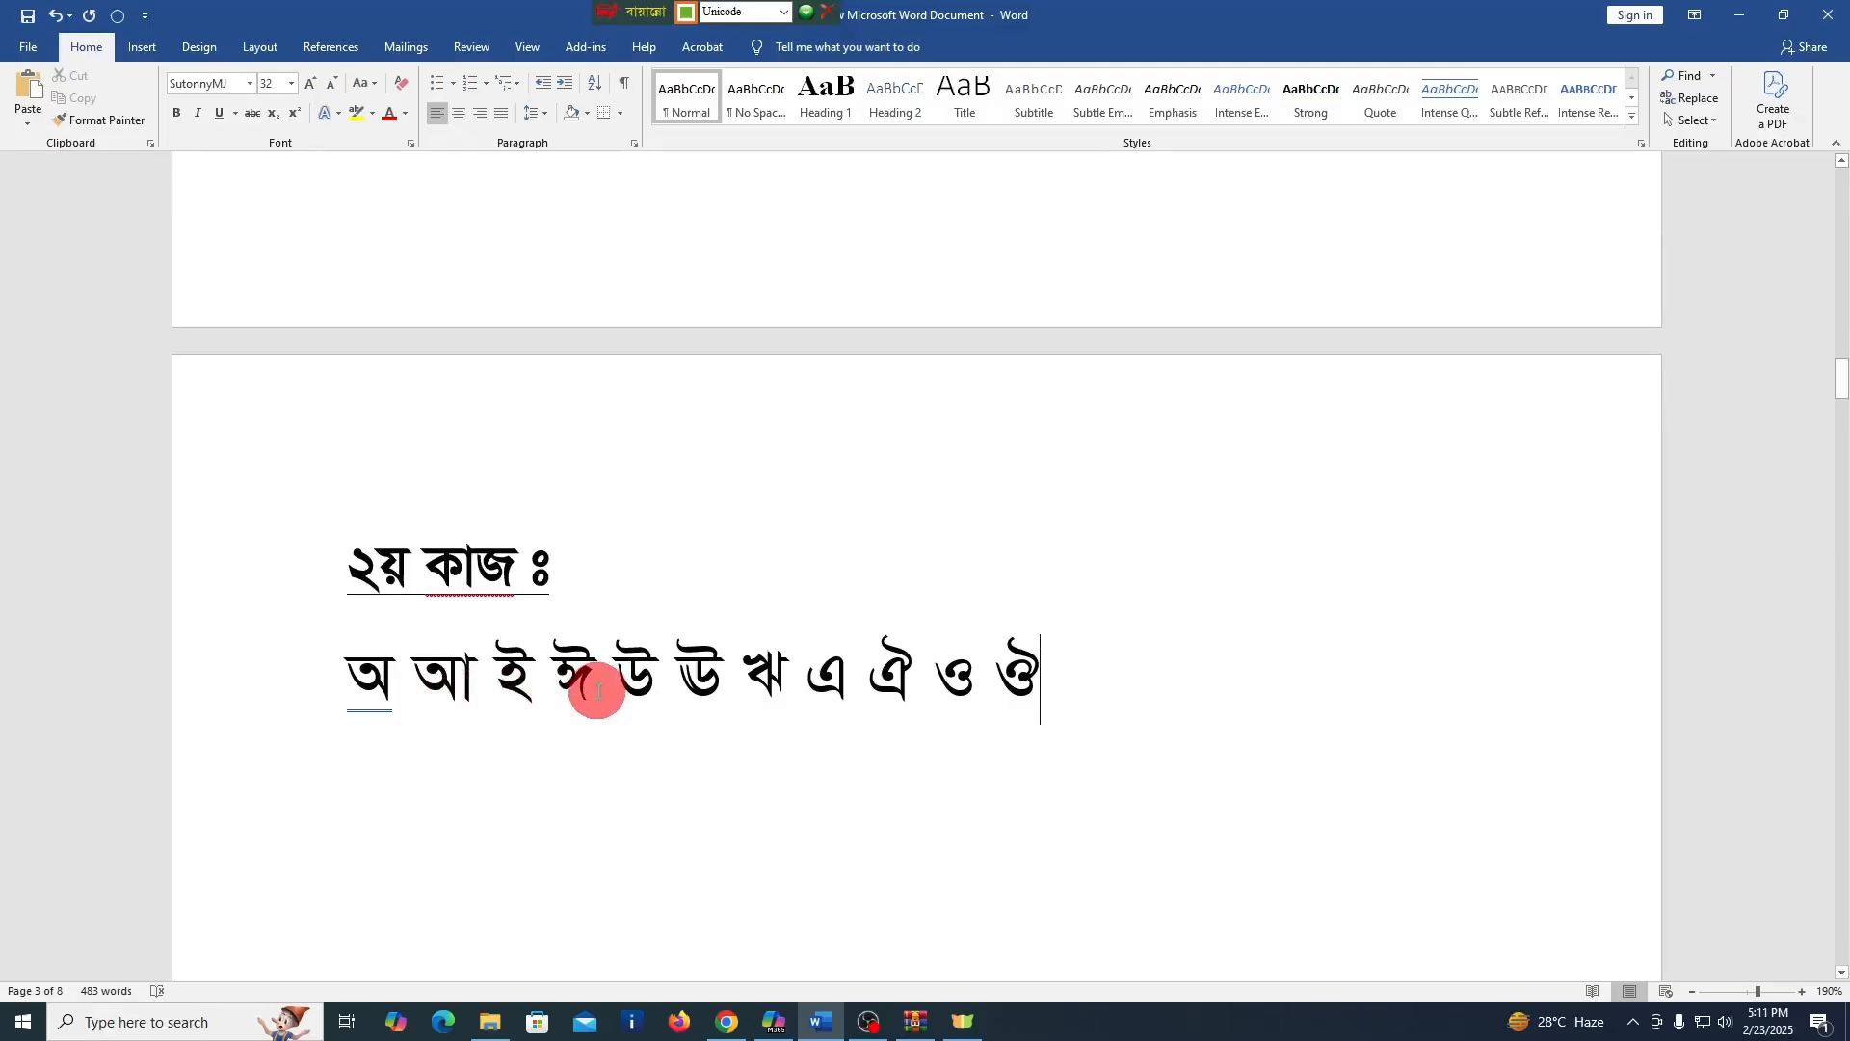
scroll(598, 691, "up", 1)
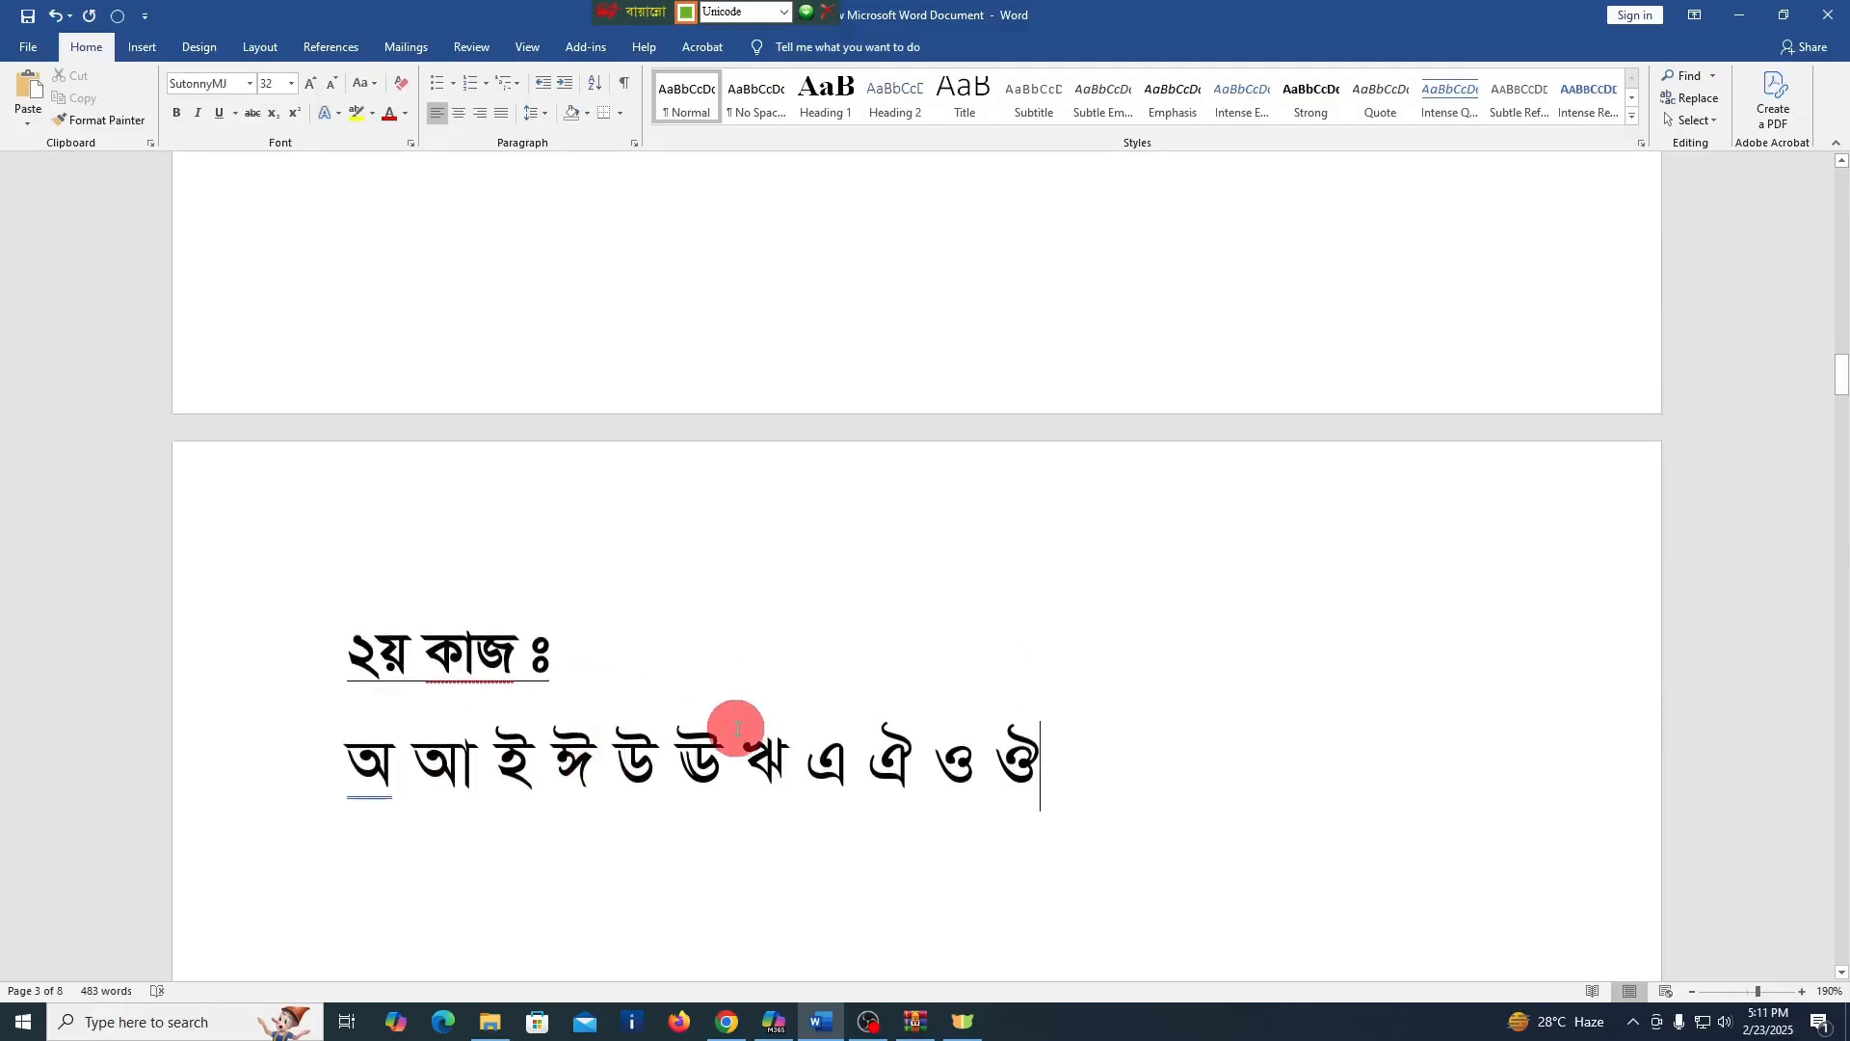
scroll(753, 737, "up", 6)
scroll(753, 737, "up", 15)
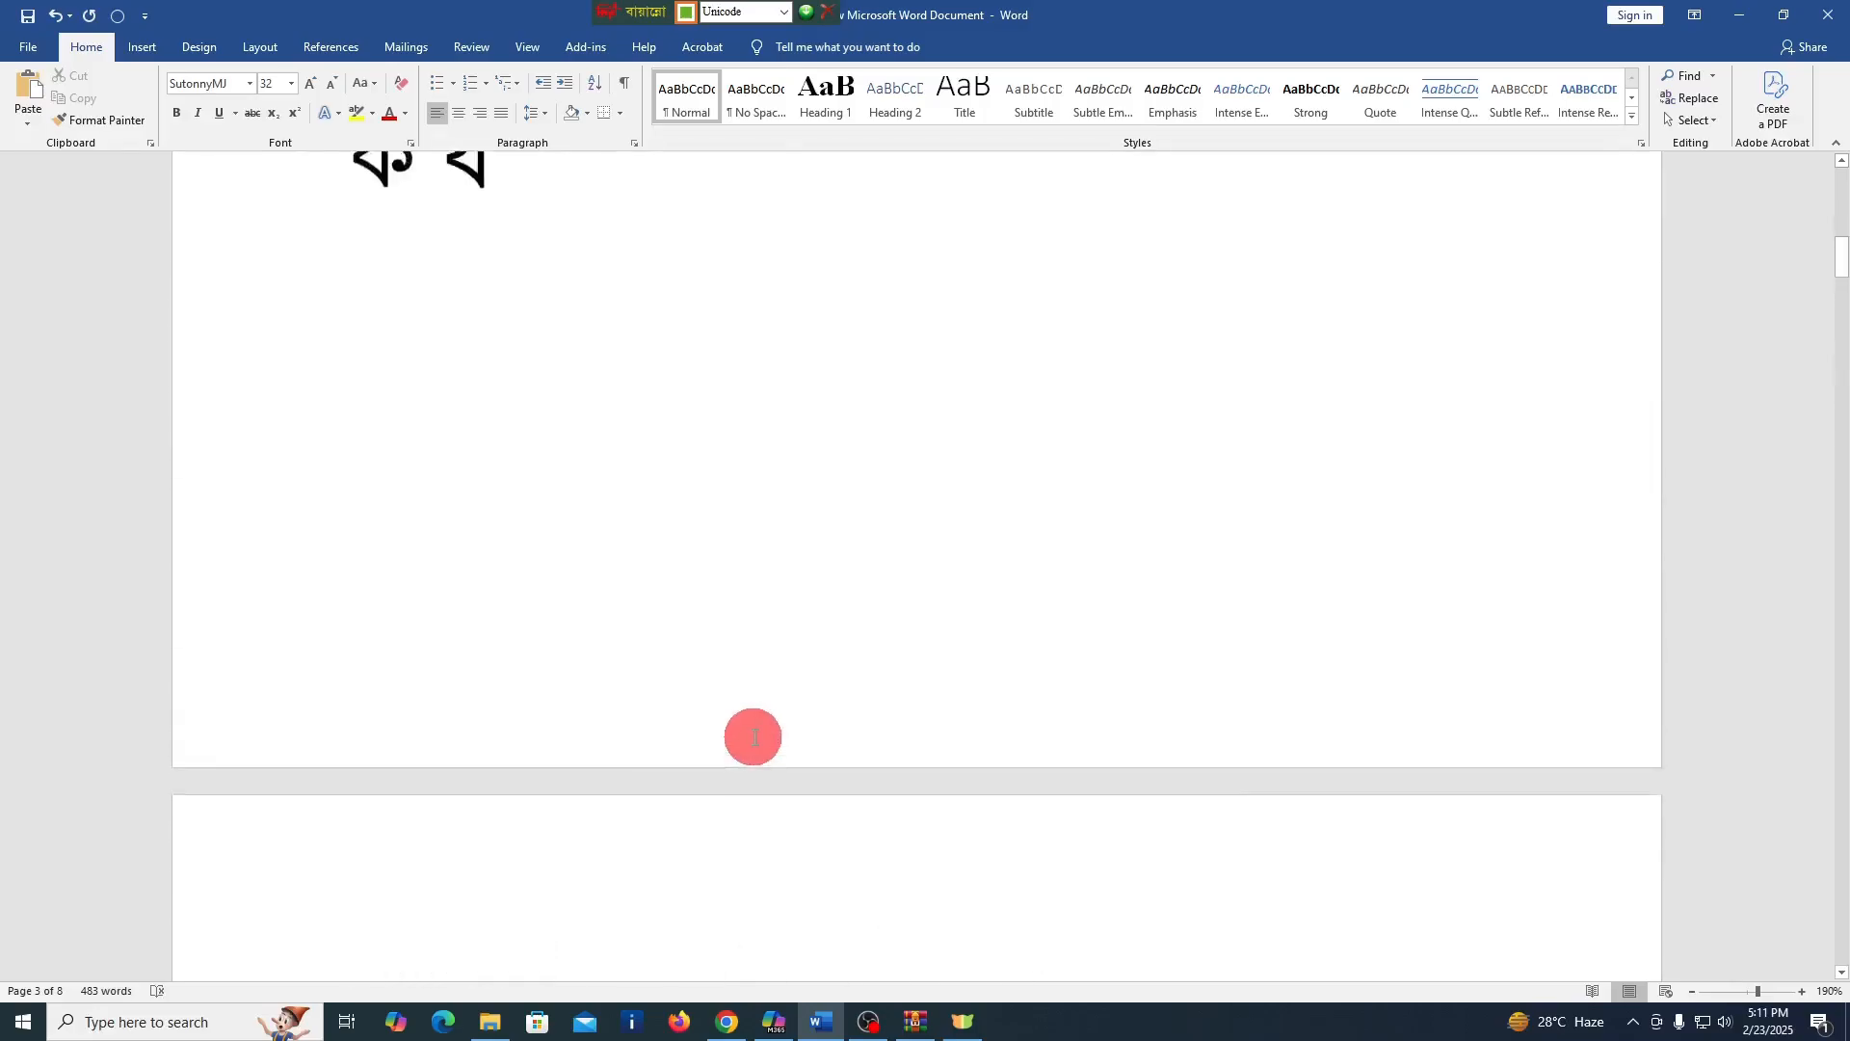
scroll(753, 736, "up", 1)
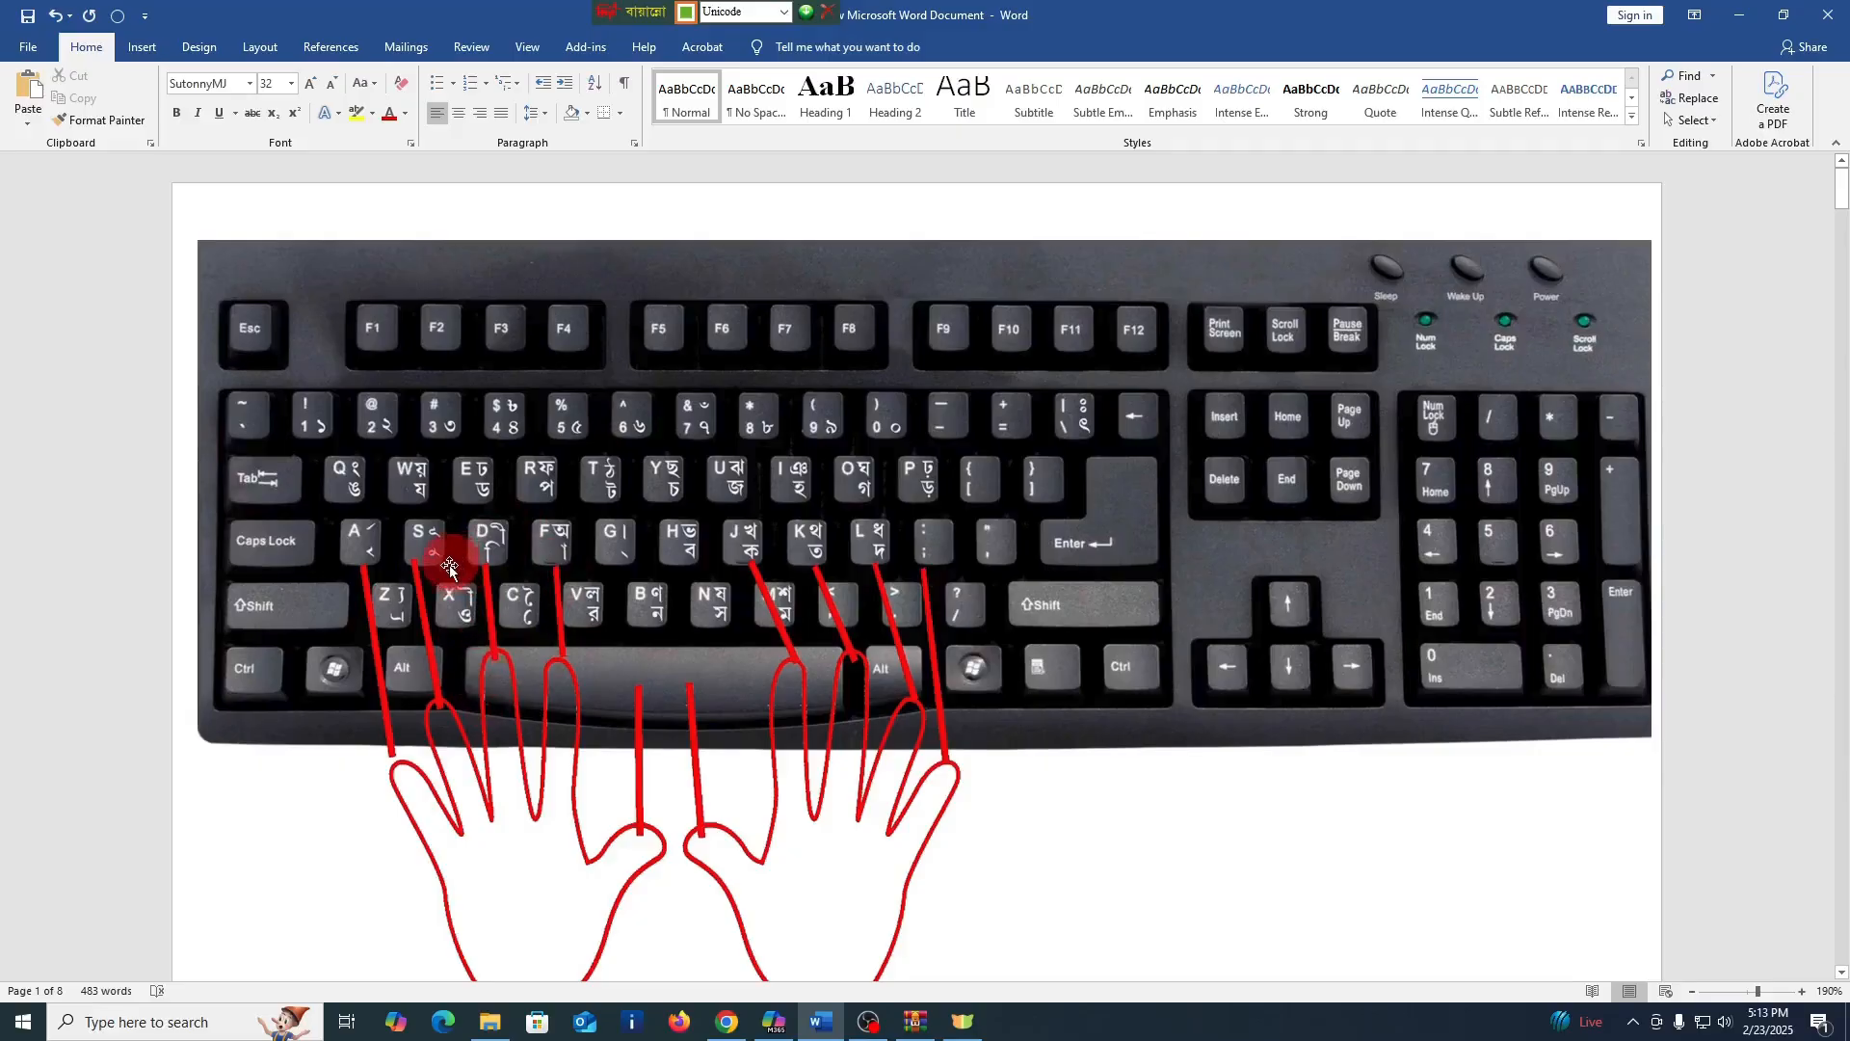
Examine how conjuncts are formed in the third exercise's বাংলা যুক্তবর্ণ table and compare them with the keyboard picture
scroll(512, 682, "down", 10)
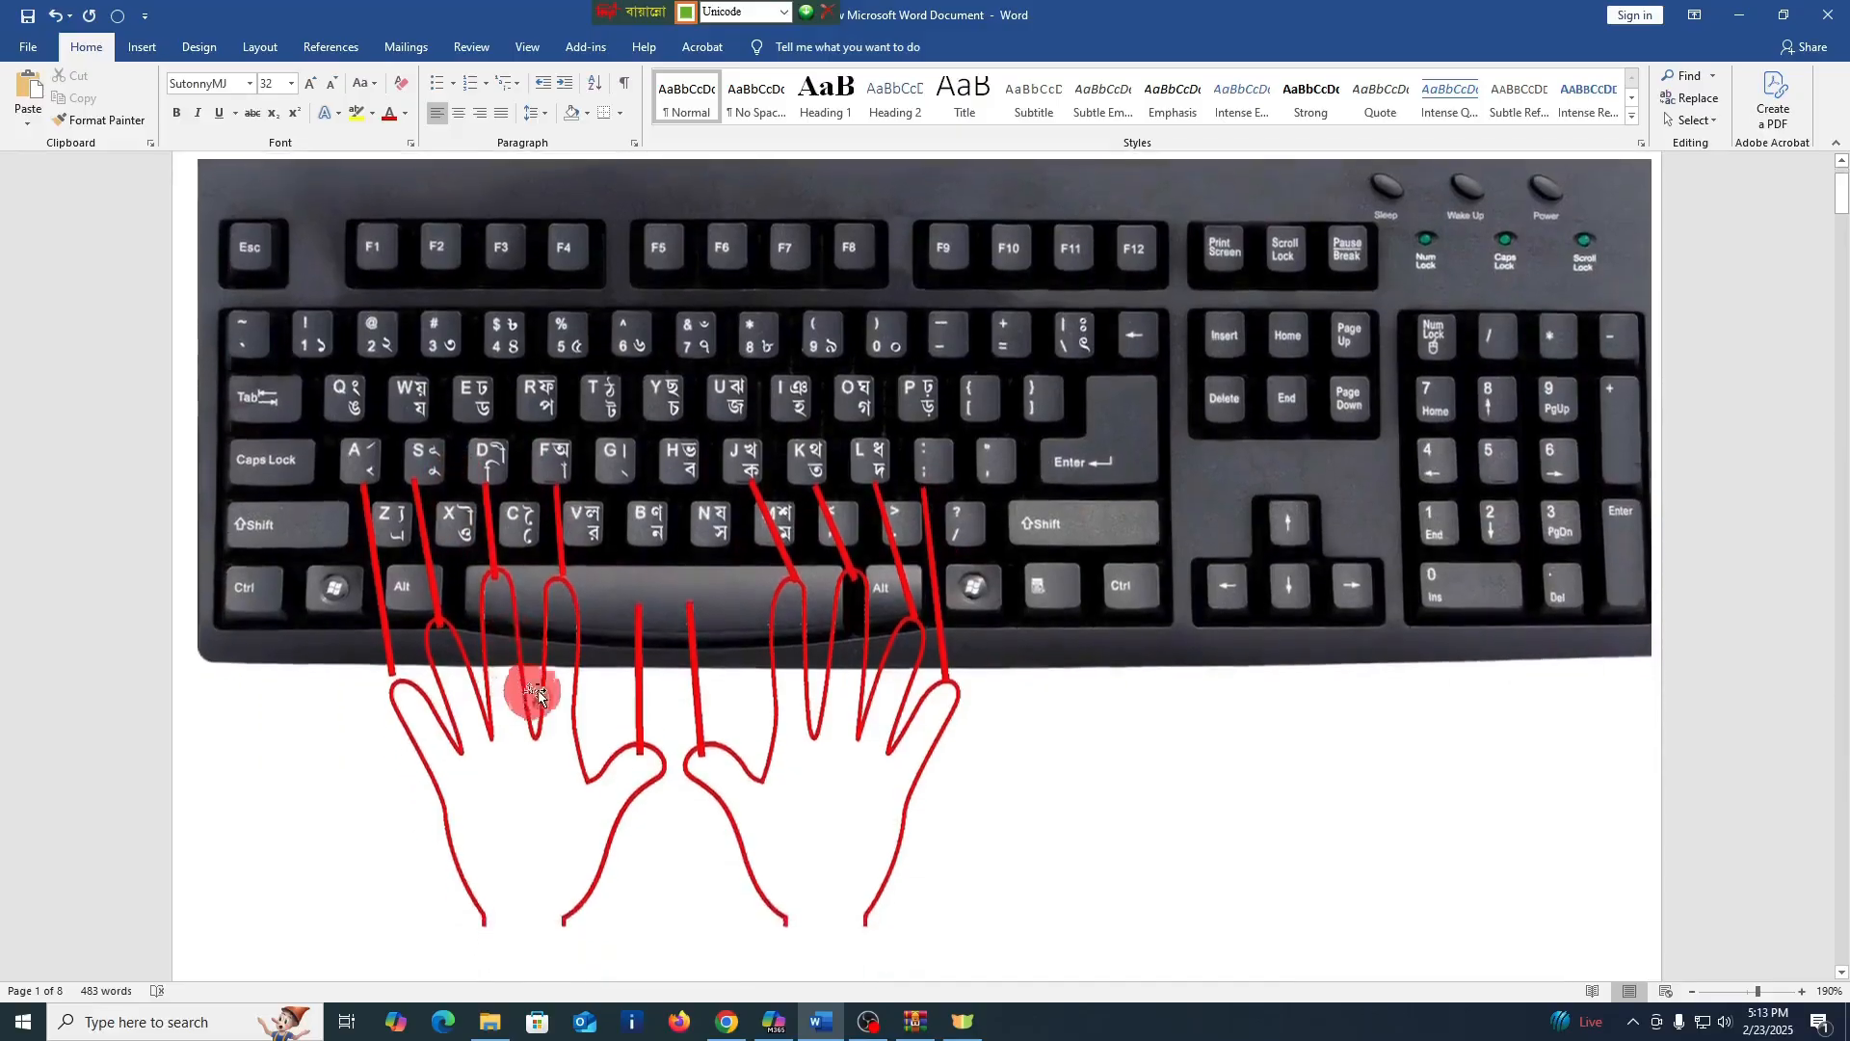
scroll(635, 738, "down", 20)
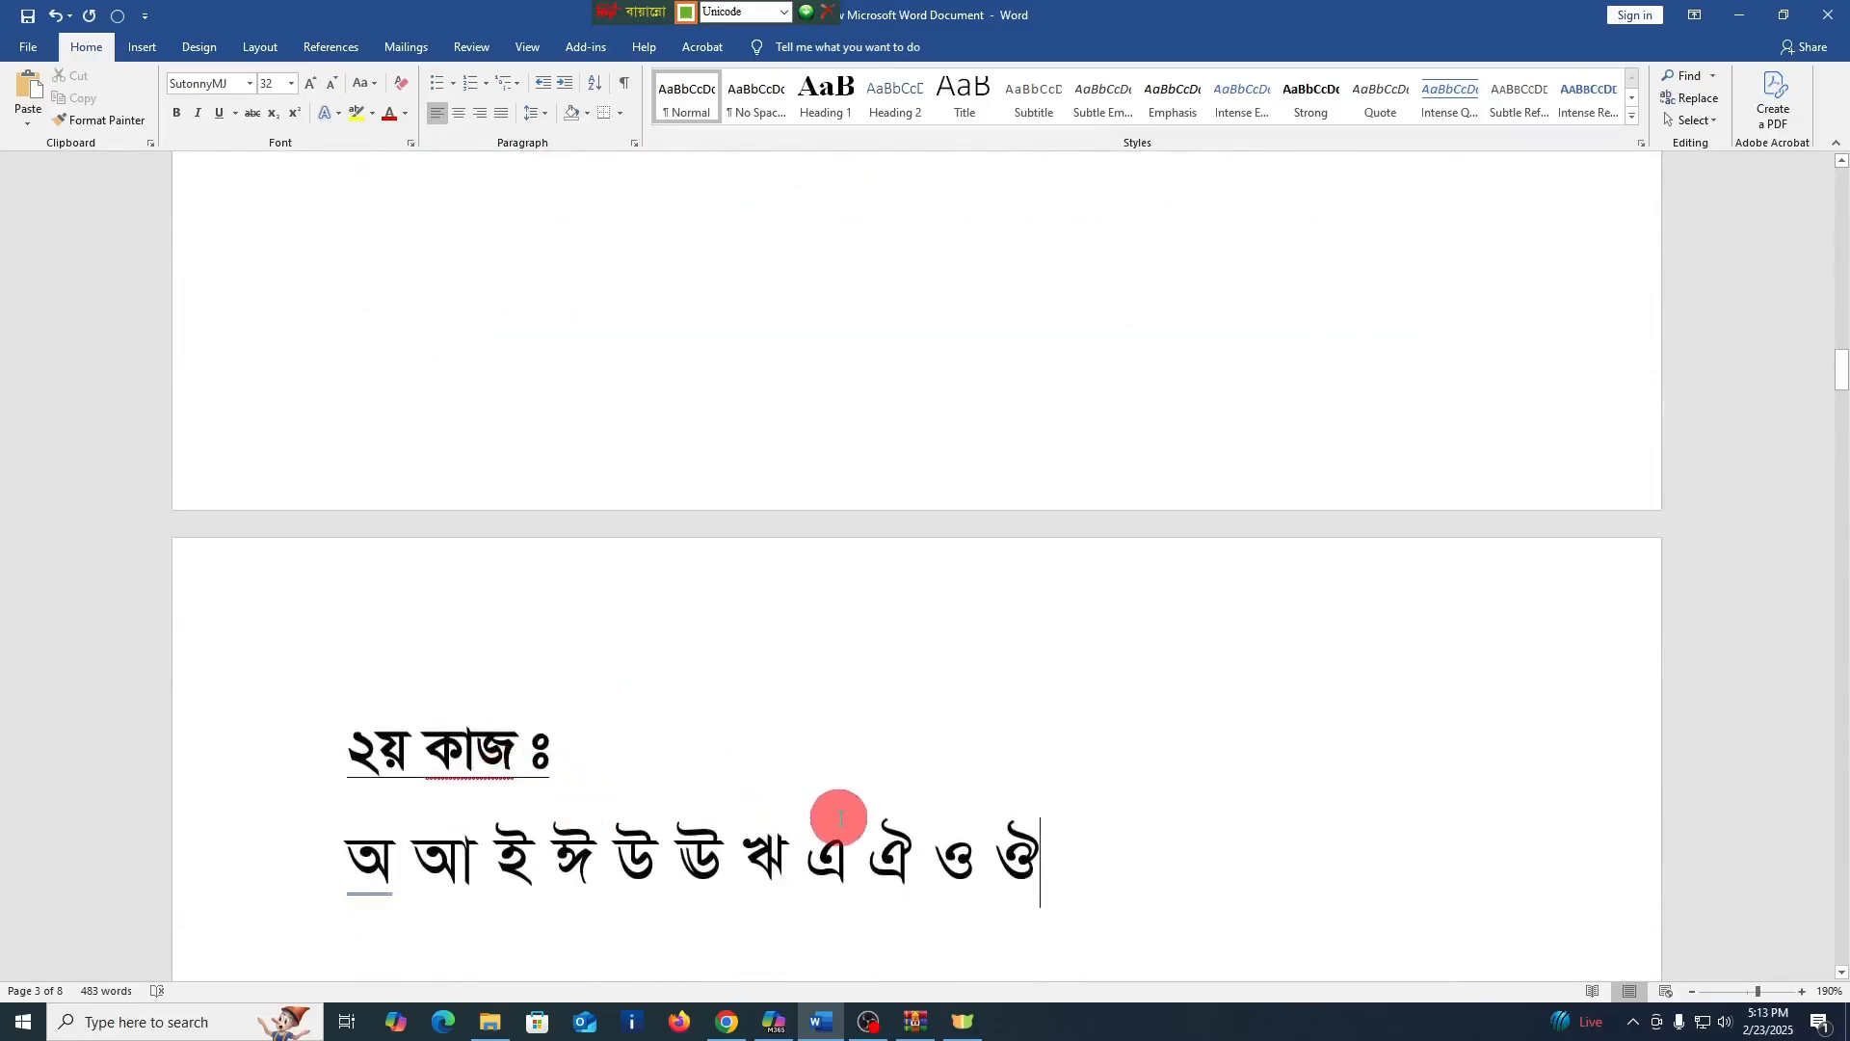
scroll(830, 819, "down", 3)
scroll(686, 768, "down", 15)
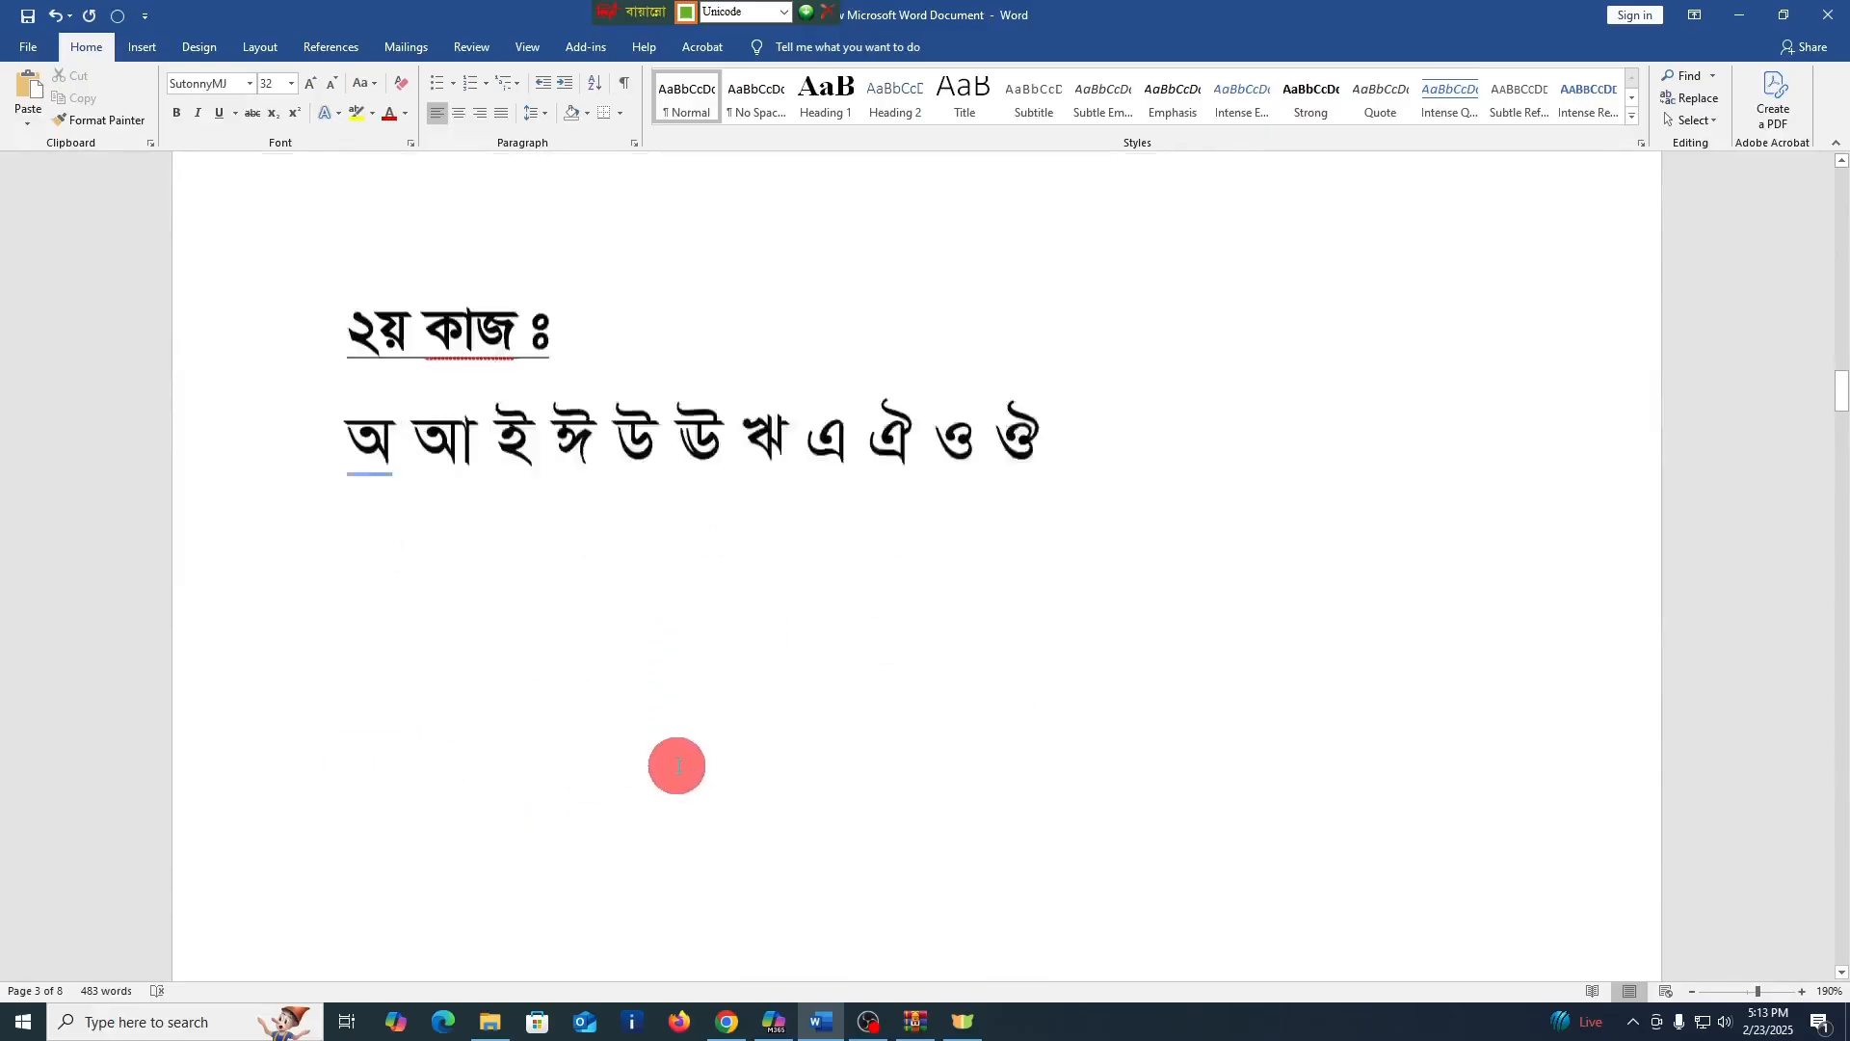
scroll(680, 778, "down", 10)
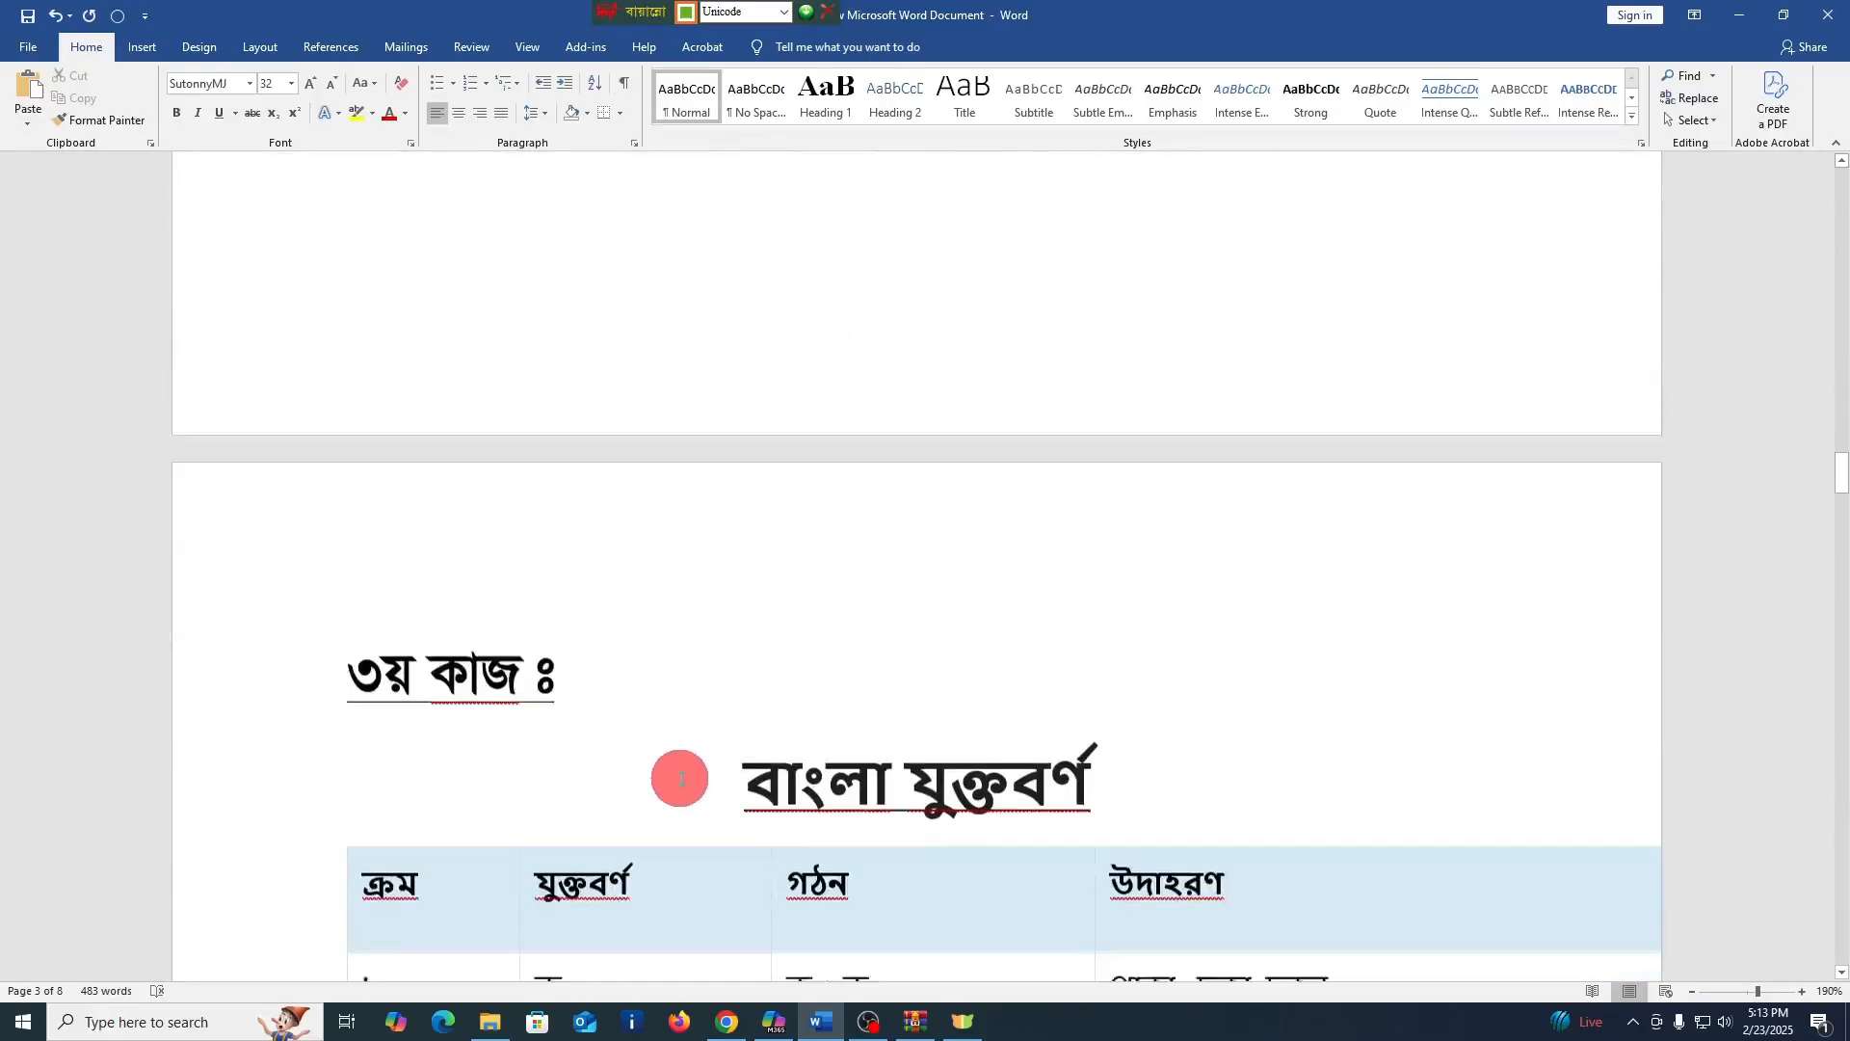
scroll(881, 800, "down", 1)
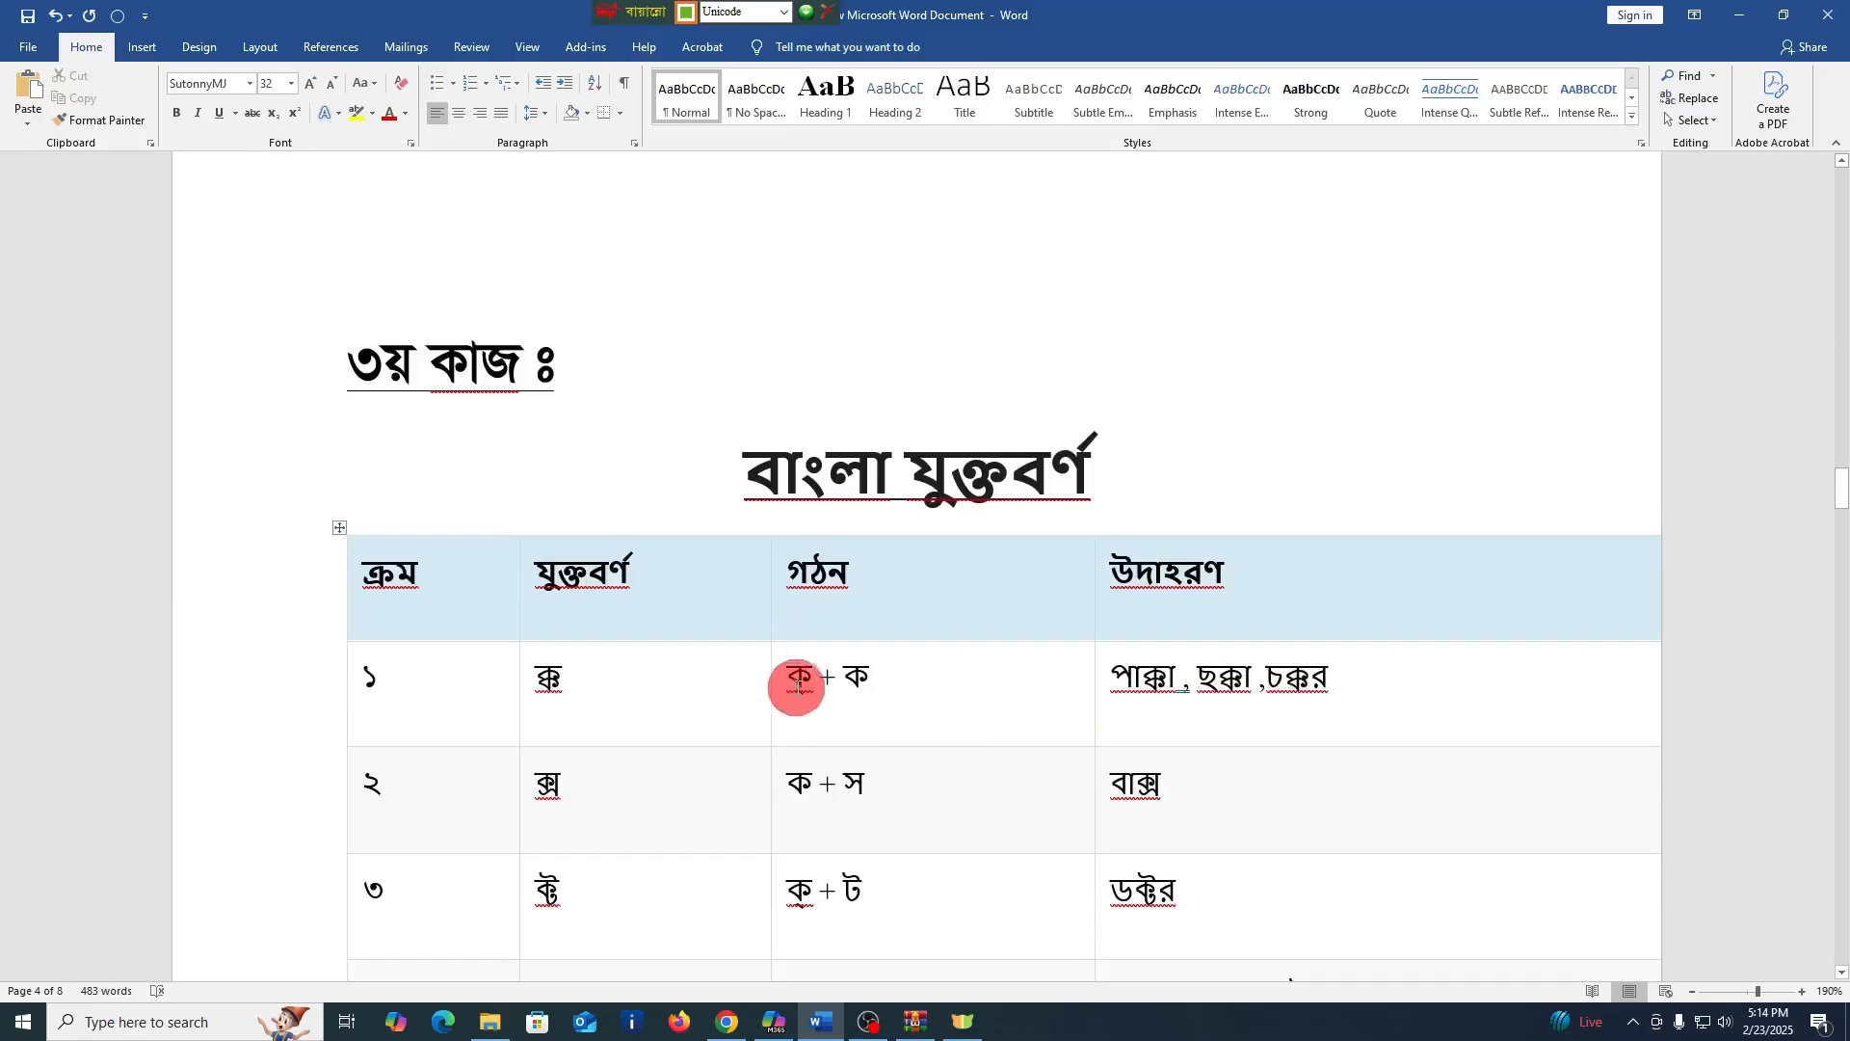
left_click(903, 681)
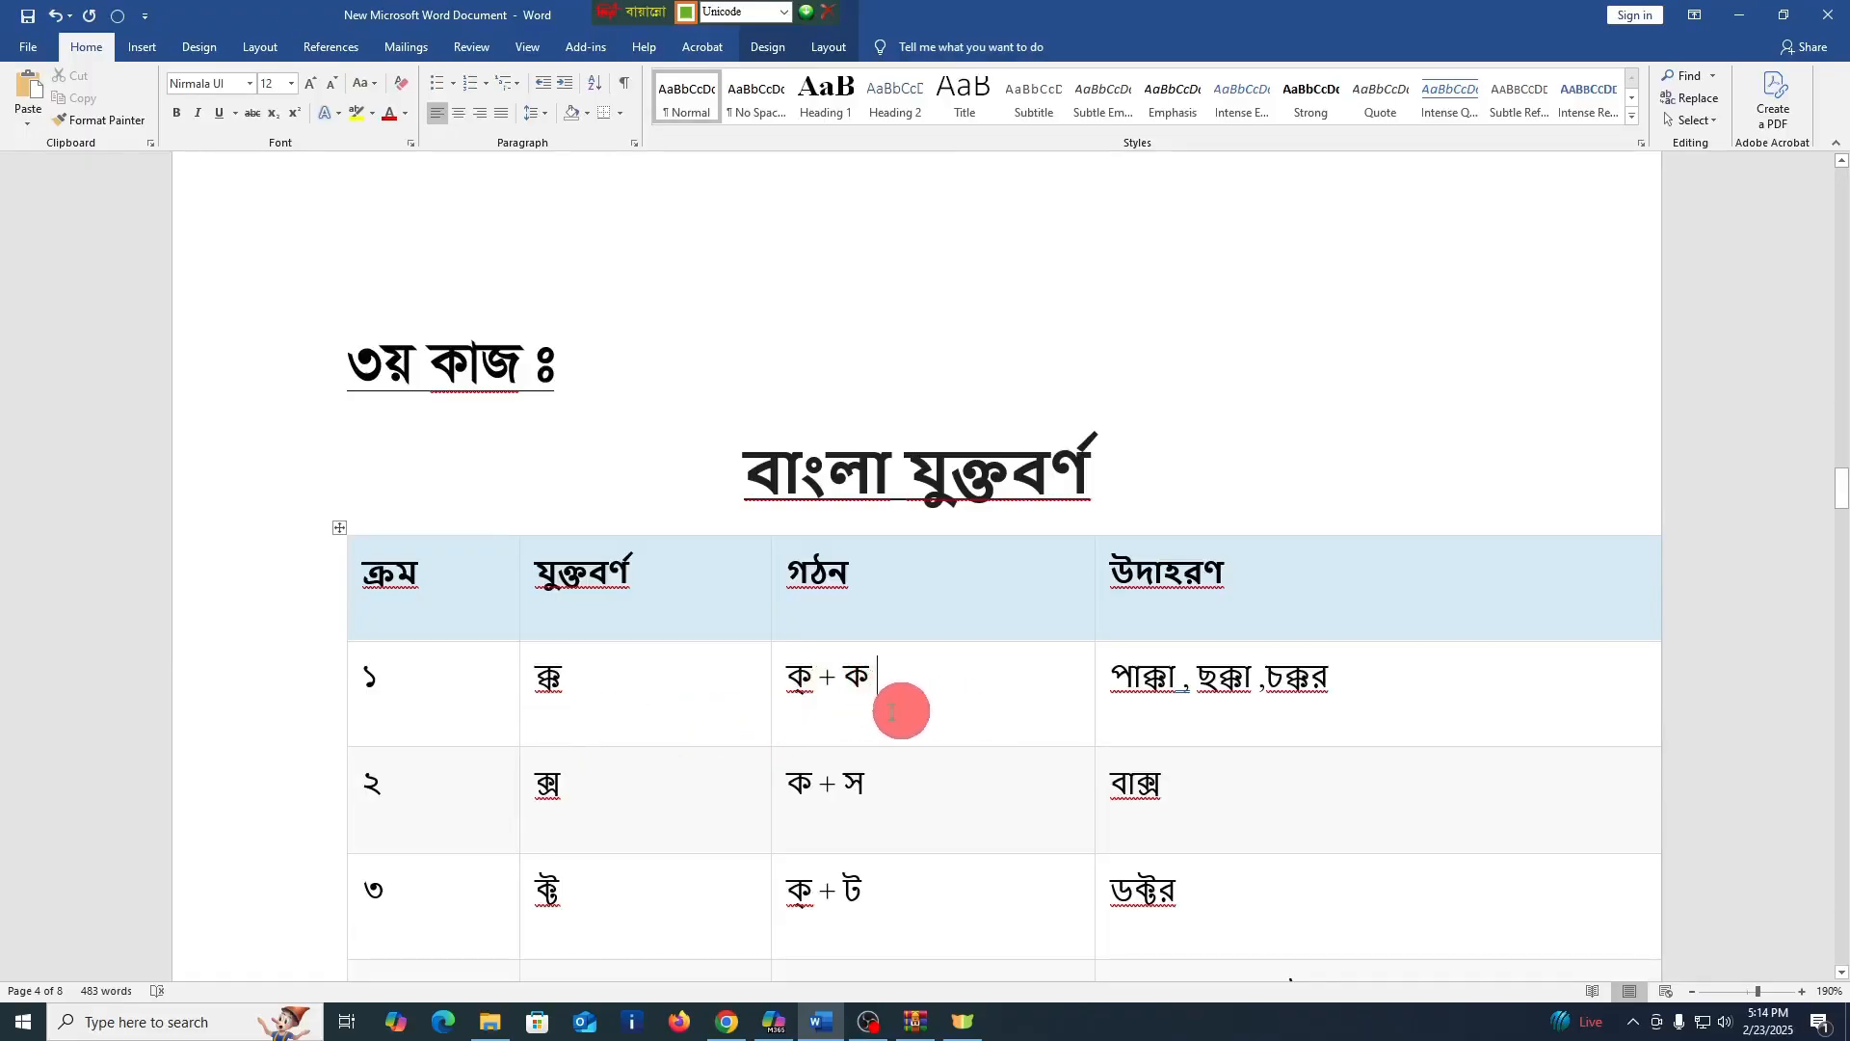
scroll(835, 690, "up", 10)
scroll(835, 690, "up", 15)
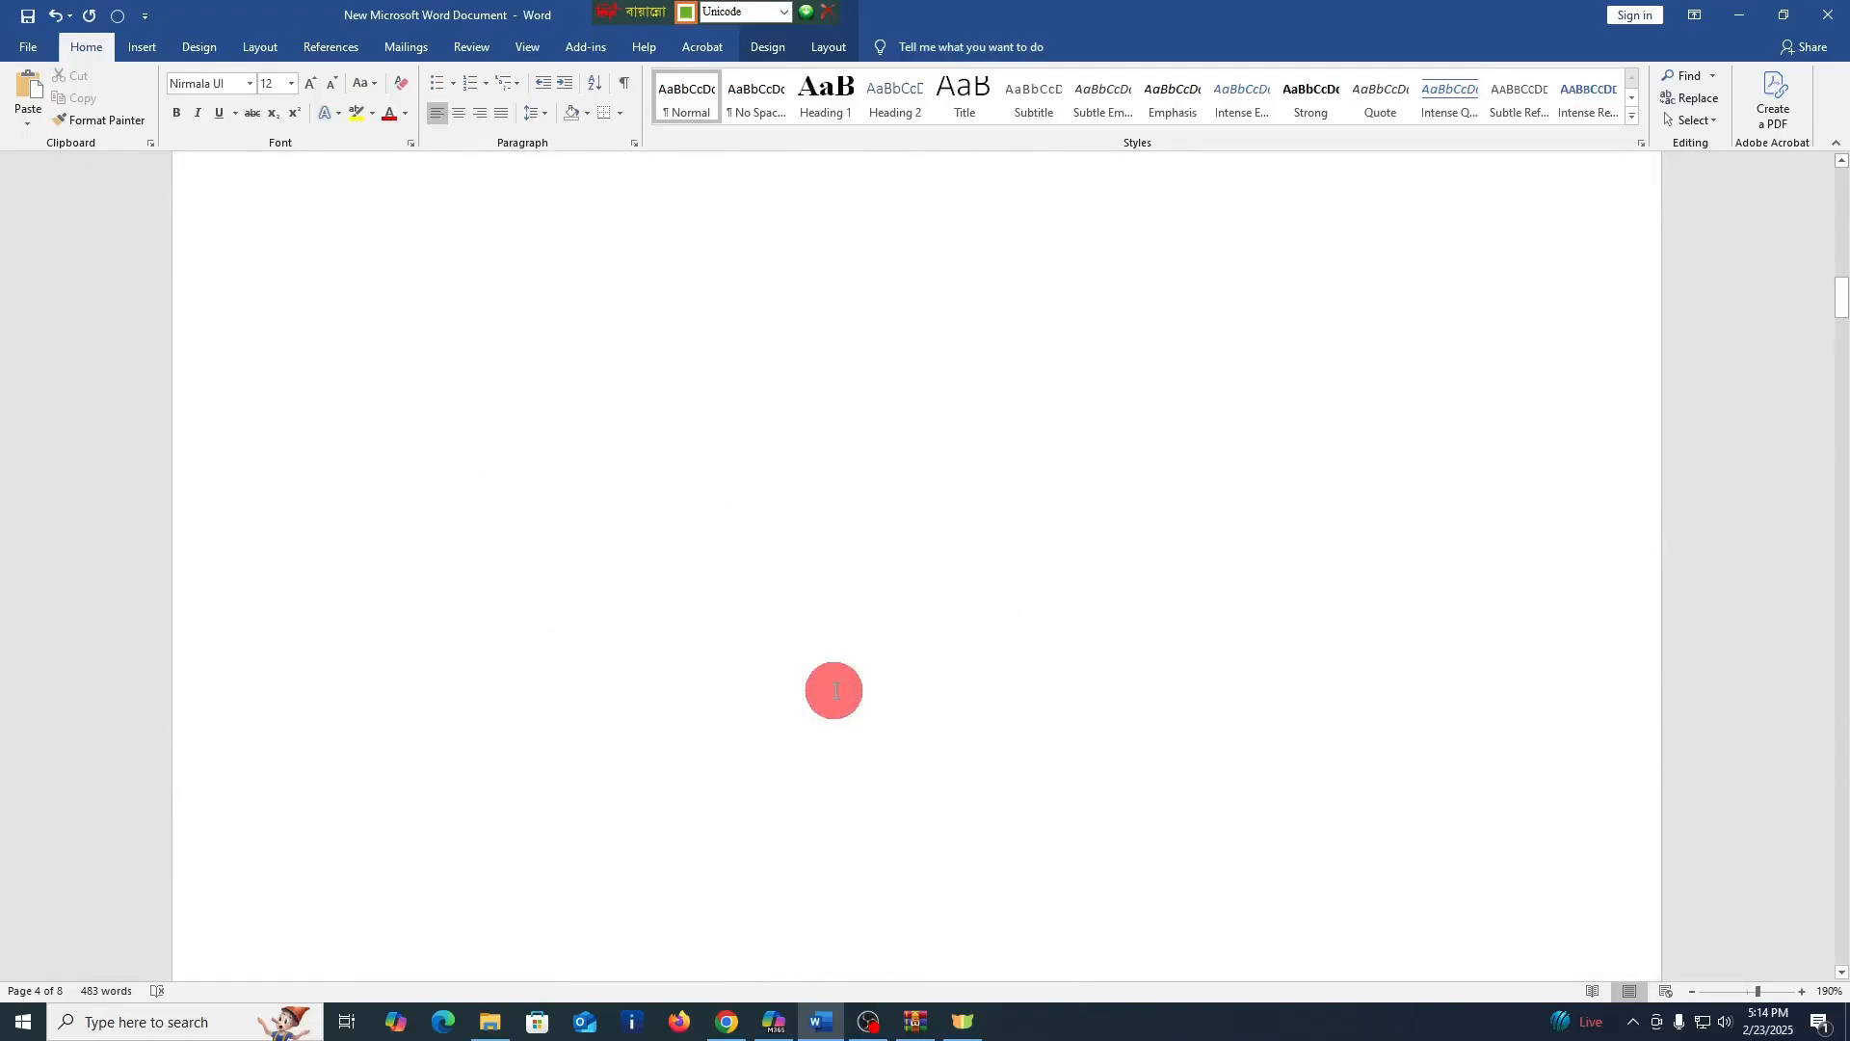
scroll(834, 690, "up", 5)
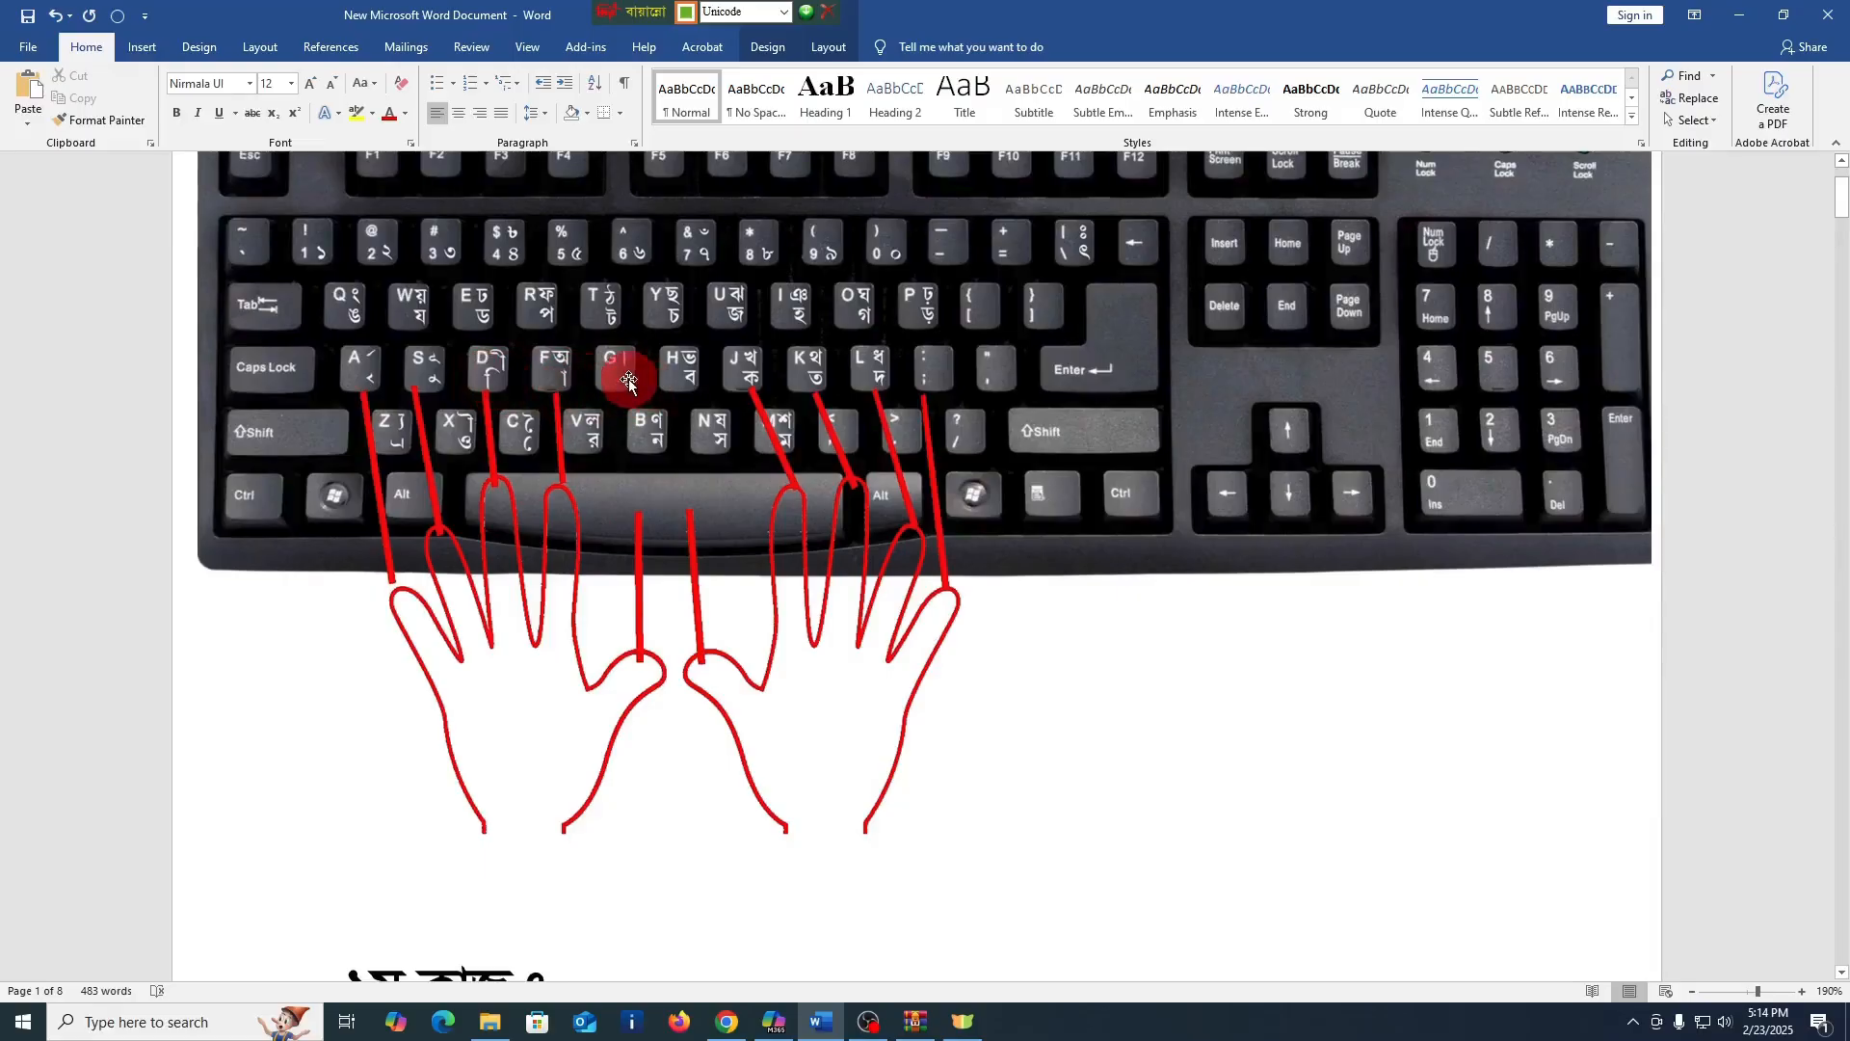
Enter the conjunct ক্ক after "ক্ + ক" in the গঠন cell of row ১ of the বাংলা যুক্তবর্ণ table
scroll(723, 694, "down", 15)
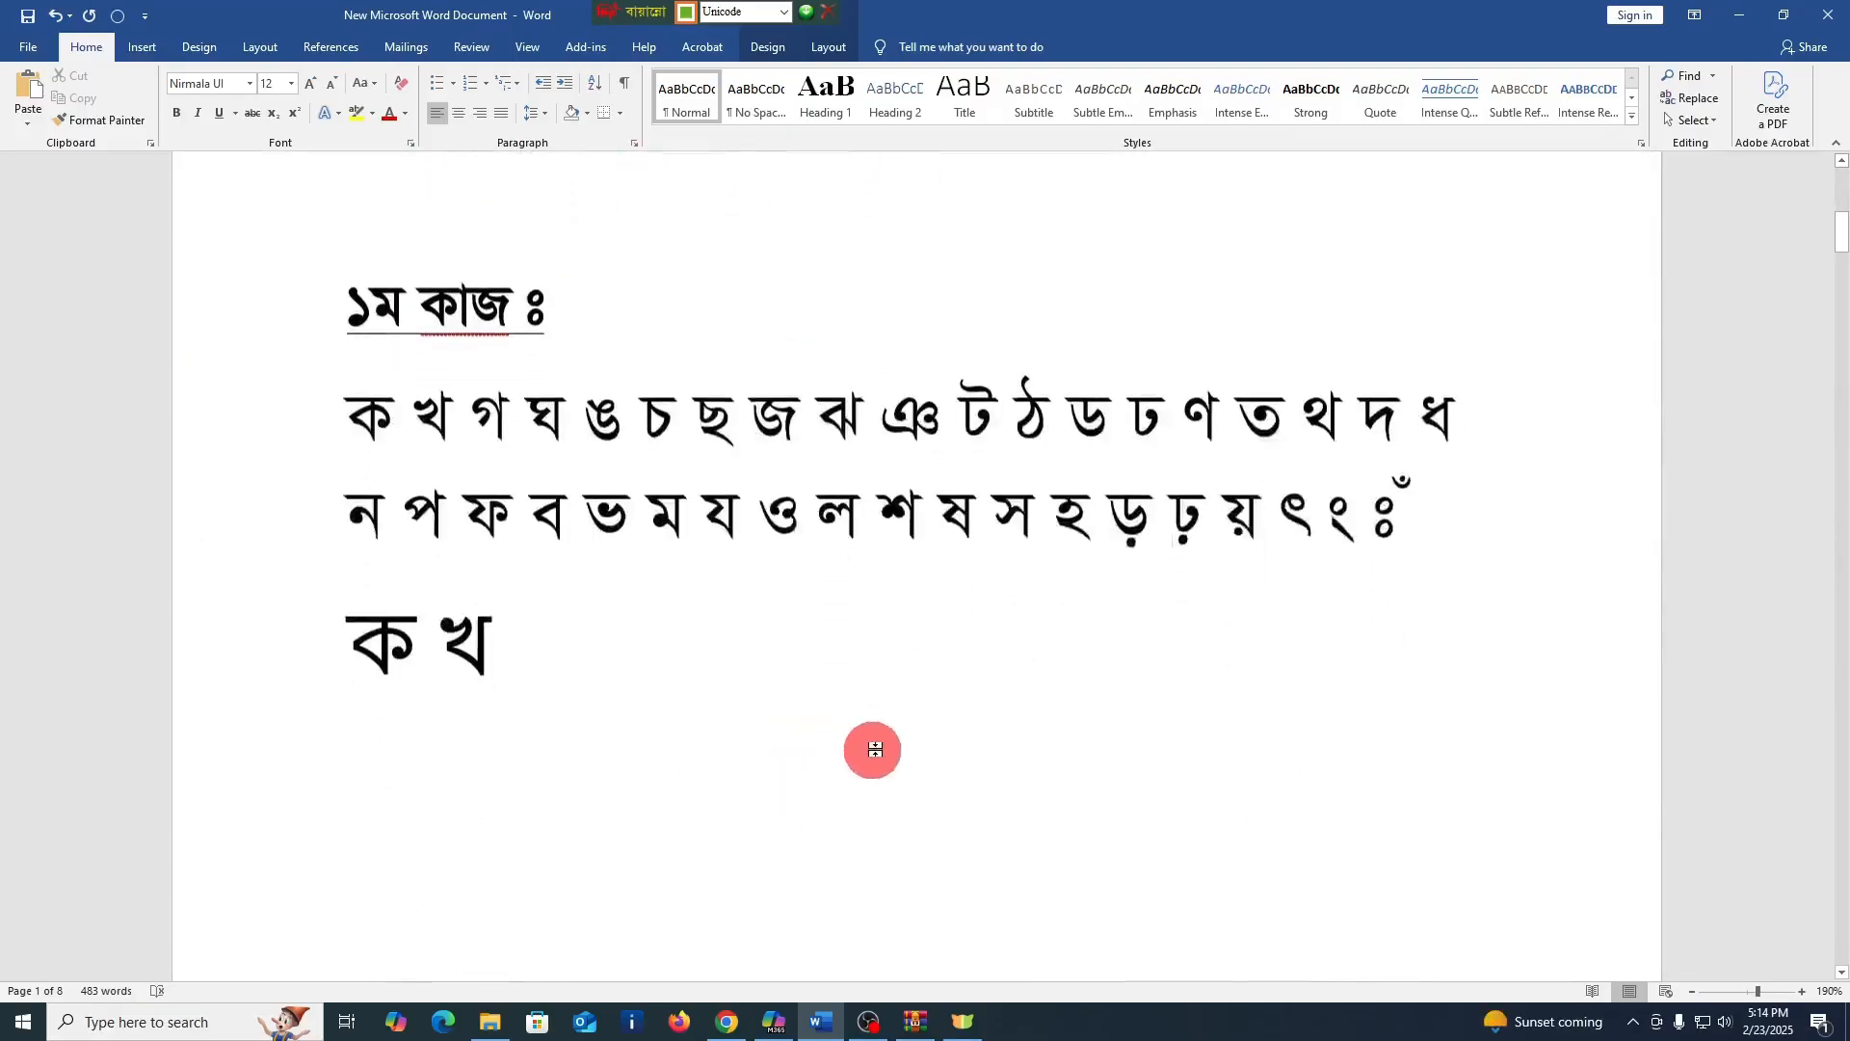
scroll(845, 788, "down", 15)
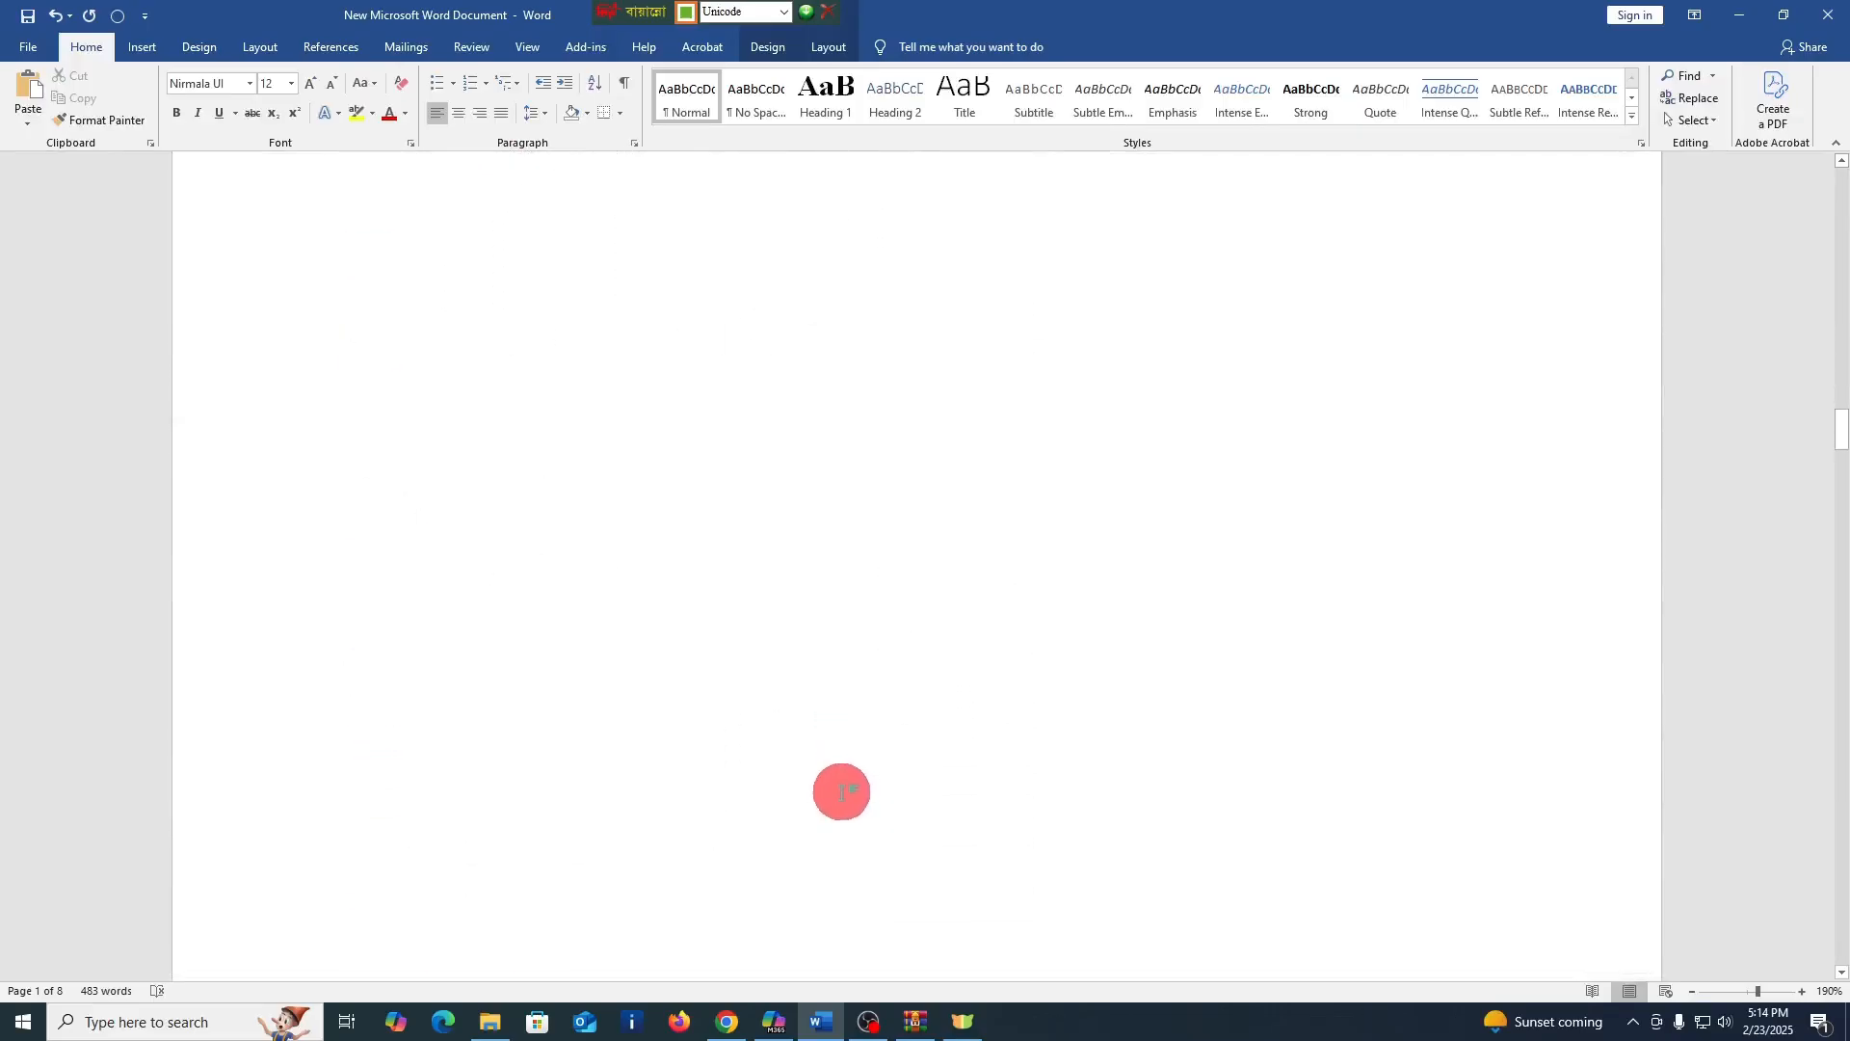
left_click(935, 696)
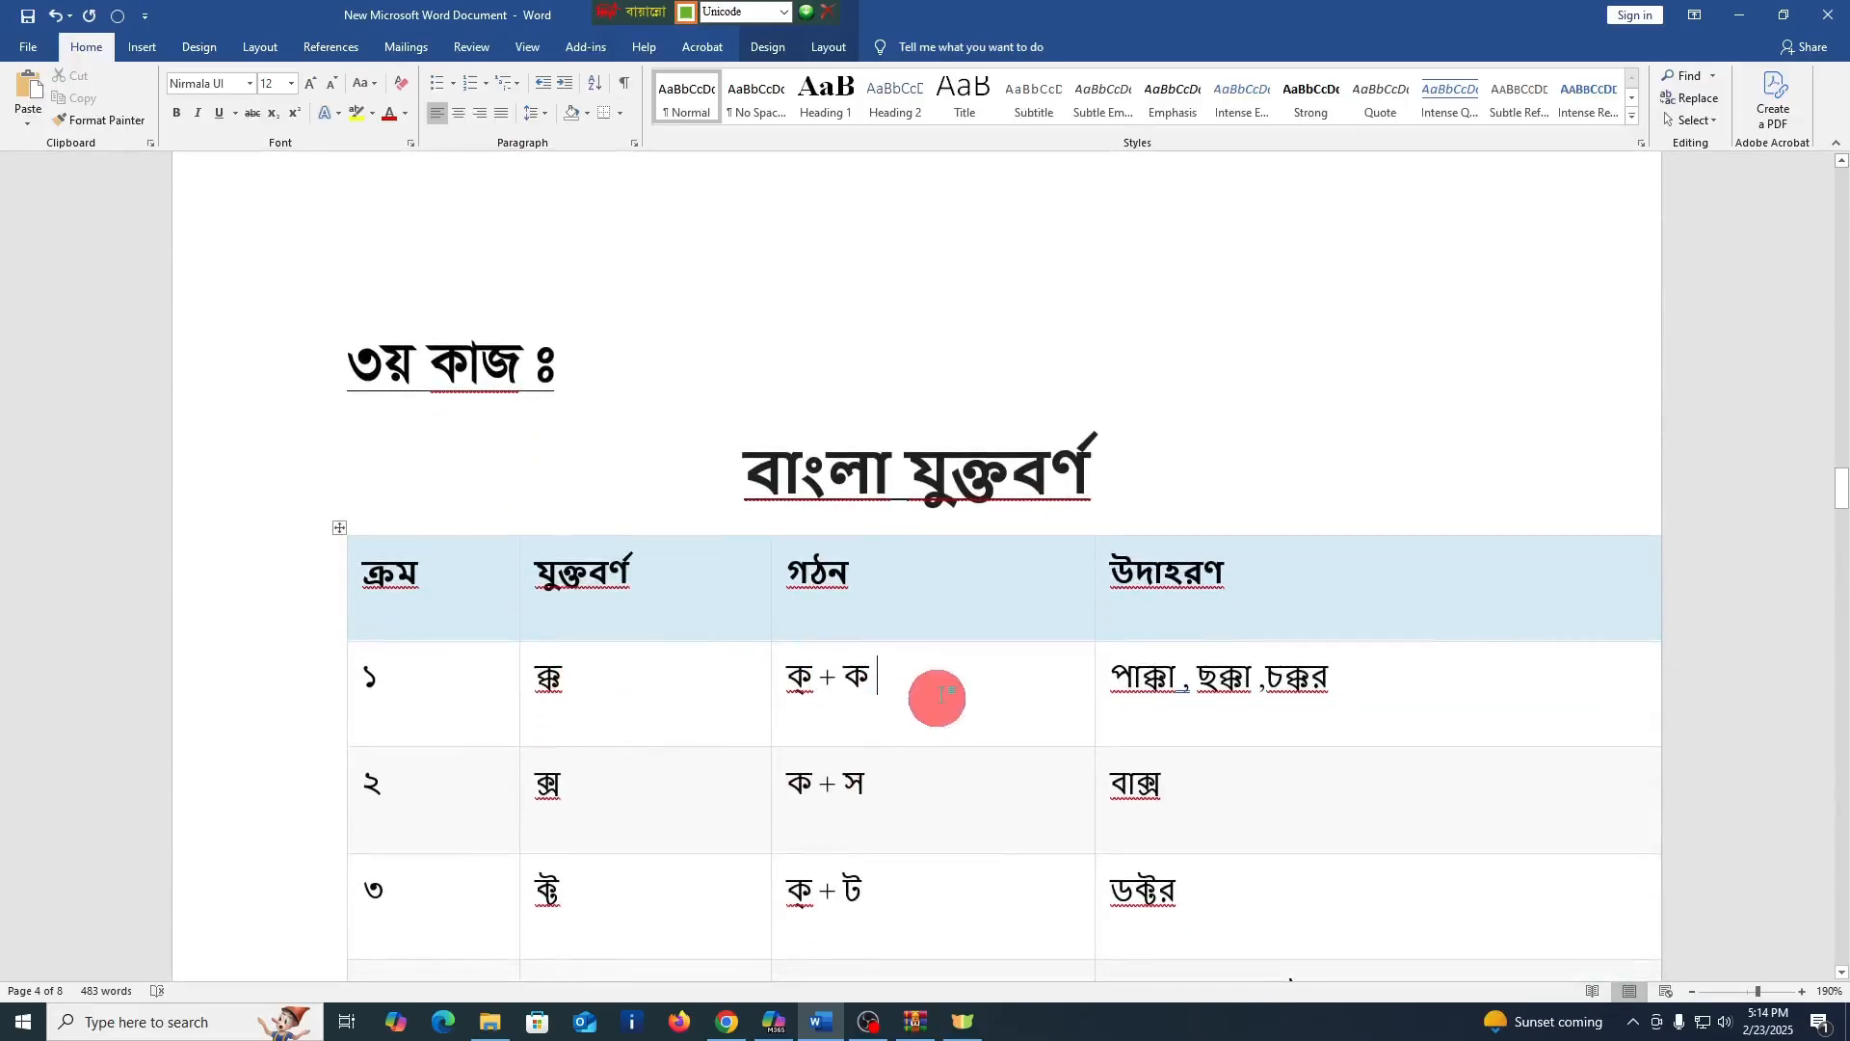
type("ক")
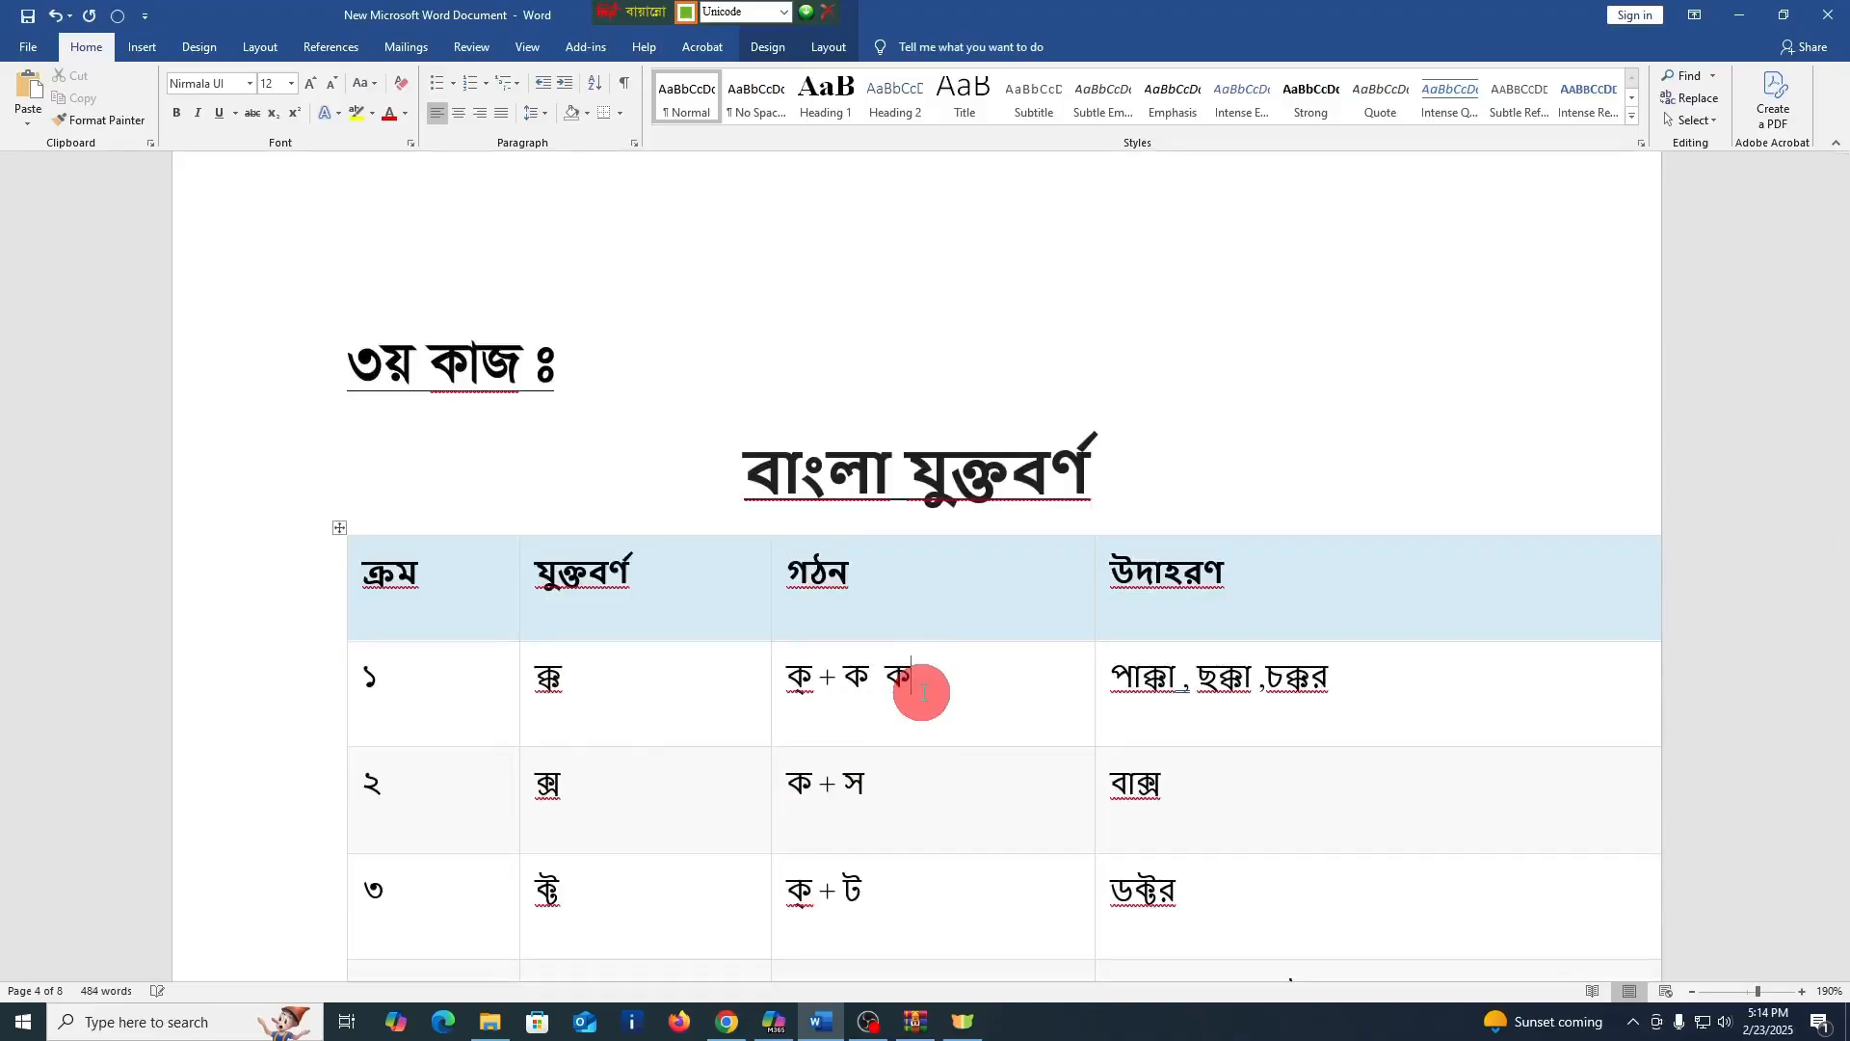
type("্খ")
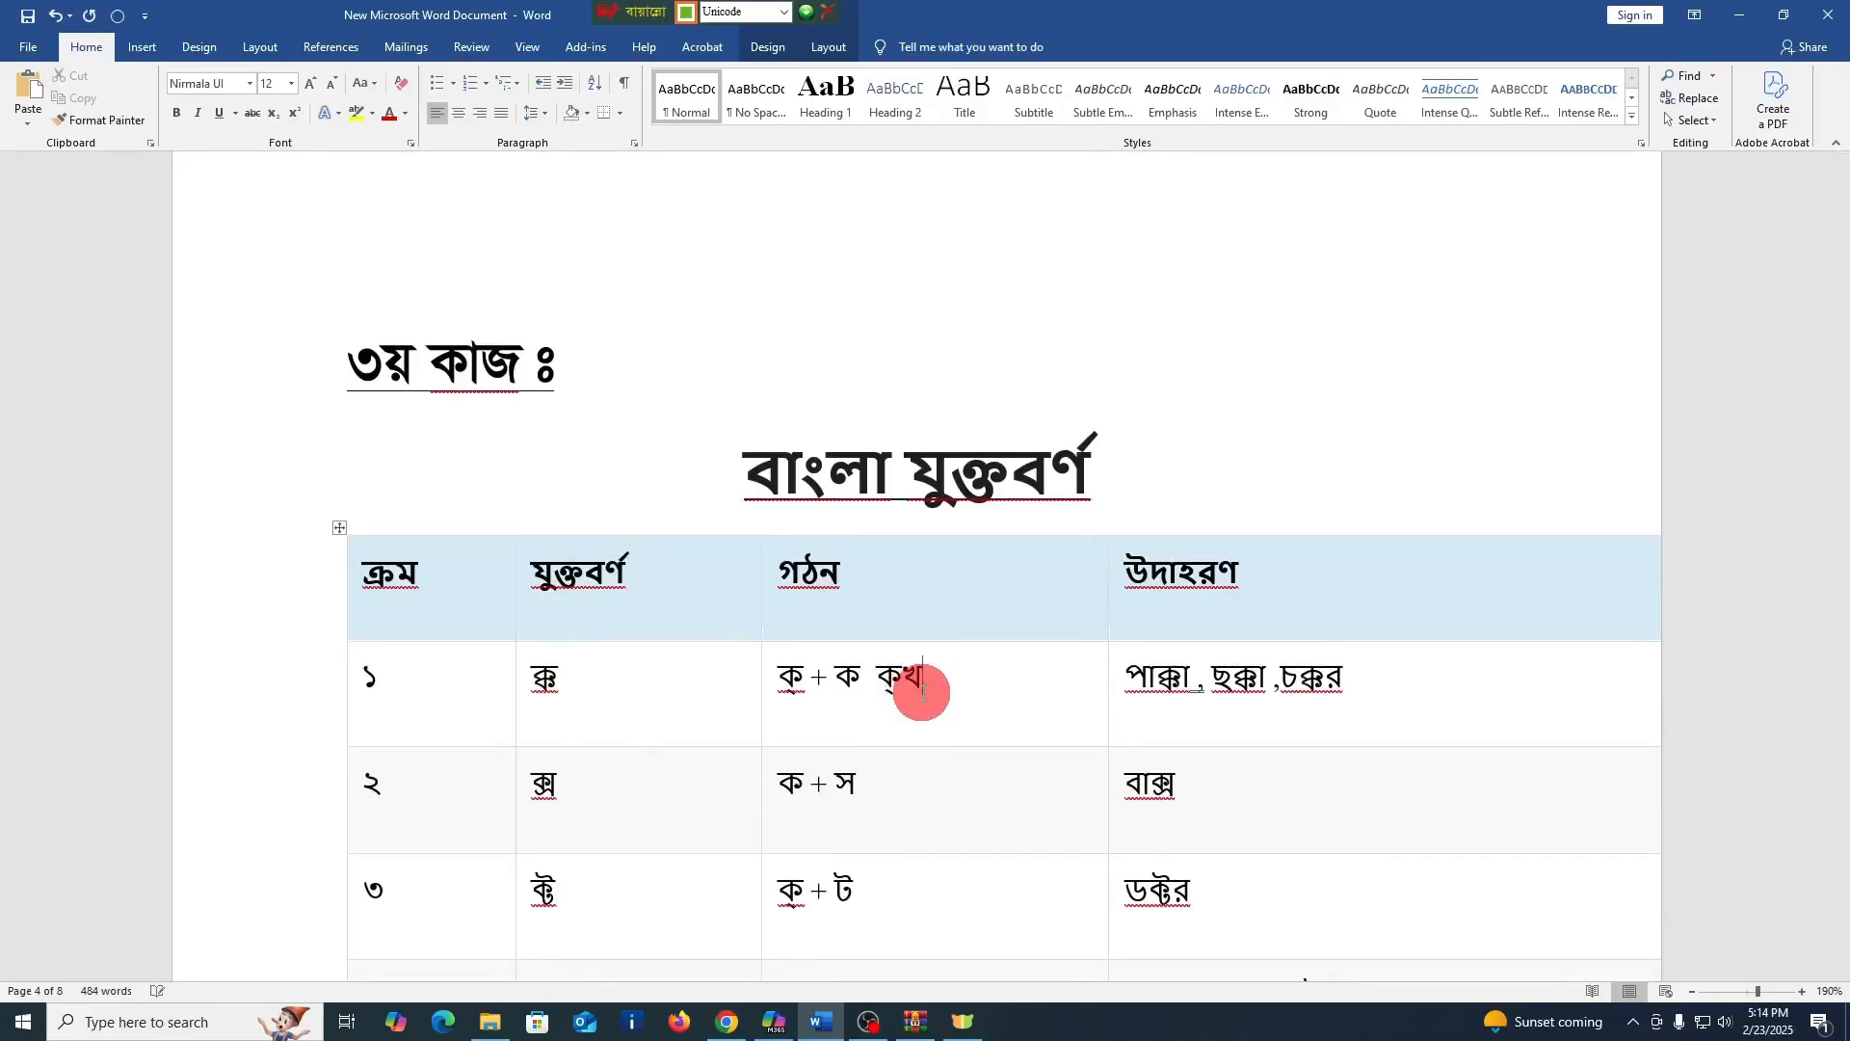
key("BackSpace")
key("BackSpace")
key("BackSpace")
type("ক")
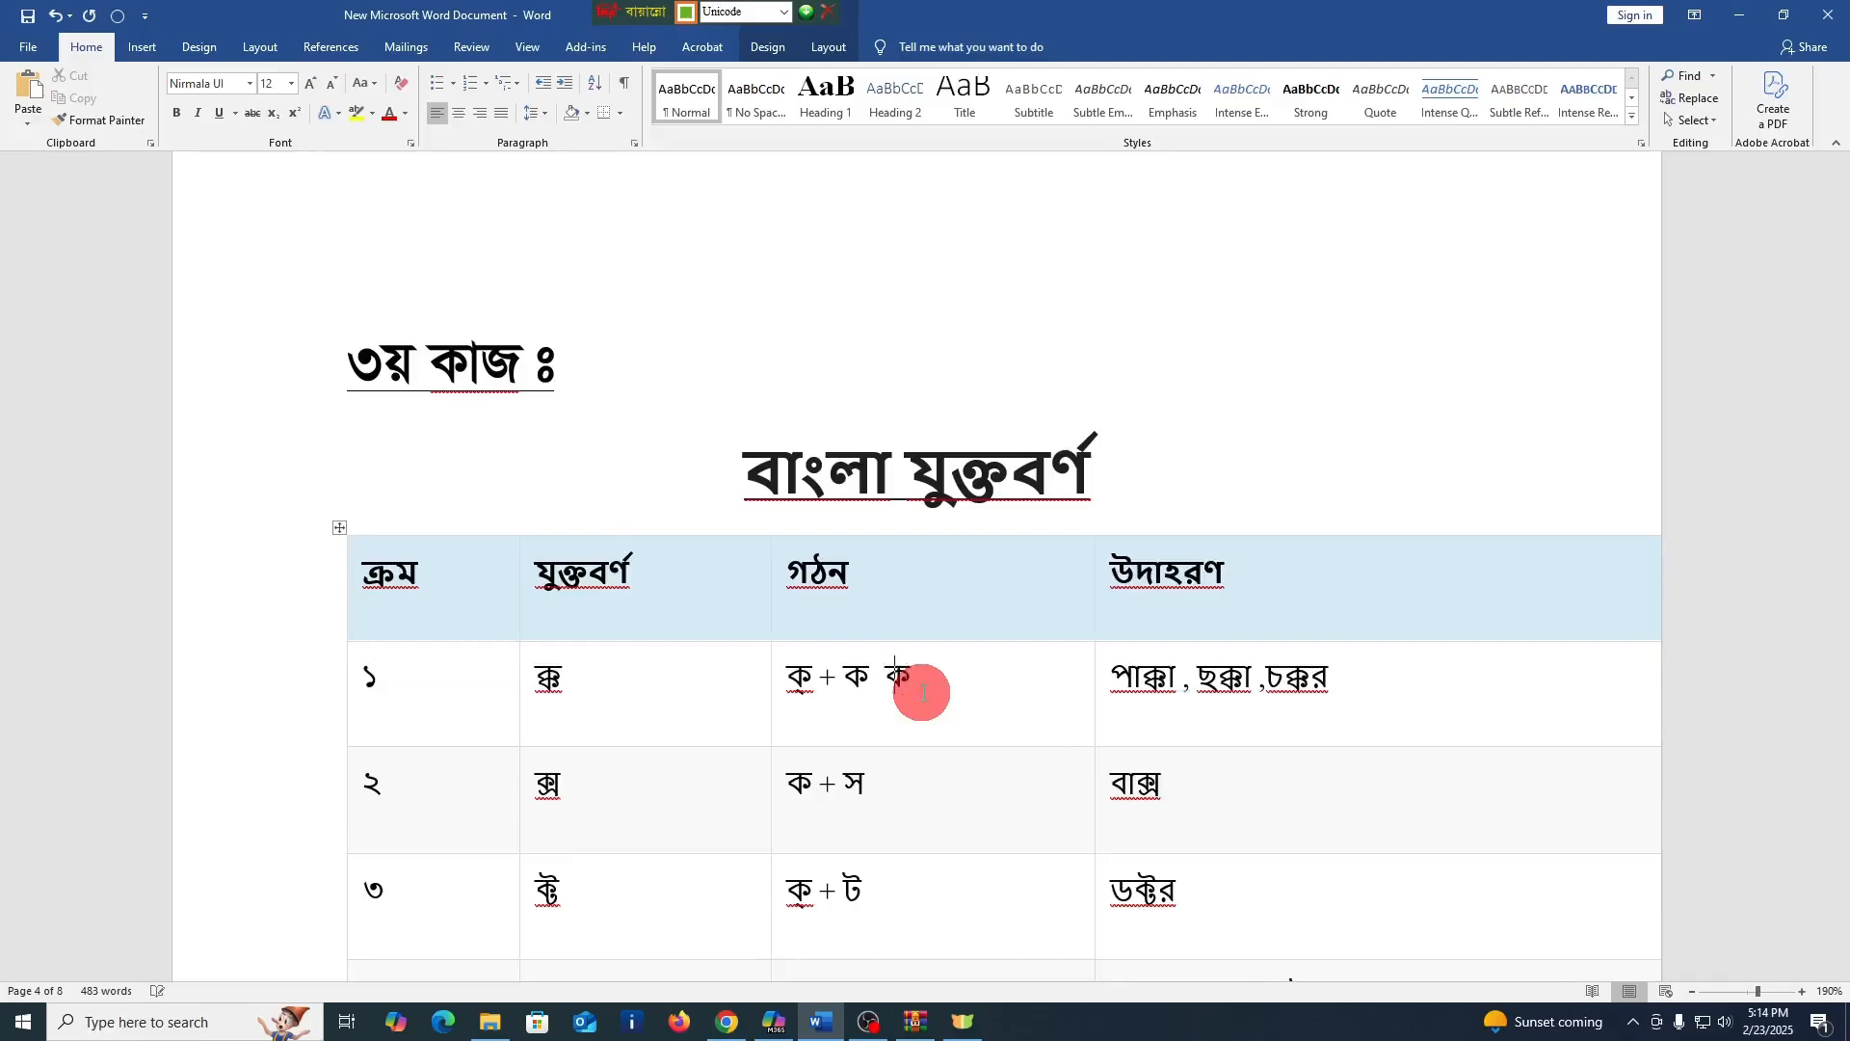
type("্ক")
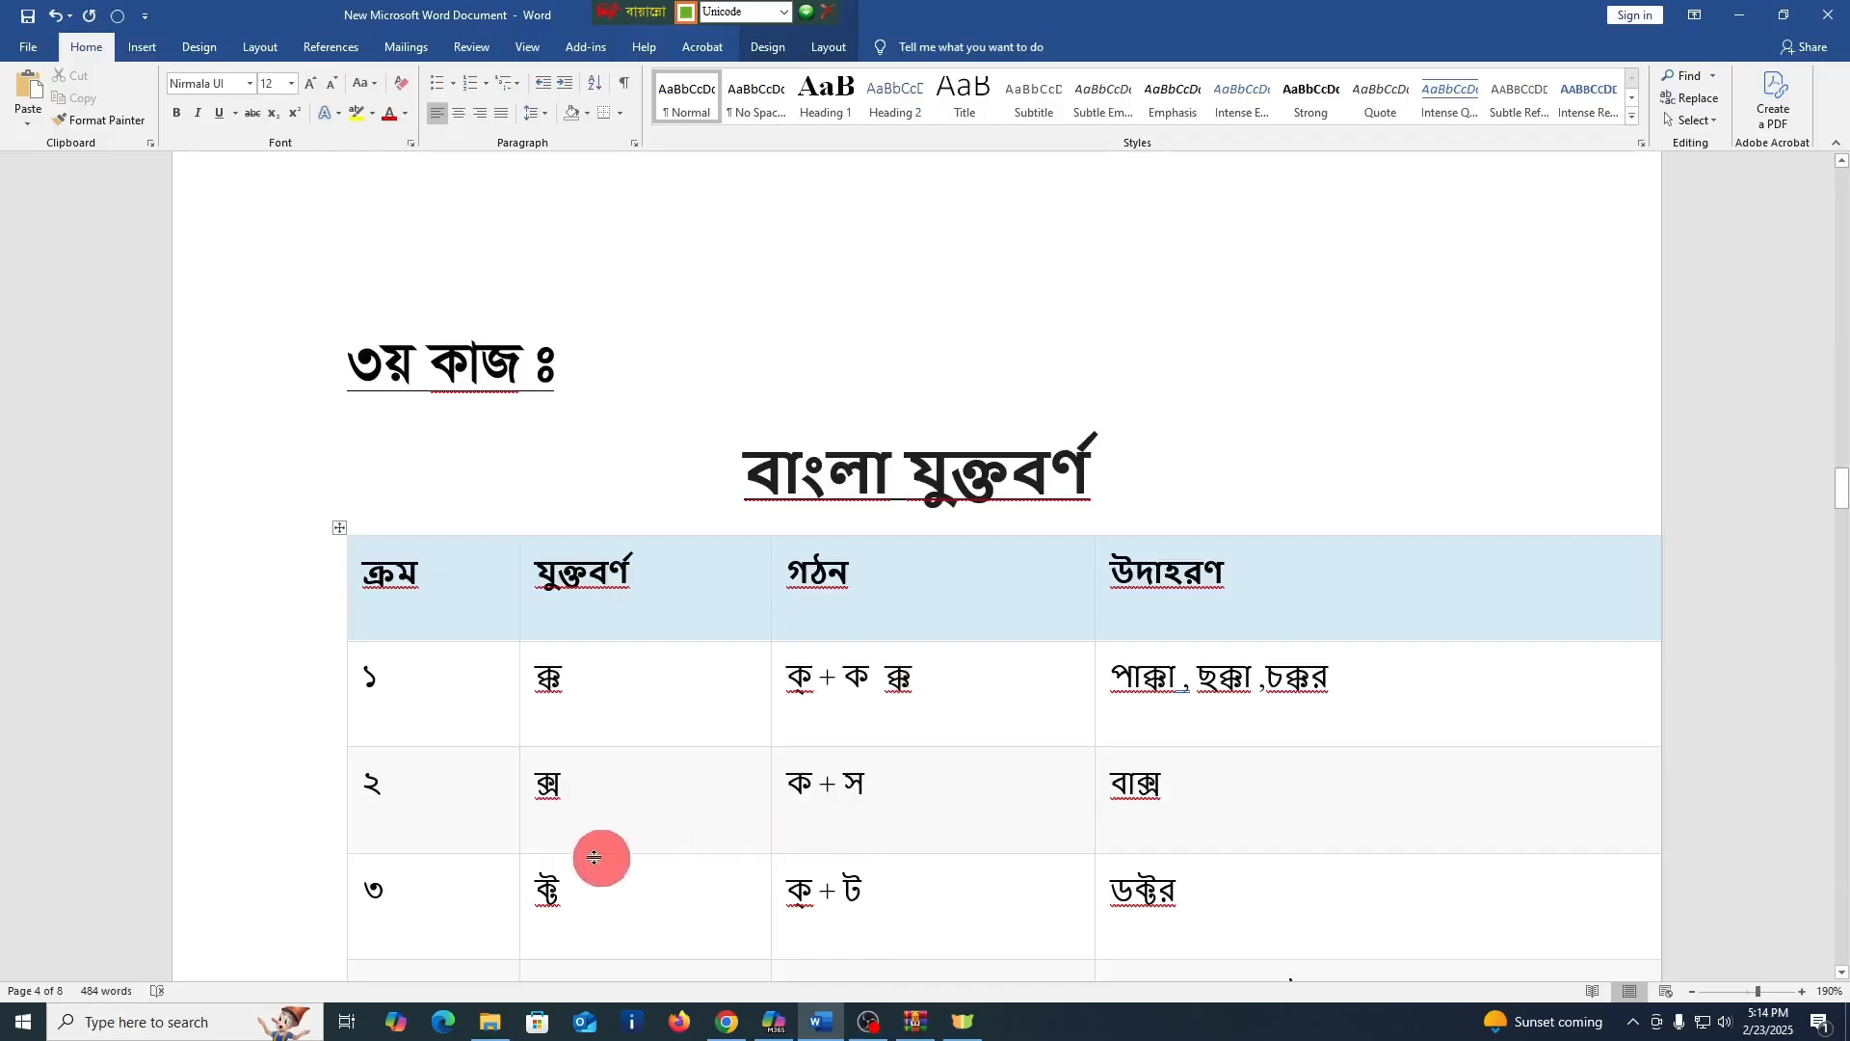
Enter the conjunct ক্স after "ক + স" in the গঠন cell of row ২
left_click(908, 787)
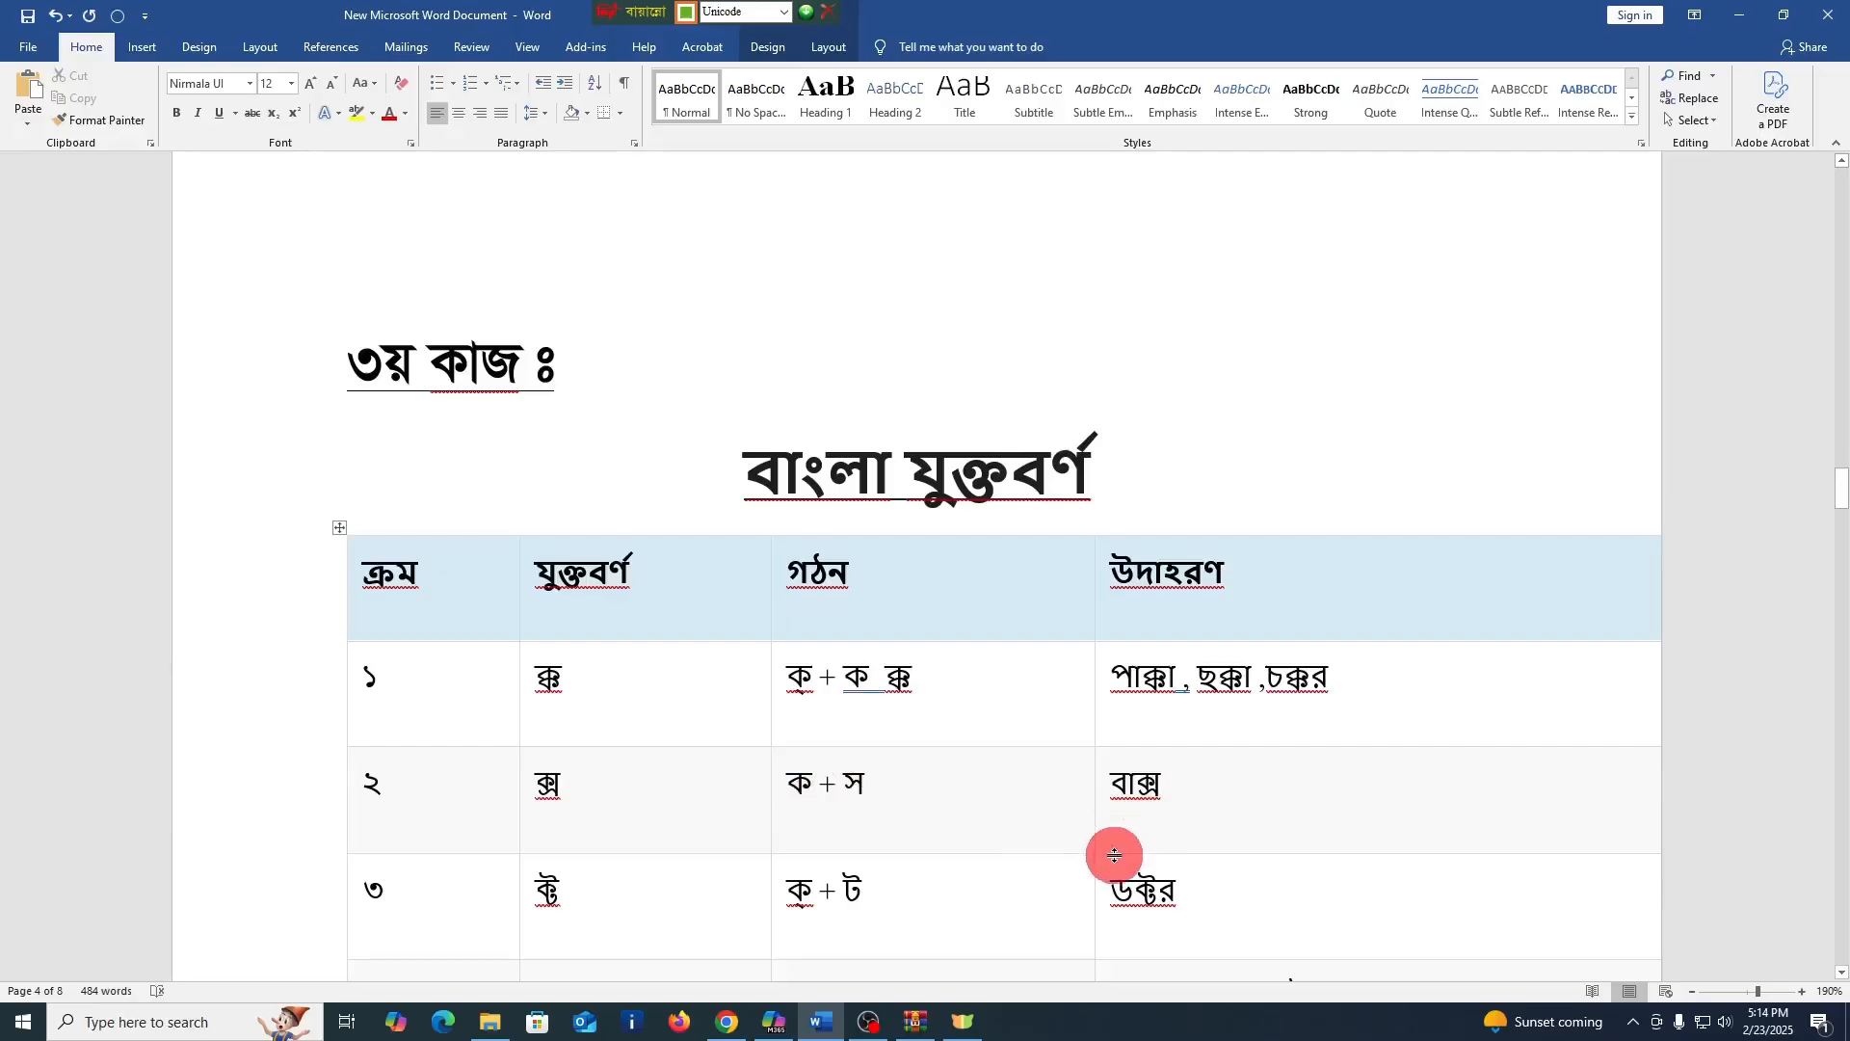
type("ক্")
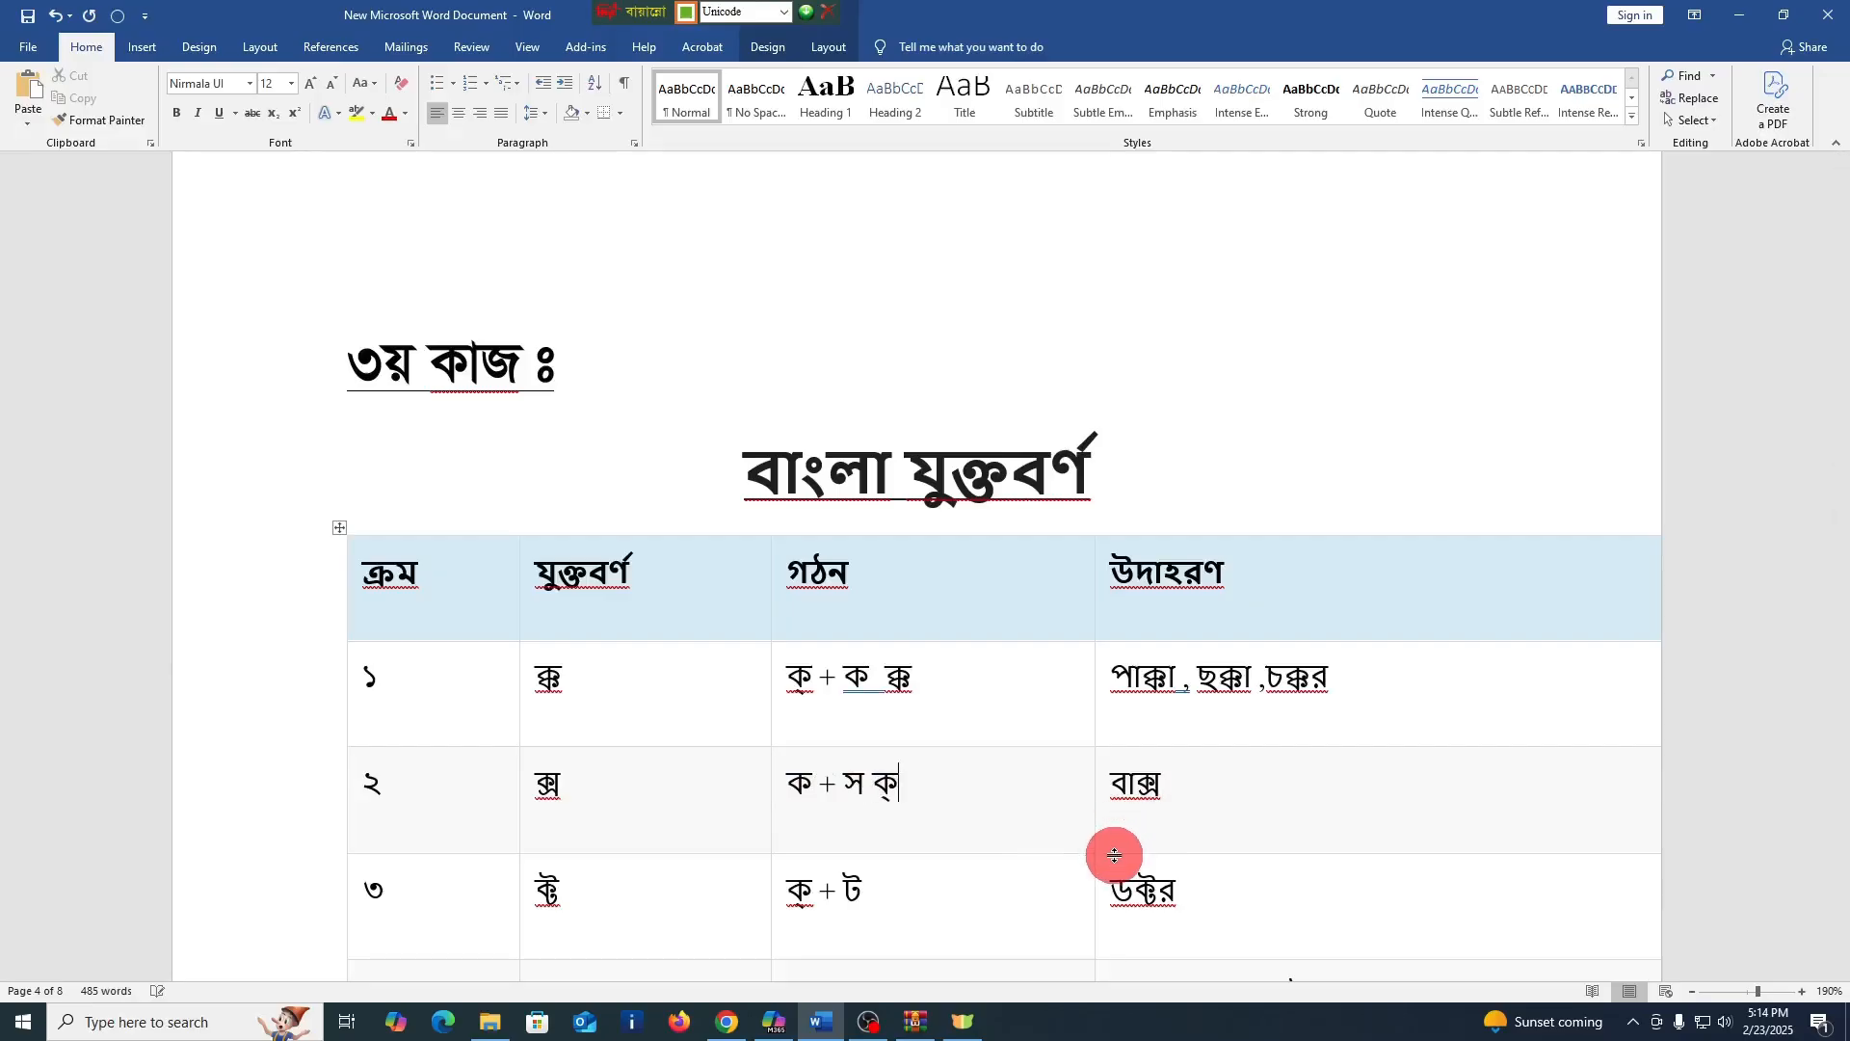
type("স")
Enter the conjunct ক্ট after "ক্ + ট" in the গঠন cell of row ৩, separated from it by a space
scroll(1115, 856, "down", 1)
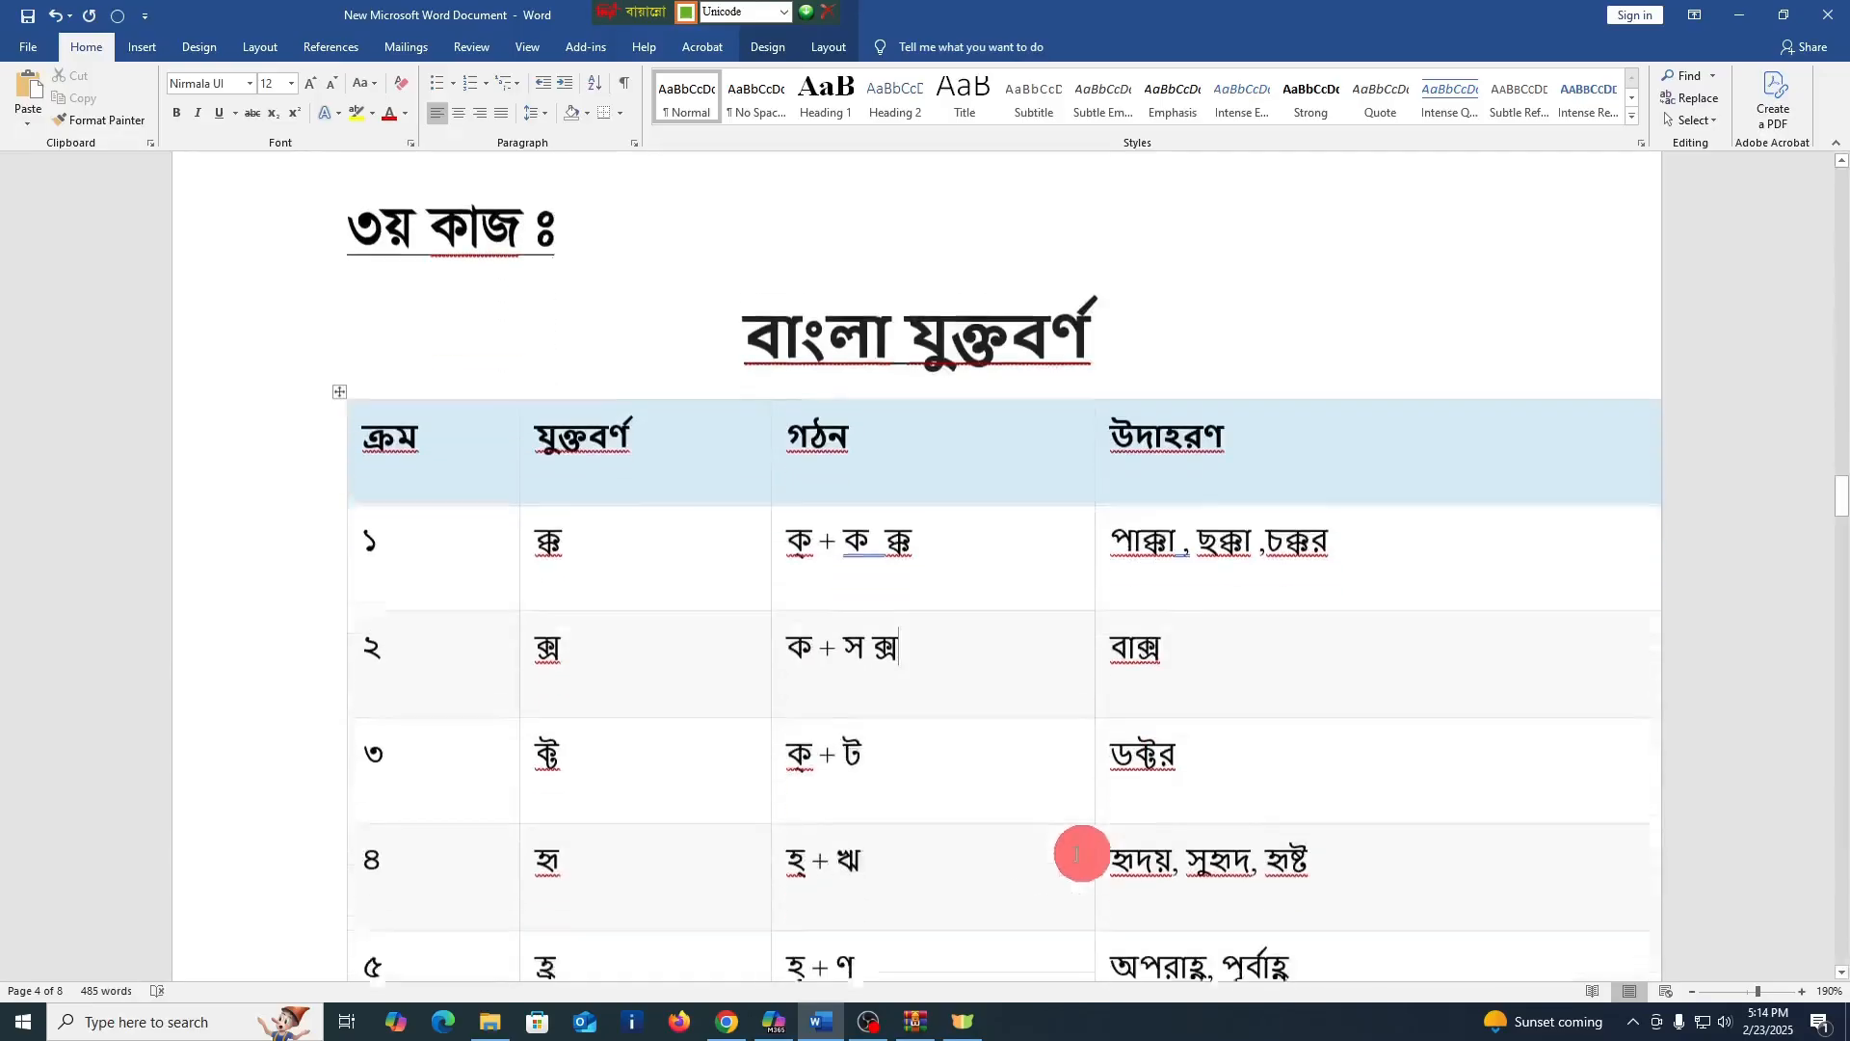
left_click(905, 727)
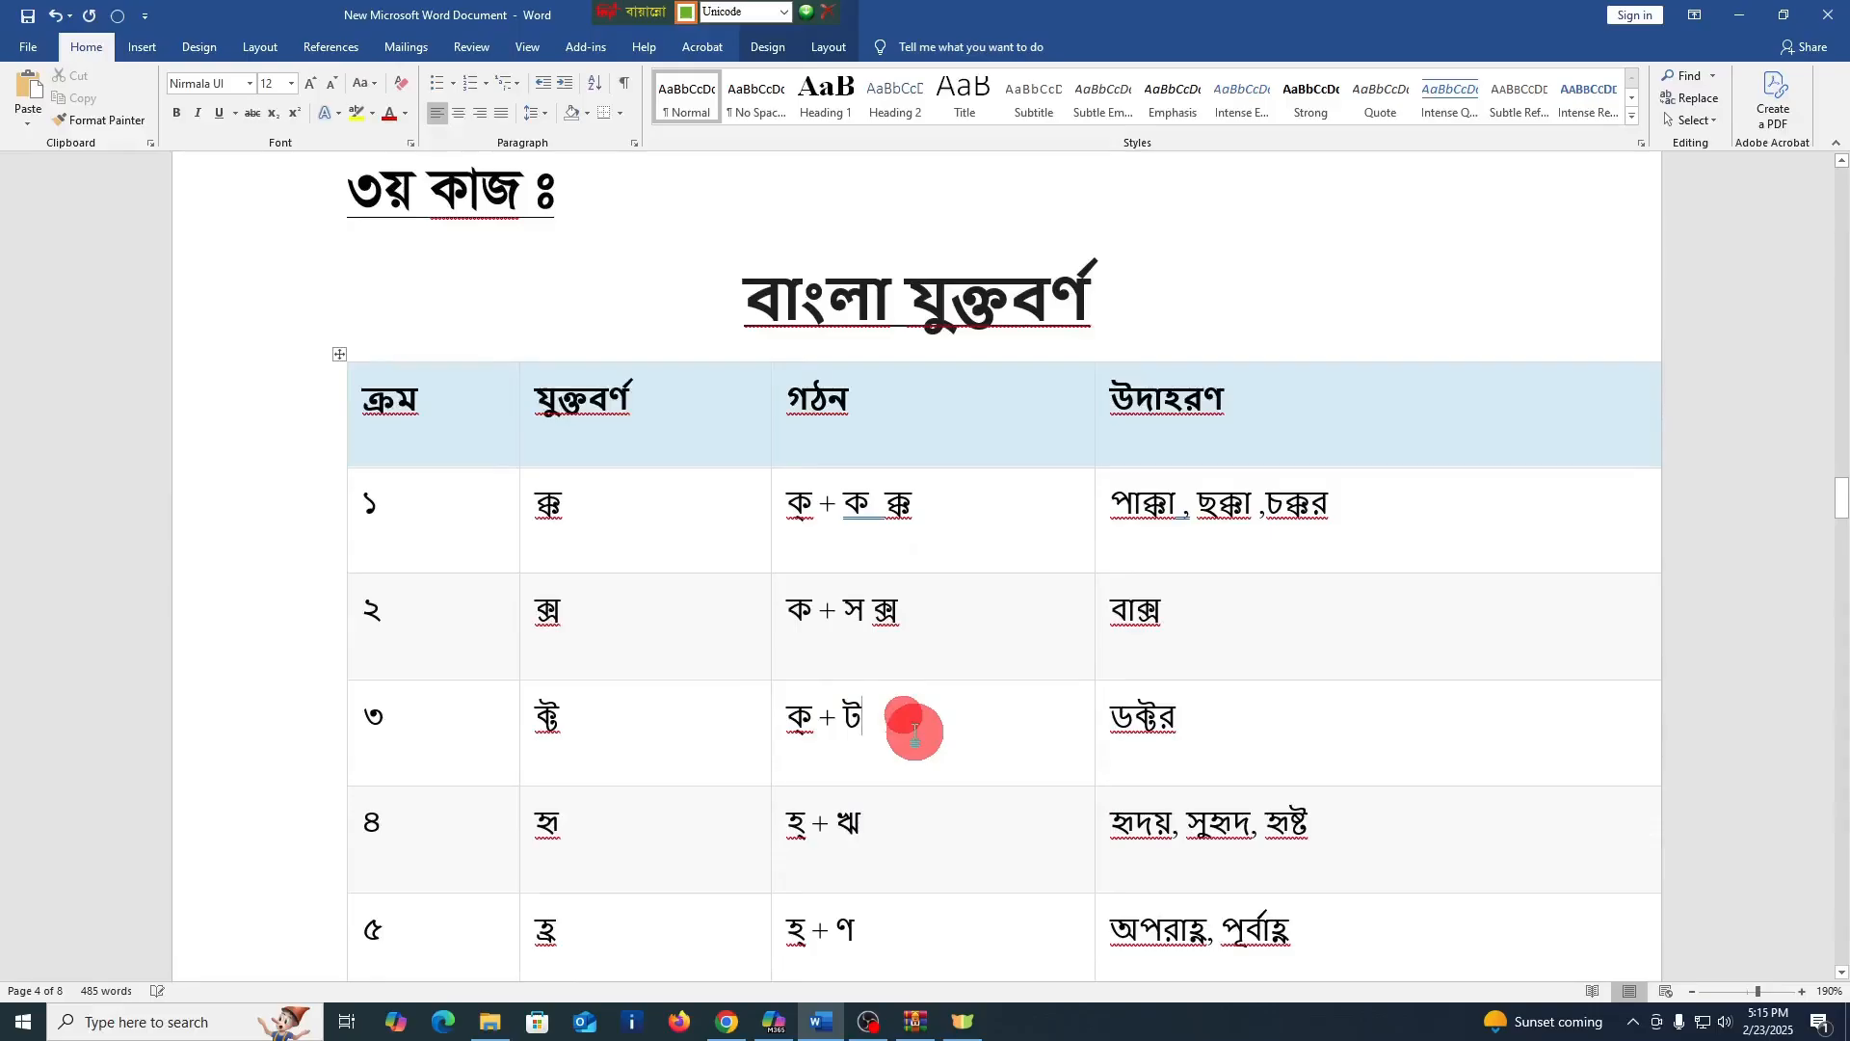
type("ক্ট")
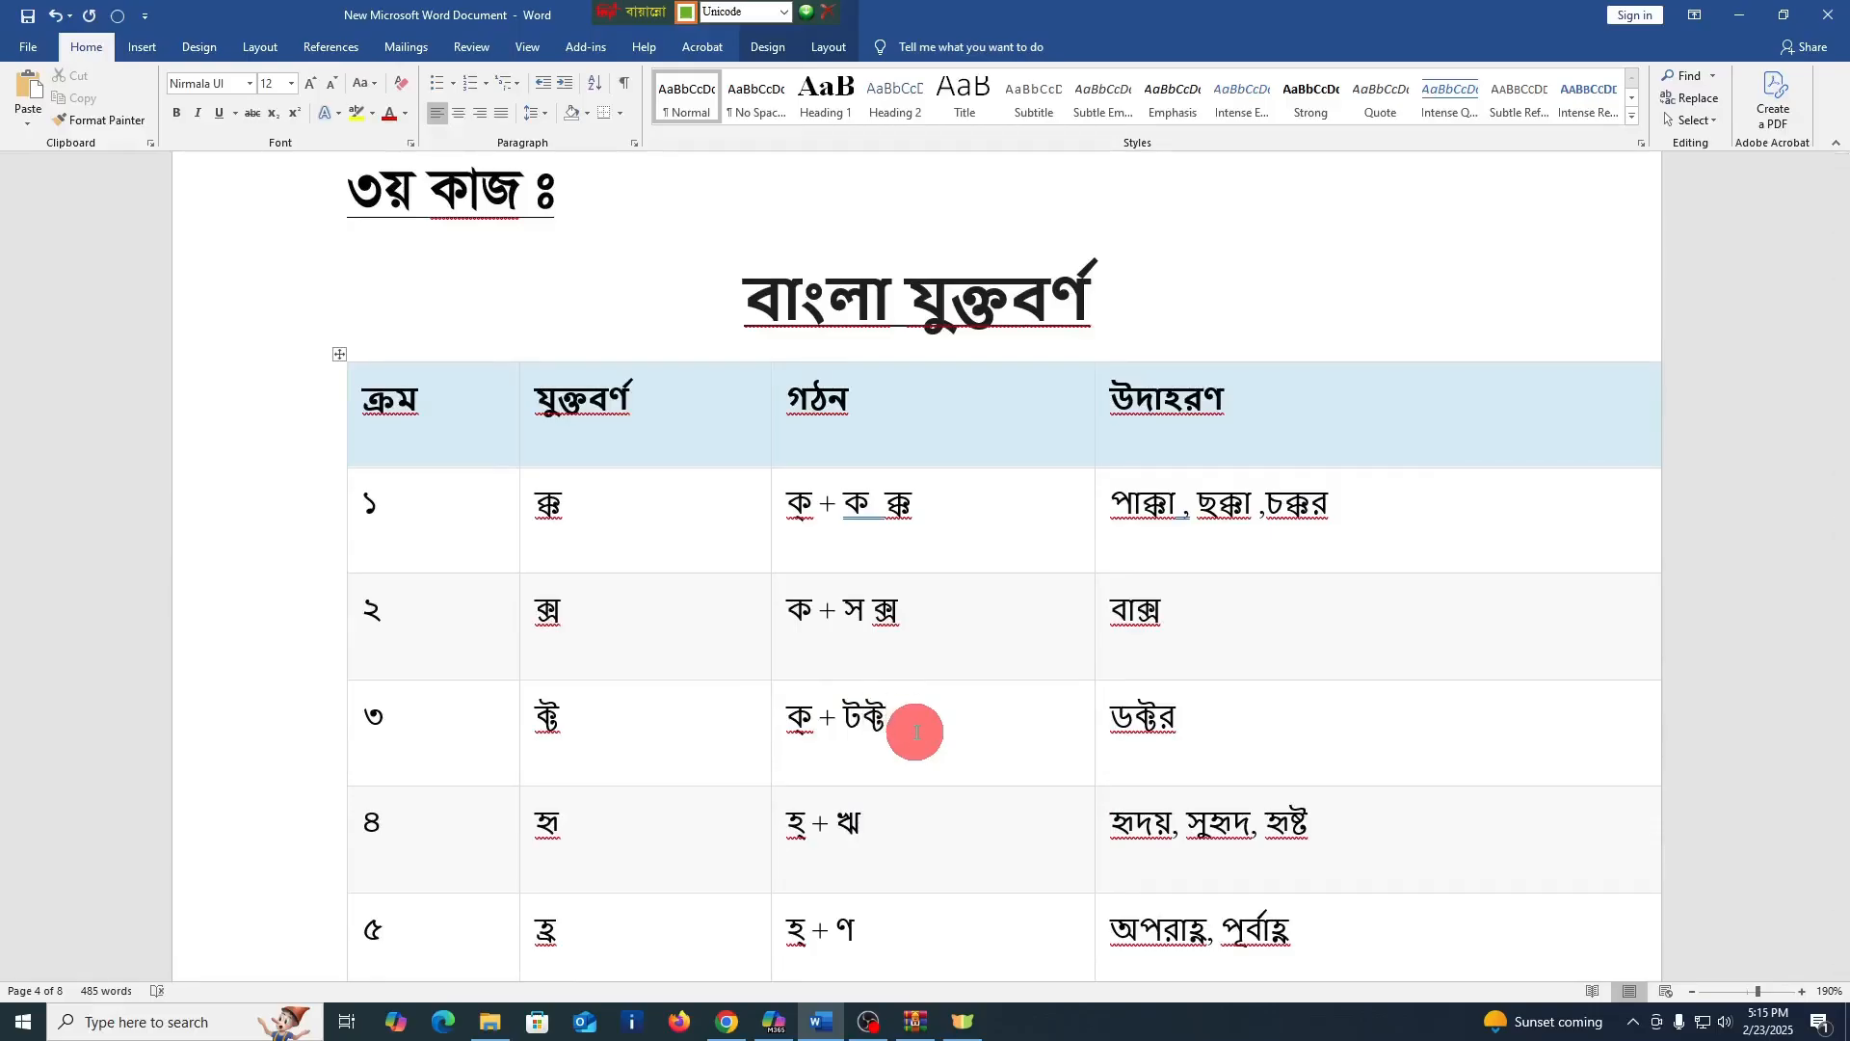
key("BackSpace")
key("BackSpace")
key("BackSpace")
type("ক্ট")
Enter হৃ after "হ্ + ঋ" in the গঠন cell of row ৪, using the ৃ sign instead of the full letter ঋ
scroll(911, 728, "down", 3)
left_click(904, 663)
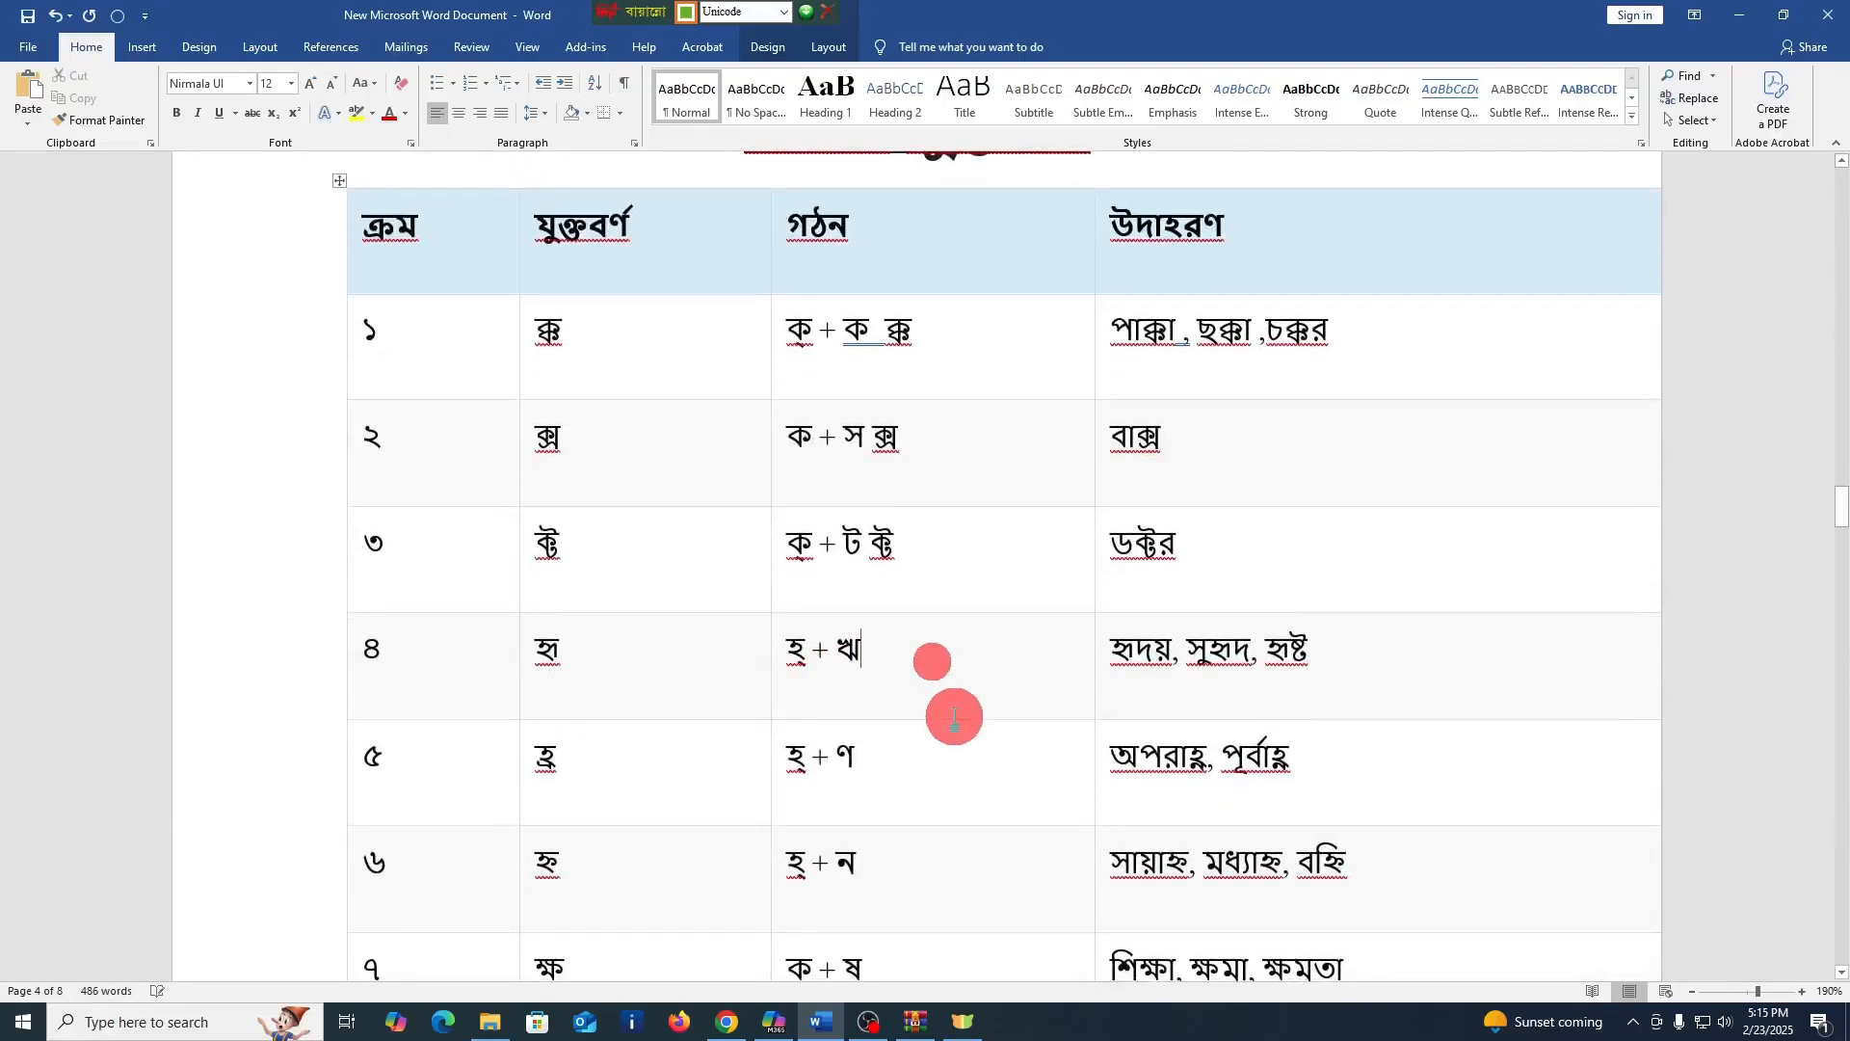
type("হ্ঋ")
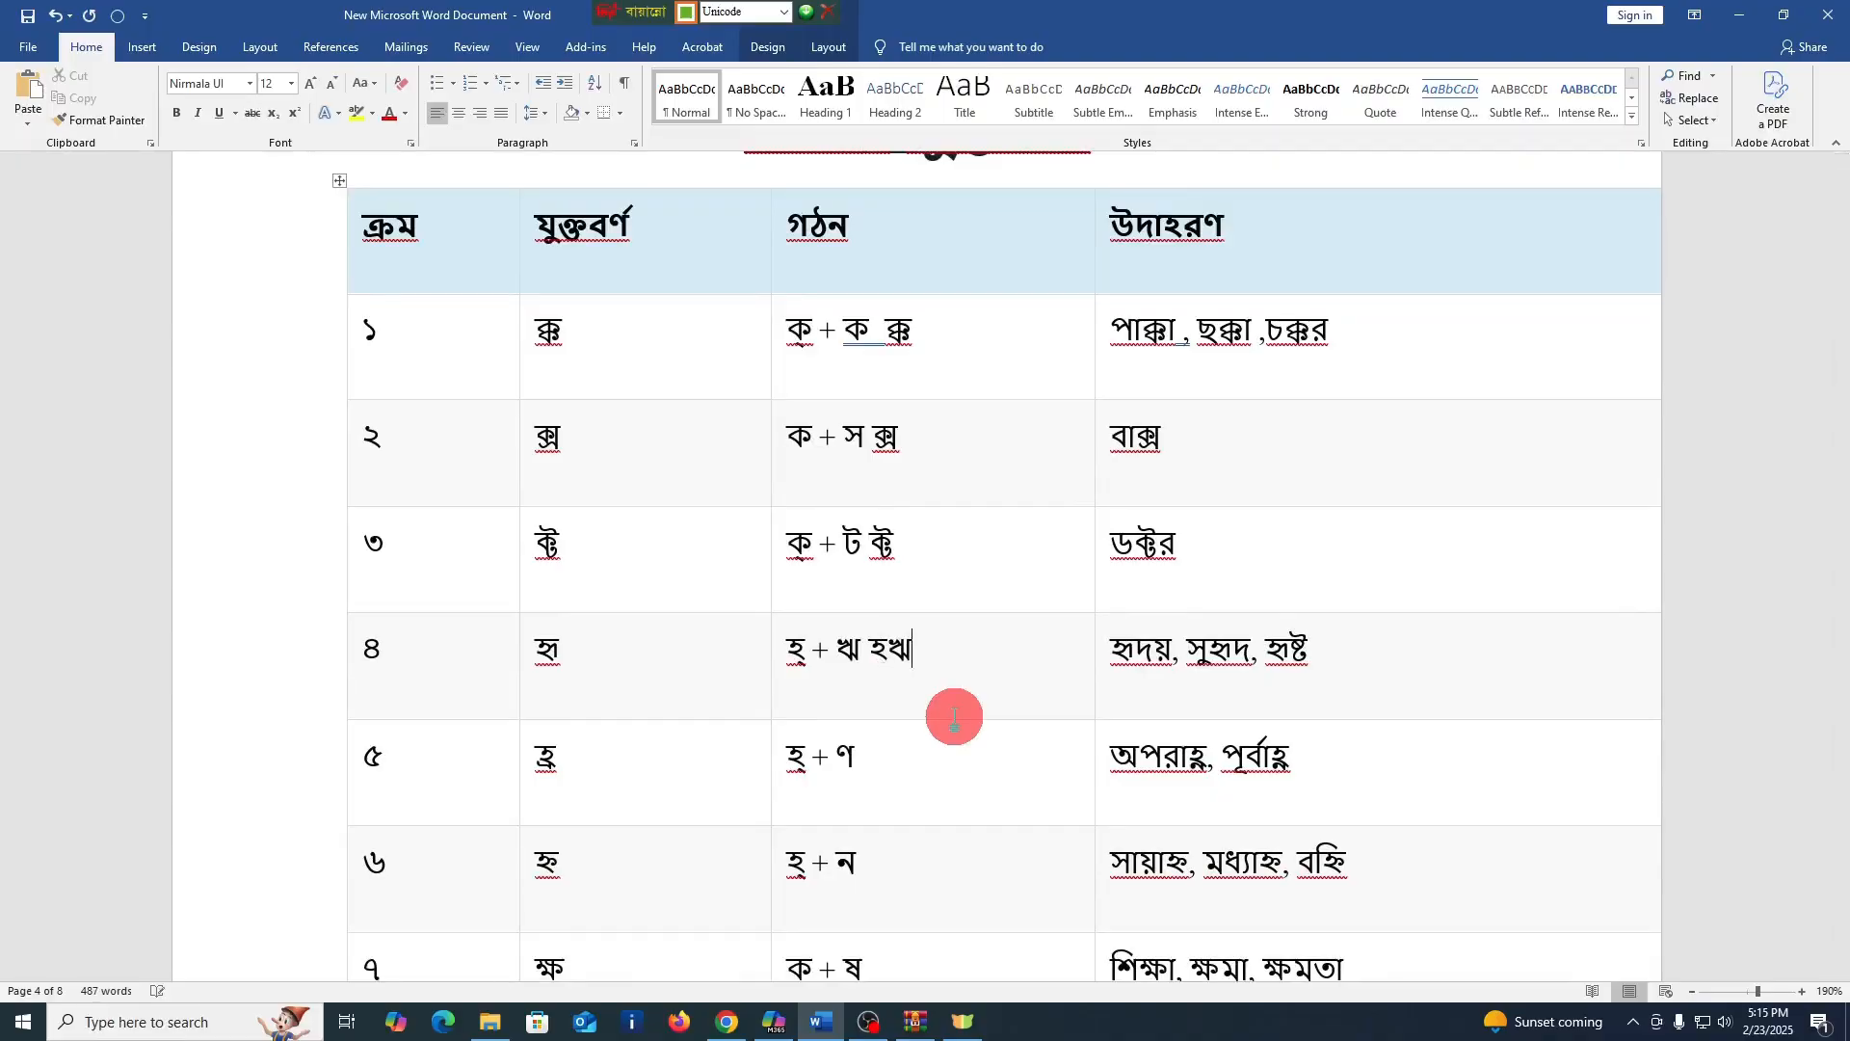
key("BackSpace")
key("BackSpace")
type("হৃ")
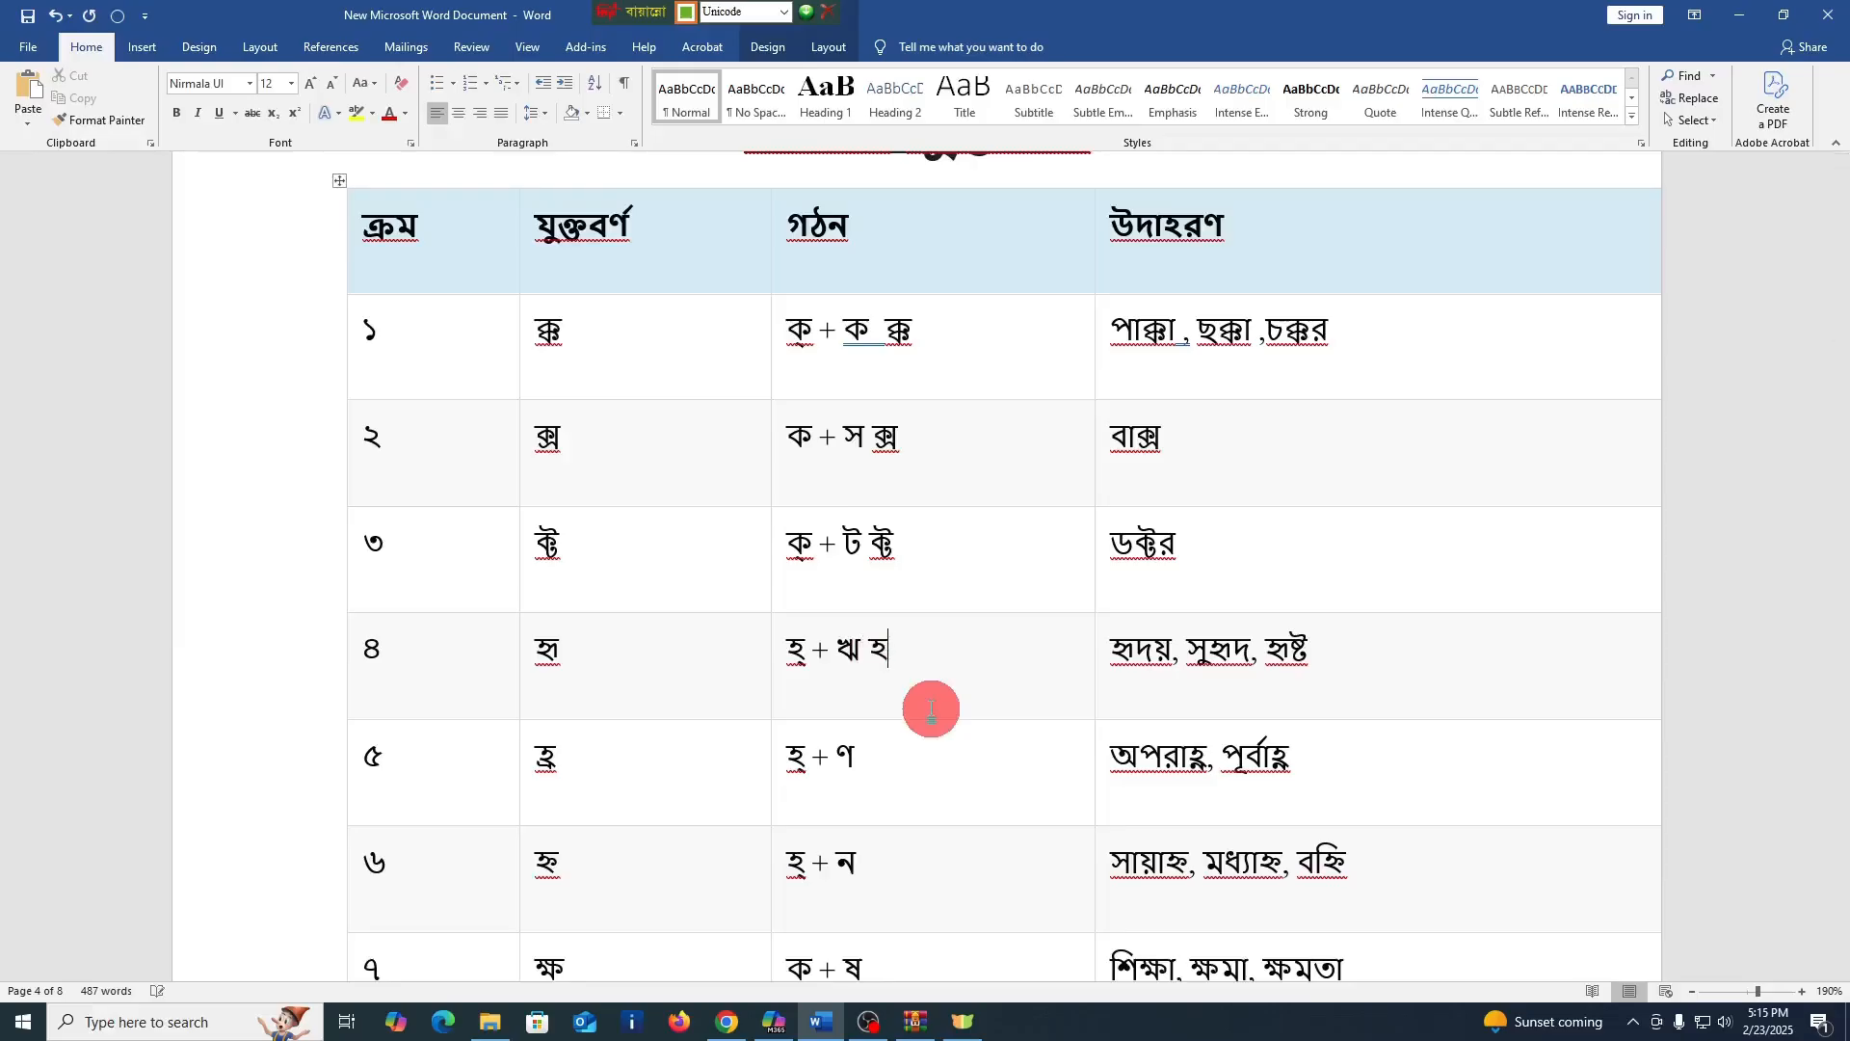
key("BackSpace")
type("ঋ")
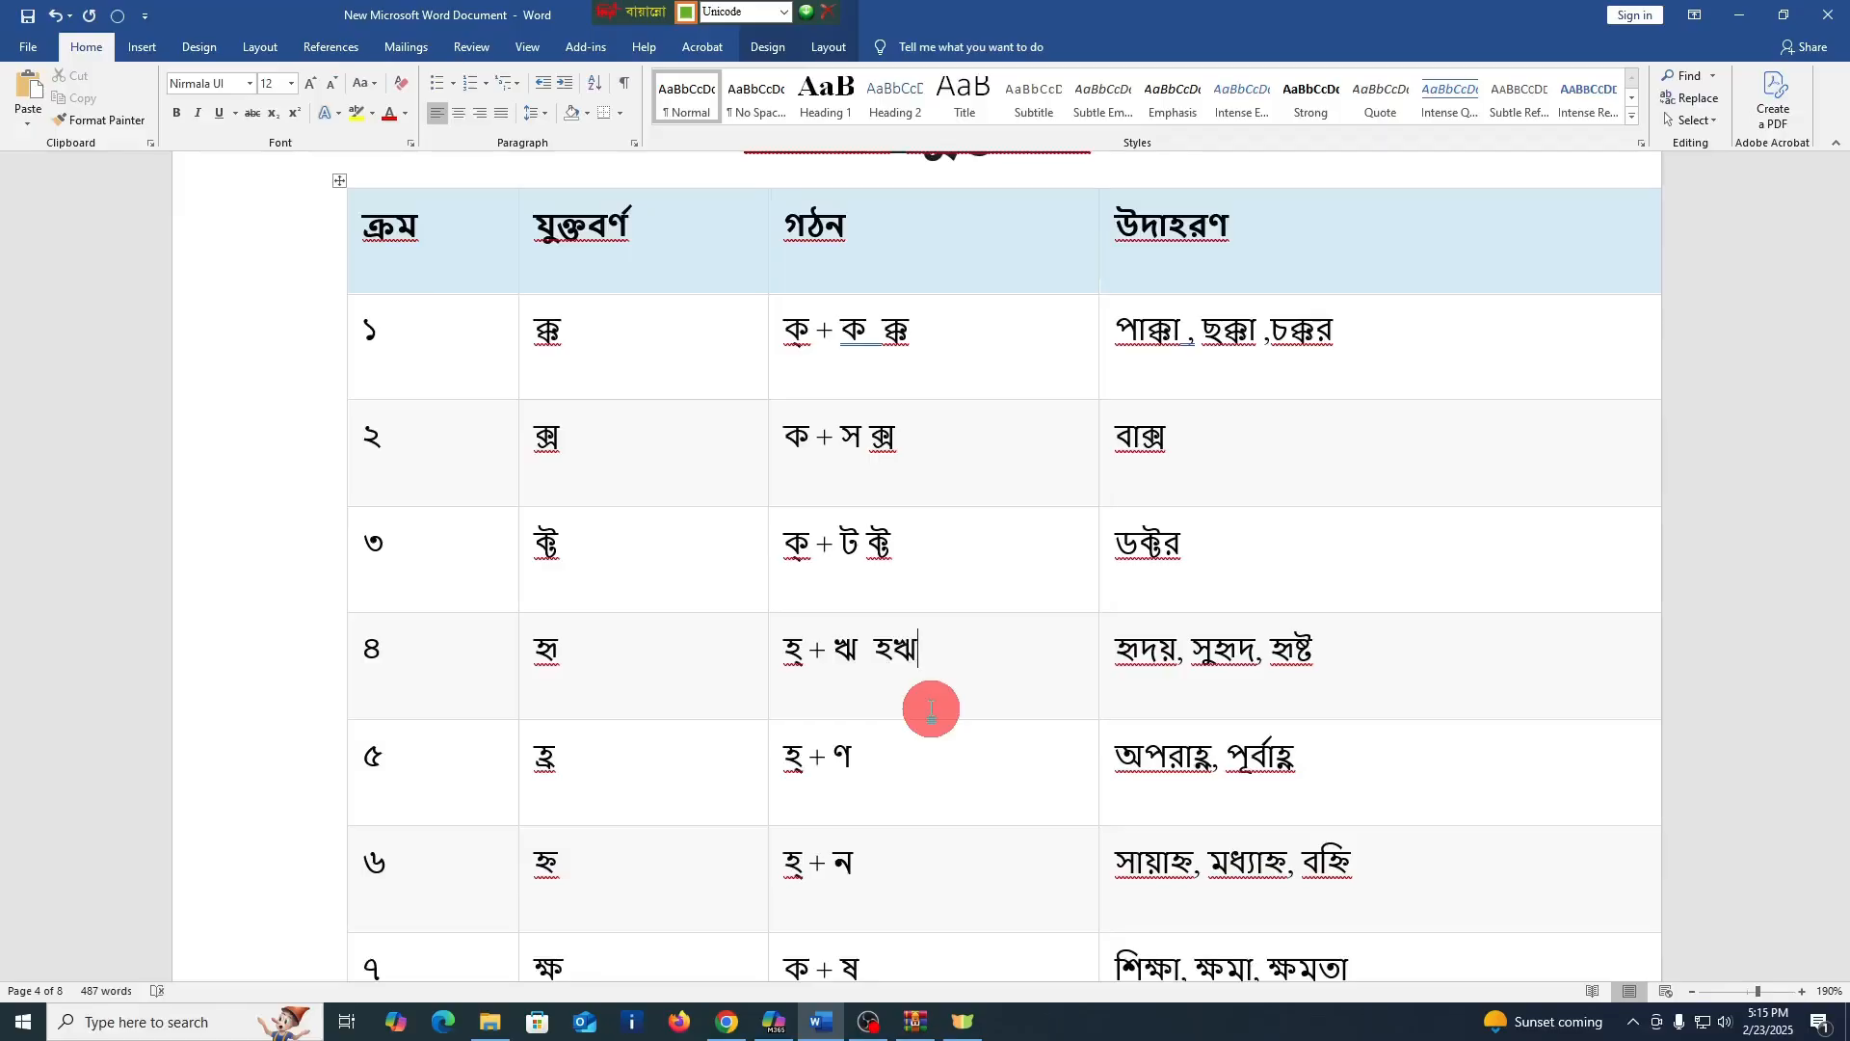
key("BackSpace")
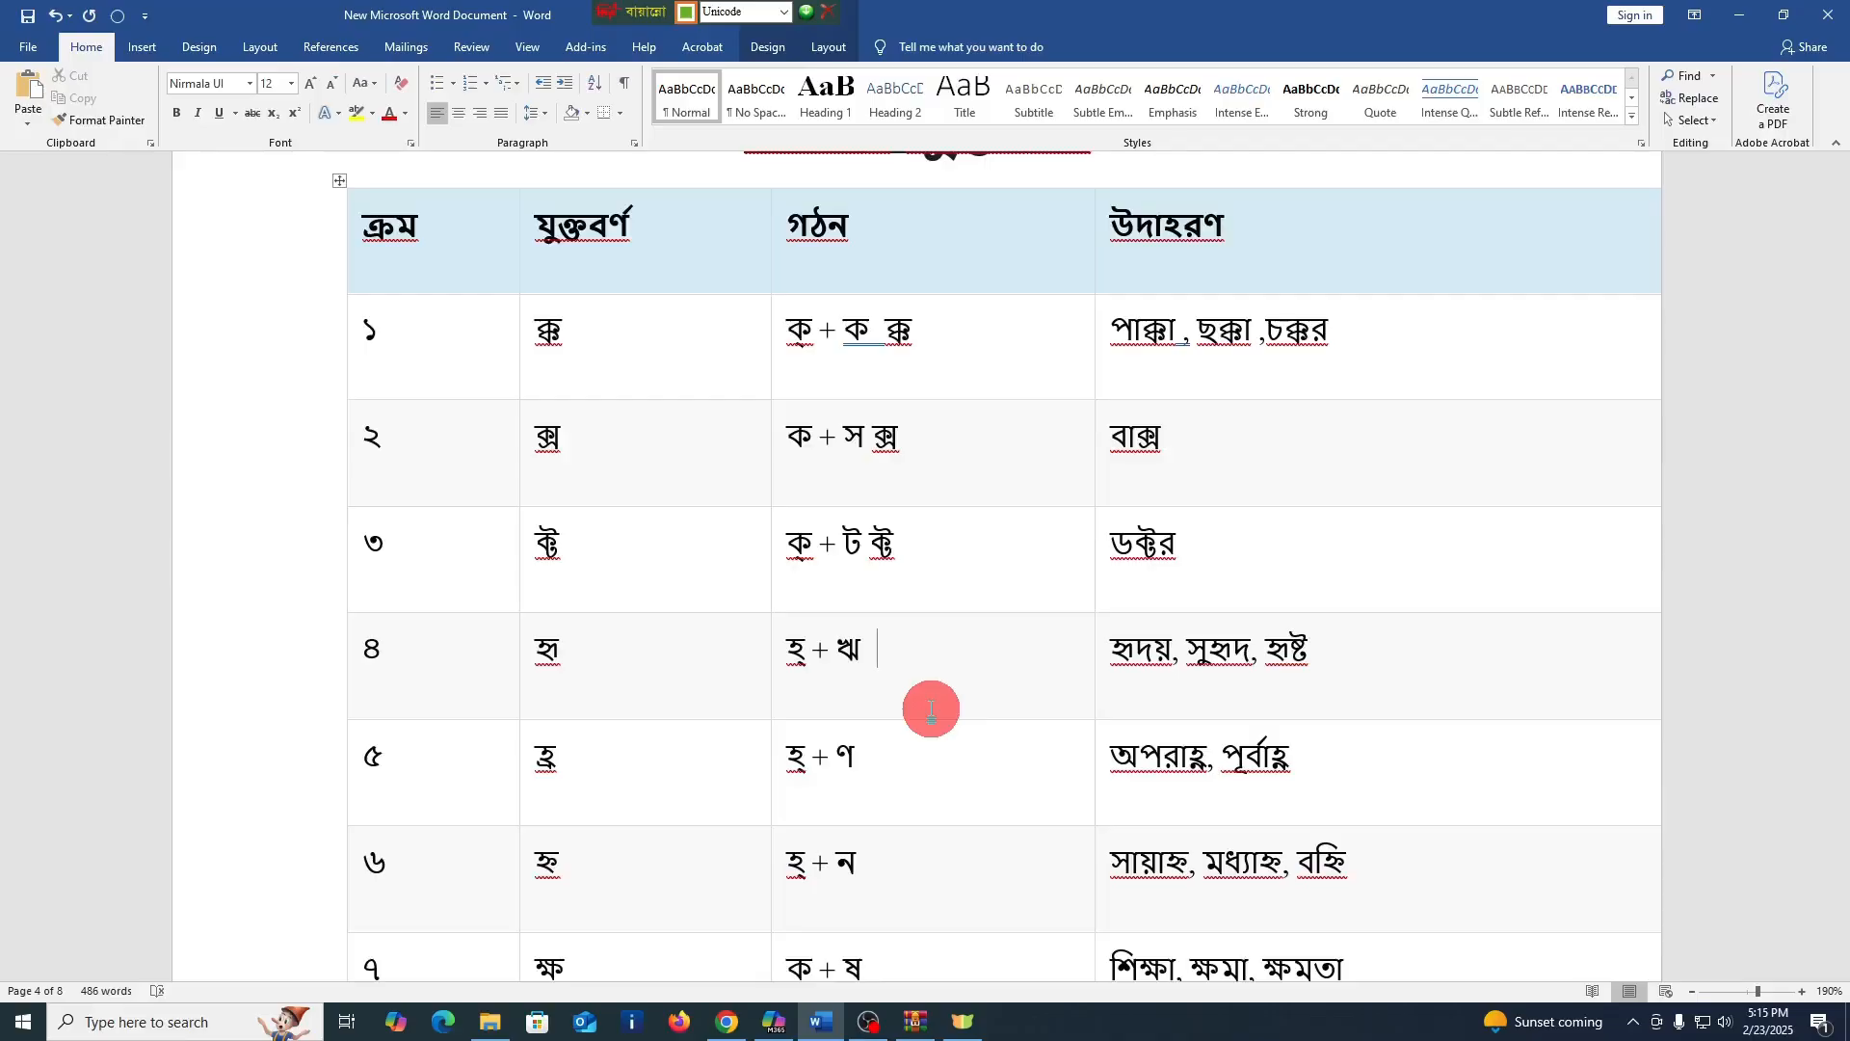
type("হৃ")
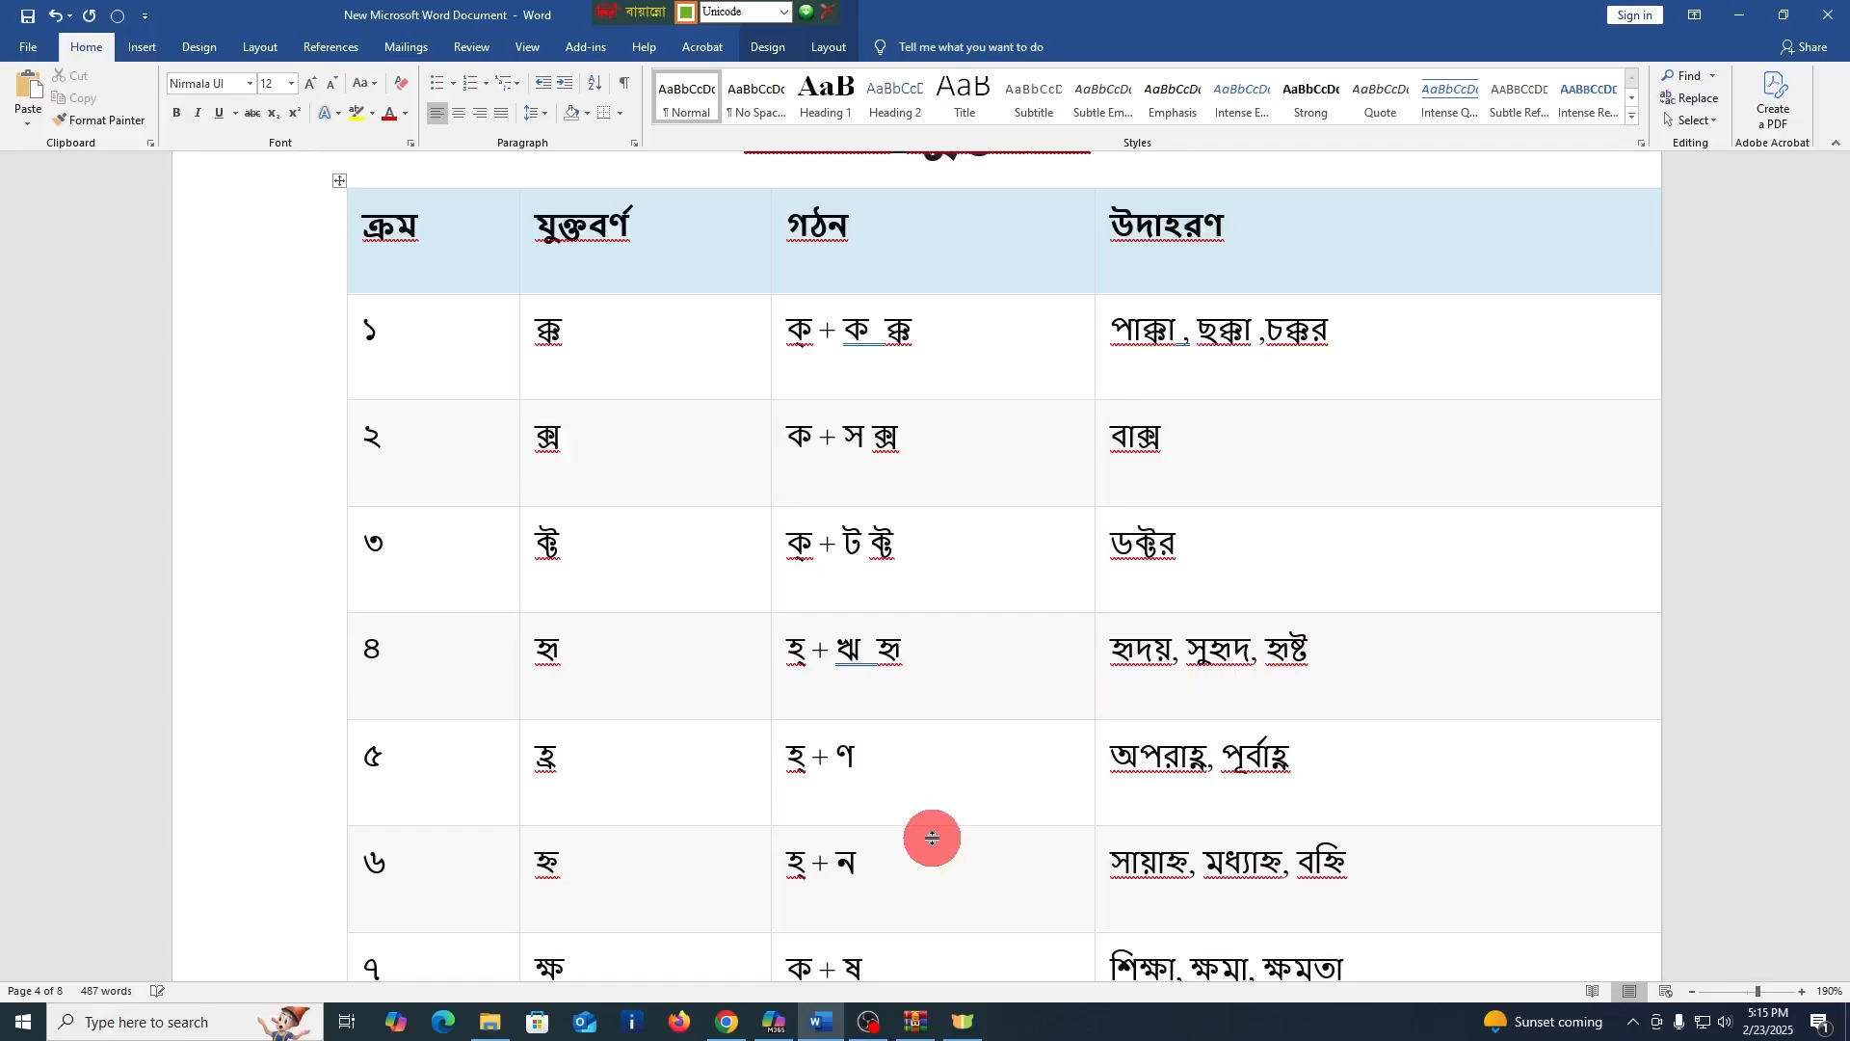
Enter the conjuncts হ্ণ and হ্ন after the formations in the গঠন cells of rows ৫ and ৬
type("হ্ণ")
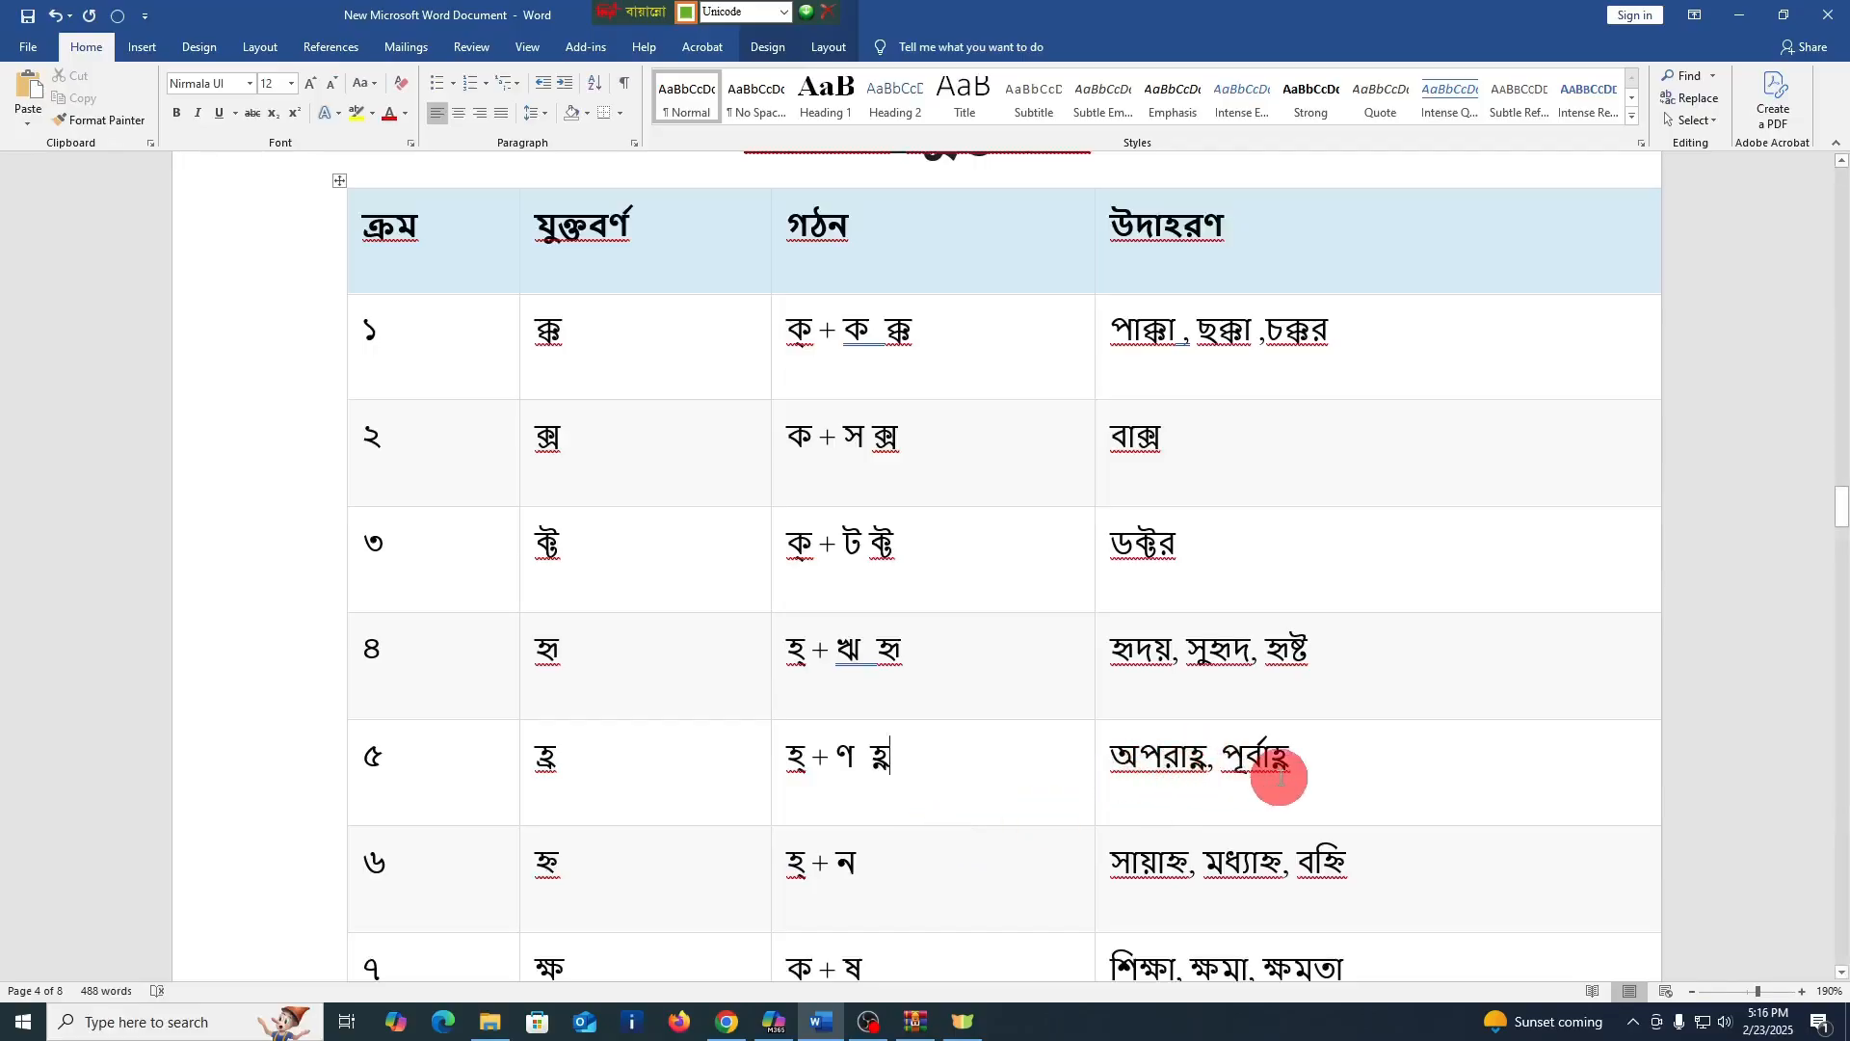
scroll(1157, 781, "down", 3)
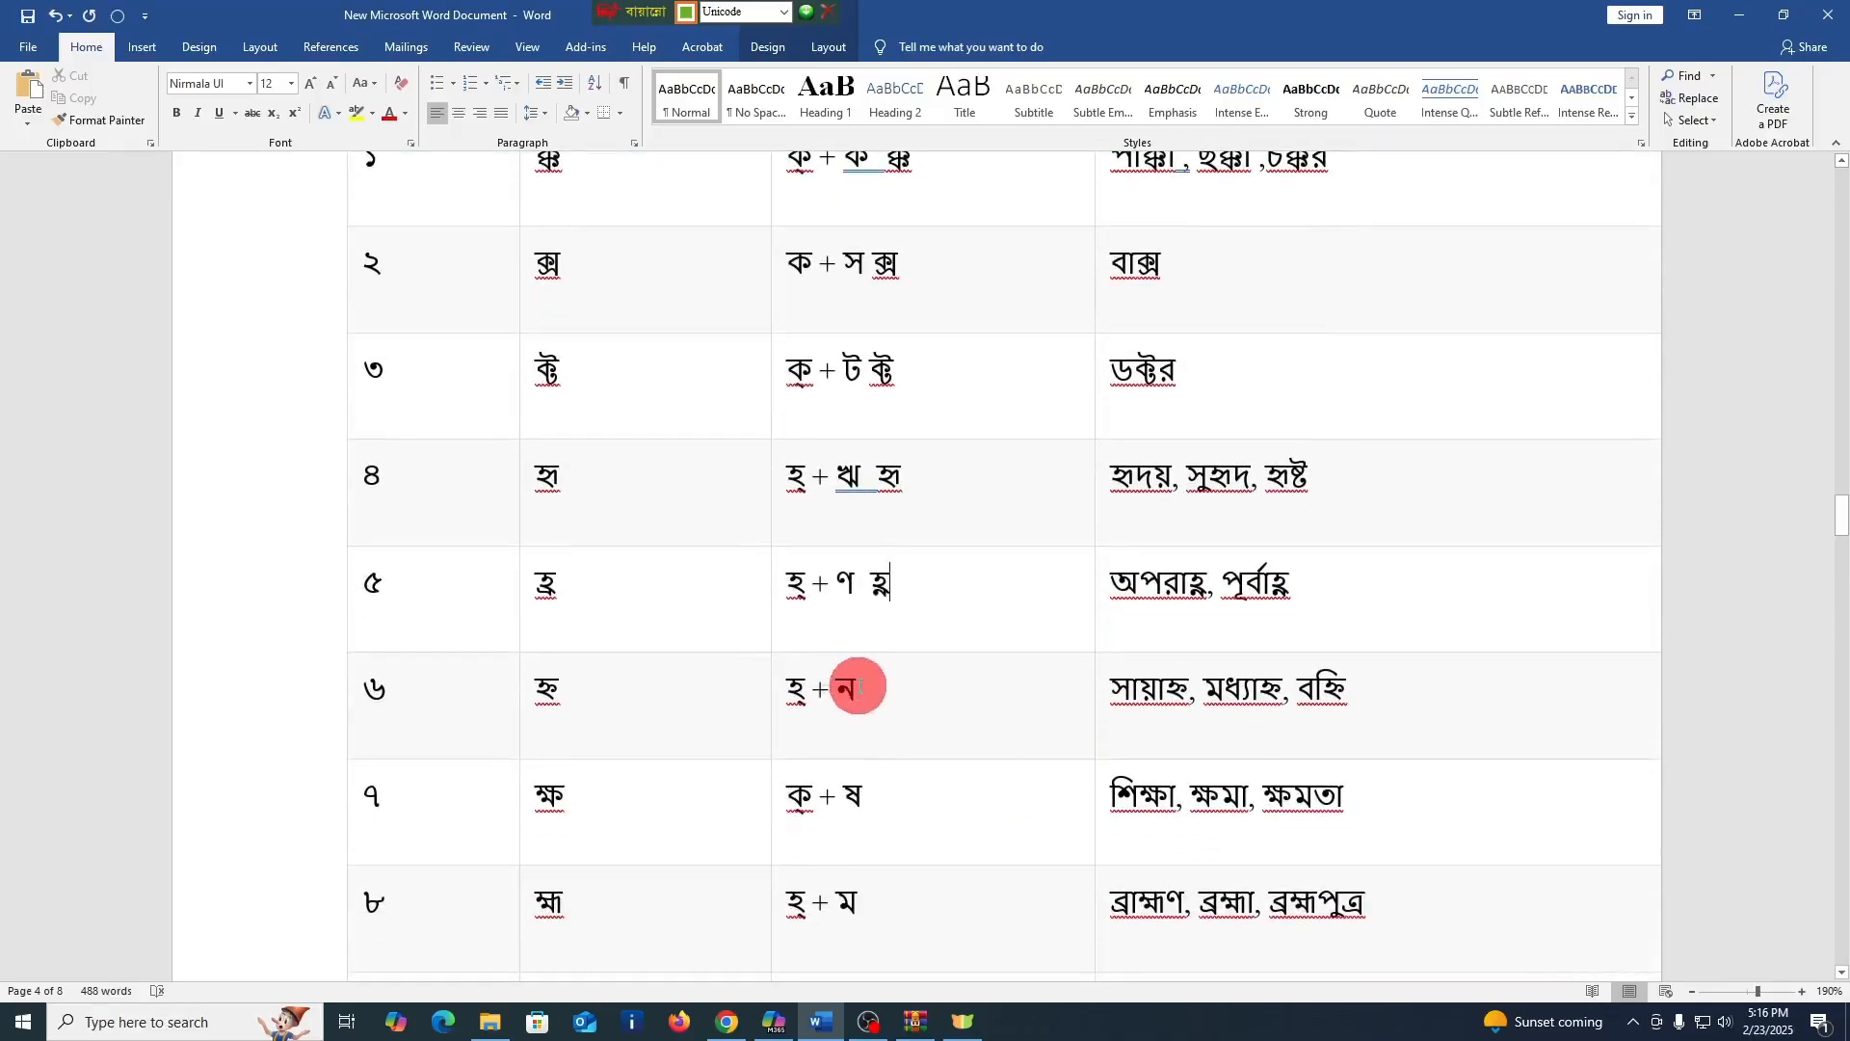
left_click(873, 688)
type("হ্ন")
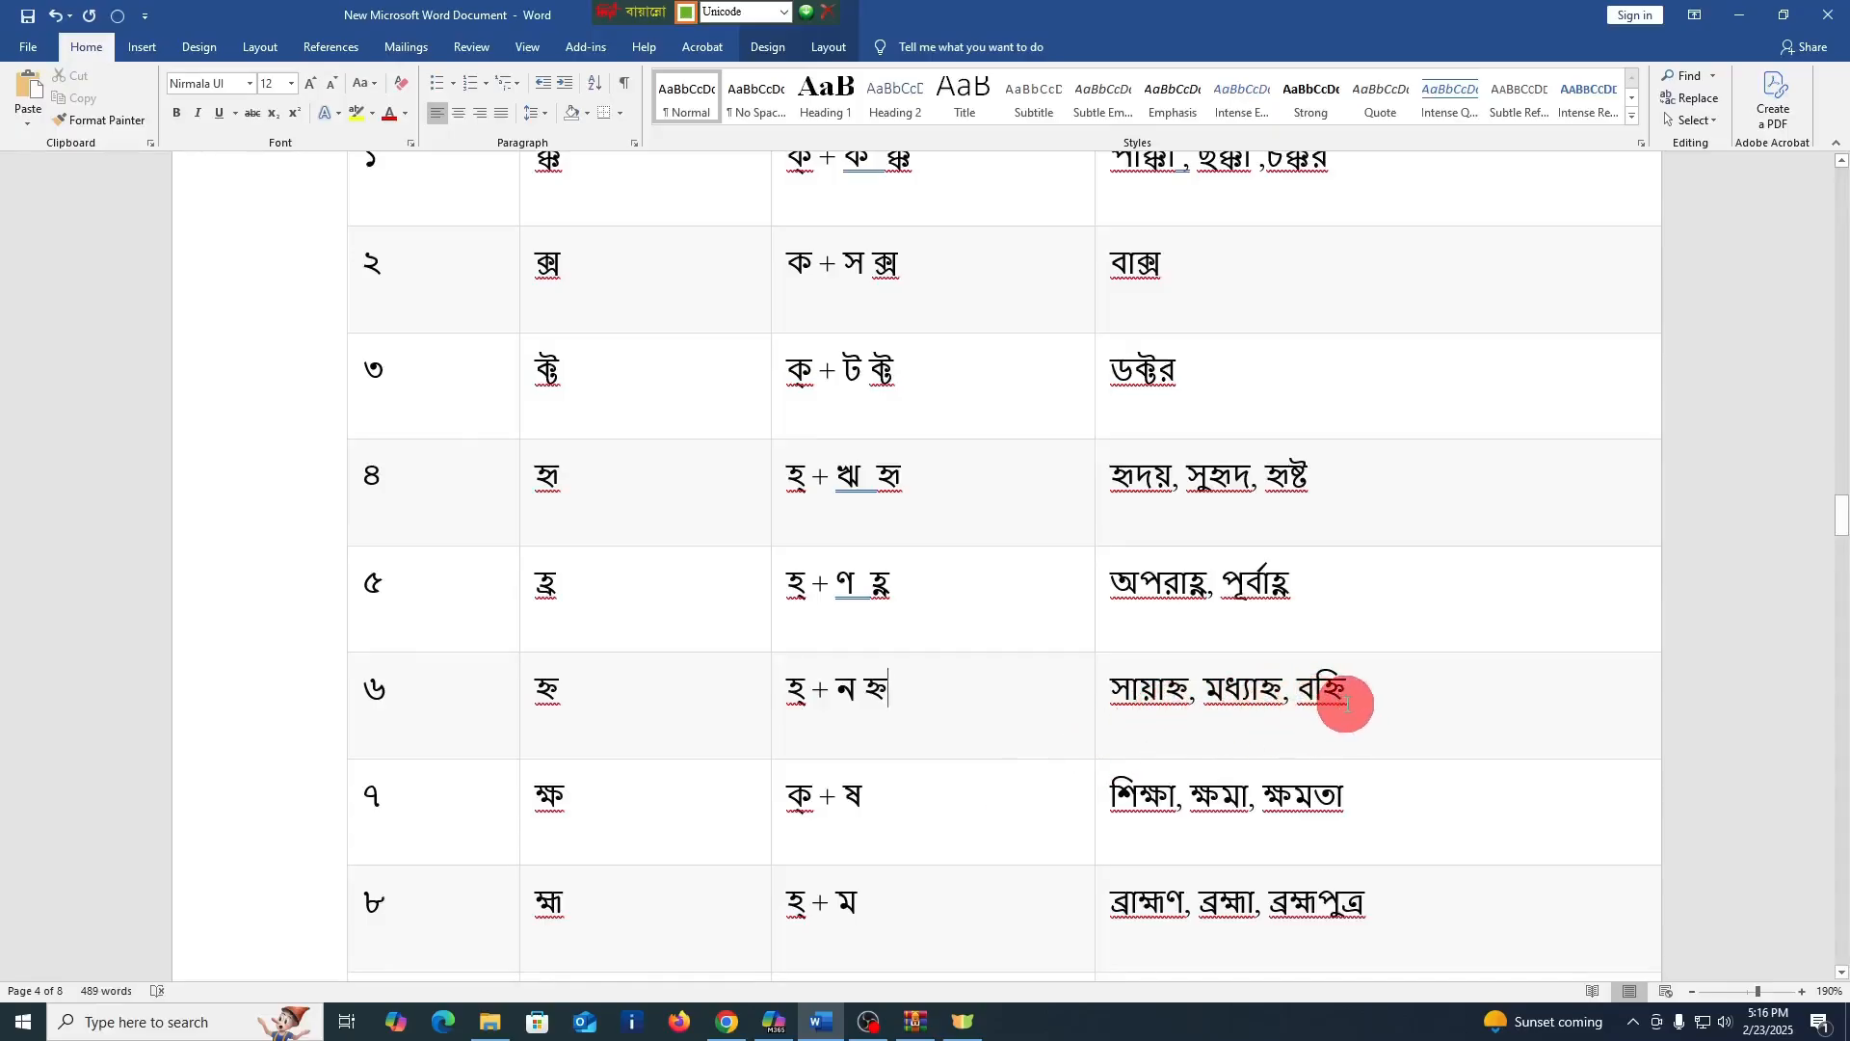
Enter the conjuncts ক্ষ and হ্ম after the formations in the গঠন cells of rows ৭ and ৮
left_click(948, 848)
type("ক্")
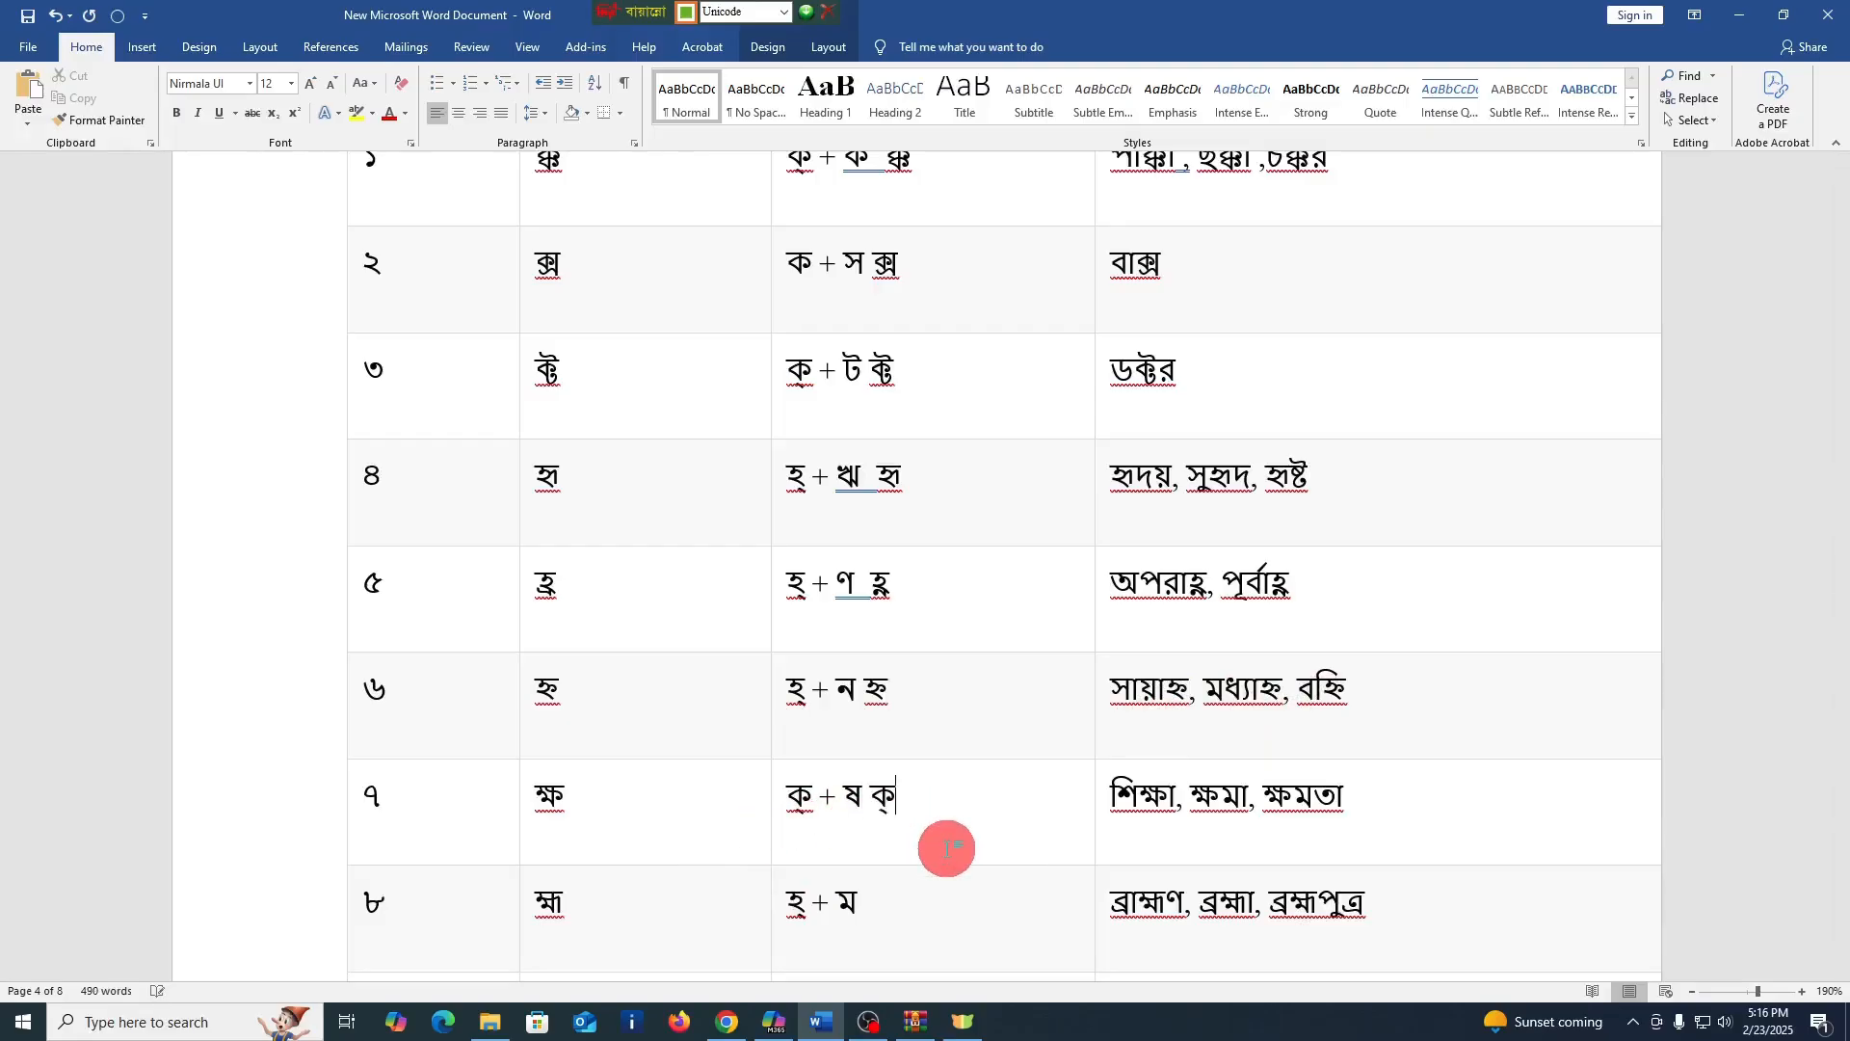
type("ষ")
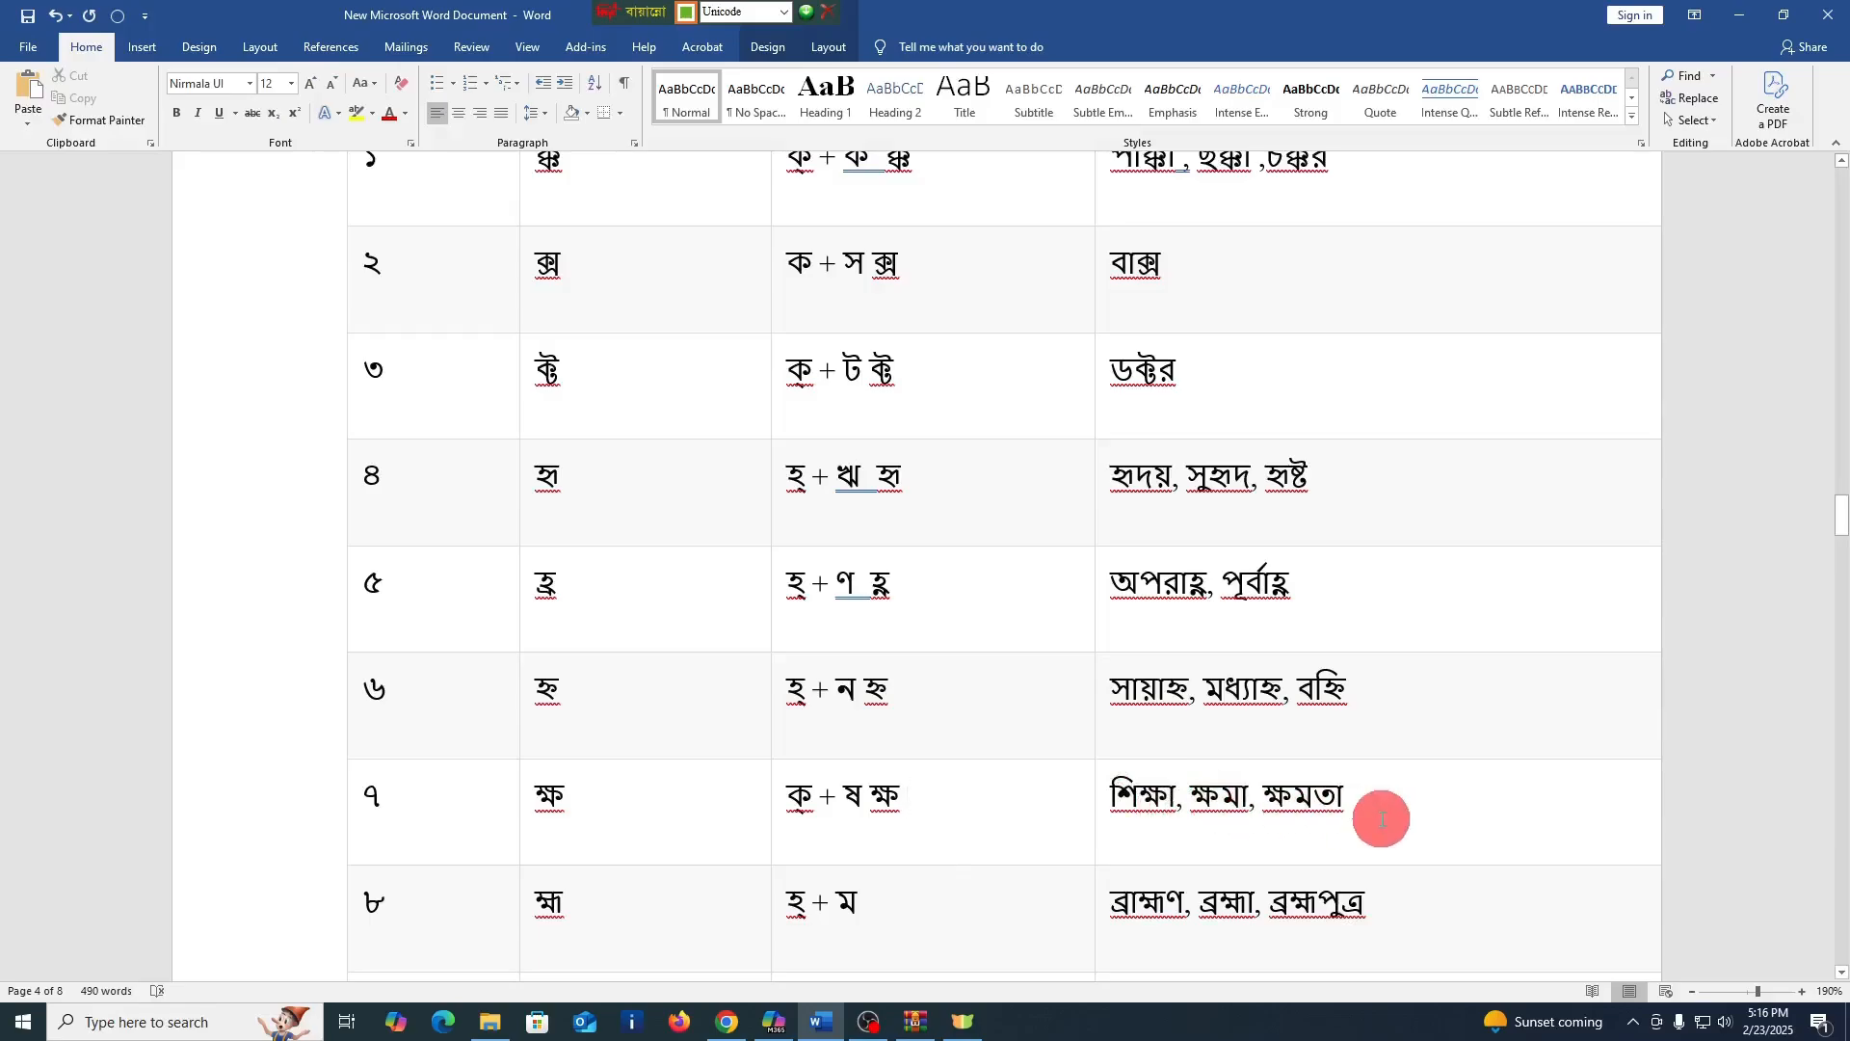
scroll(1212, 829, "down", 1)
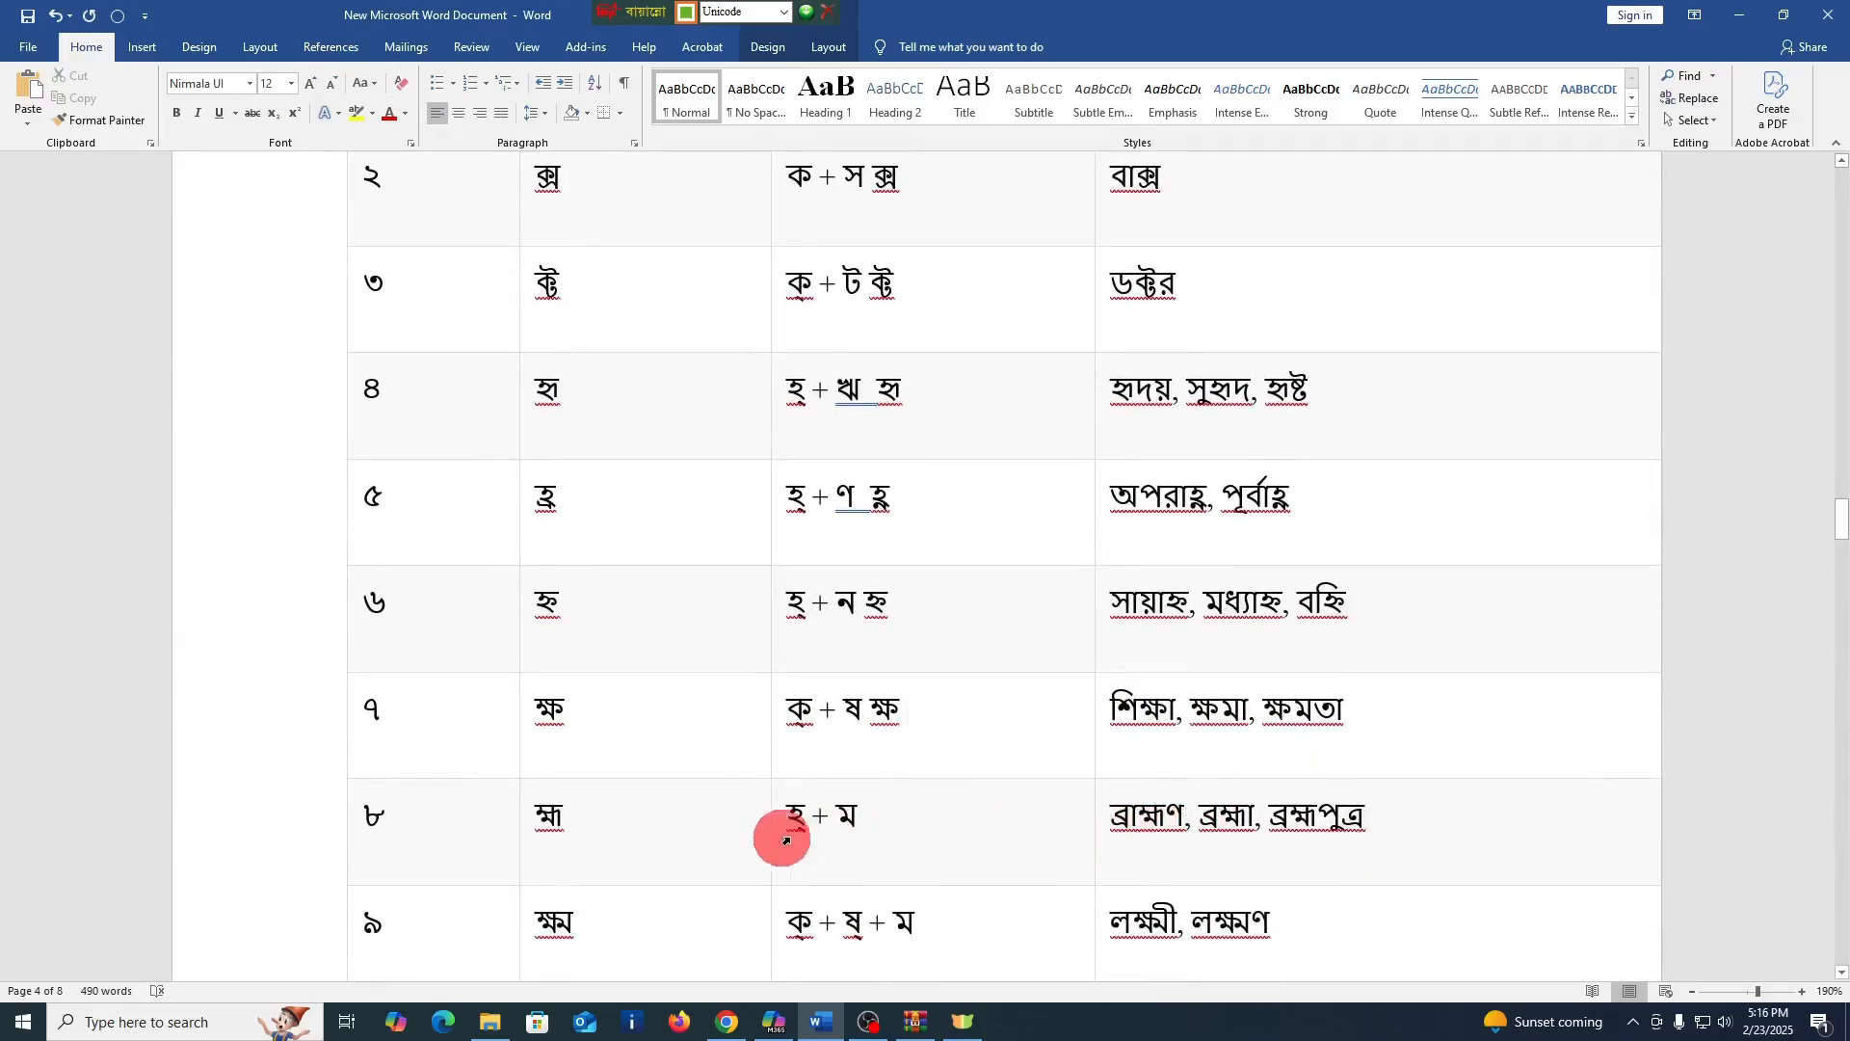
left_click(925, 824)
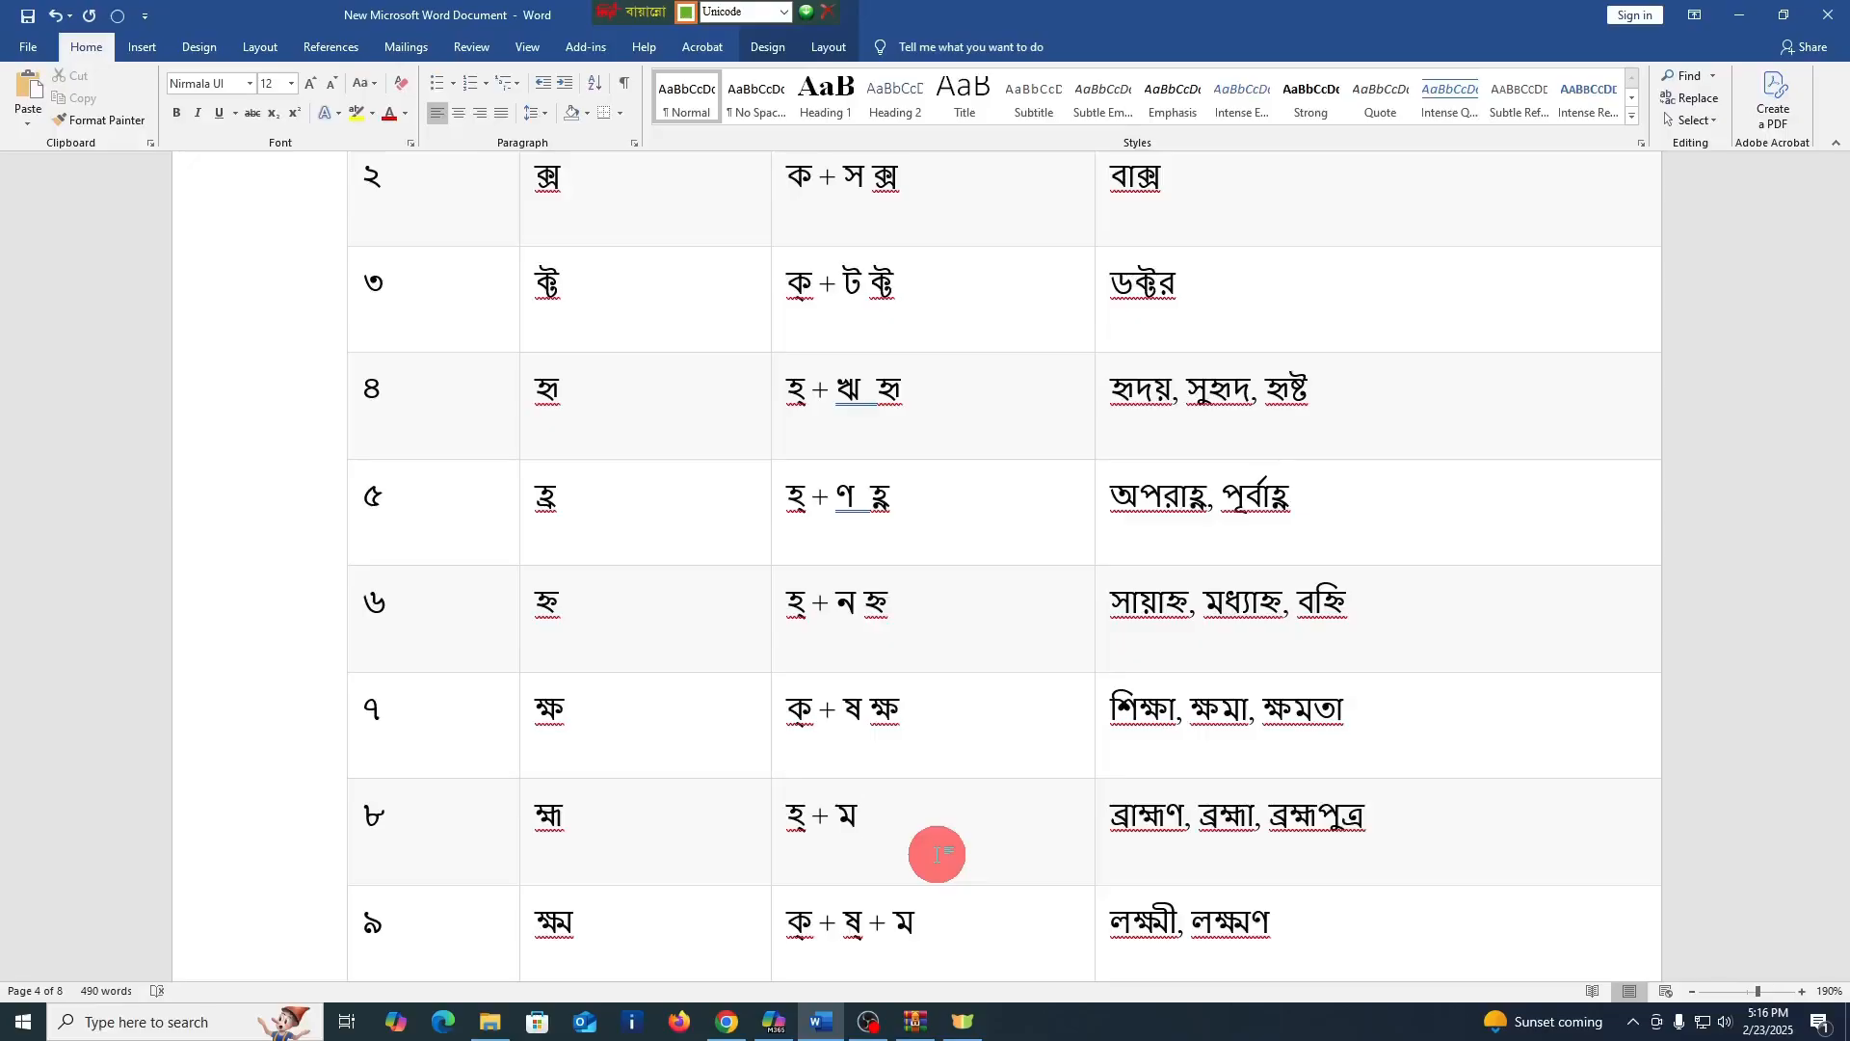
type("হ্ম")
Enter the three-letter conjunct ক্ষ্ম after "ক্ + ষ্ + ম" in the গঠন cell of row ৯
scroll(936, 854, "down", 1)
scroll(937, 854, "down", 1)
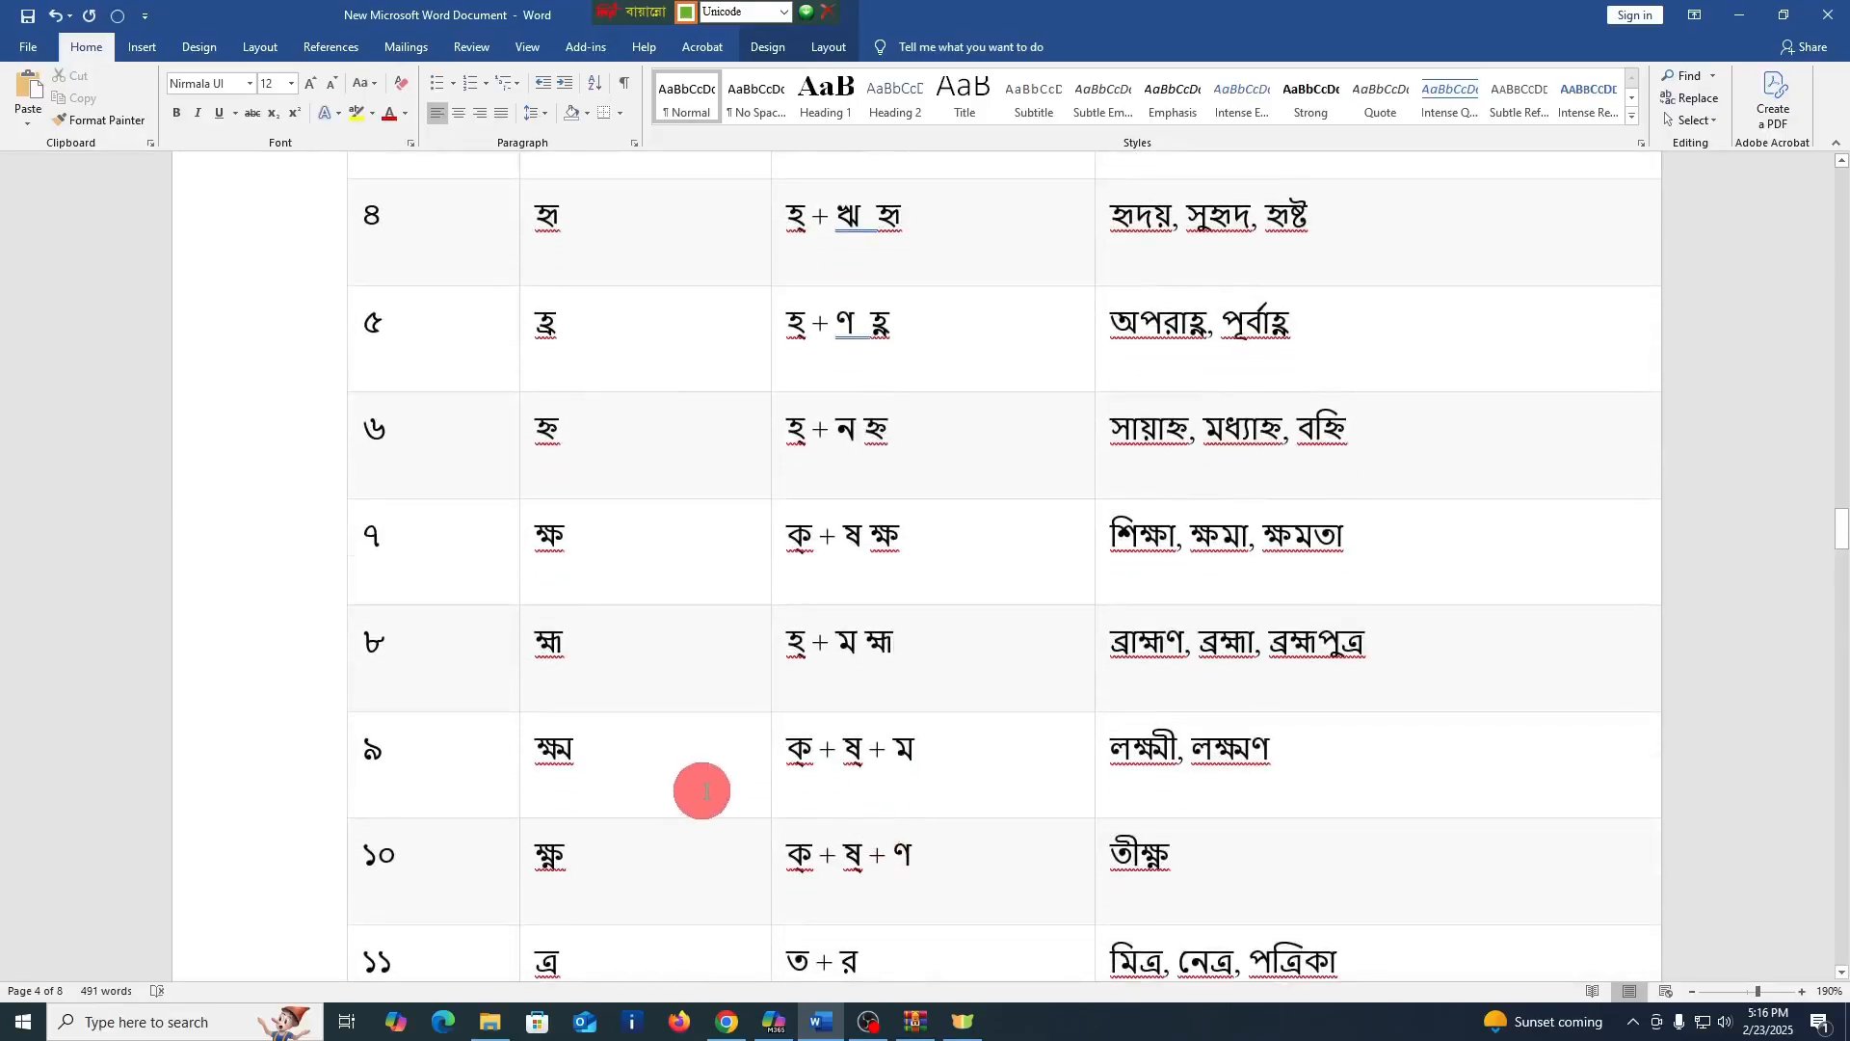
left_click(975, 756)
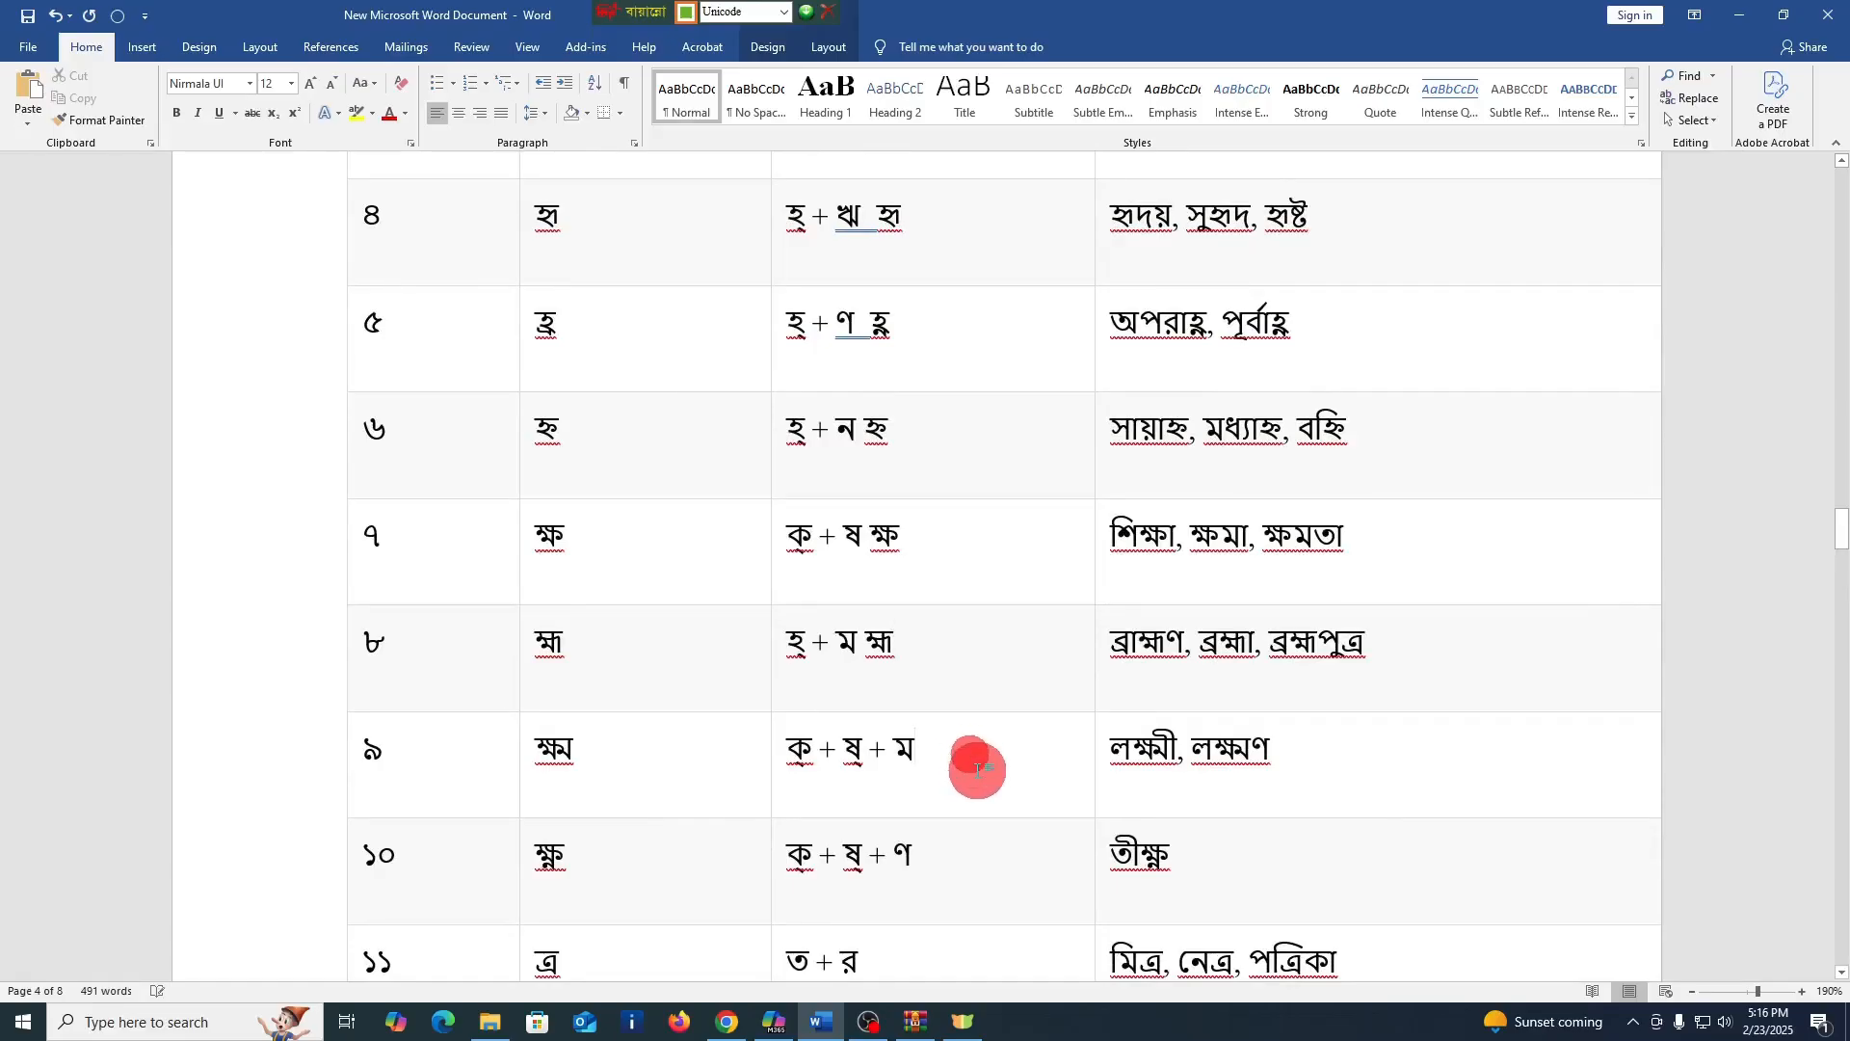
type("ক্")
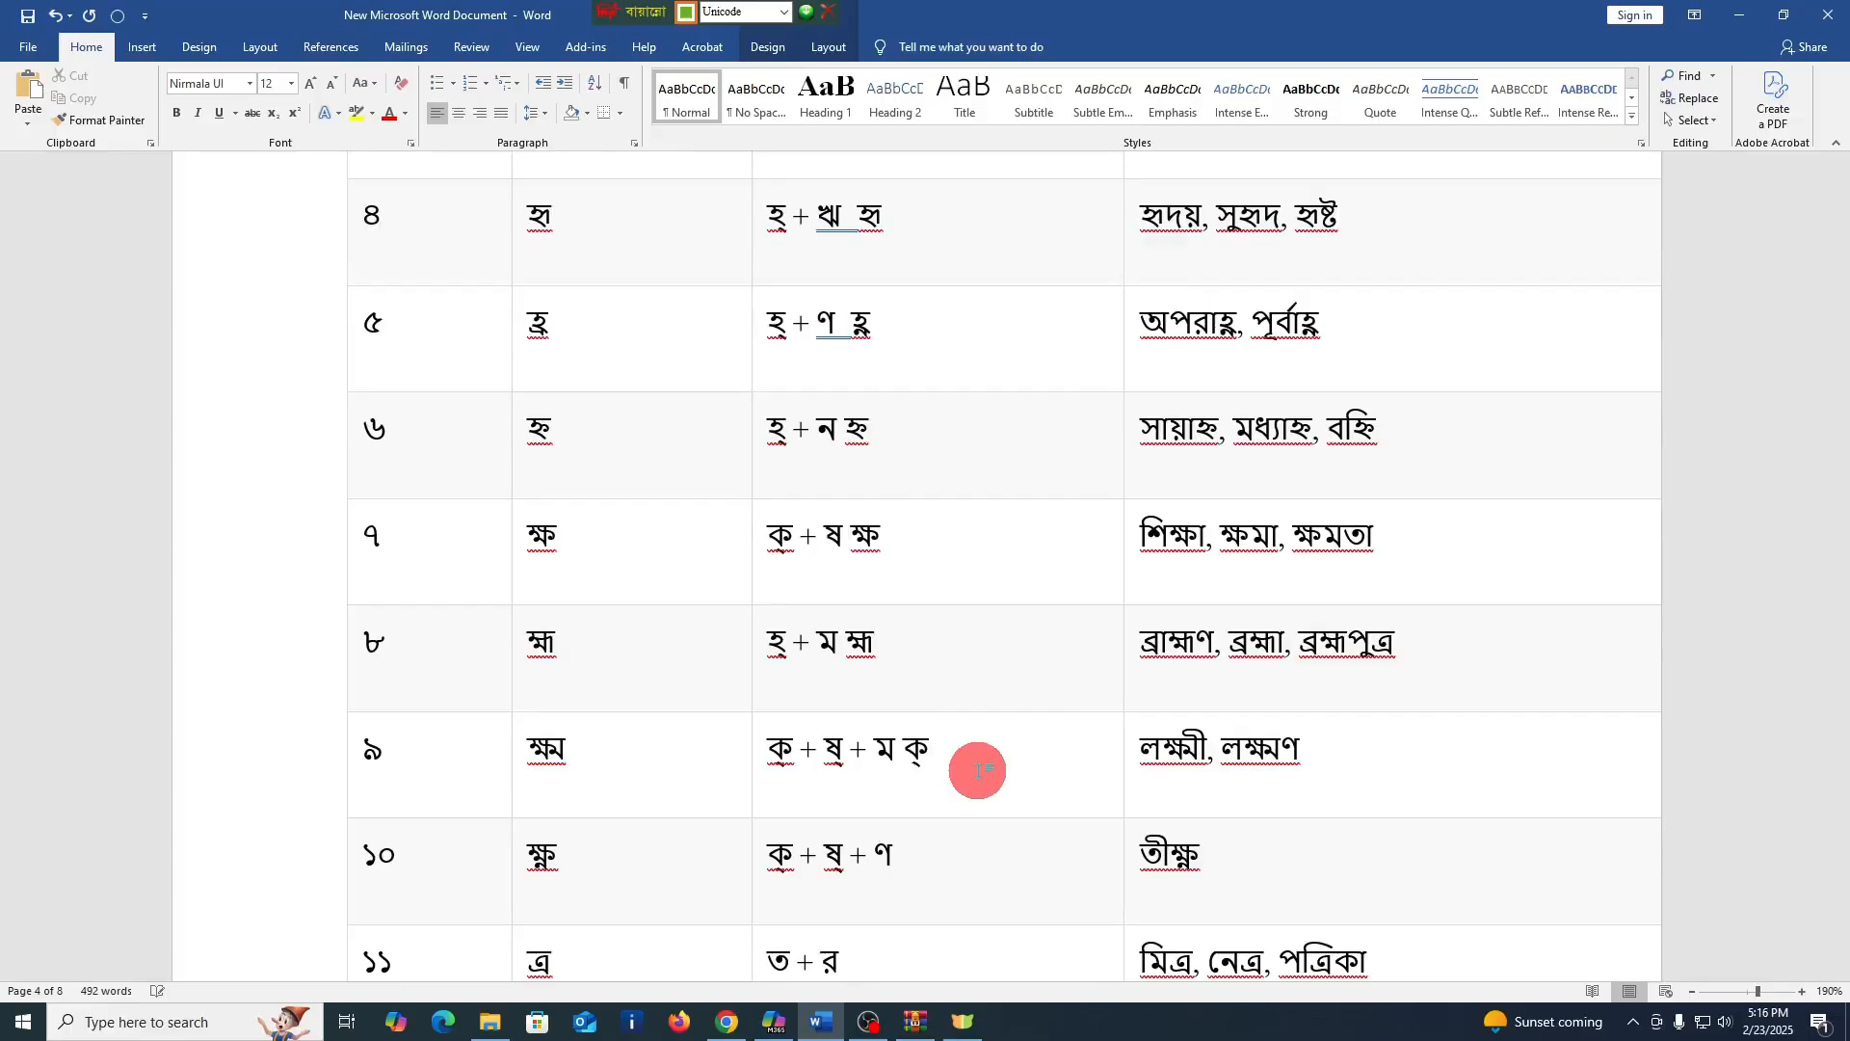
type("ষম")
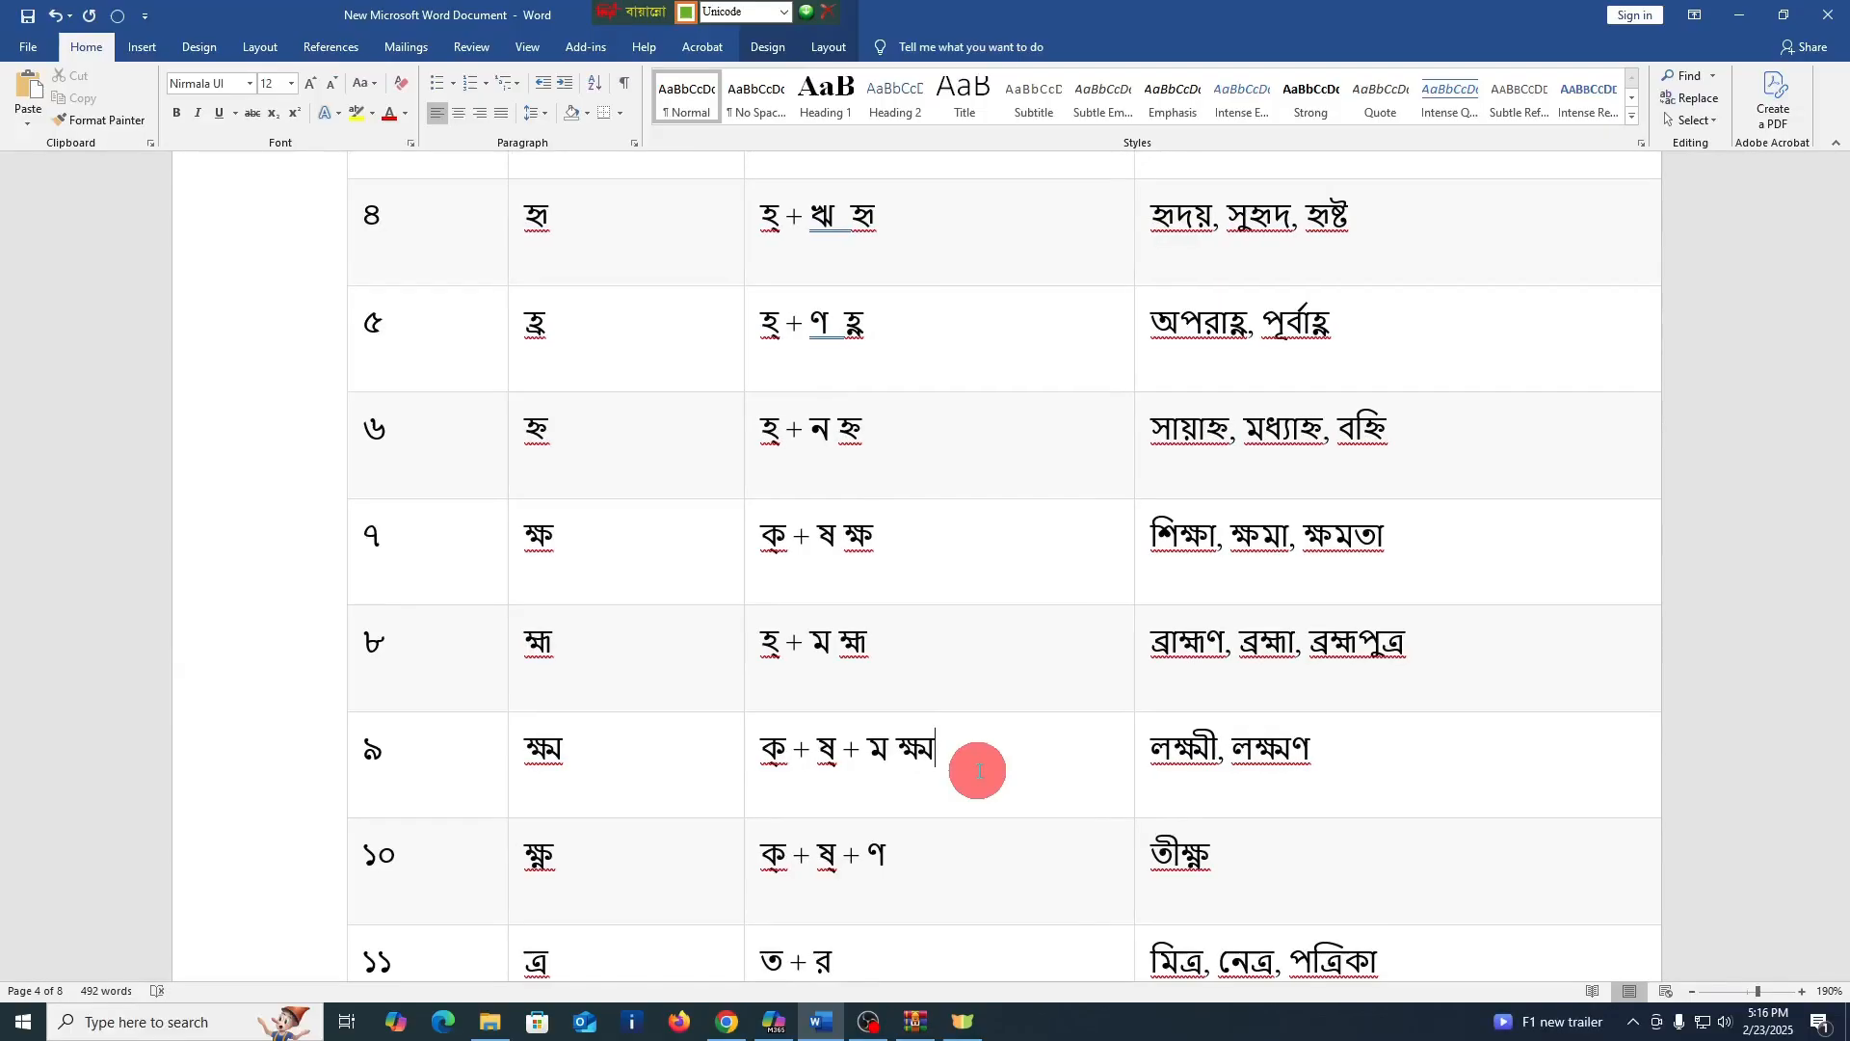
Enter the three-letter conjunct ক্ষ্ণ after "ক্ + ষ্ + ণ" in the গঠন cell of row ১০
left_click(949, 866)
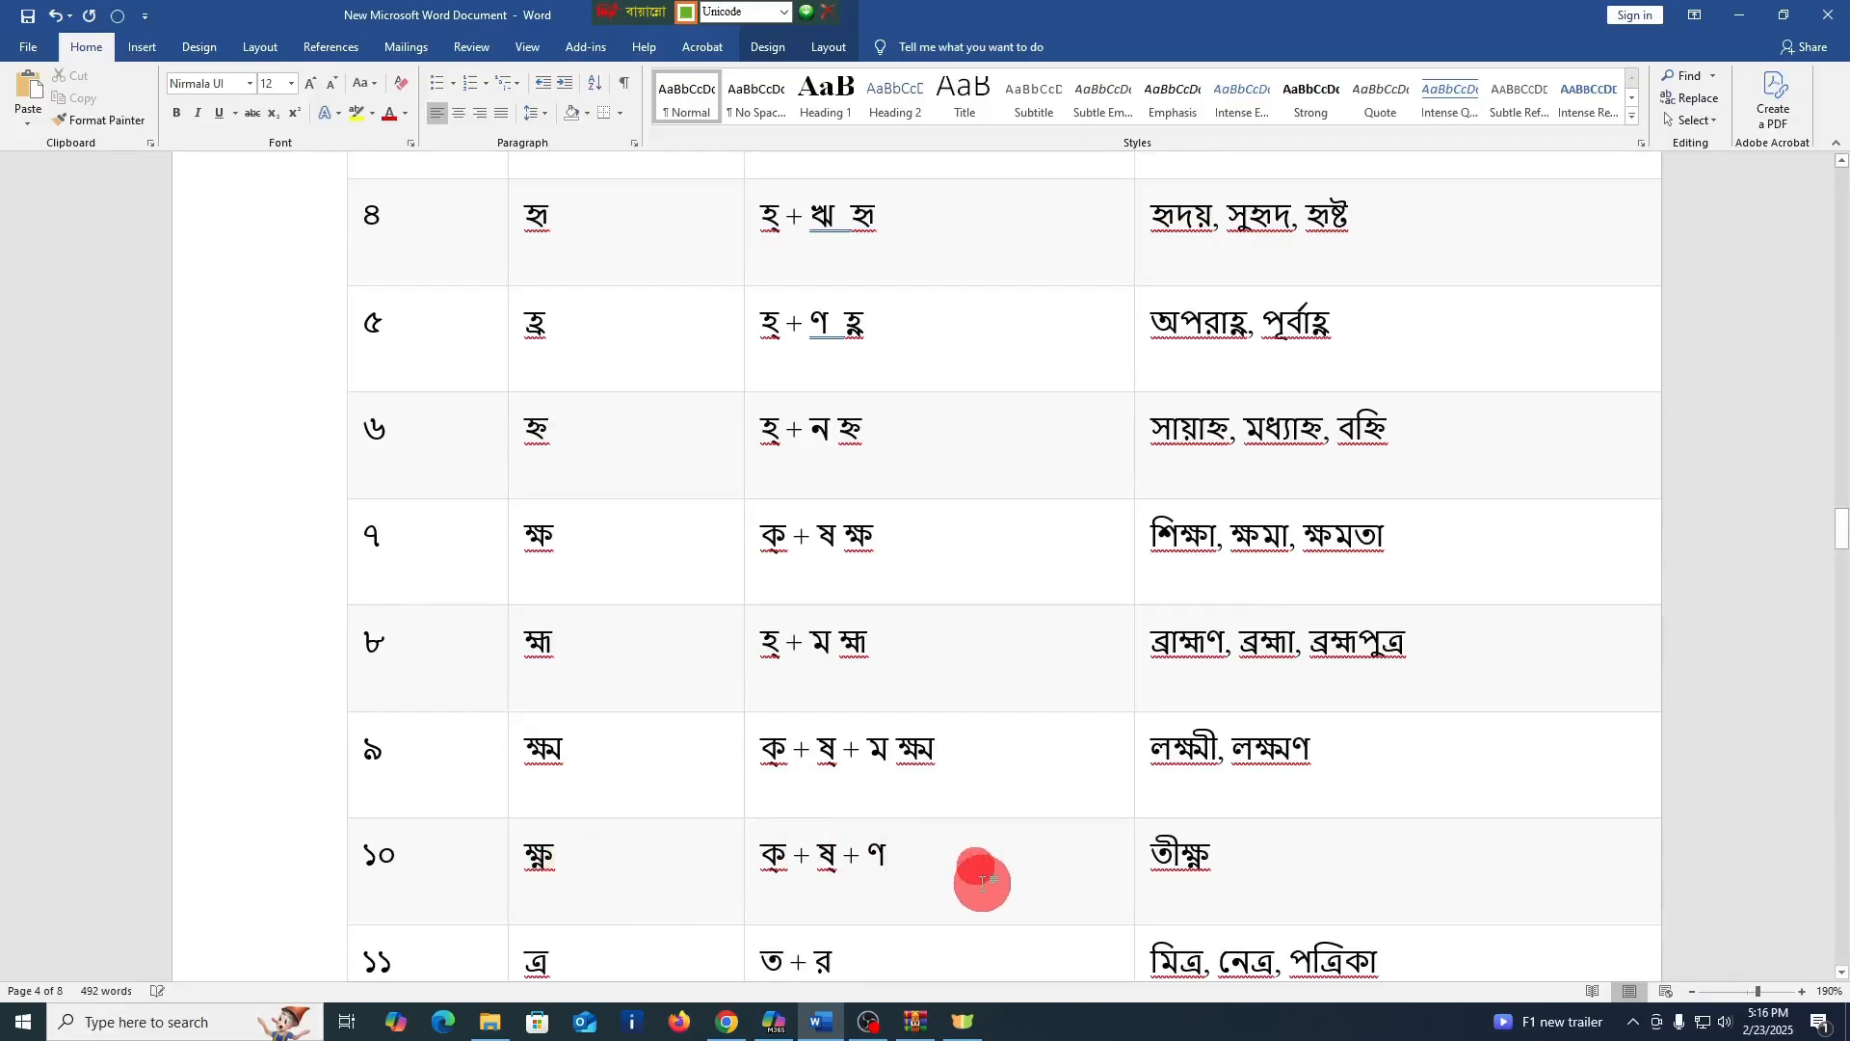
type("ক্")
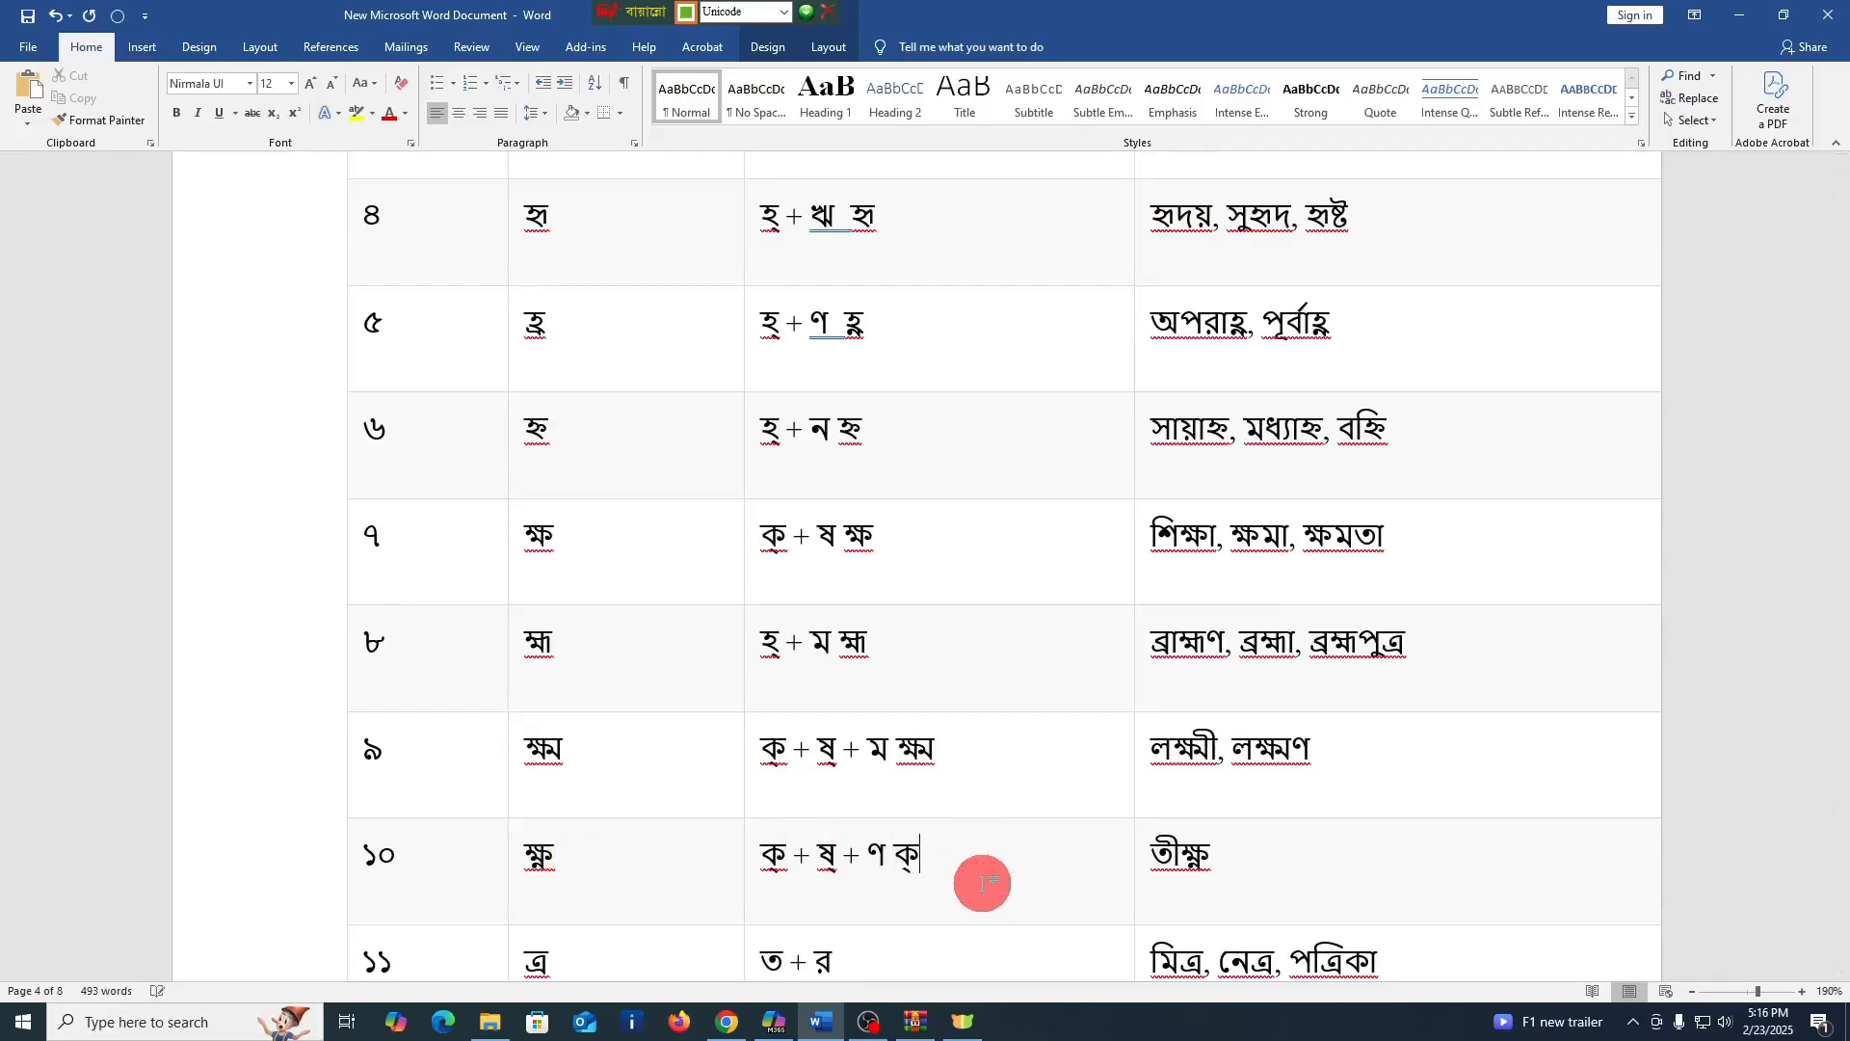
type("ষ্ণ")
Enter the conjunct ত্র twice, separated by spaces, after "ত + র" in the গঠন cell of row ১১
scroll(978, 872, "down", 2)
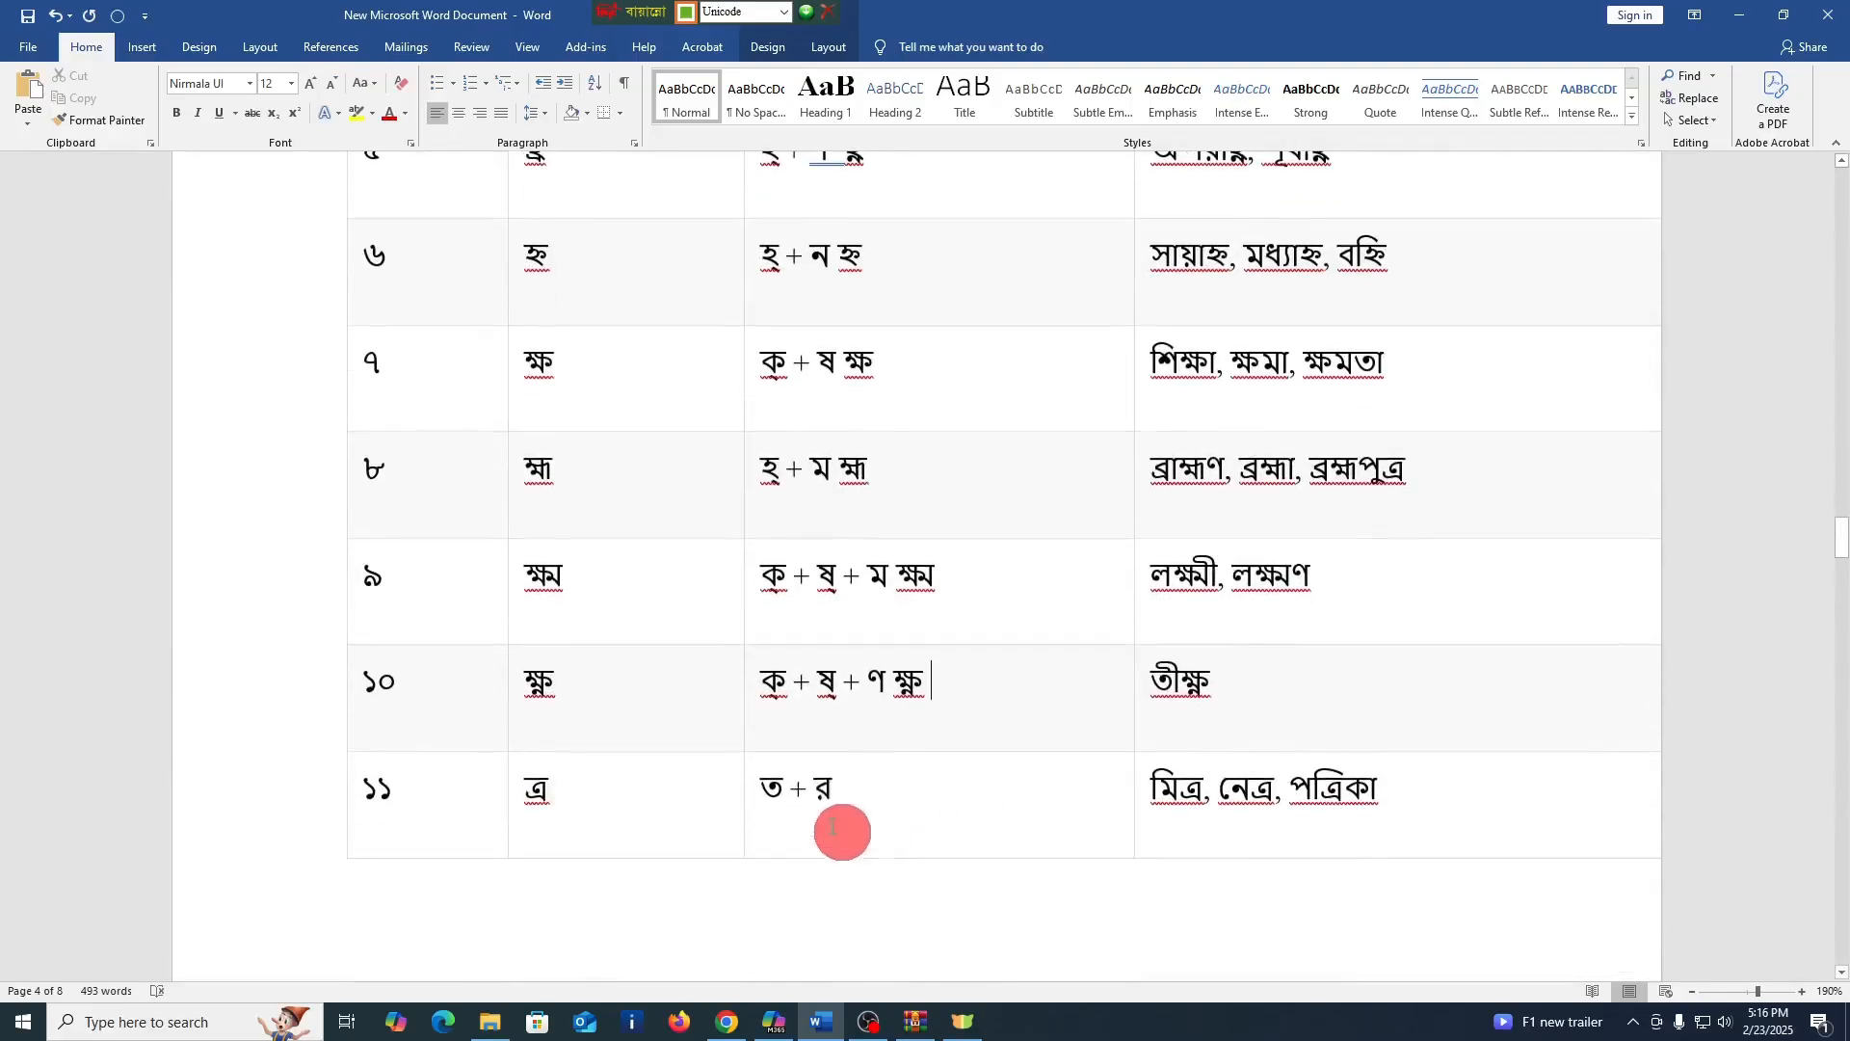
left_click(838, 795)
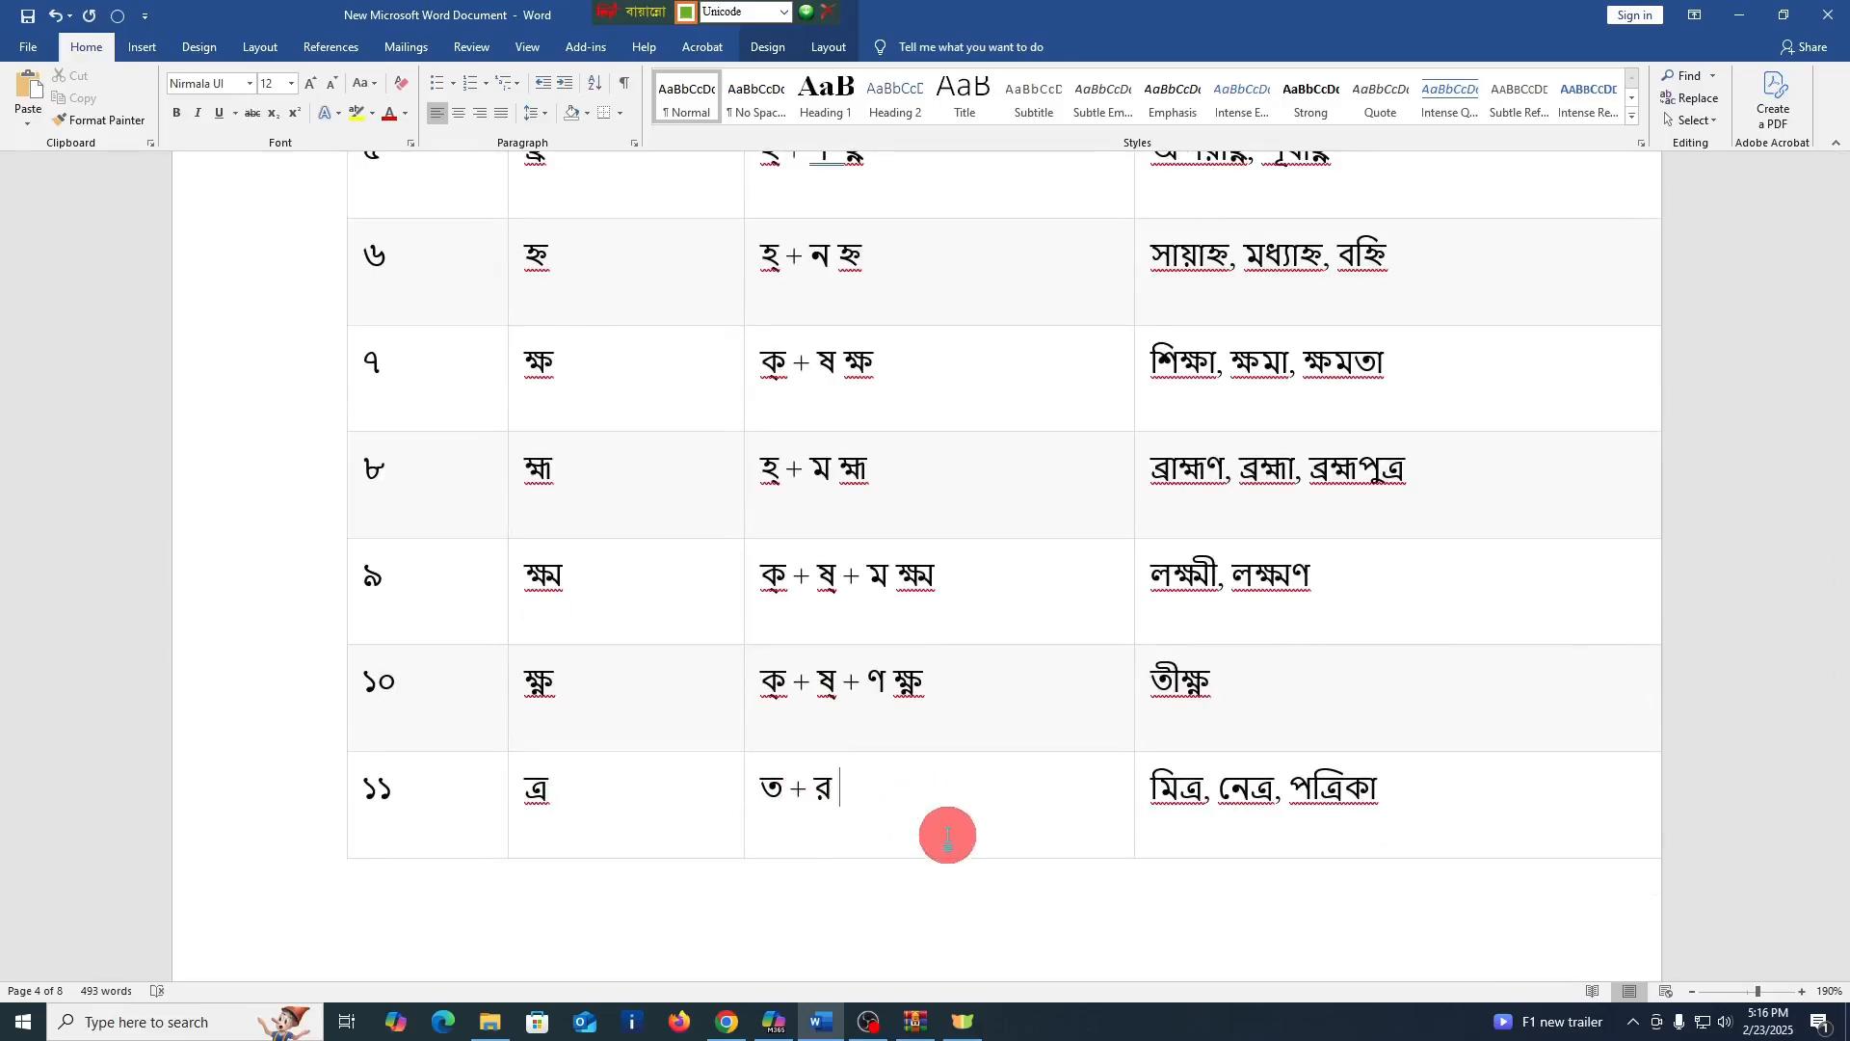
type("ত্র")
type(" ত")
type("্্র")
key("BackSpace")
key("BackSpace")
key("BackSpace")
key("BackSpace")
type("ত্র")
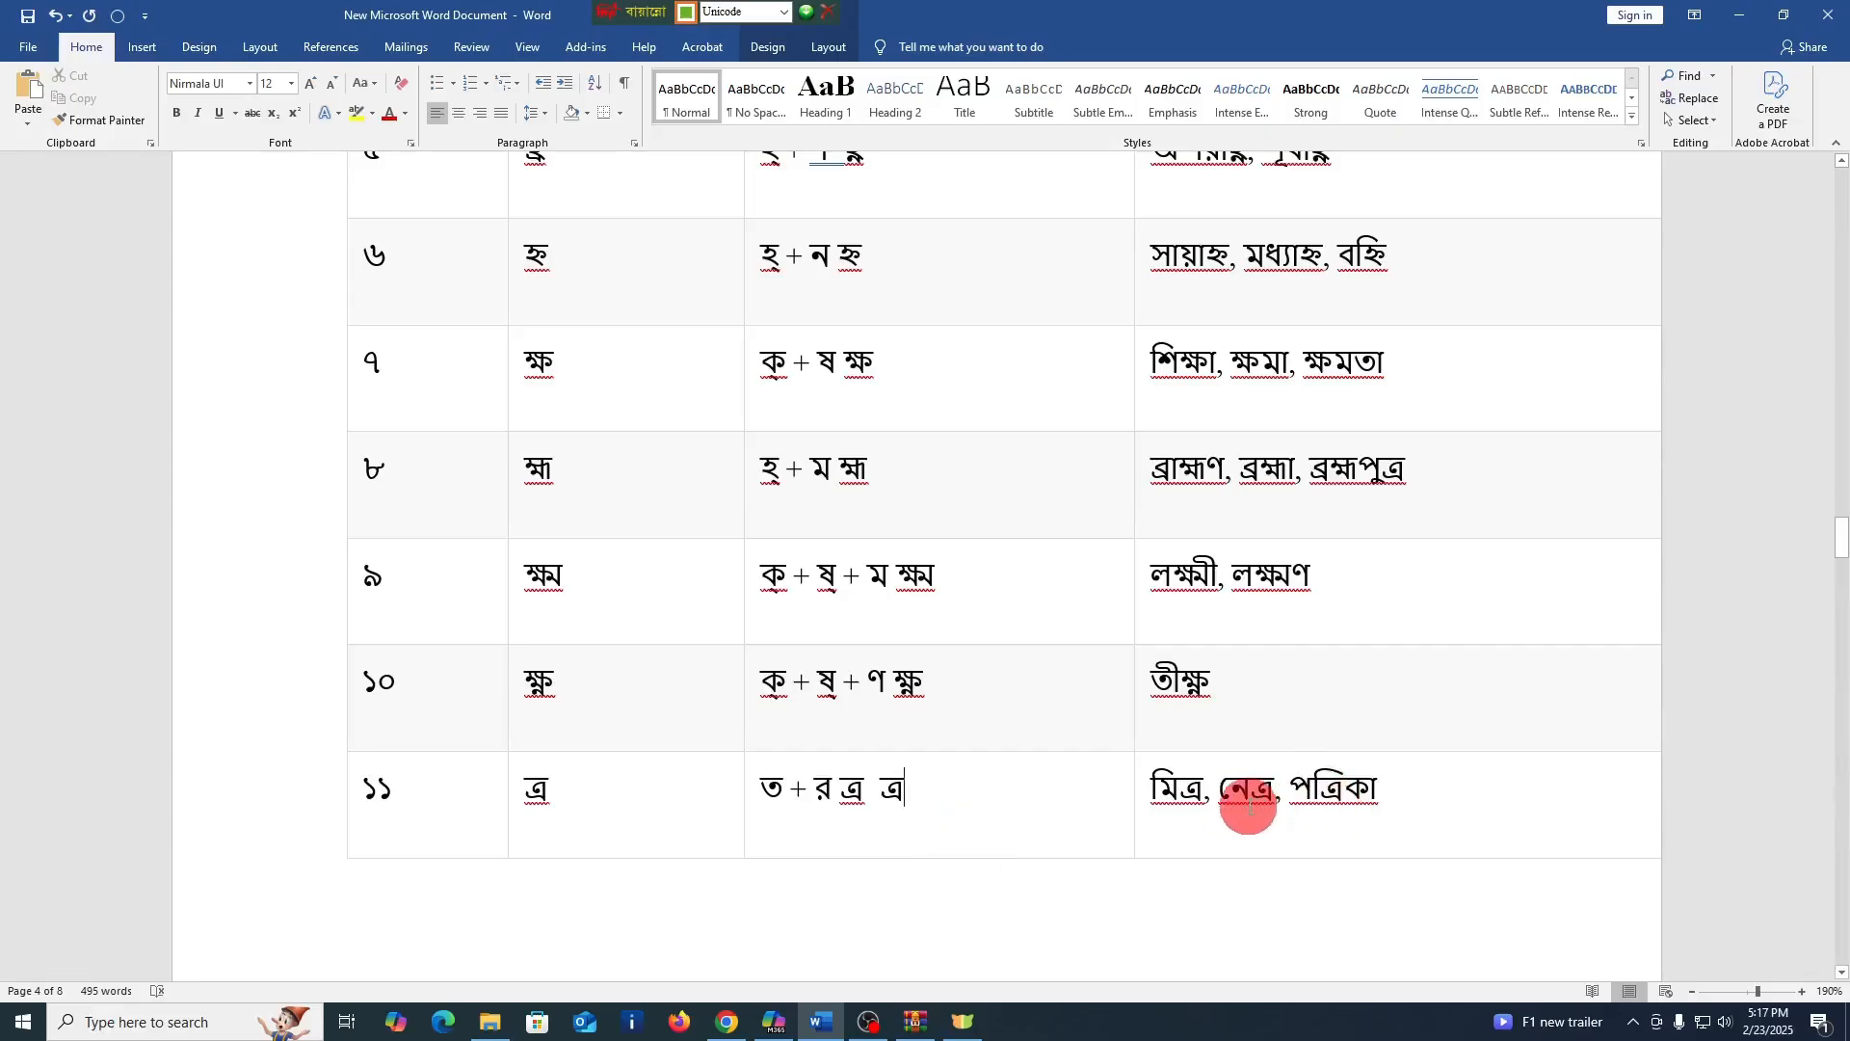
scroll(867, 798, "down", 7)
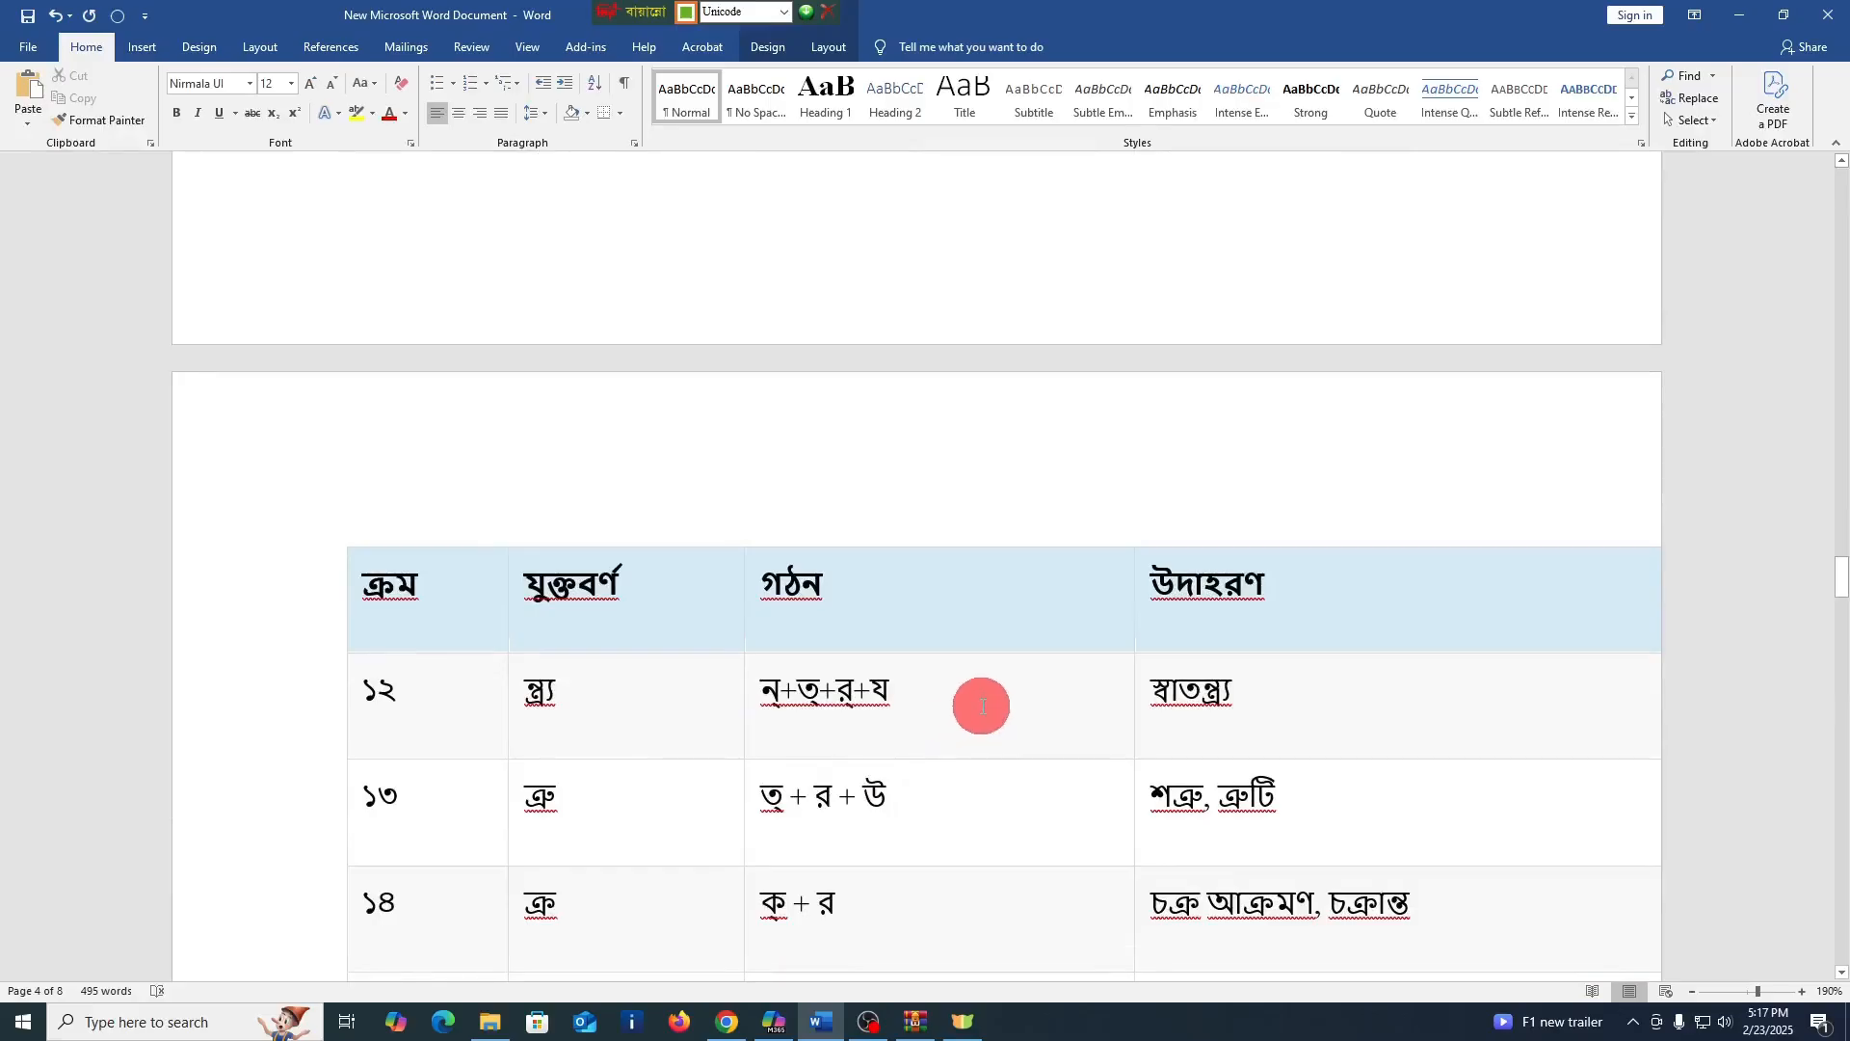
Enter the four-letter conjunct ন্ত্র্য after "ন্+ত্+র্+য" in the গঠন cell of row ১২, correcting any wrongly formed letters
left_click(980, 754)
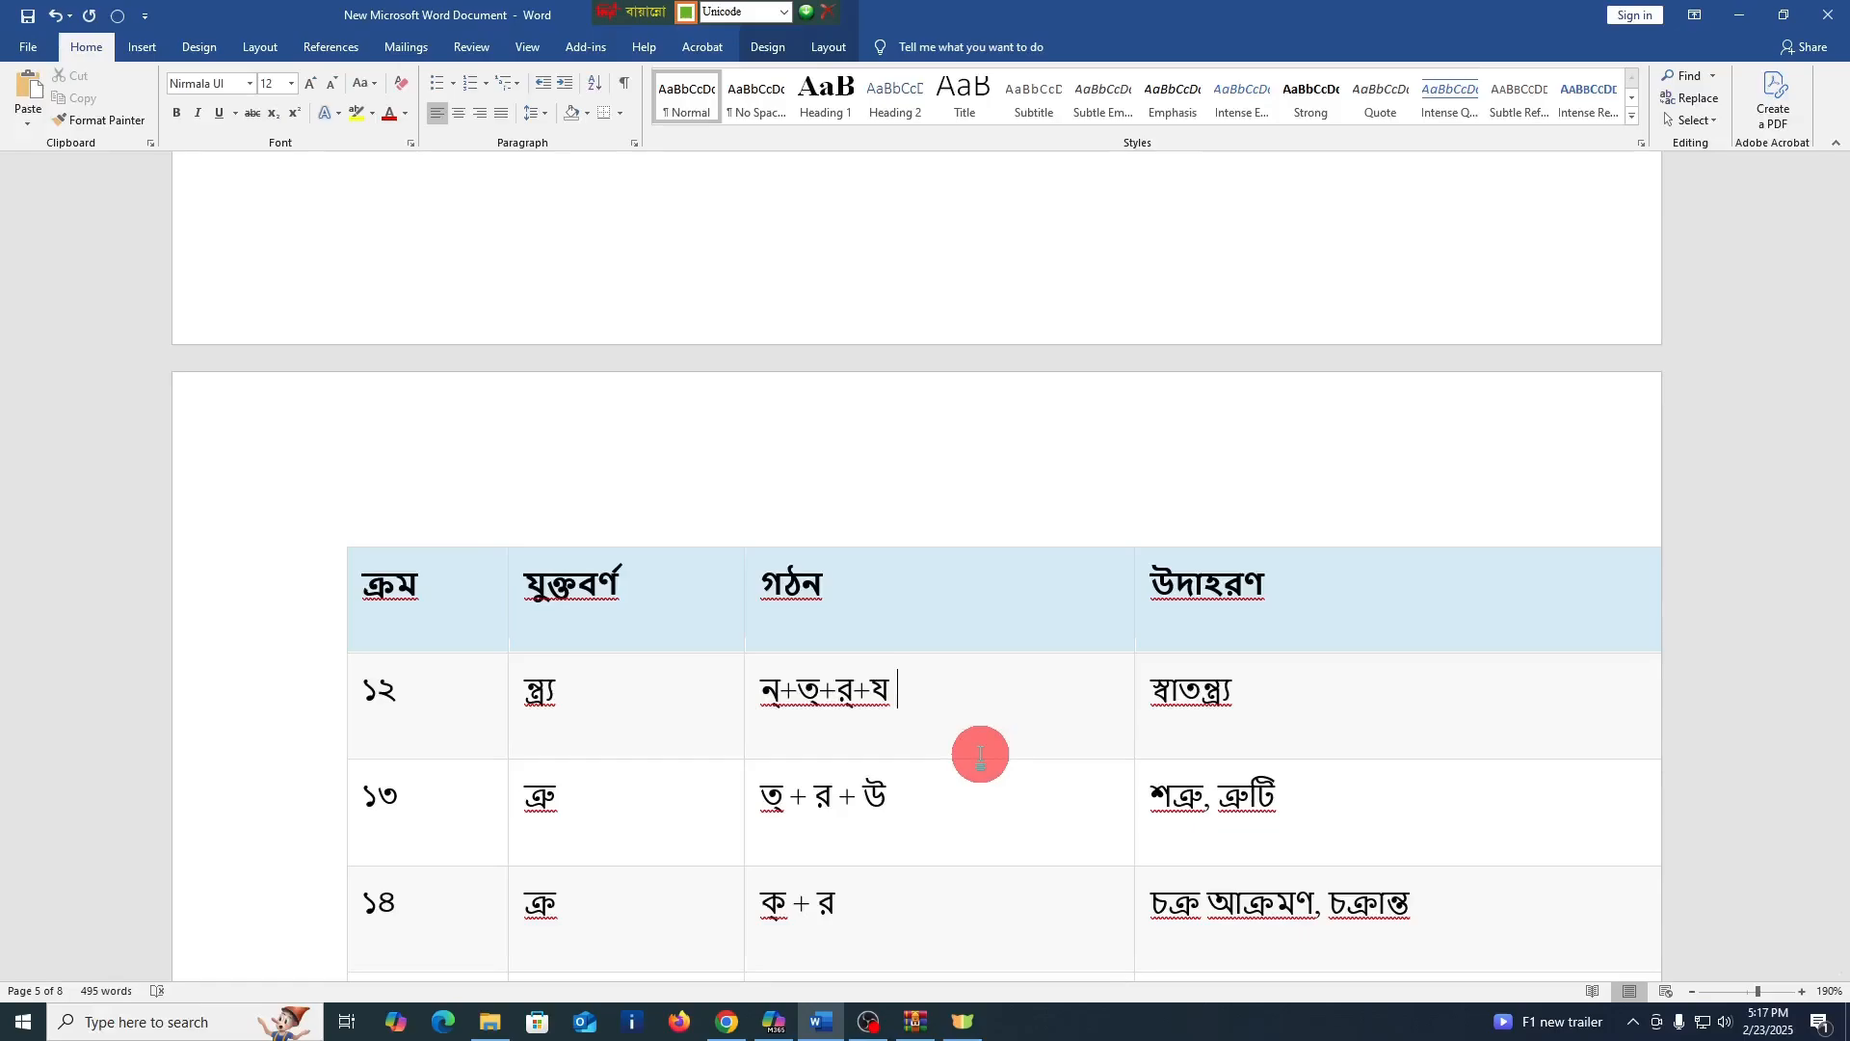
type("ন্ত্")
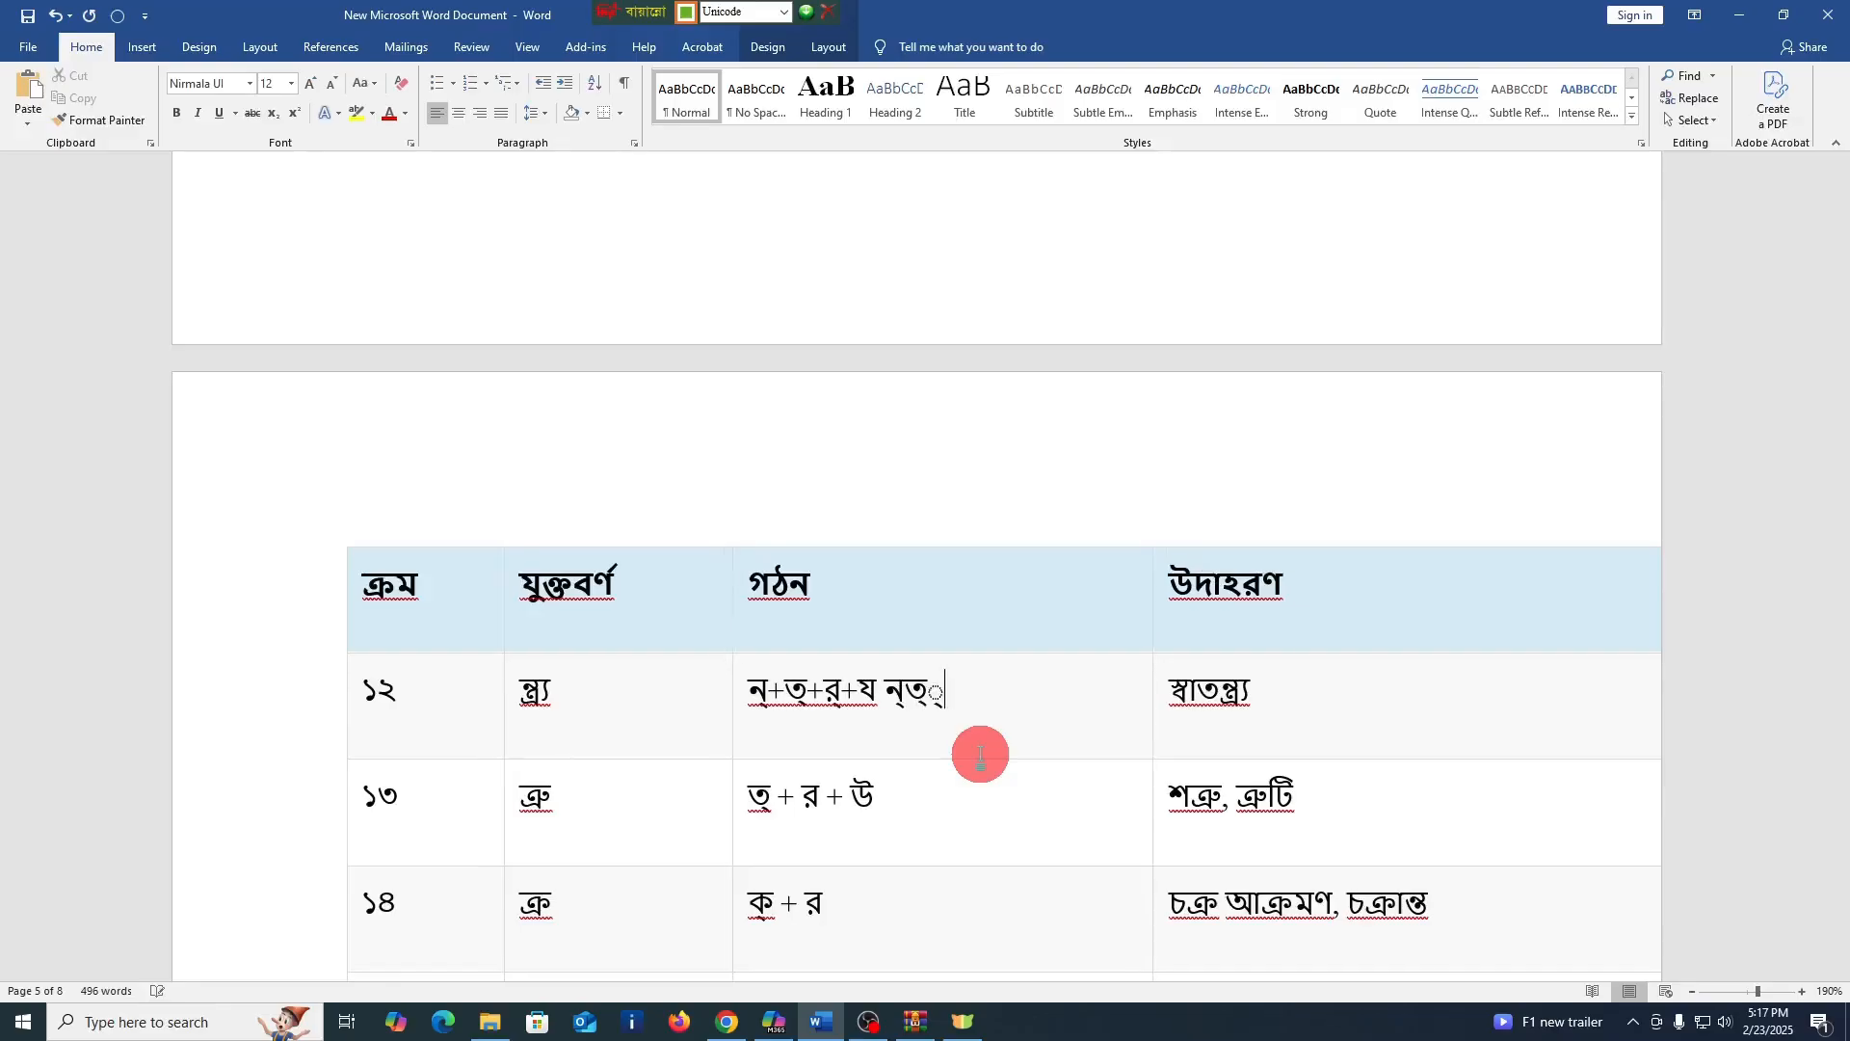
key("BackSpace")
key("BackSpace")
key("BackSpace")
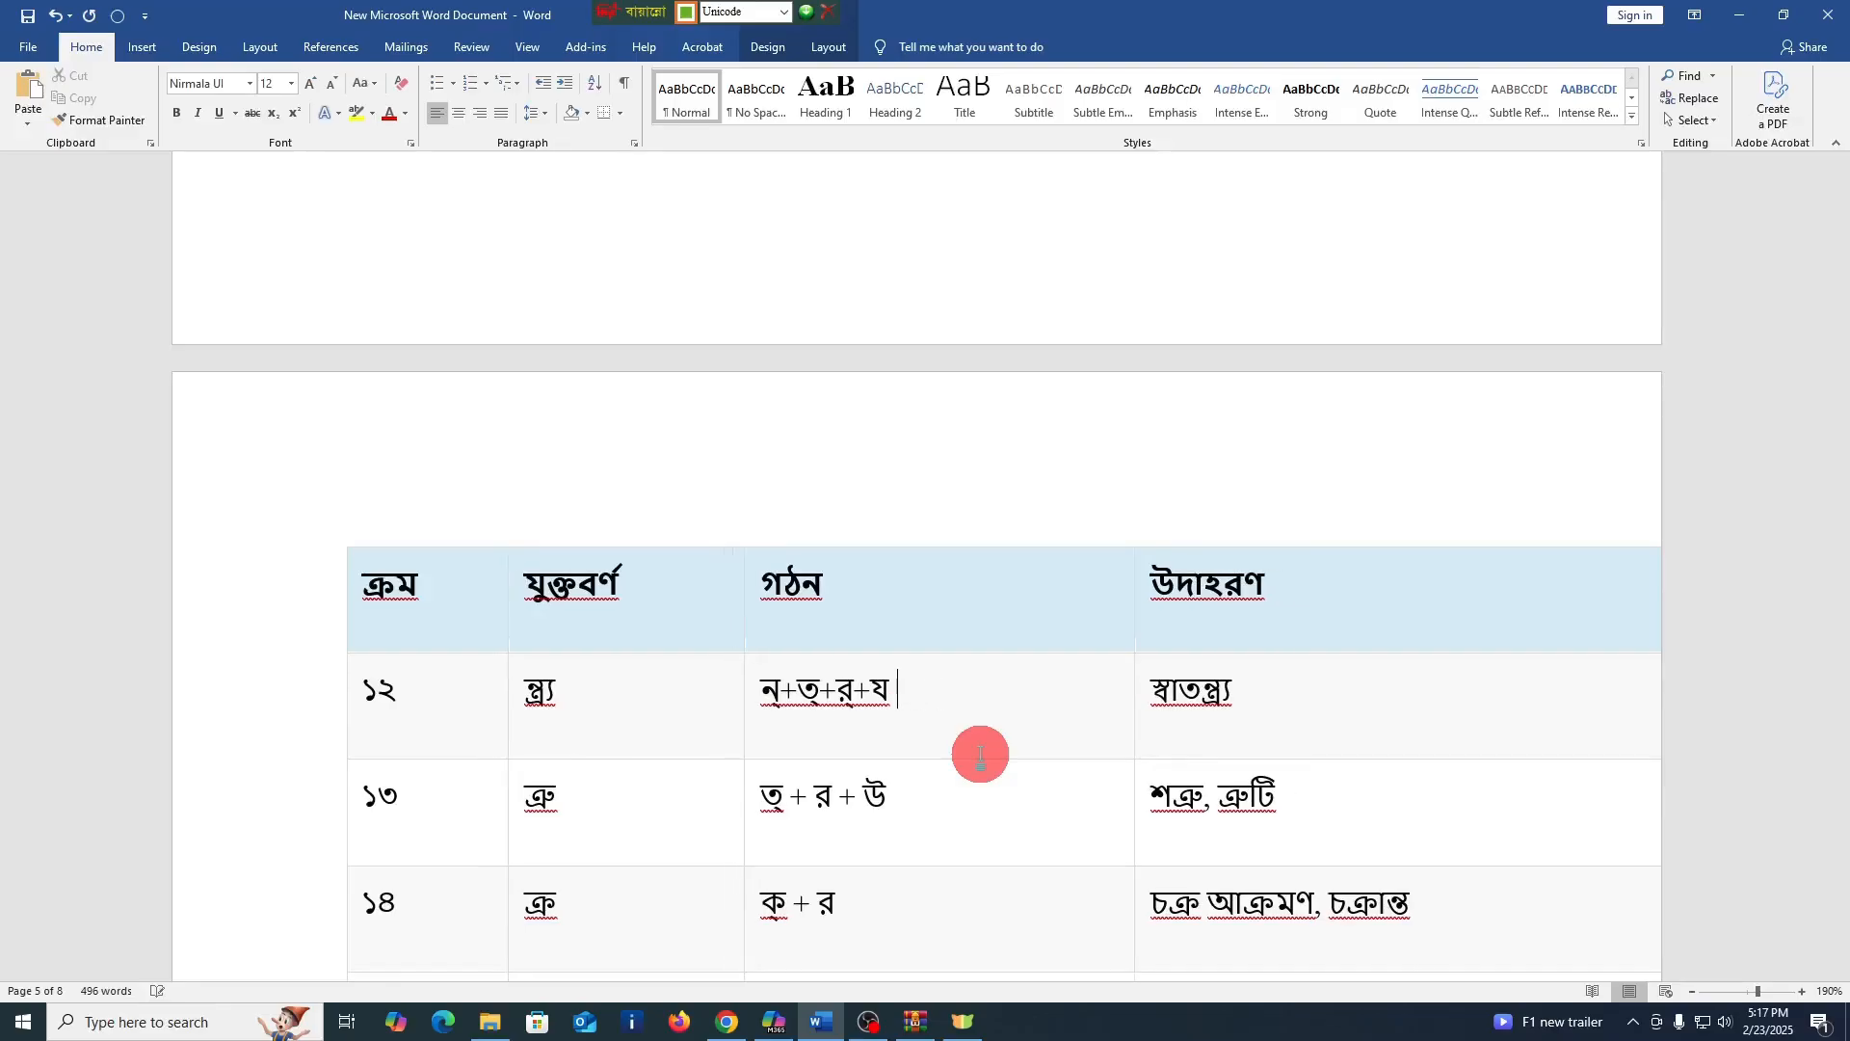
type("ন্ত্র্")
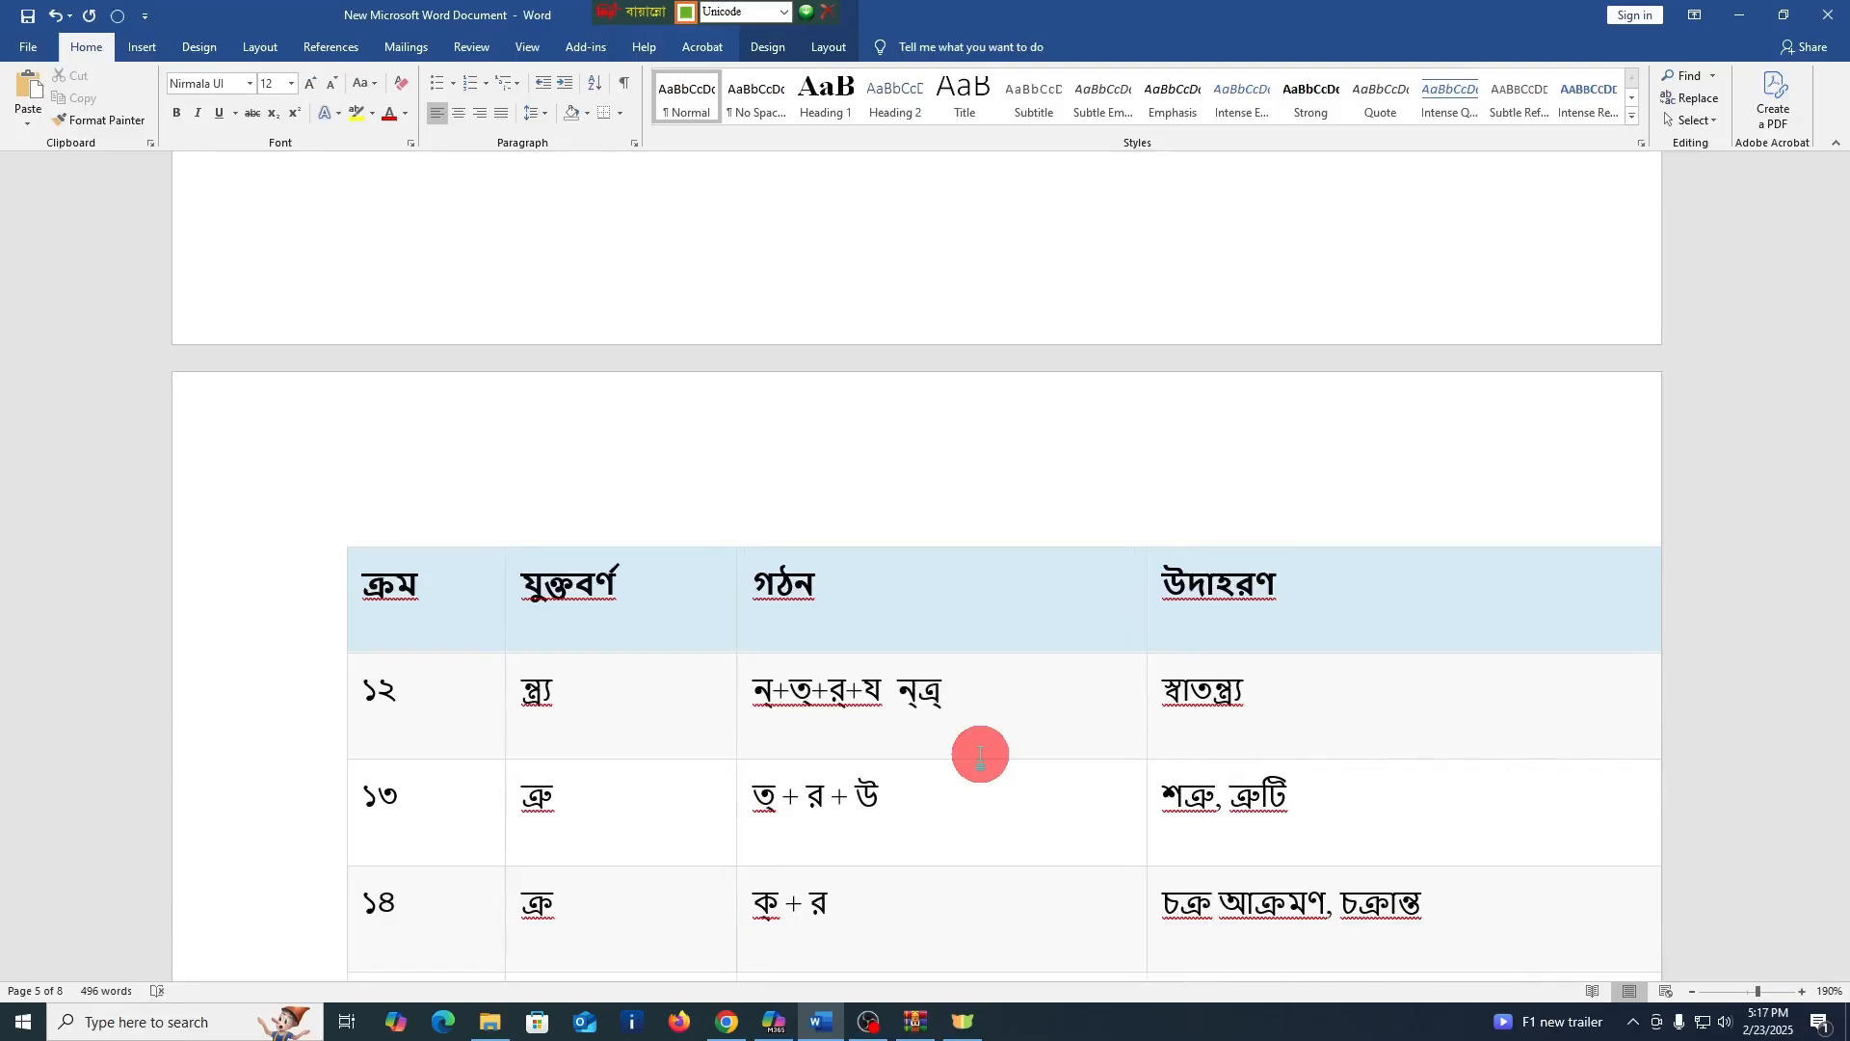
type("য")
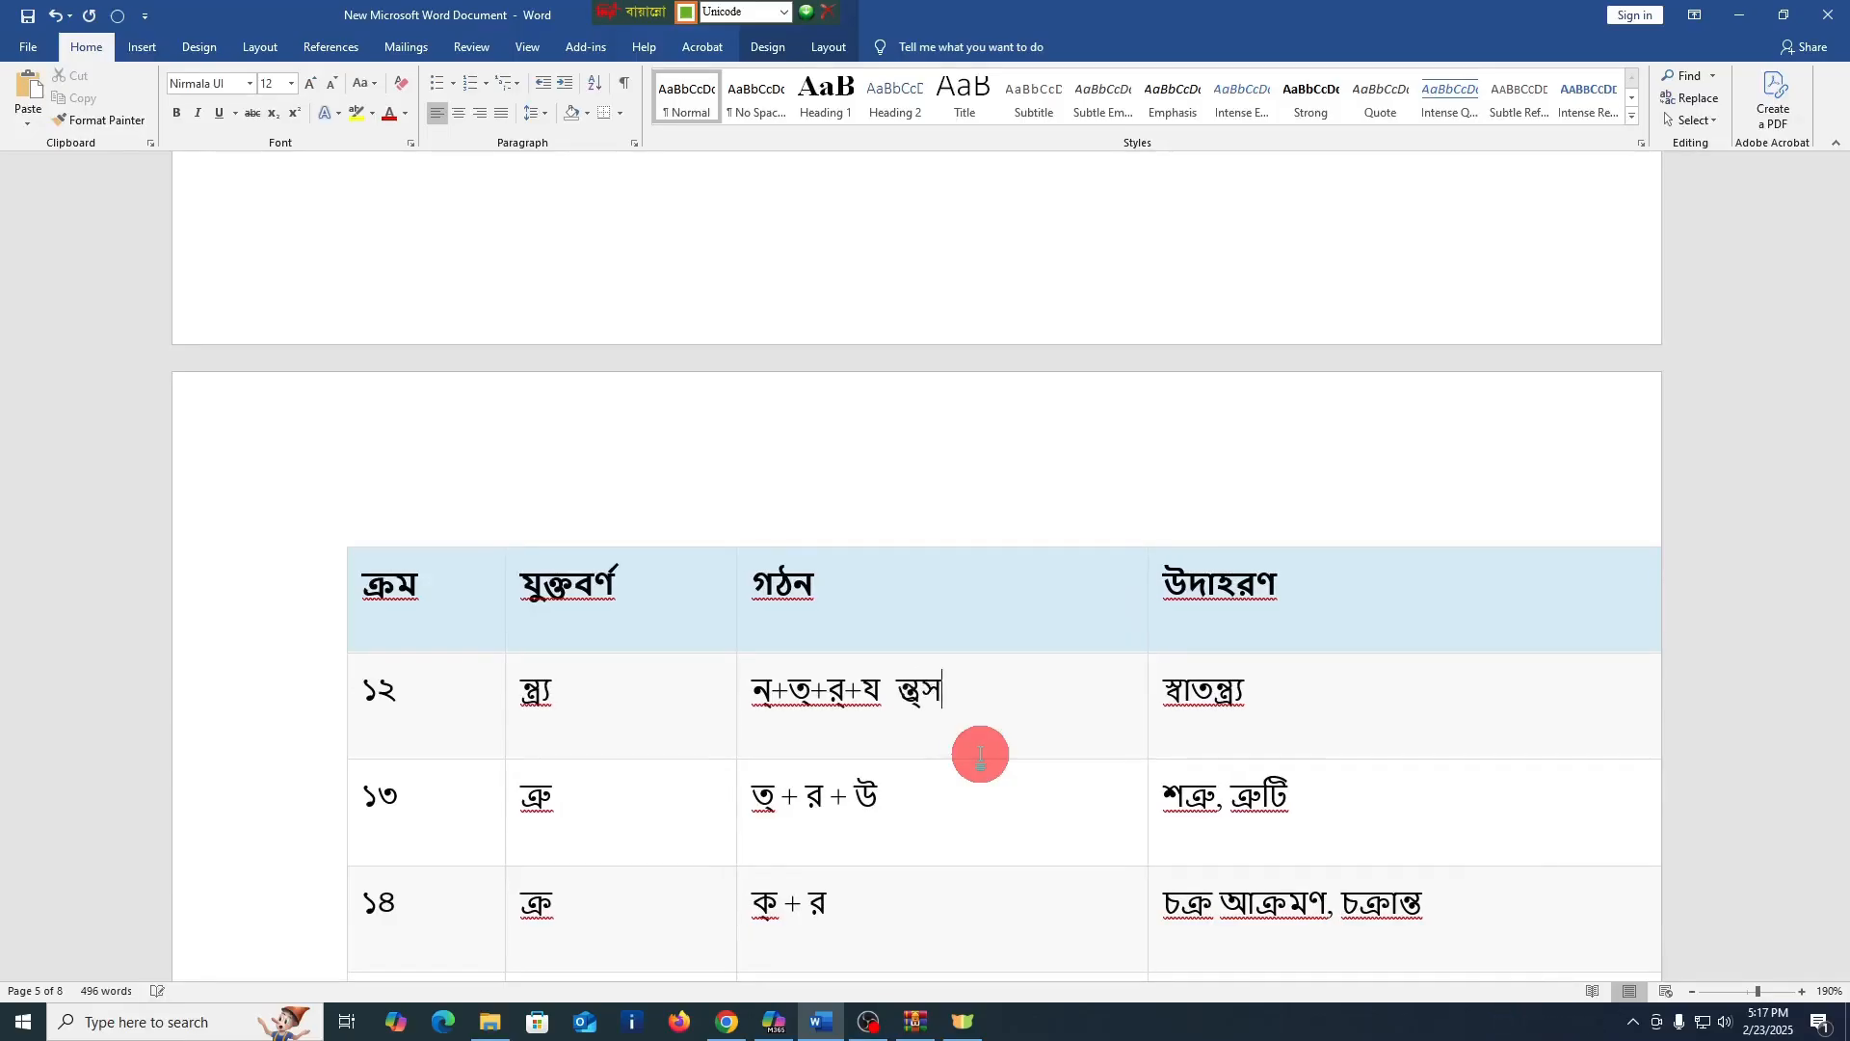
key("BackSpace")
key("BackSpace")
key("BackSpace")
key("BackSpace")
key("BackSpace")
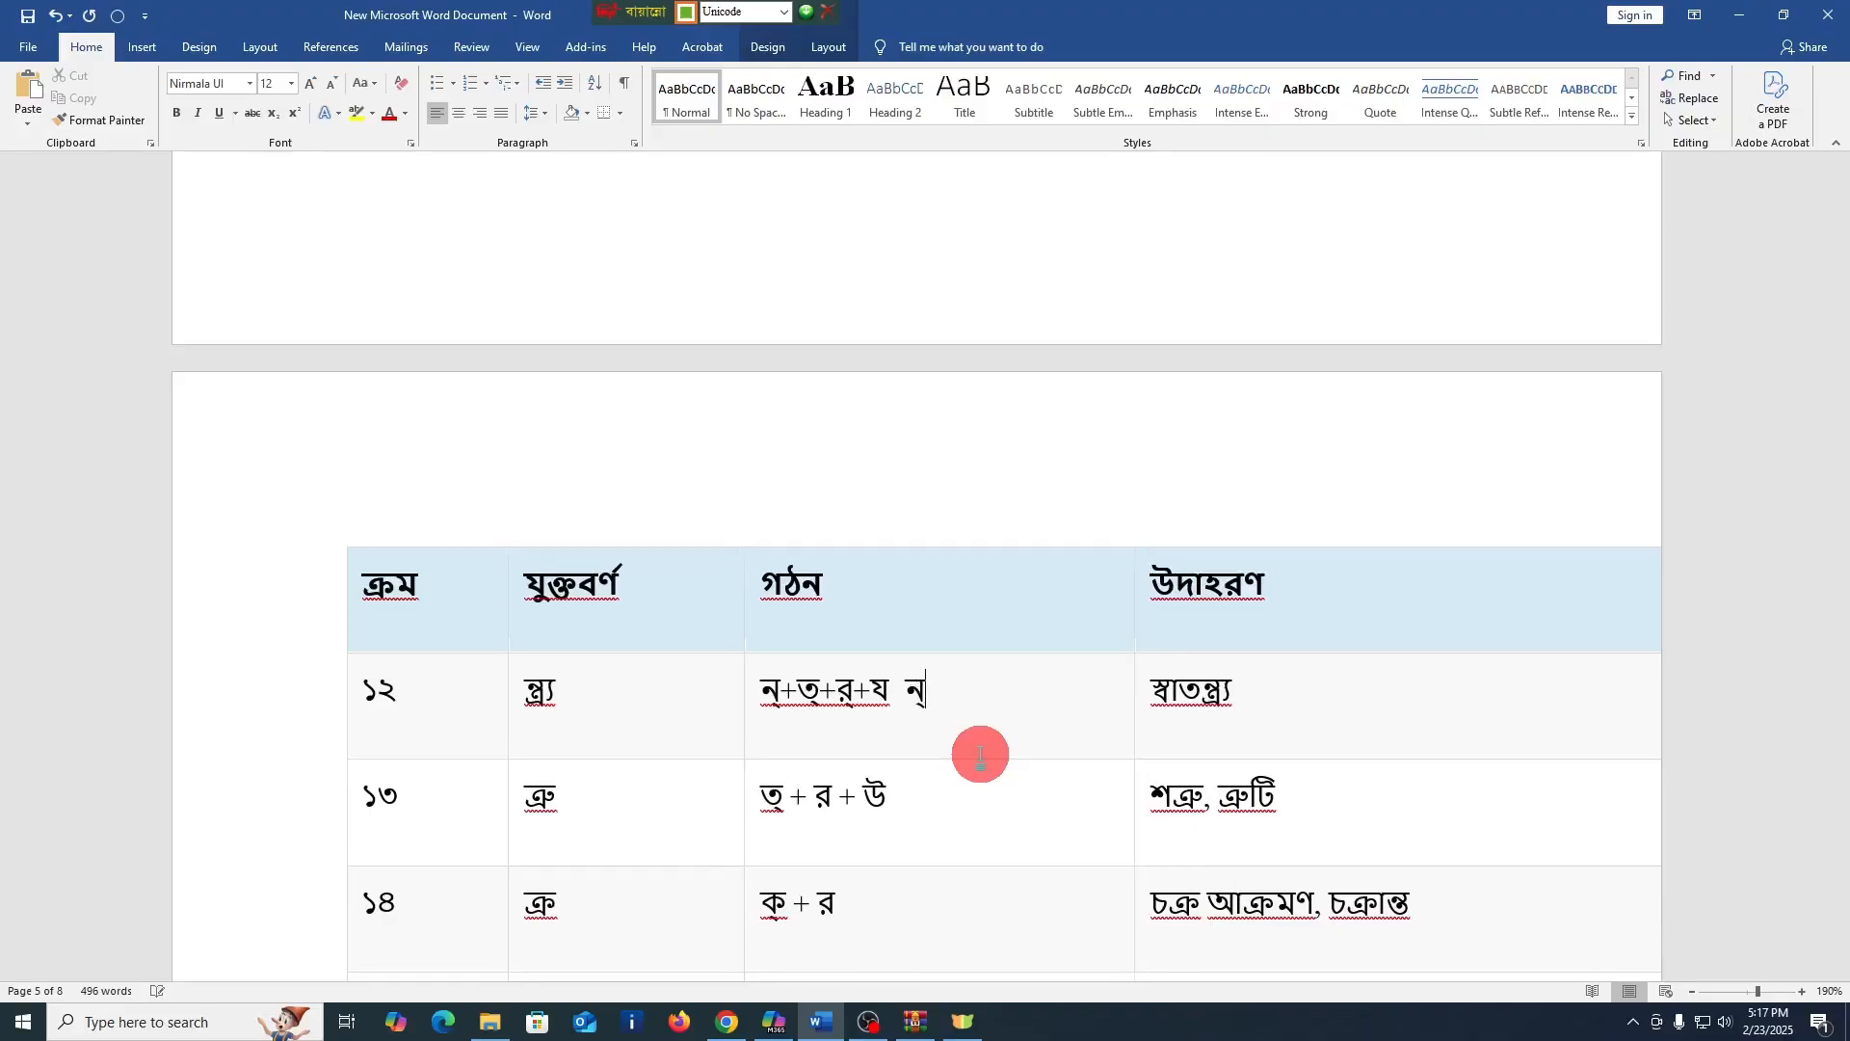
key("BackSpace")
type("ন্ত্র্")
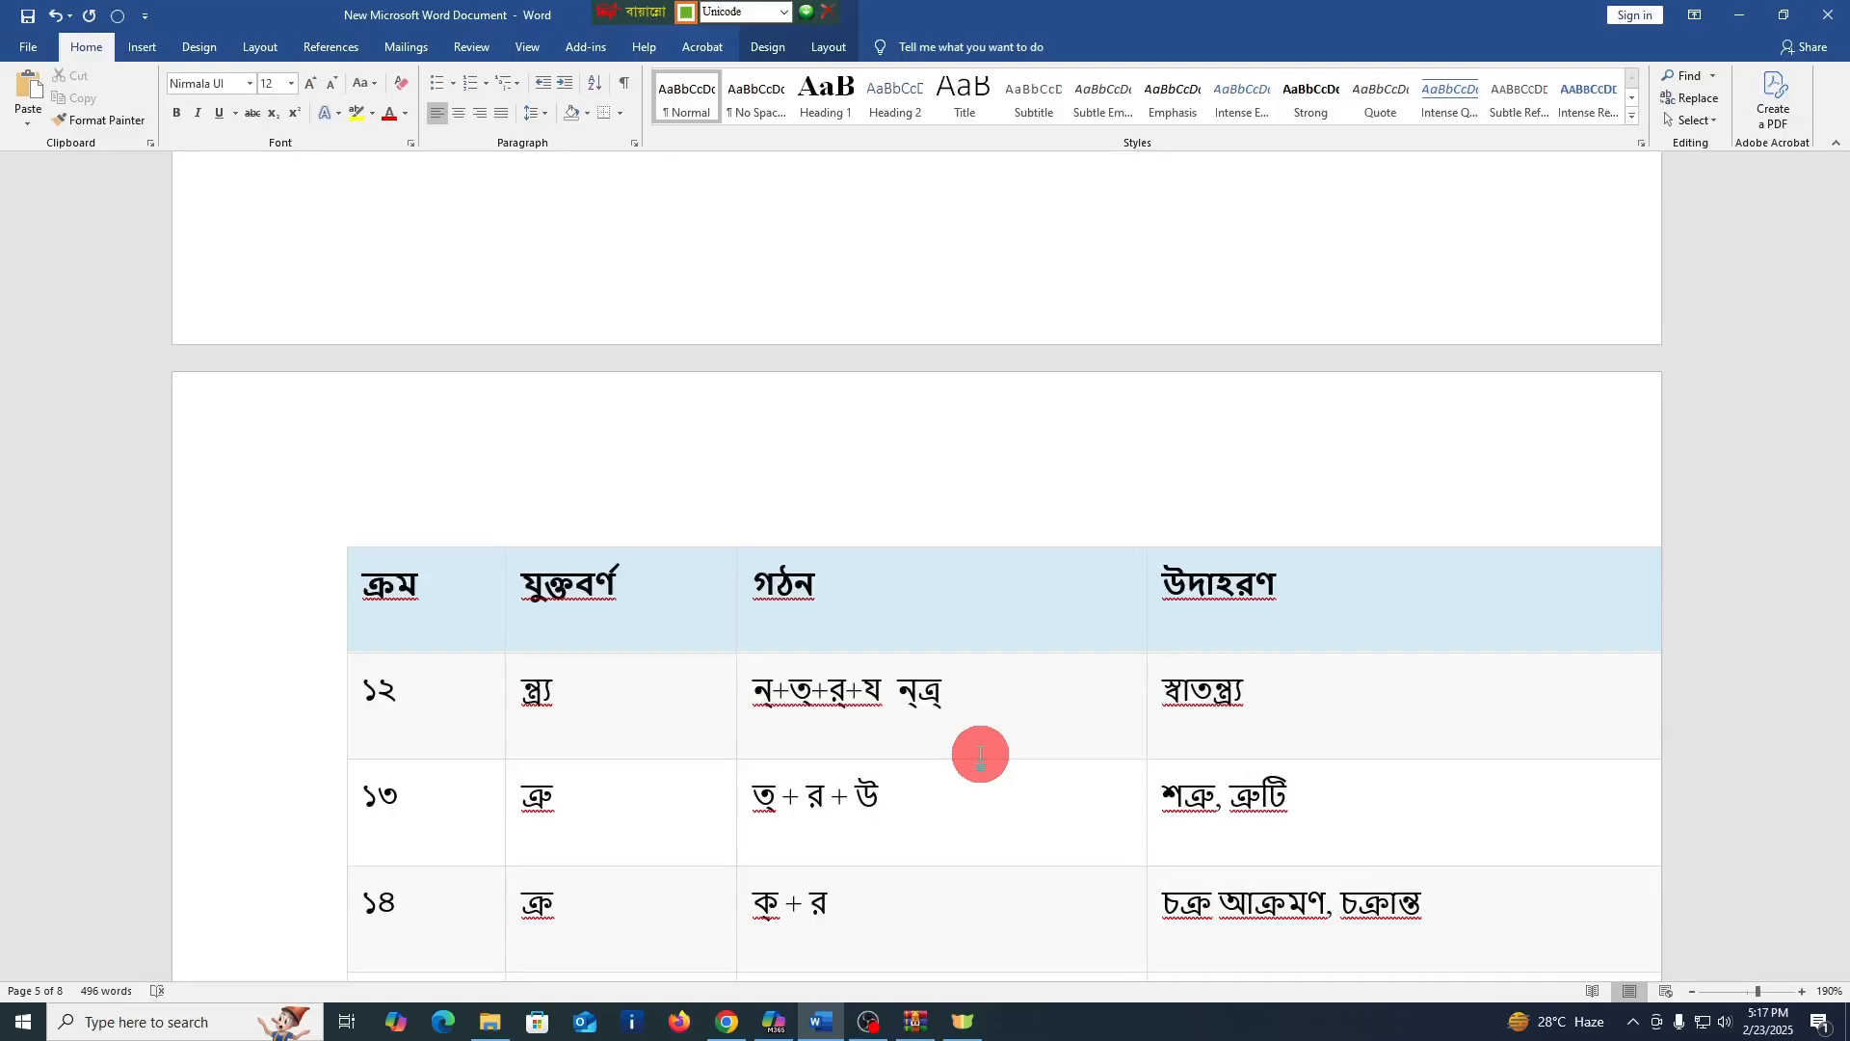
type("য")
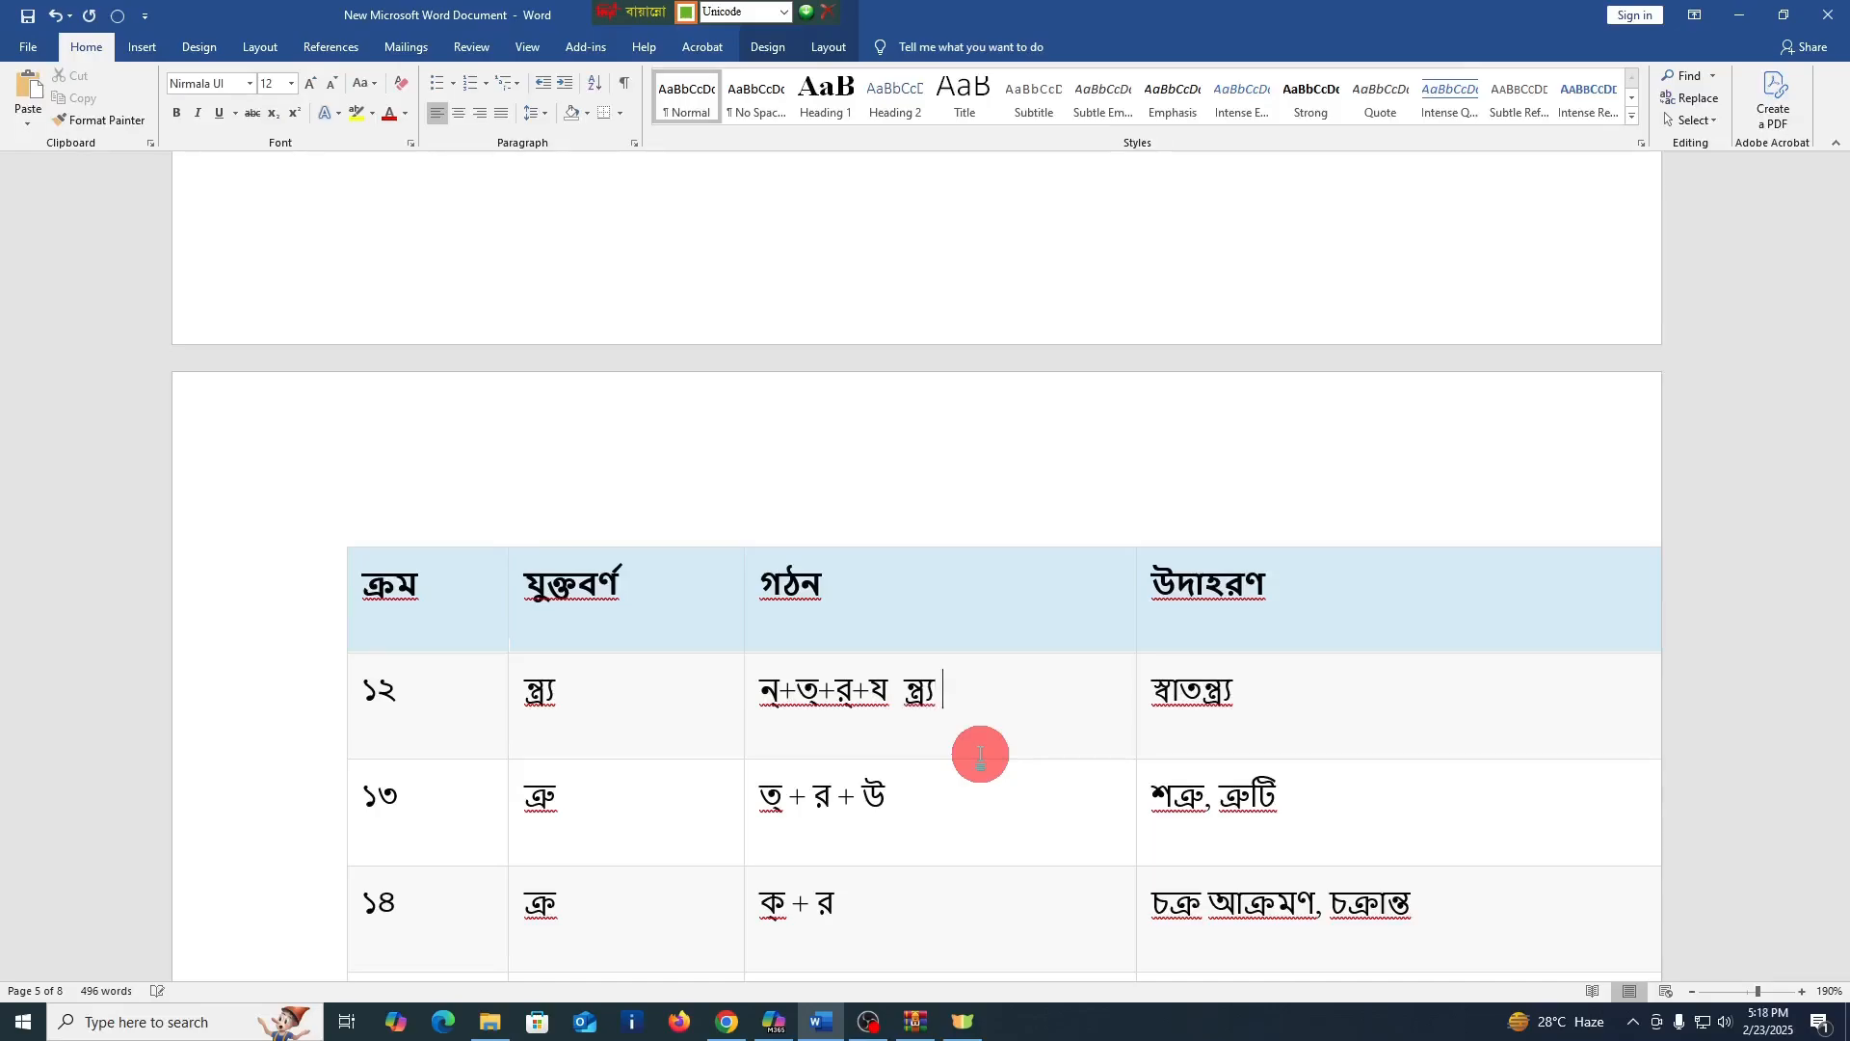
Enter the conjunct ন্ত্র্য a second time, separated by a space, in the গঠন cell of row ১২
type("ন্")
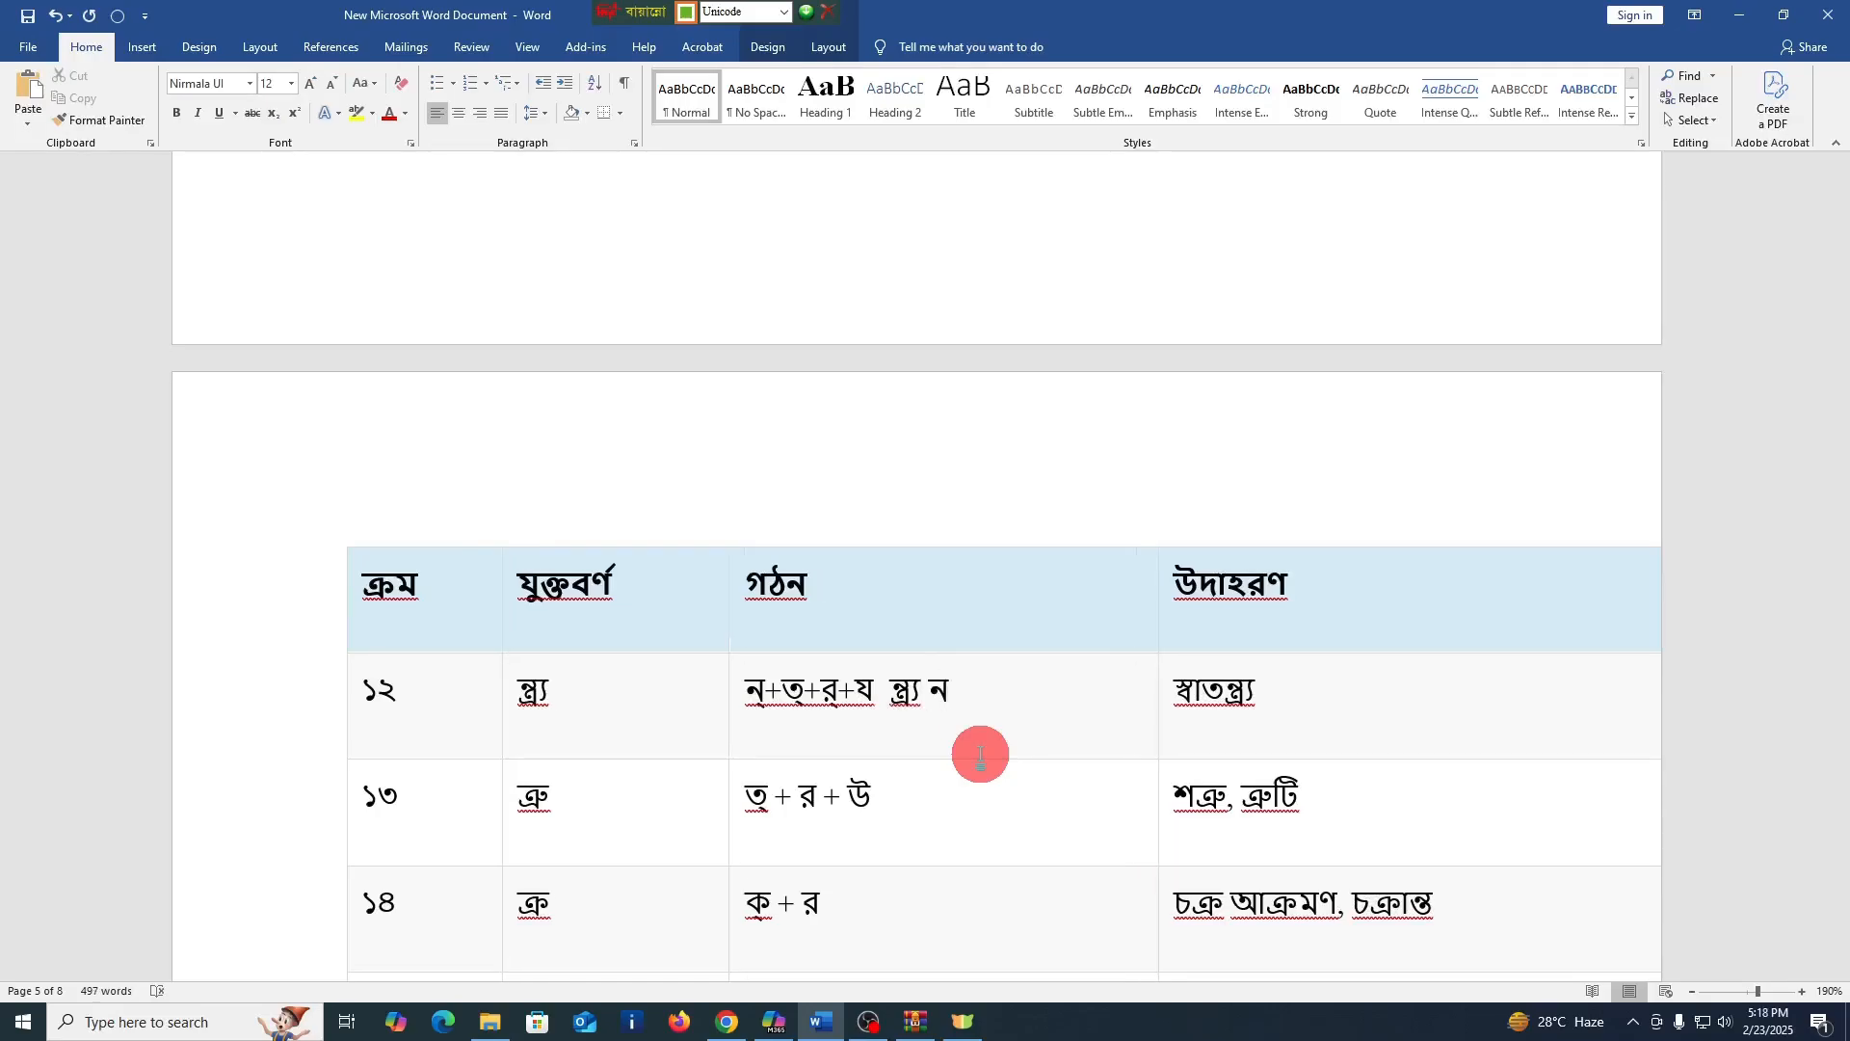
type("ত")
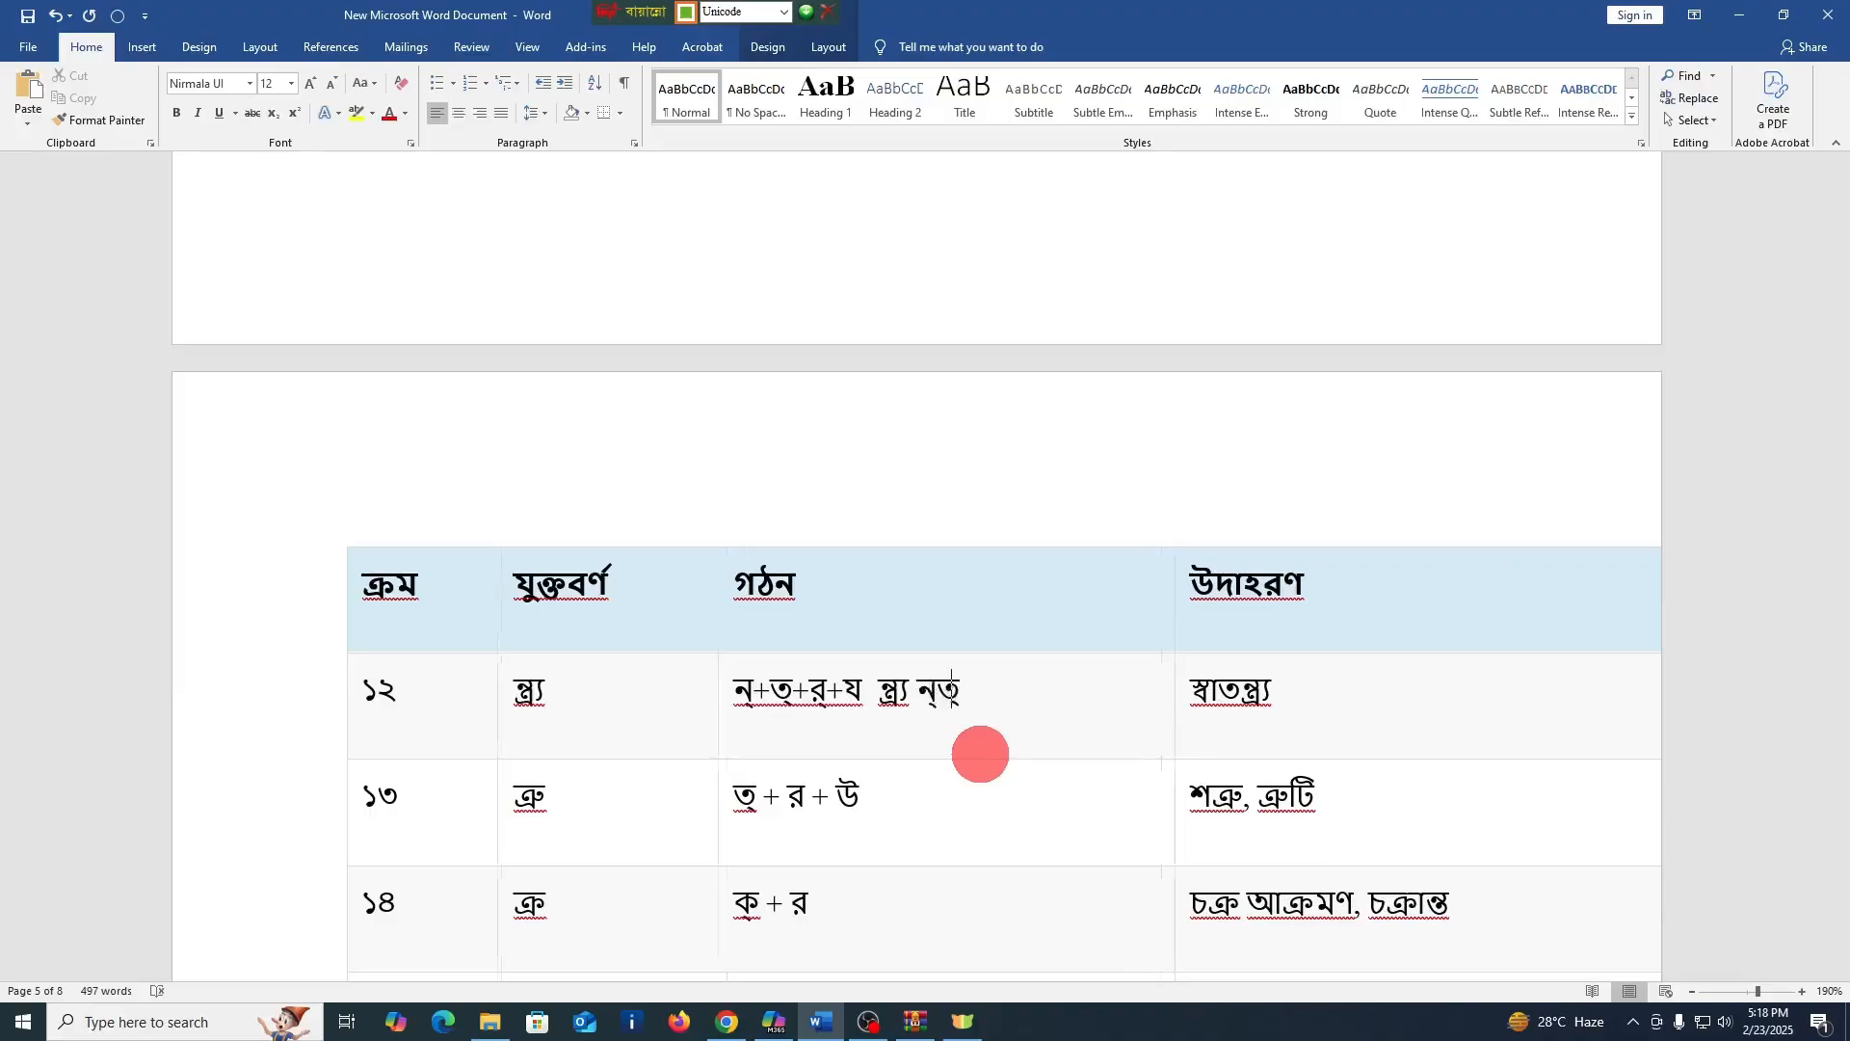
type("্র্")
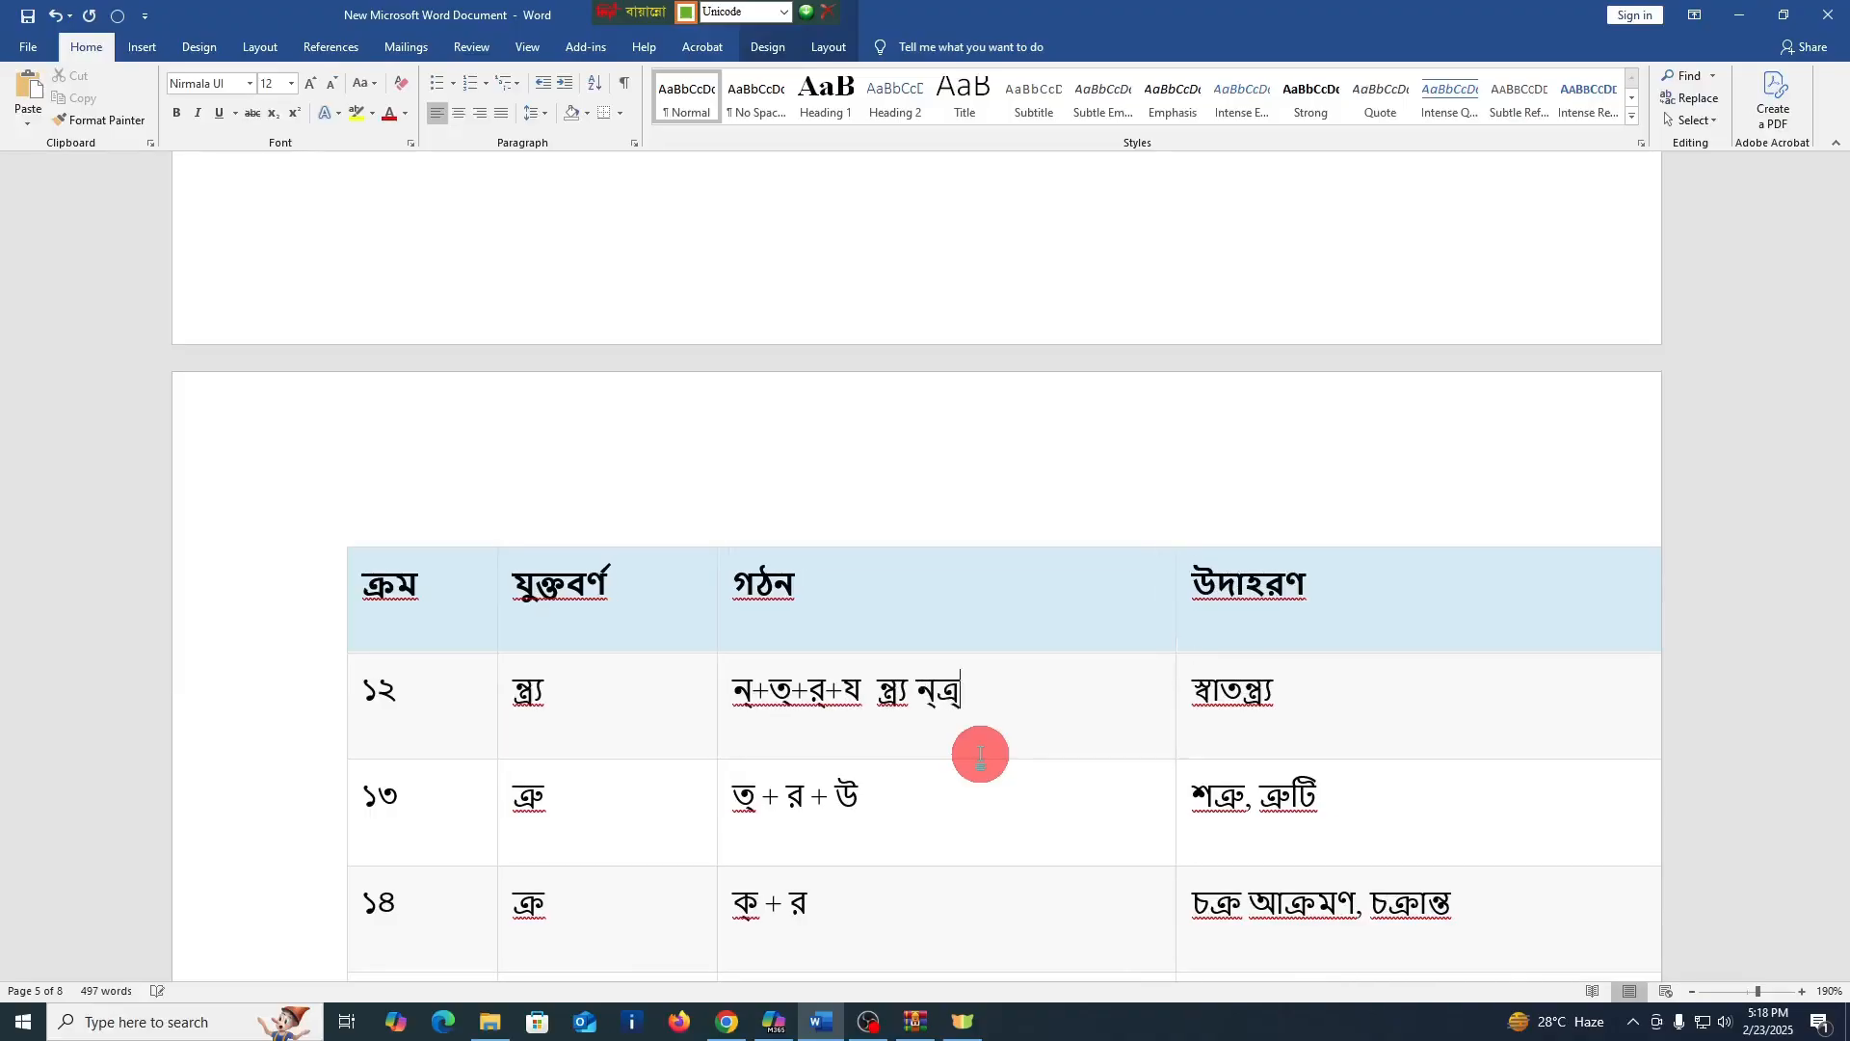
type("য")
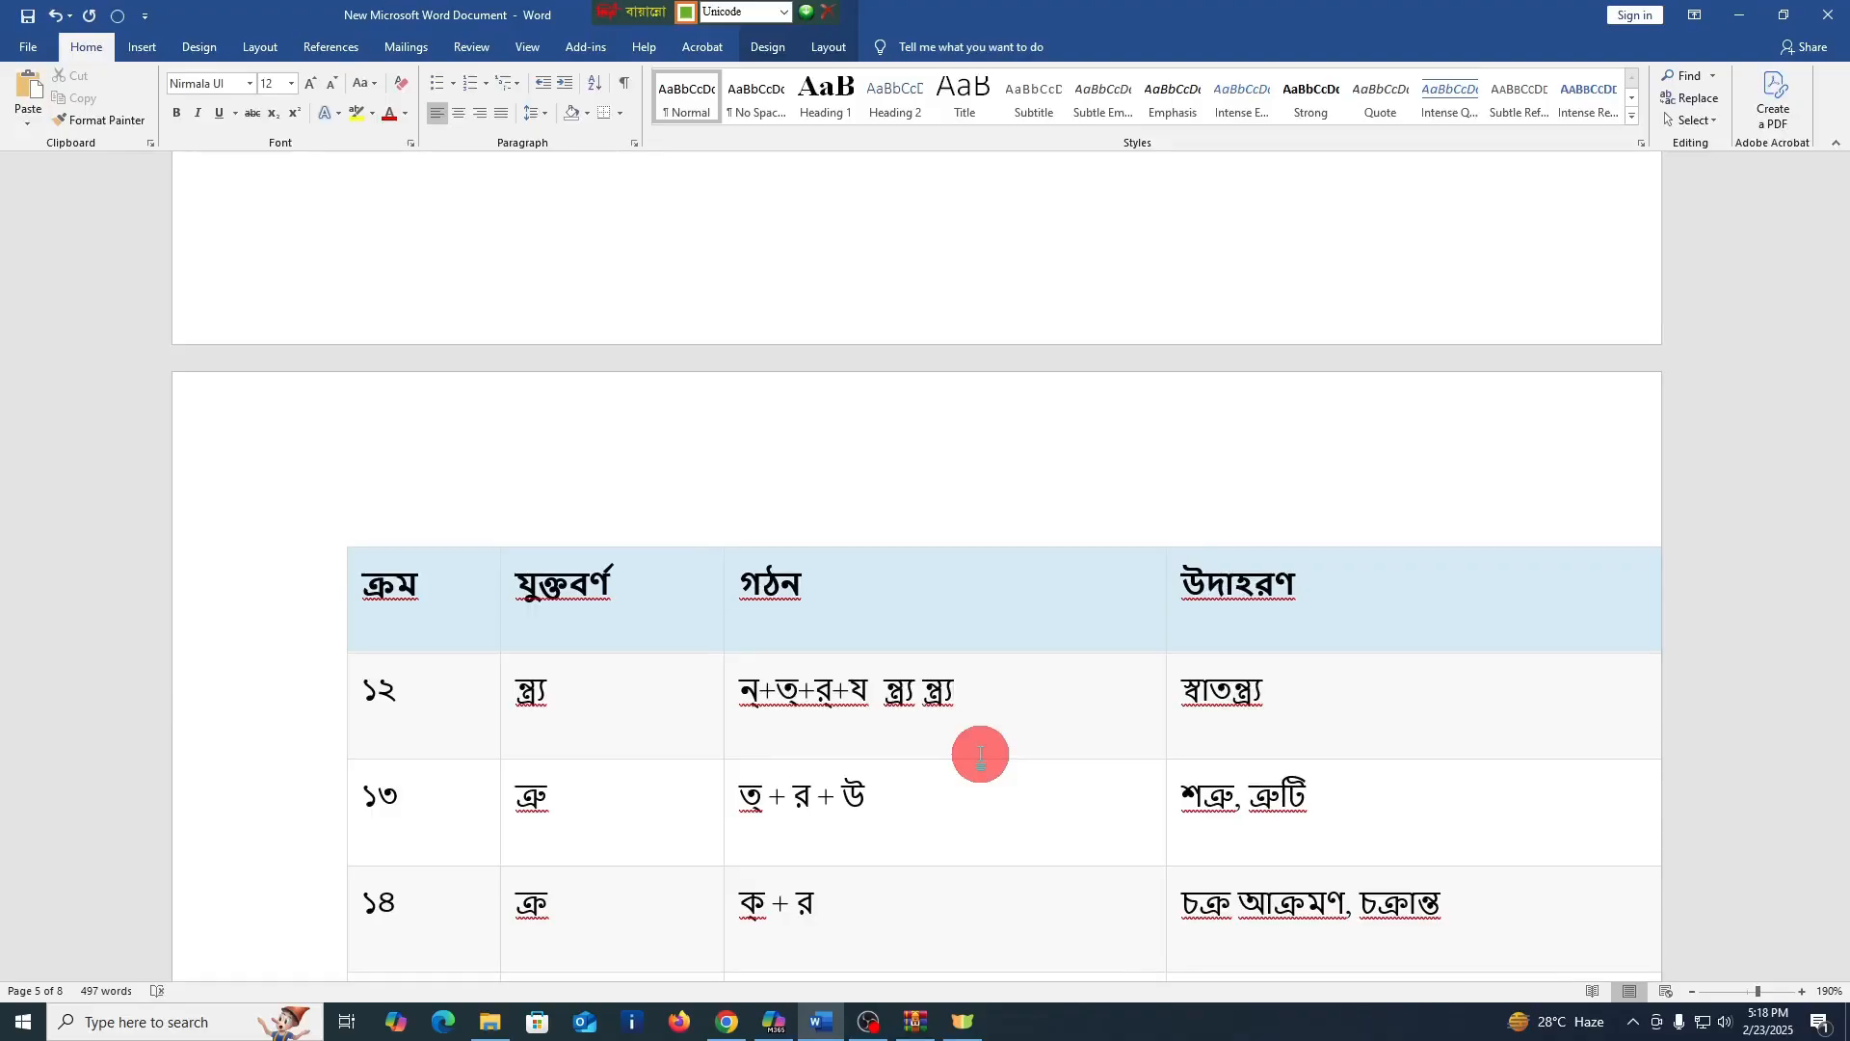
Enter ত্রু after "ত্ + র + উ" in the গঠন cell of row ১৩, using the ু sign instead of the full vowel উ
left_click(950, 818)
type("ত্")
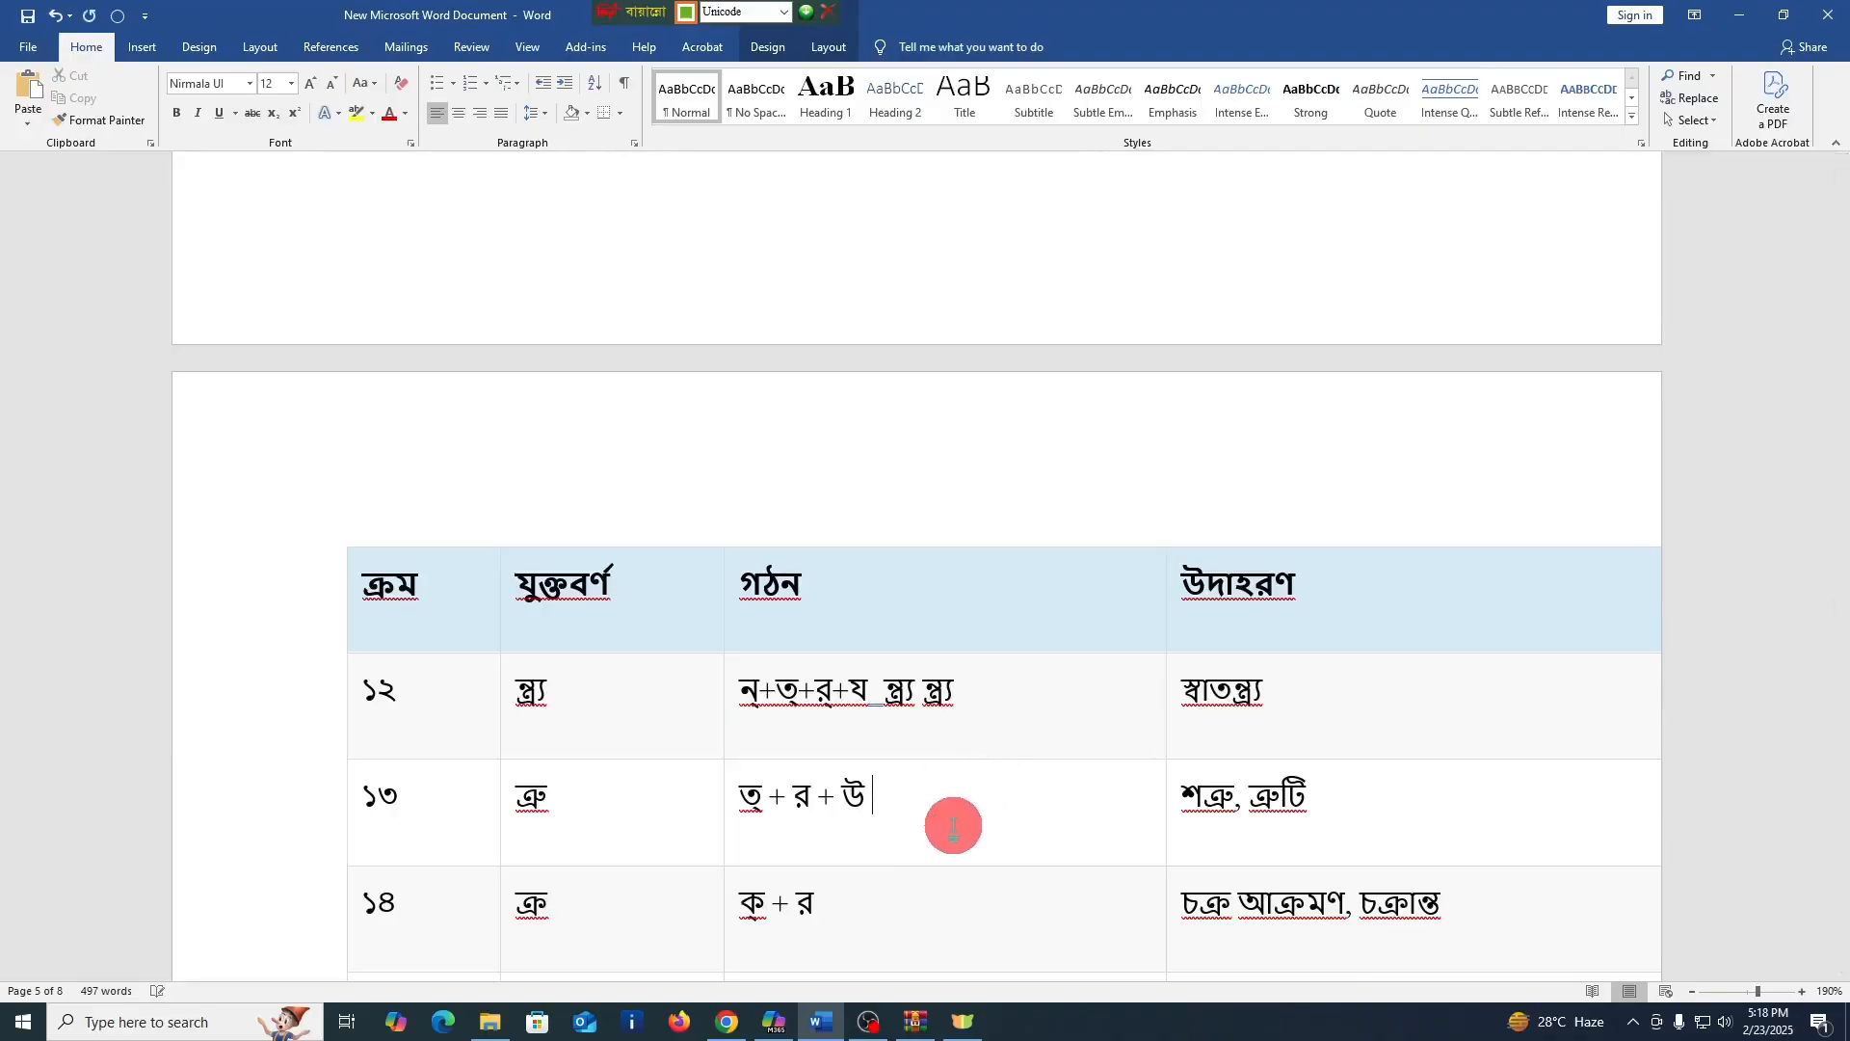
type("র")
type("্")
type("উ")
key("BackSpace")
key("BackSpace")
key("BackSpace")
key("BackSpace")
type("ত্রু ত্রু")
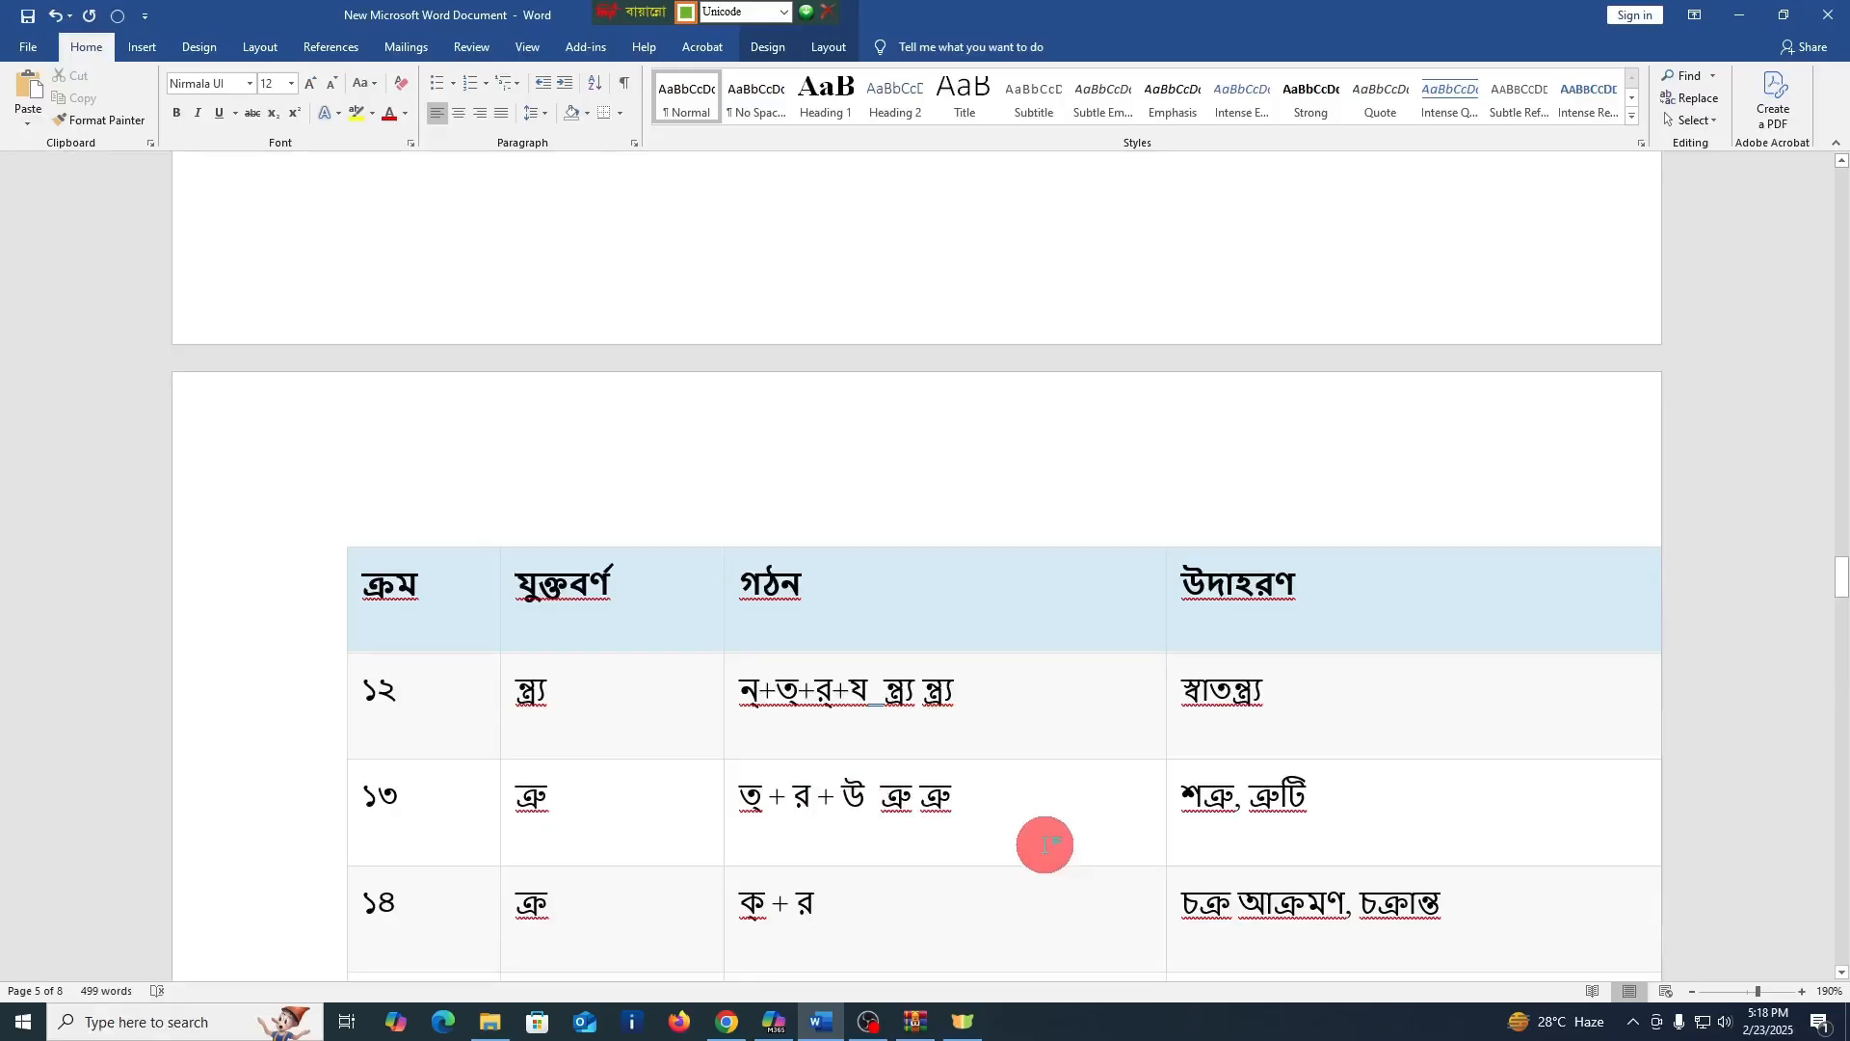
Enter ত্রু two more times, separated by spaces, in the গঠন cell of row ১৩
type("ত্র")
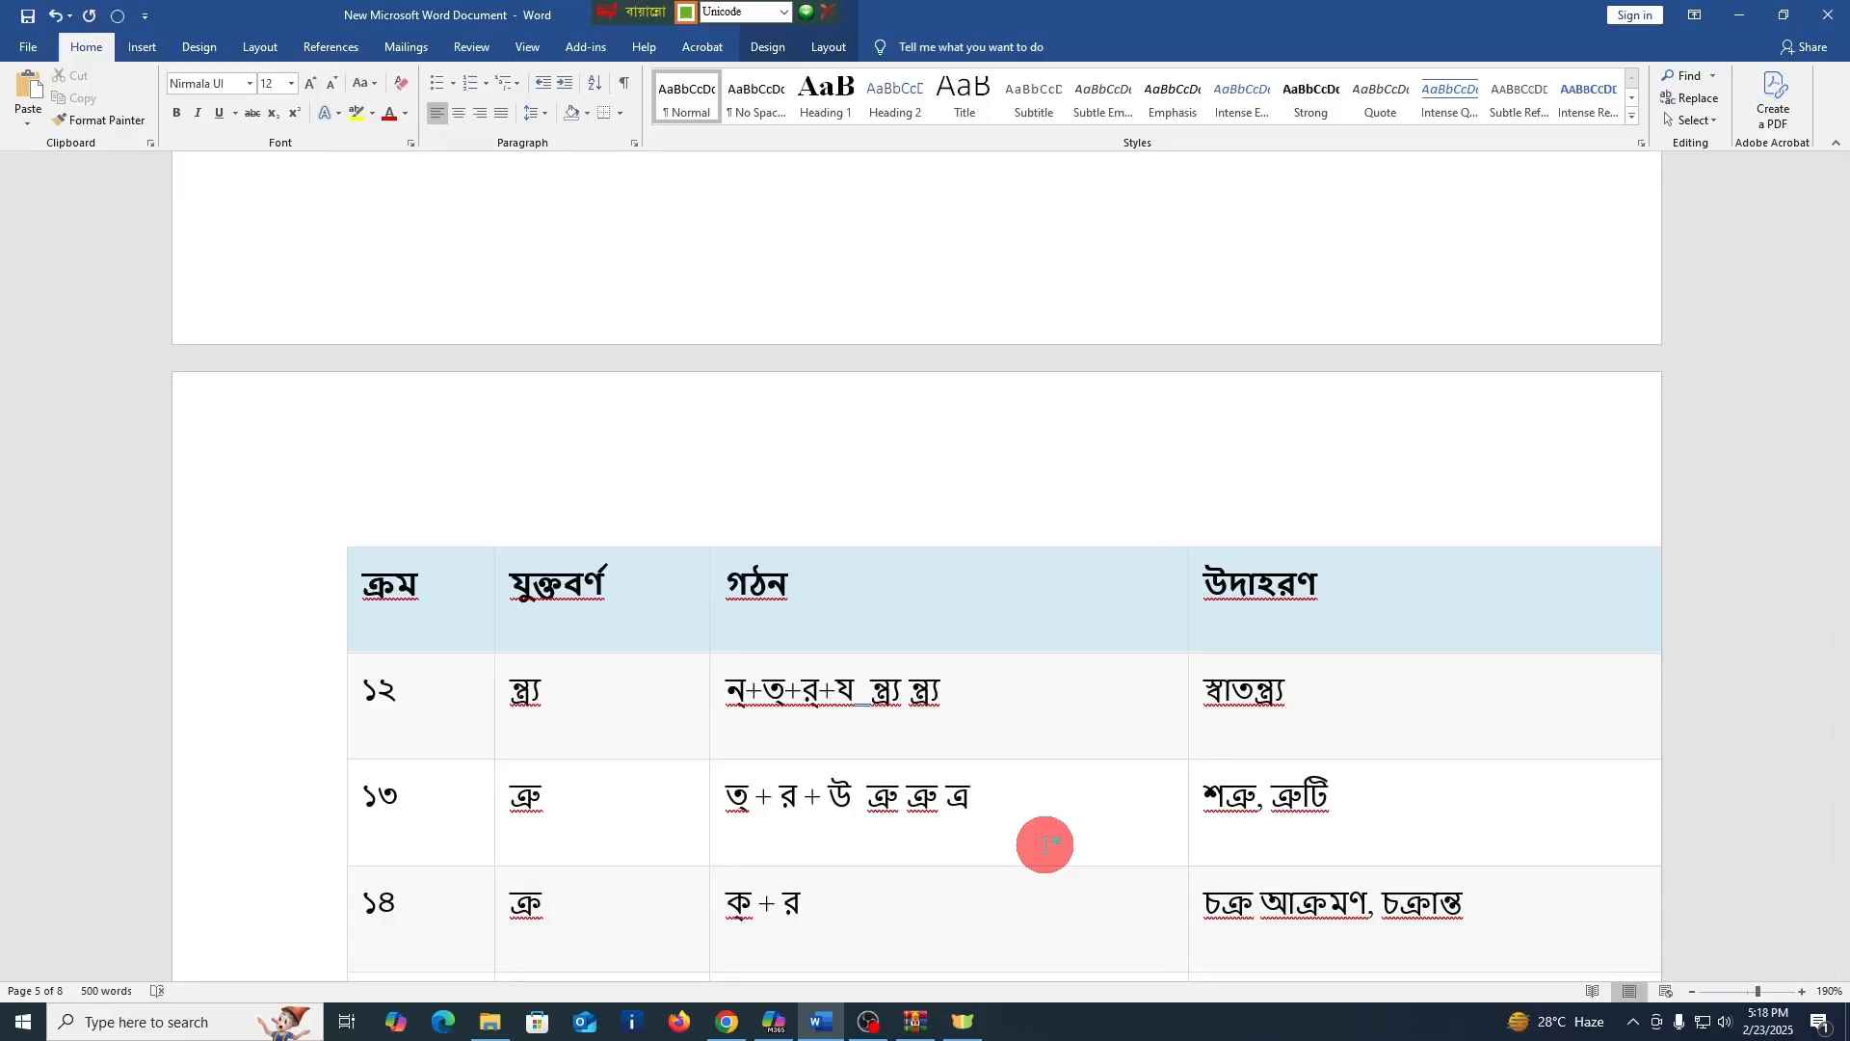
type("ু")
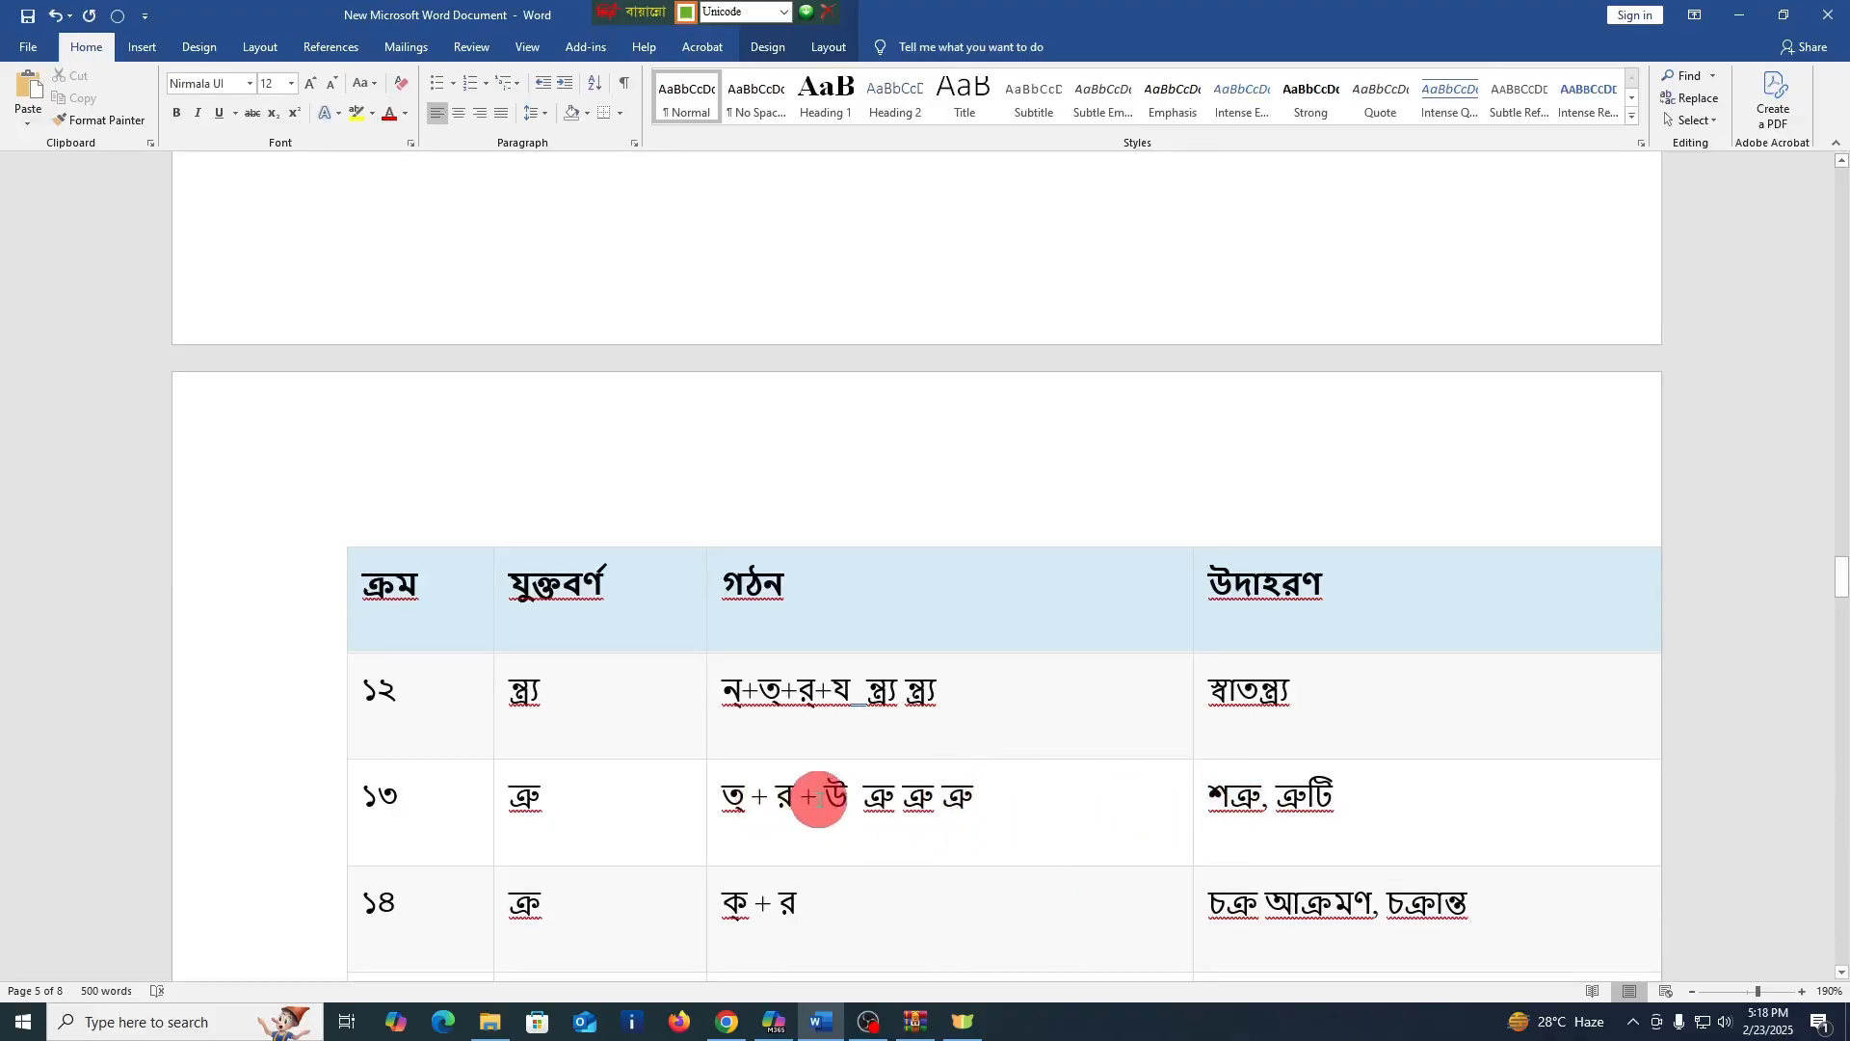
Enter the conjunct ক্র twice, separated by a space, after "ক্ + র" in the গঠন cell of row ১৪
scroll(993, 800, "down", 2)
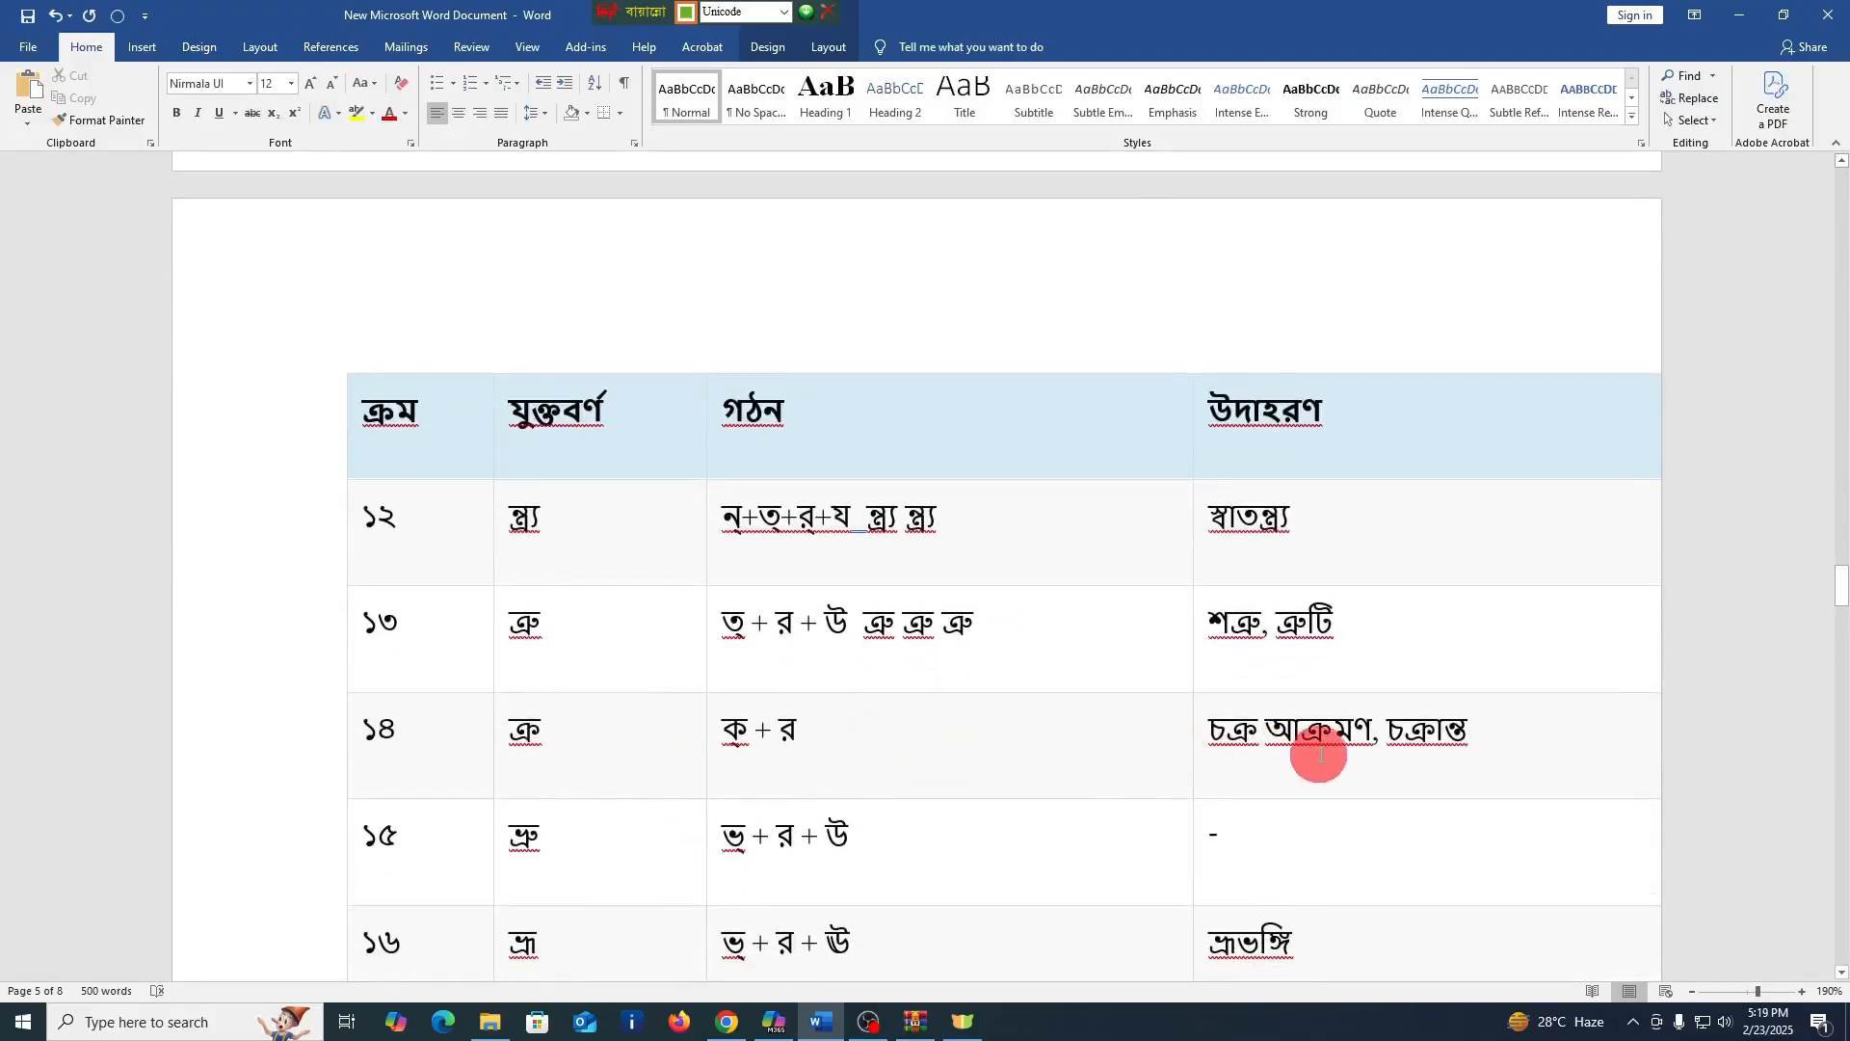
left_click(881, 750)
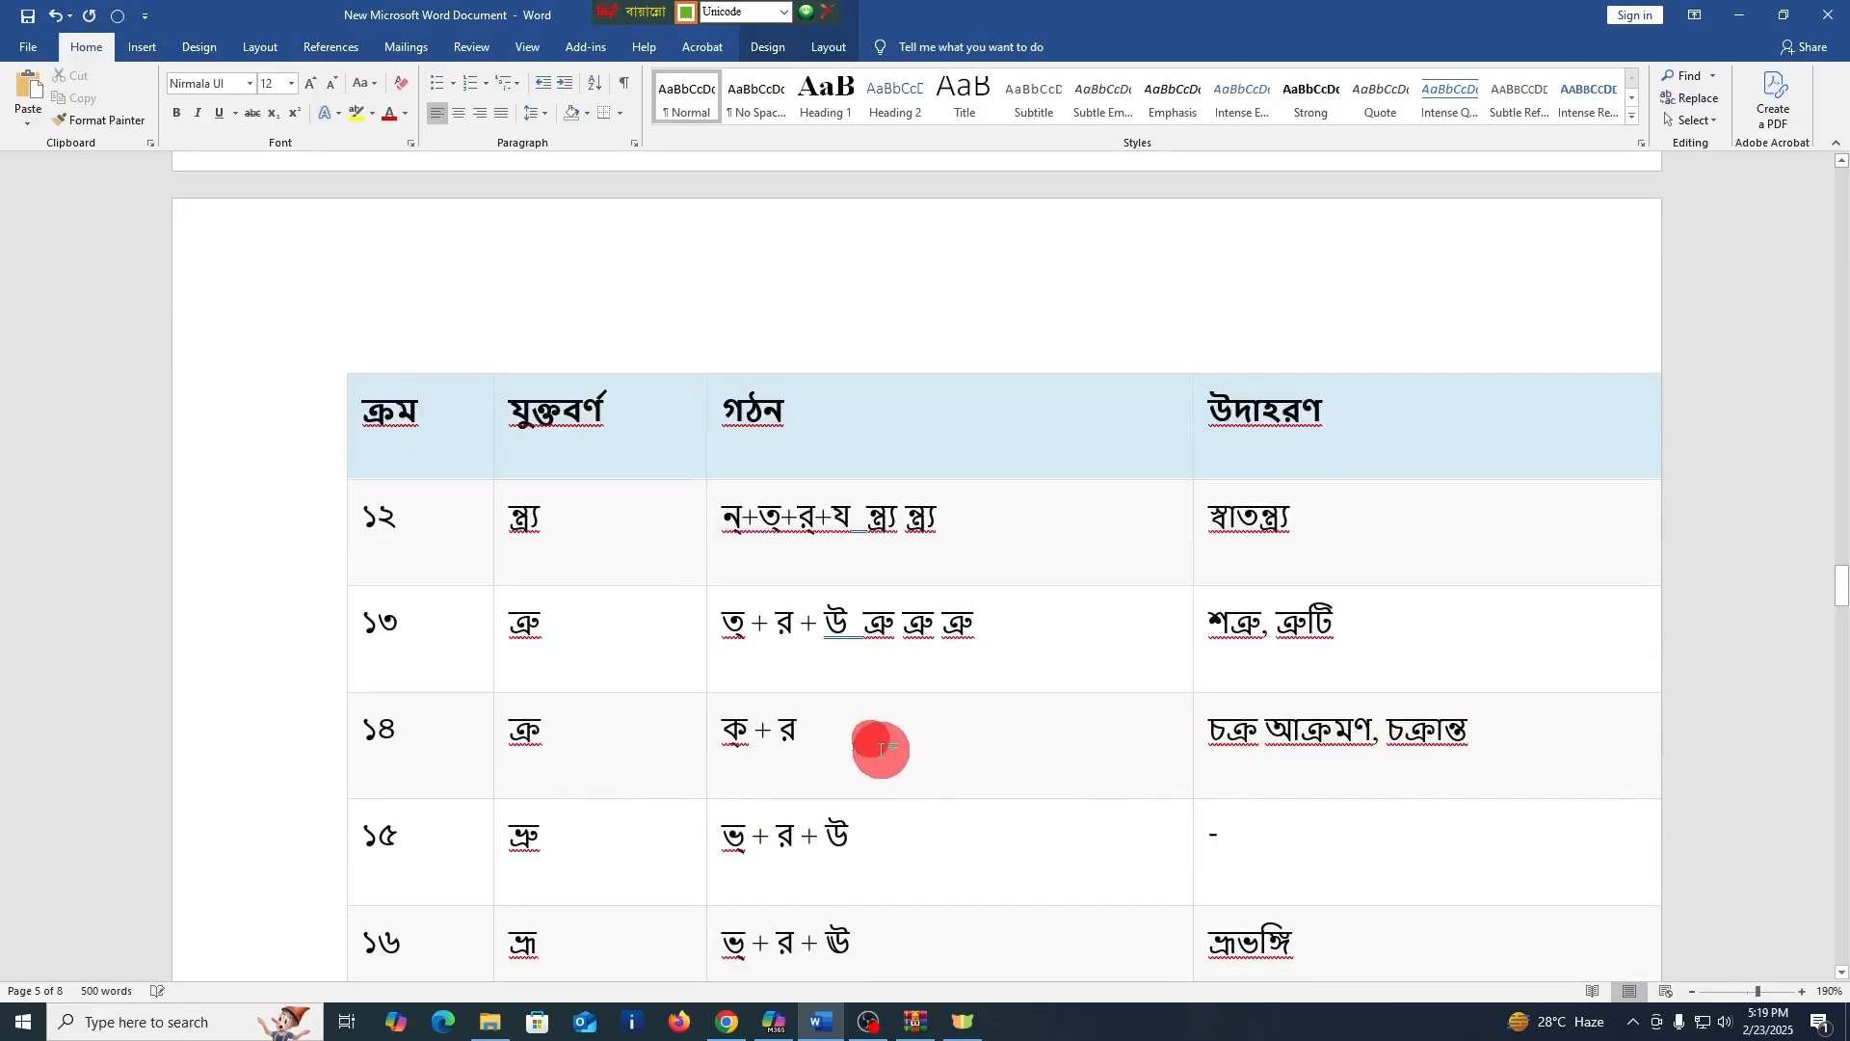
type("ক্র")
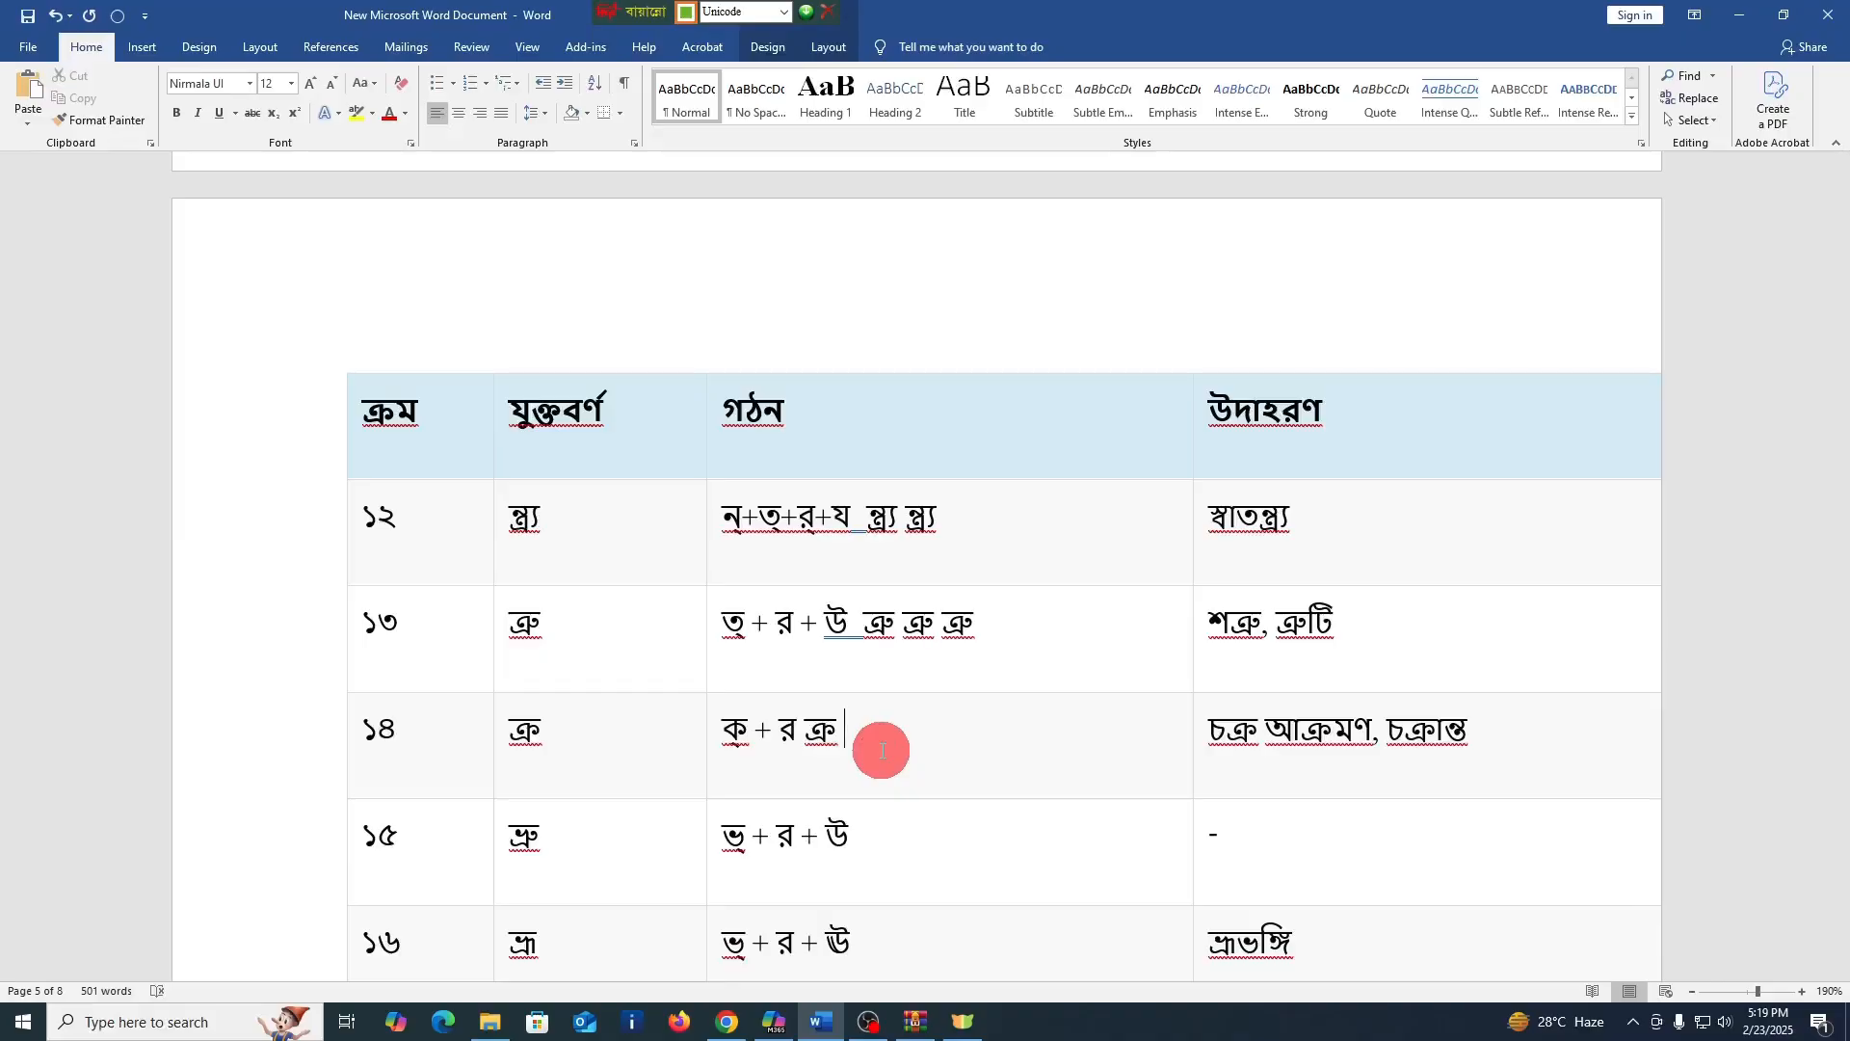
type(" ক্র")
Enter ভ্রু after "ভ্ + র + উ" in the গঠন cell of row ১৫, using the vowel sign instead of the full vowel উ
scroll(882, 751, "down", 3)
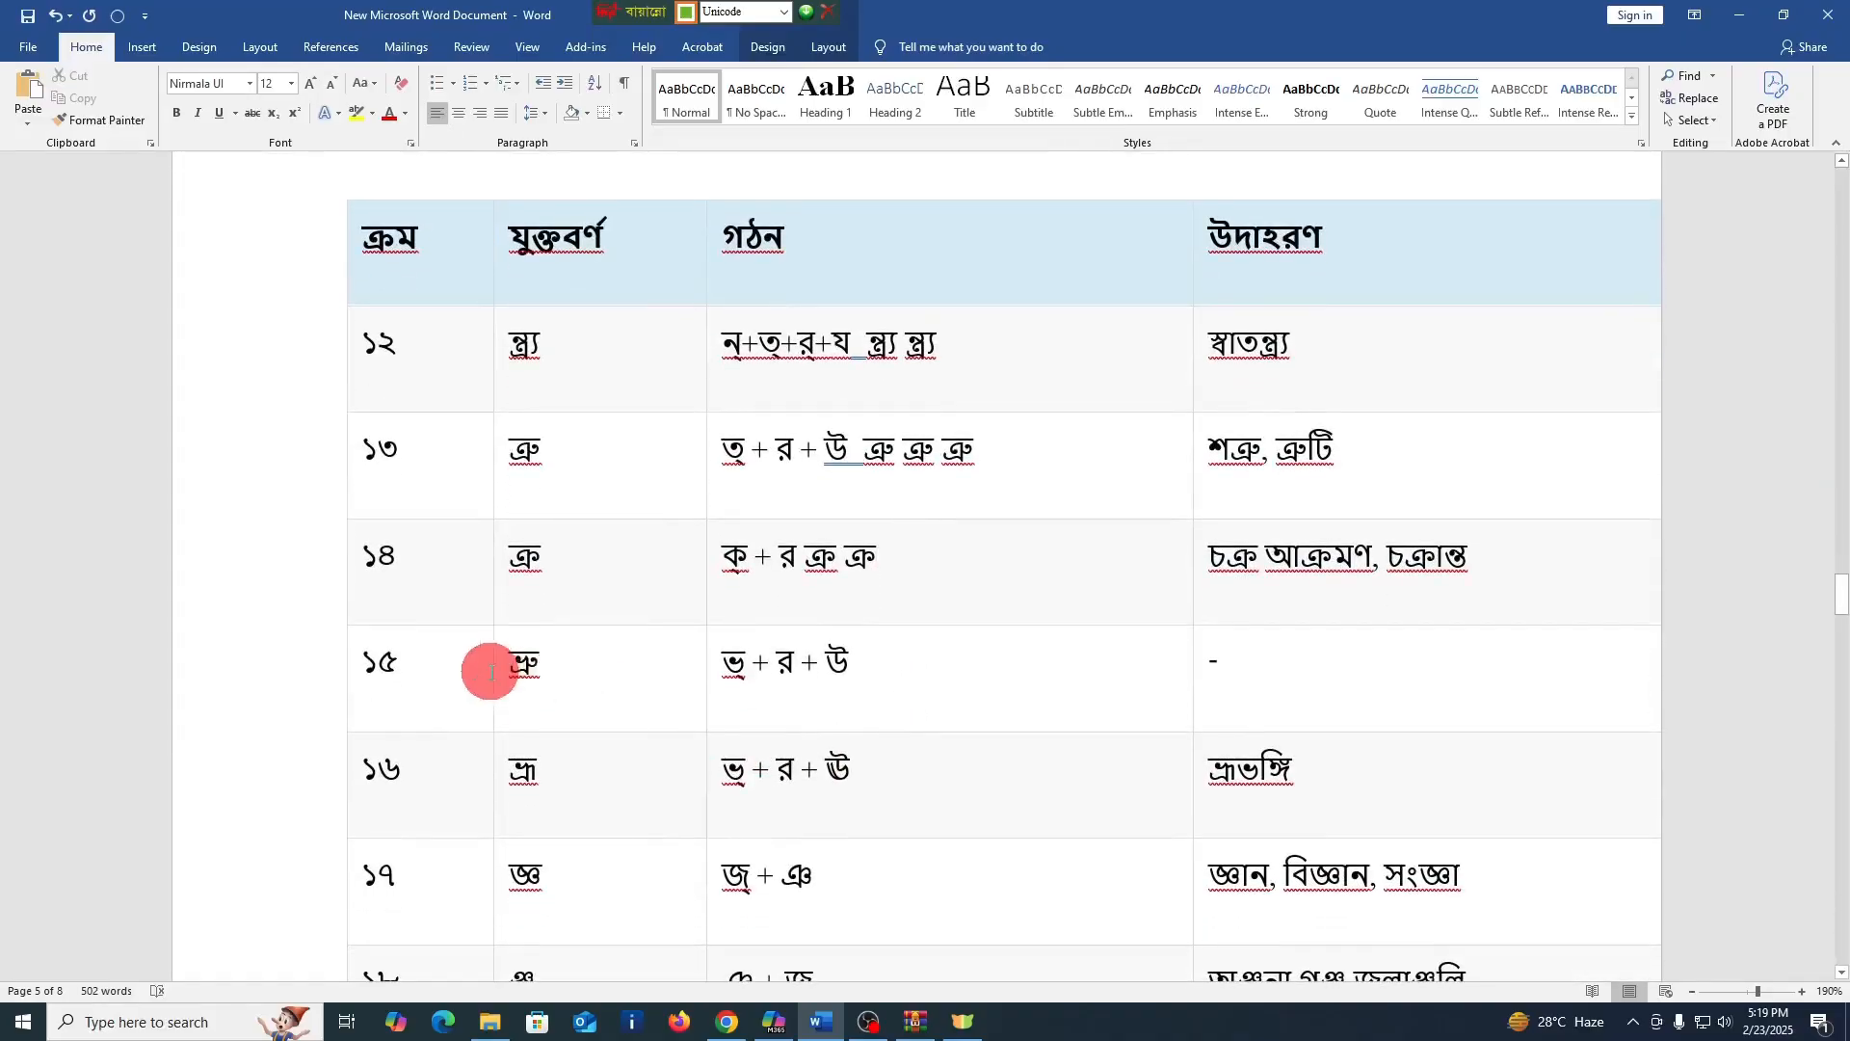
left_click(937, 673)
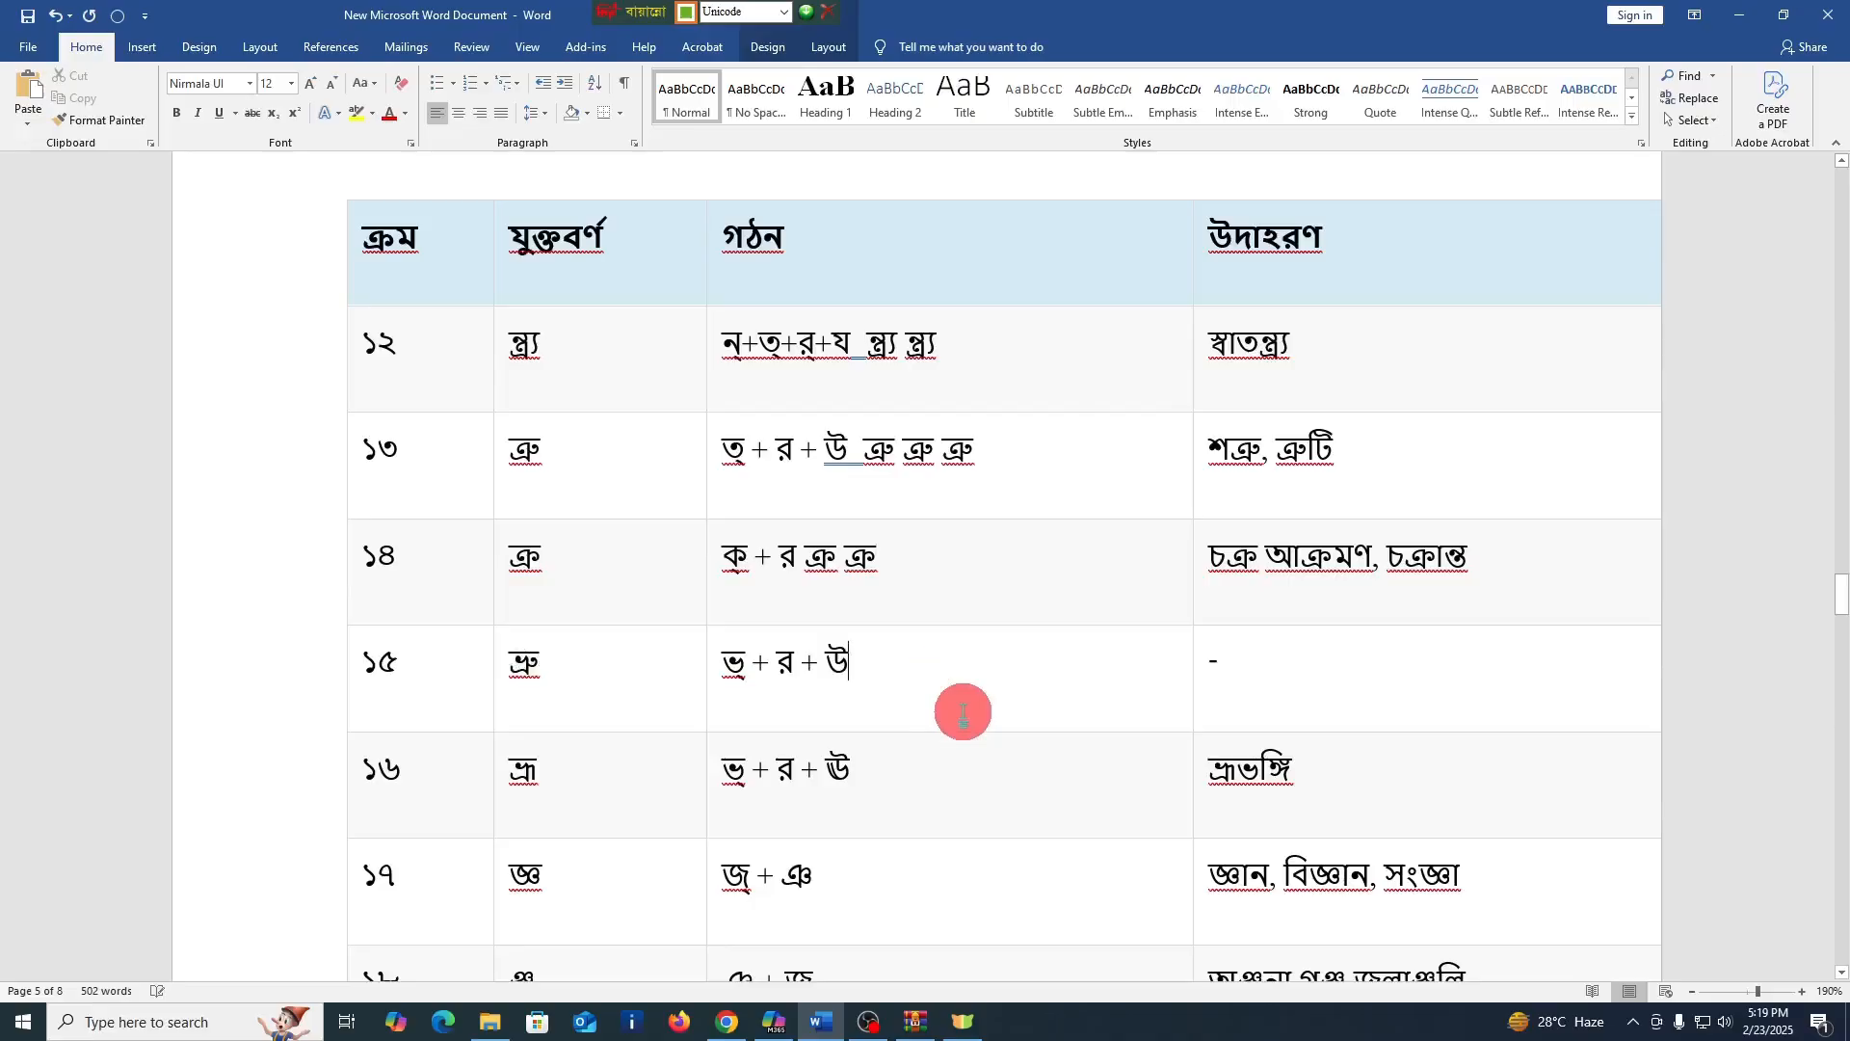
type("ভ্")
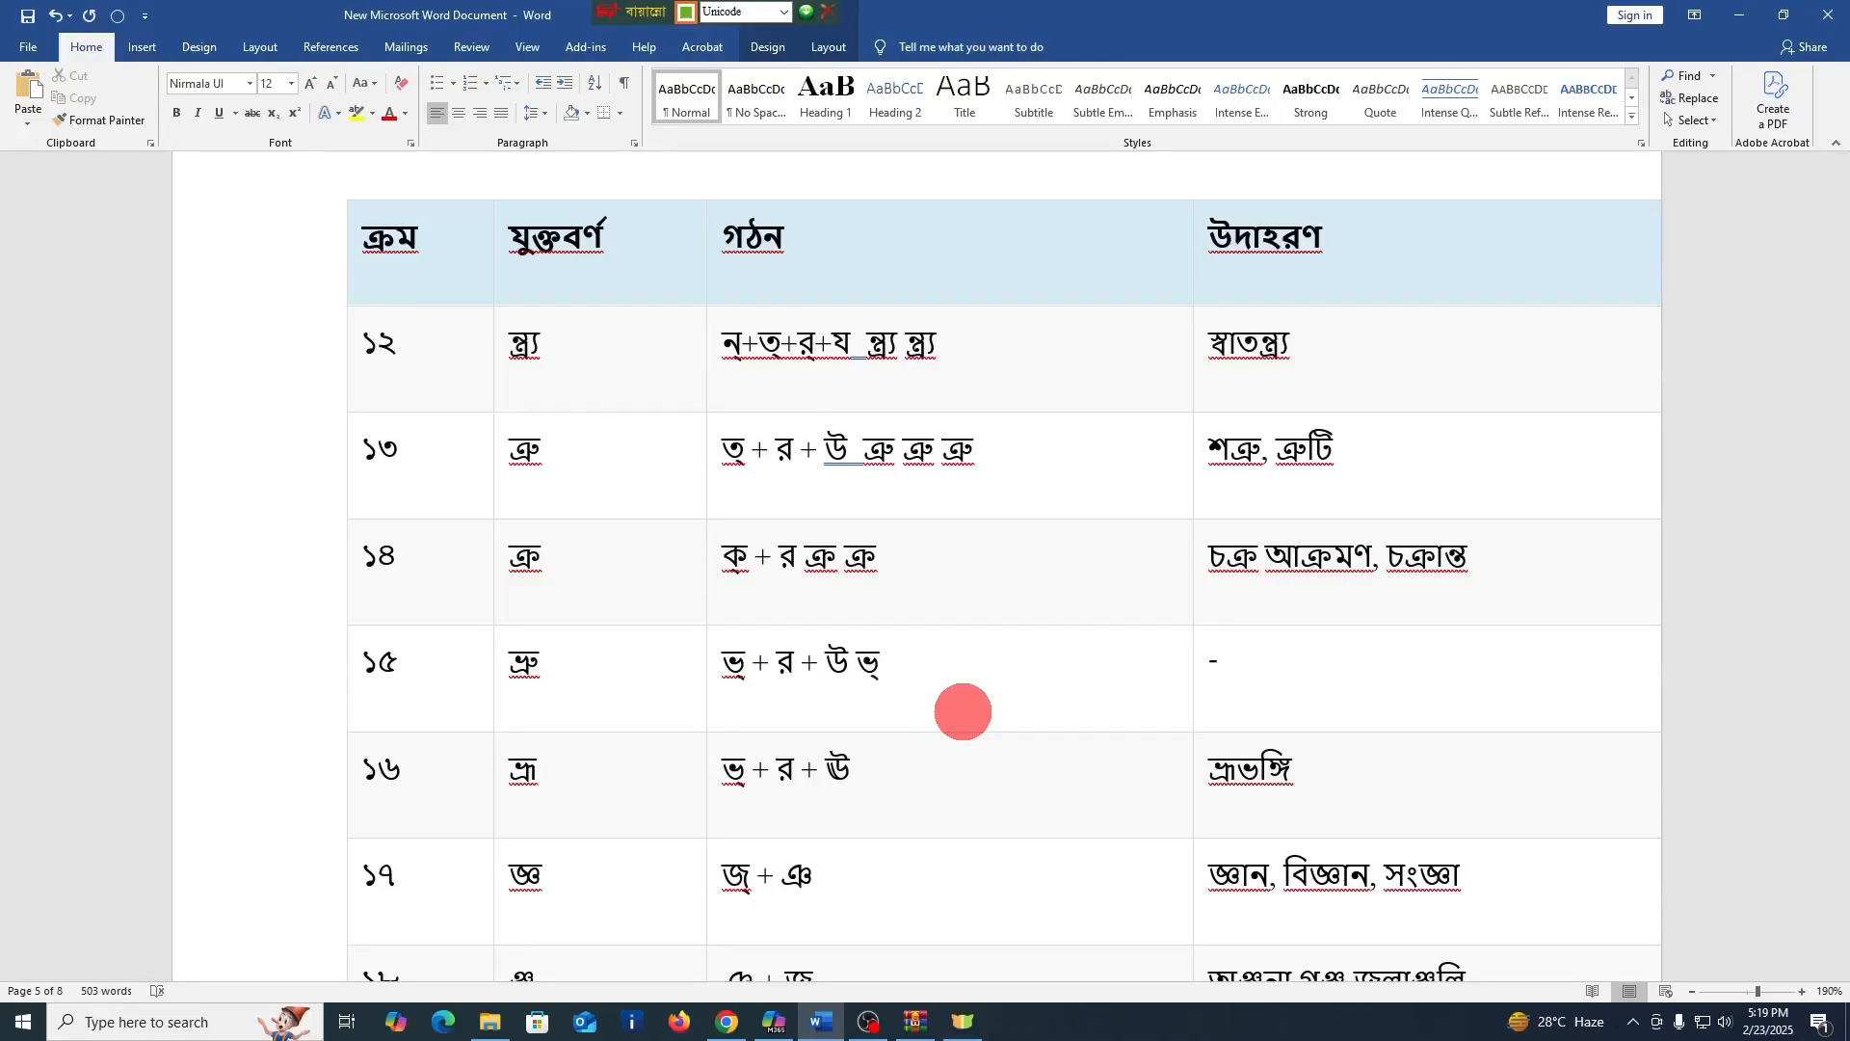
key("BackSpace")
type("ভ্র")
type("উ")
key("BackSpace")
key("BackSpace")
key("BackSpace")
type("ভ্রু")
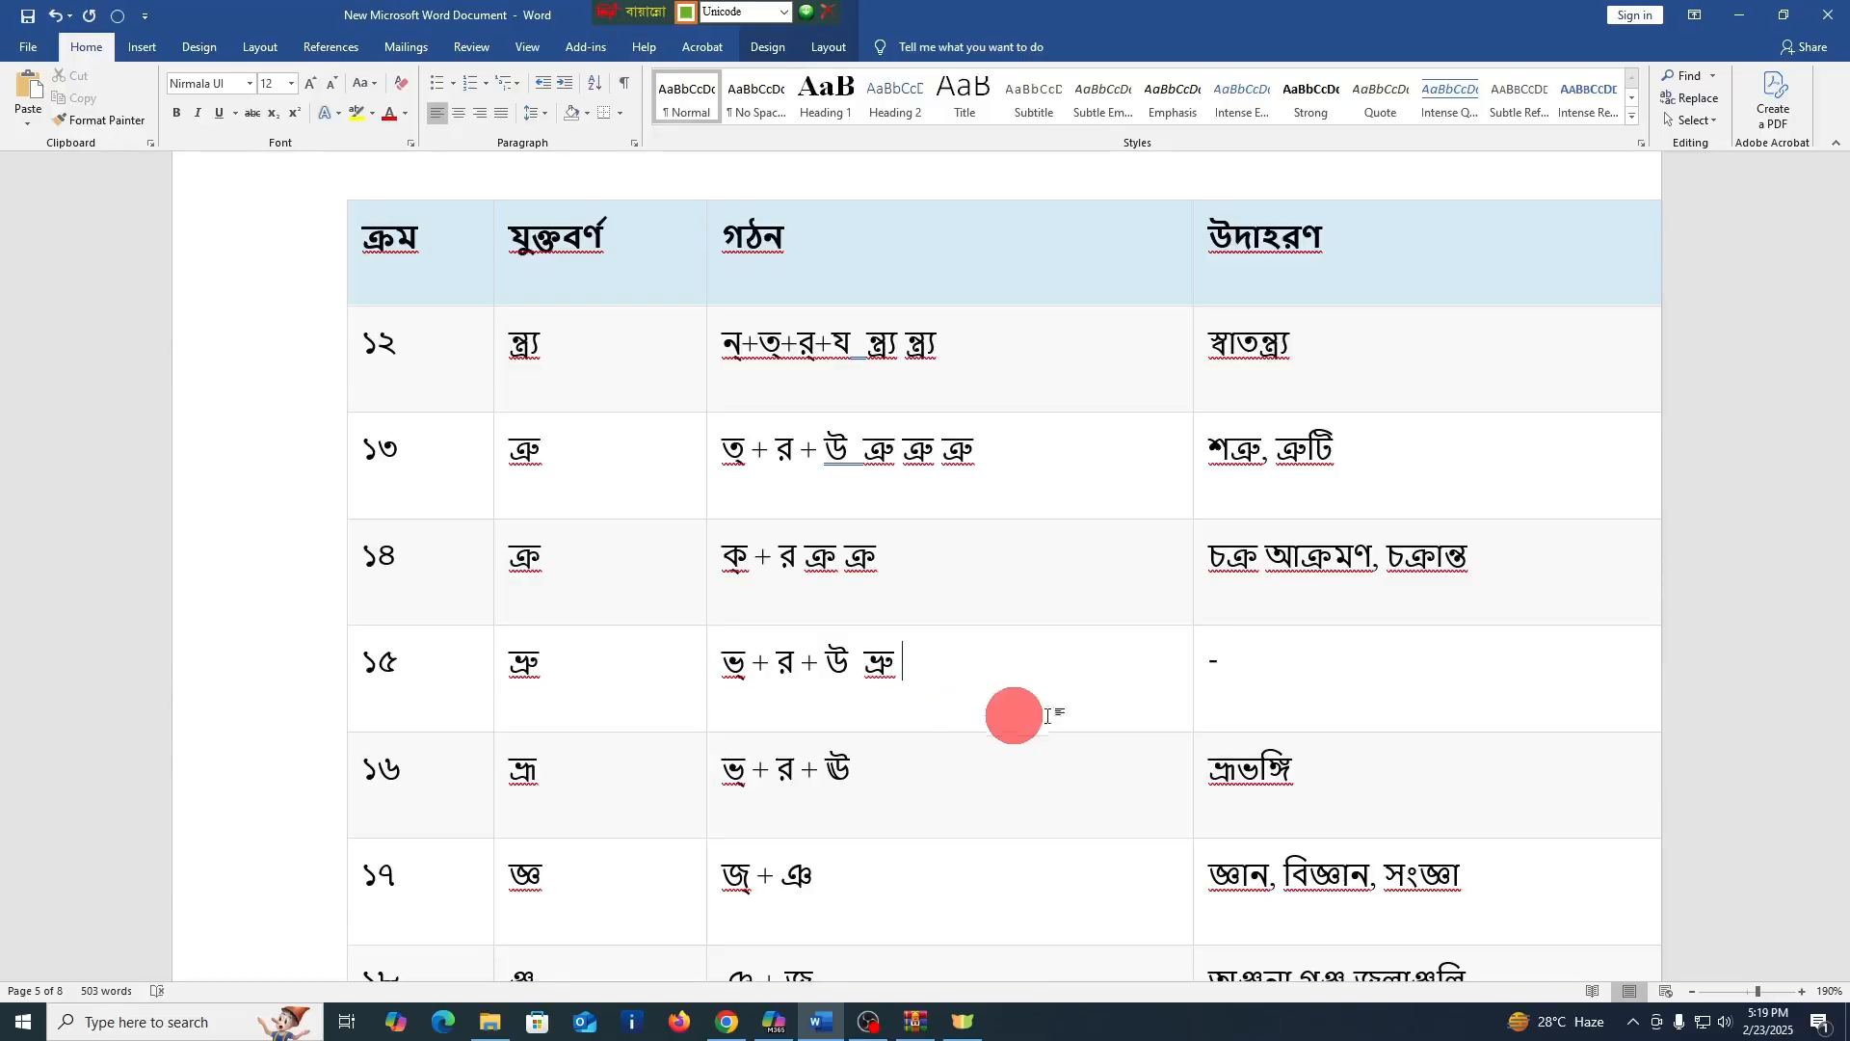
Enter ভ্রূ twice, separated by a space, after "ভ্ + র + ঊ" in the গঠন cell of row ১৬
left_click(927, 809)
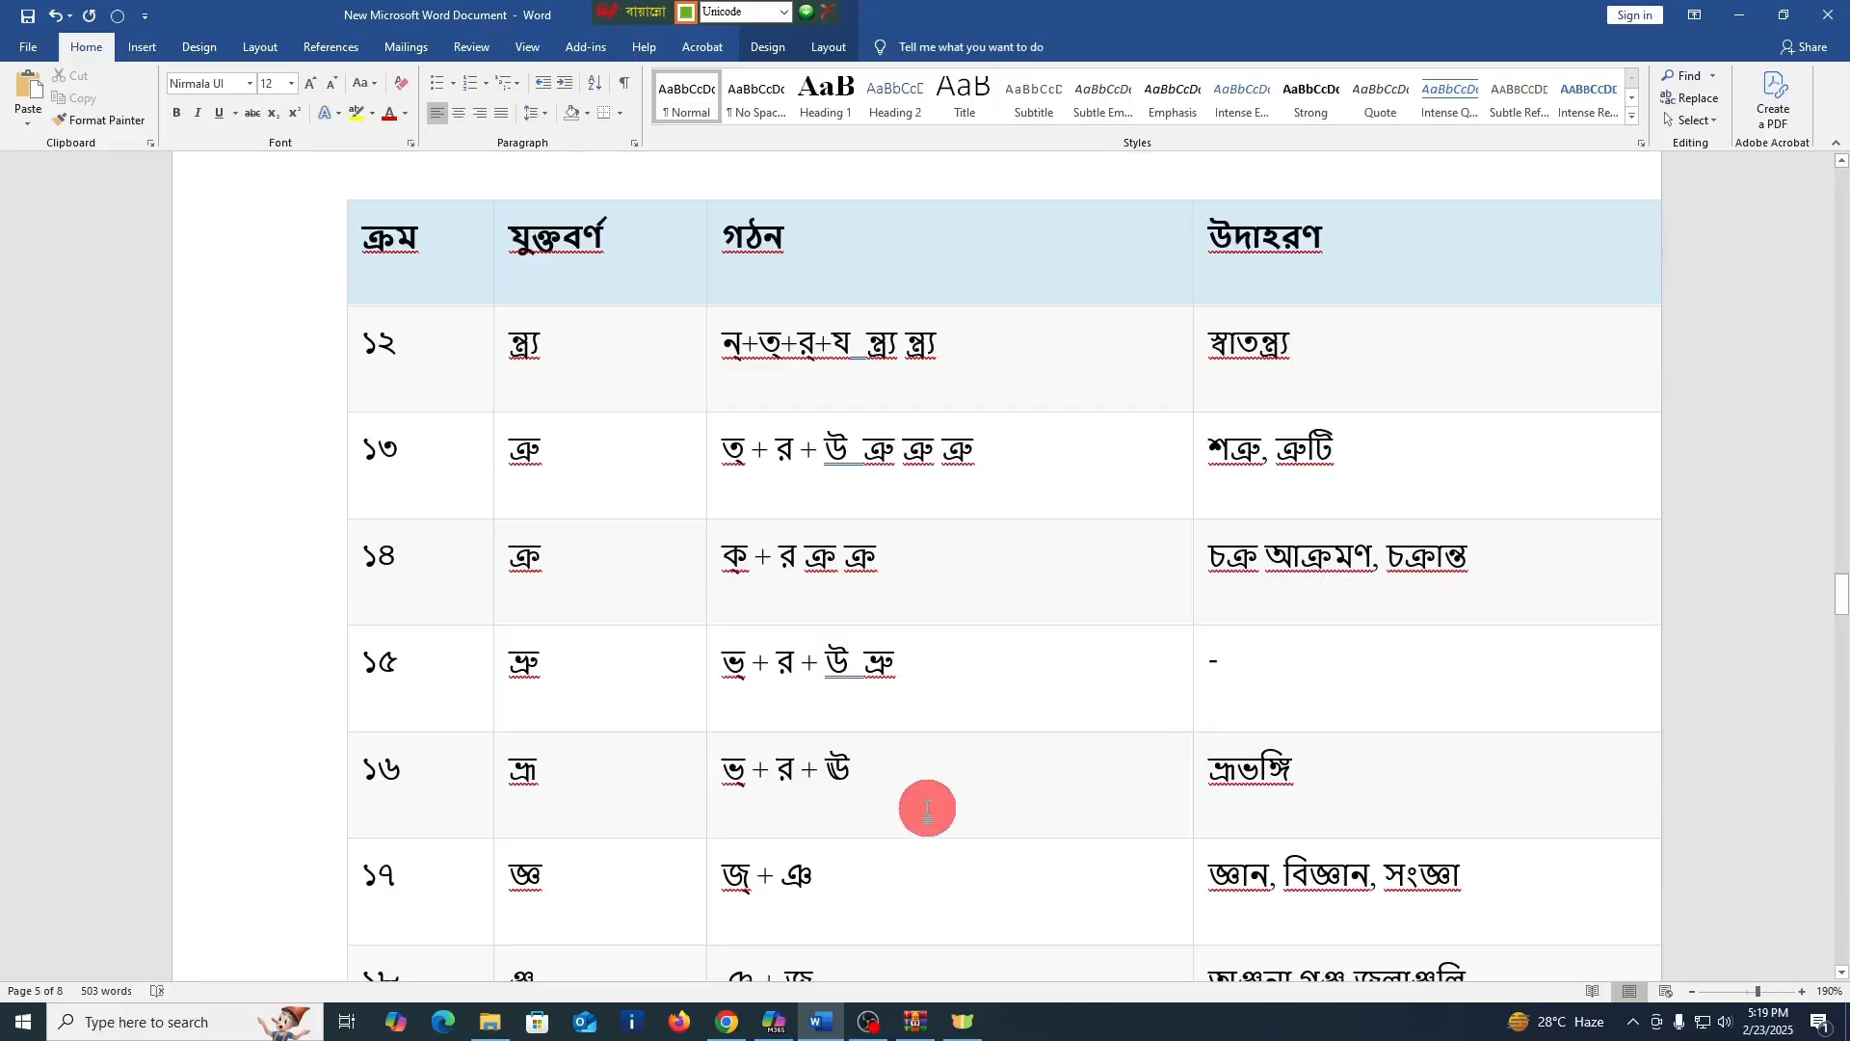
type("ভ")
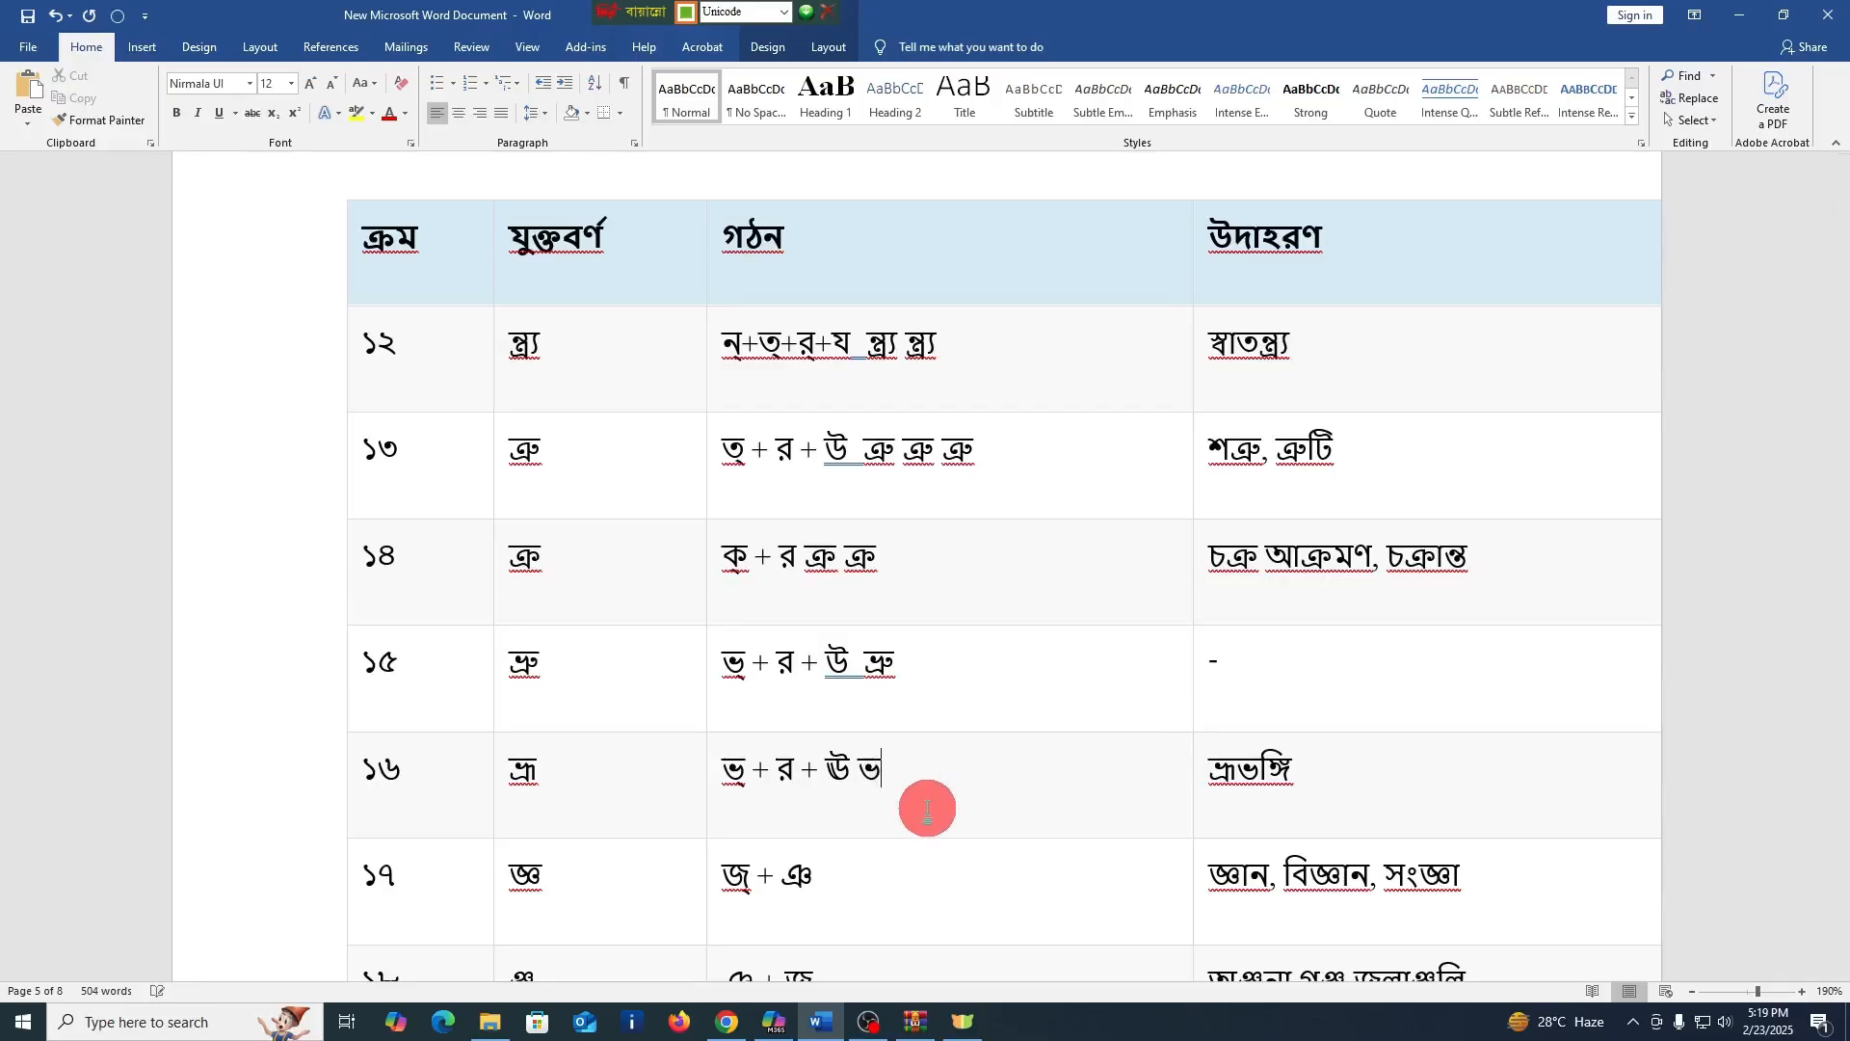
type("্র")
type("া")
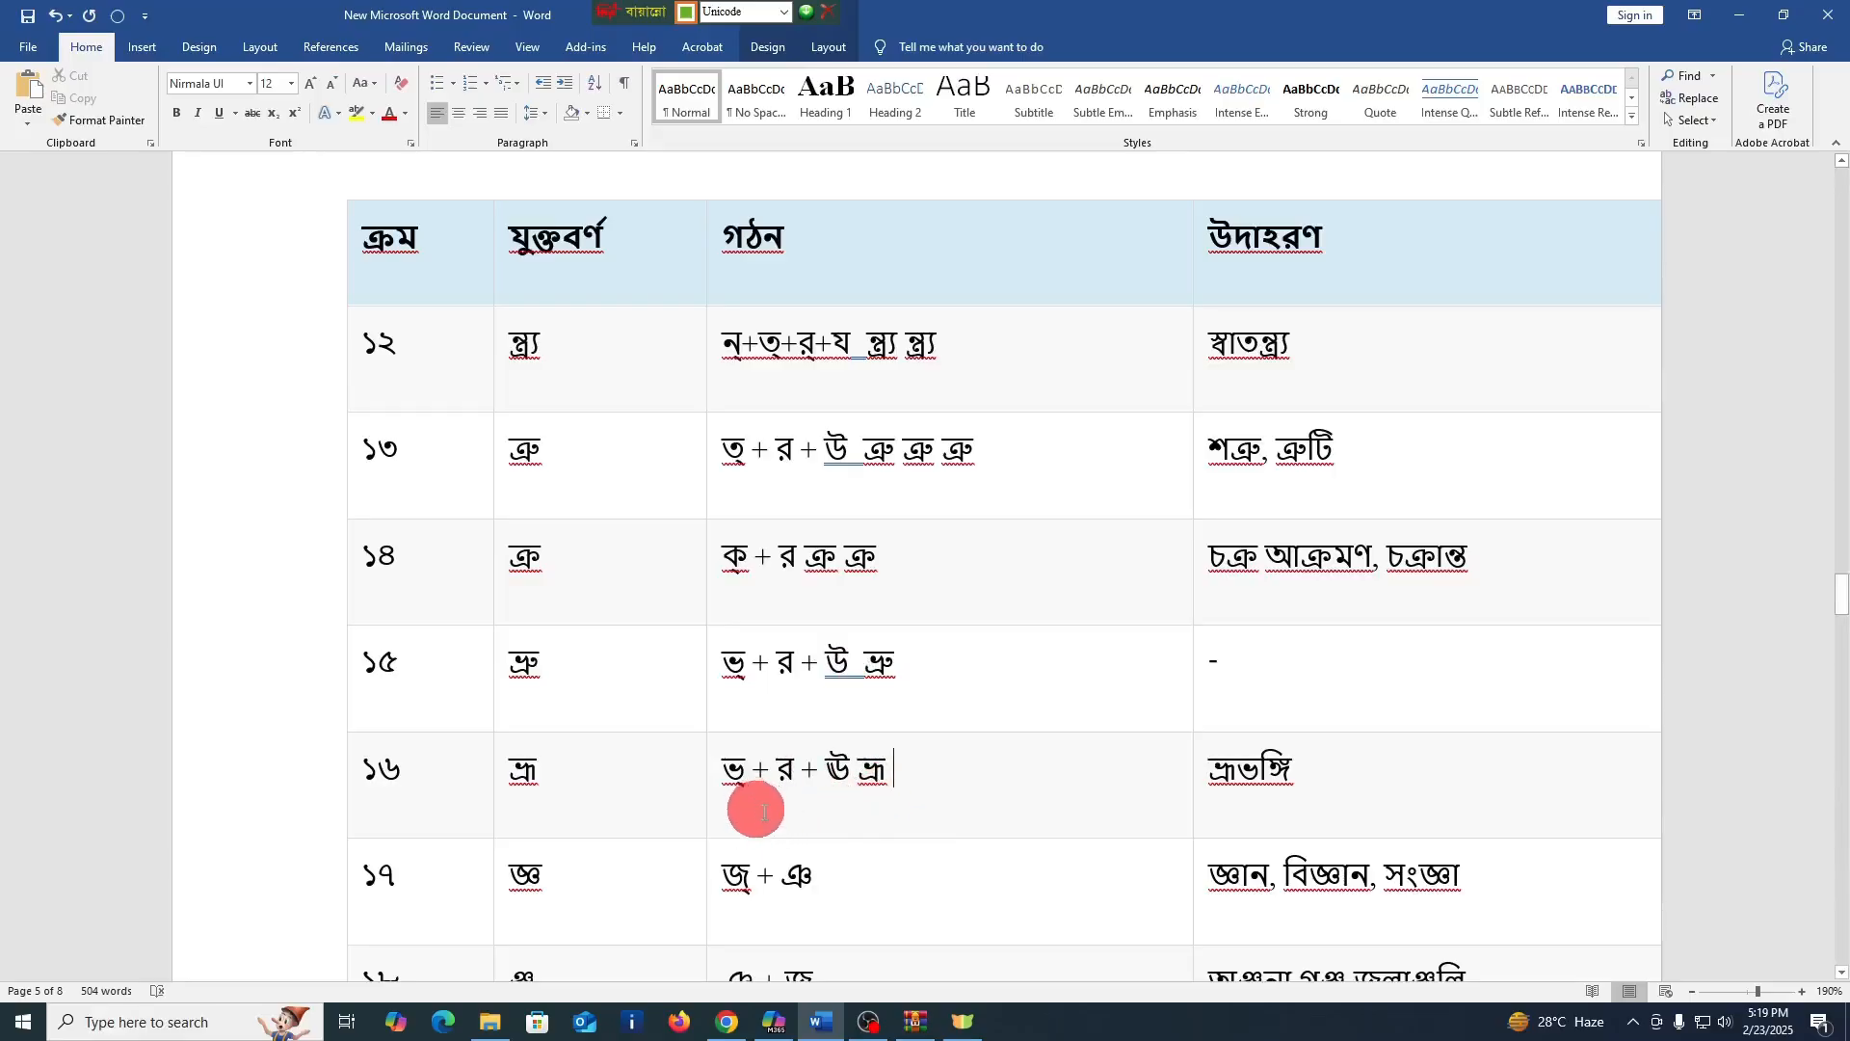
type("ভ্র")
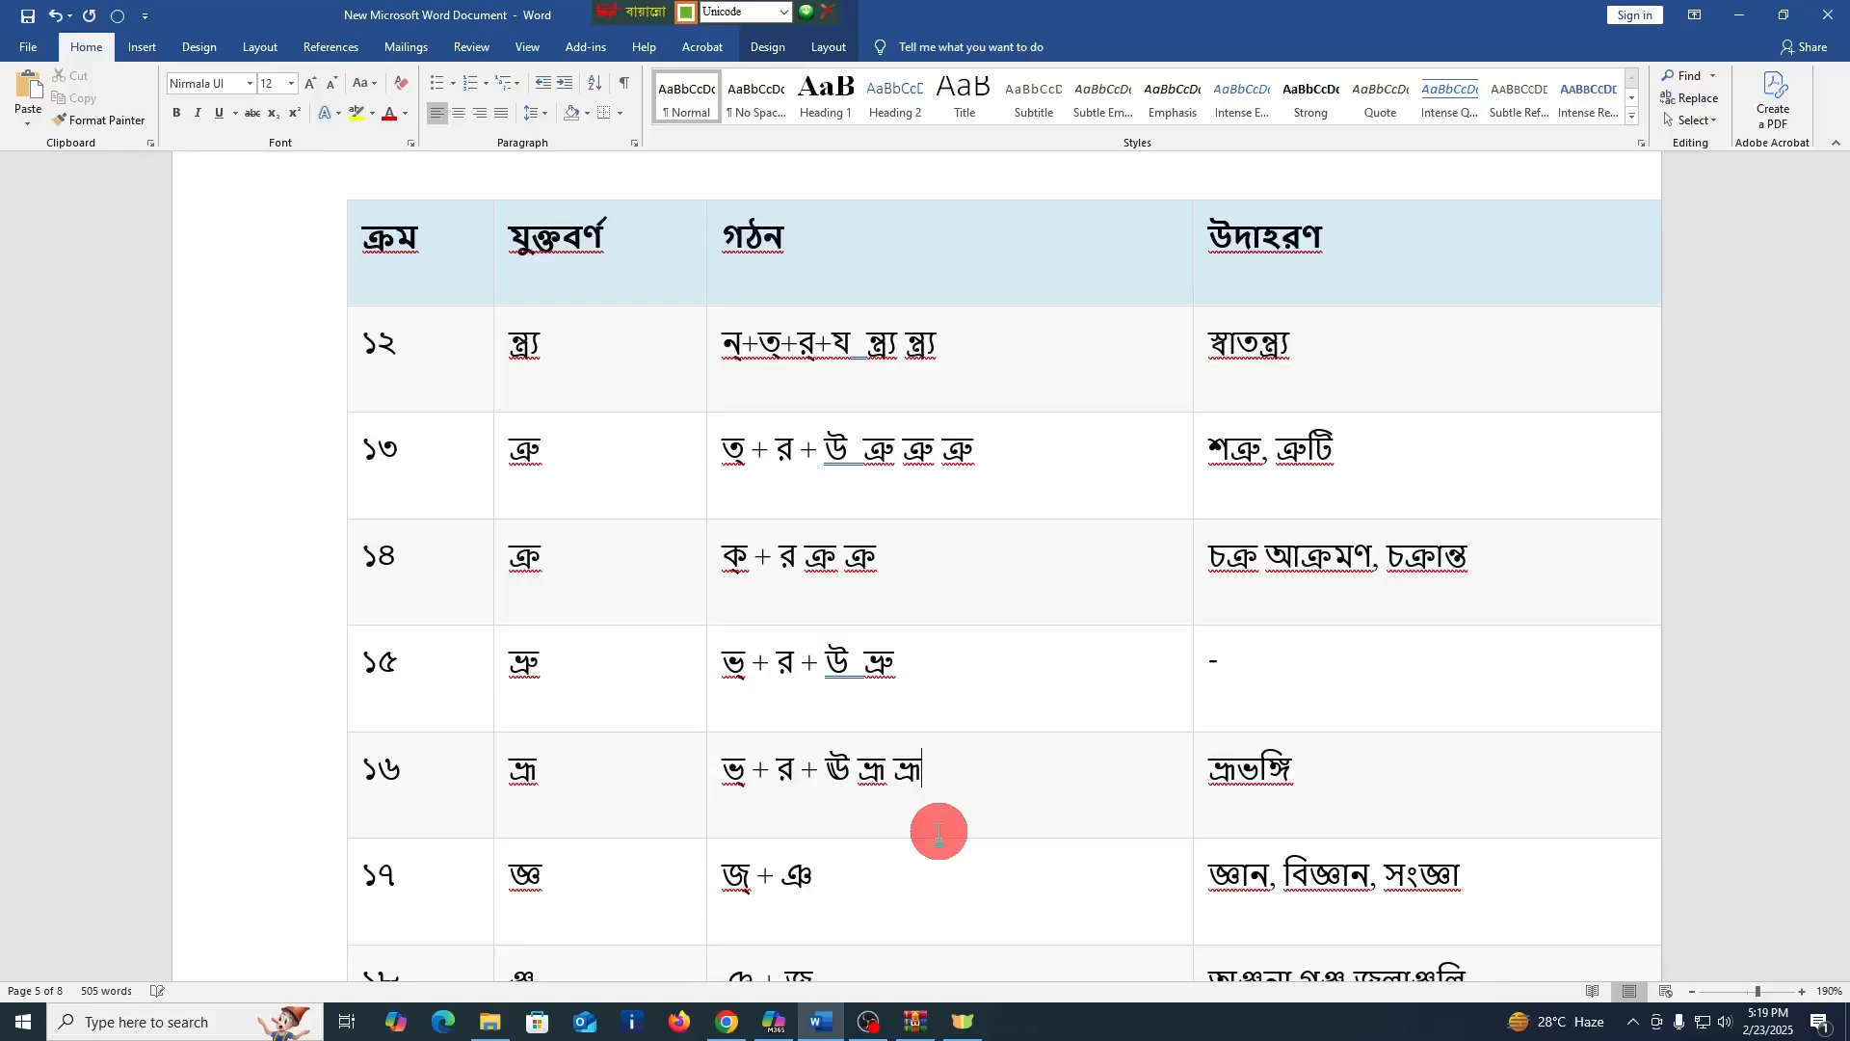
type("া")
Enter the conjuncts জ্ঞ and ঞ্জ after the formations in the গঠন cells of rows ১৭ and ১৮
scroll(939, 802, "down", 1)
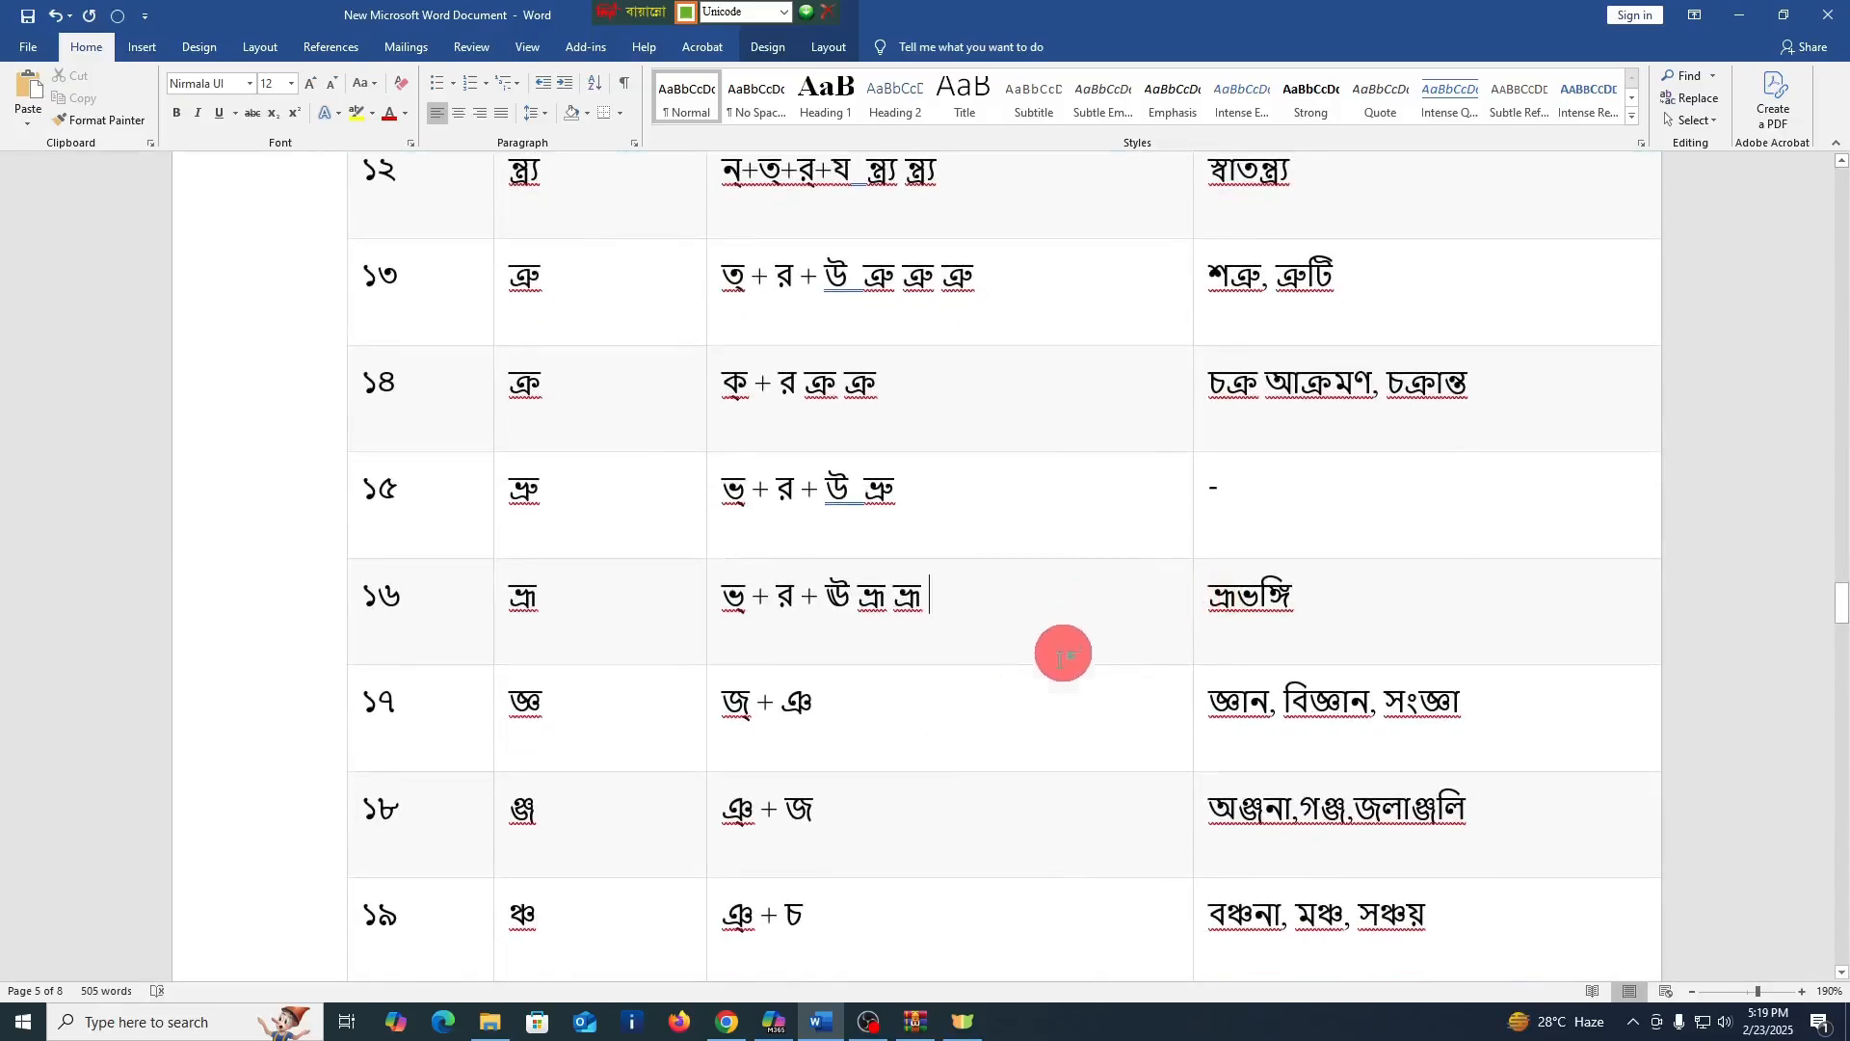
left_click(904, 725)
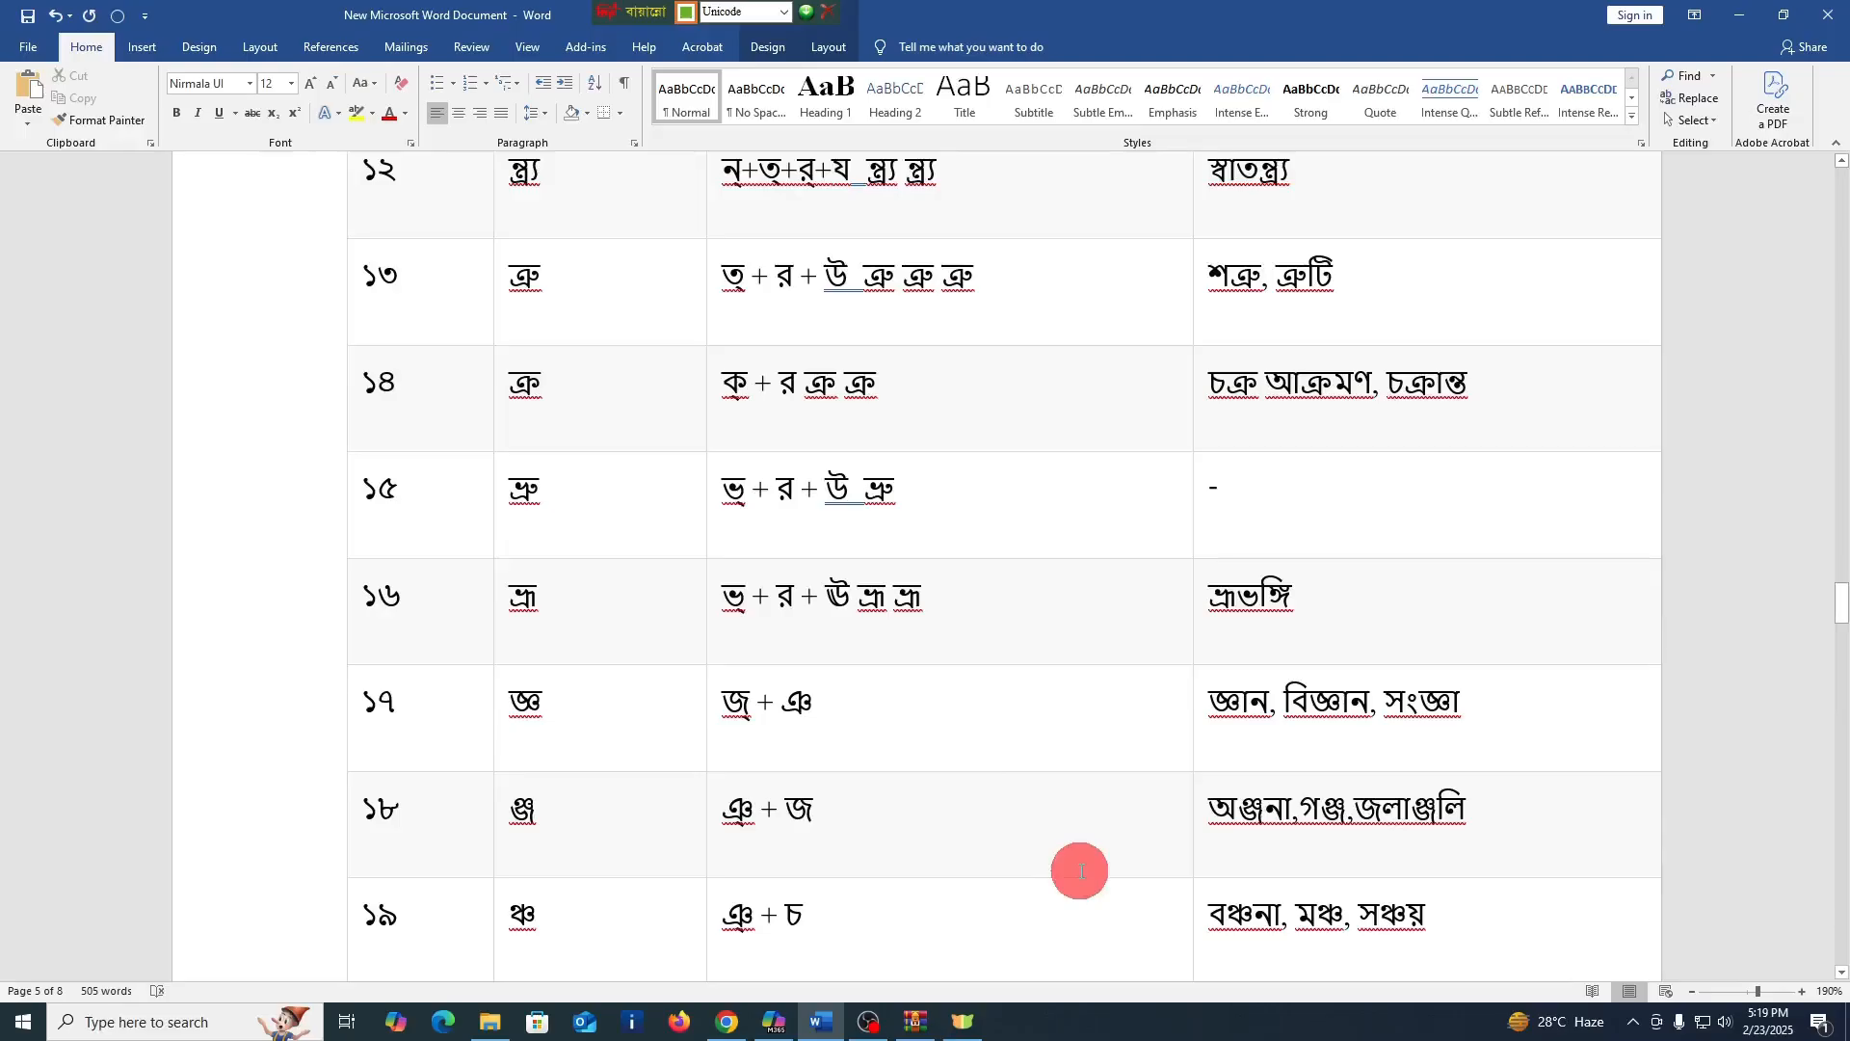
type("জ্ঞ")
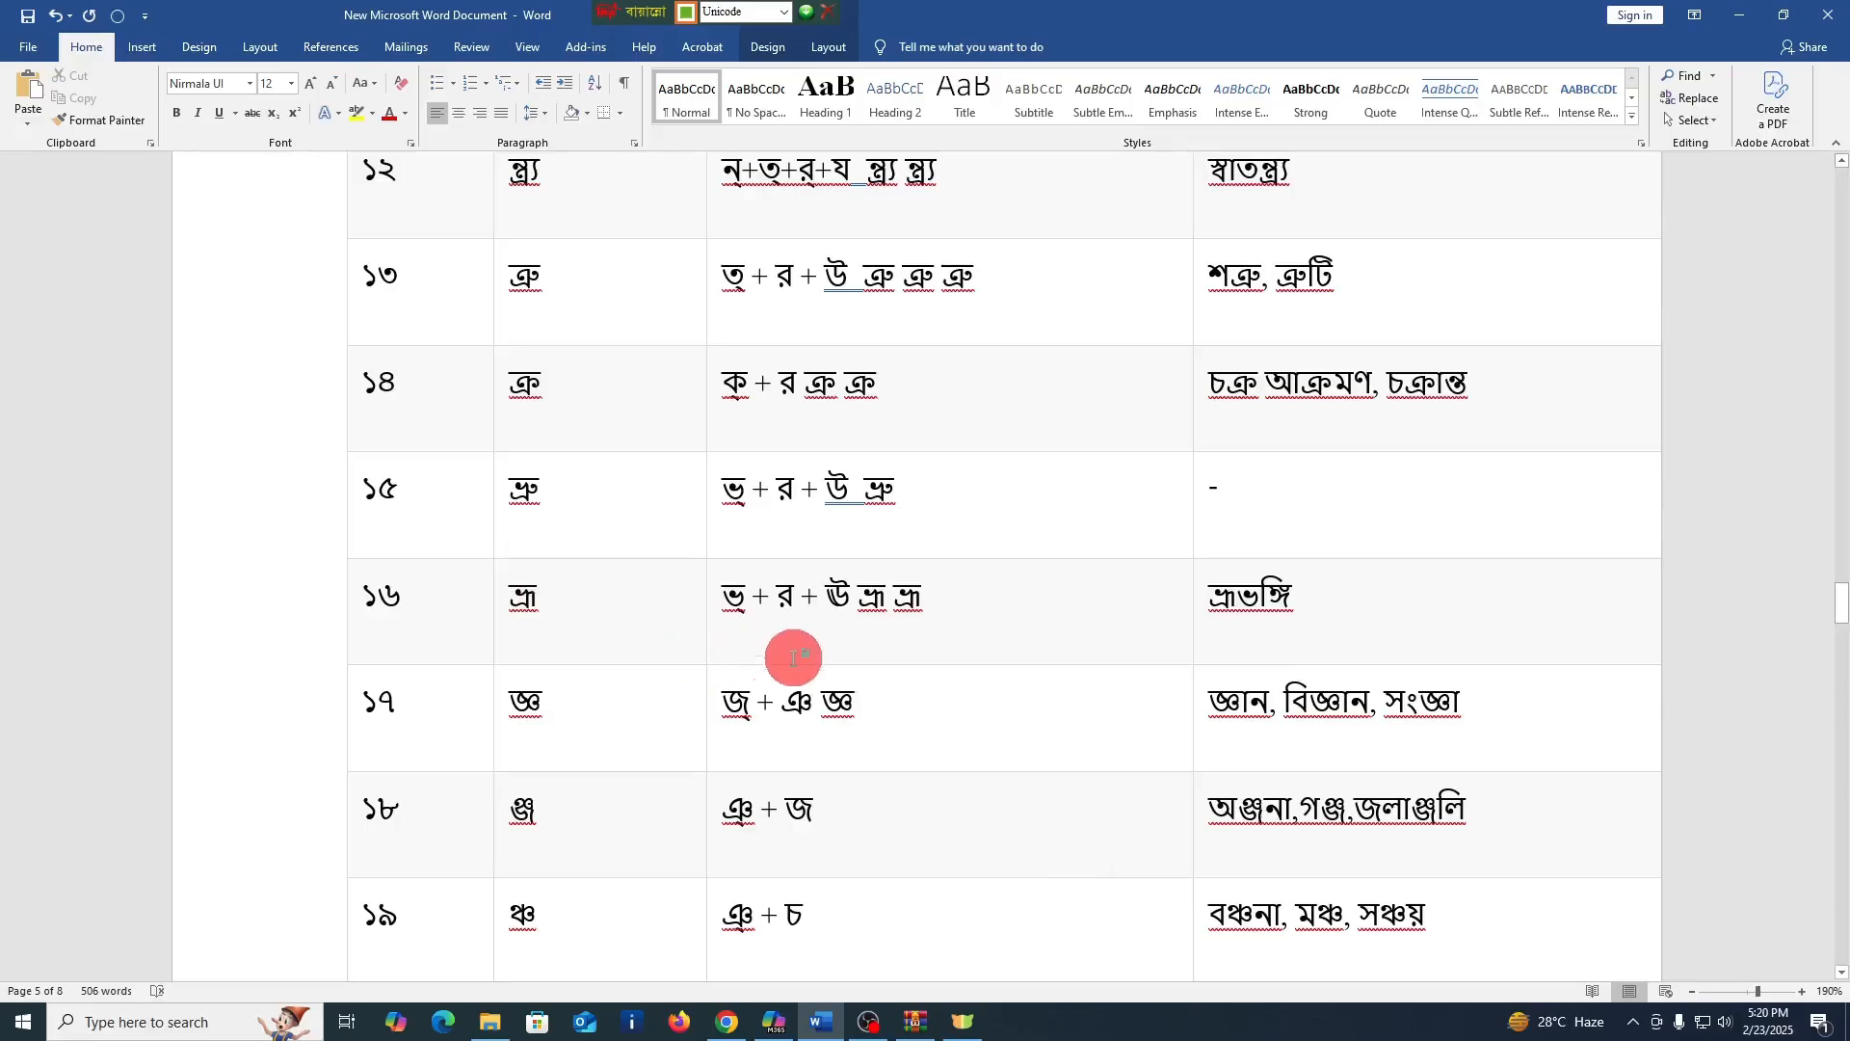
left_click(867, 811)
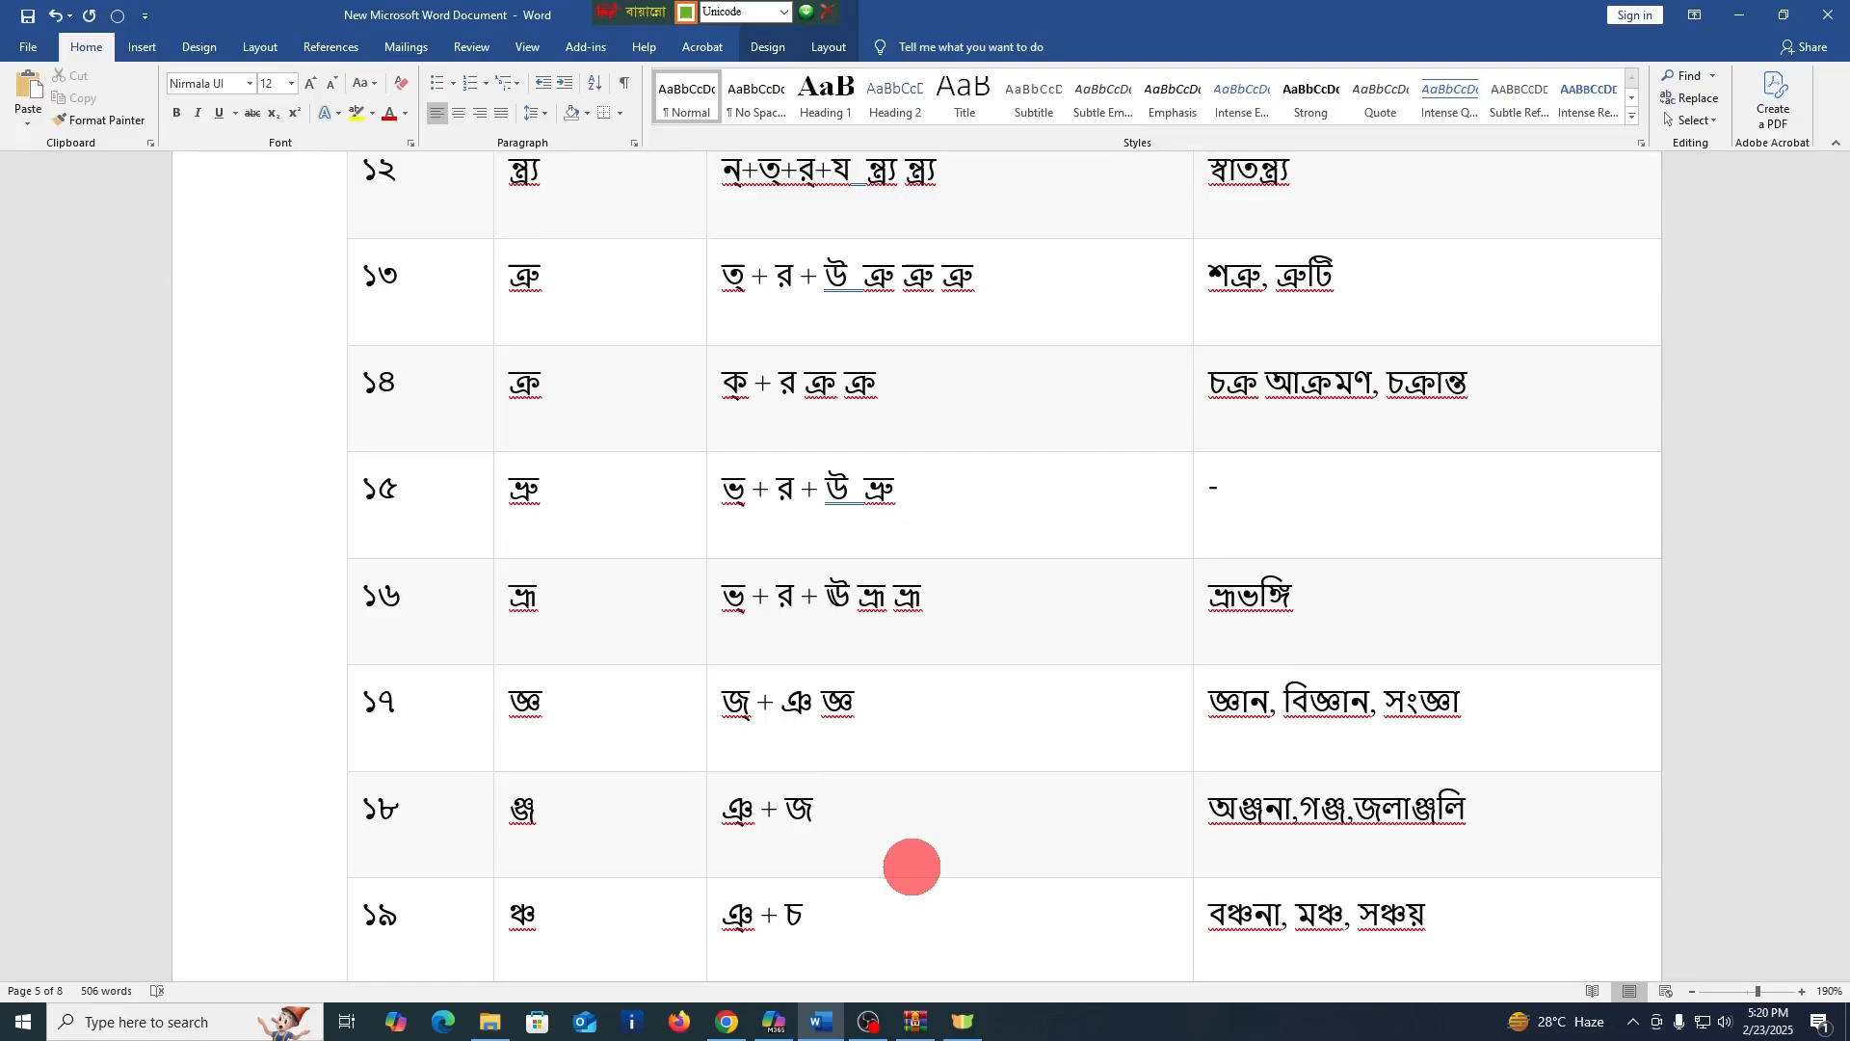
type("ঞ্জ")
Enter the conjuncts ঞ্চ and ঞ্ছ after the formations in the গঠন cells of rows ১৯ and ২০
scroll(911, 866, "down", 3)
left_click(870, 762)
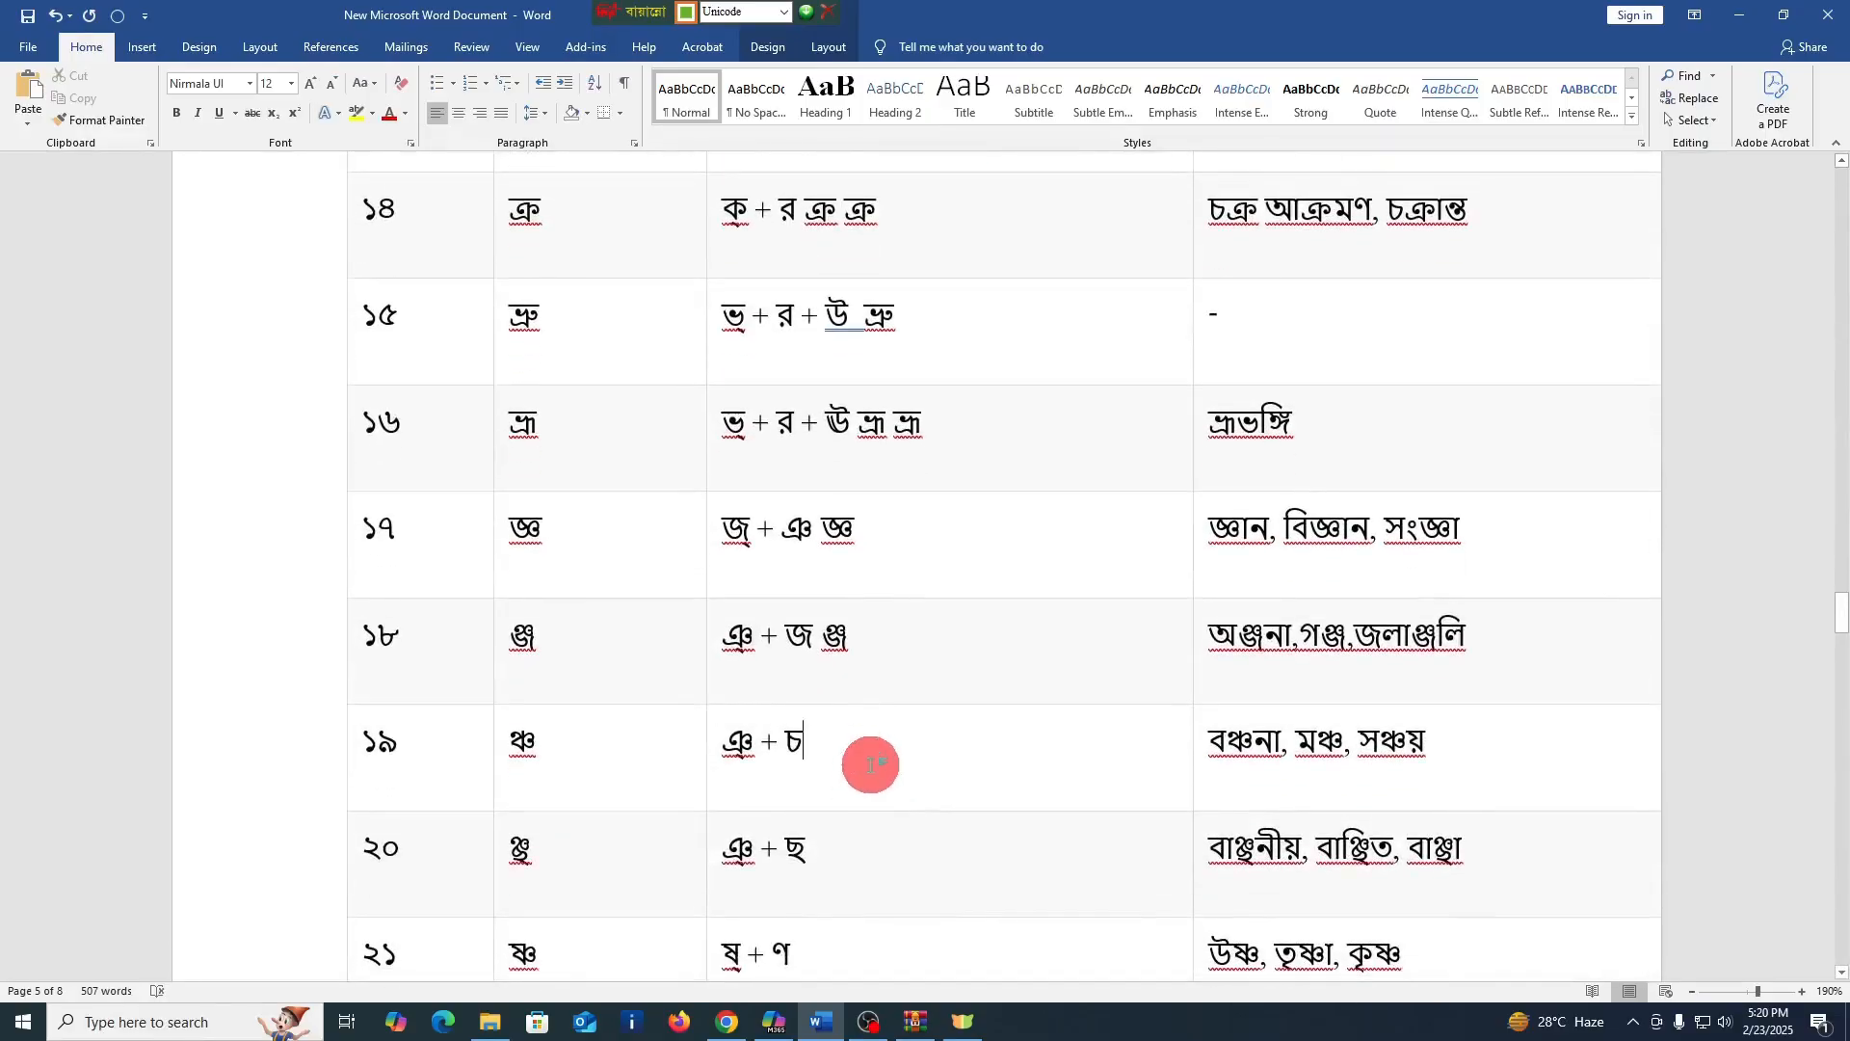
type("ঞ্চ")
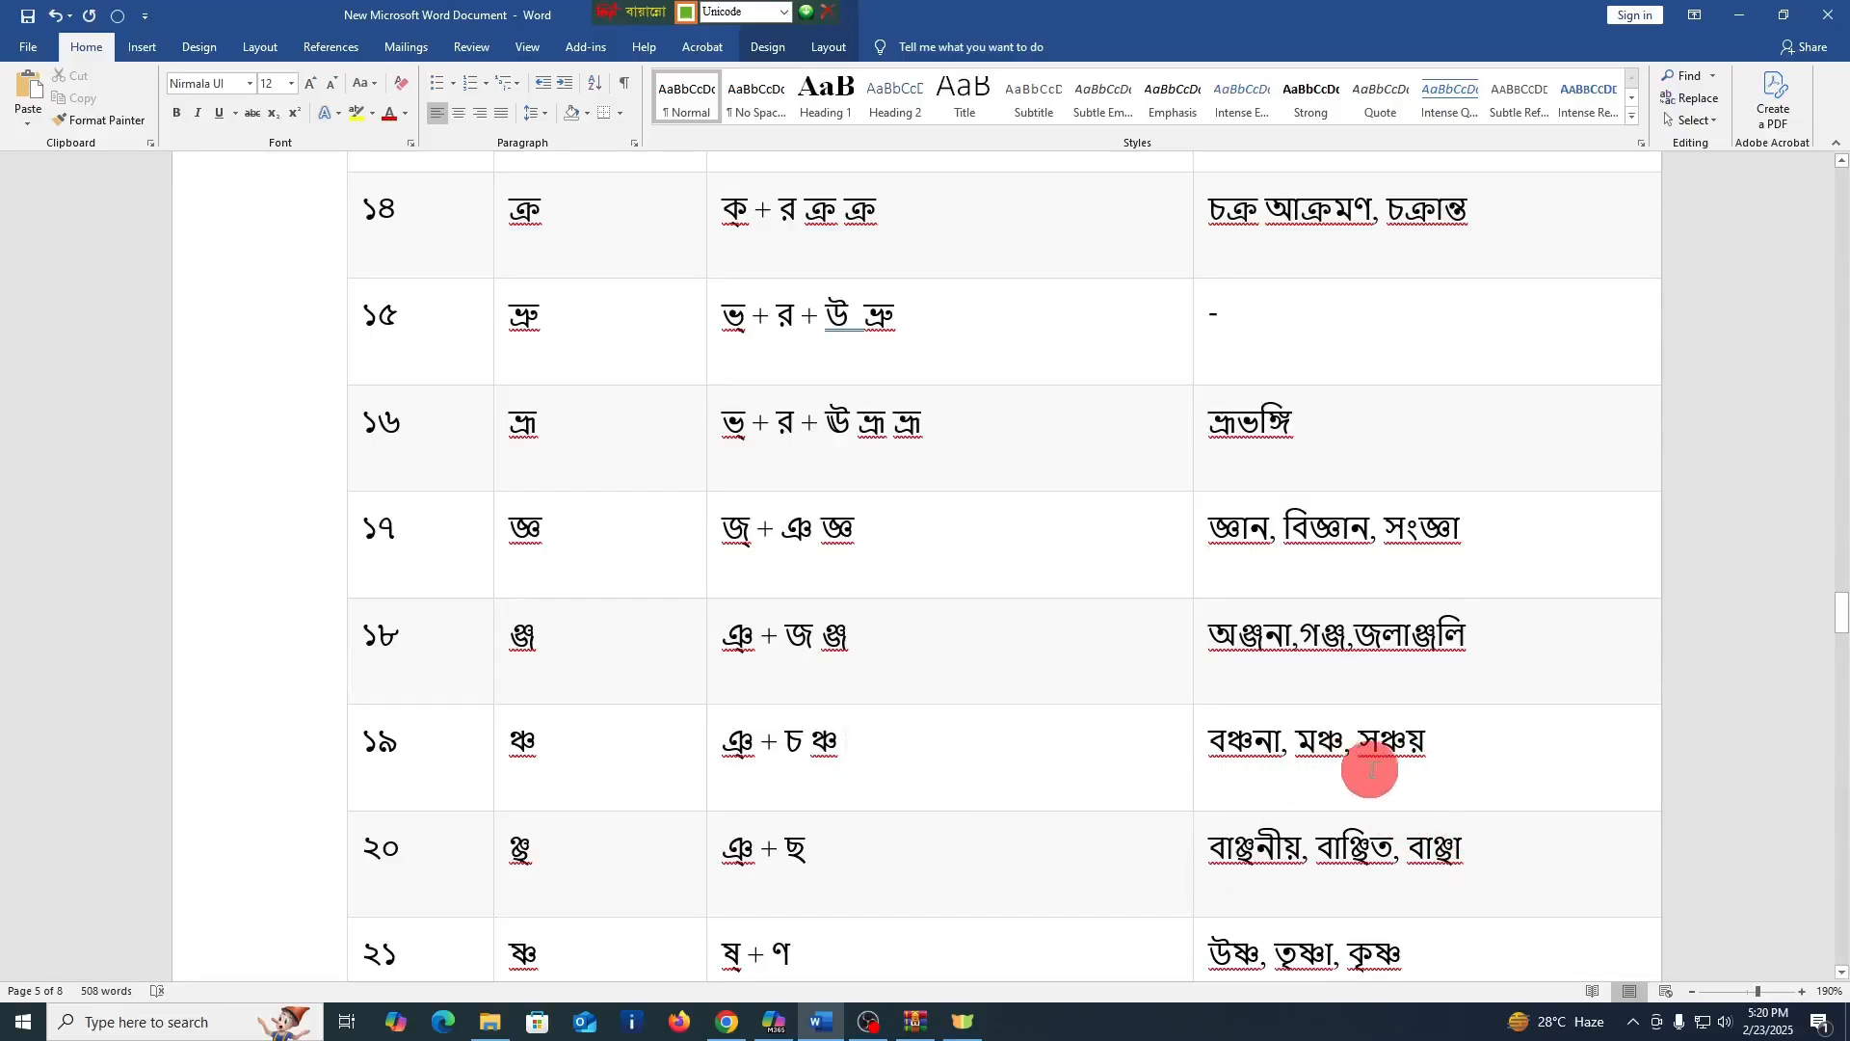
left_click(842, 851)
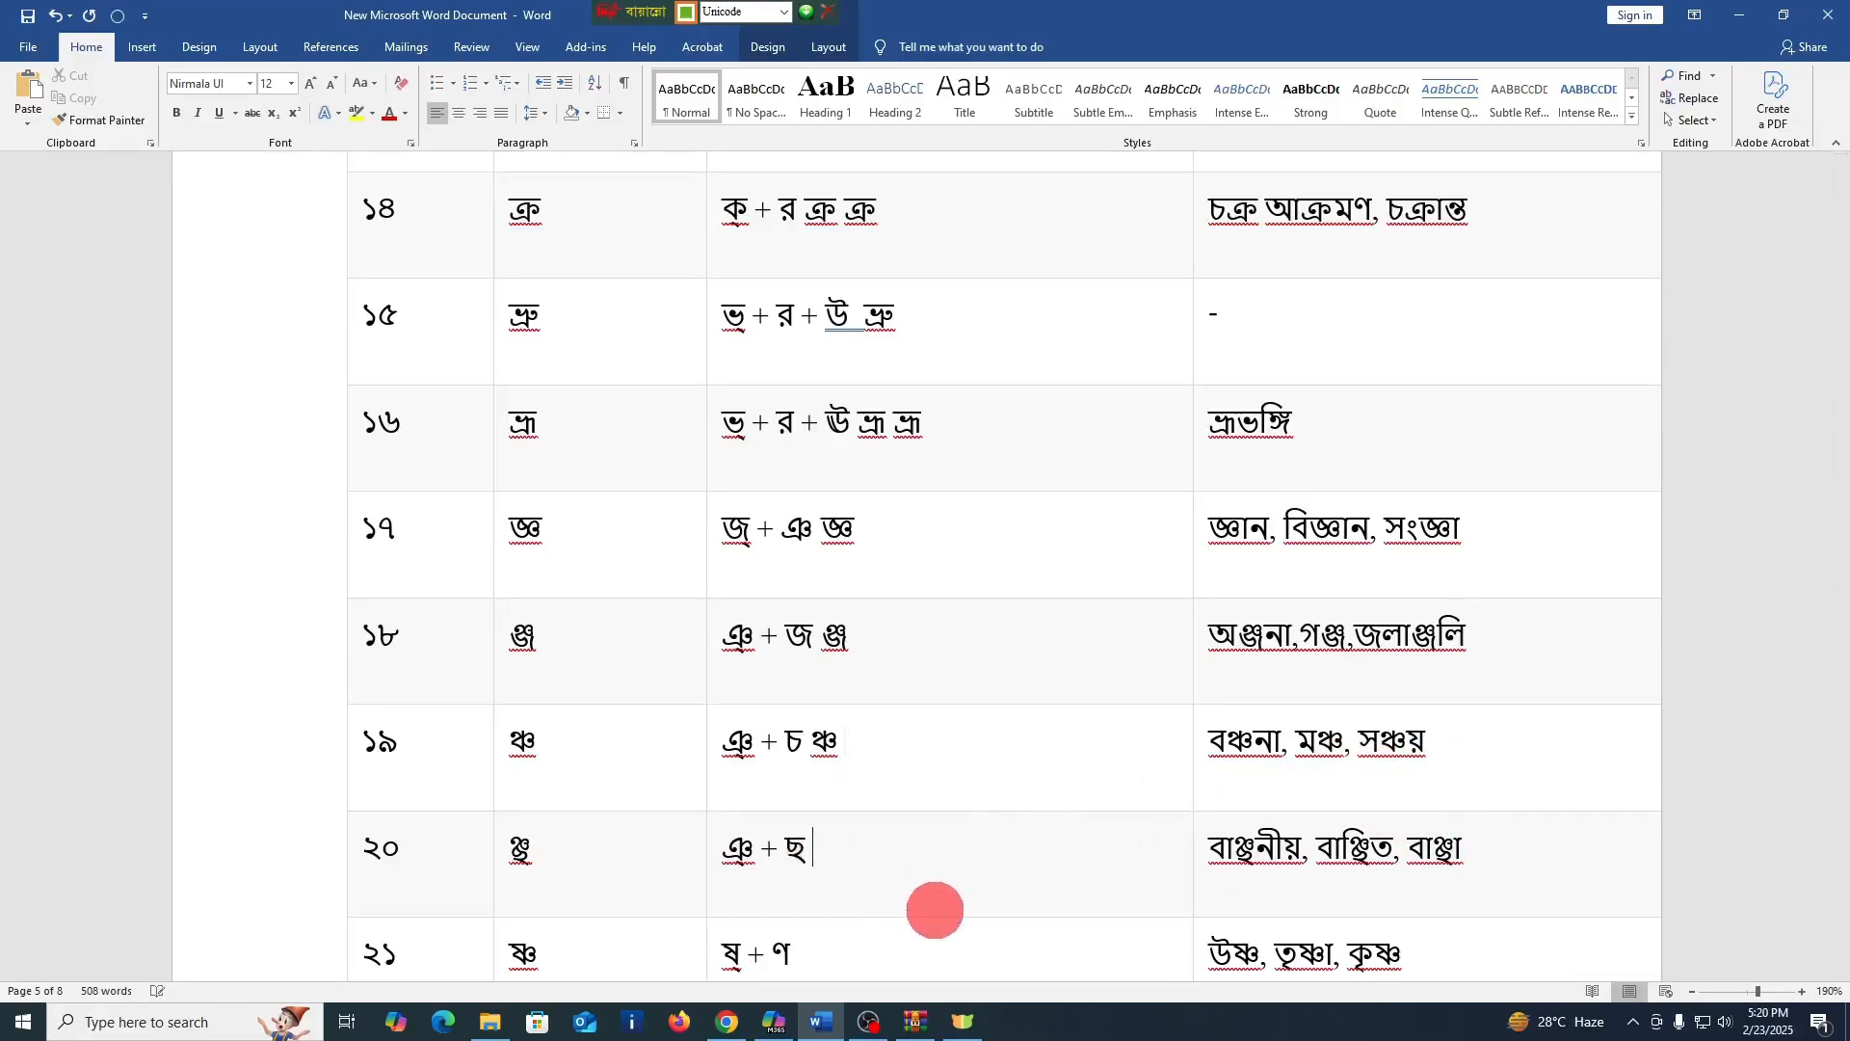
type("ঞ্ছ")
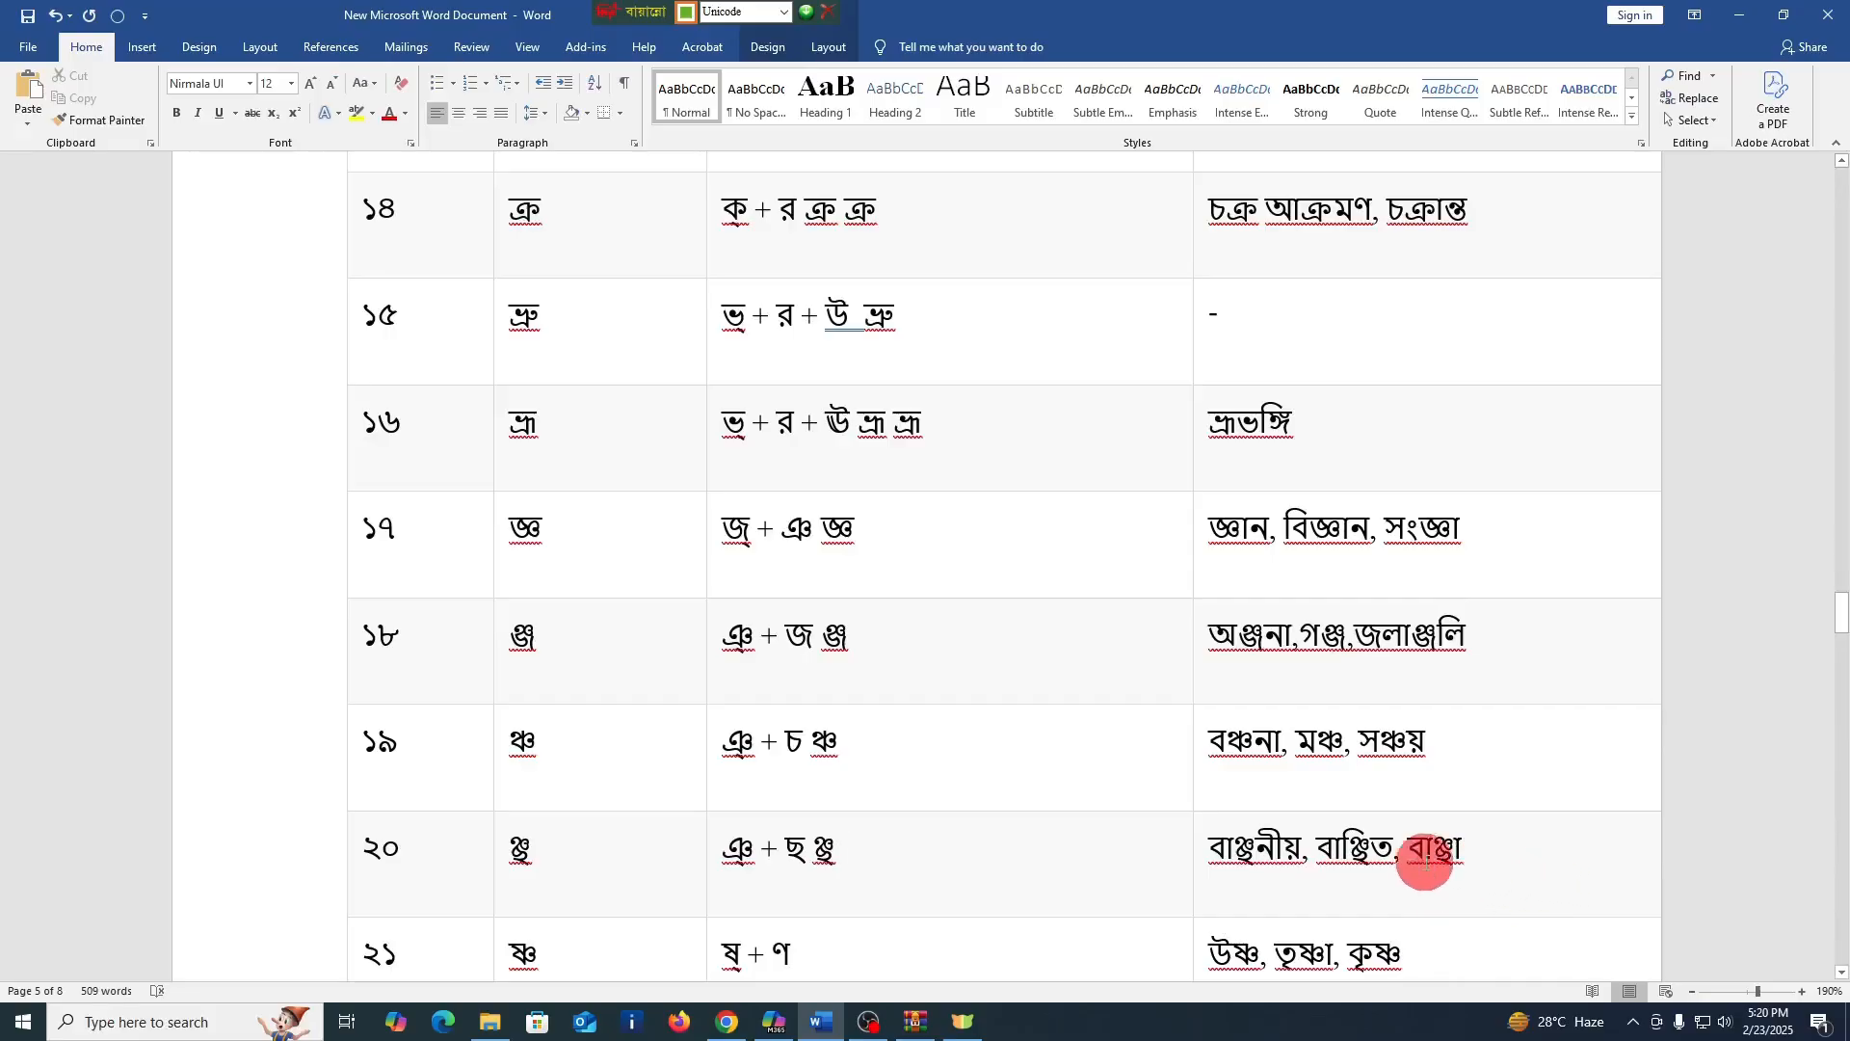
Enter the conjuncts ষ্ণ and ঙ্ক after the formations in the গঠন cells of rows ২১ and ২২
scroll(1369, 800, "down", 3)
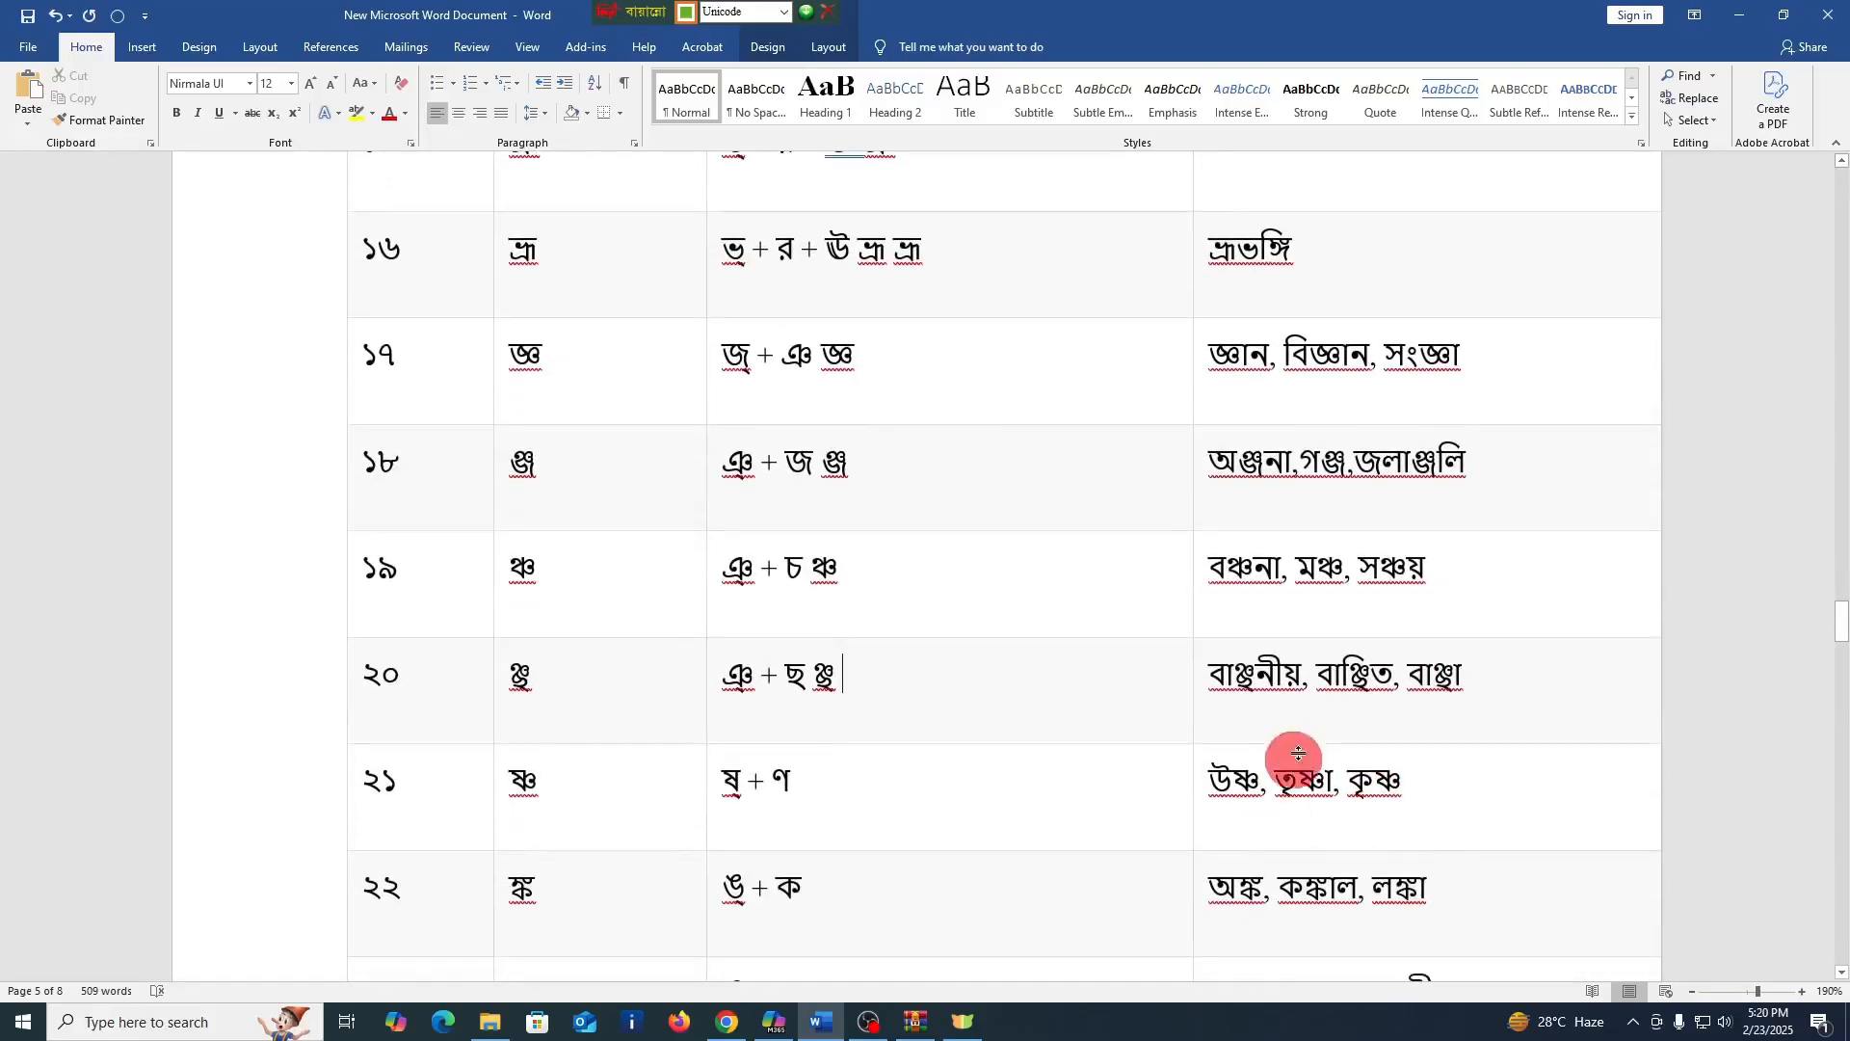
left_click(895, 795)
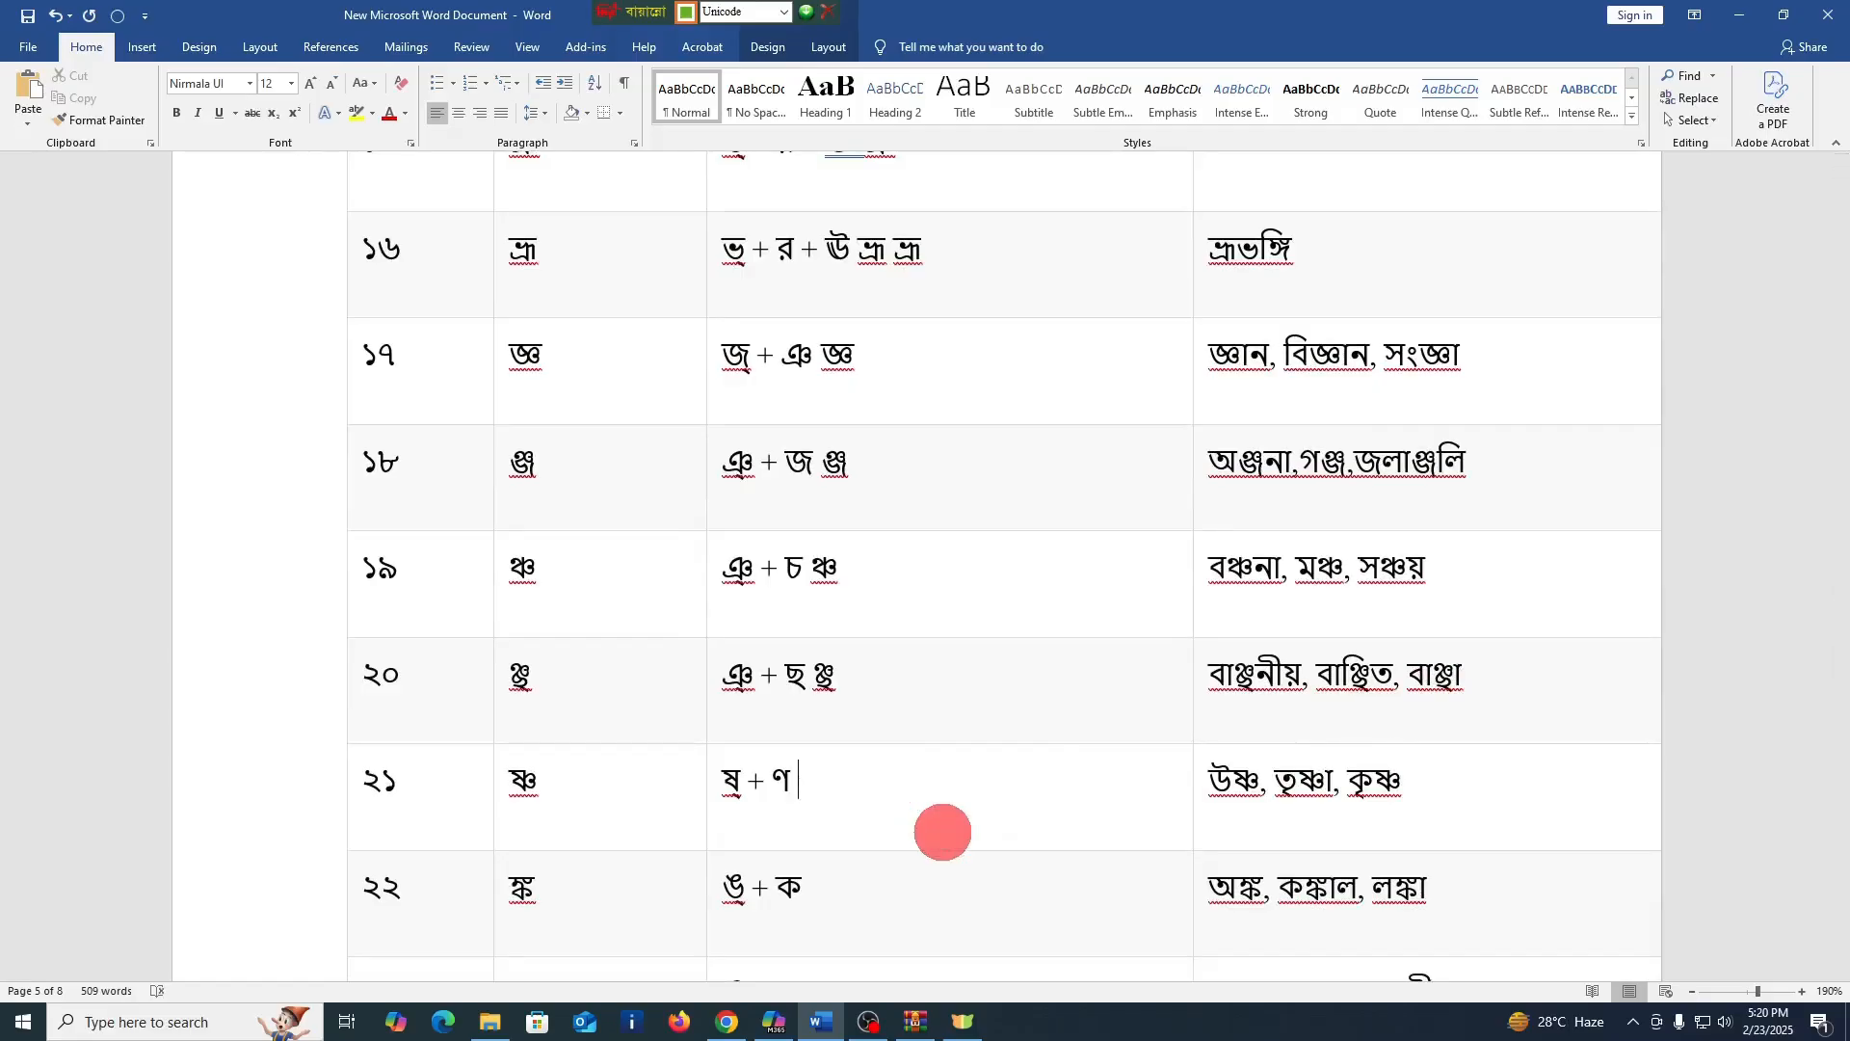
type("ষ্ণ")
scroll(896, 800, "down", 3)
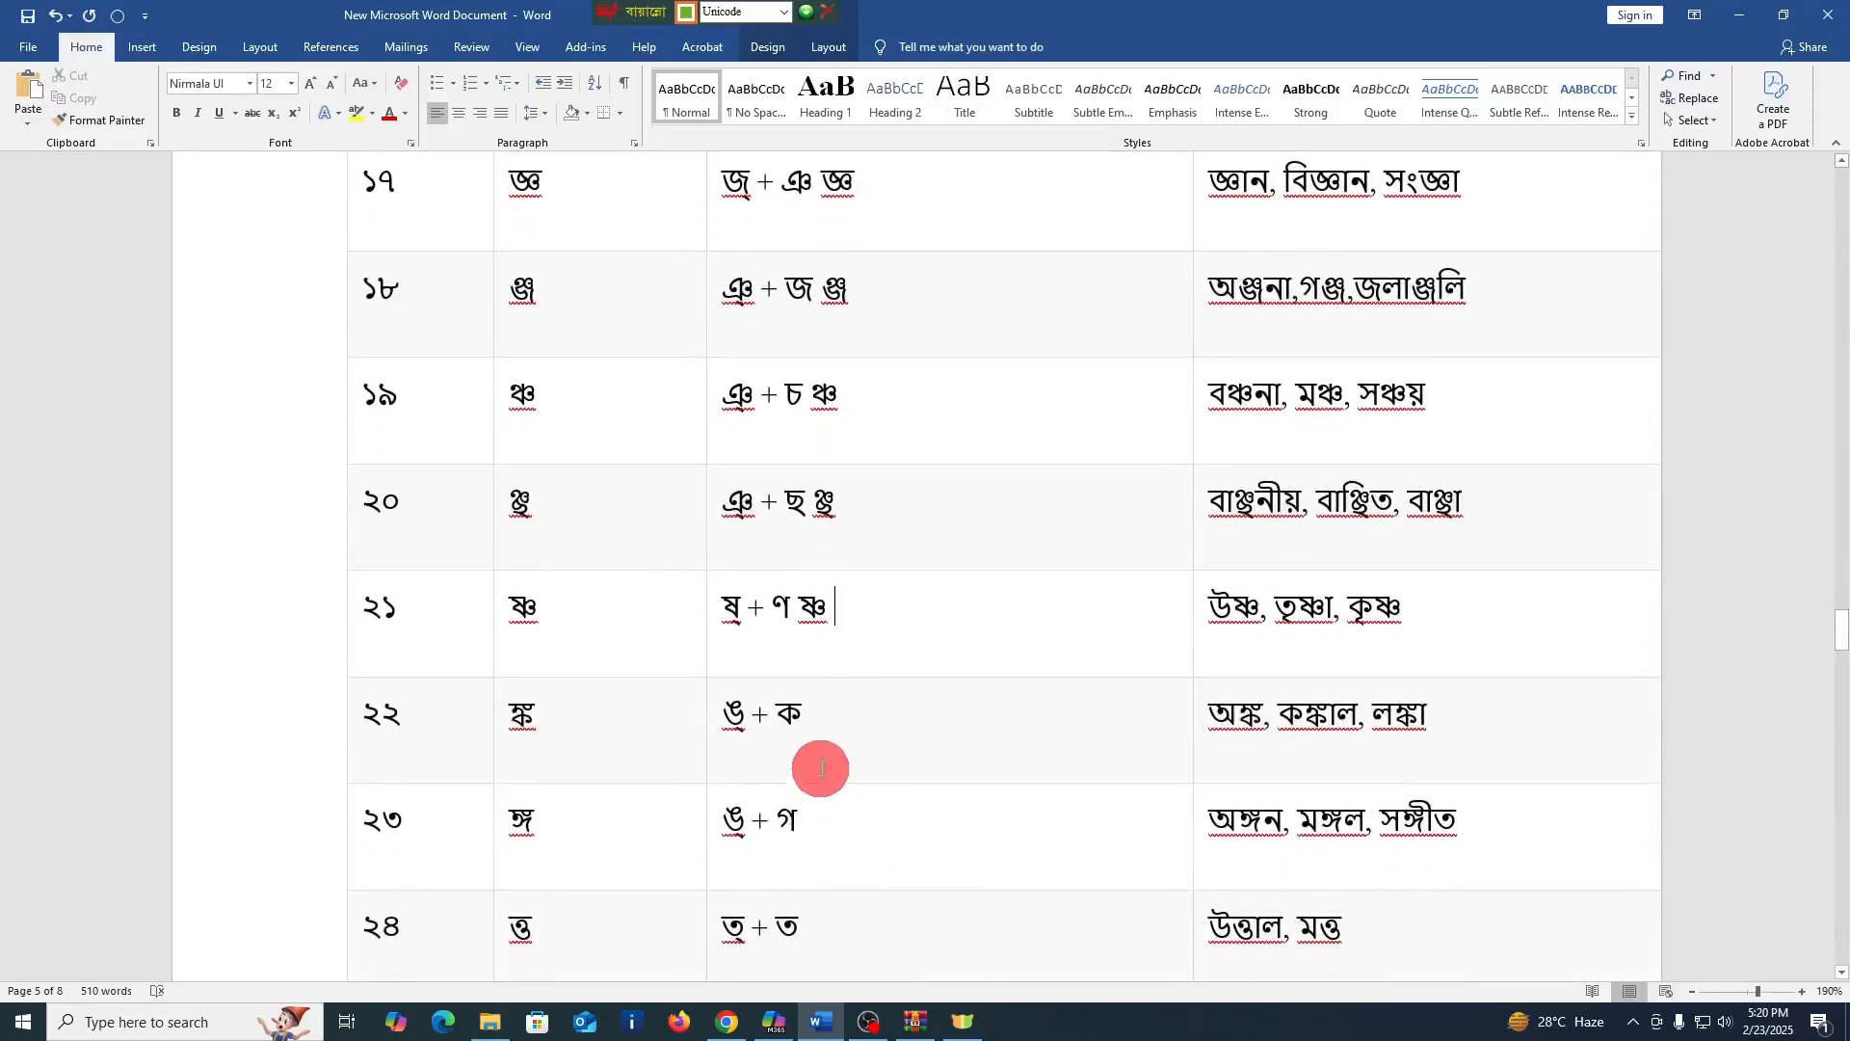
left_click(836, 731)
type("ঙ্ক")
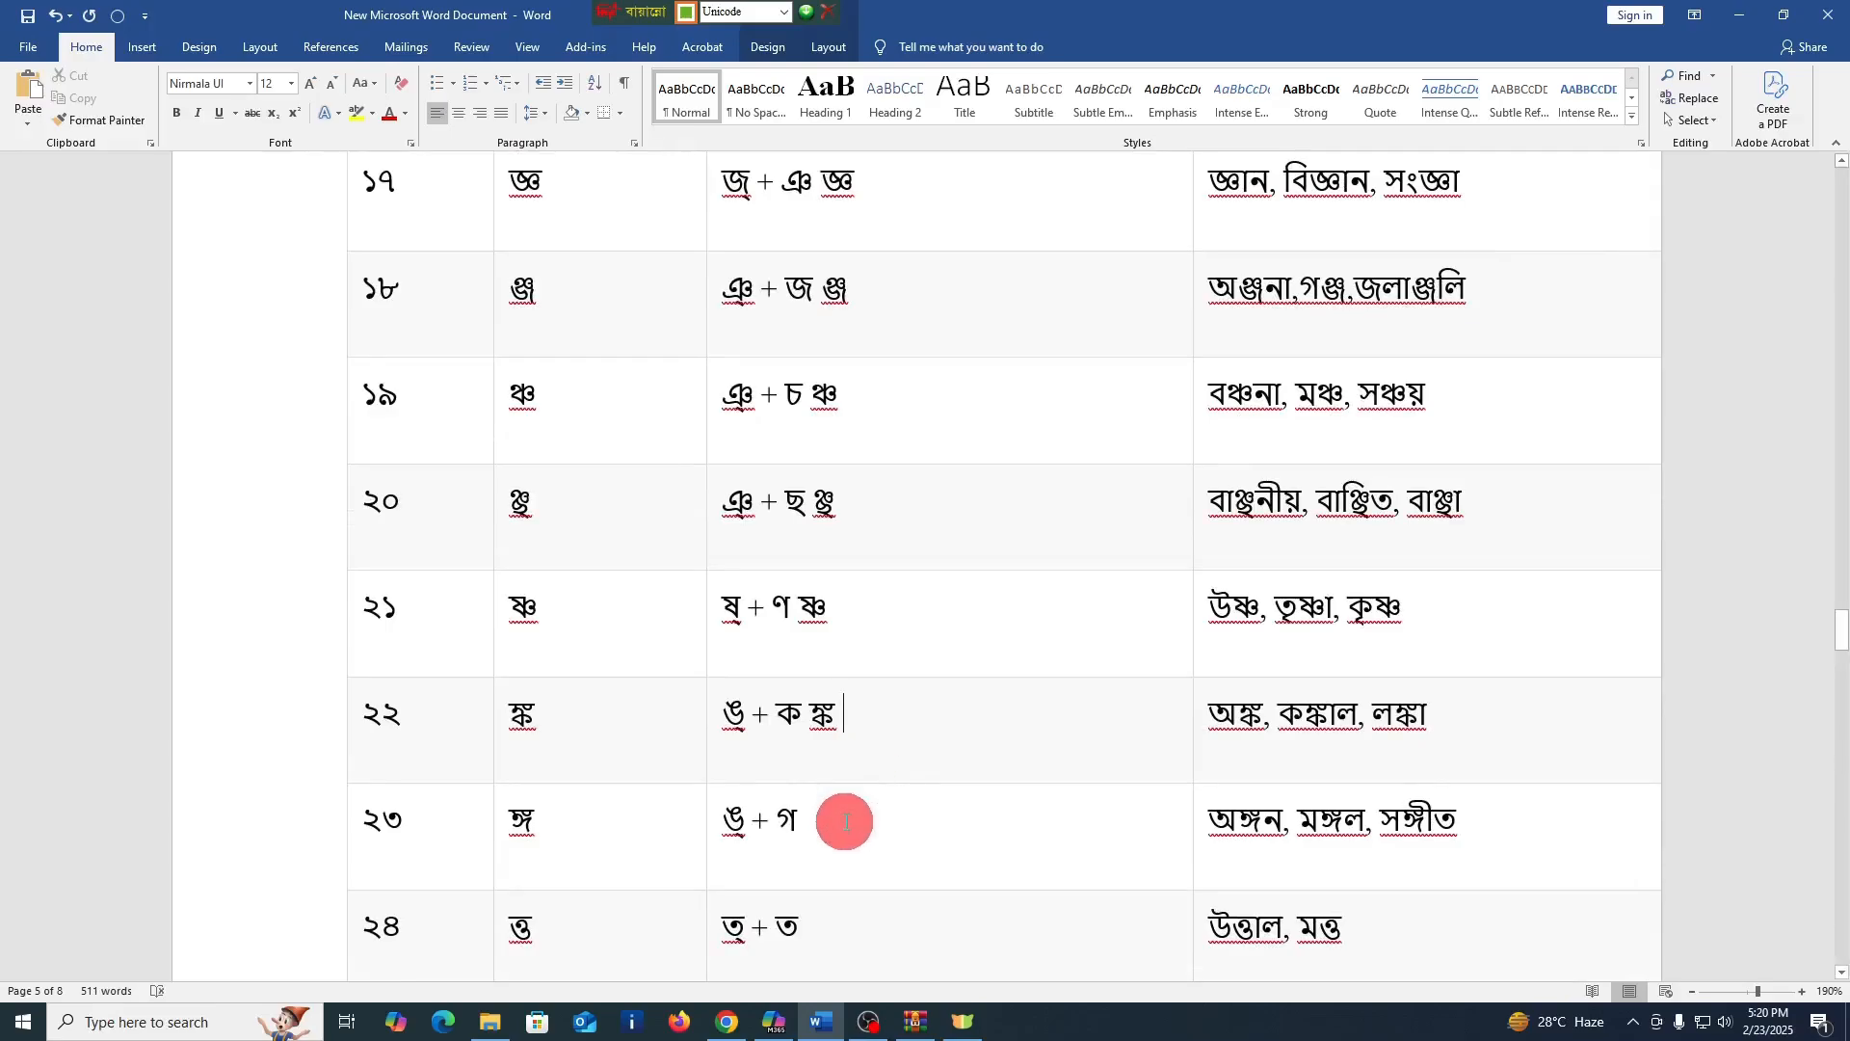
Enter the conjuncts ঙ্গ and ত্ত after the formations in the গঠন cells of rows ২৩ and ২৪
left_click(842, 819)
type("ঙ্গ")
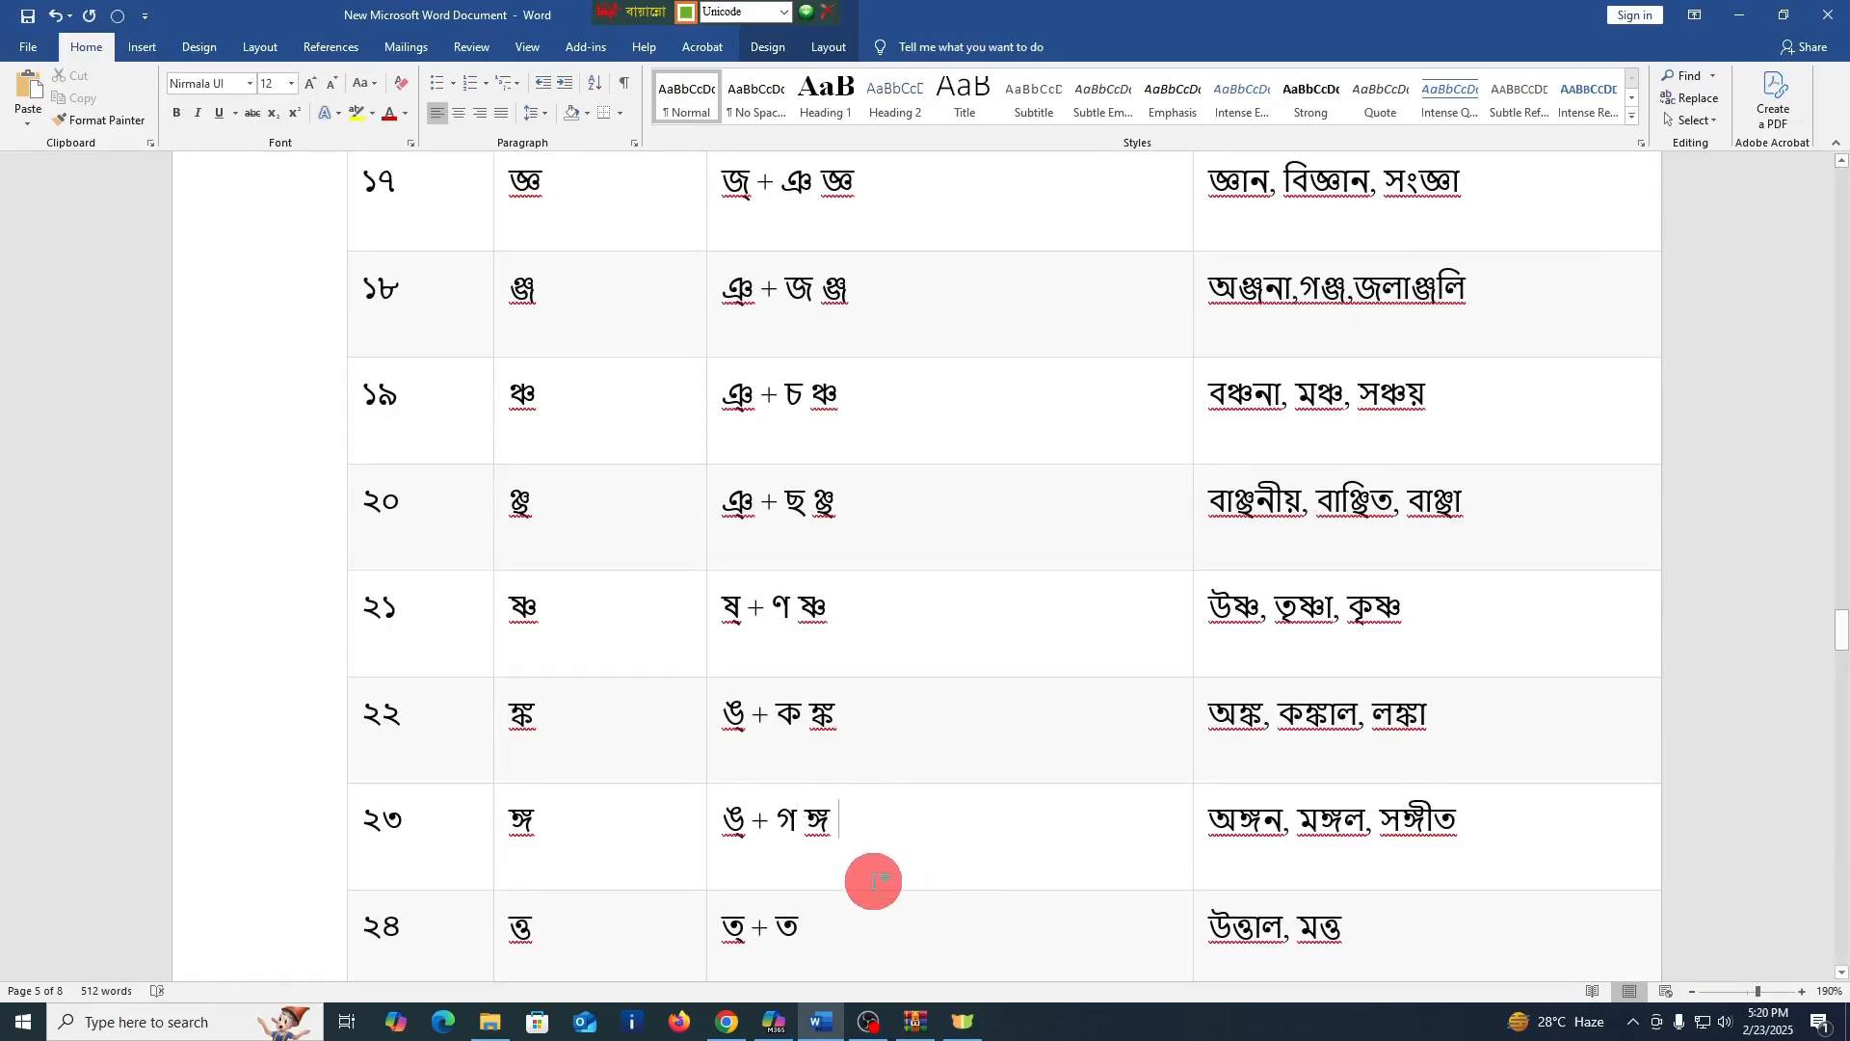
scroll(871, 876, "down", 1)
left_click(854, 849)
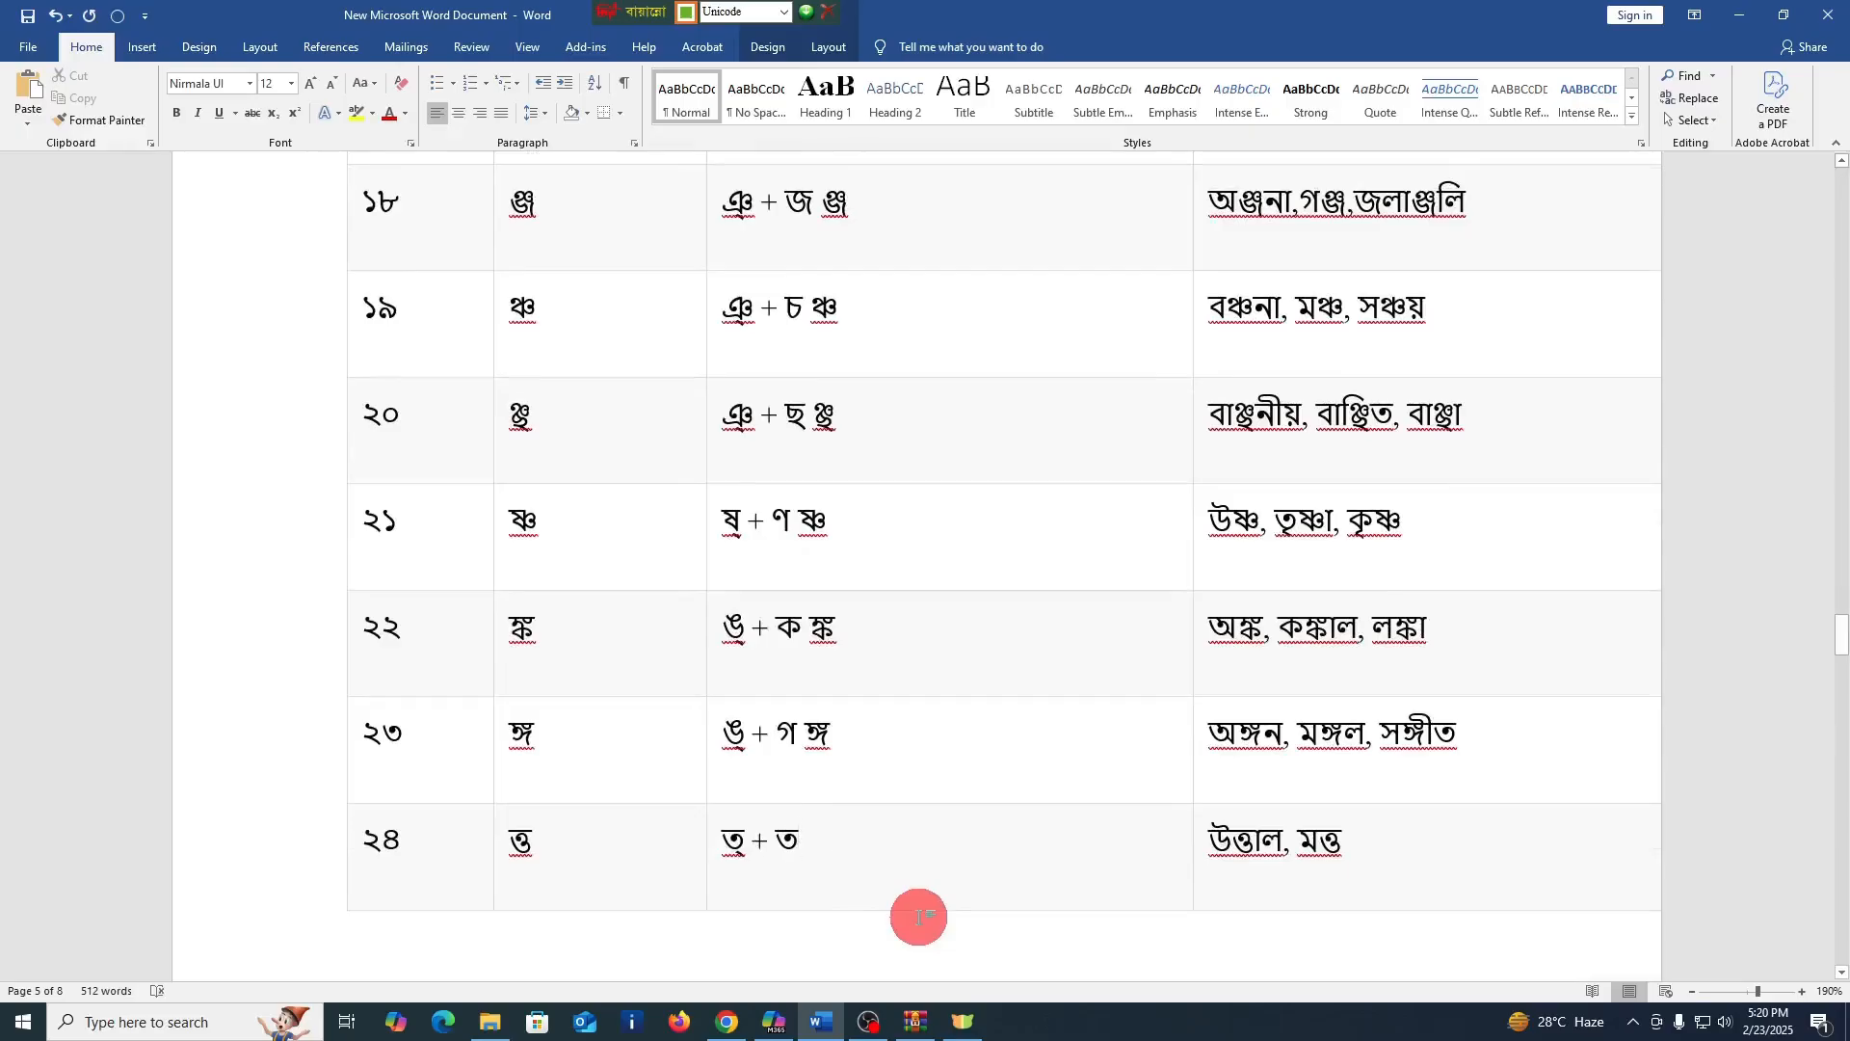
type("ত্ত")
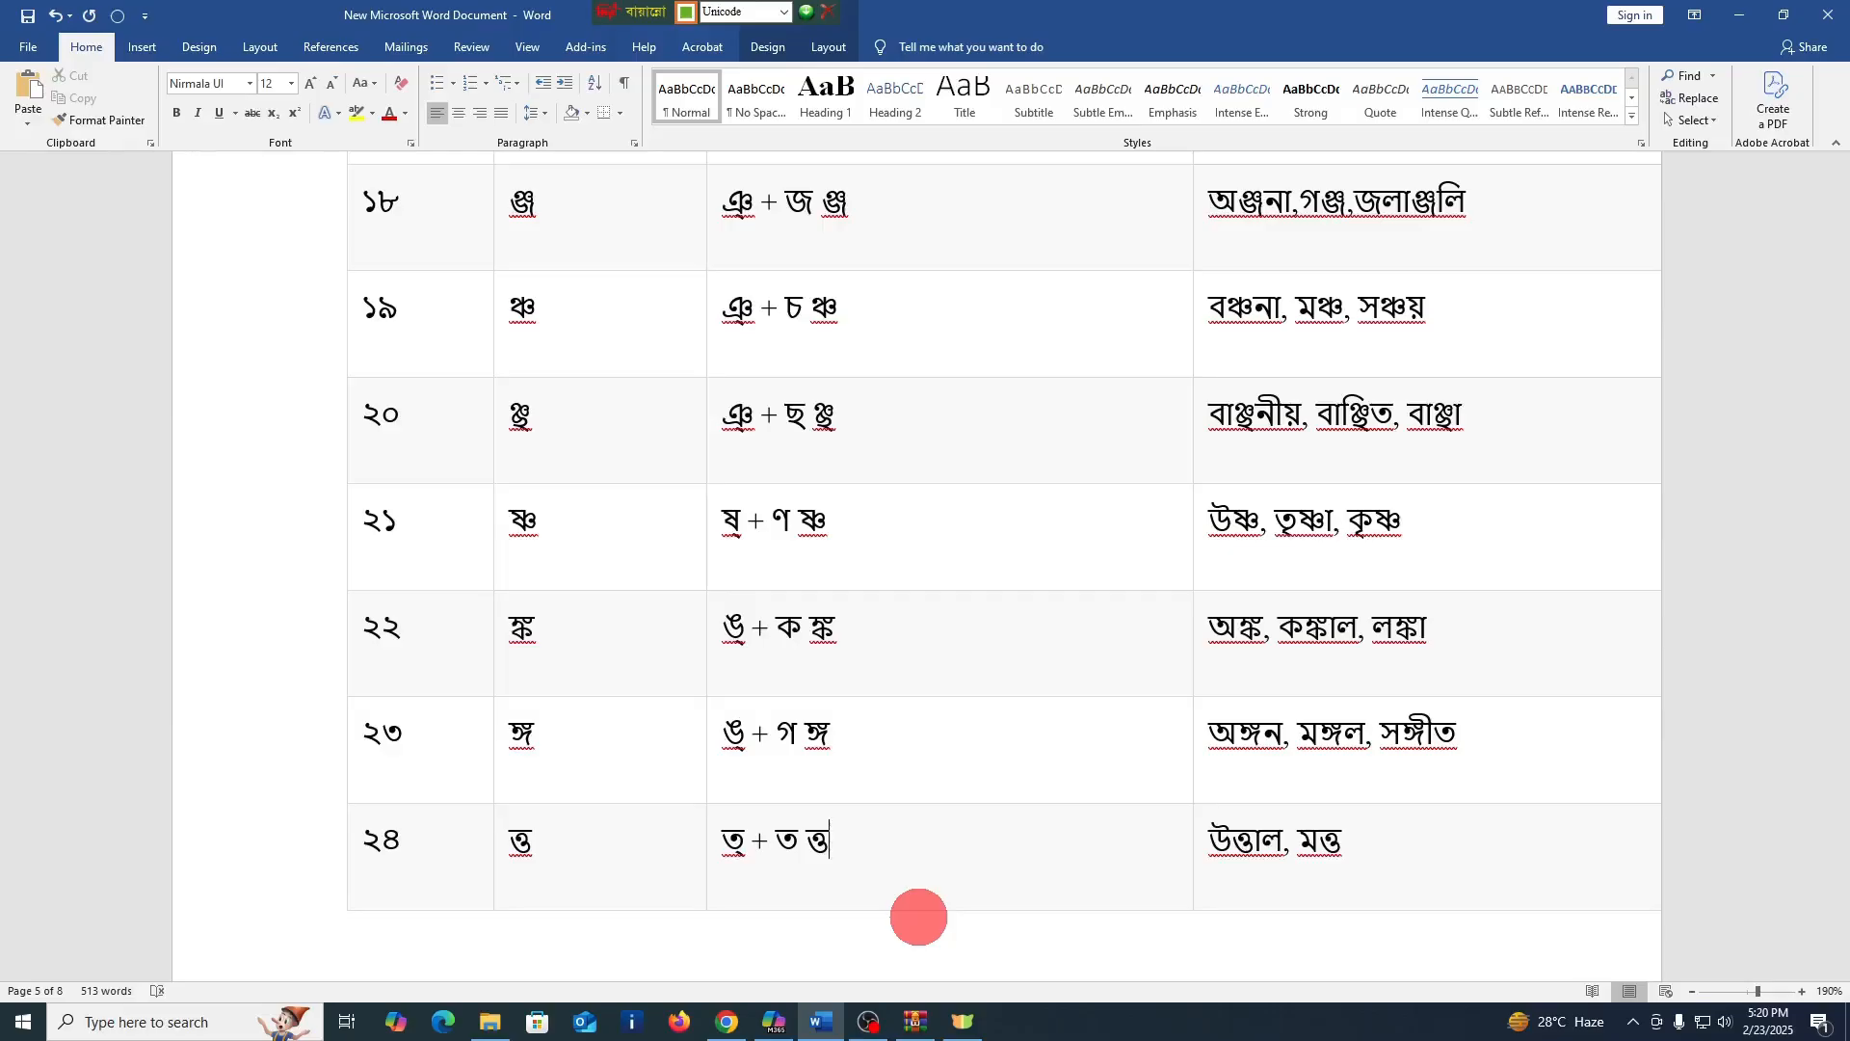
Enter the conjuncts ত্ম and ক্ত after the formations in the গঠন cells of rows ২৫ and ২৬
scroll(925, 887, "down", 8)
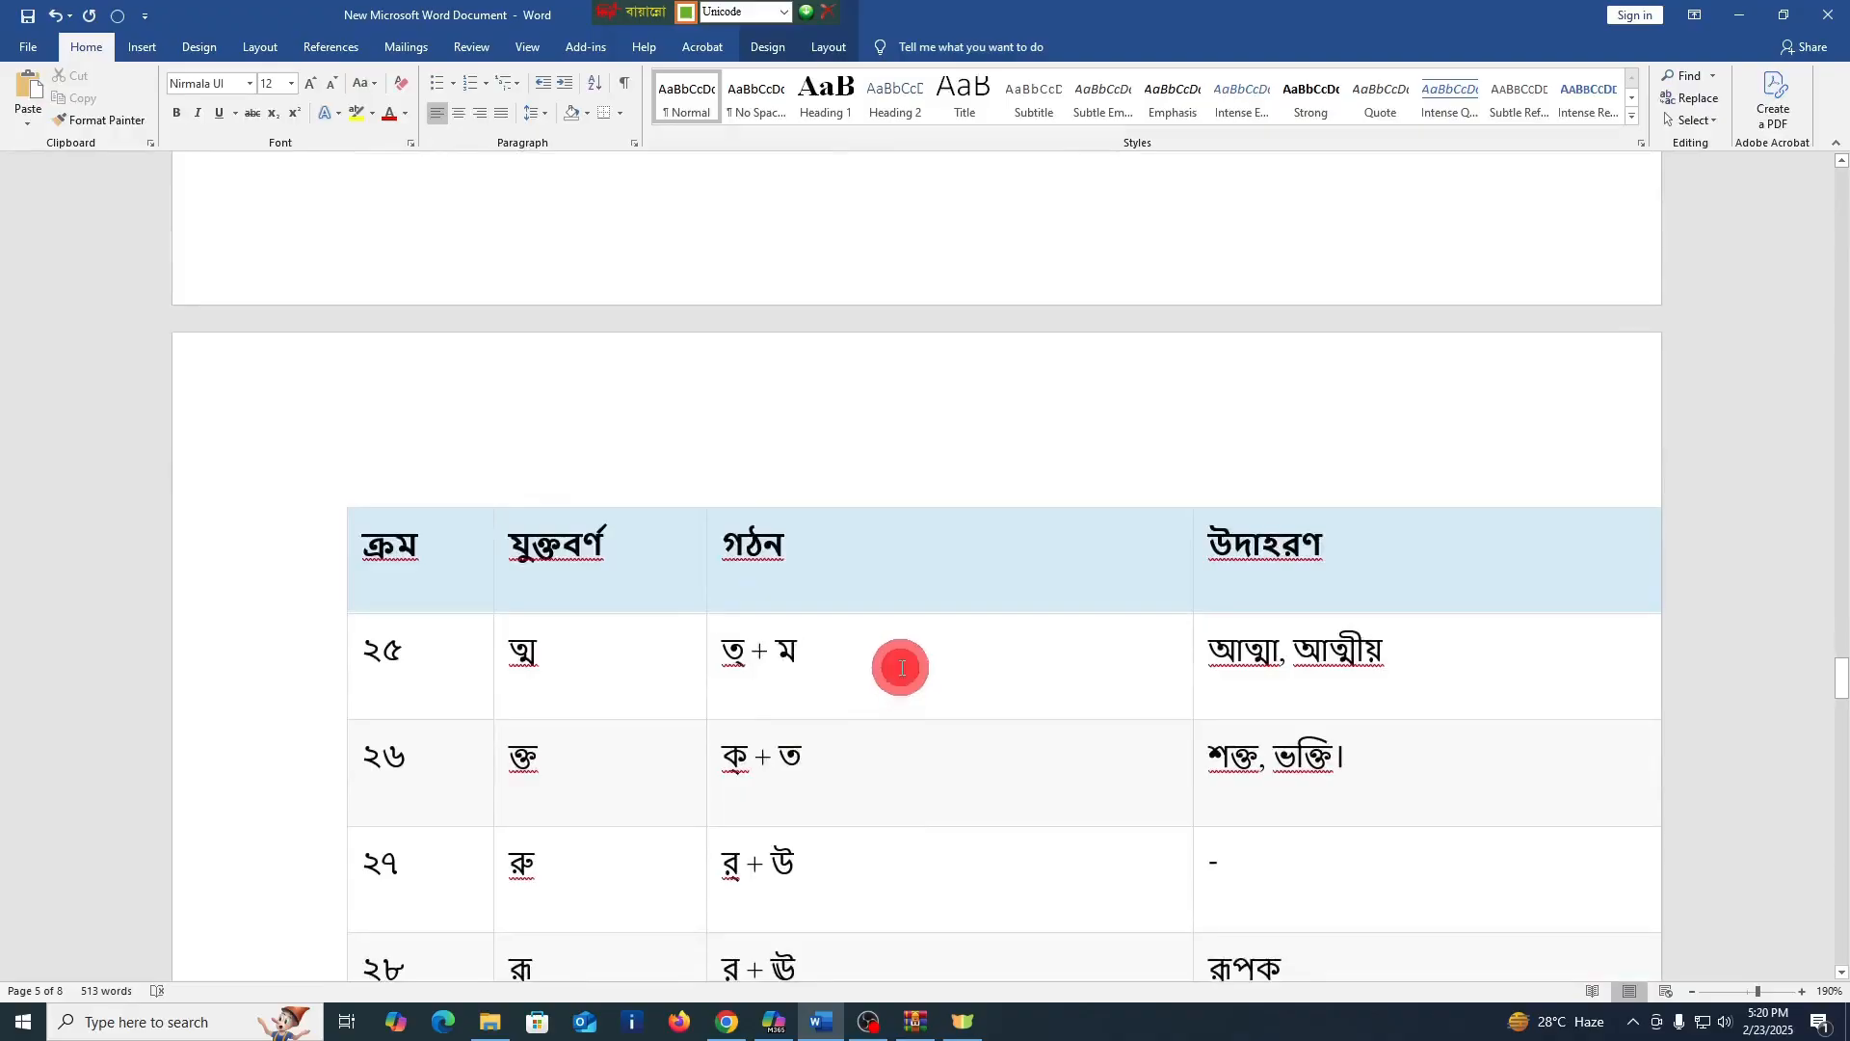
left_click(906, 686)
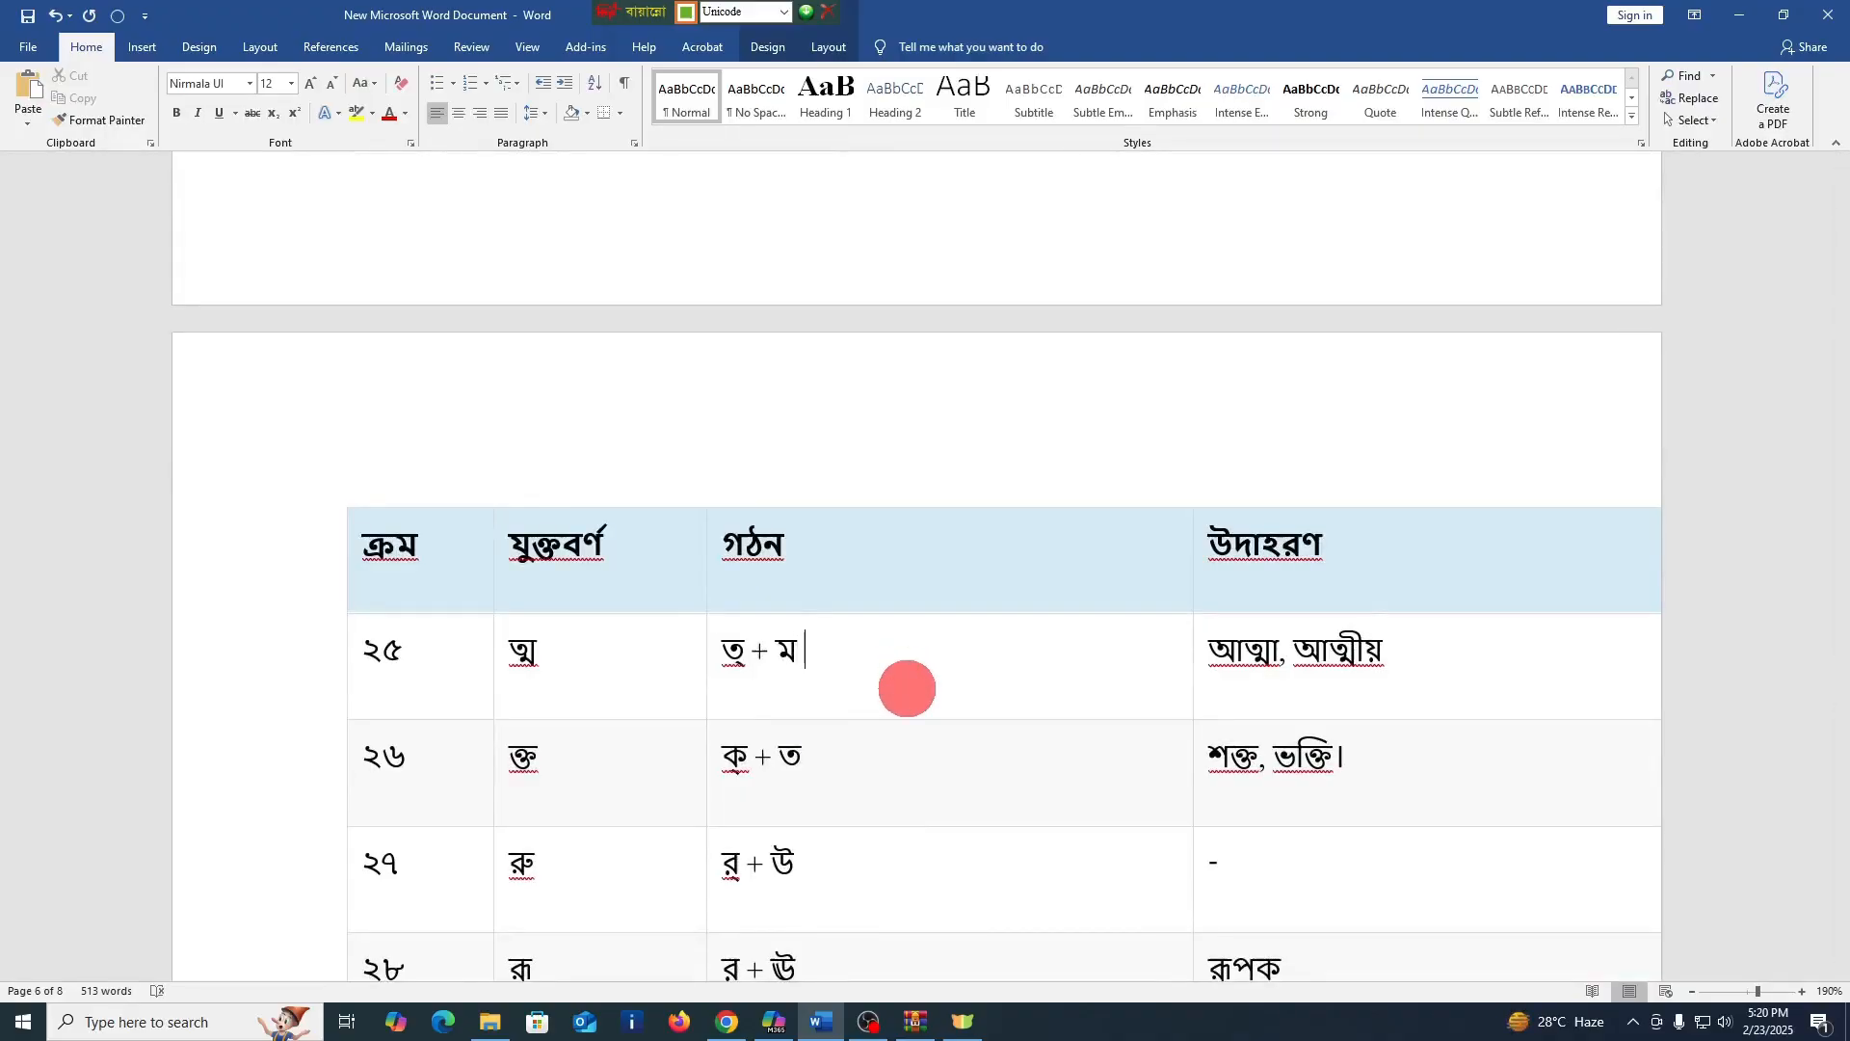
type("ত্ম")
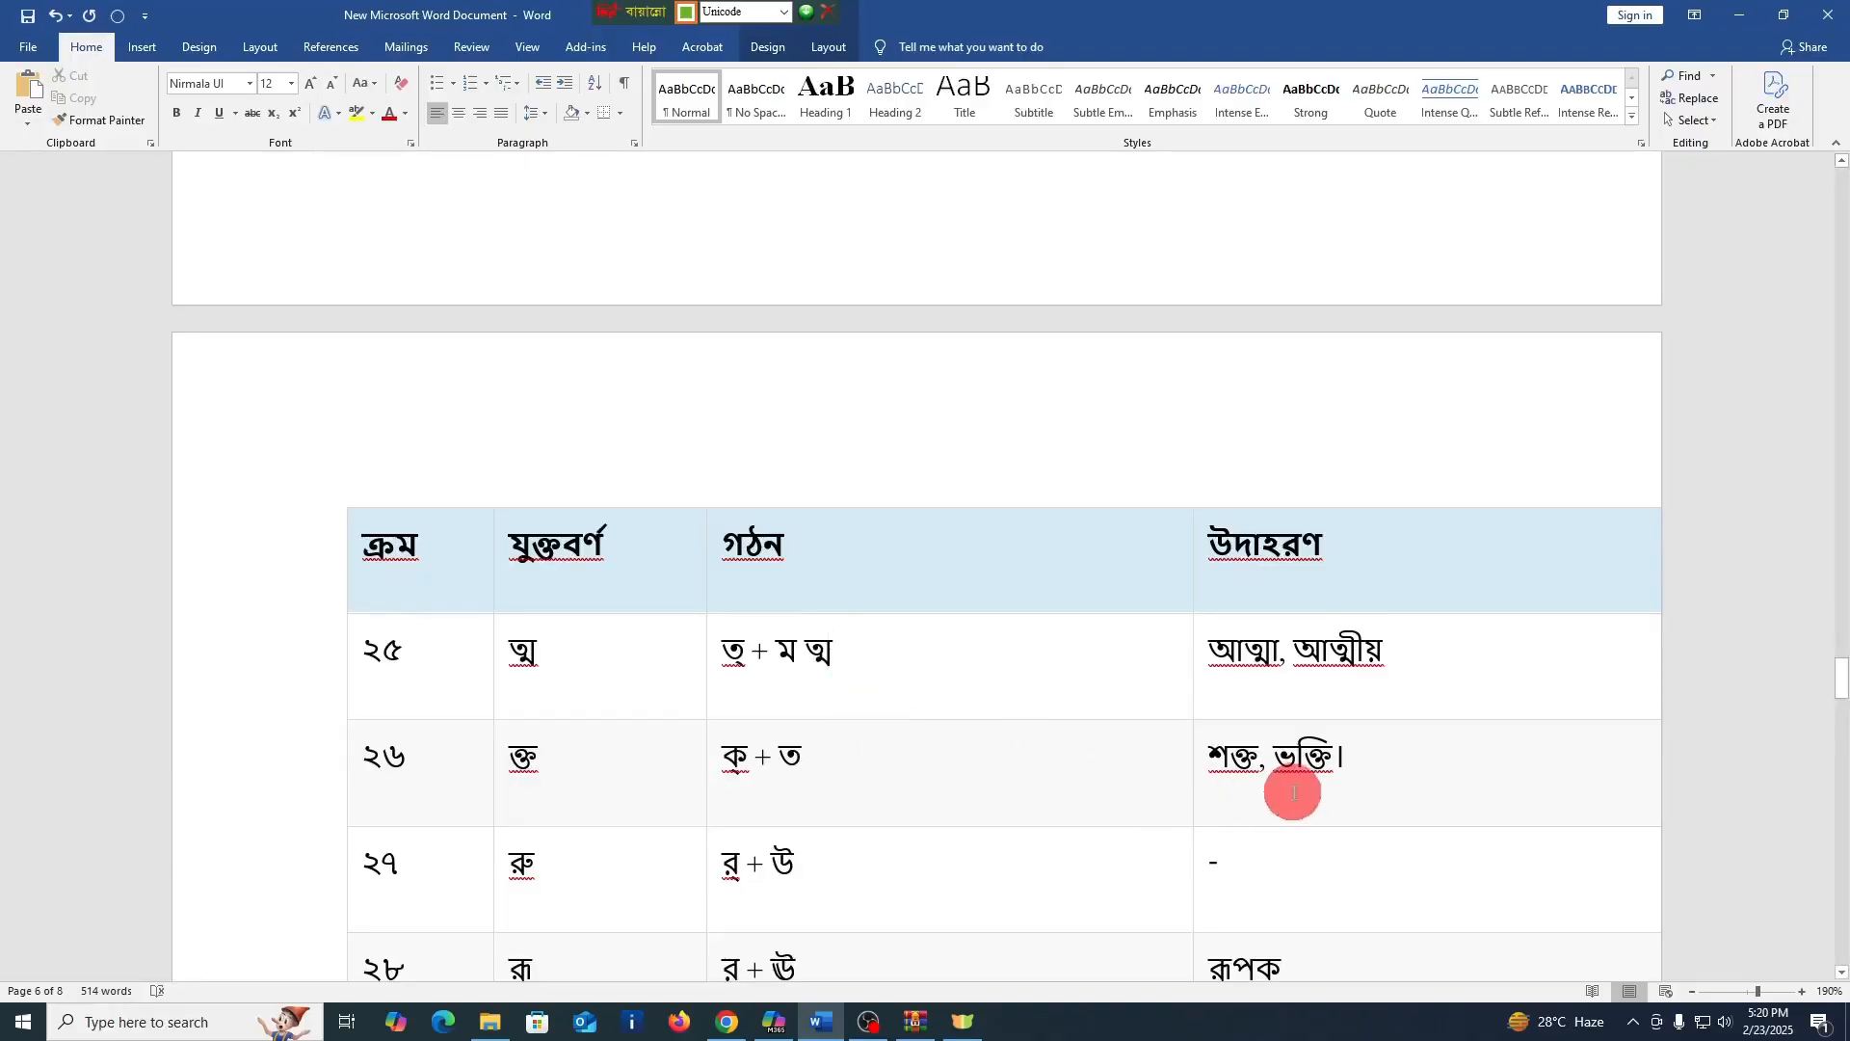
left_click(893, 761)
type("ক্ত")
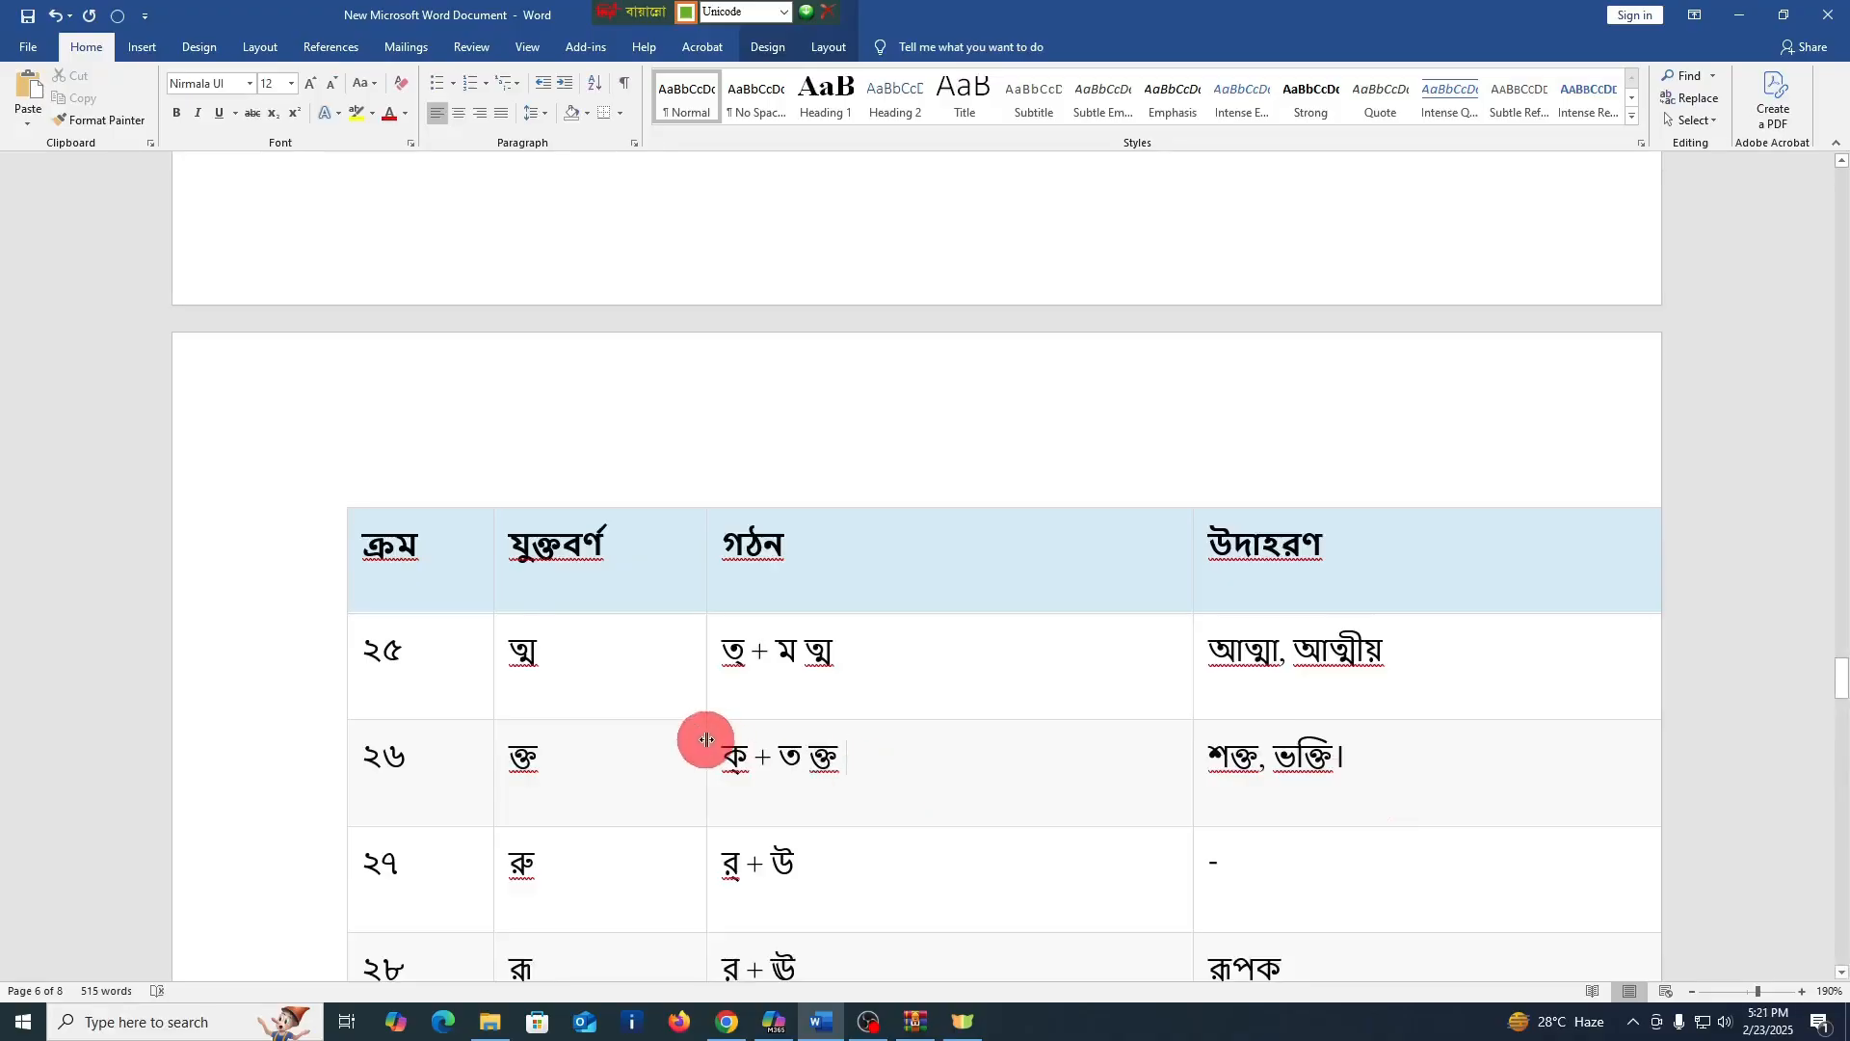
Enter রু and রূ after the formations in the গঠন cells of rows ২৭ and ২৮, using the vowel signs
scroll(791, 722, "down", 3)
left_click(883, 702)
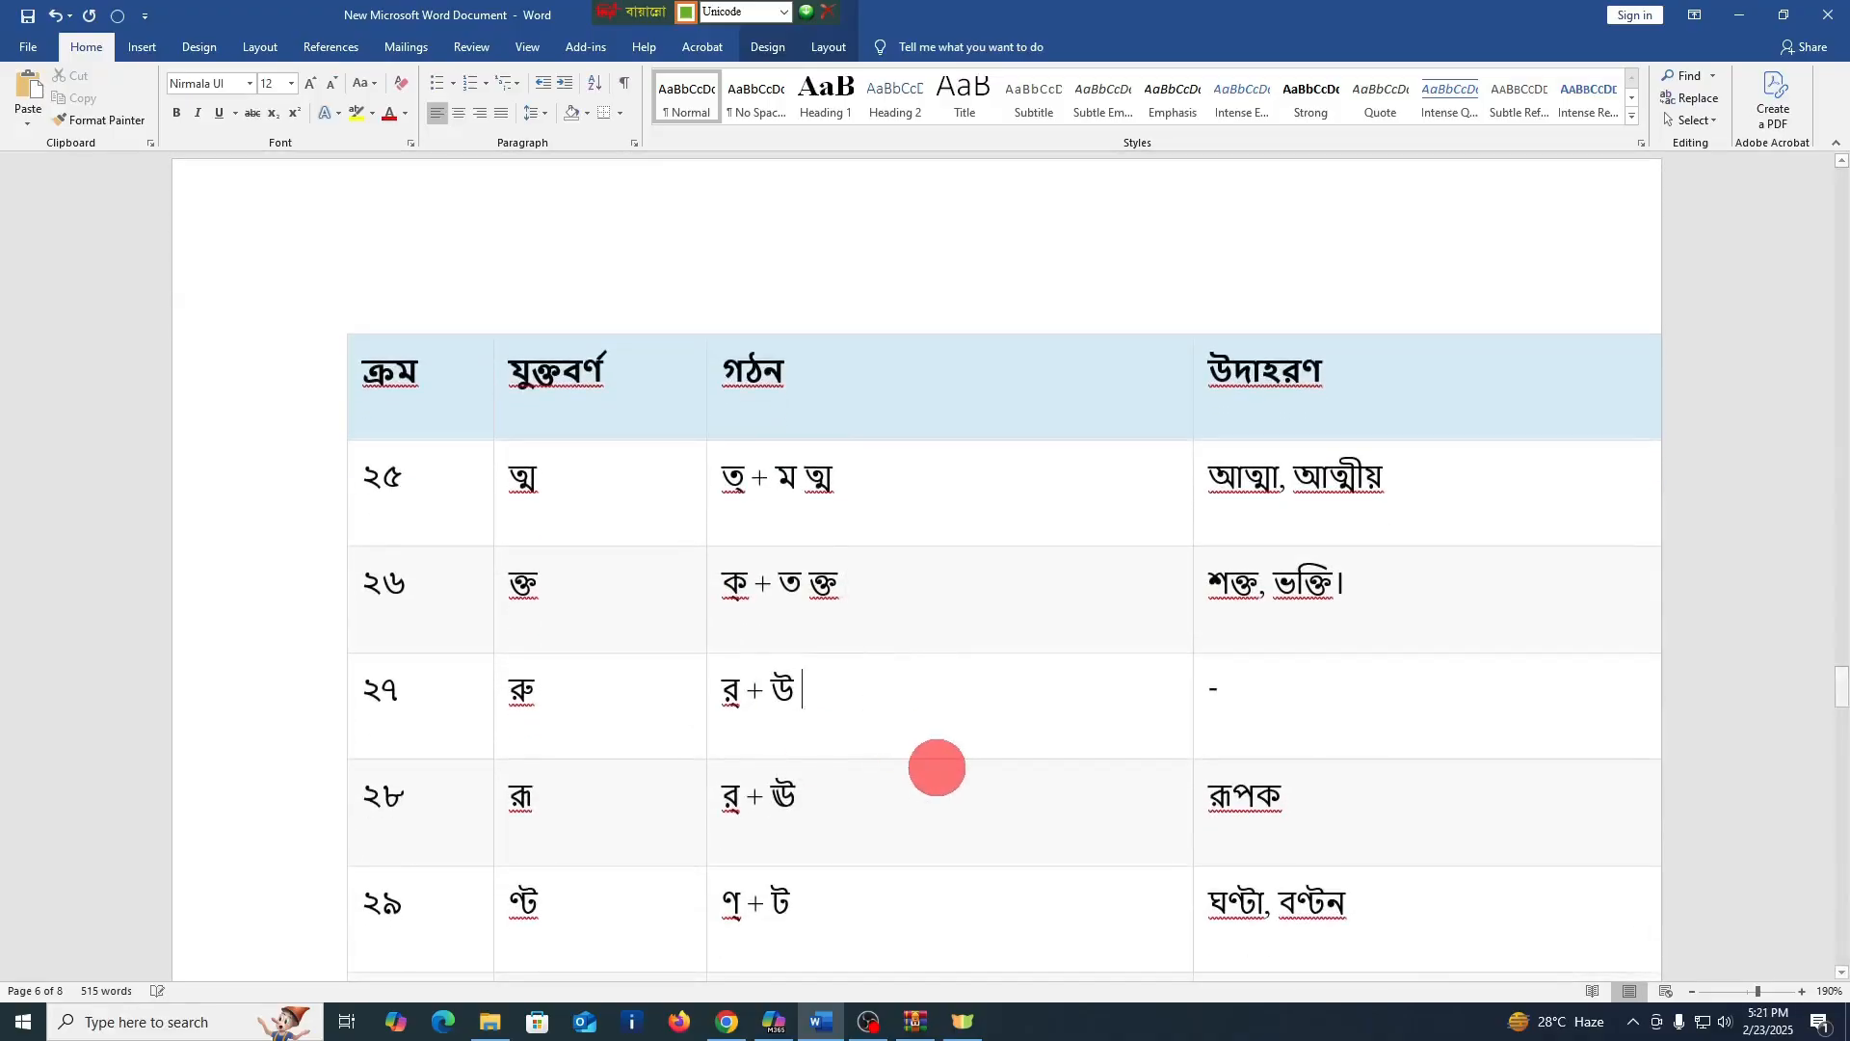
type("র")
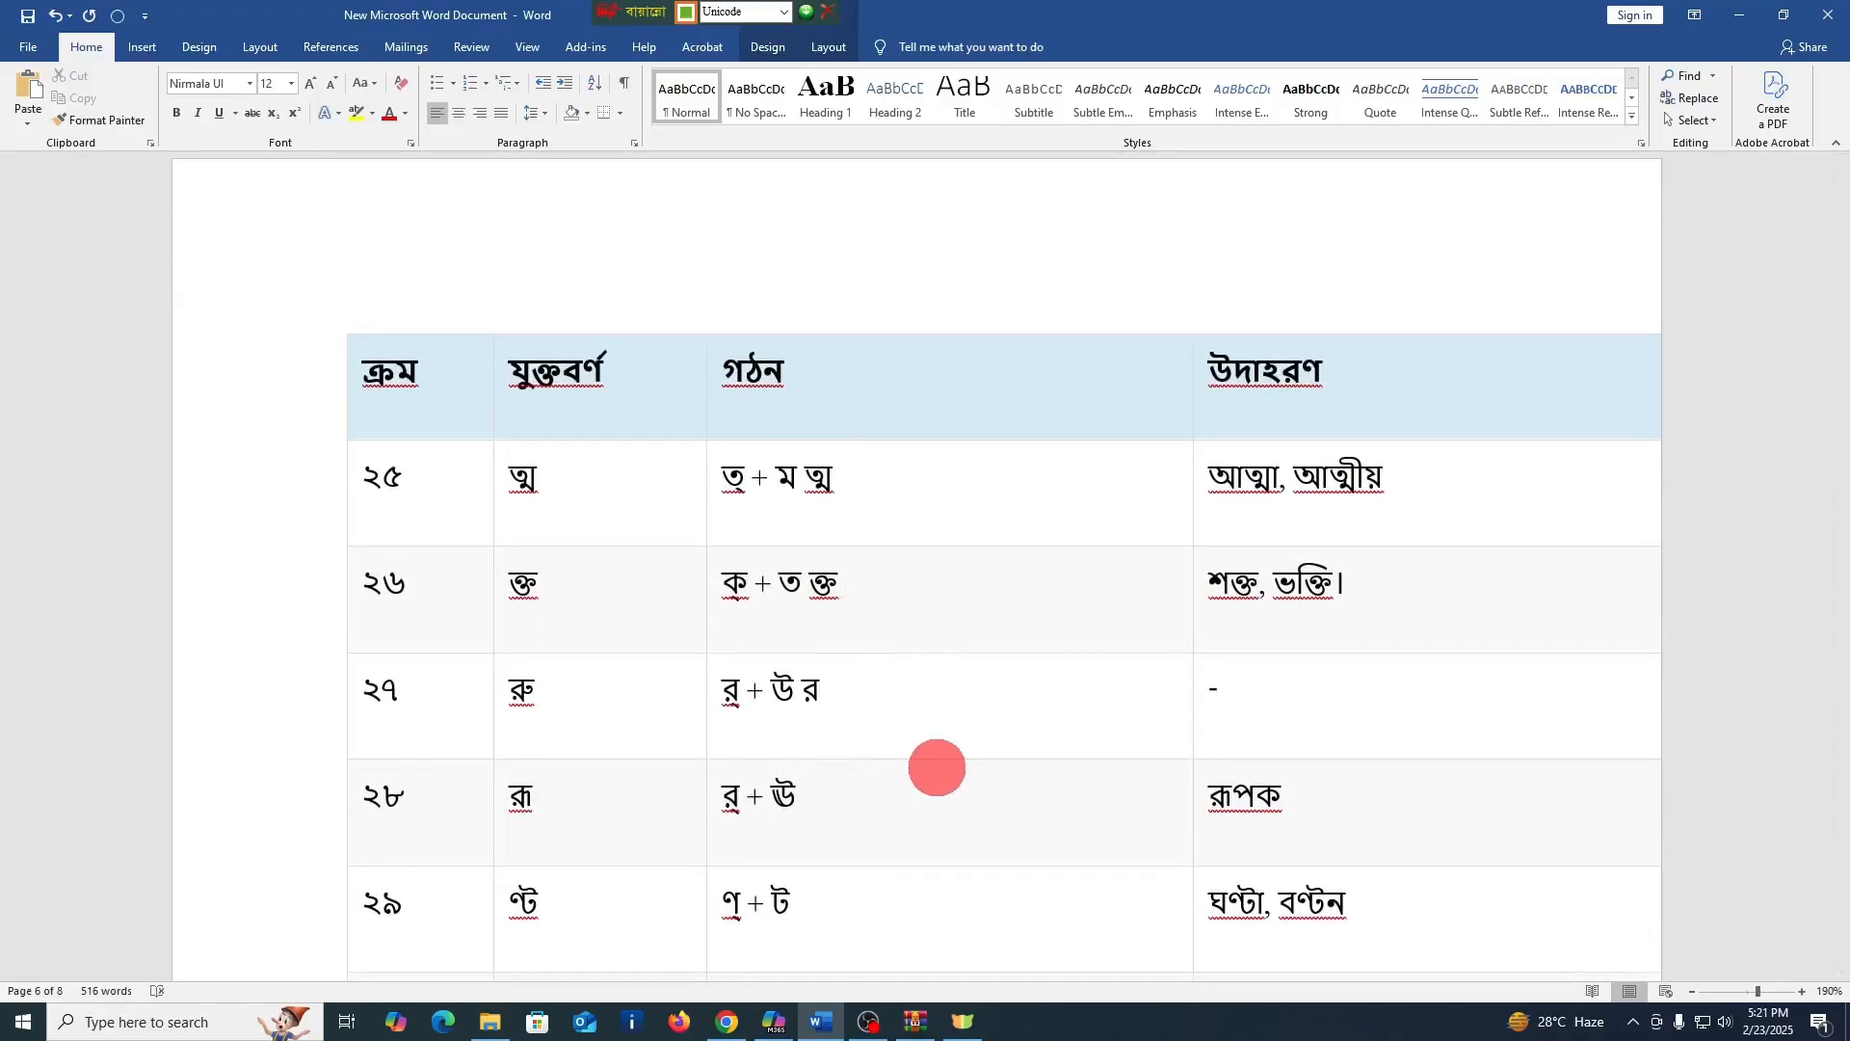
type("ু")
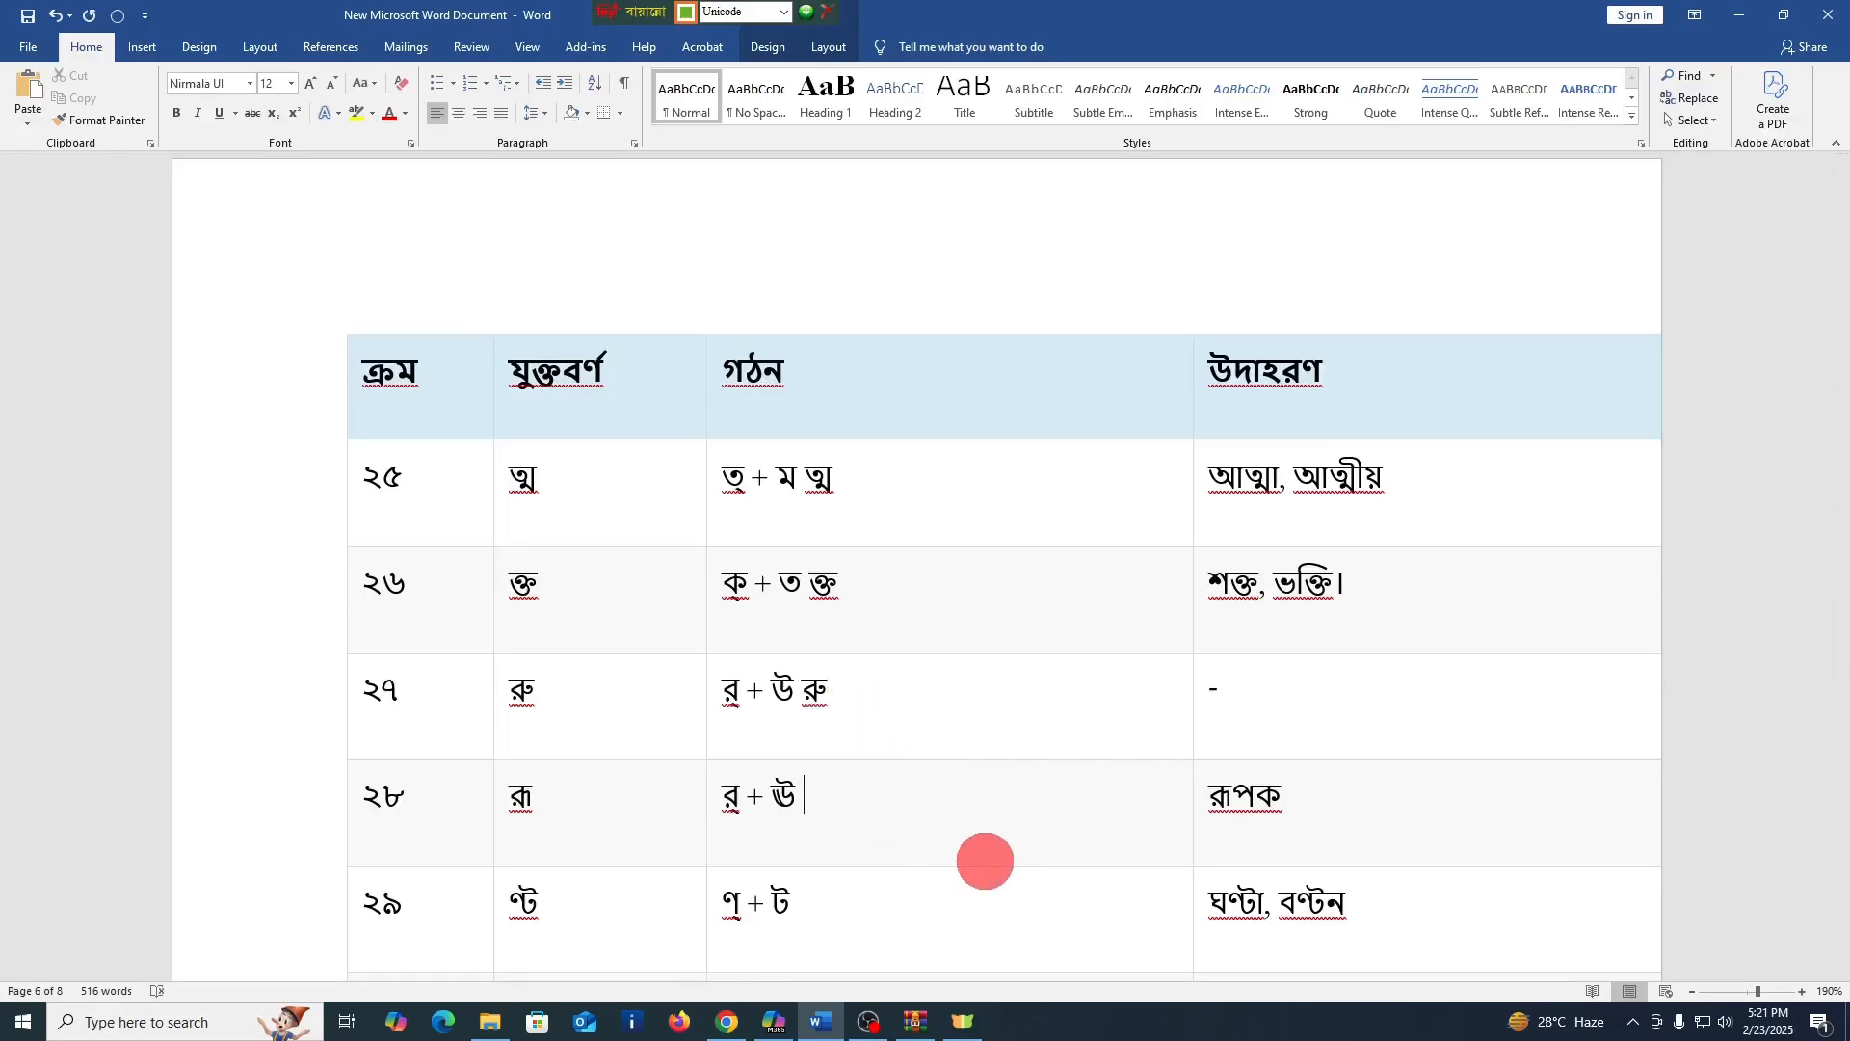
type("রূ")
Enter the conjuncts ণ্ট and ণ্ঠ after the formations in the গঠন cells of rows ২৯ and ৩০
scroll(985, 861, "down", 1)
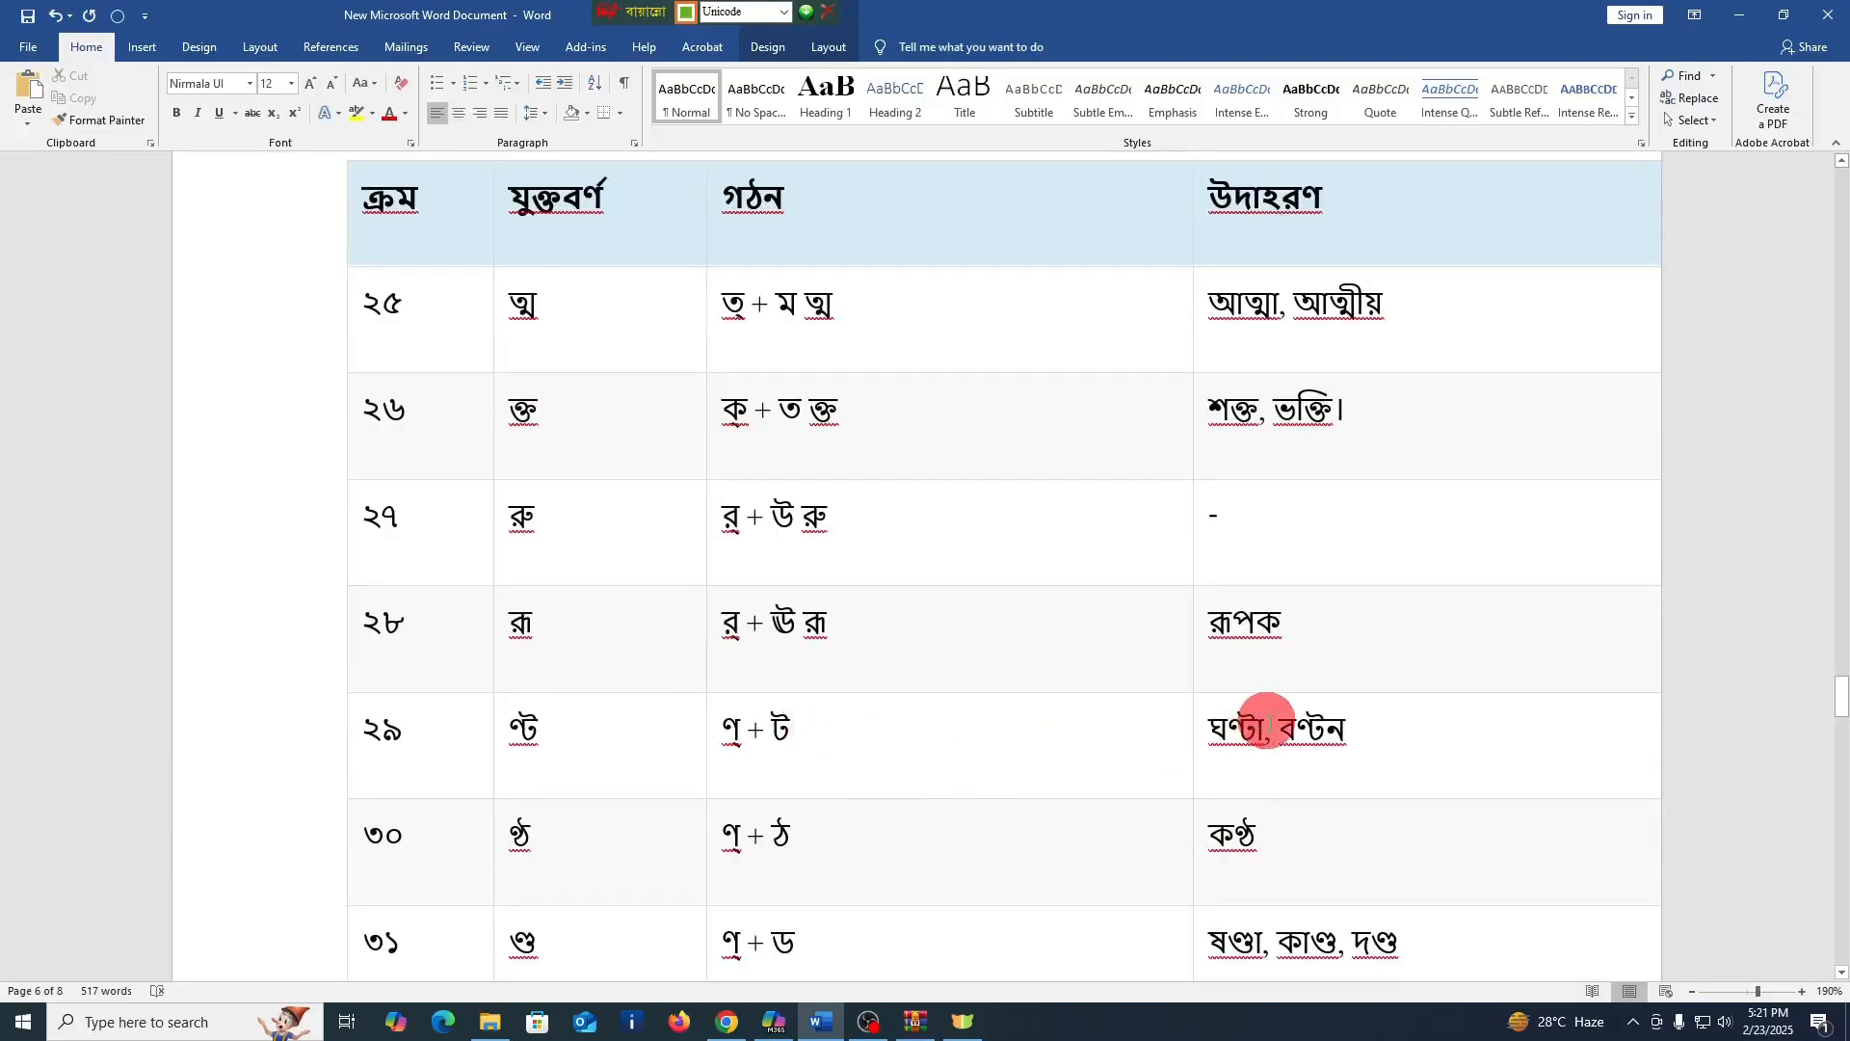
left_click(939, 749)
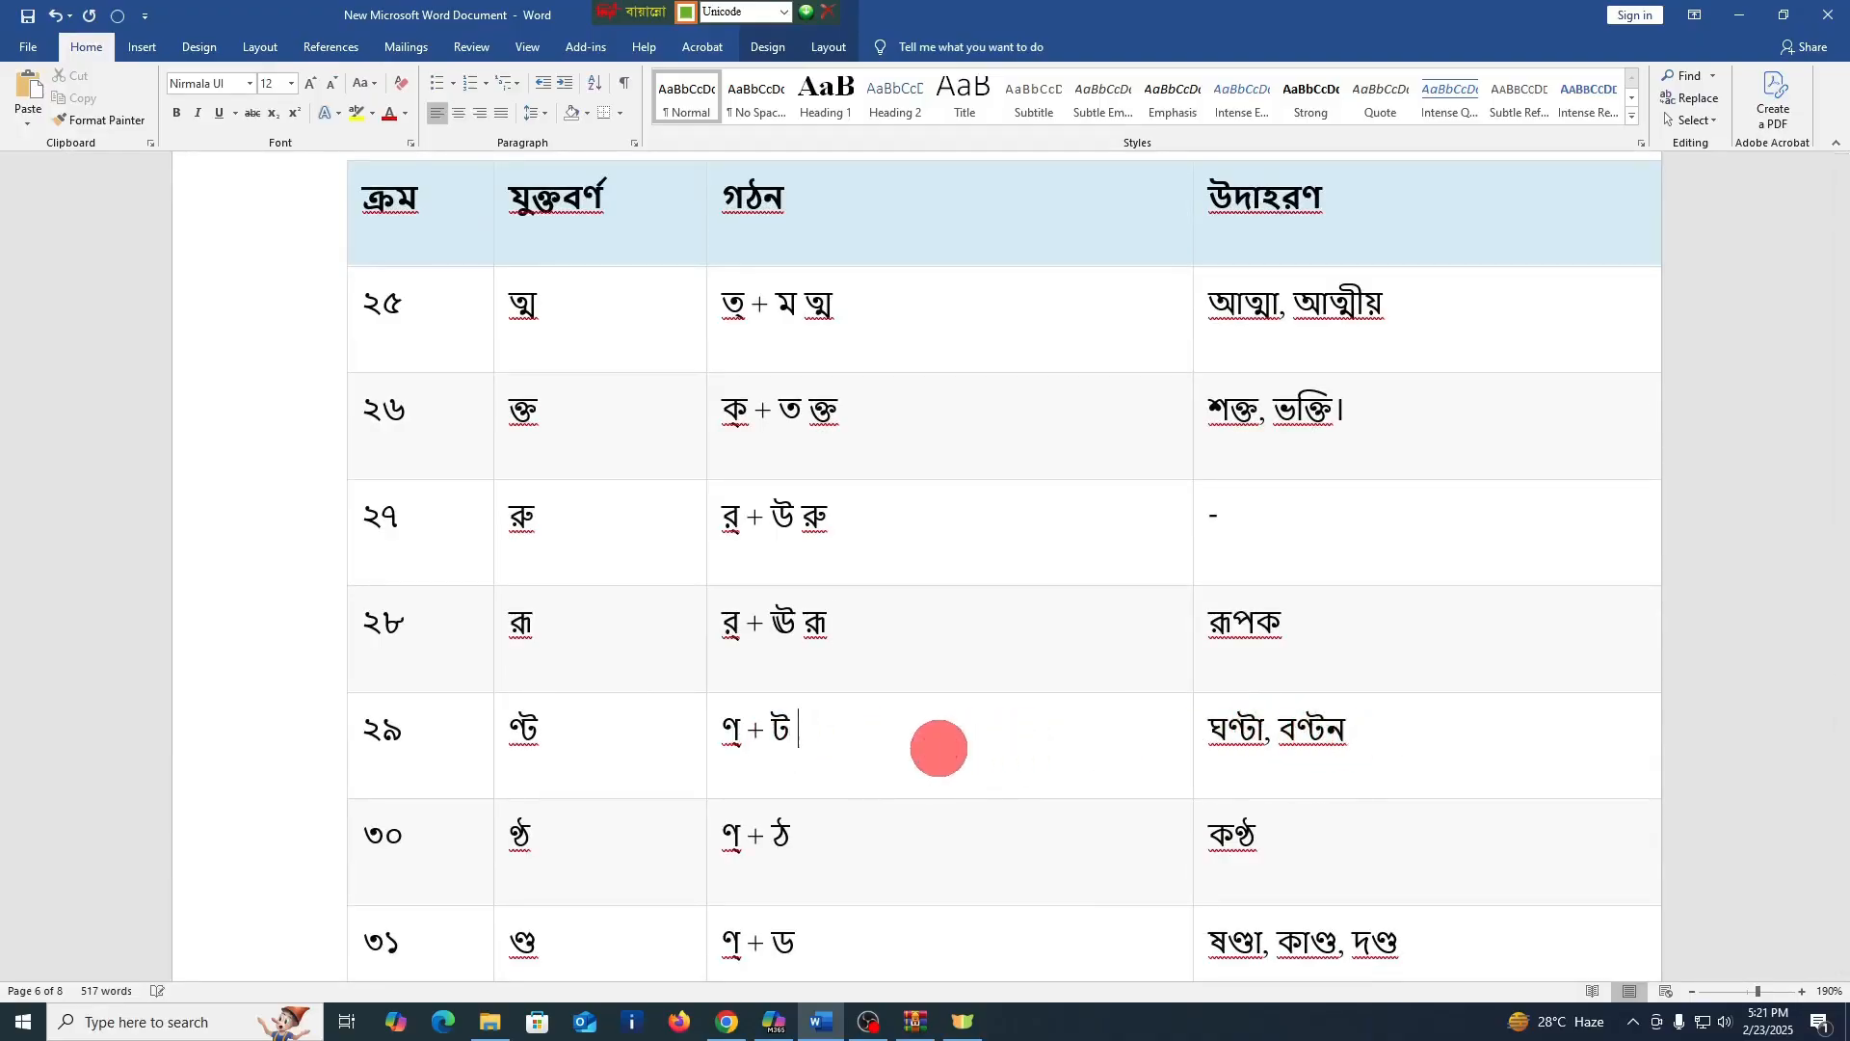
type("ণ্ট")
scroll(848, 711, "down", 1)
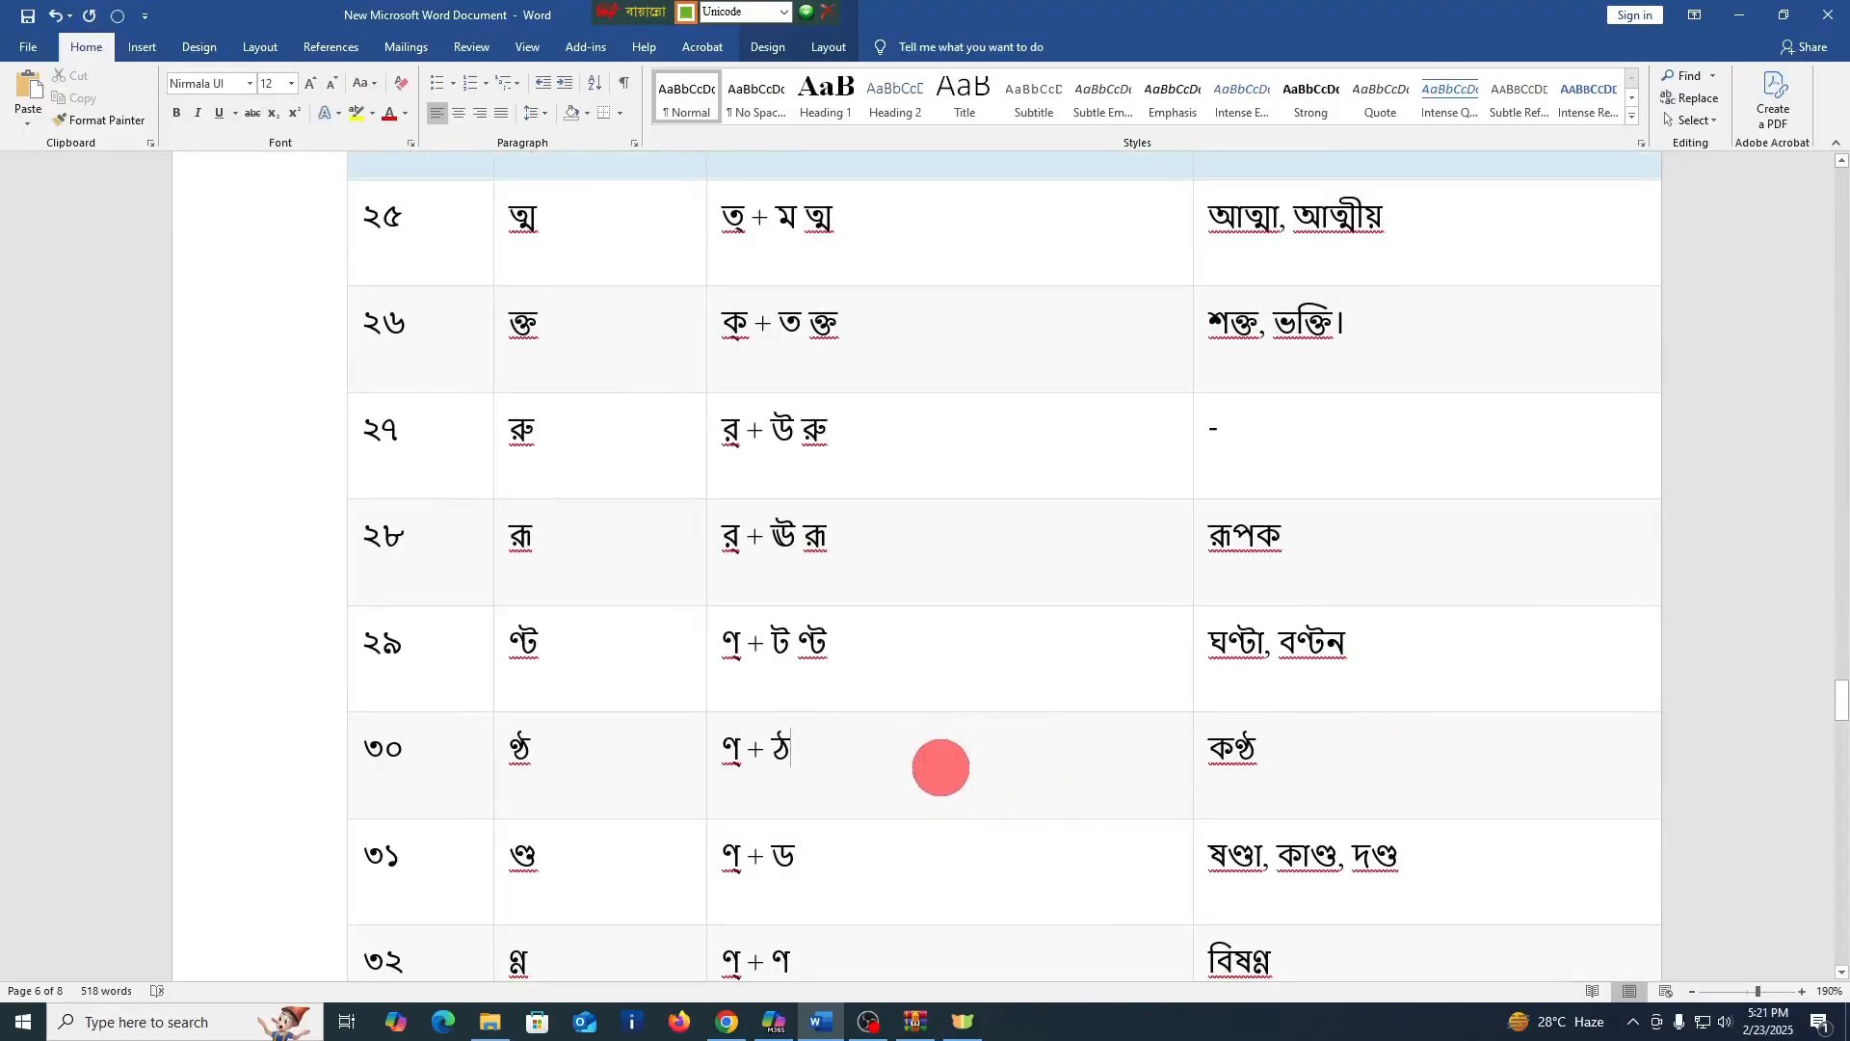
type("ণ্ঠ")
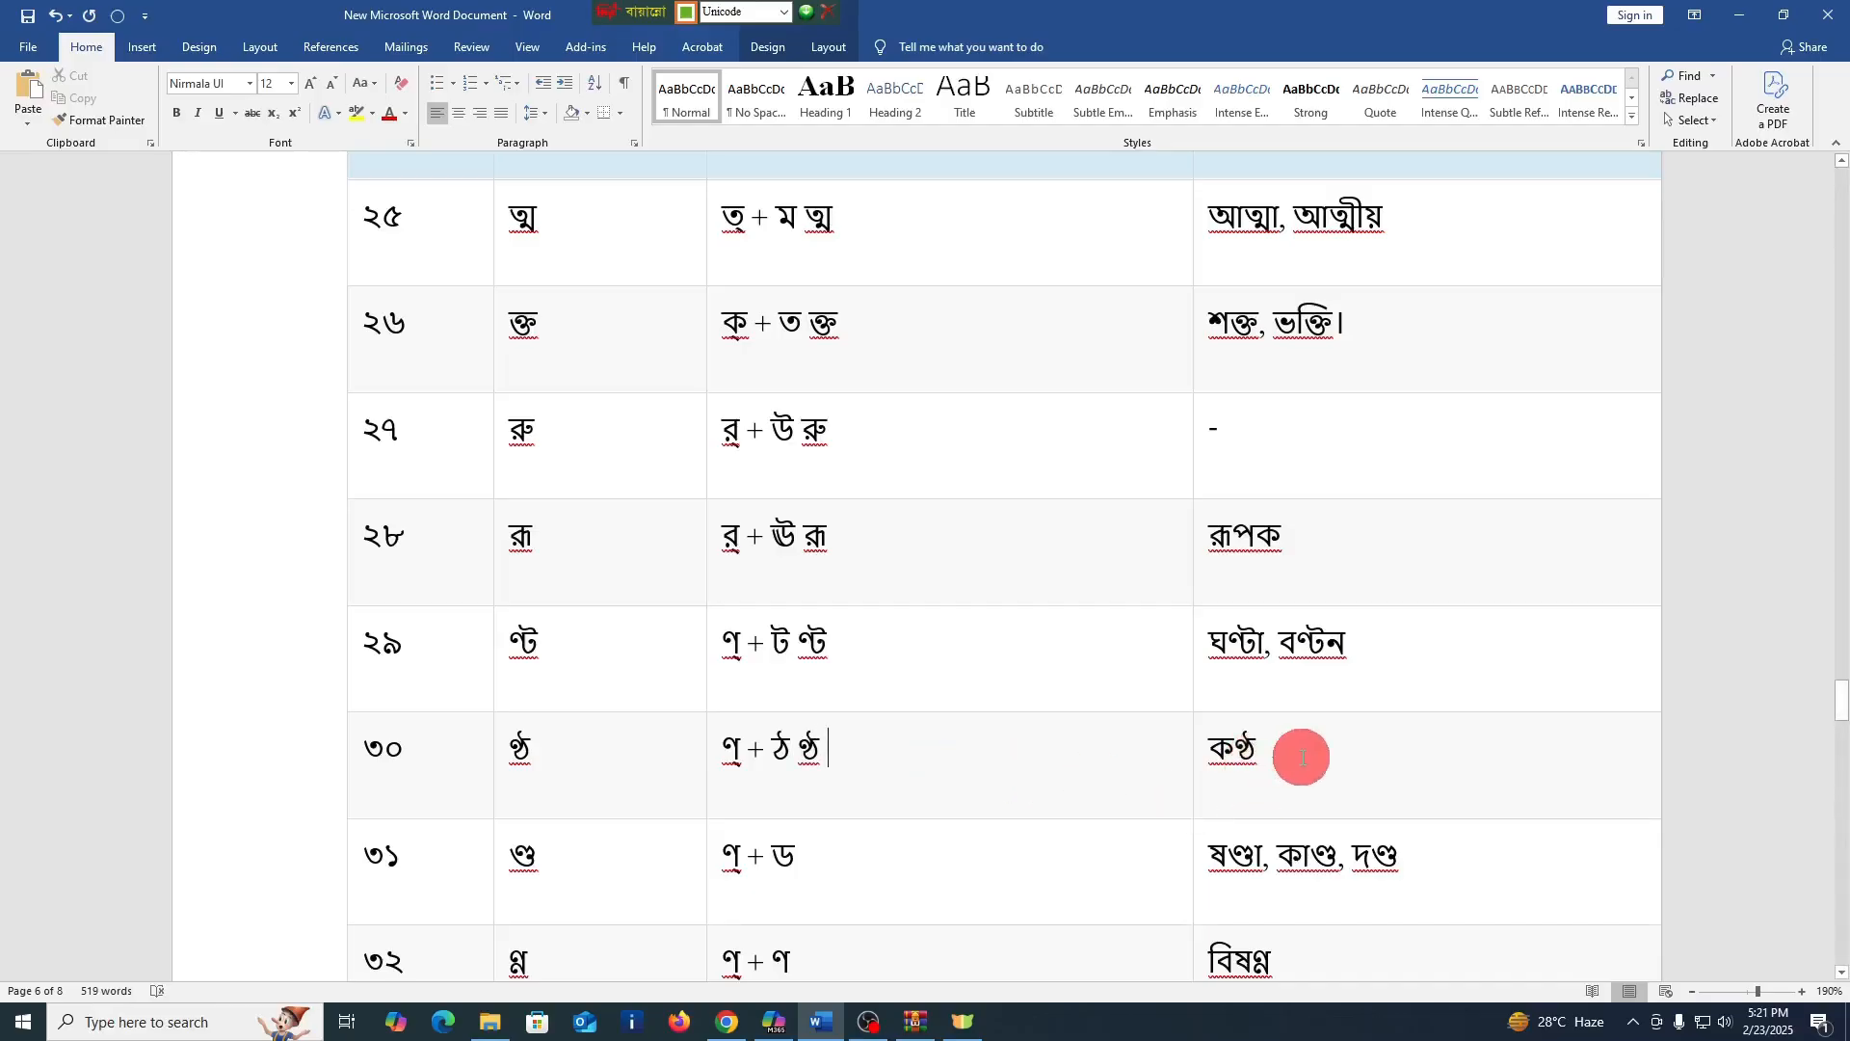
Enter the conjuncts ণ্ড and ণ্ণ after the formations in the গঠন cells of rows ৩১ and ৩২
scroll(1137, 795, "down", 3)
left_click(914, 701)
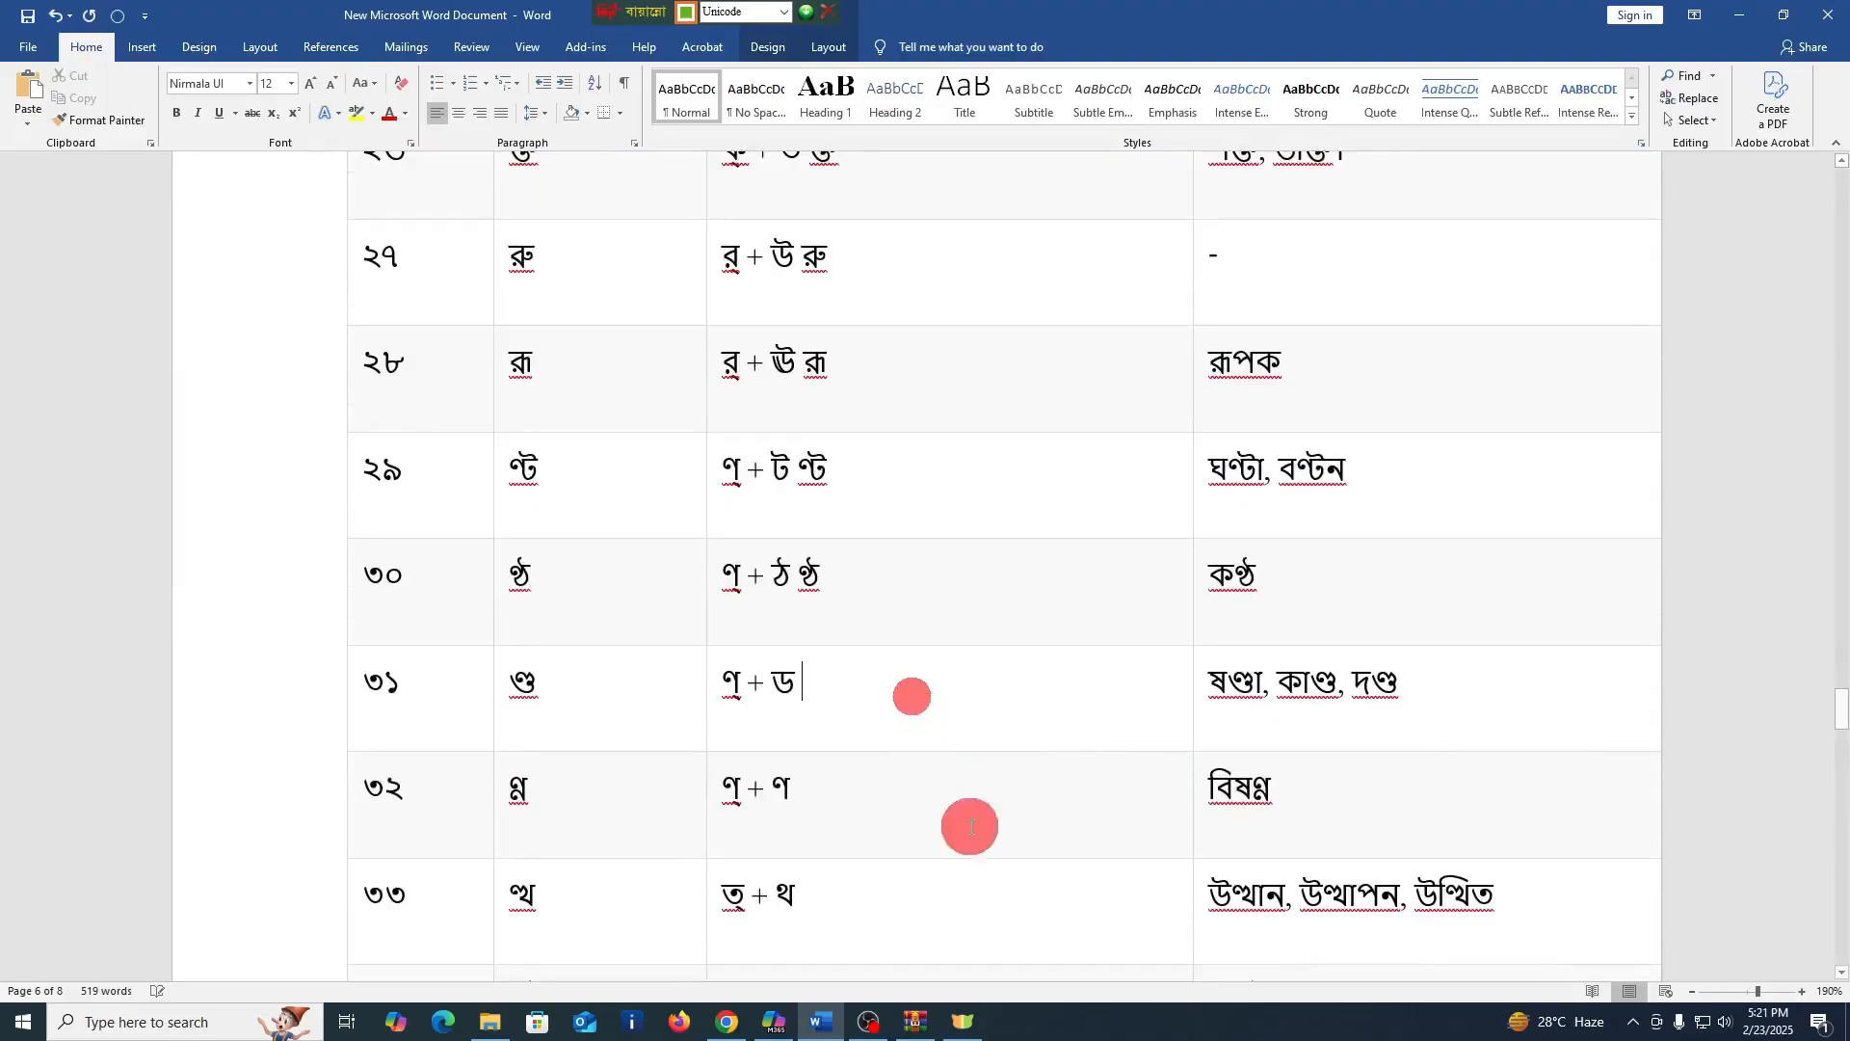
type("ণ")
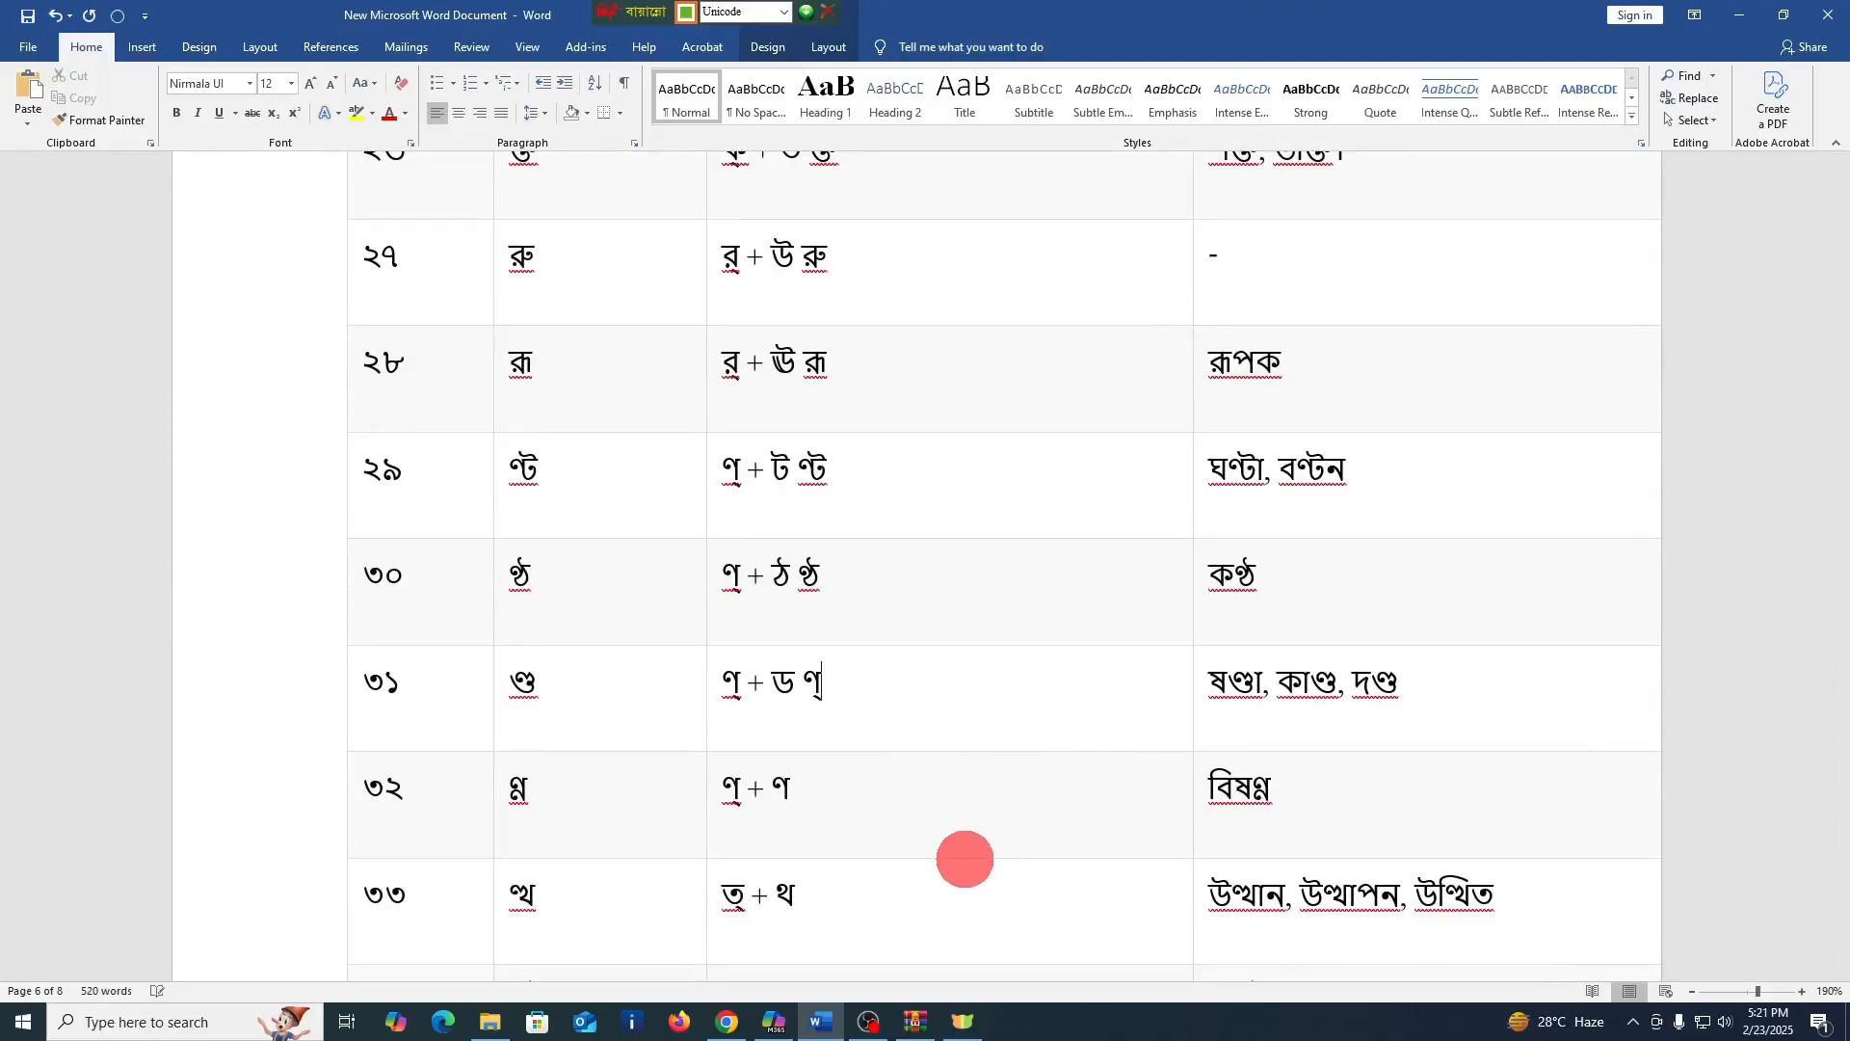
type("্ড")
left_click(1264, 683)
left_click(871, 785)
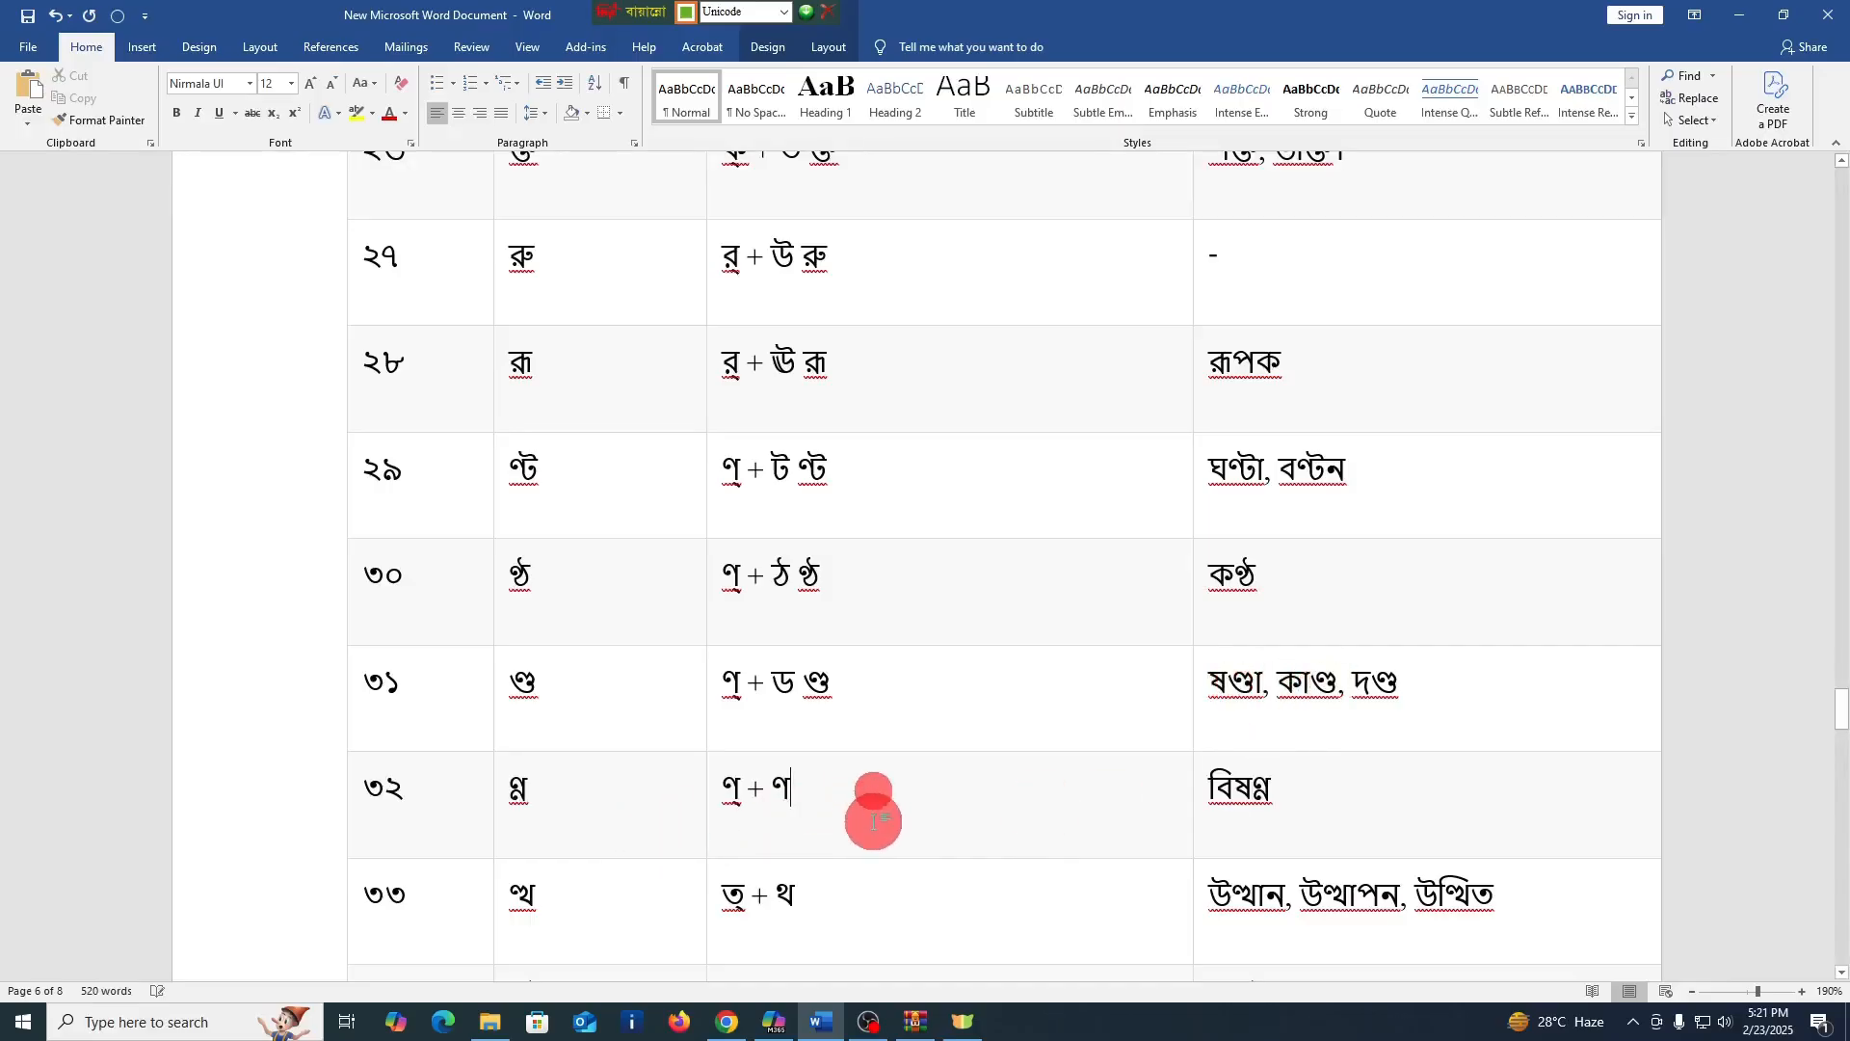
type("ণ্")
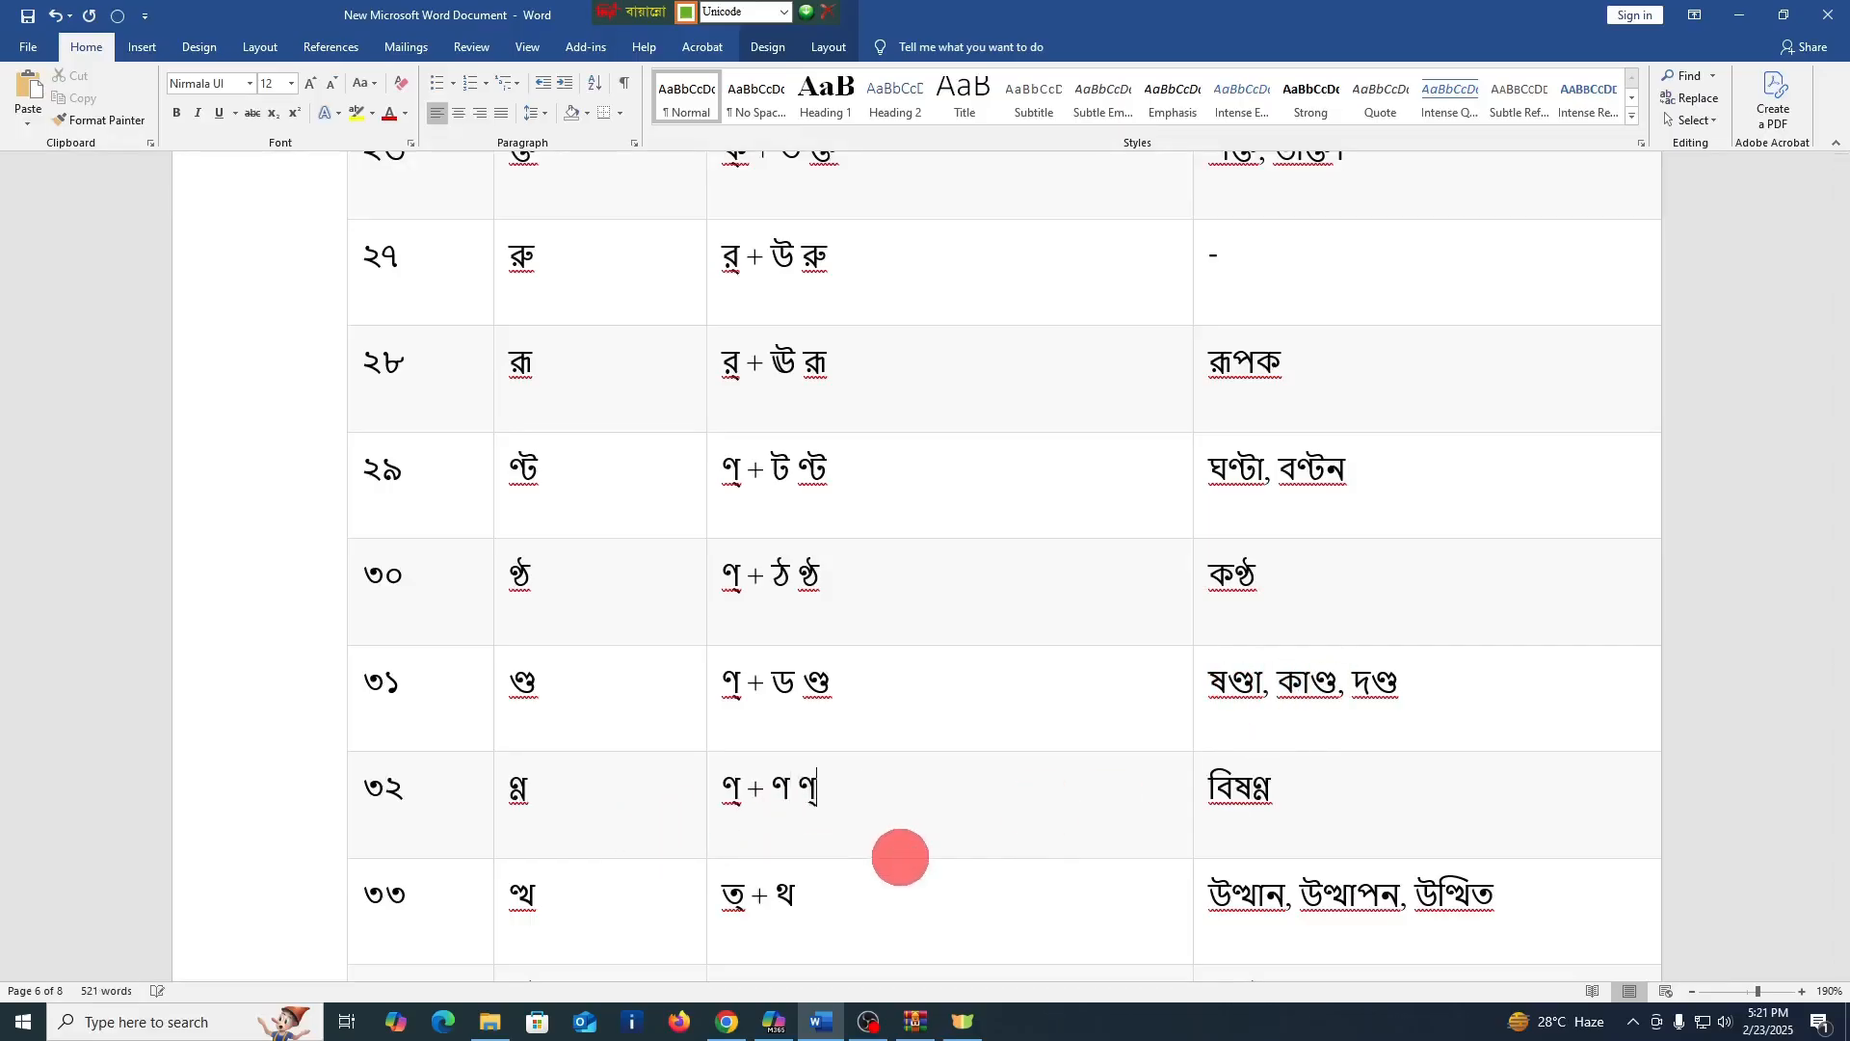
type("ণ")
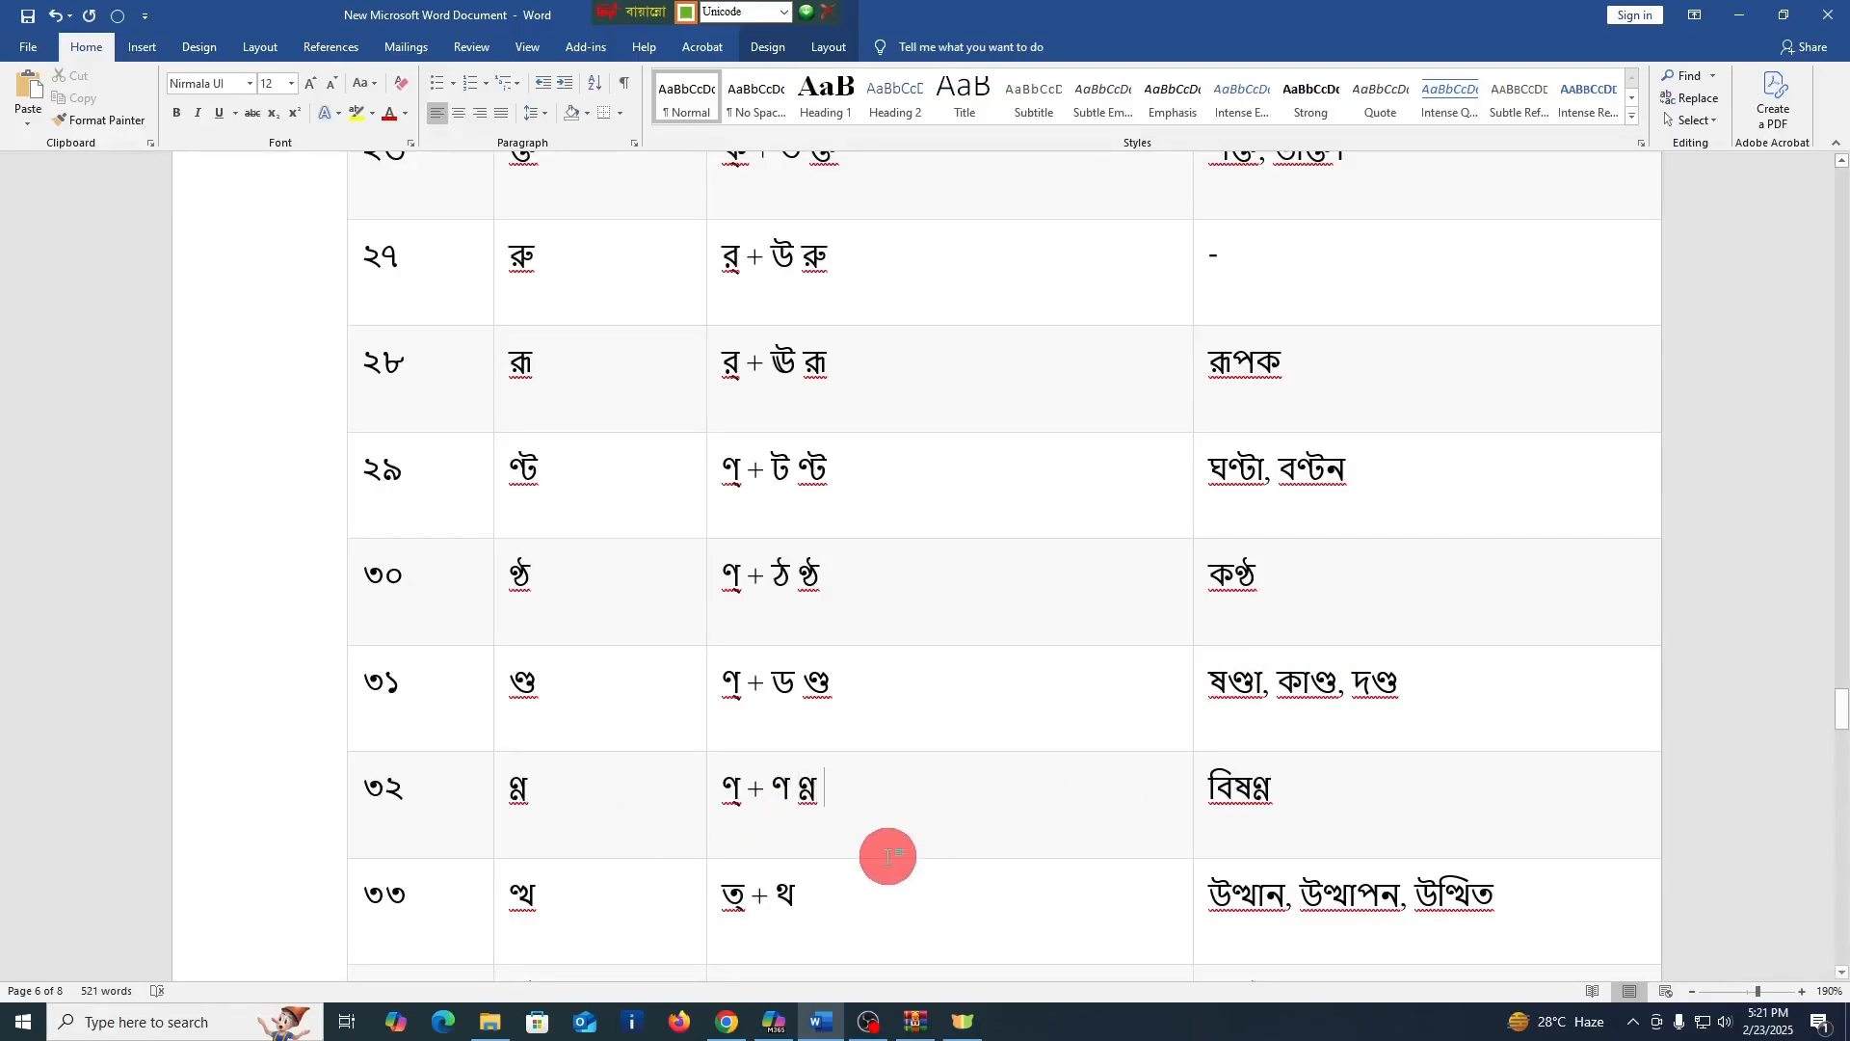
Enter the conjunct ত্থ after "ত্ + থ" in the গঠন cell of row ৩৩
scroll(896, 856, "down", 2)
left_click(898, 730)
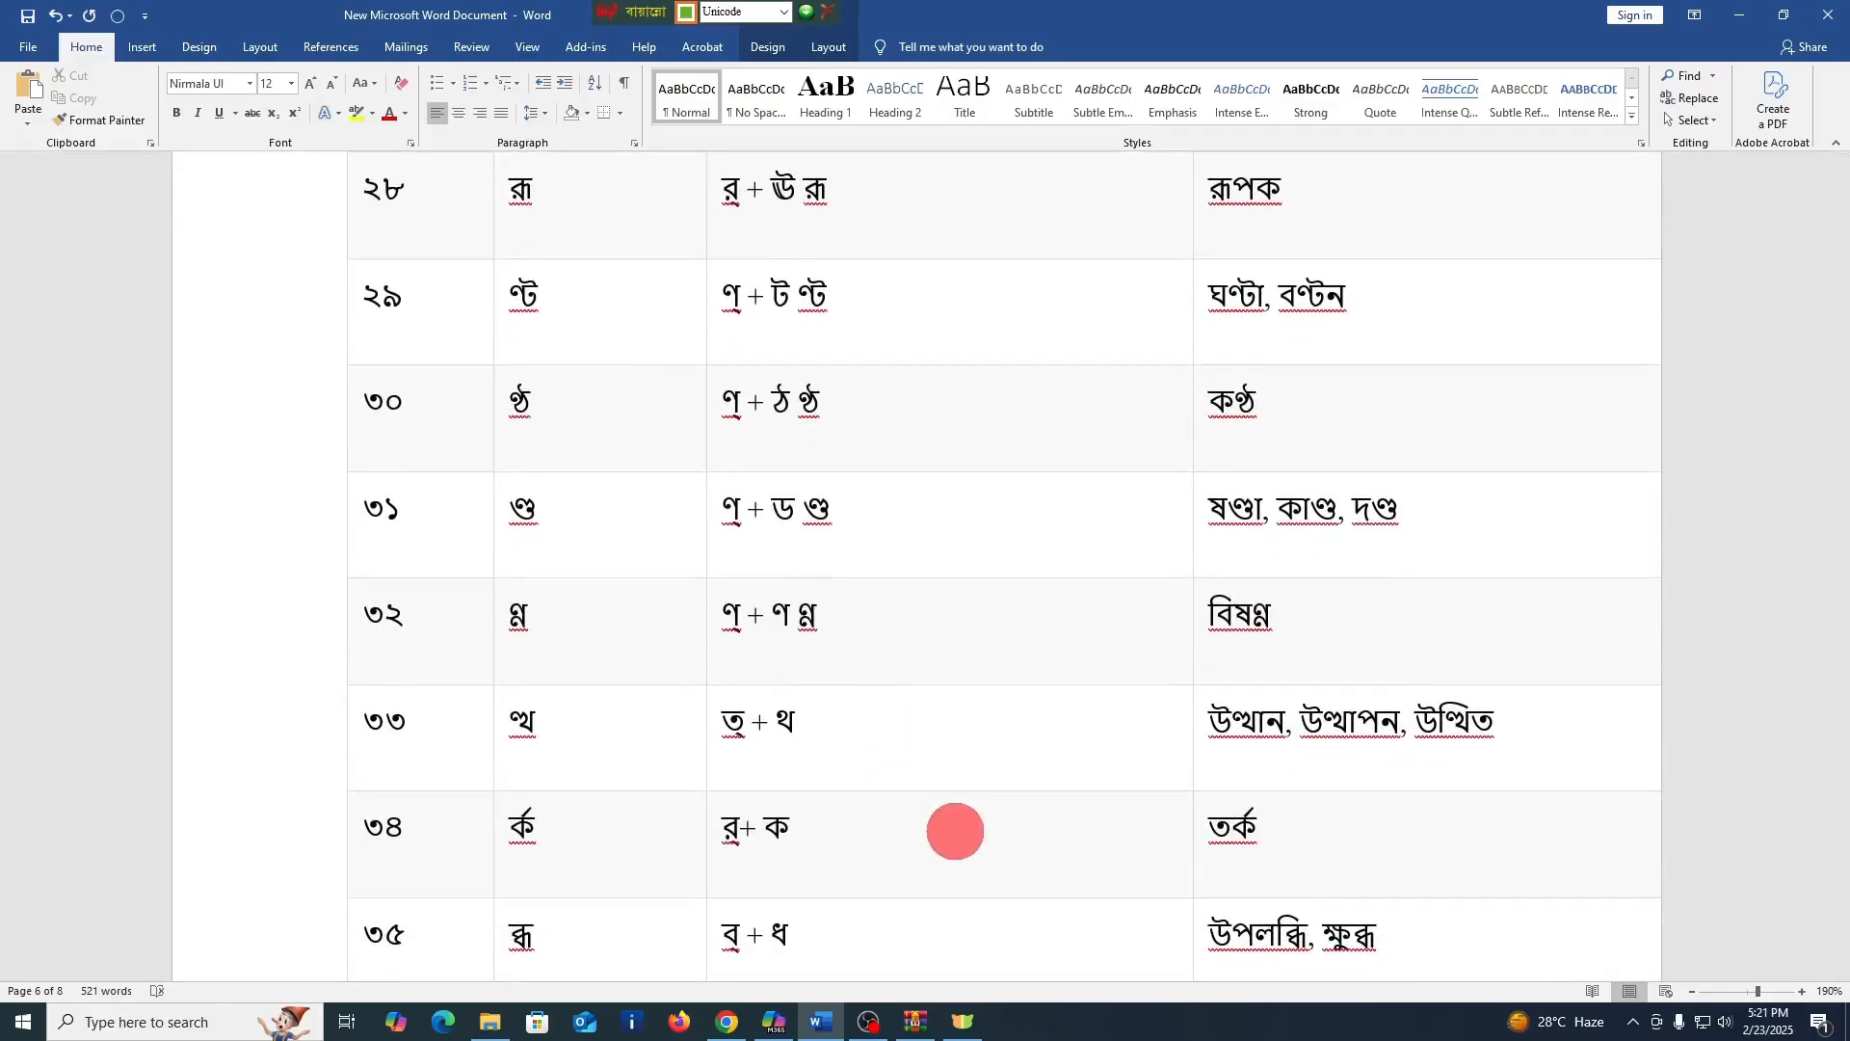
type("ত্থ")
Enter র্ক four times, separated by spaces, after "র্+ ক" in the গঠন cell of row ৩৪
left_click(872, 833)
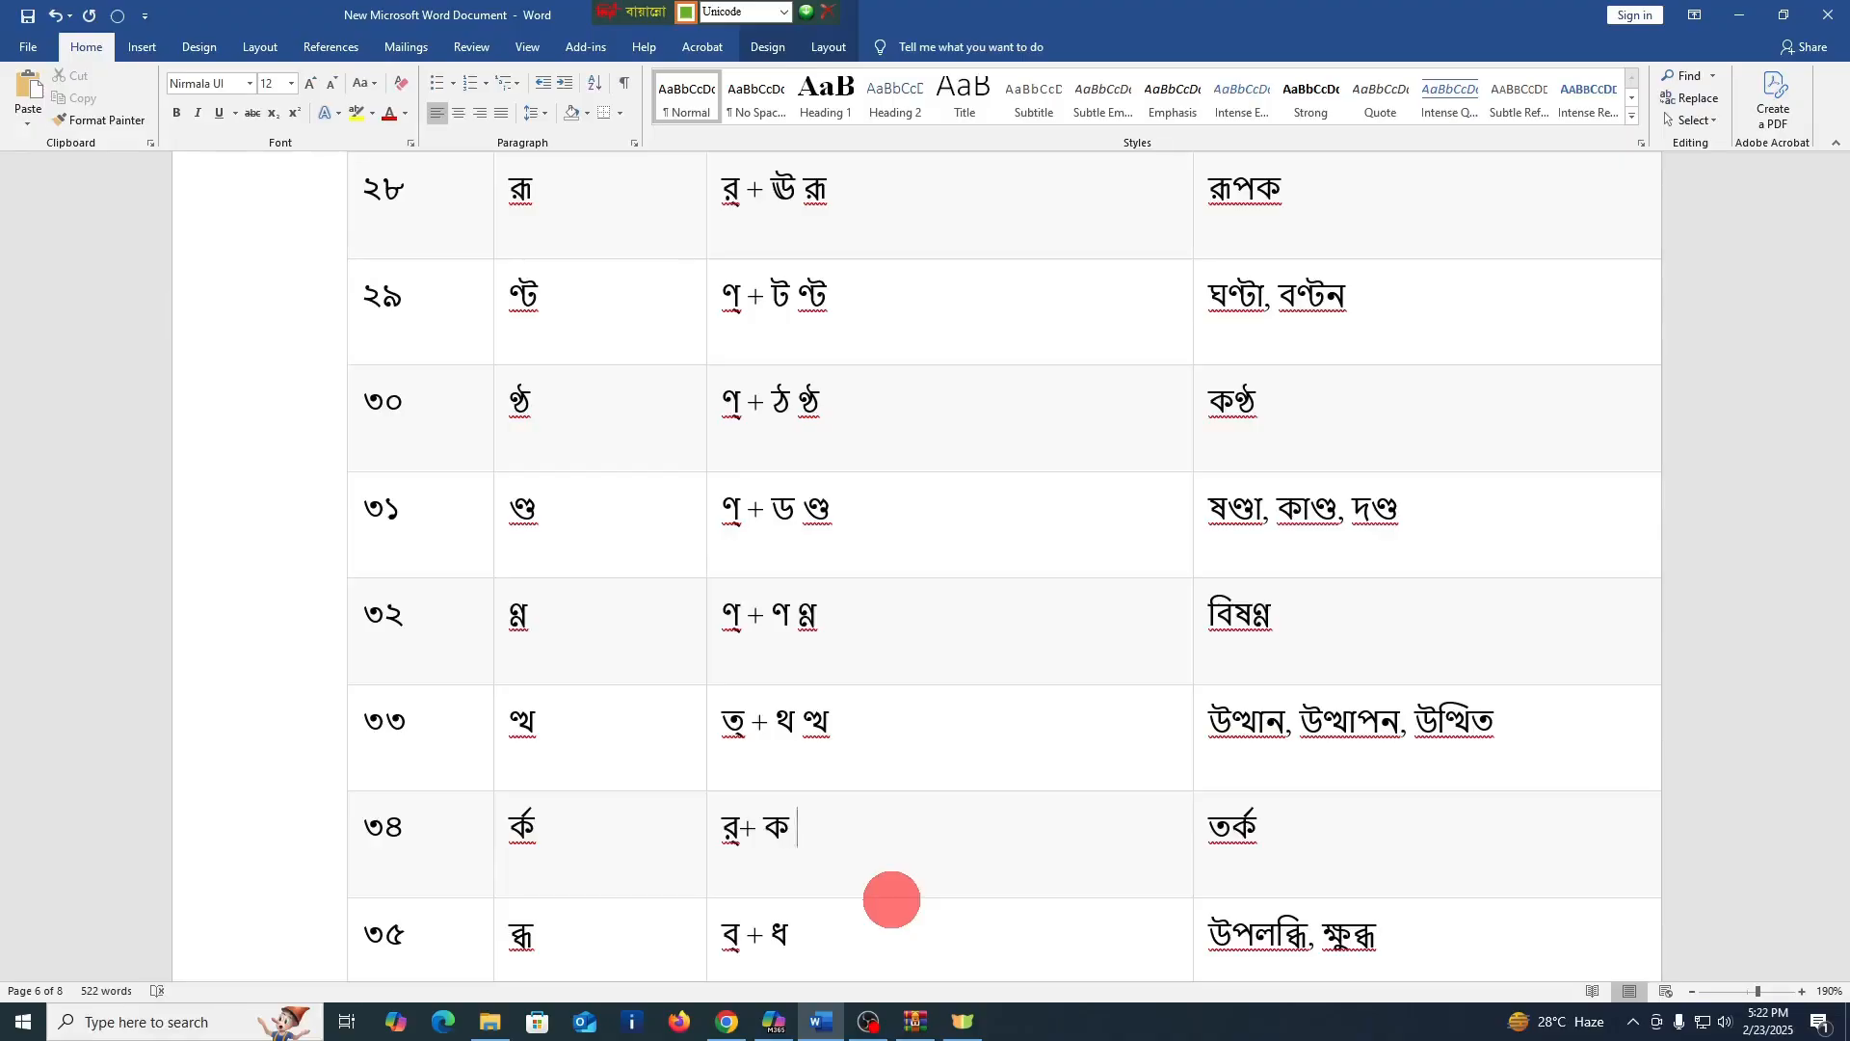
type("র্ক  র্ক র্ক র্ক")
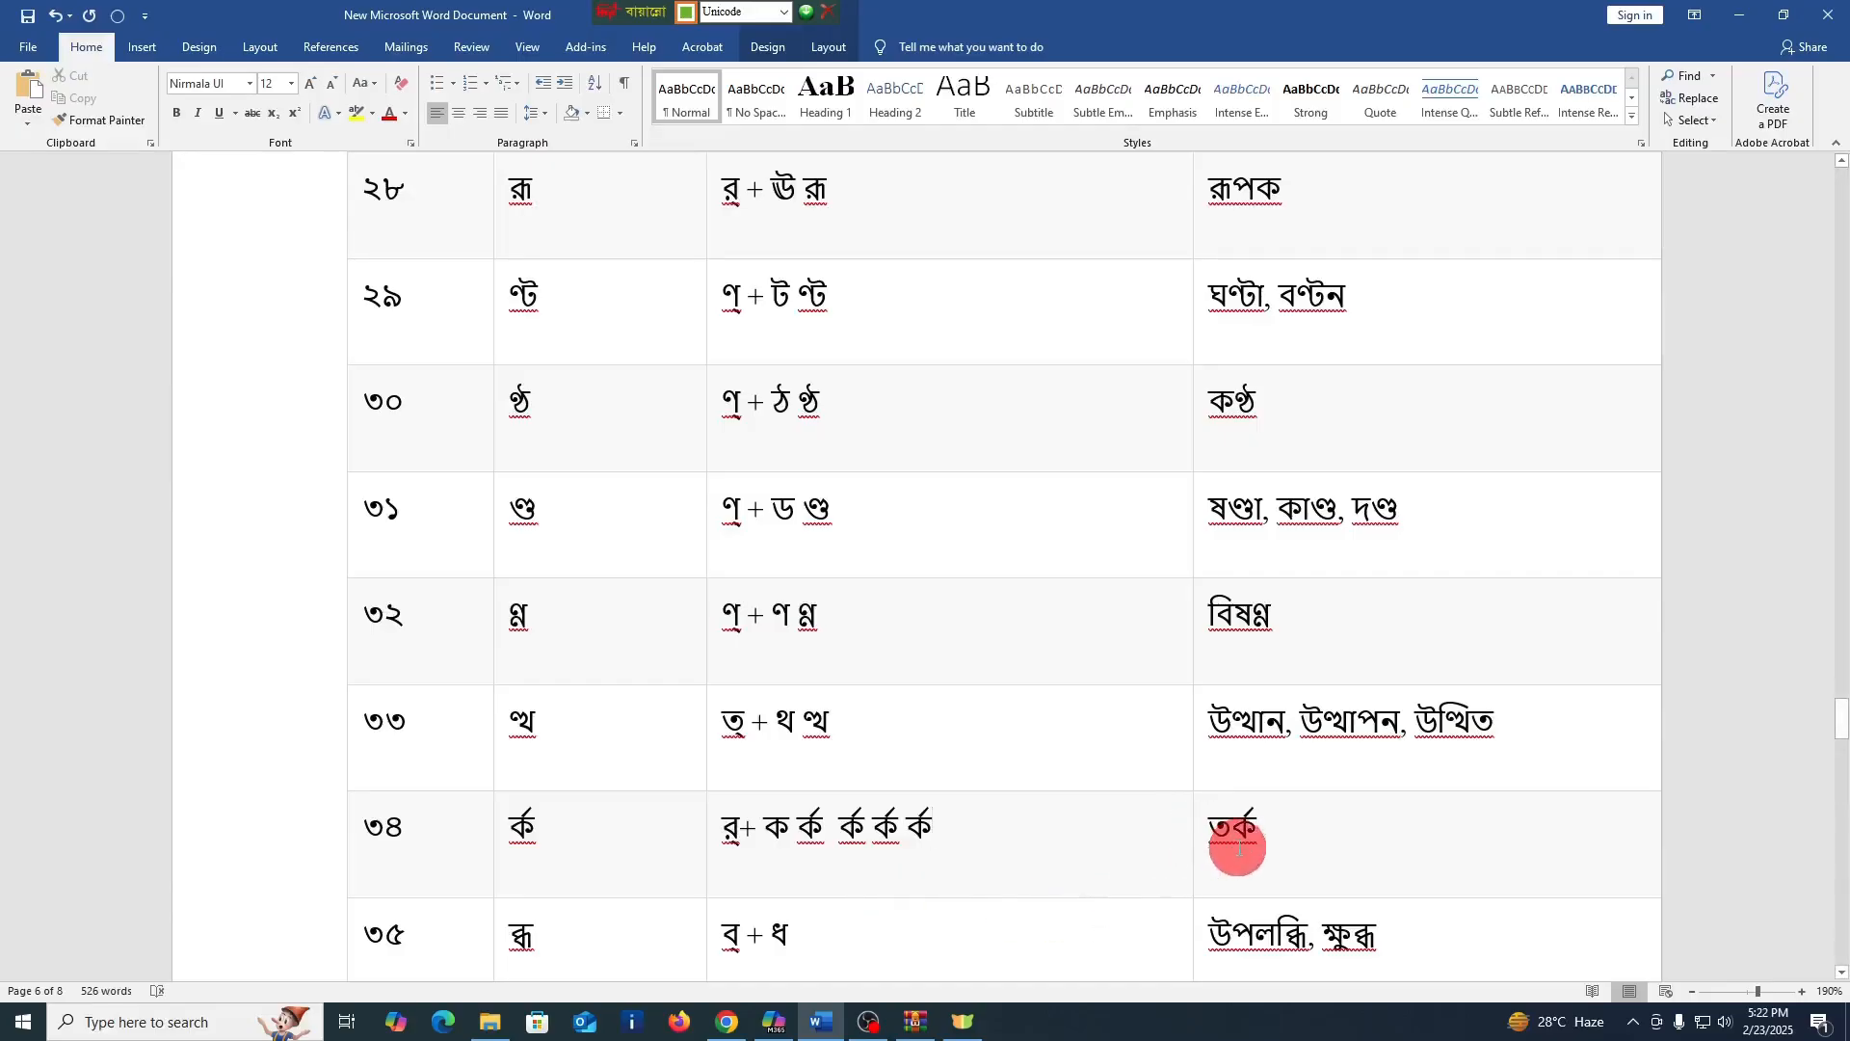
Enter the conjuncts ব্ধ and দ্দ after the formations in the গঠন cells of rows ৩৫ and ৩৬
scroll(973, 882, "down", 2)
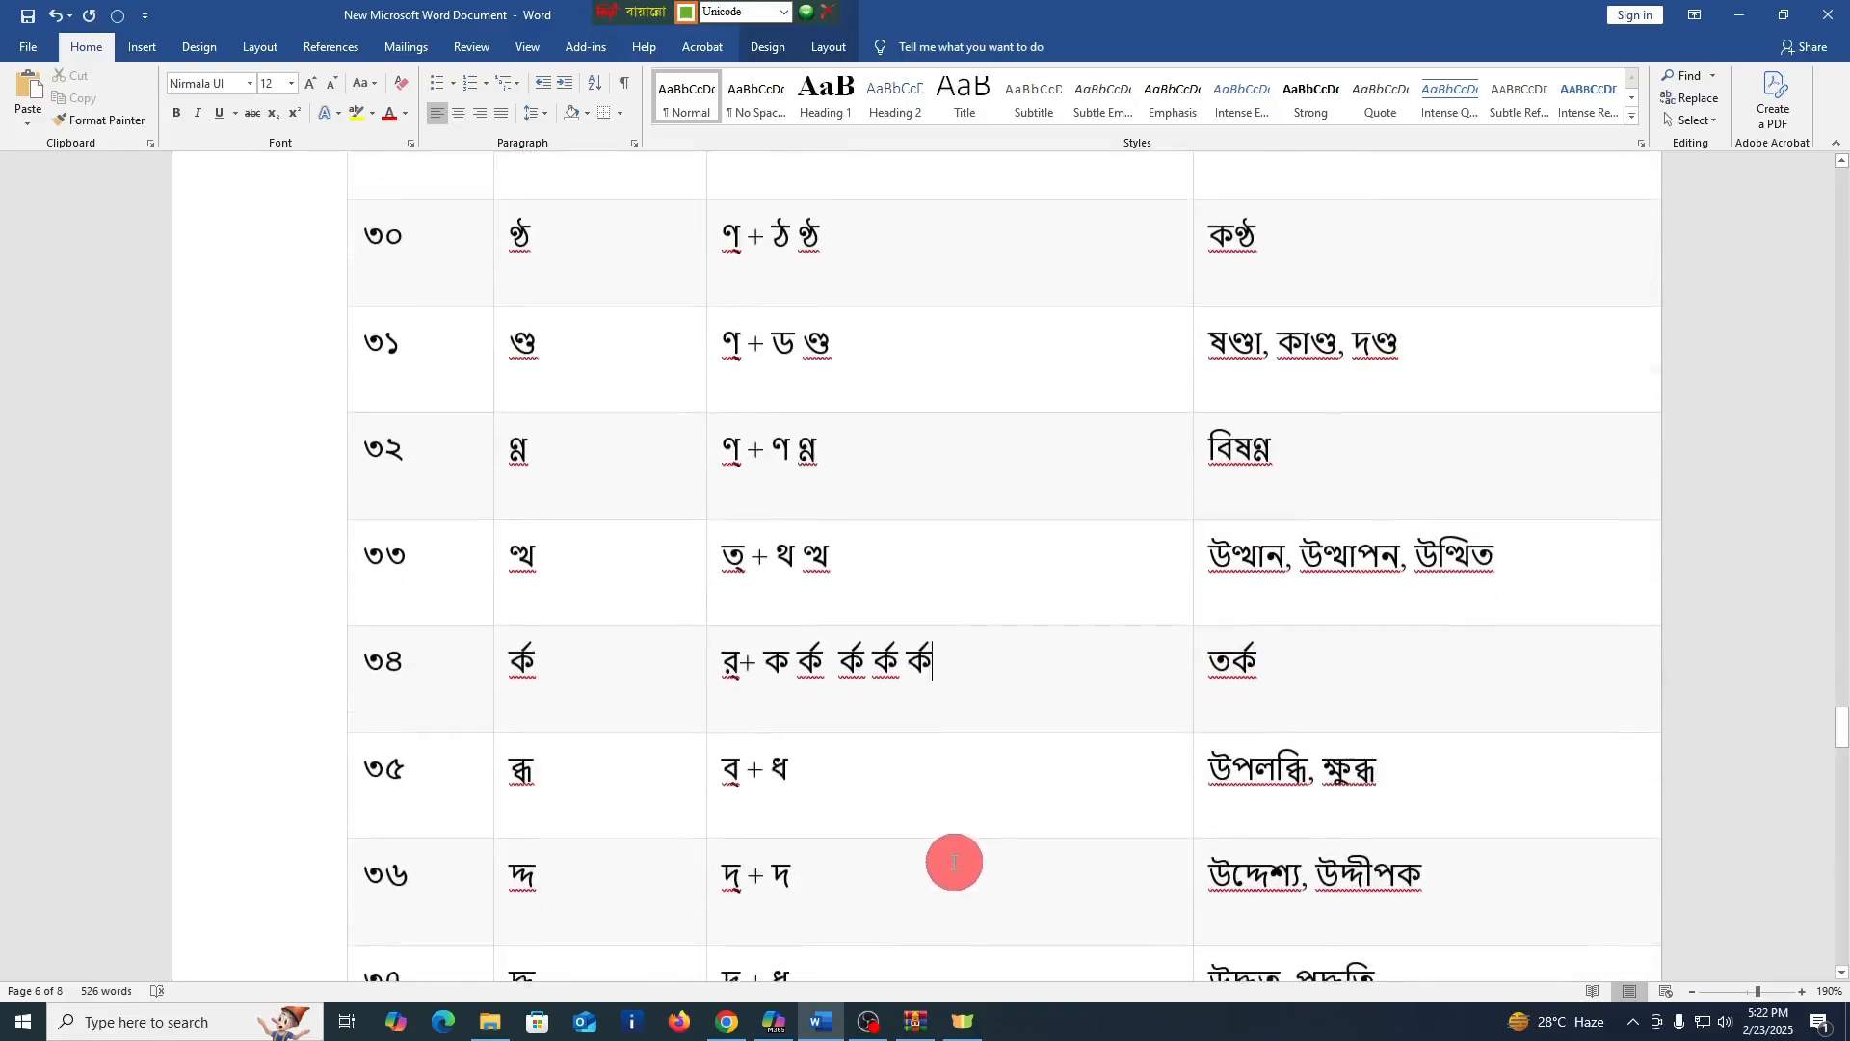
left_click(916, 770)
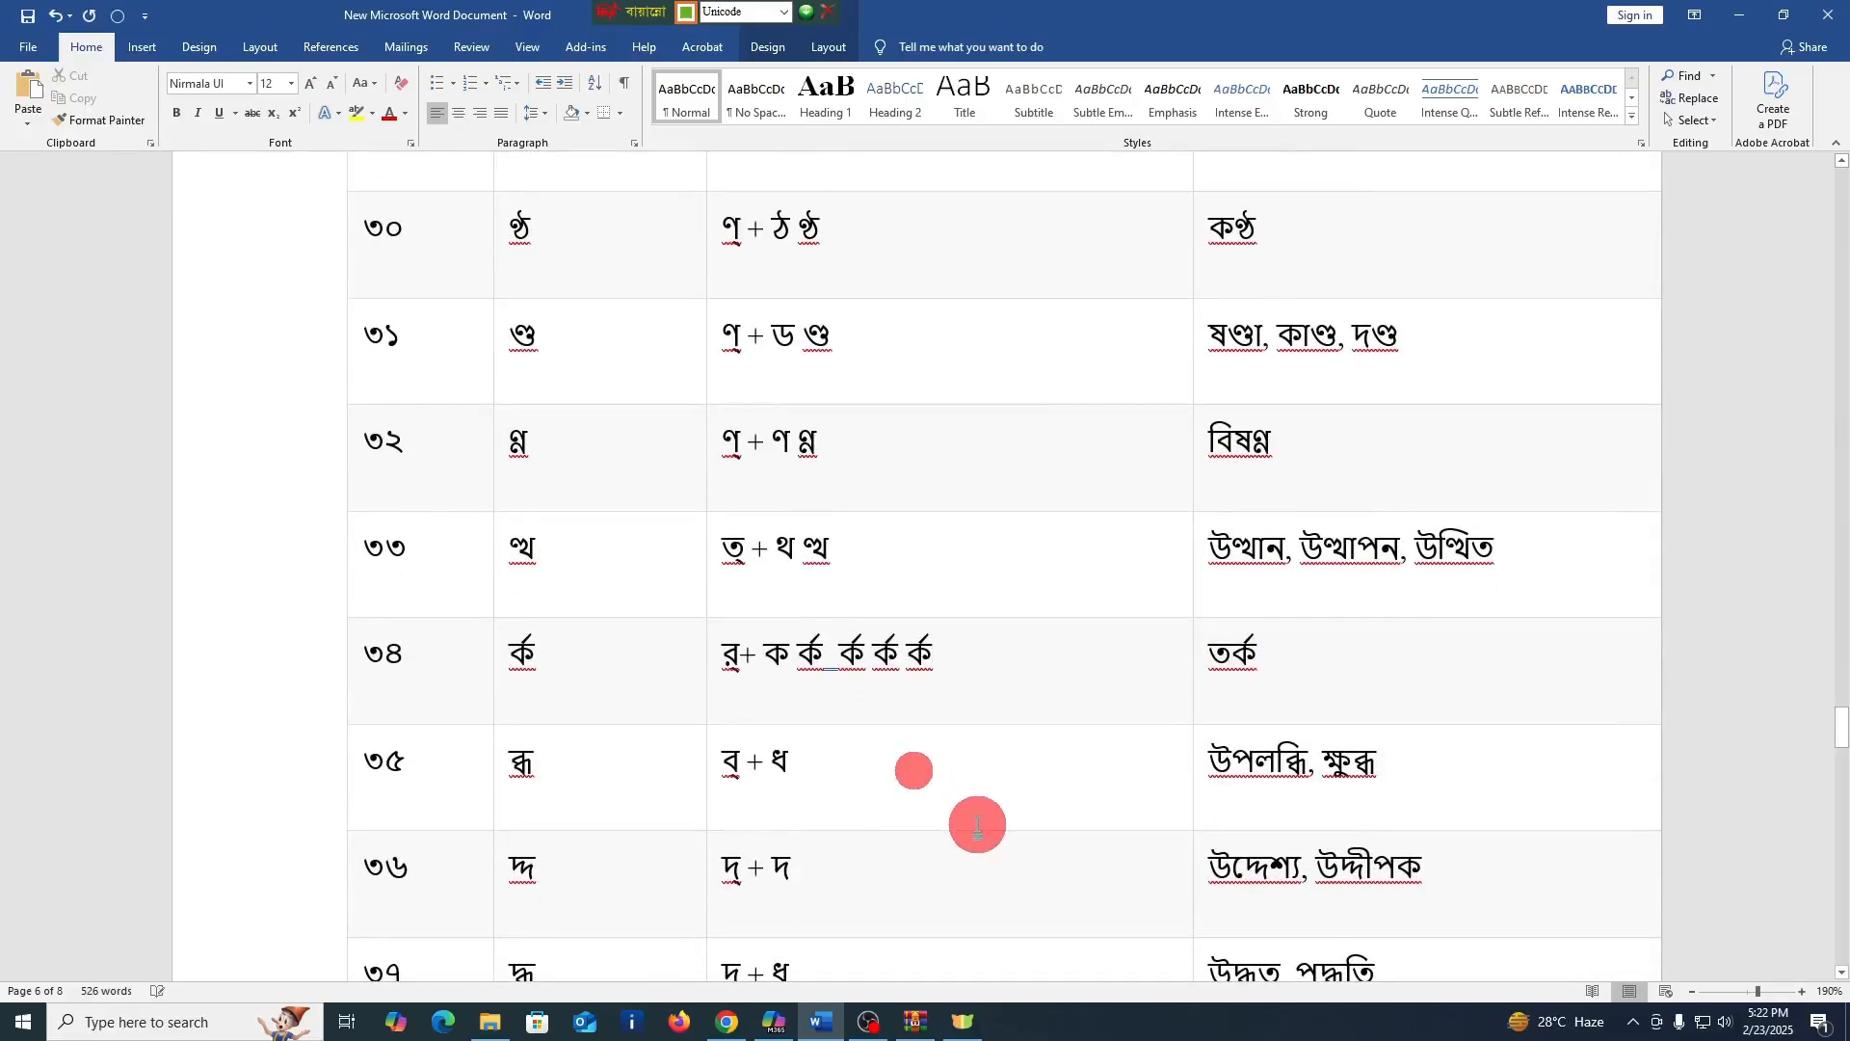
type("ব্ধ")
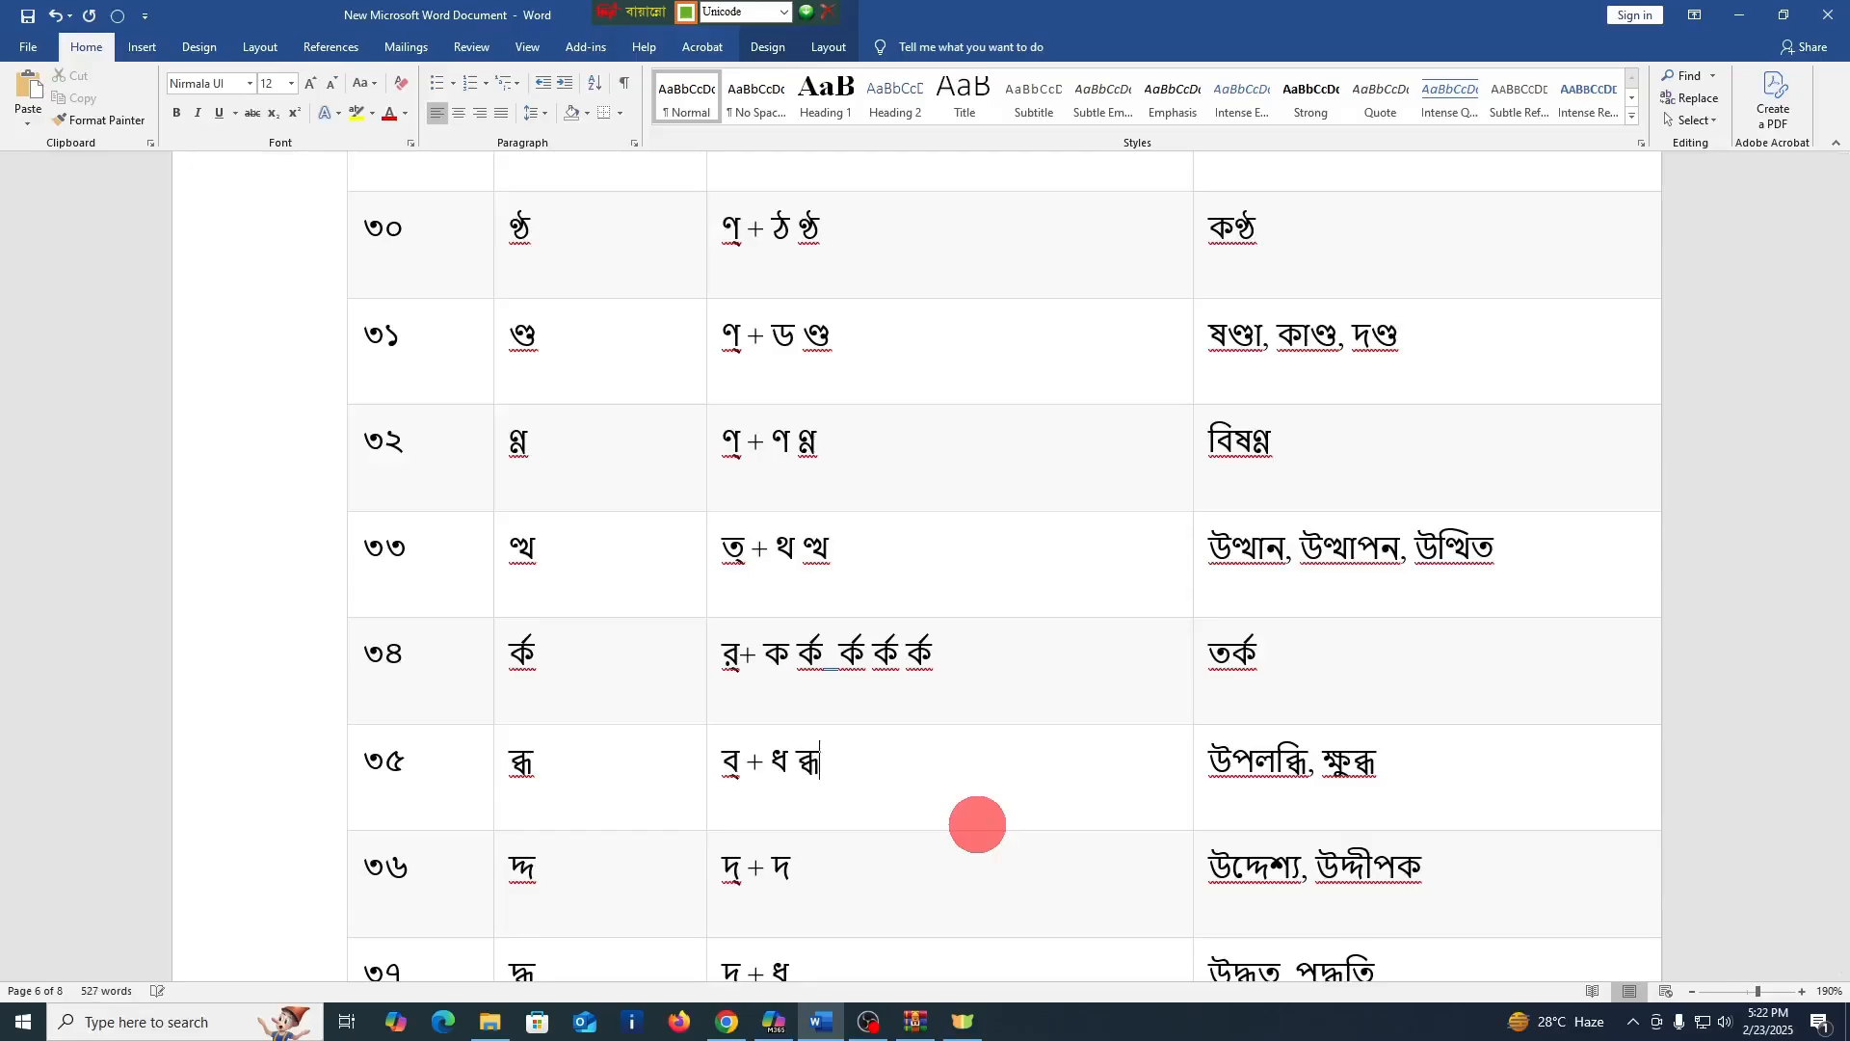
scroll(977, 824, "down", 1)
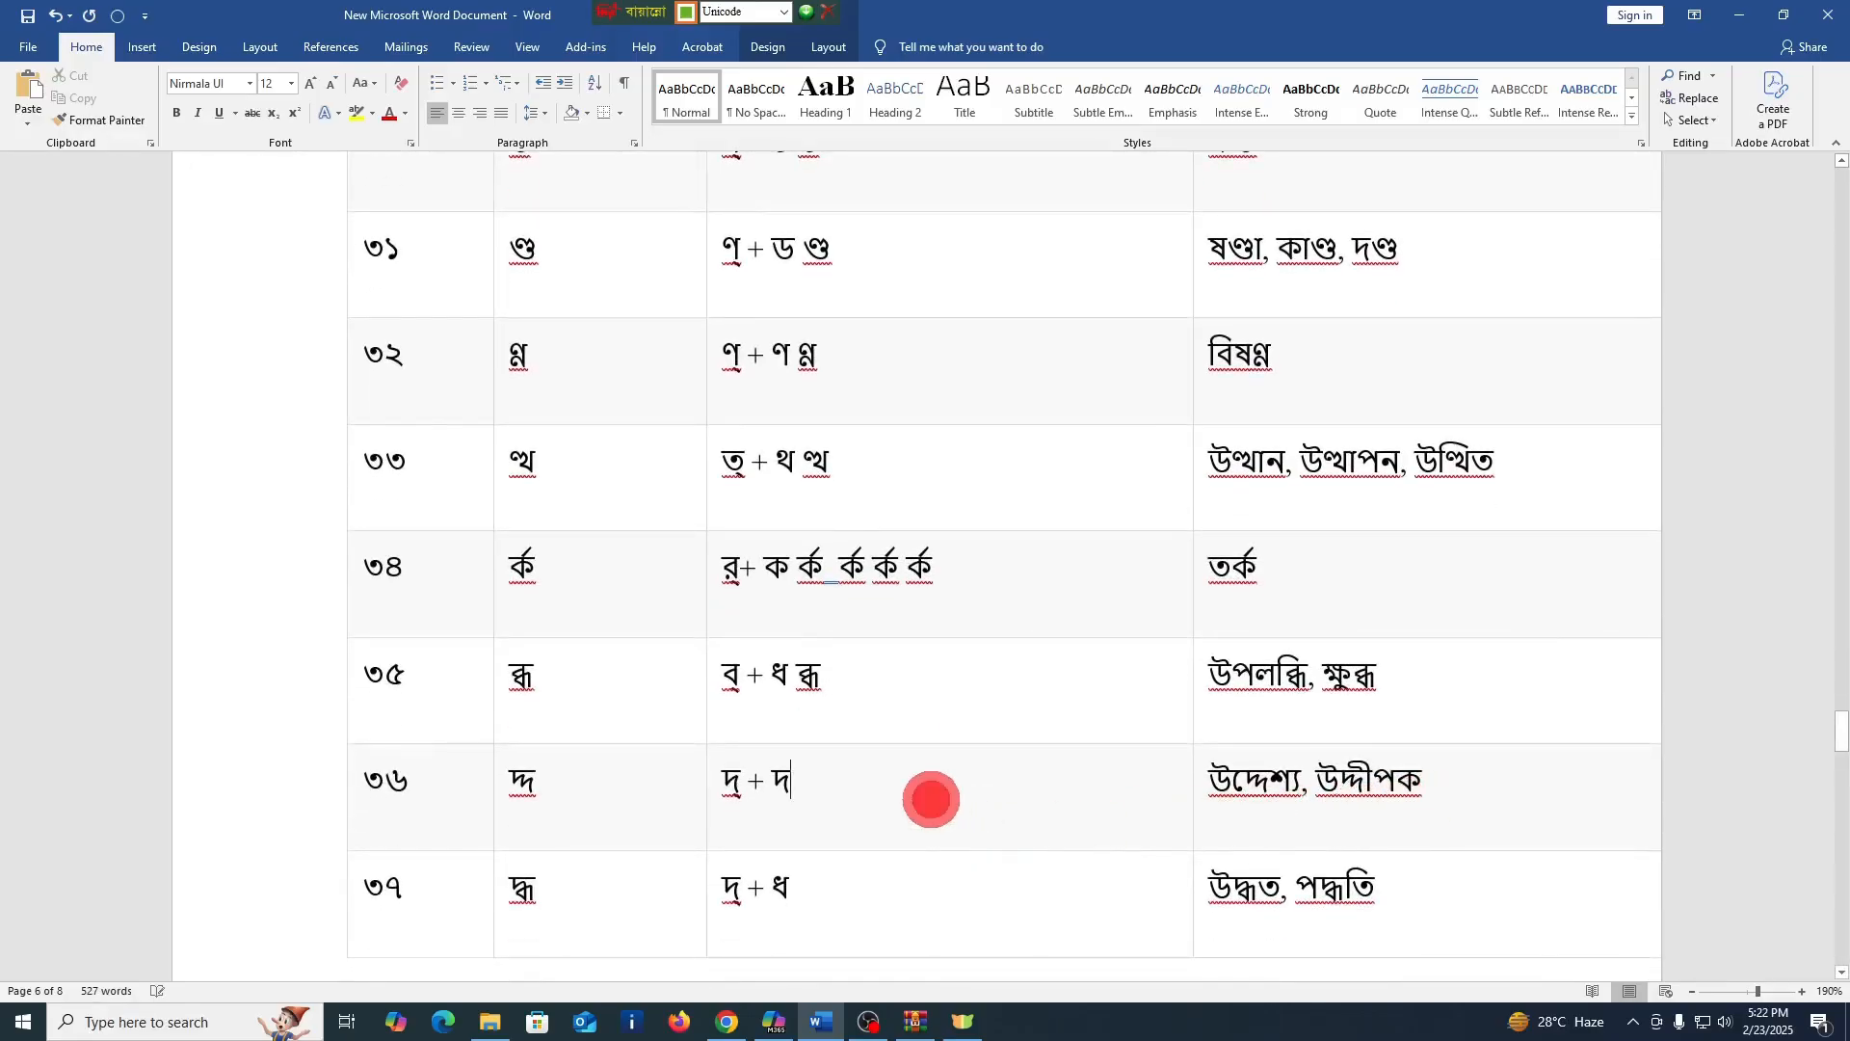
type("দ্দ")
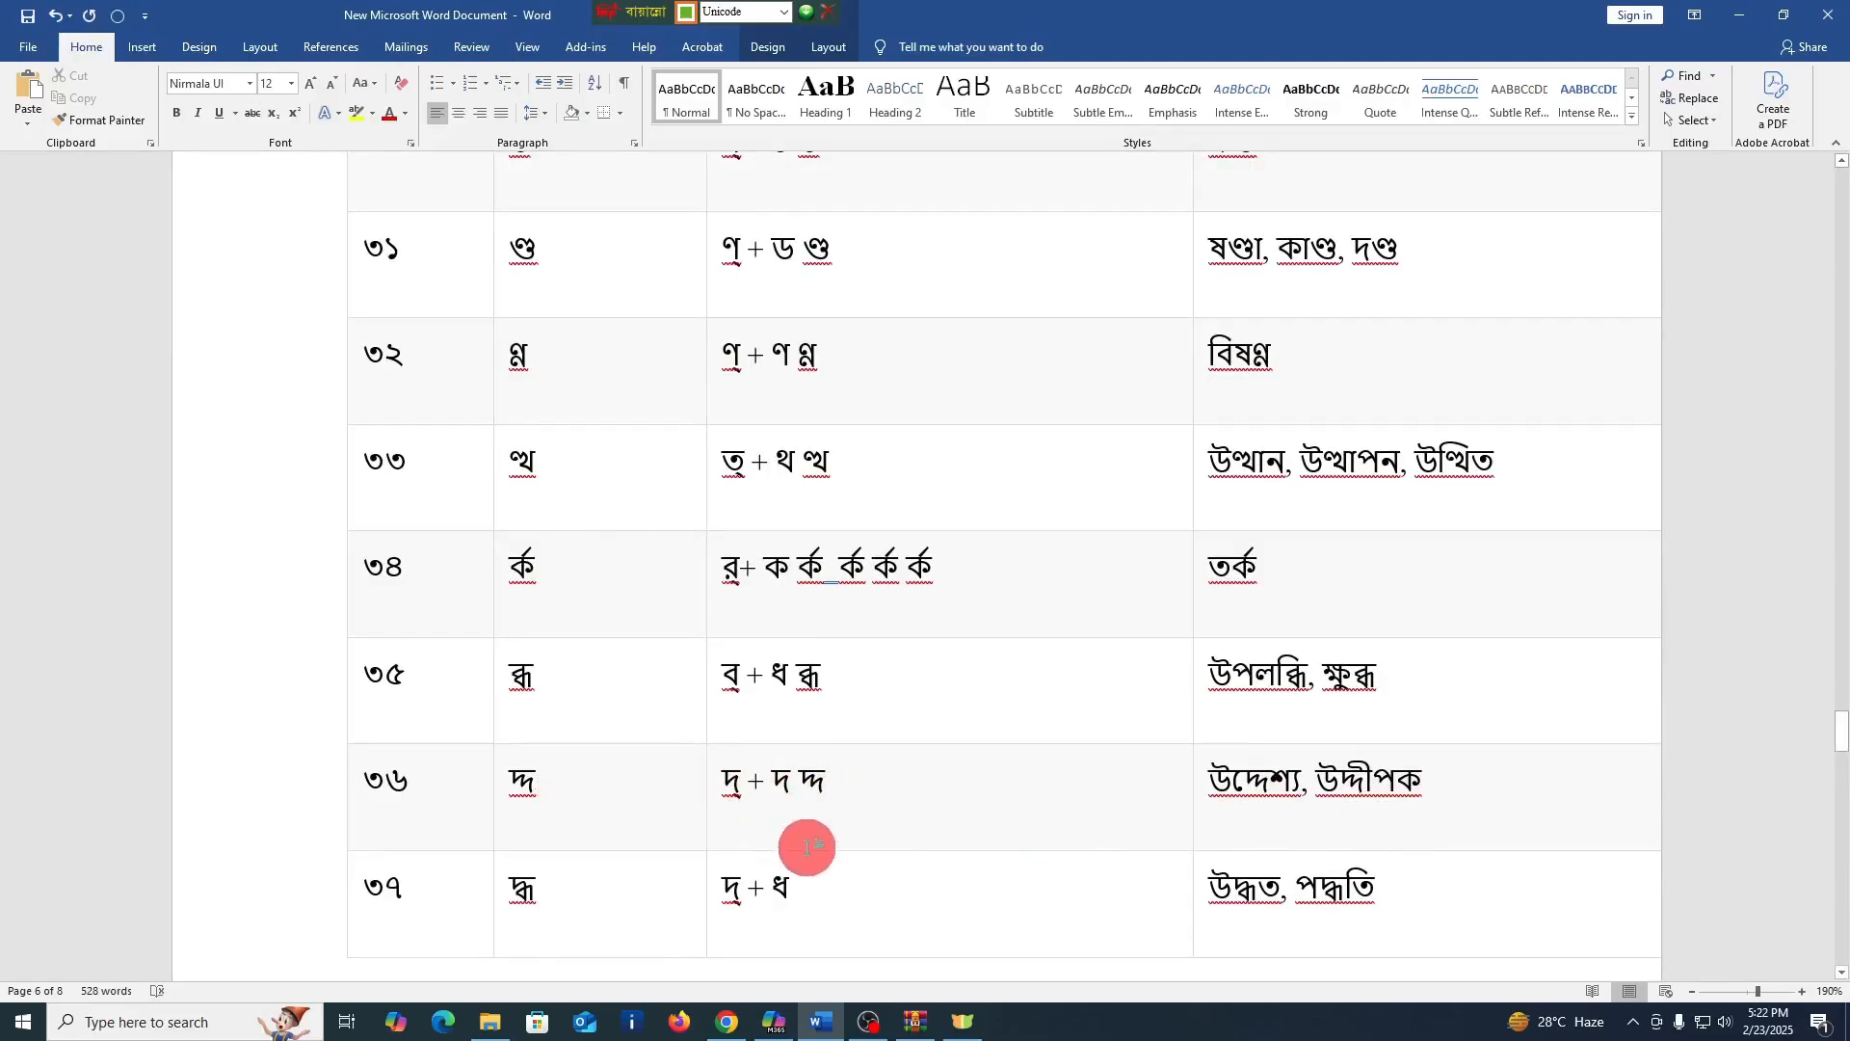
Enter the conjunct দ্ধ after "দ্ + ধ" in the গঠন cell of row ৩৭
scroll(807, 847, "down", 3)
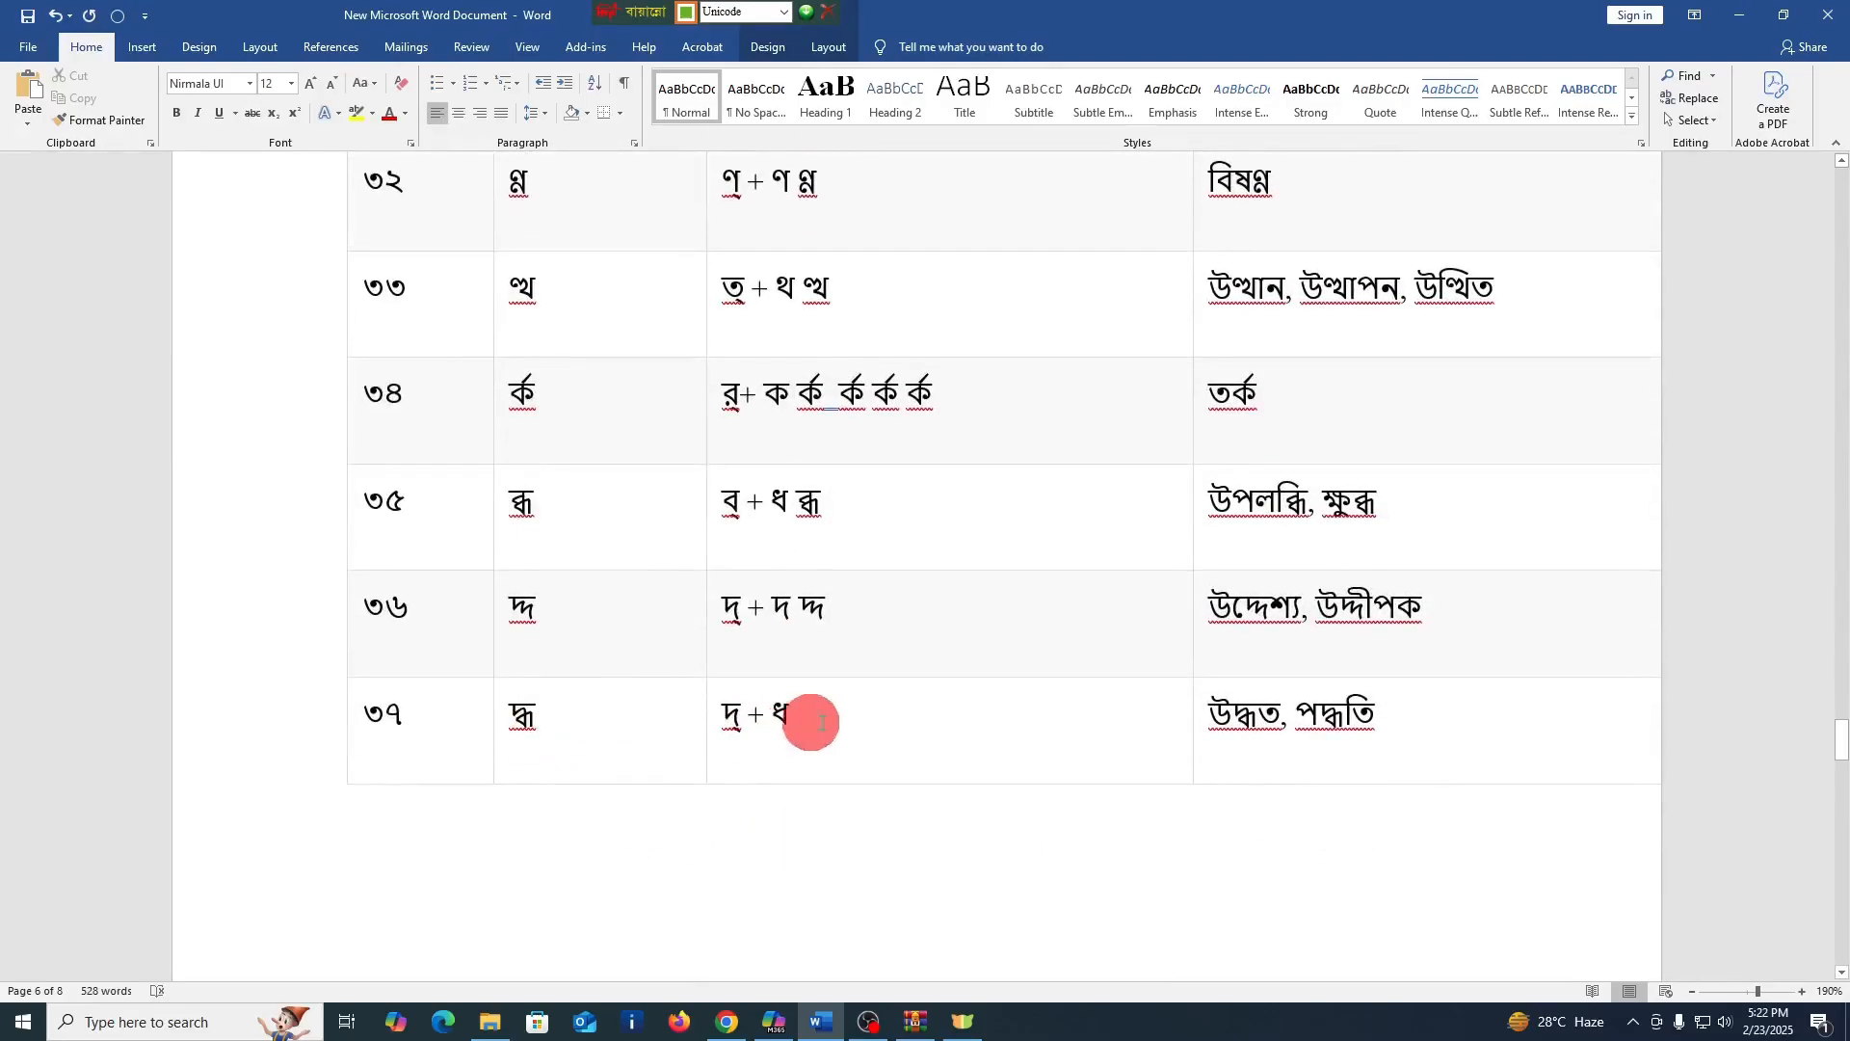
left_click(850, 718)
type("দ্ধ")
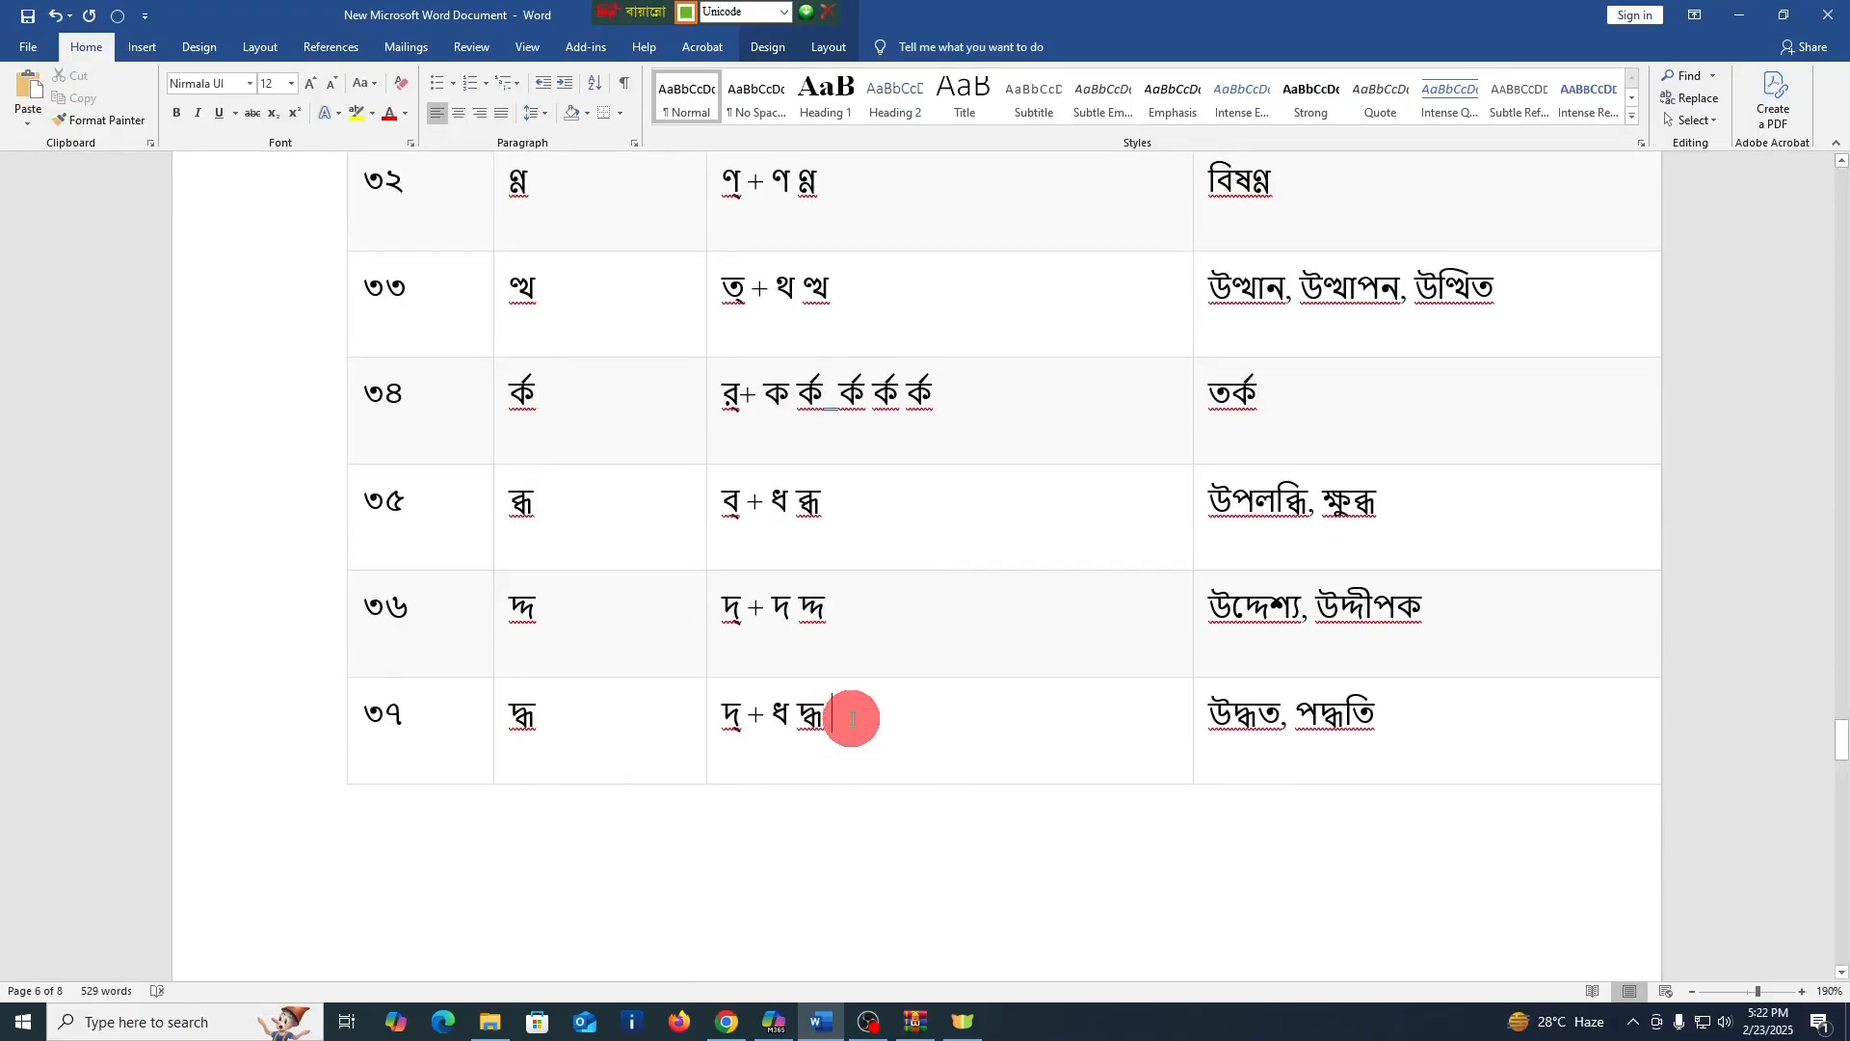
scroll(852, 732, "down", 10)
scroll(858, 758, "down", 1)
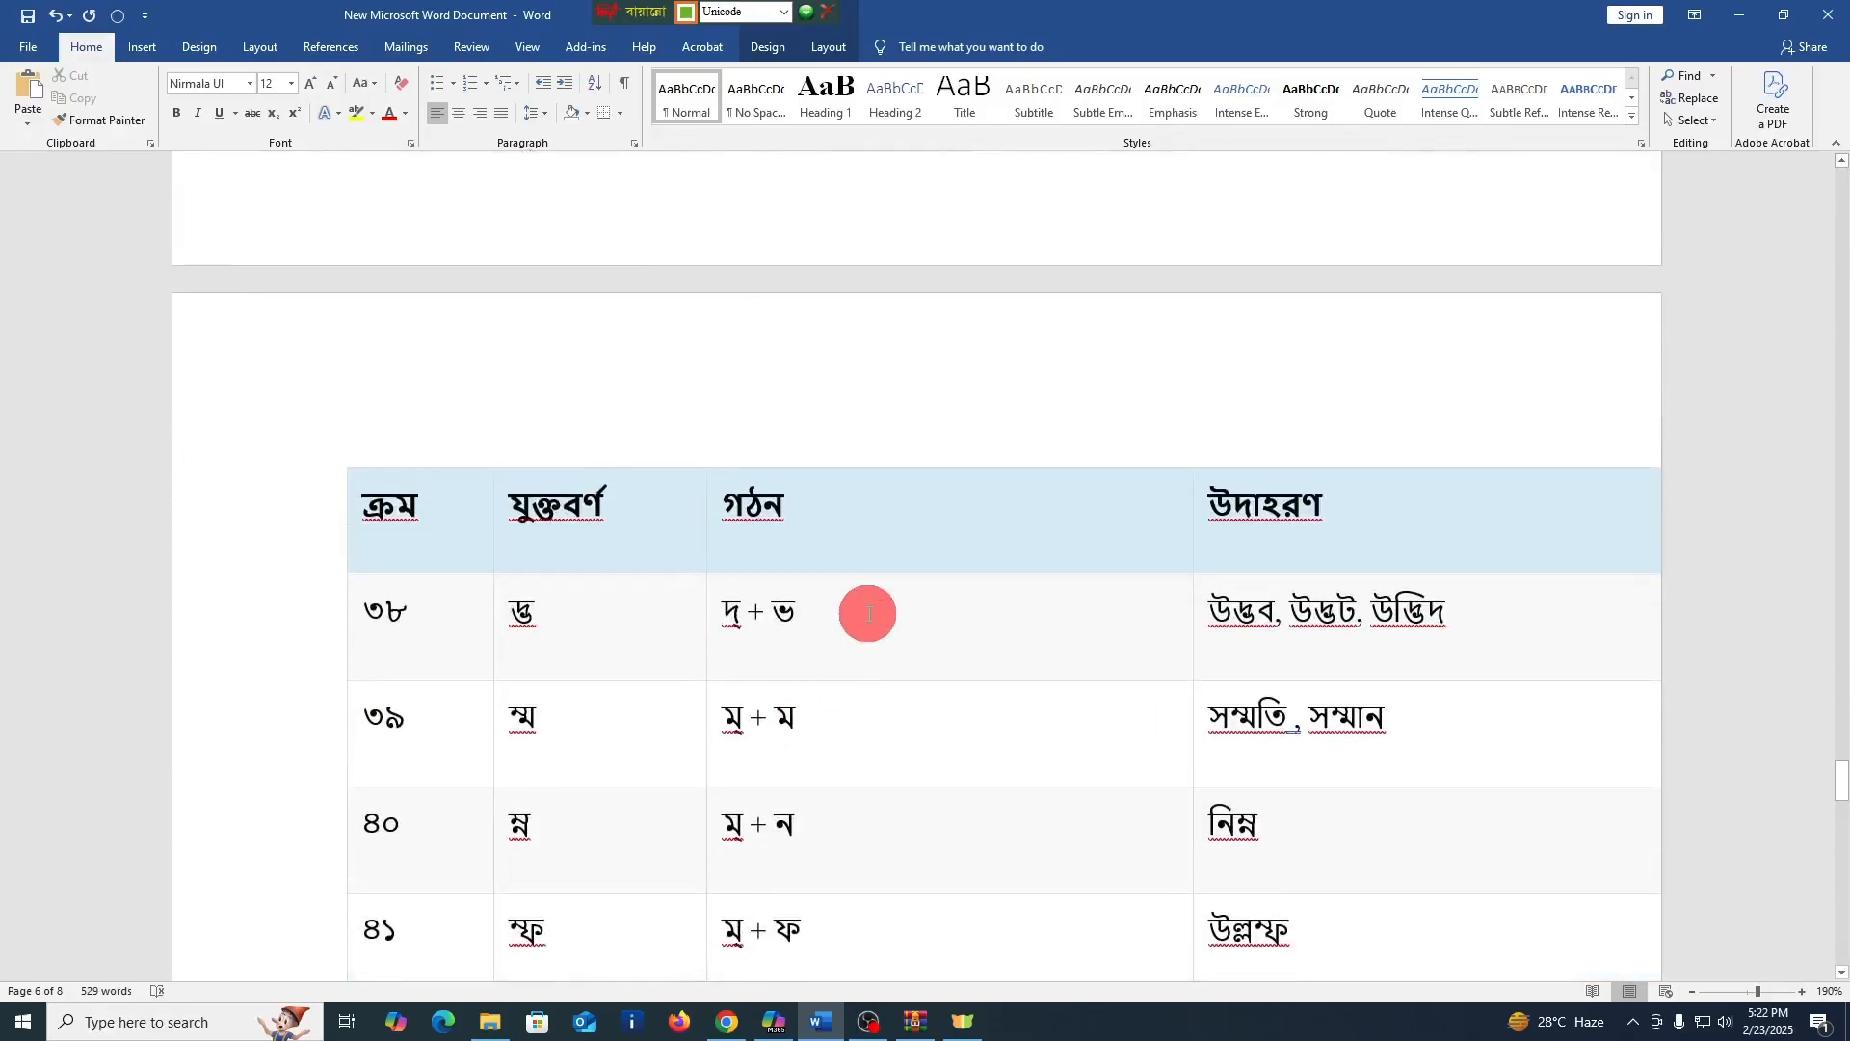
Enter the conjuncts দ্ভ and ম্ম after the formations in the গঠন cells of rows ৩৮ and ৩৯
left_click(879, 647)
type("দ্ভ")
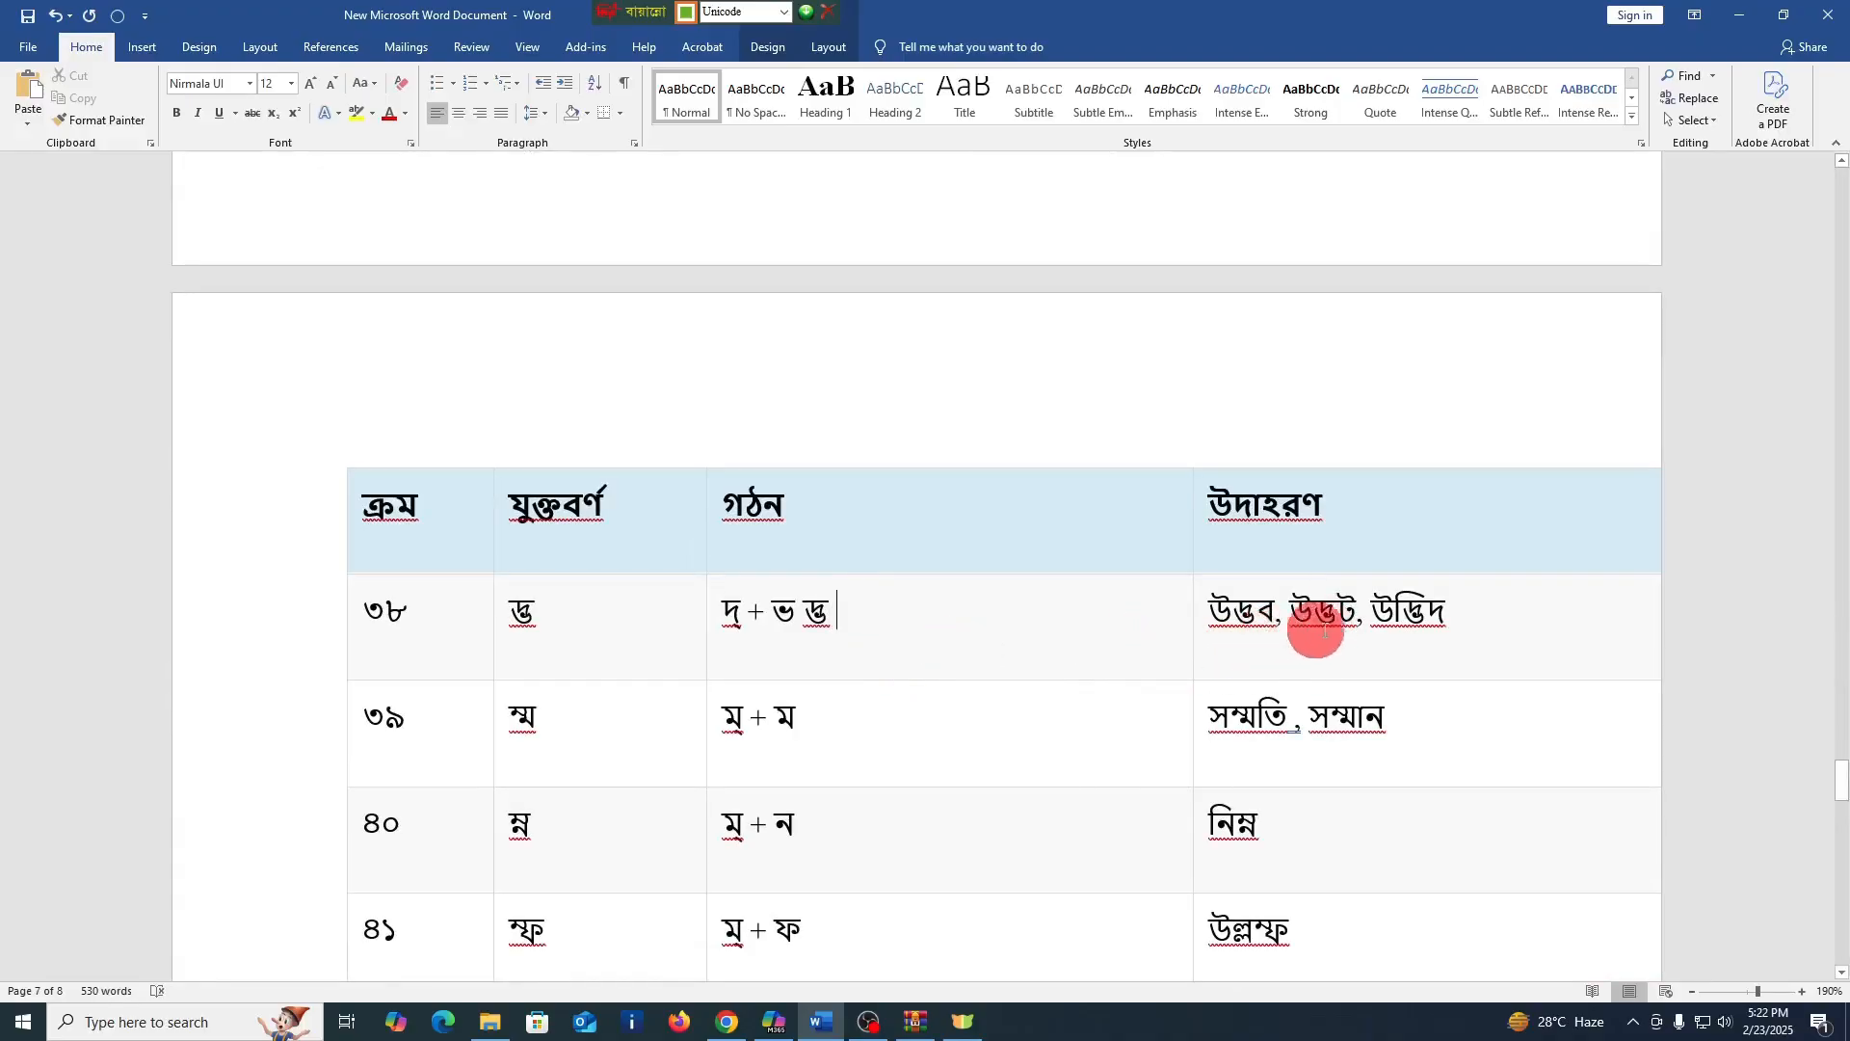
left_click(843, 721)
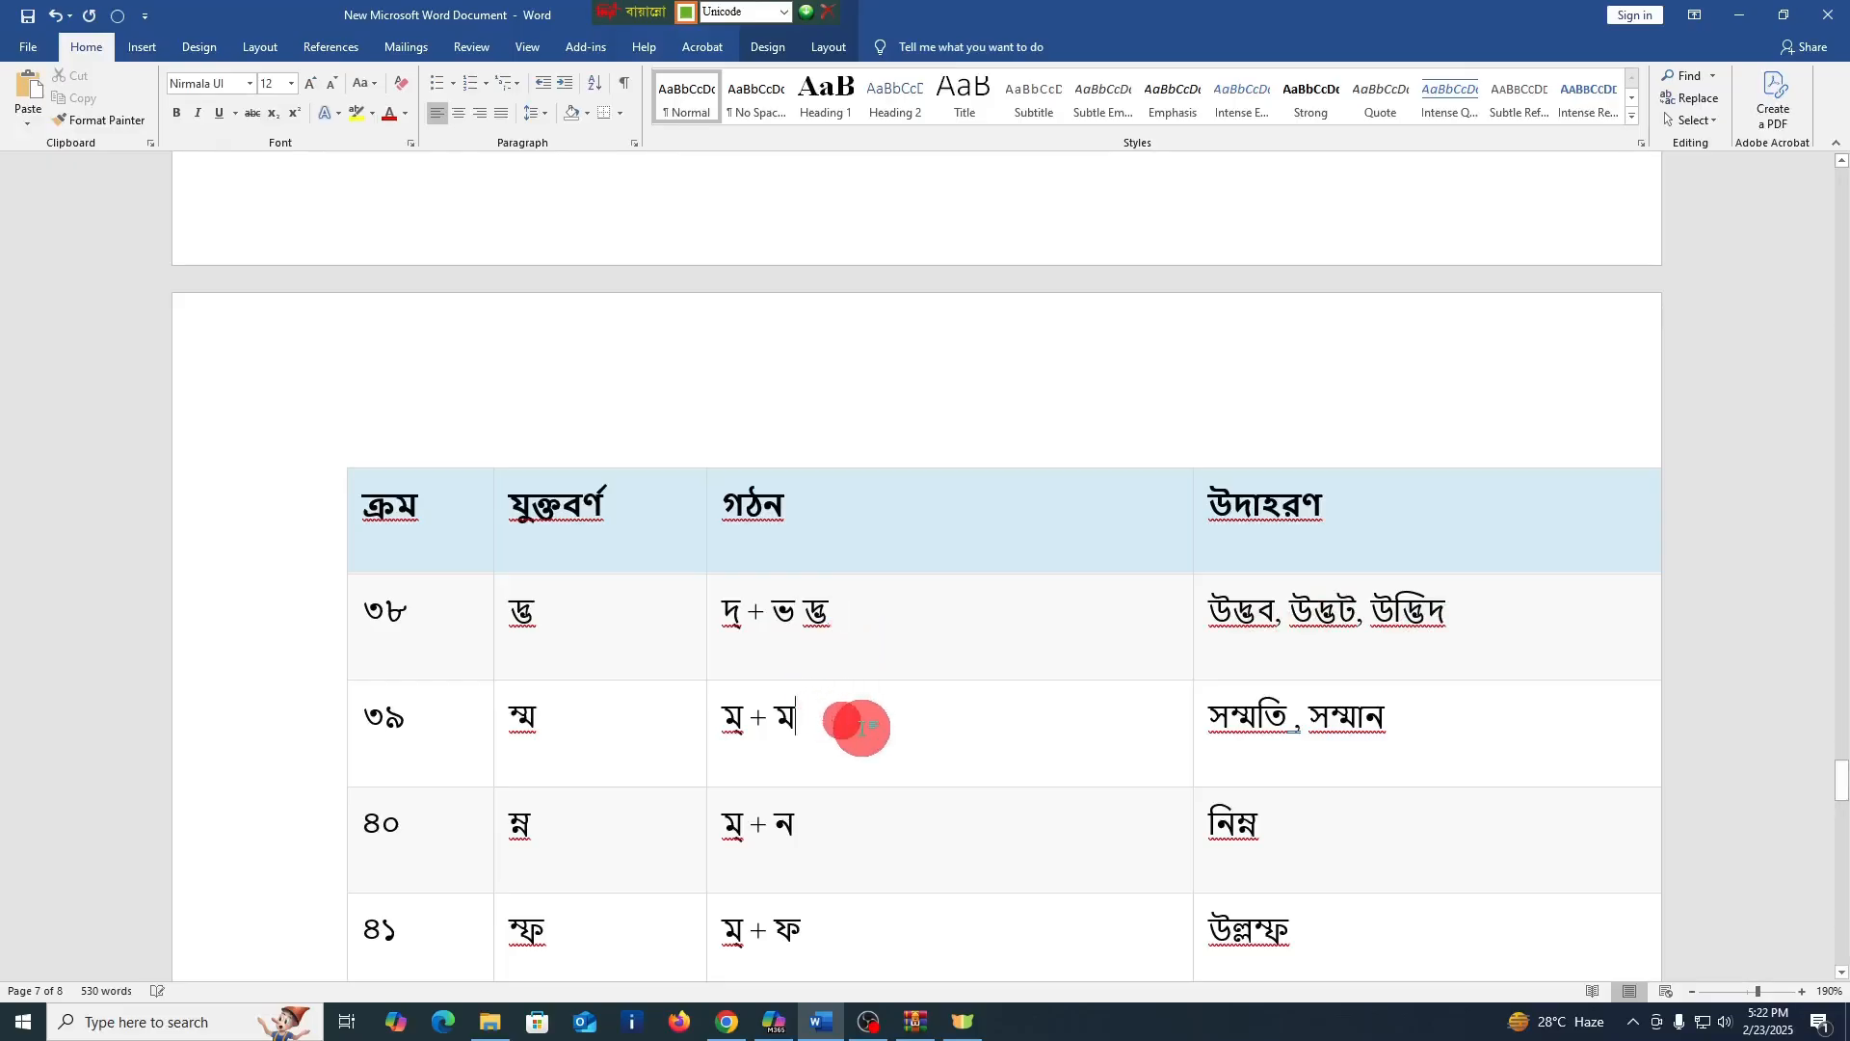
type("ম্ম")
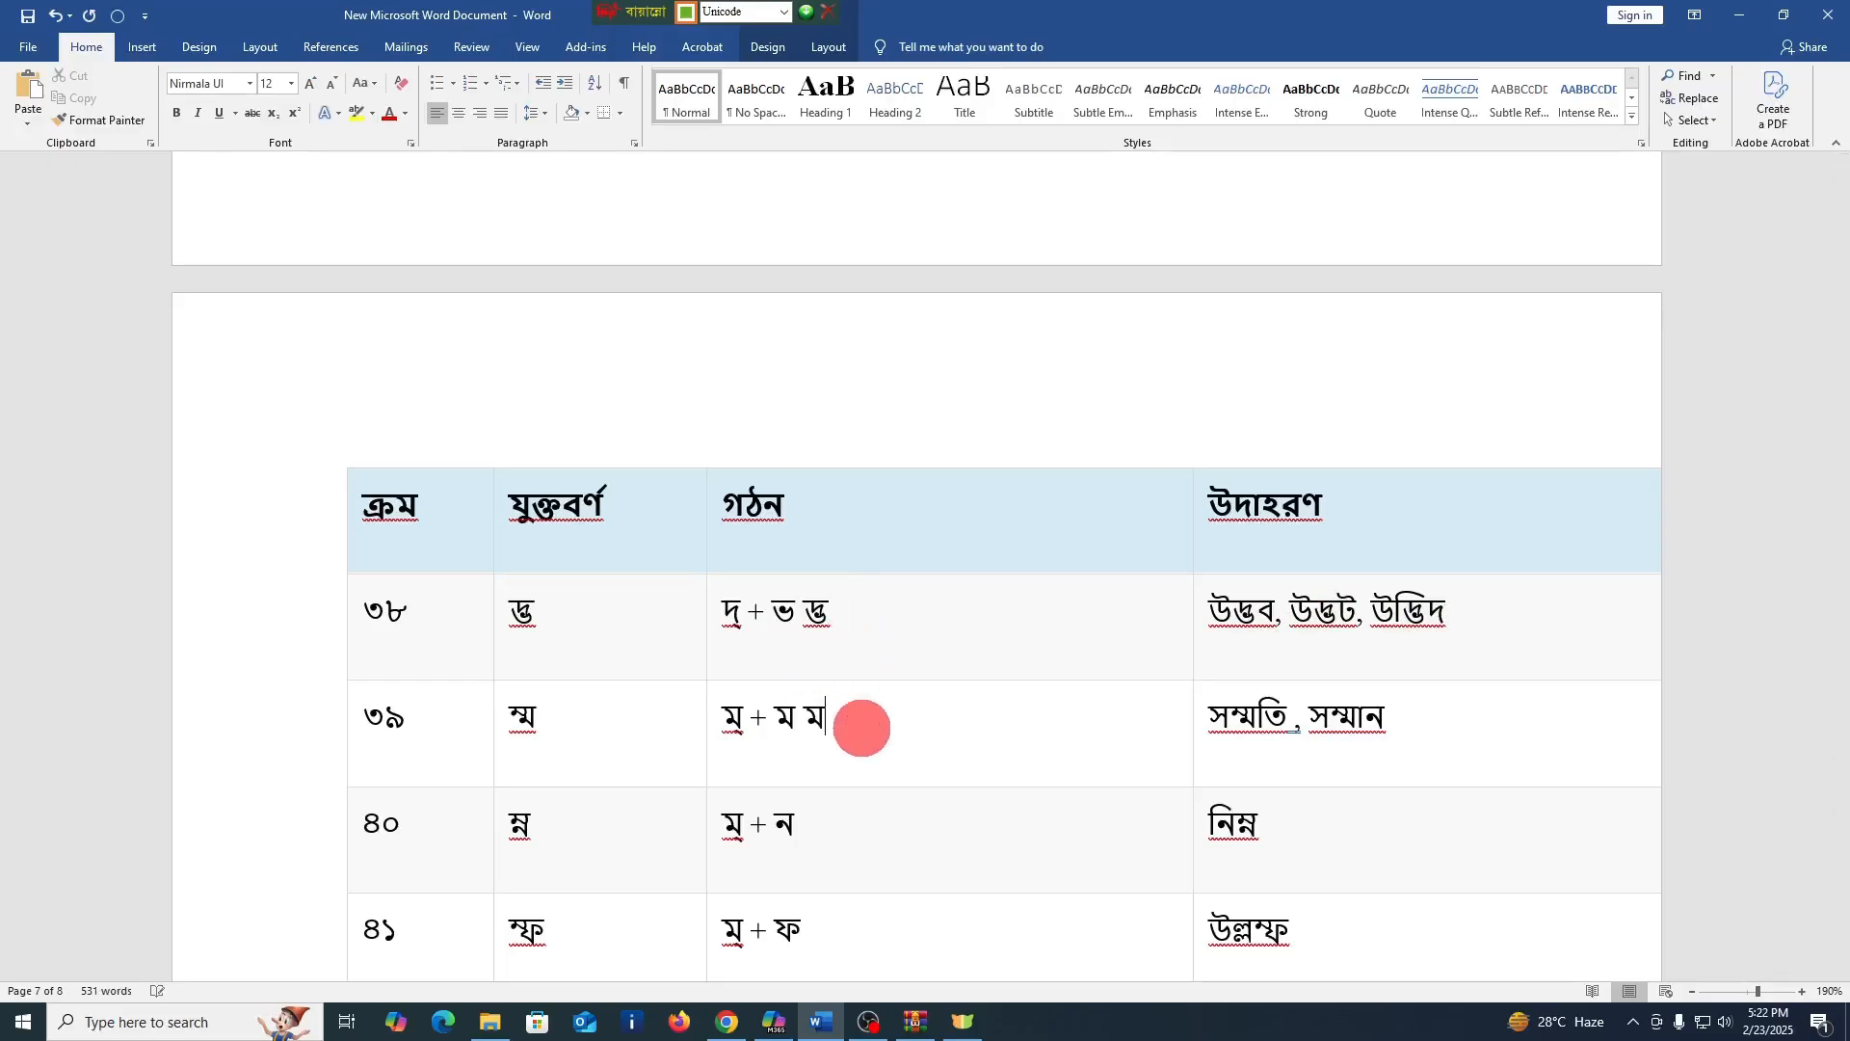
Enter the conjuncts ম্ন and ম্ফ after the formations in the গঠন cells of rows ৪০ and ৪১
left_click(838, 830)
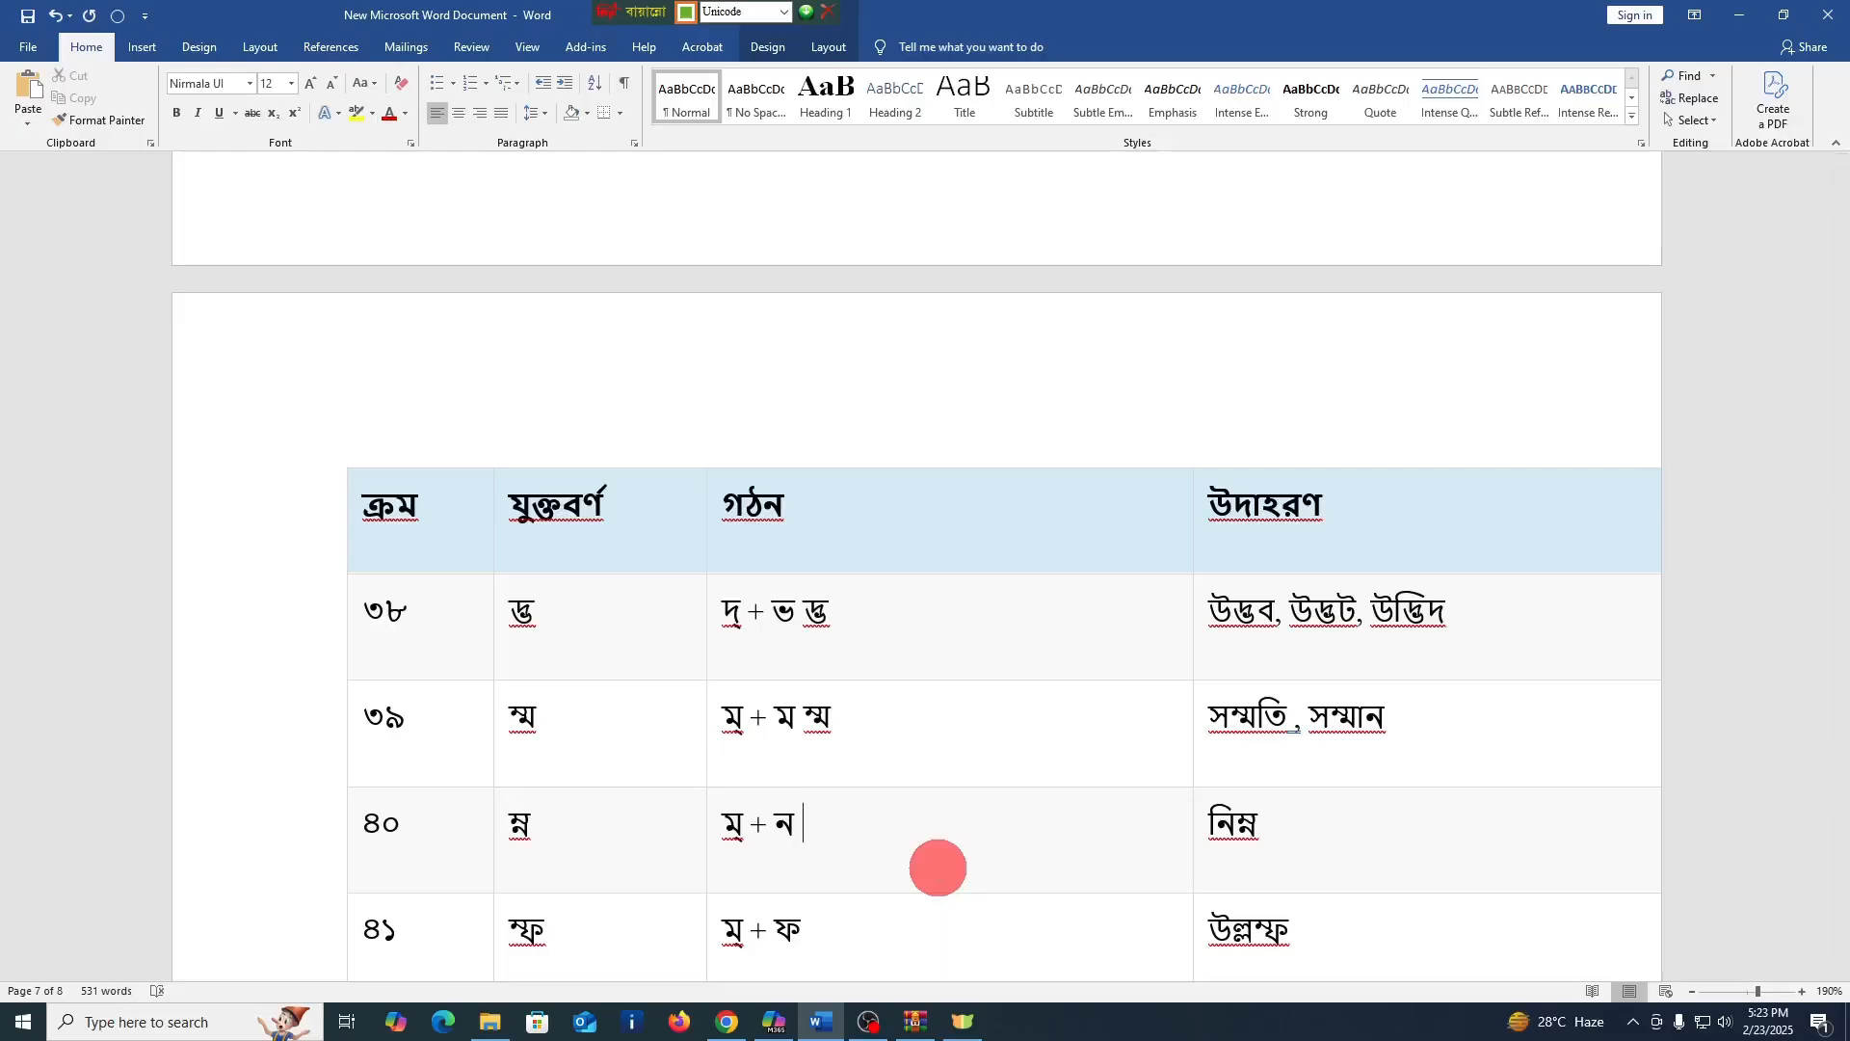
type("ম্ন")
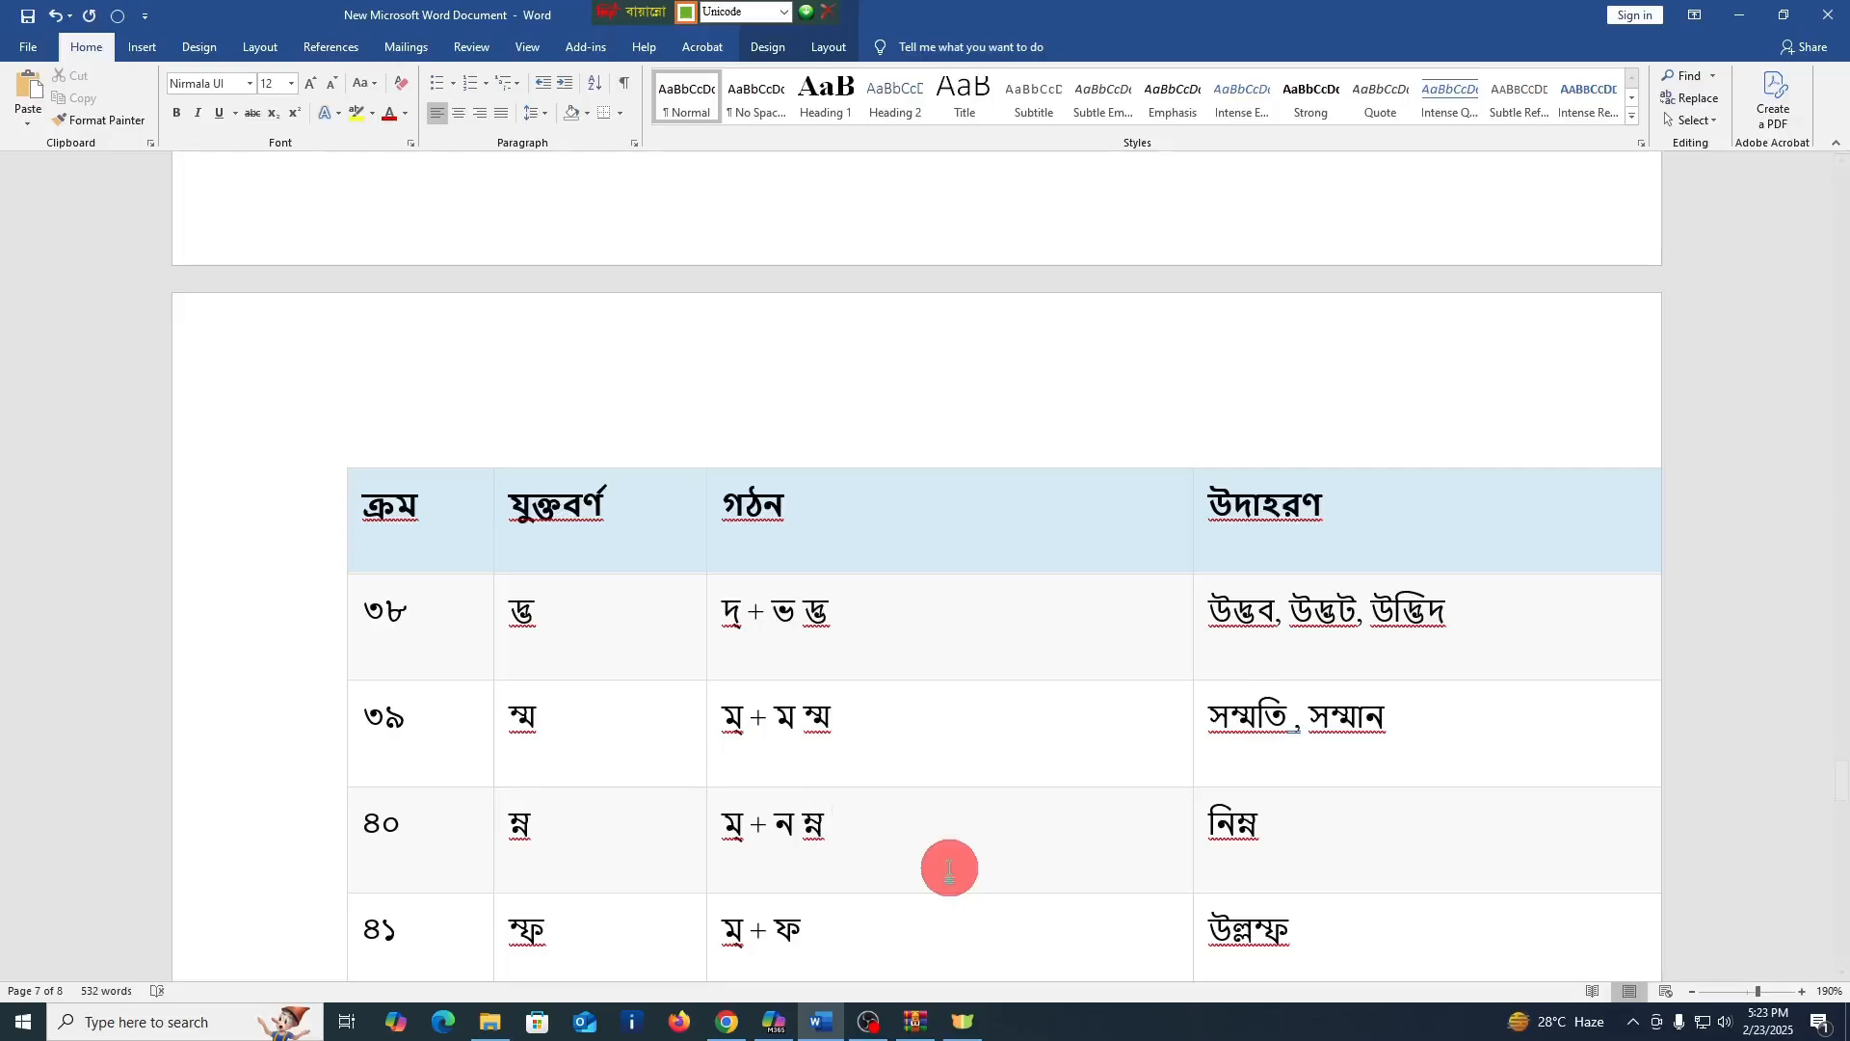
scroll(949, 867, "down", 1)
left_click(882, 853)
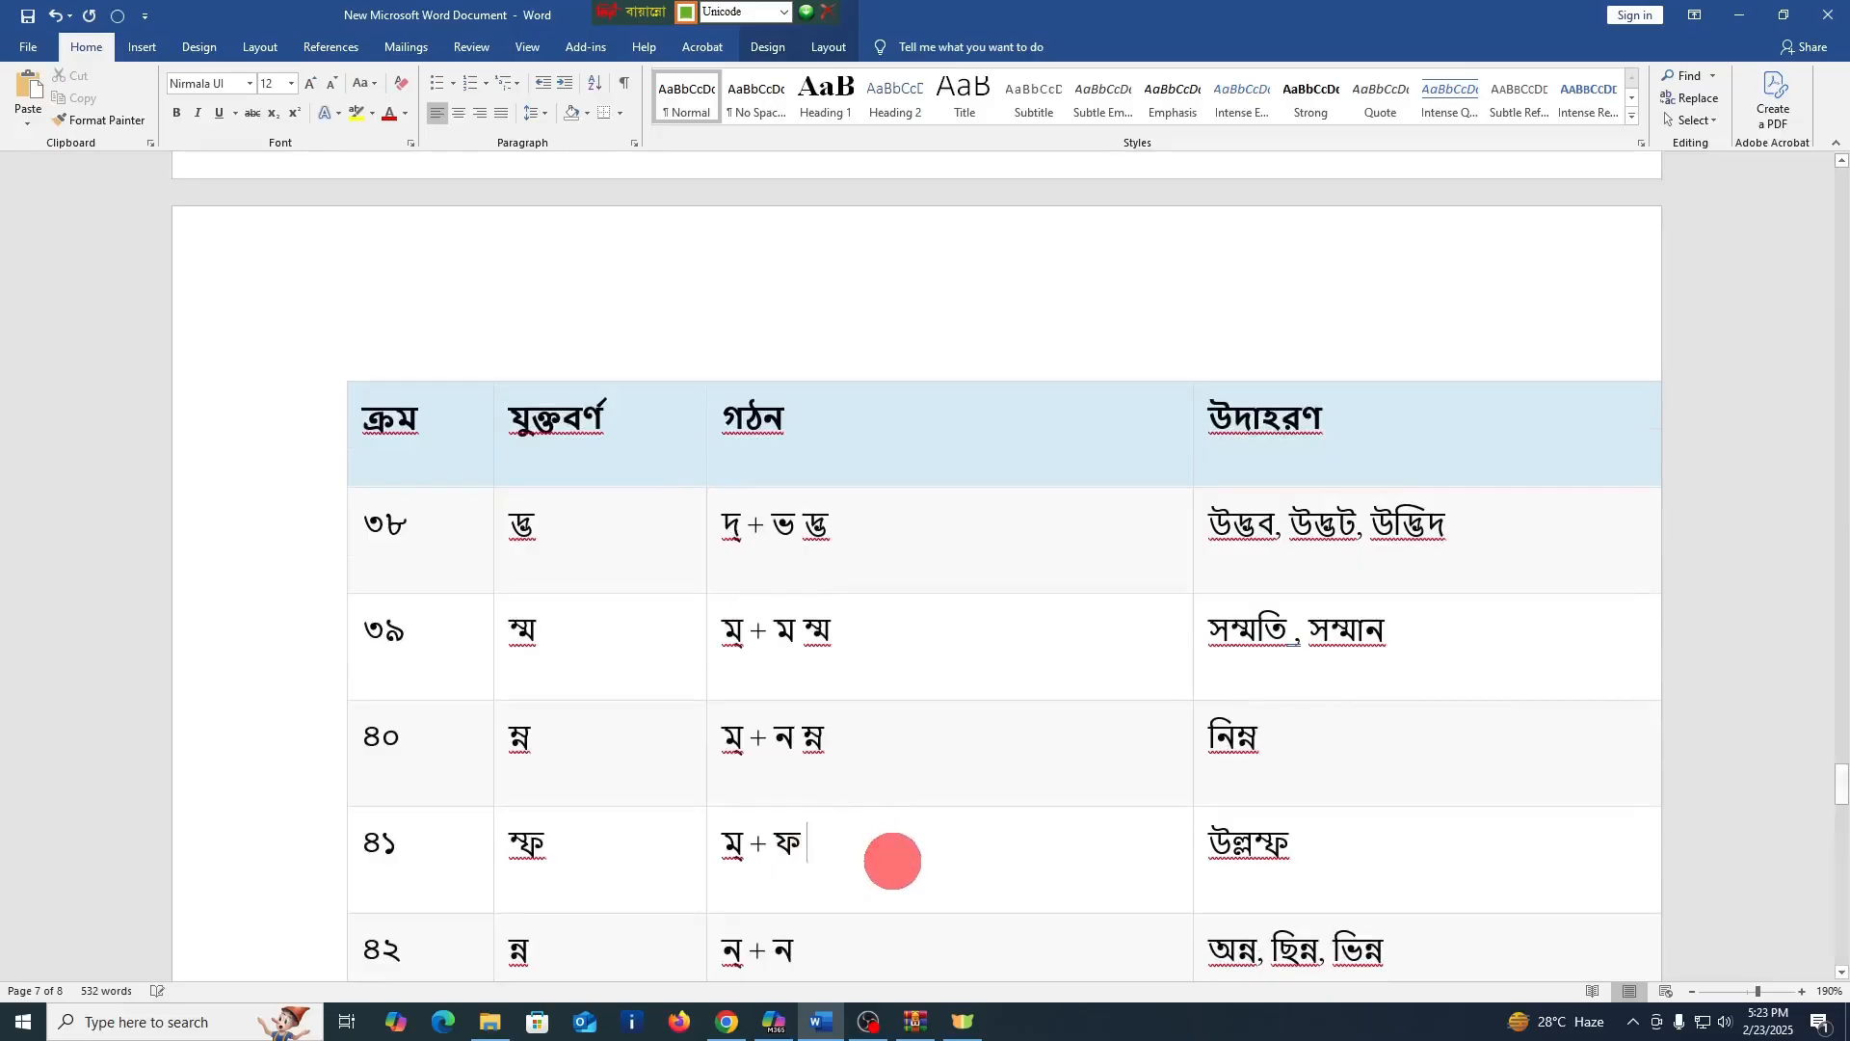
type("ম্ফ")
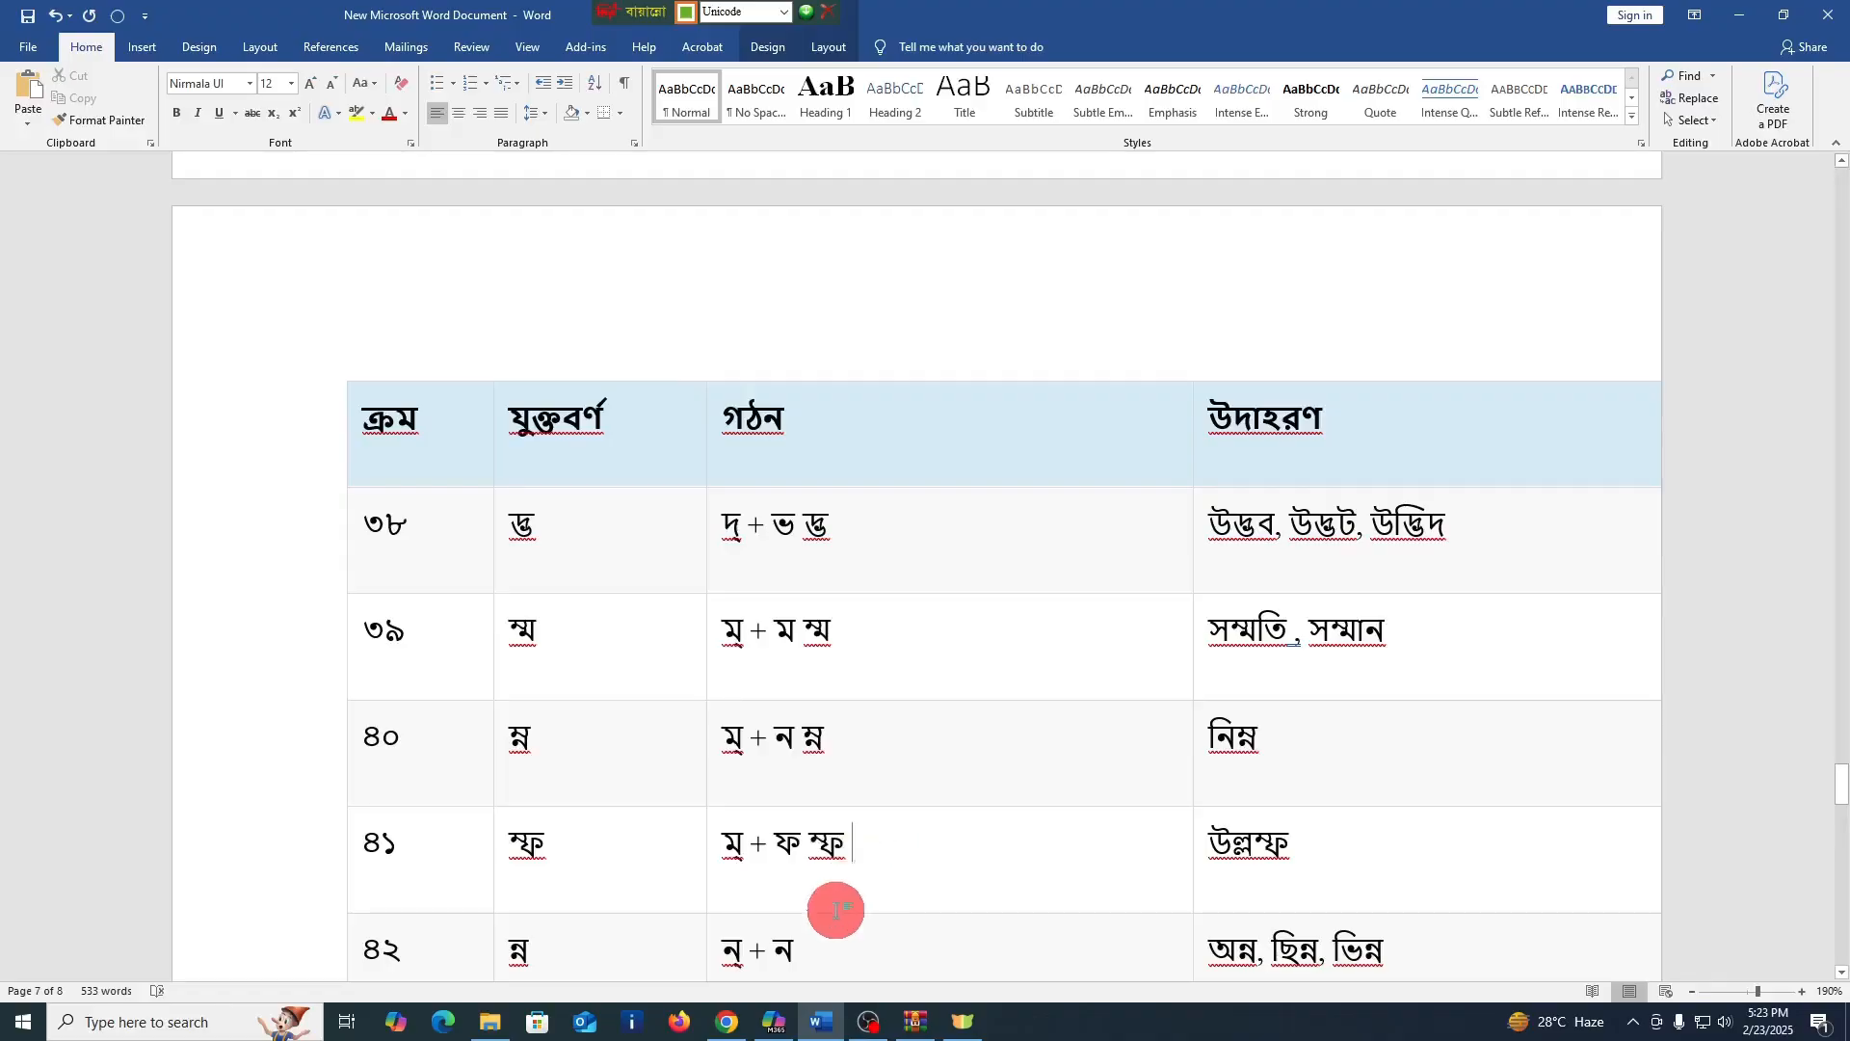
Enter the conjuncts ন্ন and ন্দ after the formations in the গঠন cells of rows ৪২ and ৪৩
scroll(839, 901, "down", 2)
left_click(841, 784)
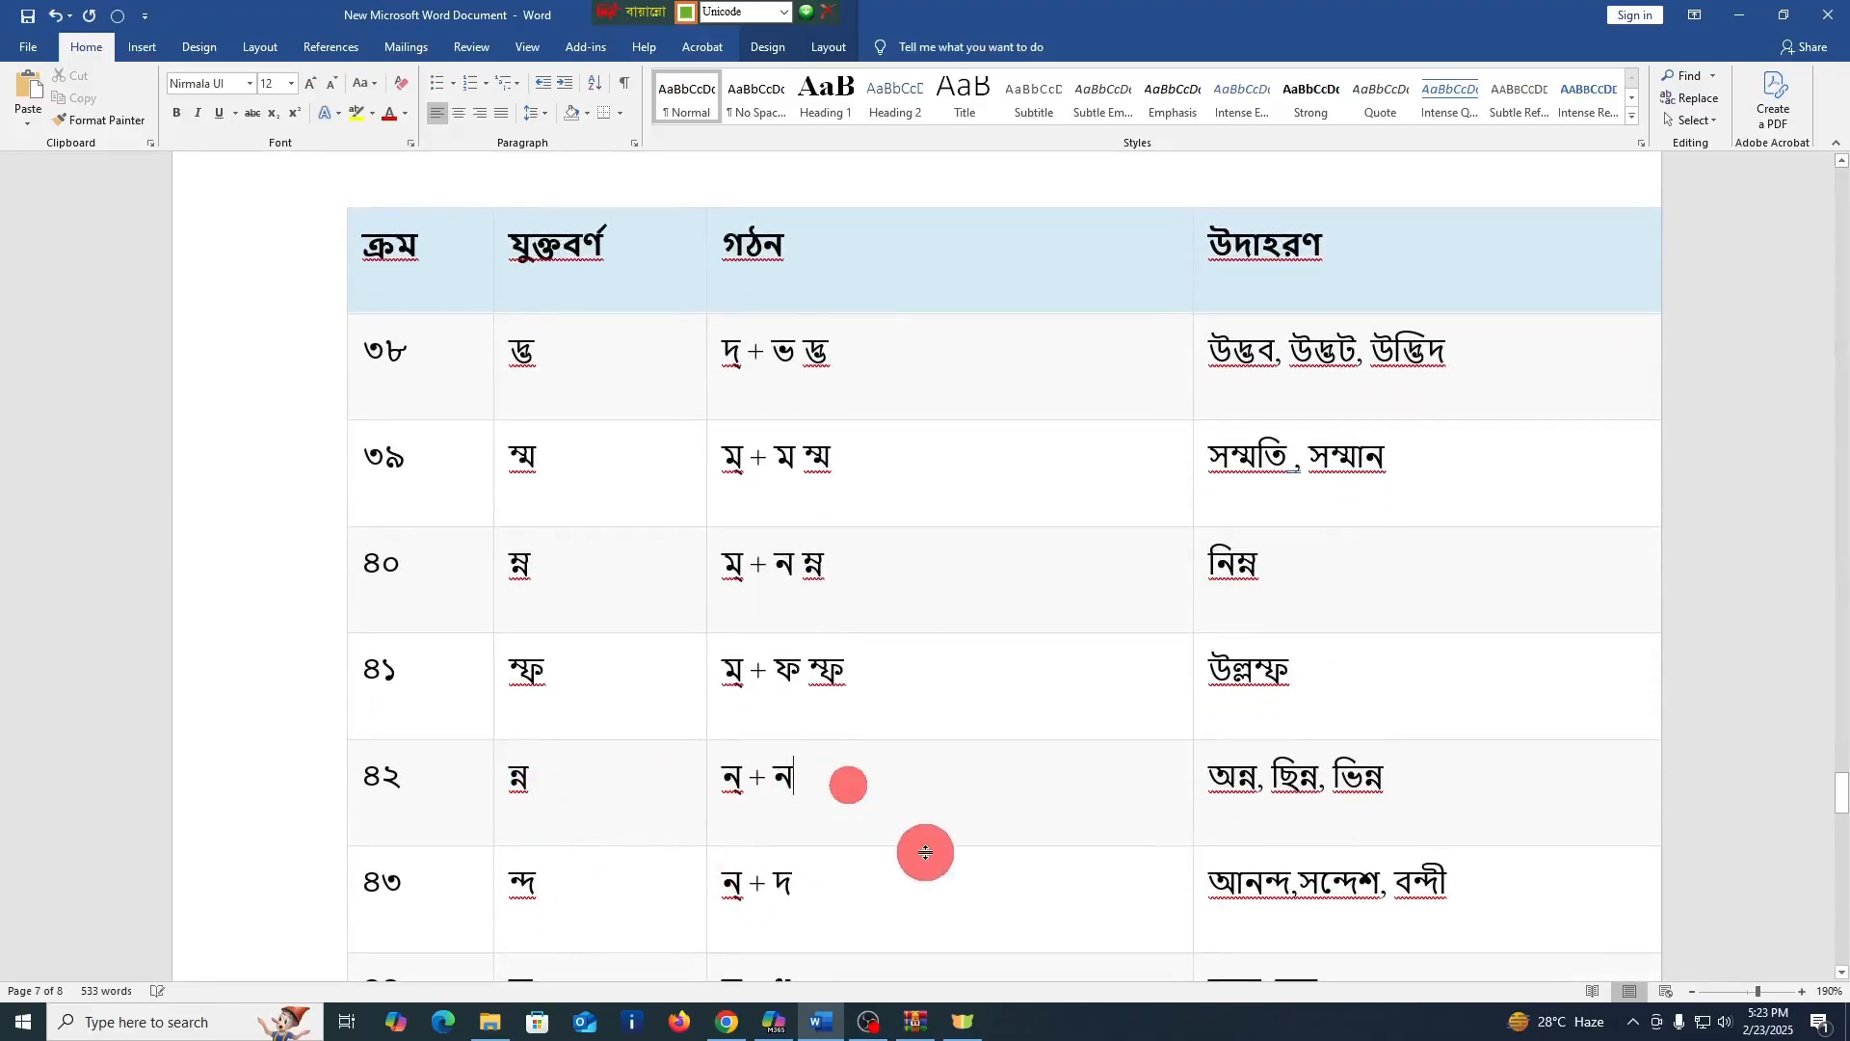
type("ন্ন")
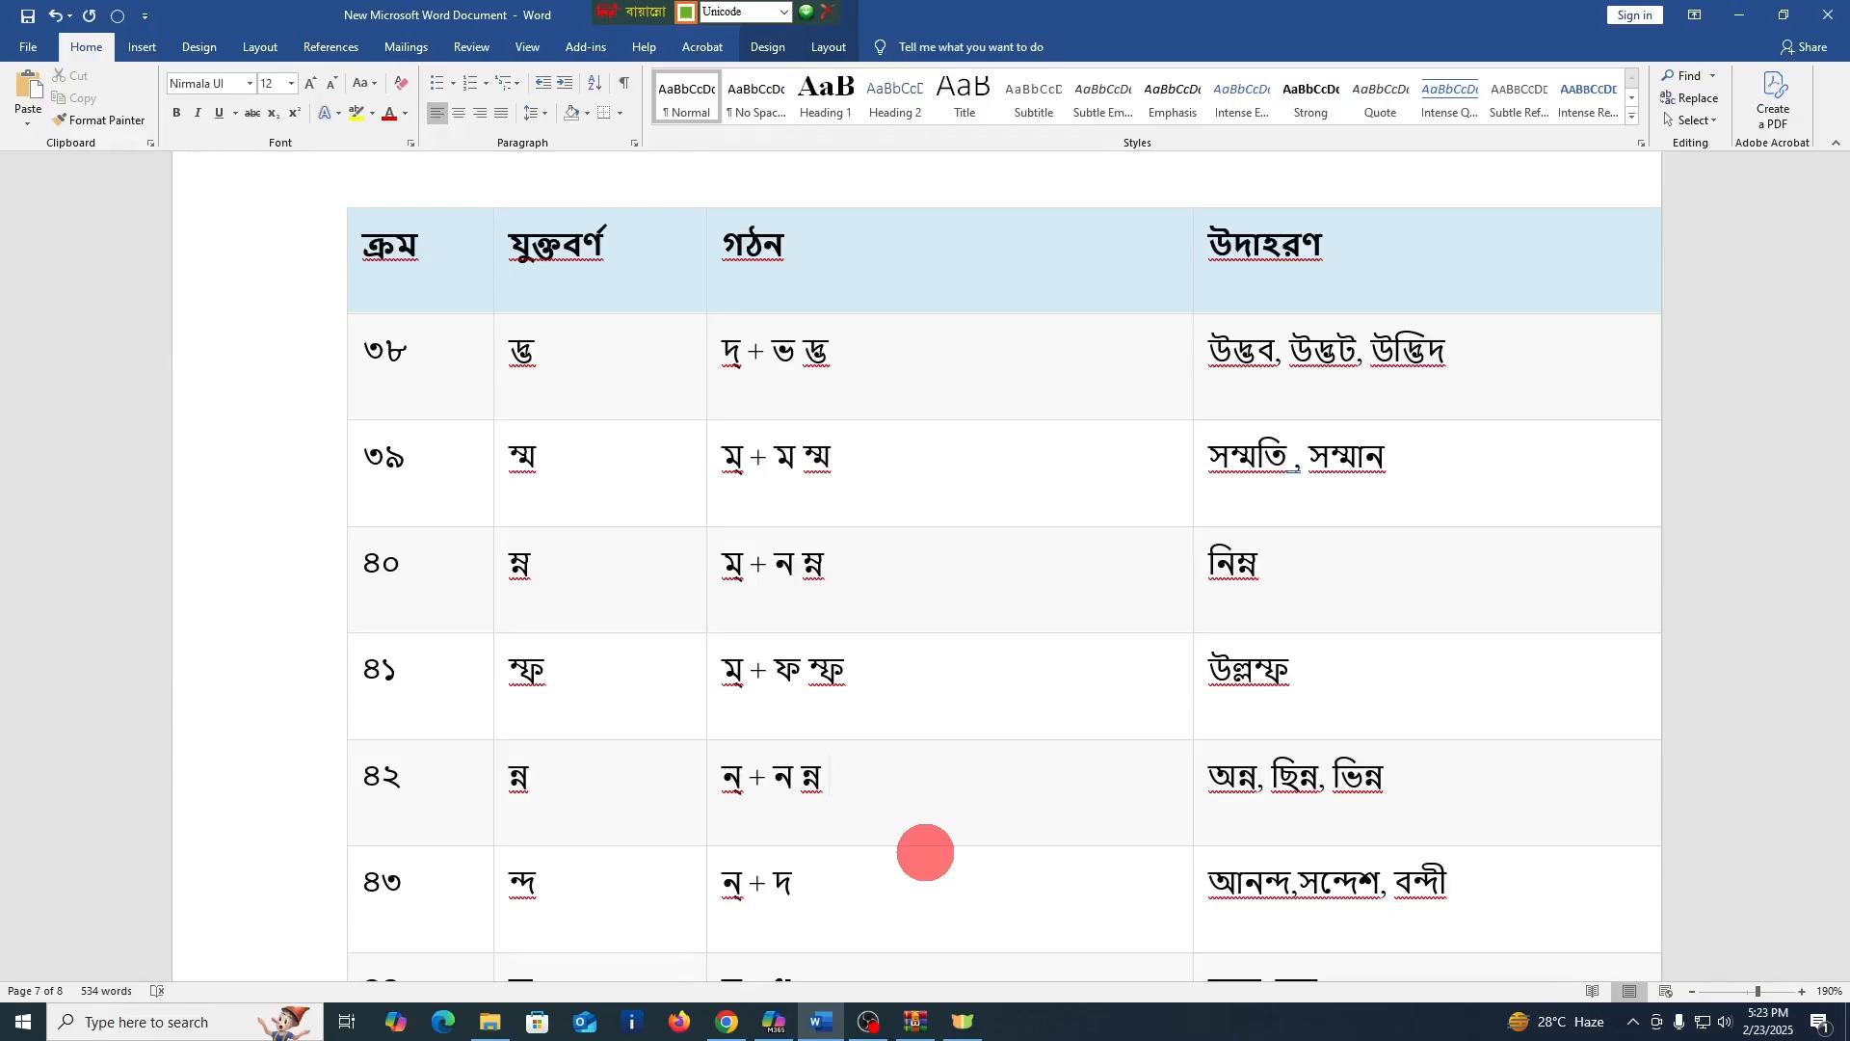
scroll(954, 806, "down", 1)
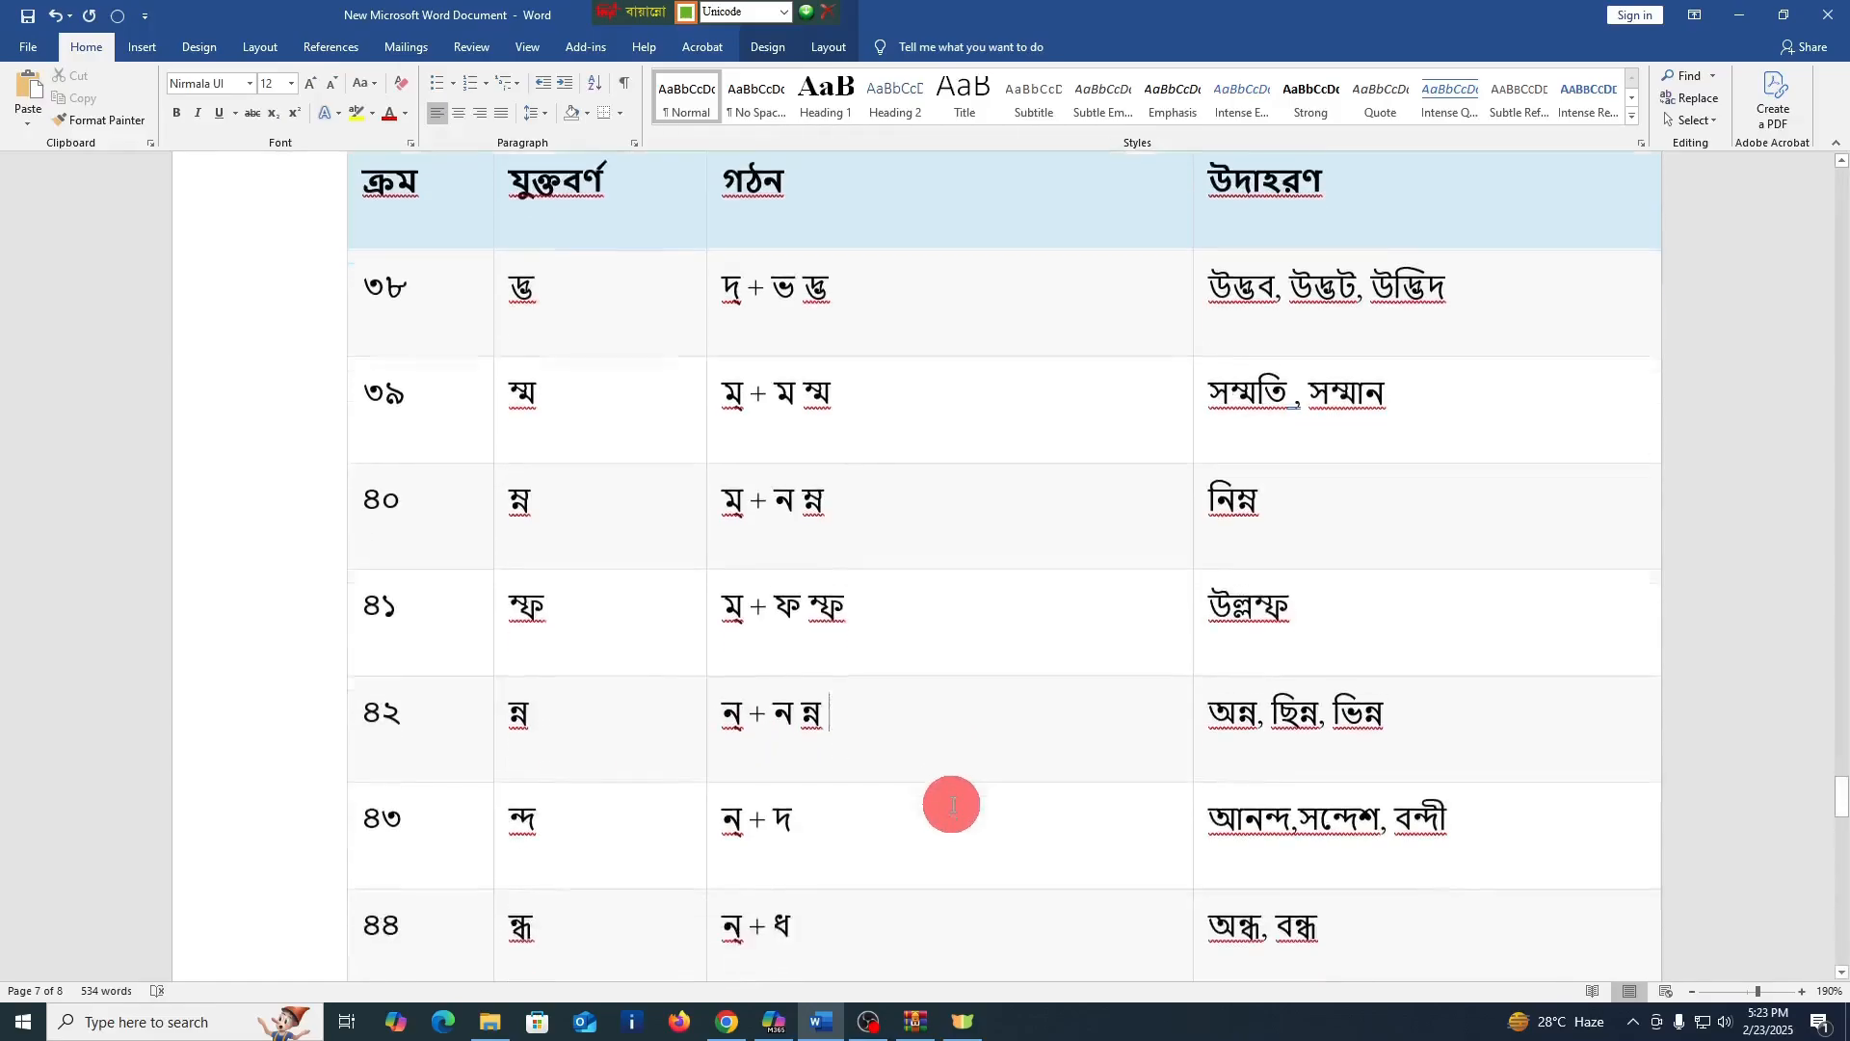
left_click(848, 798)
type("ন্")
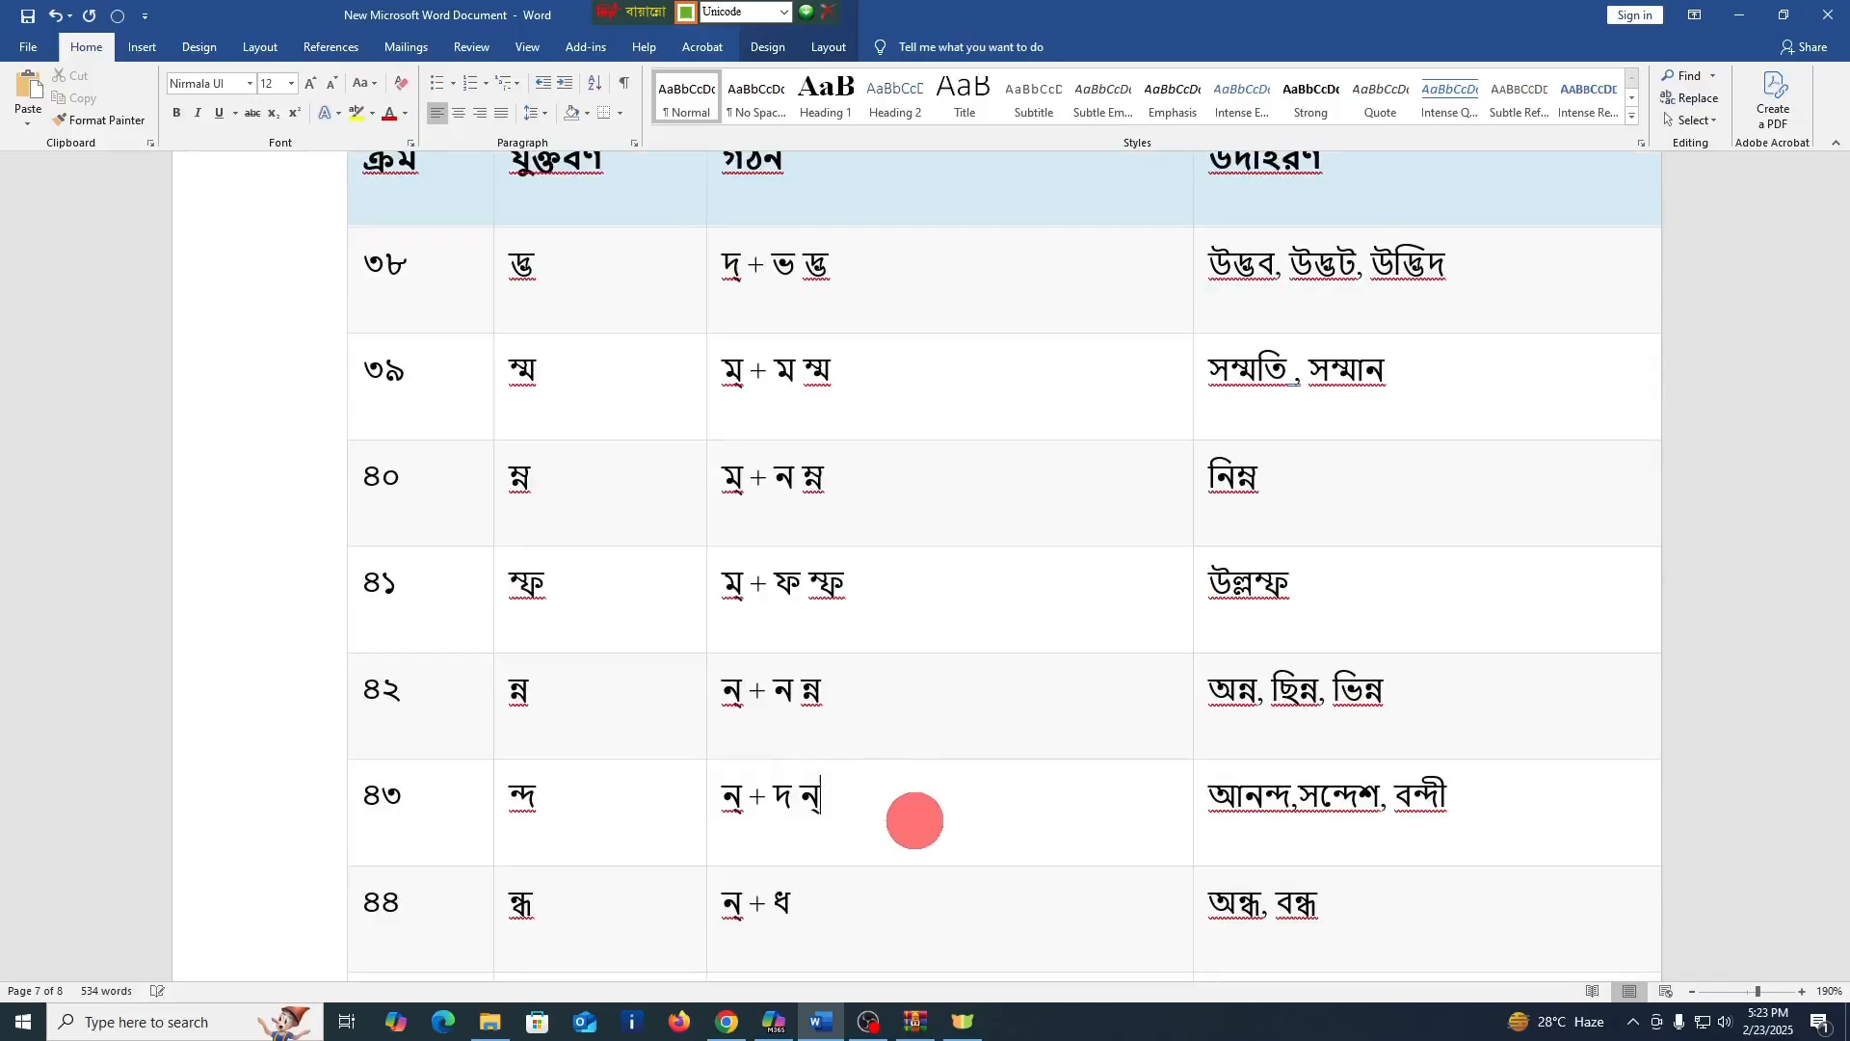
type("দ")
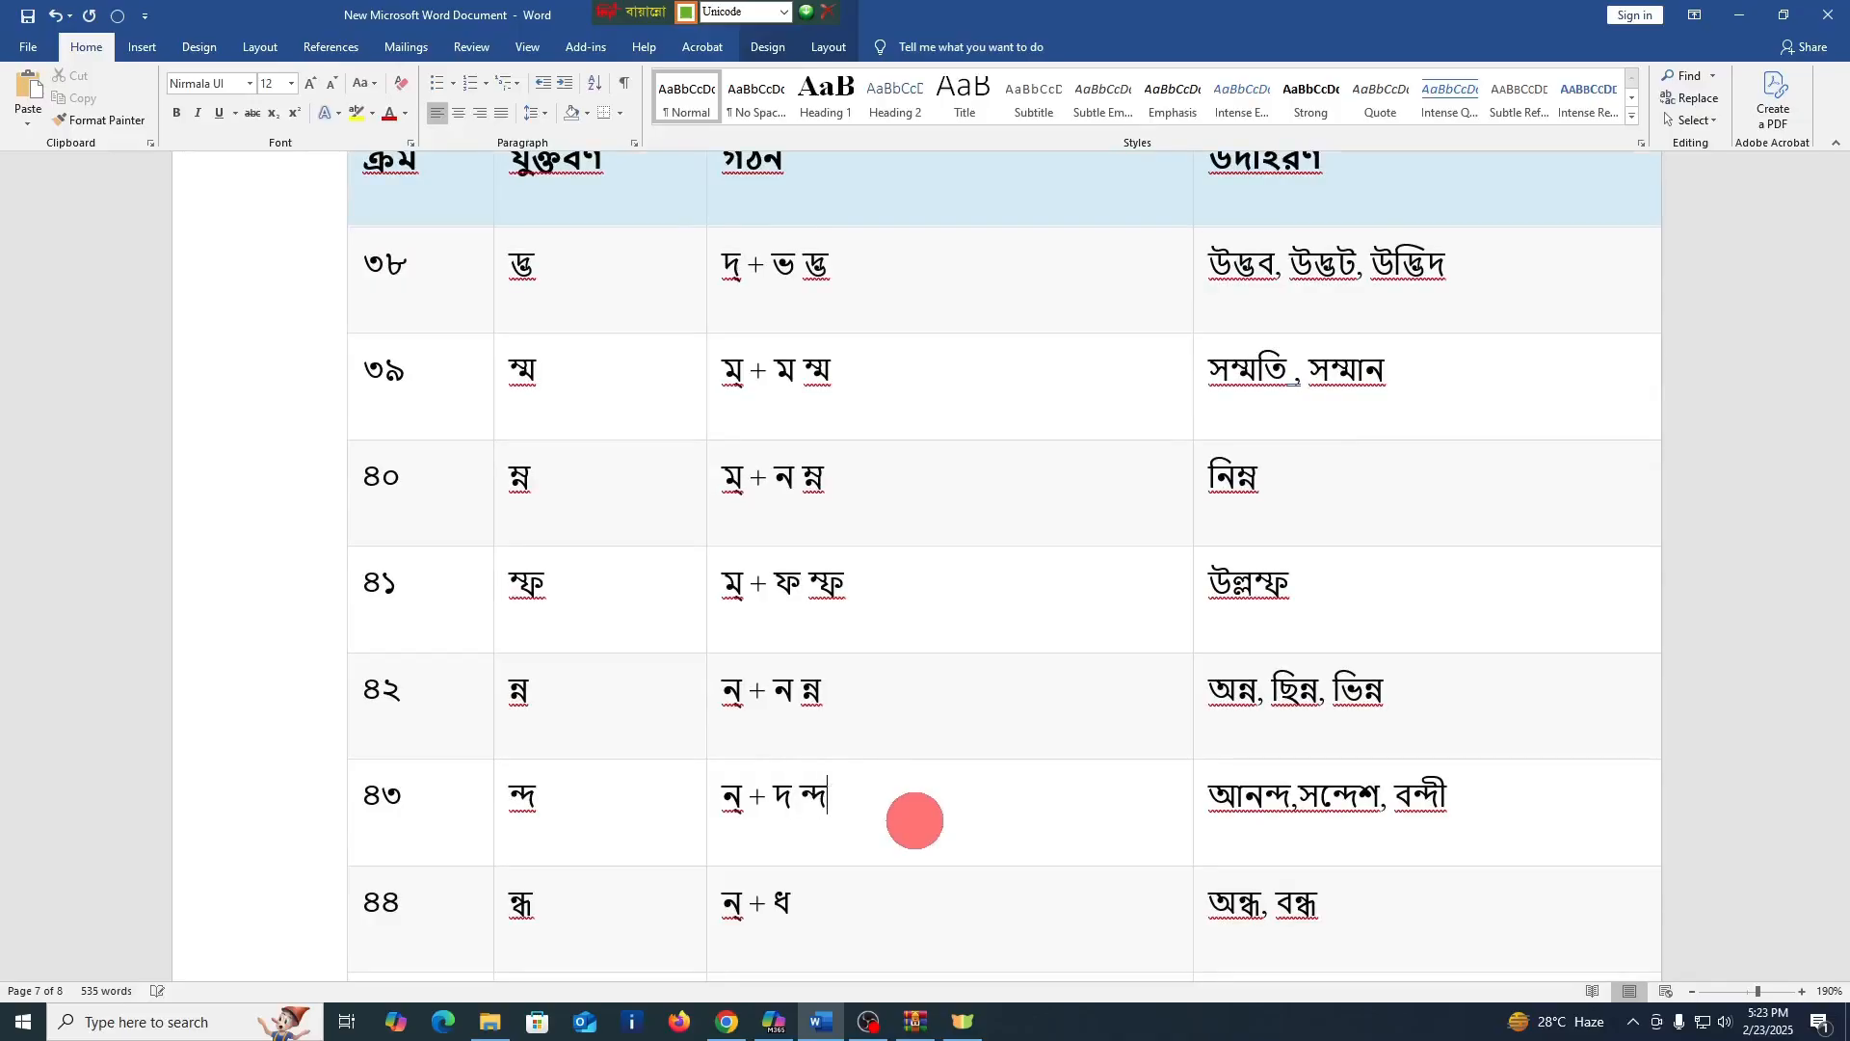
Enter the conjuncts ন্ধ and ন্ম after the formations in the গঠন cells of rows ৪৪ and ৪৫
left_click(841, 902)
type("ন্ধ")
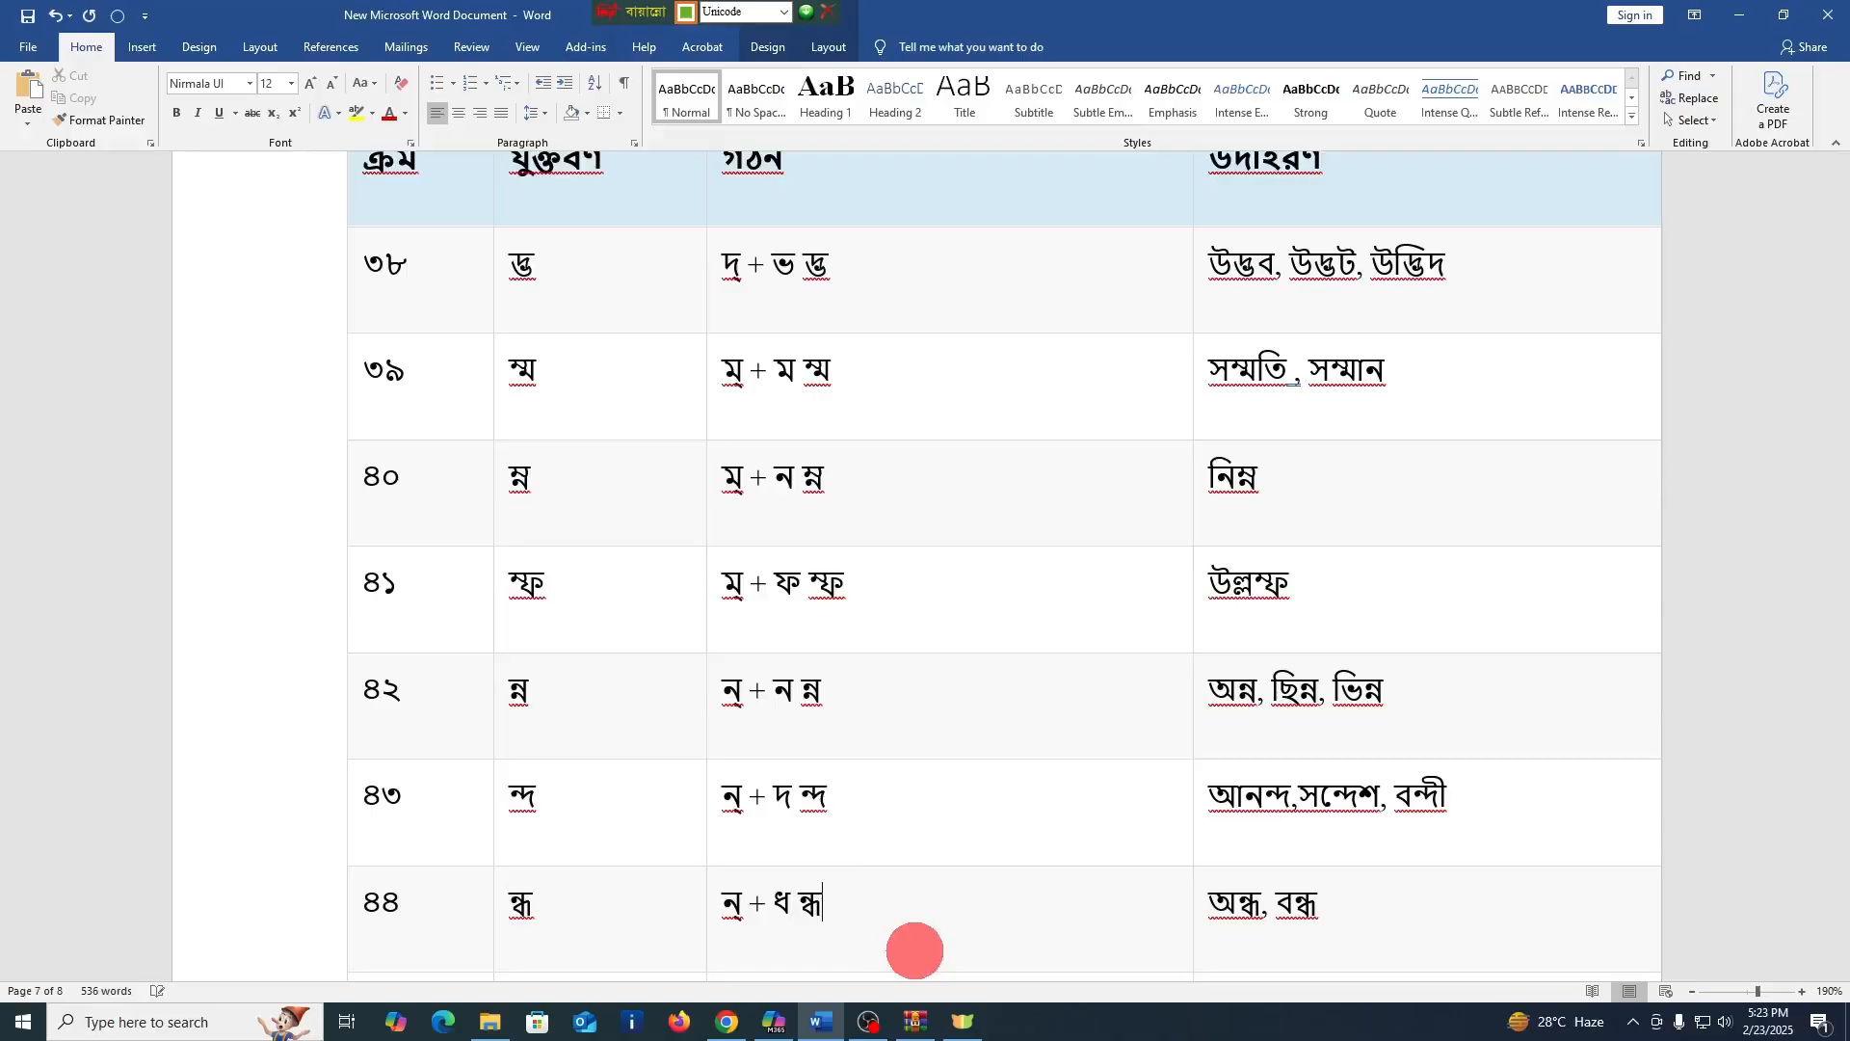
scroll(1135, 748, "down", 3)
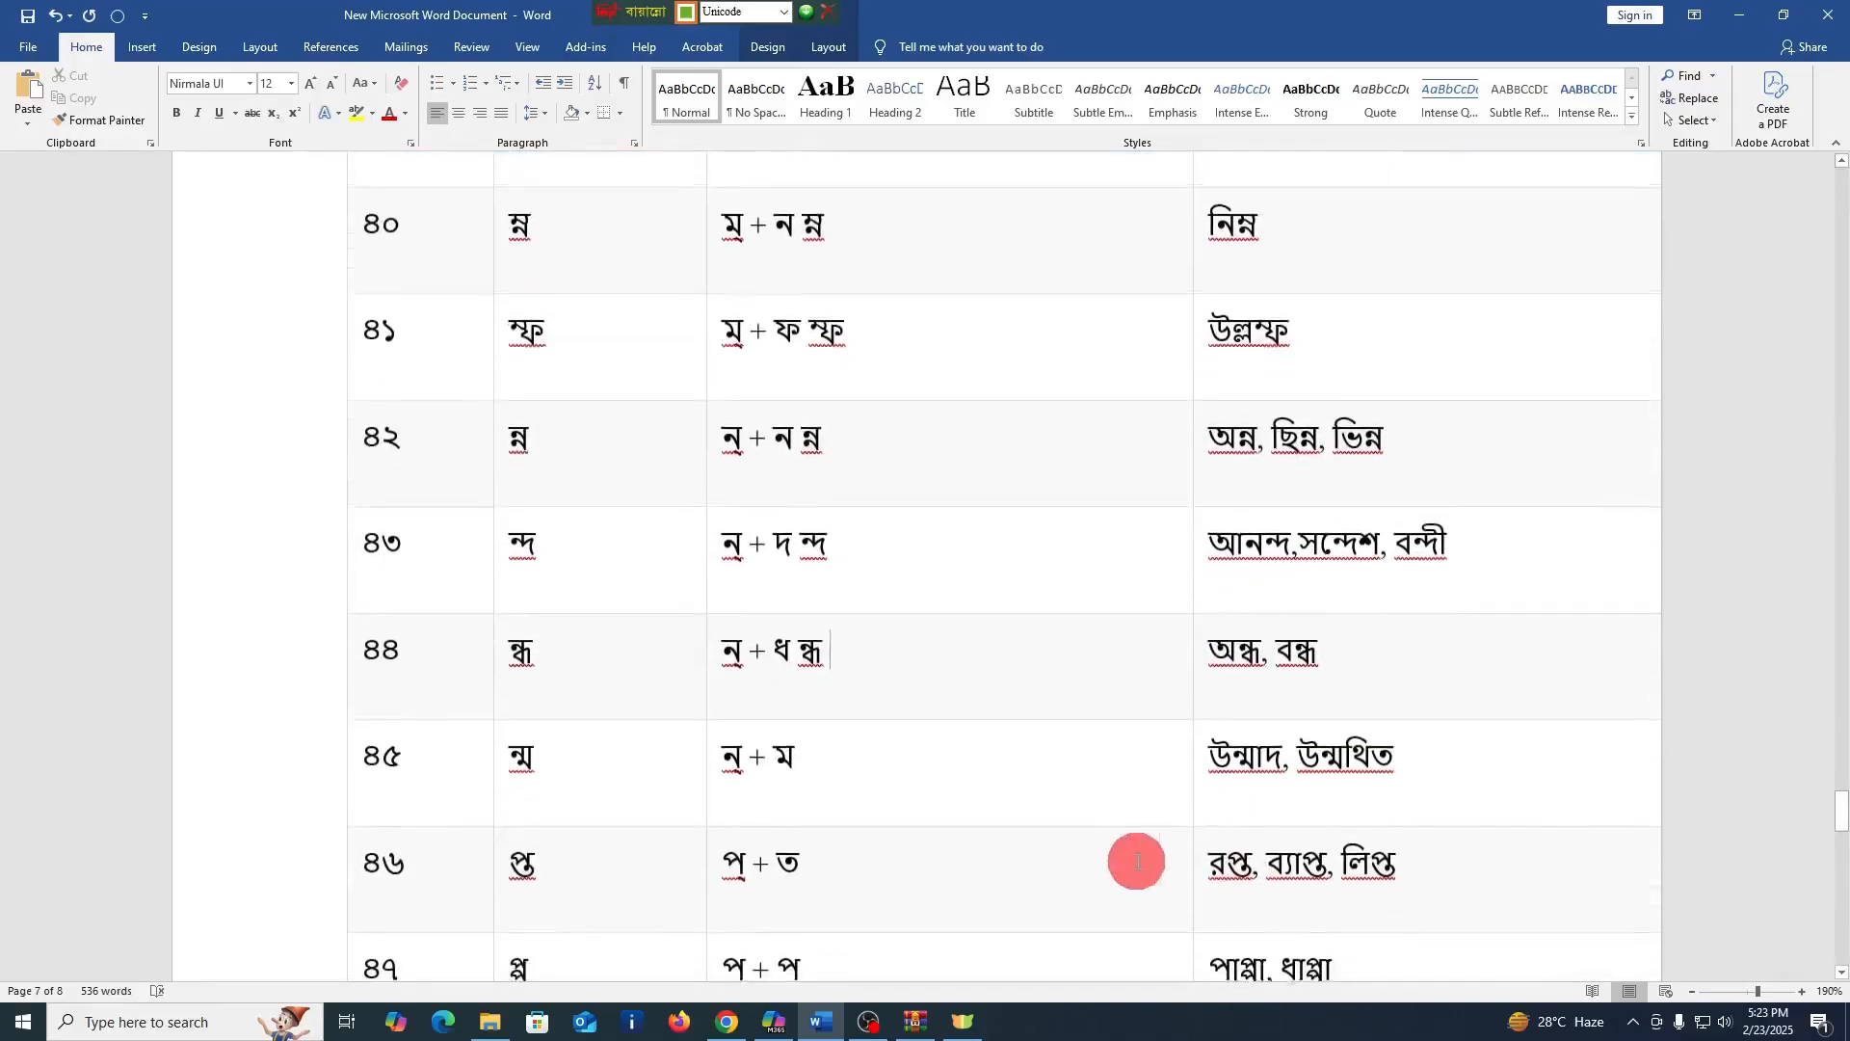
left_click(873, 771)
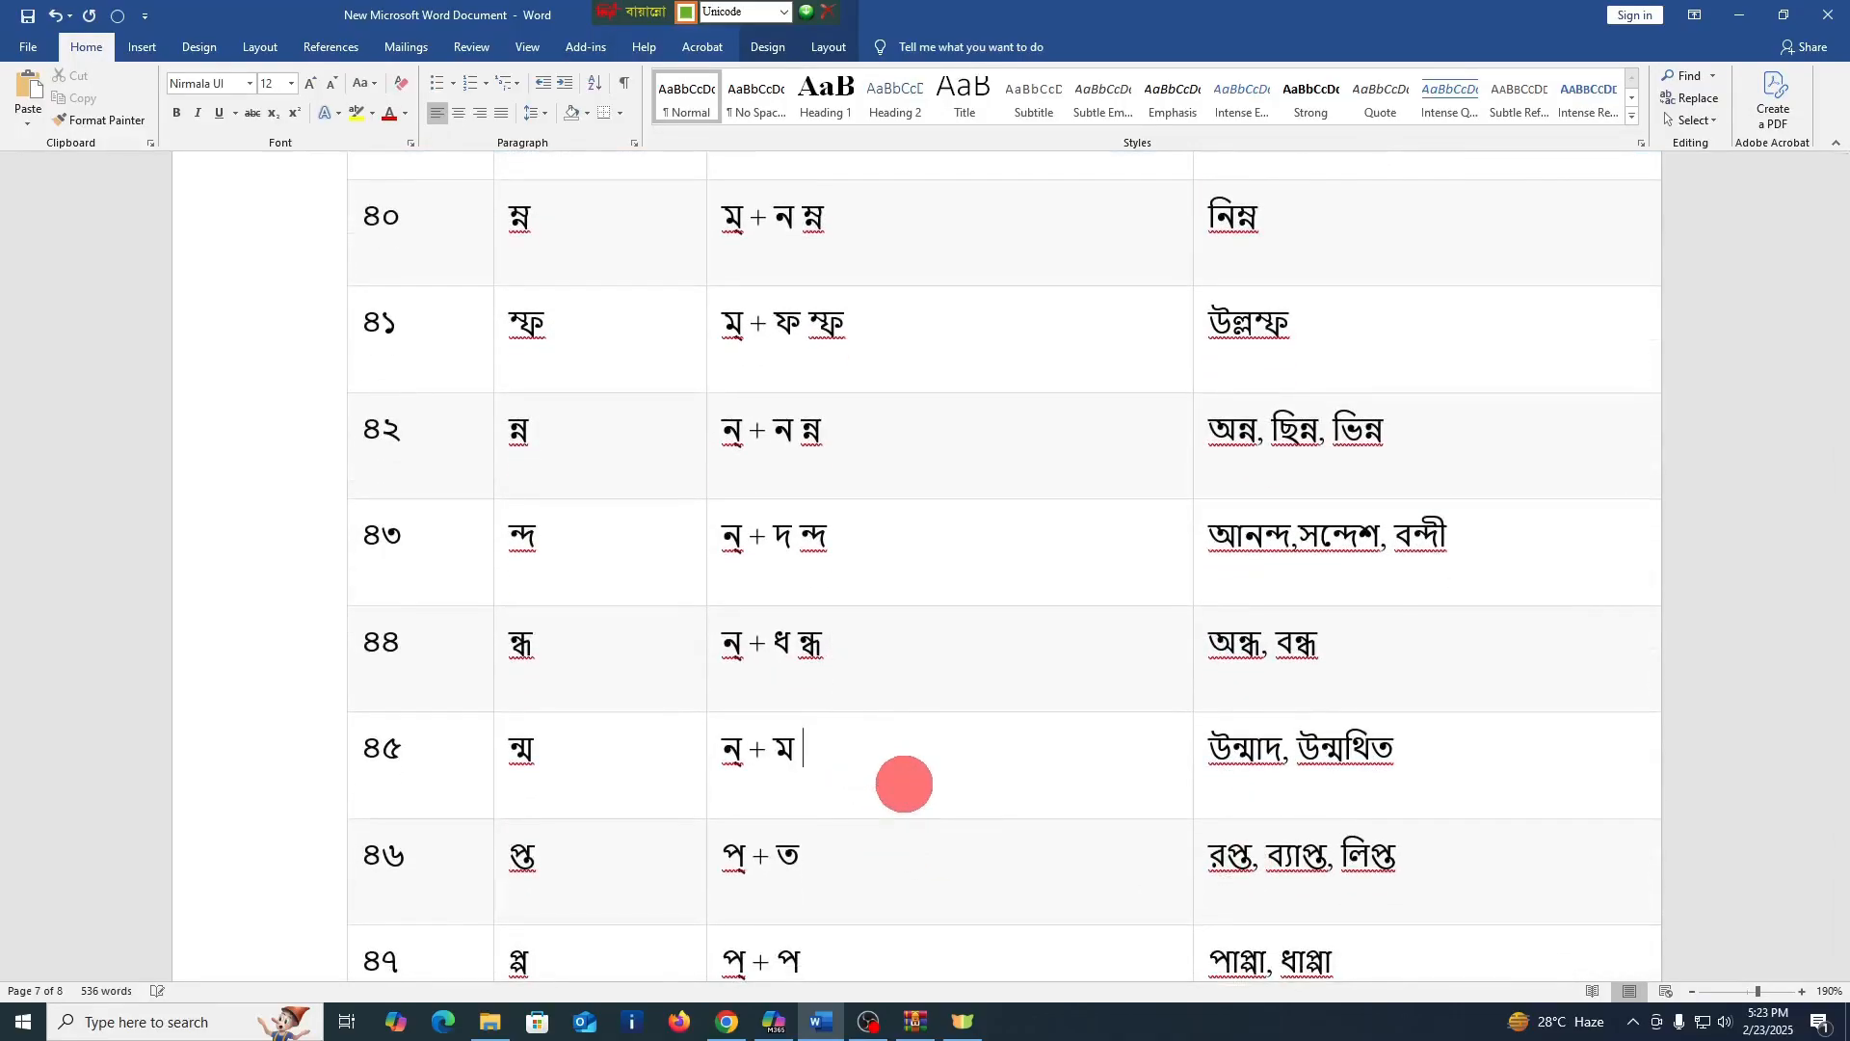
type("ন্ম")
Enter the conjuncts প্ত and প্প after the formations in the গঠন cells of rows ৪৬ and ৪৭
left_click(847, 852)
type("প্ত")
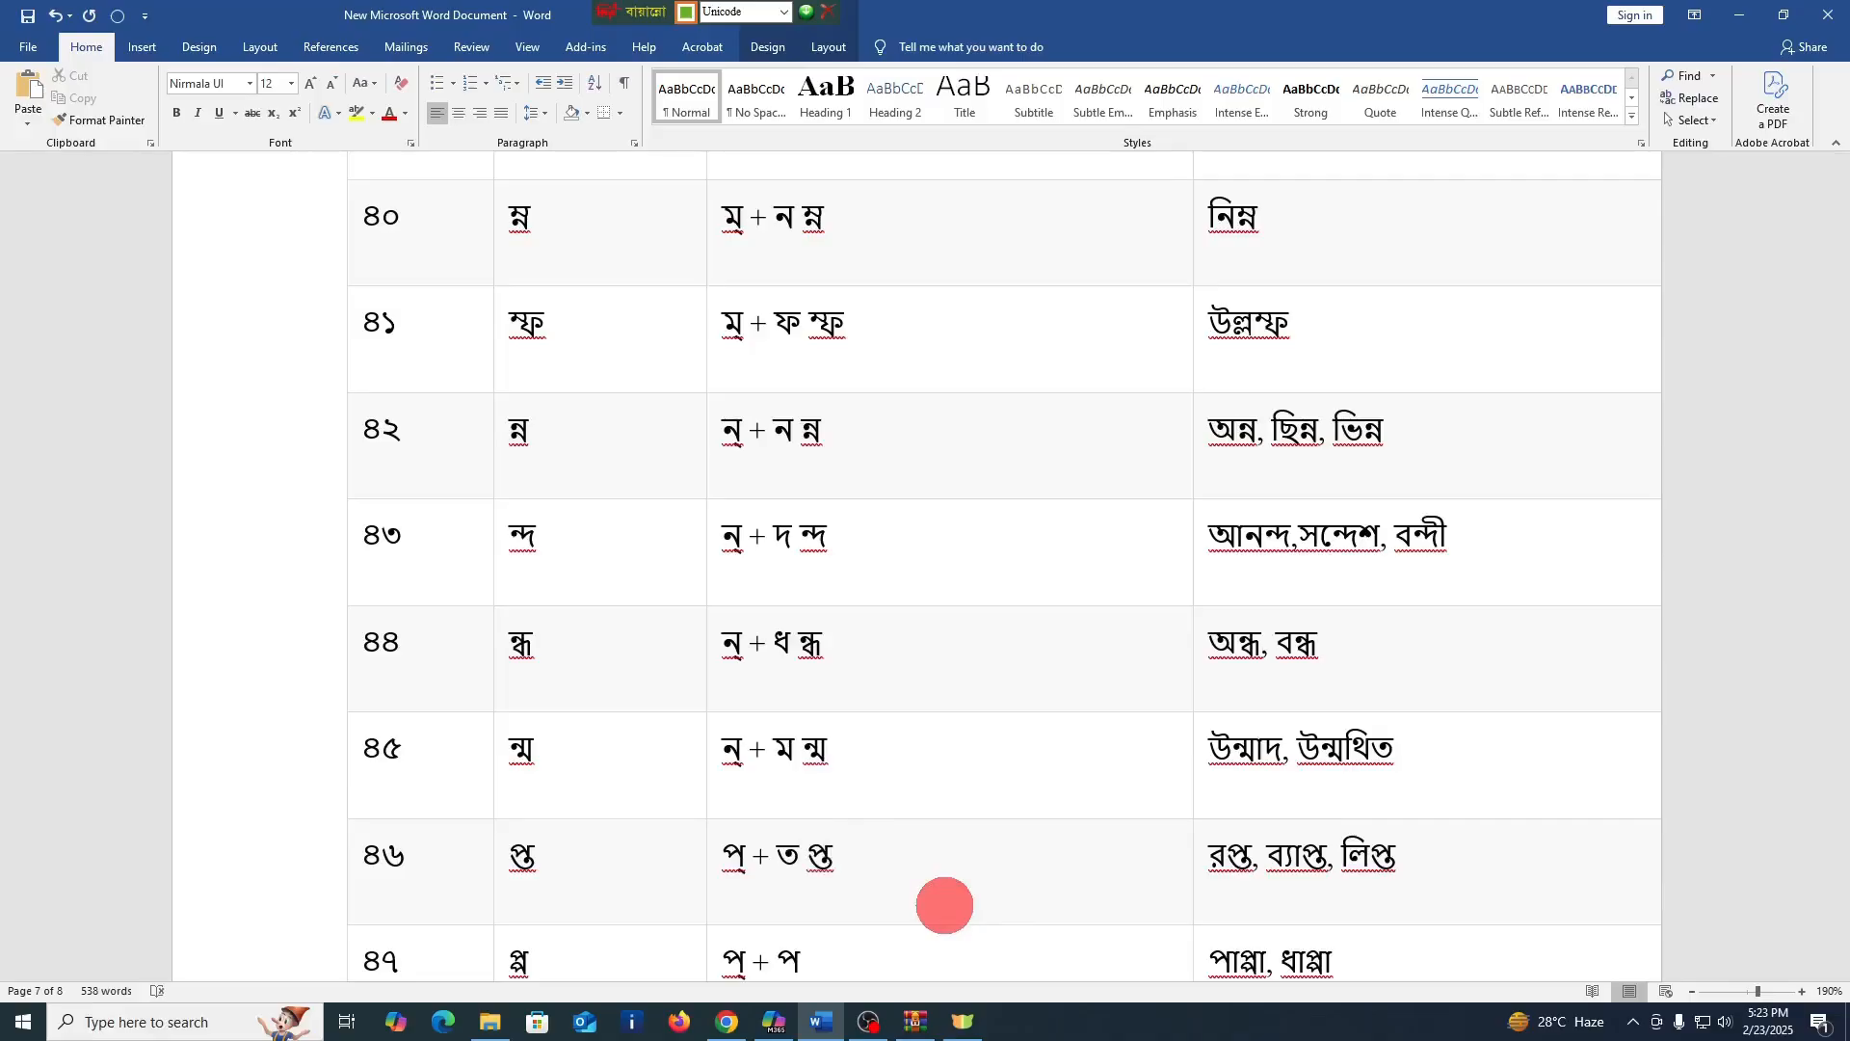
scroll(944, 905, "down", 3)
left_click(851, 703)
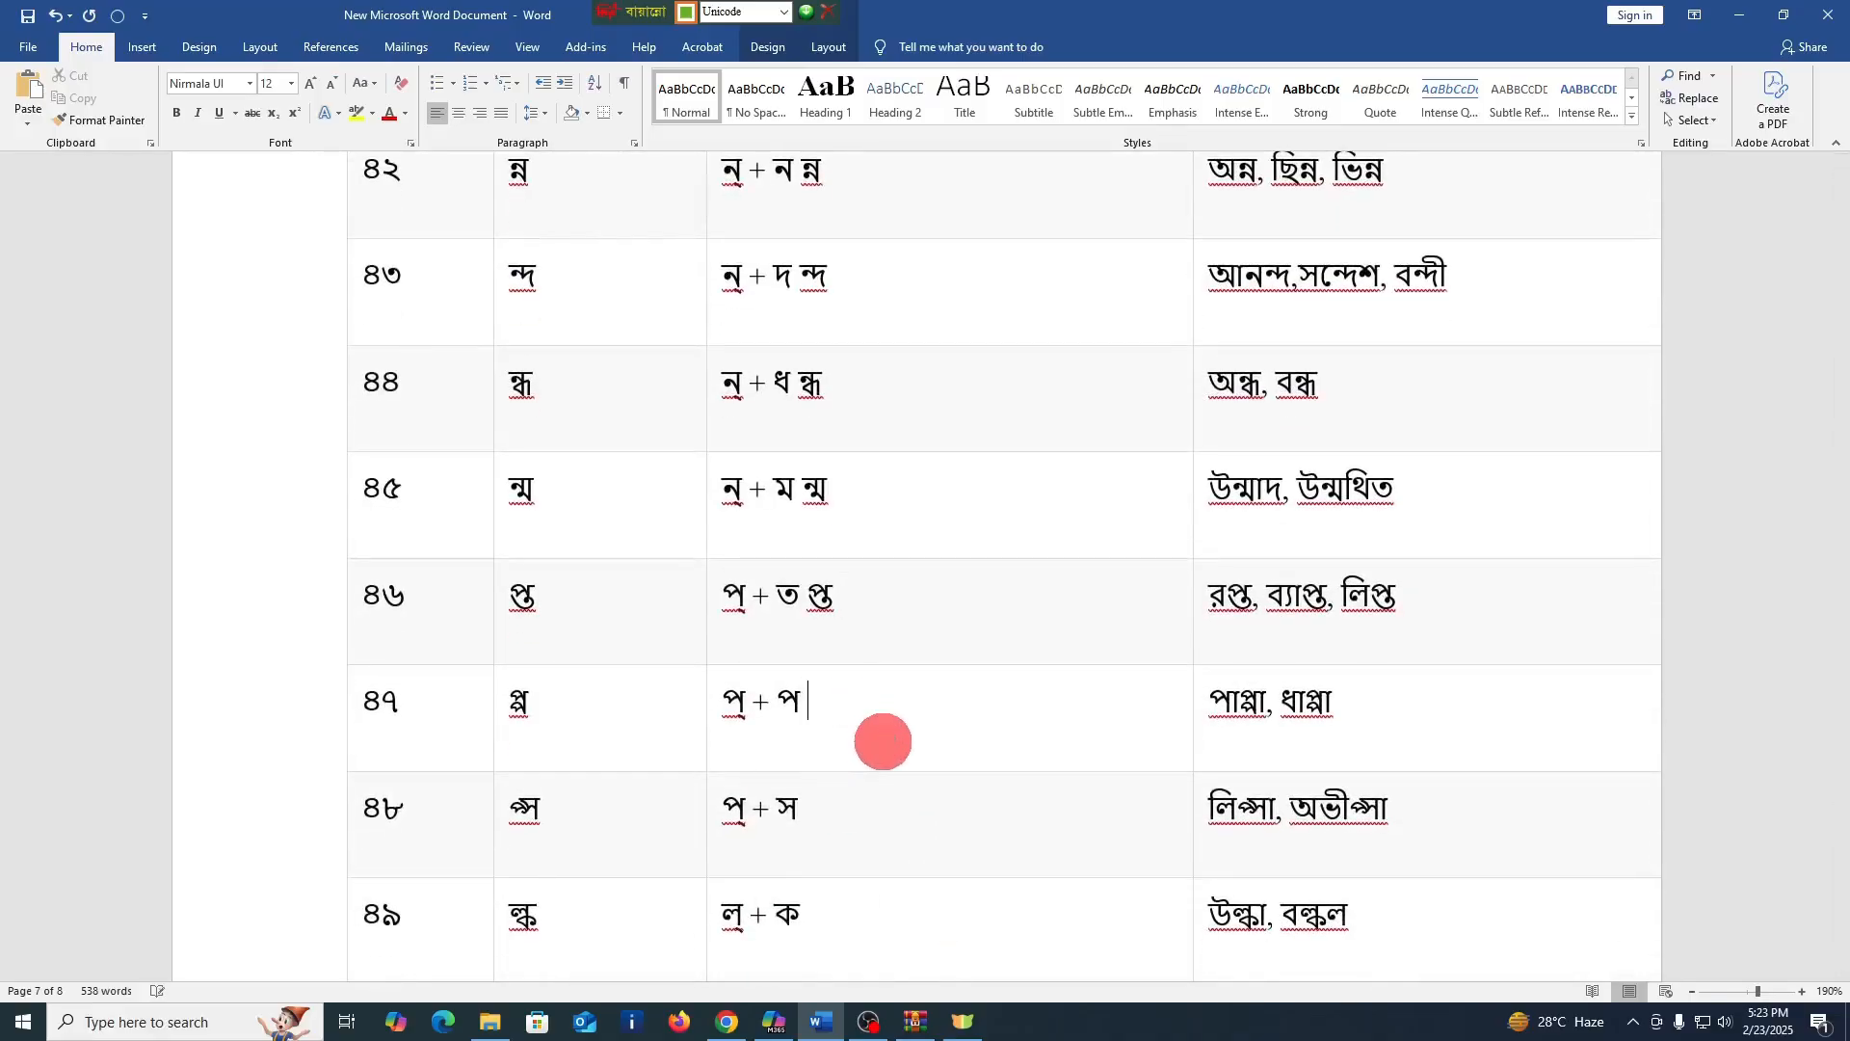
type("প্প")
Enter the conjuncts প্স and ল্ক after the formations in the গঠন cells of rows ৪৮ and ৪৯
left_click(843, 807)
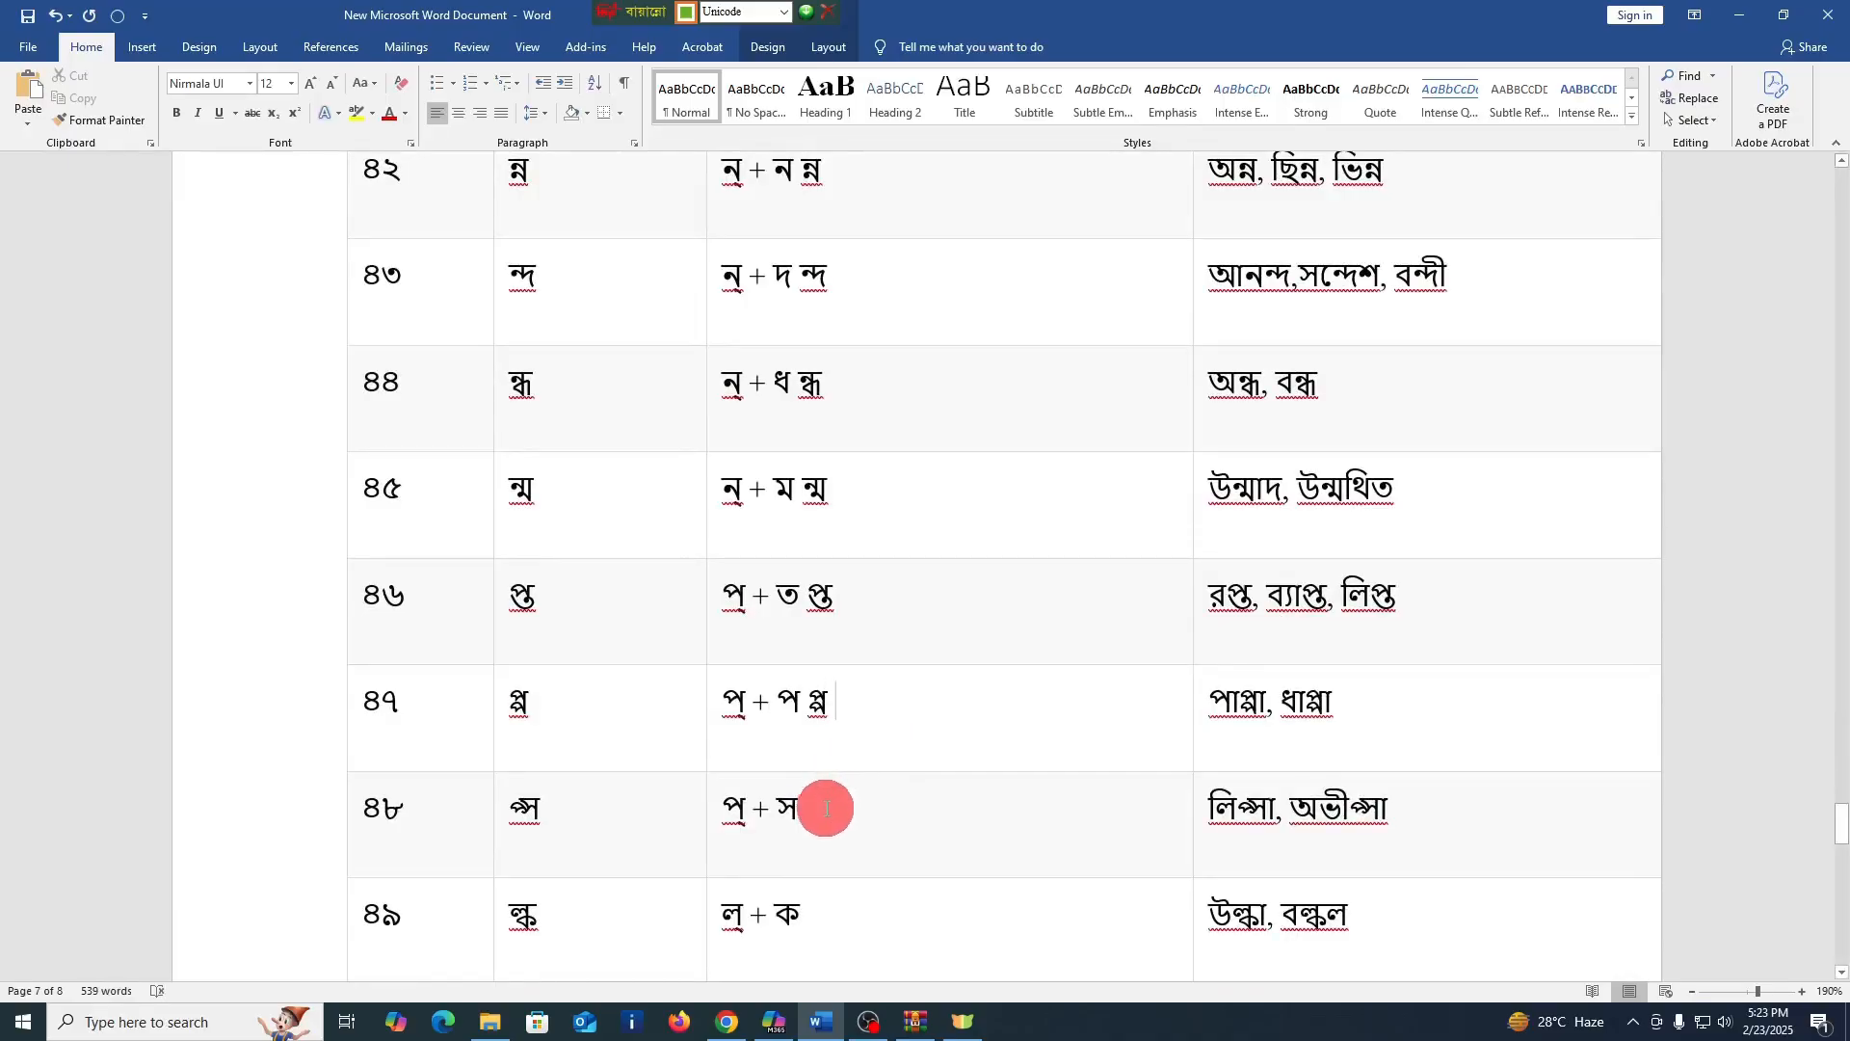
type("প্স")
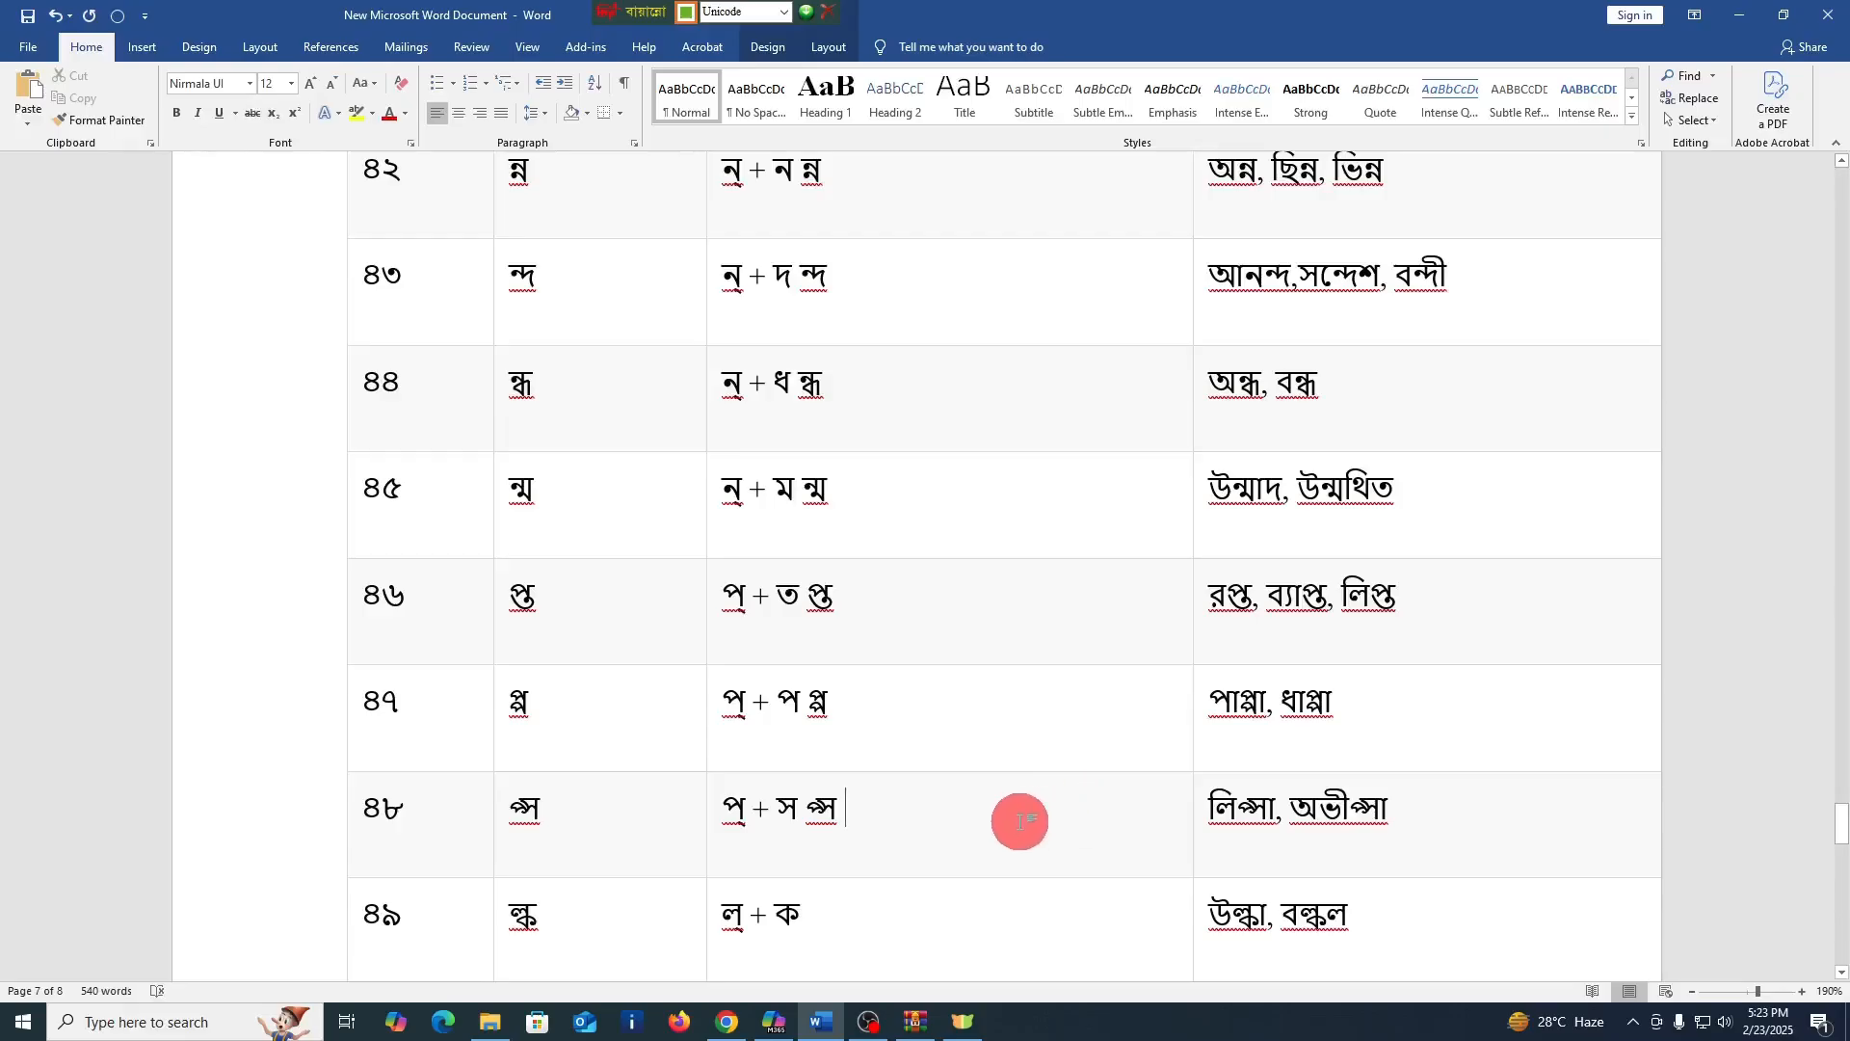
scroll(1012, 814, "down", 3)
left_click(877, 766)
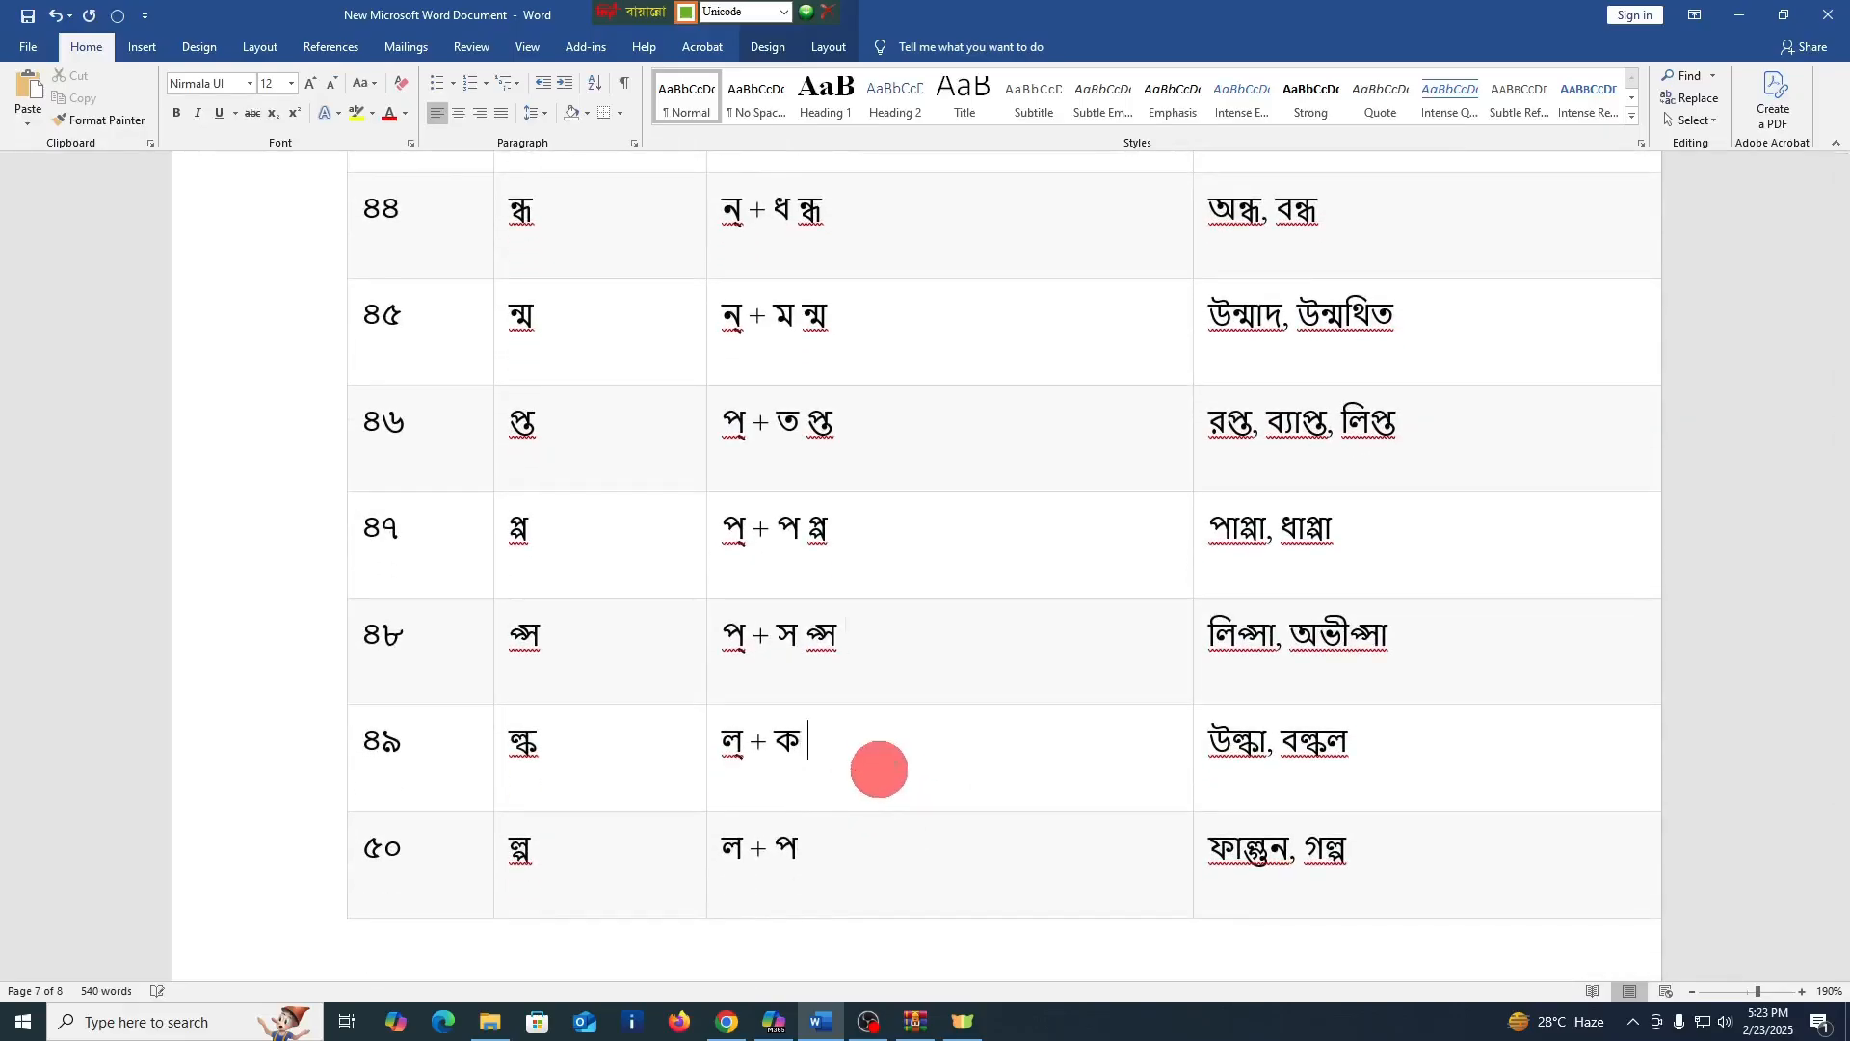
type("ল্ক")
Enter the conjuncts ল্প and ল্ট after the formations in the গঠন cells of rows ৫০ and ৫১
left_click(835, 846)
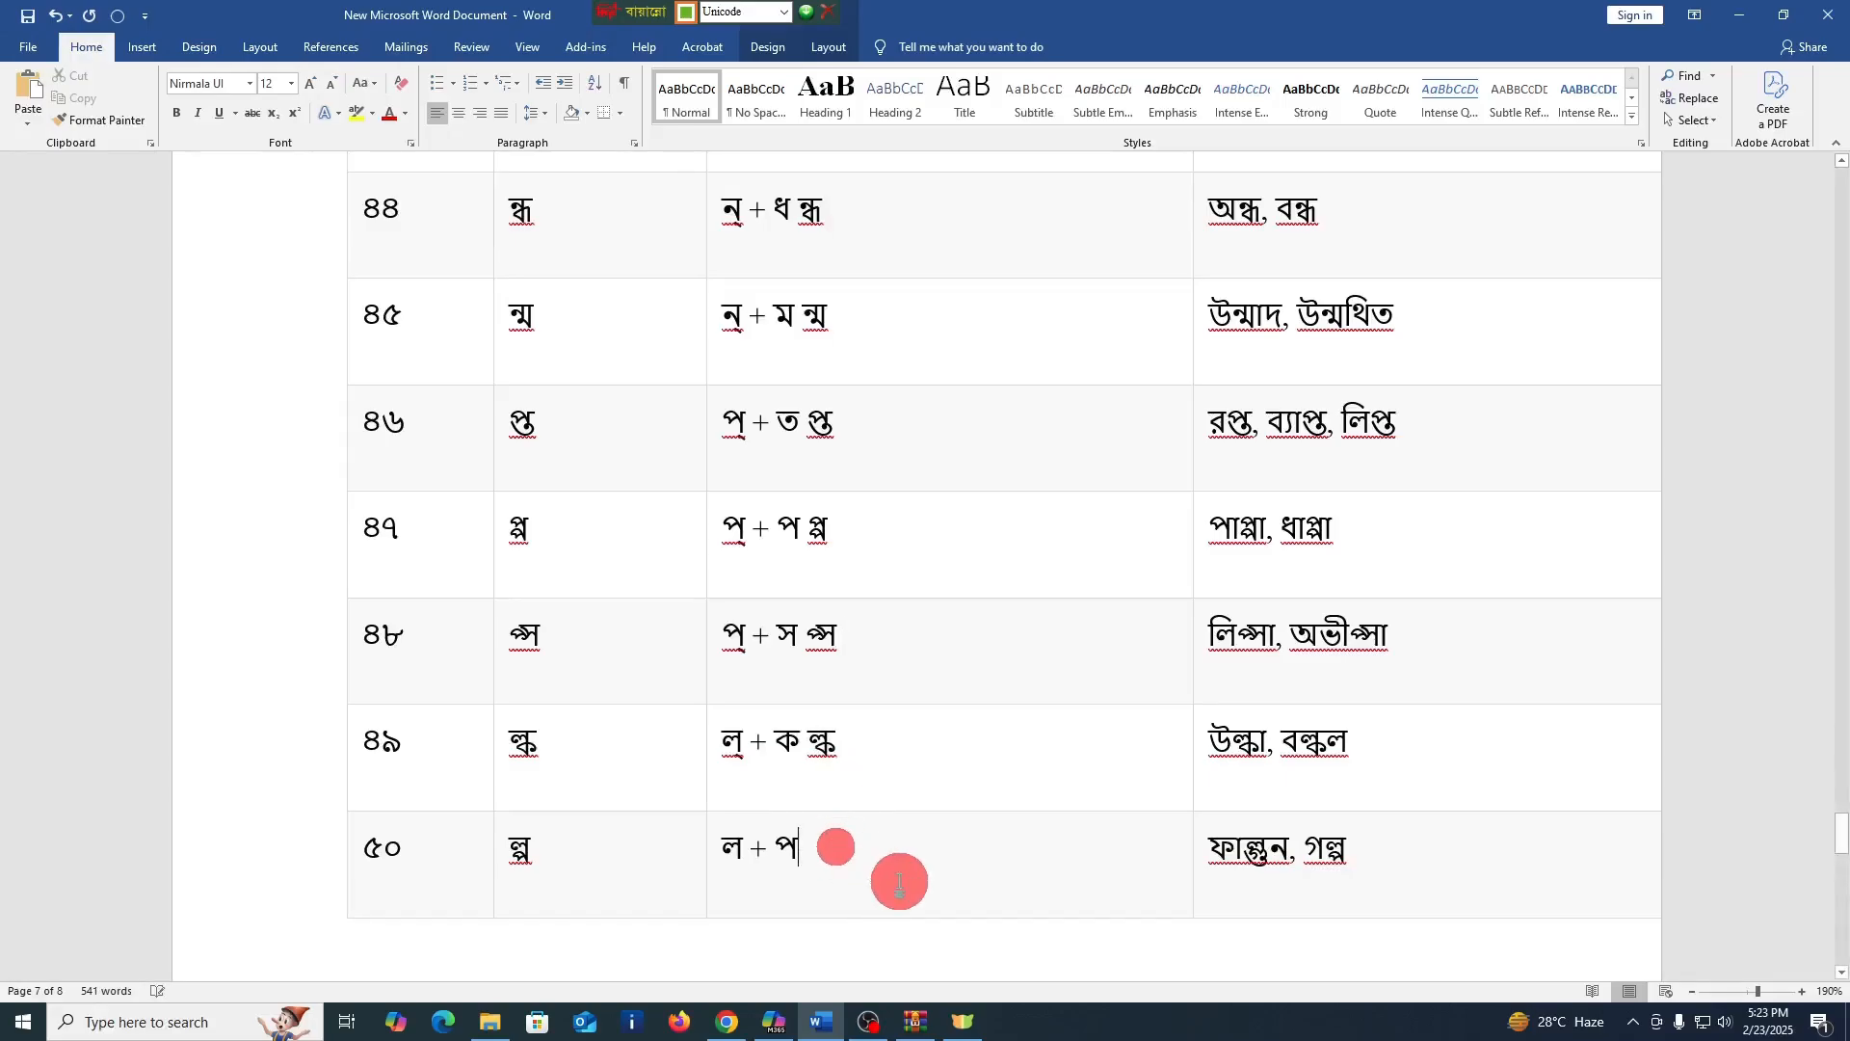
type("ল্প")
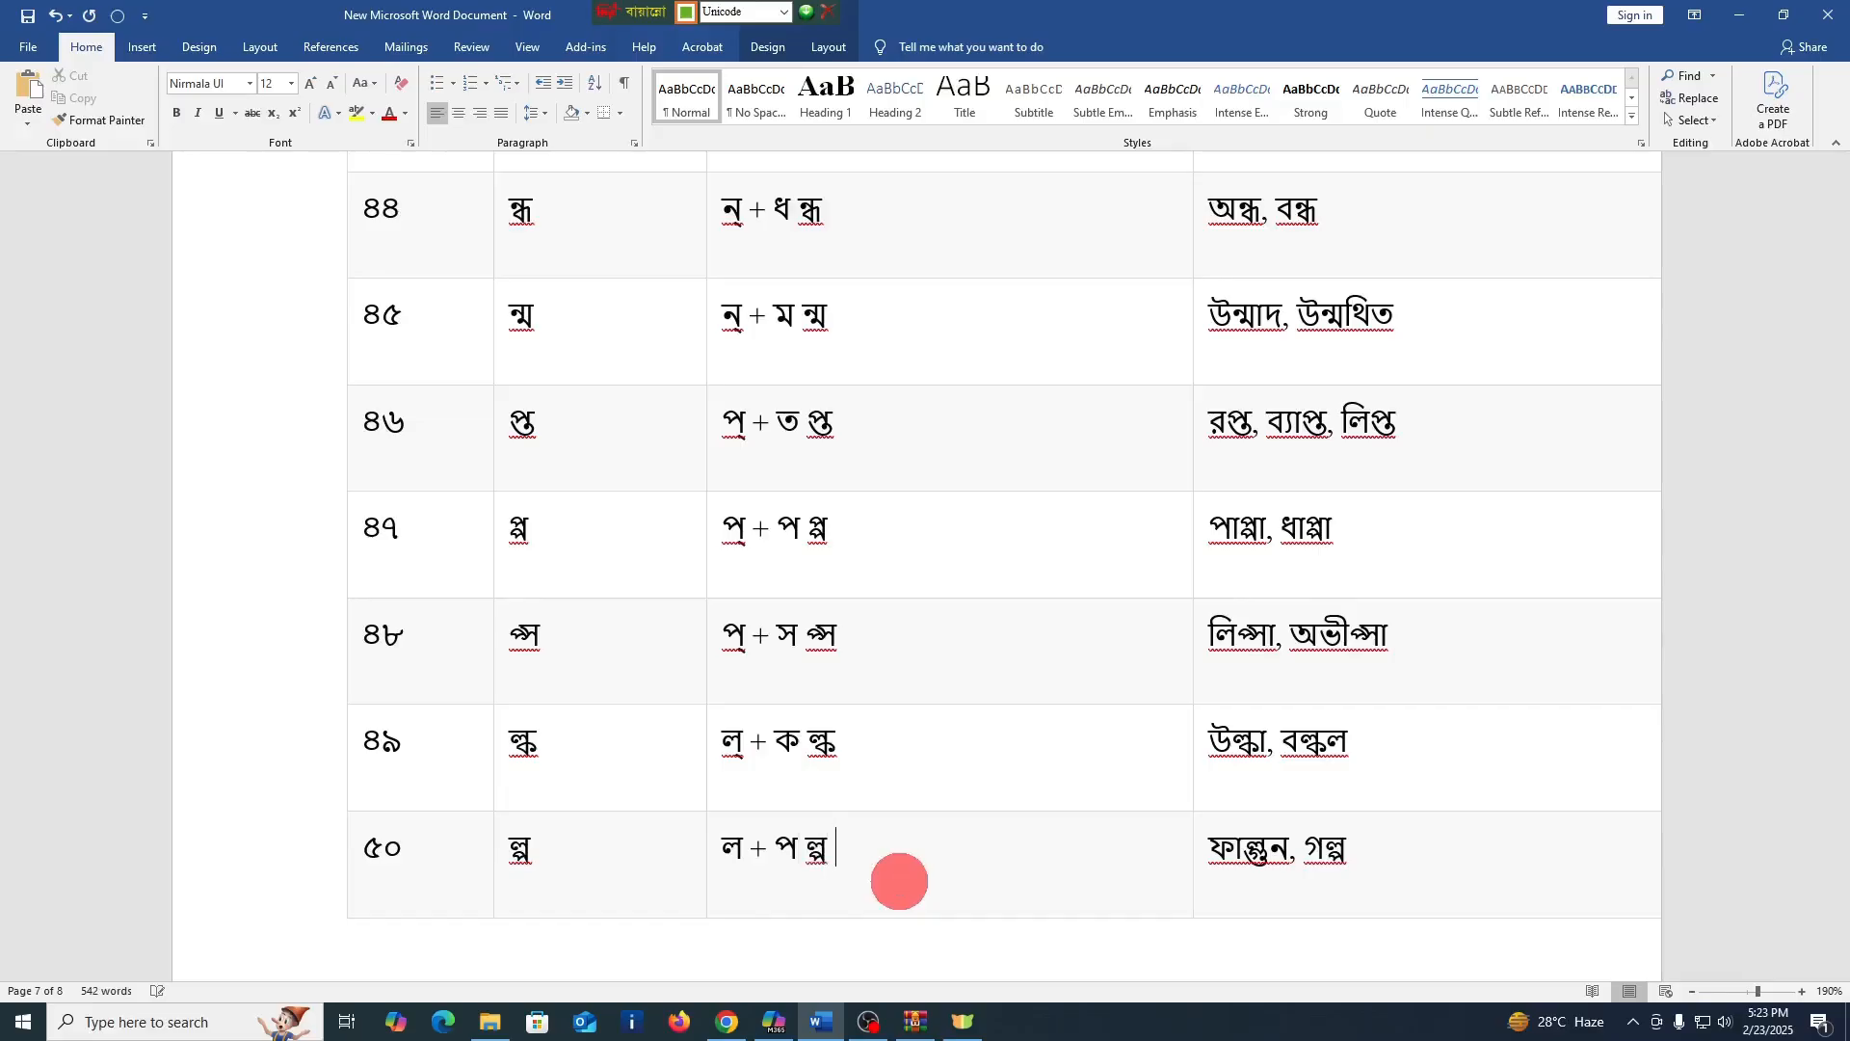
scroll(899, 881, "down", 7)
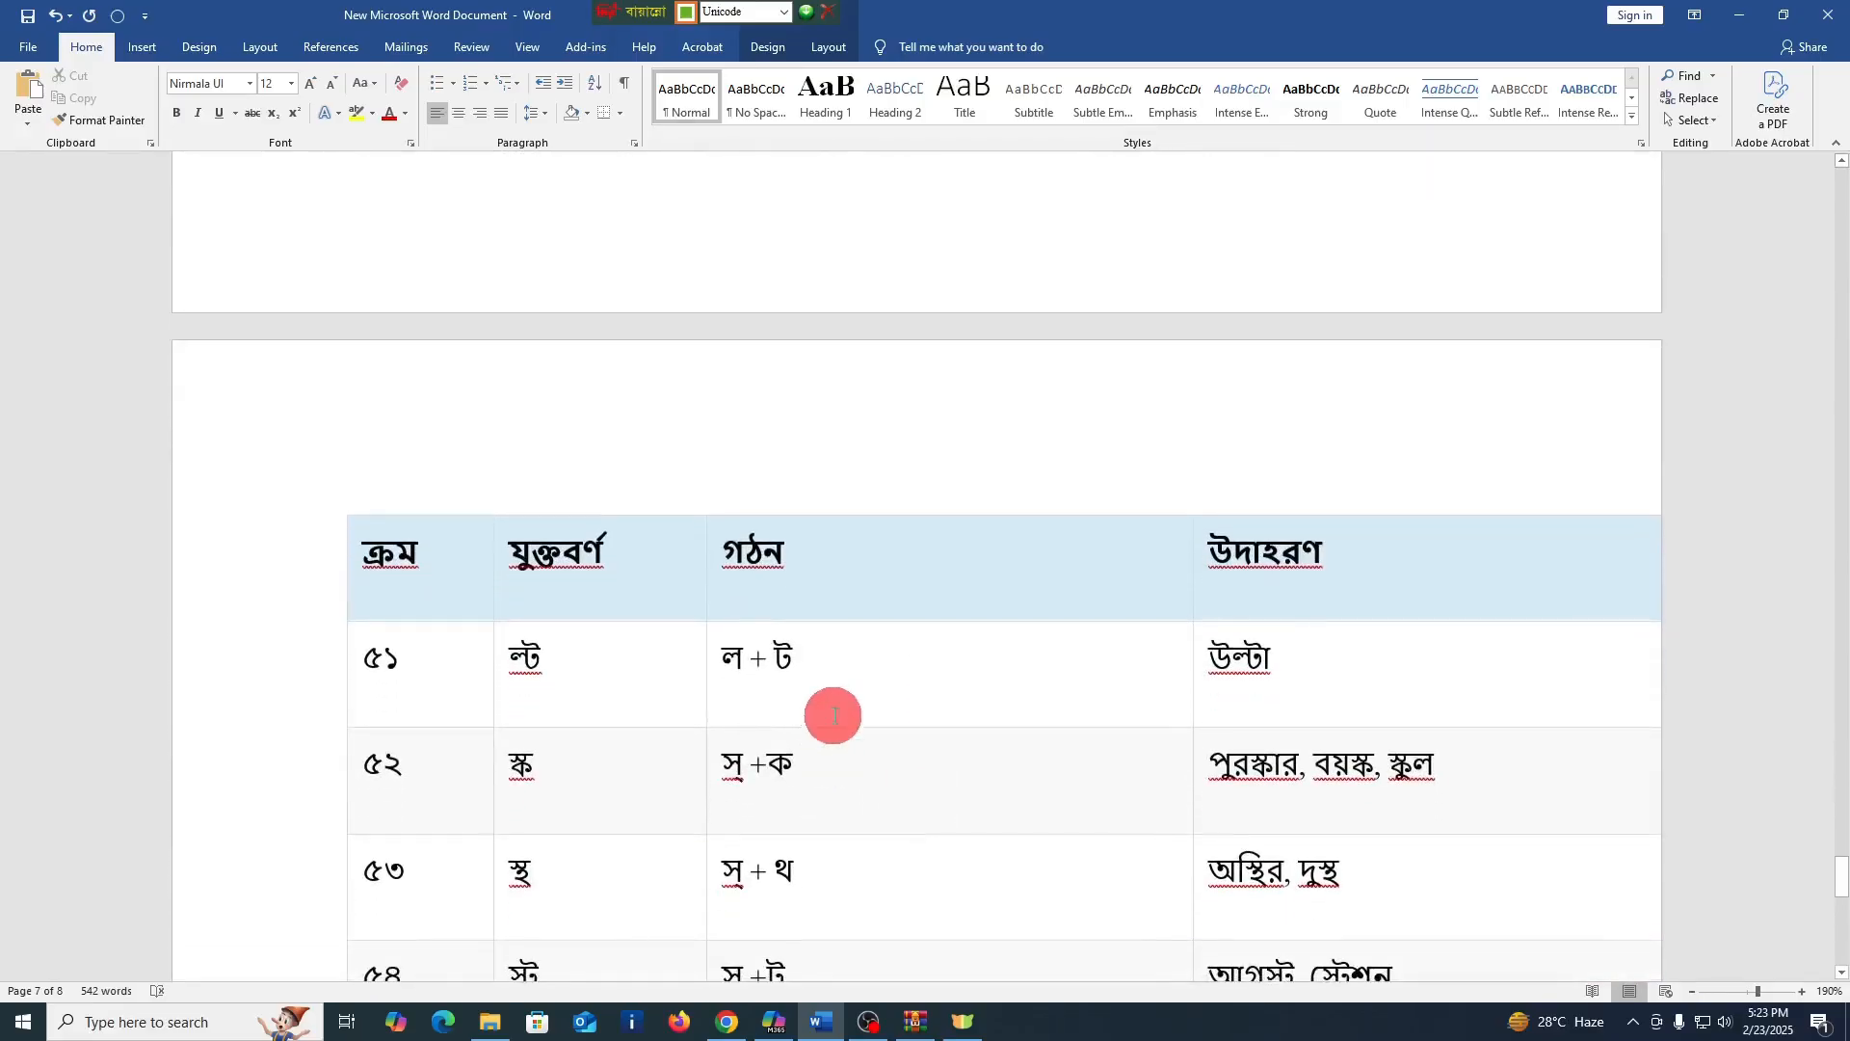
left_click(844, 653)
type("ল্ট")
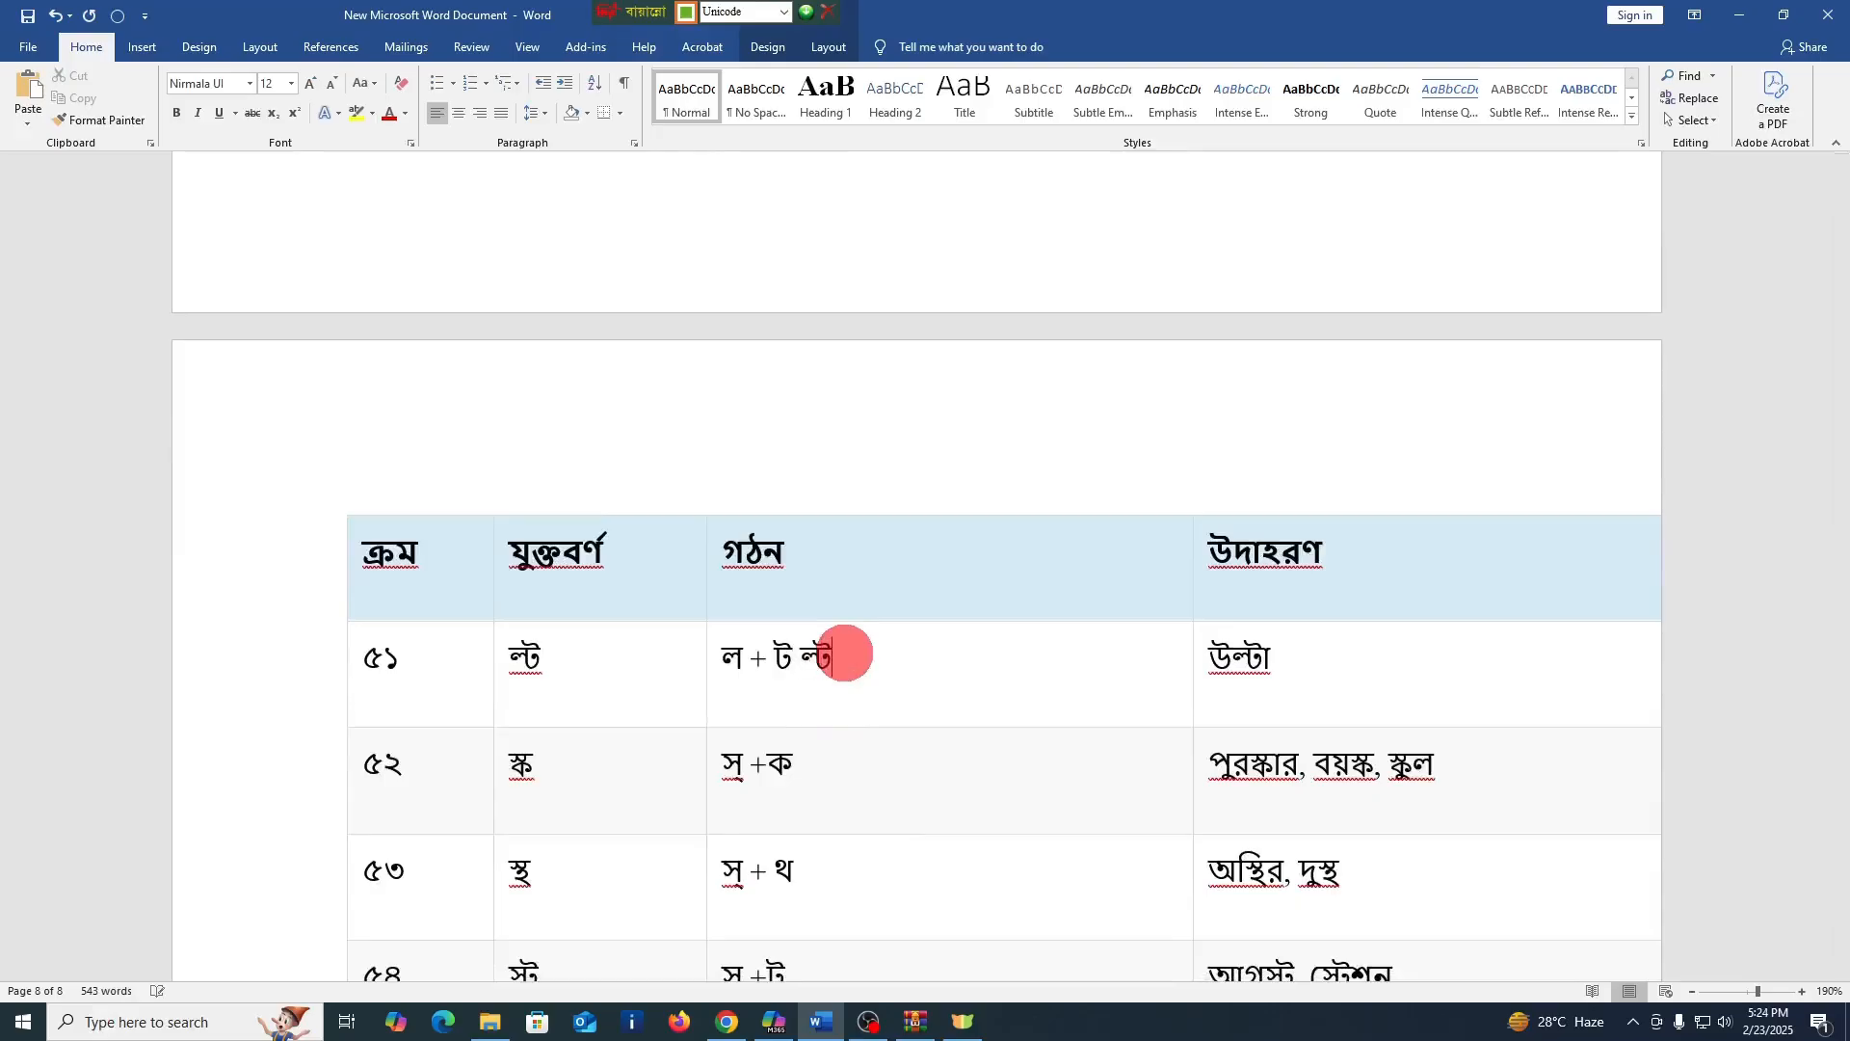
Enter the conjunct স্ক after "স্ +ক" in the গঠন cell of row ৫২, correcting any mistyped letter order
left_click(863, 780)
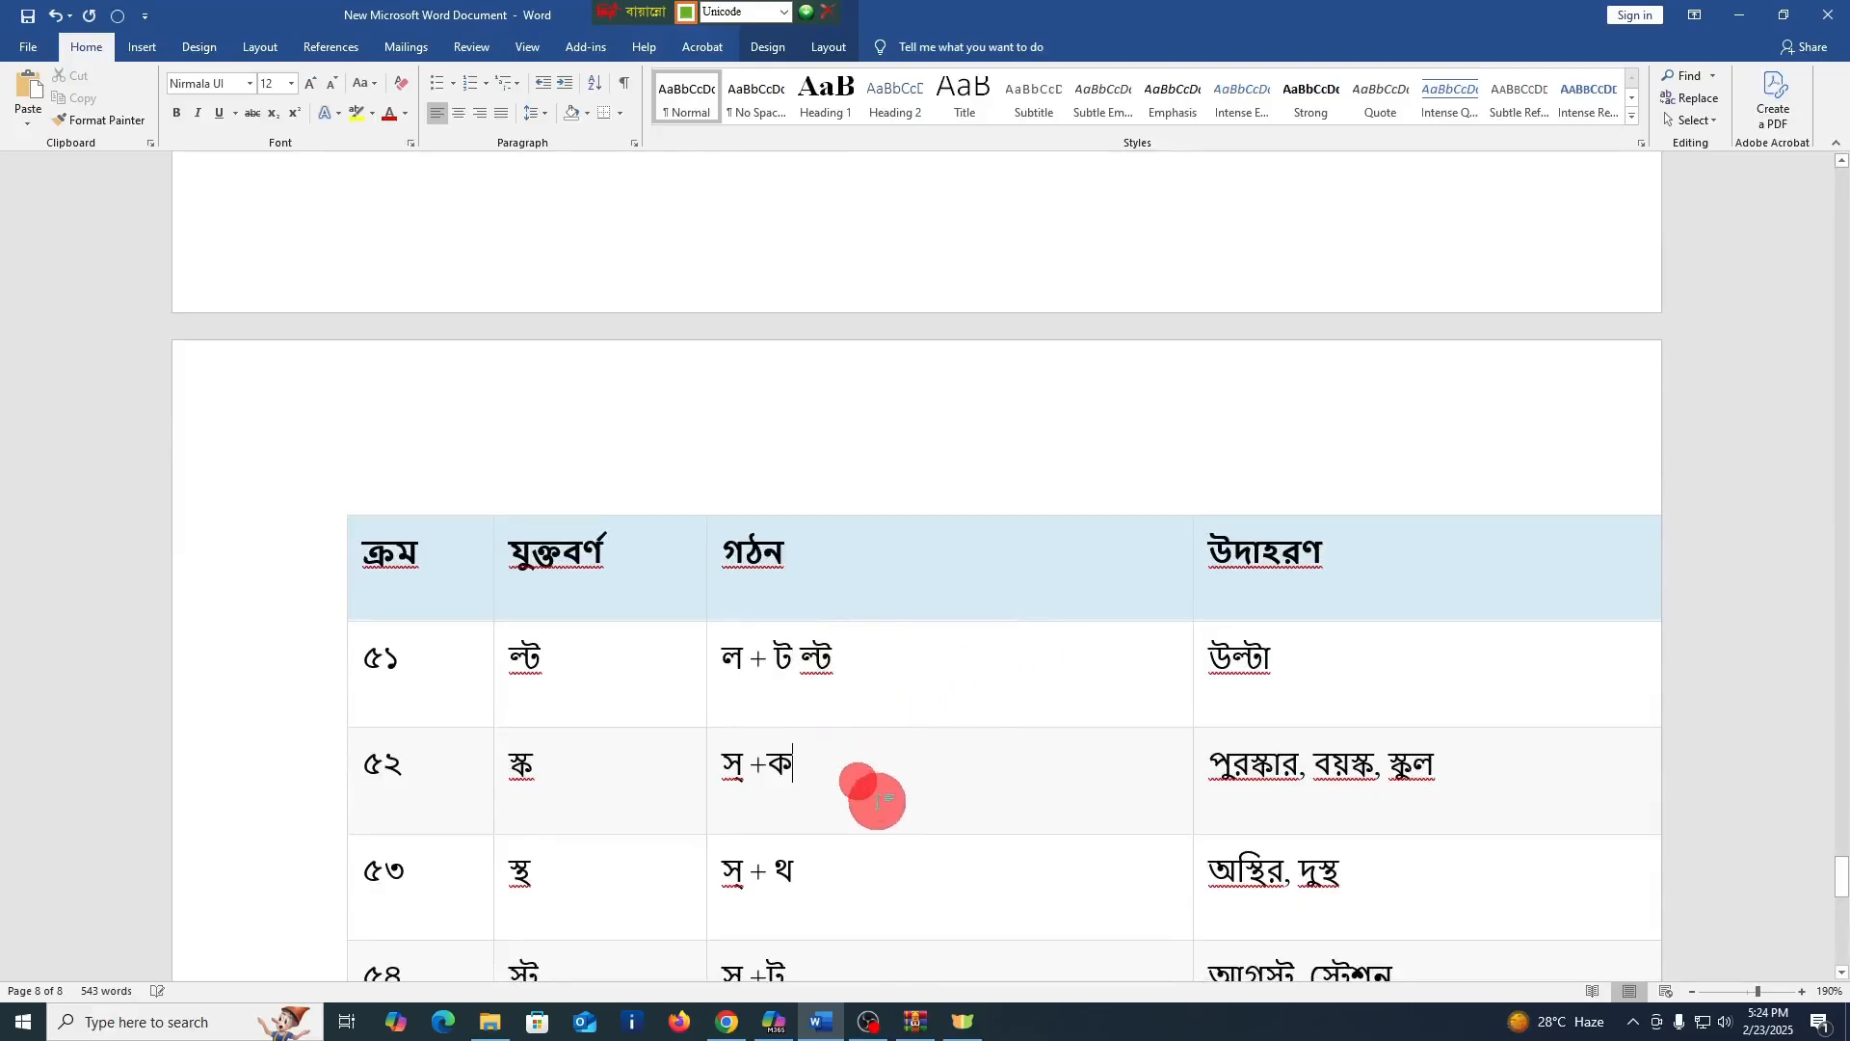
type("স্ক")
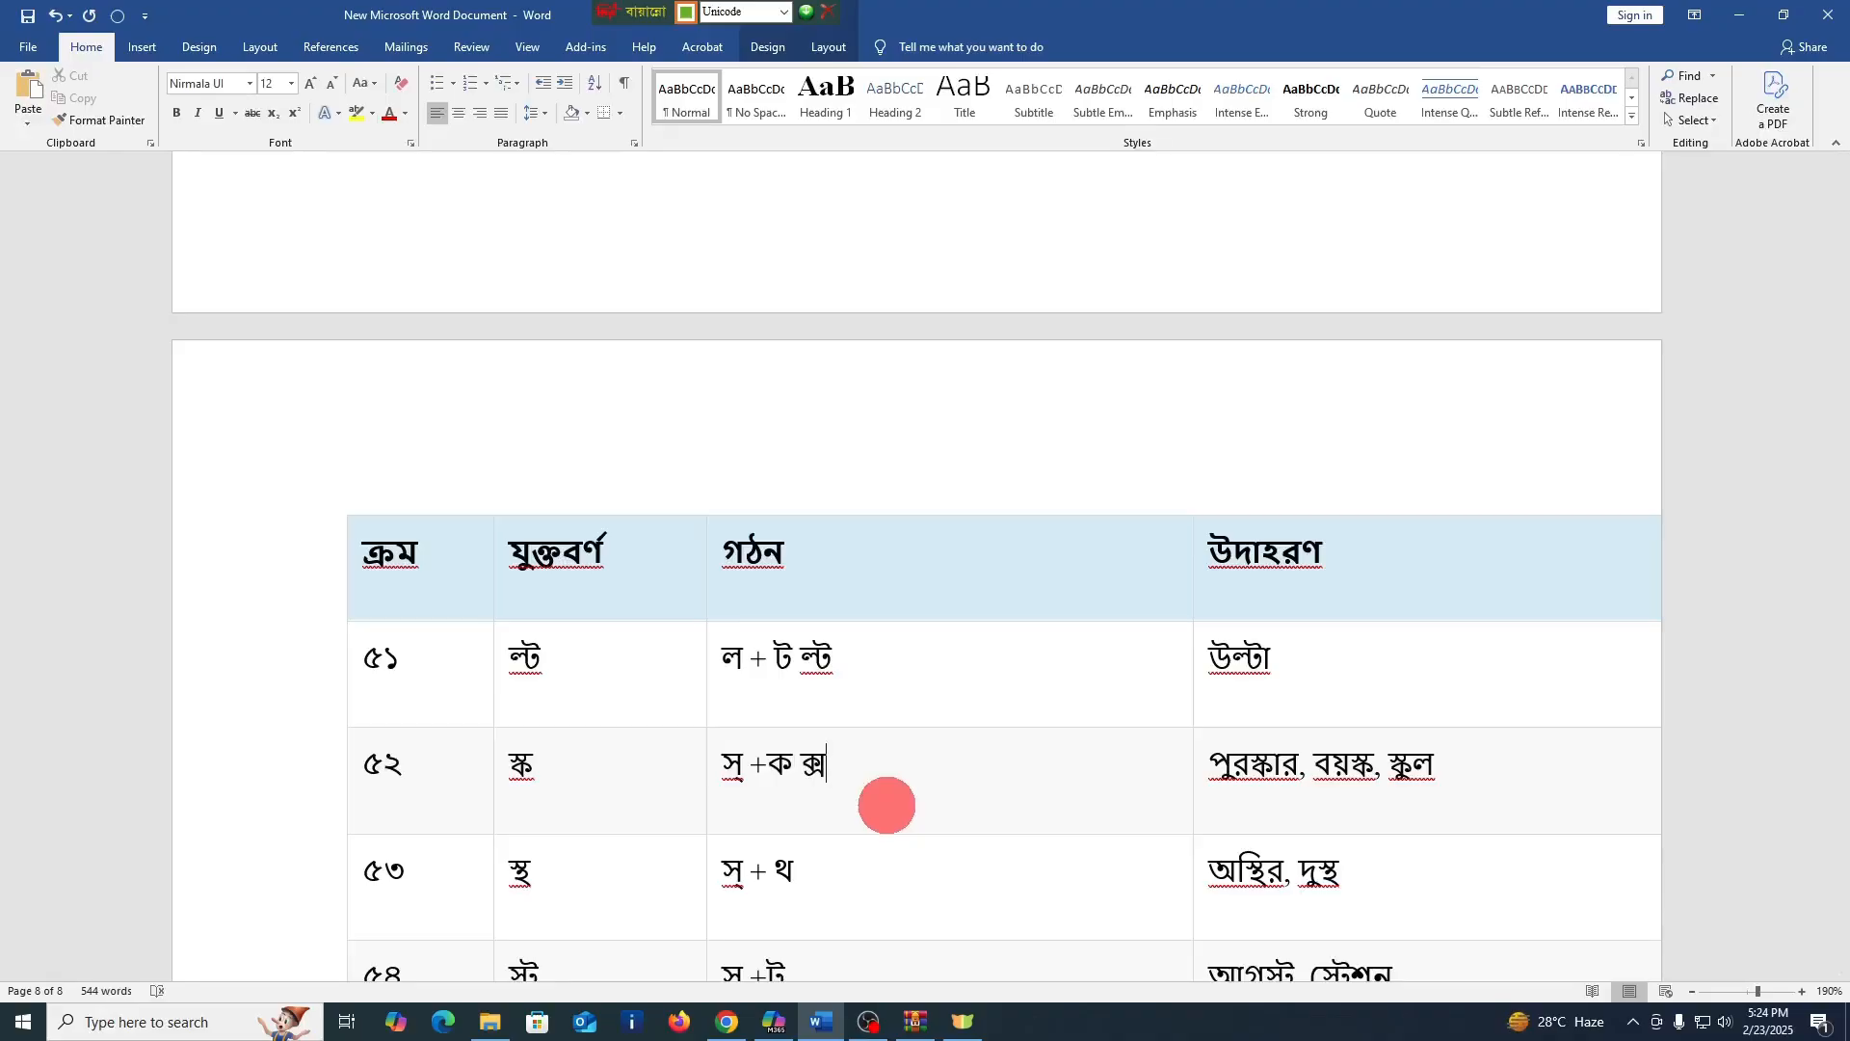
key("BackSpace")
key("BackSpace")
type("স্ক")
Enter the conjuncts স্থ and স্ট after the formations in the গঠন cells of rows ৫৩ and ৫৪
left_click(866, 885)
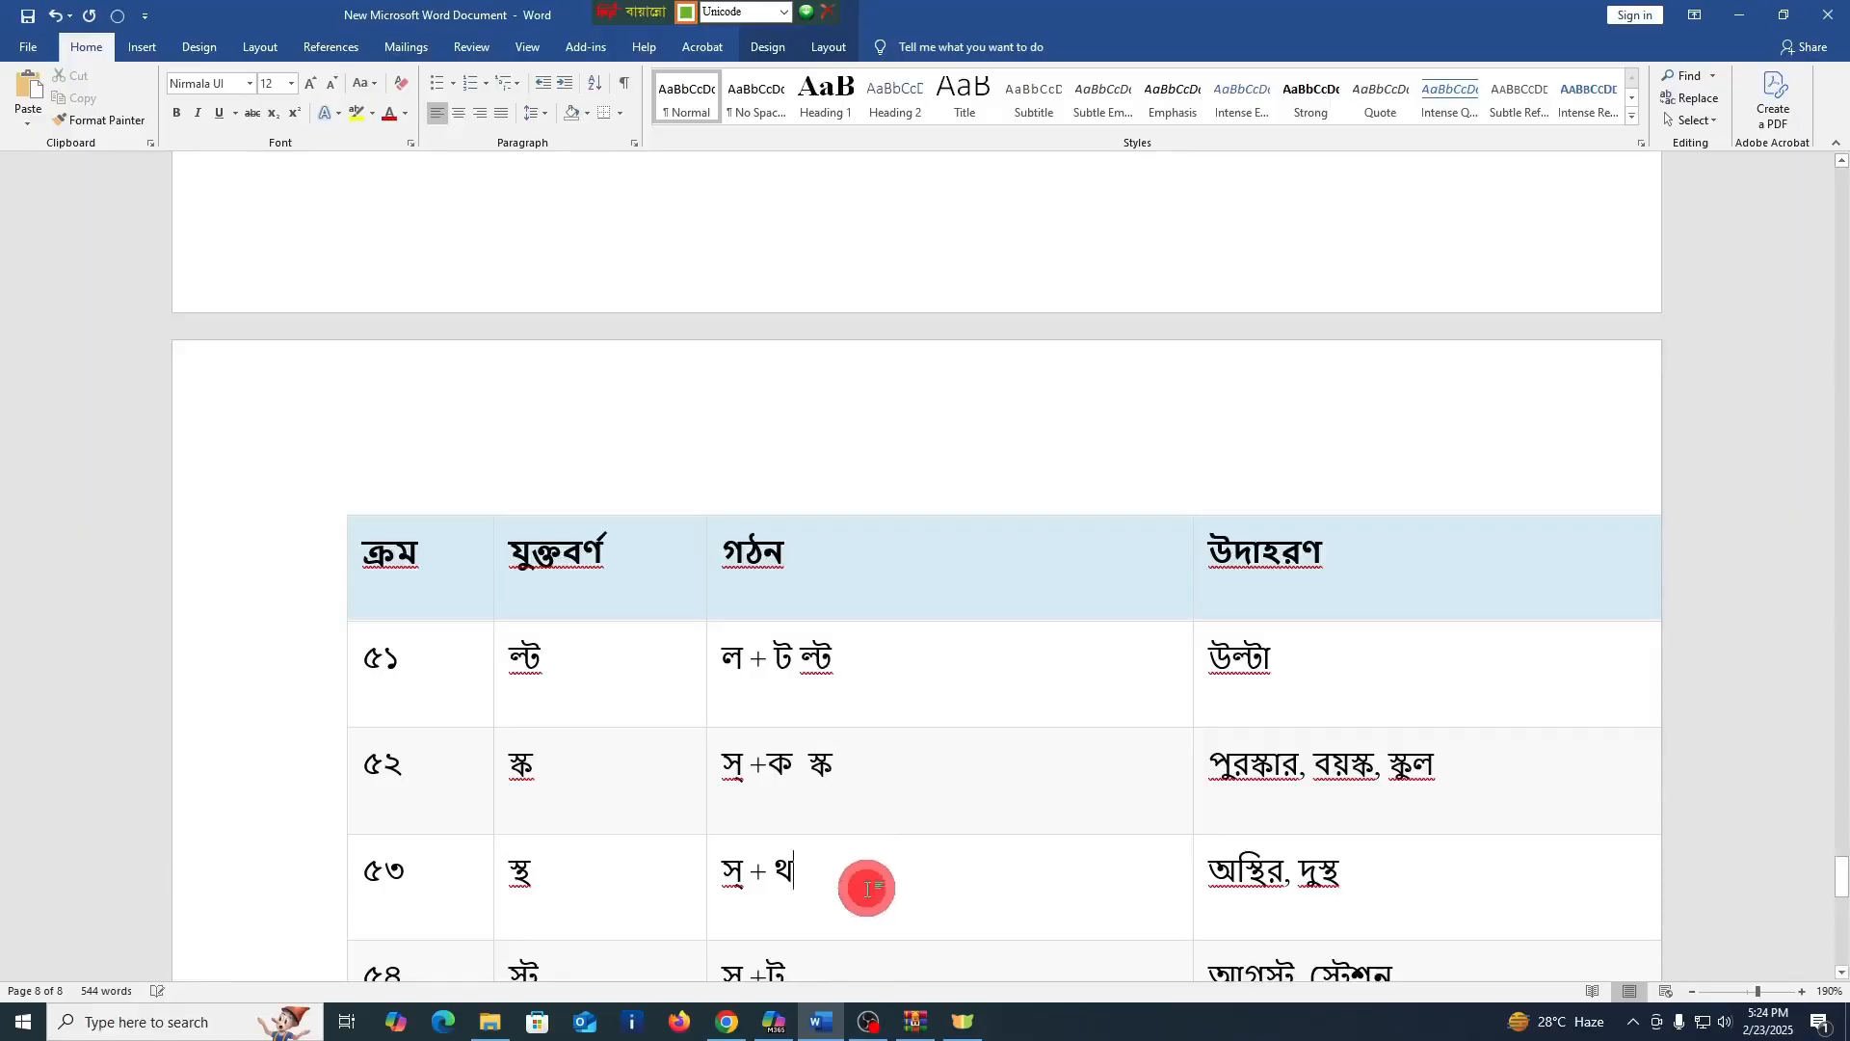
type("স্থ")
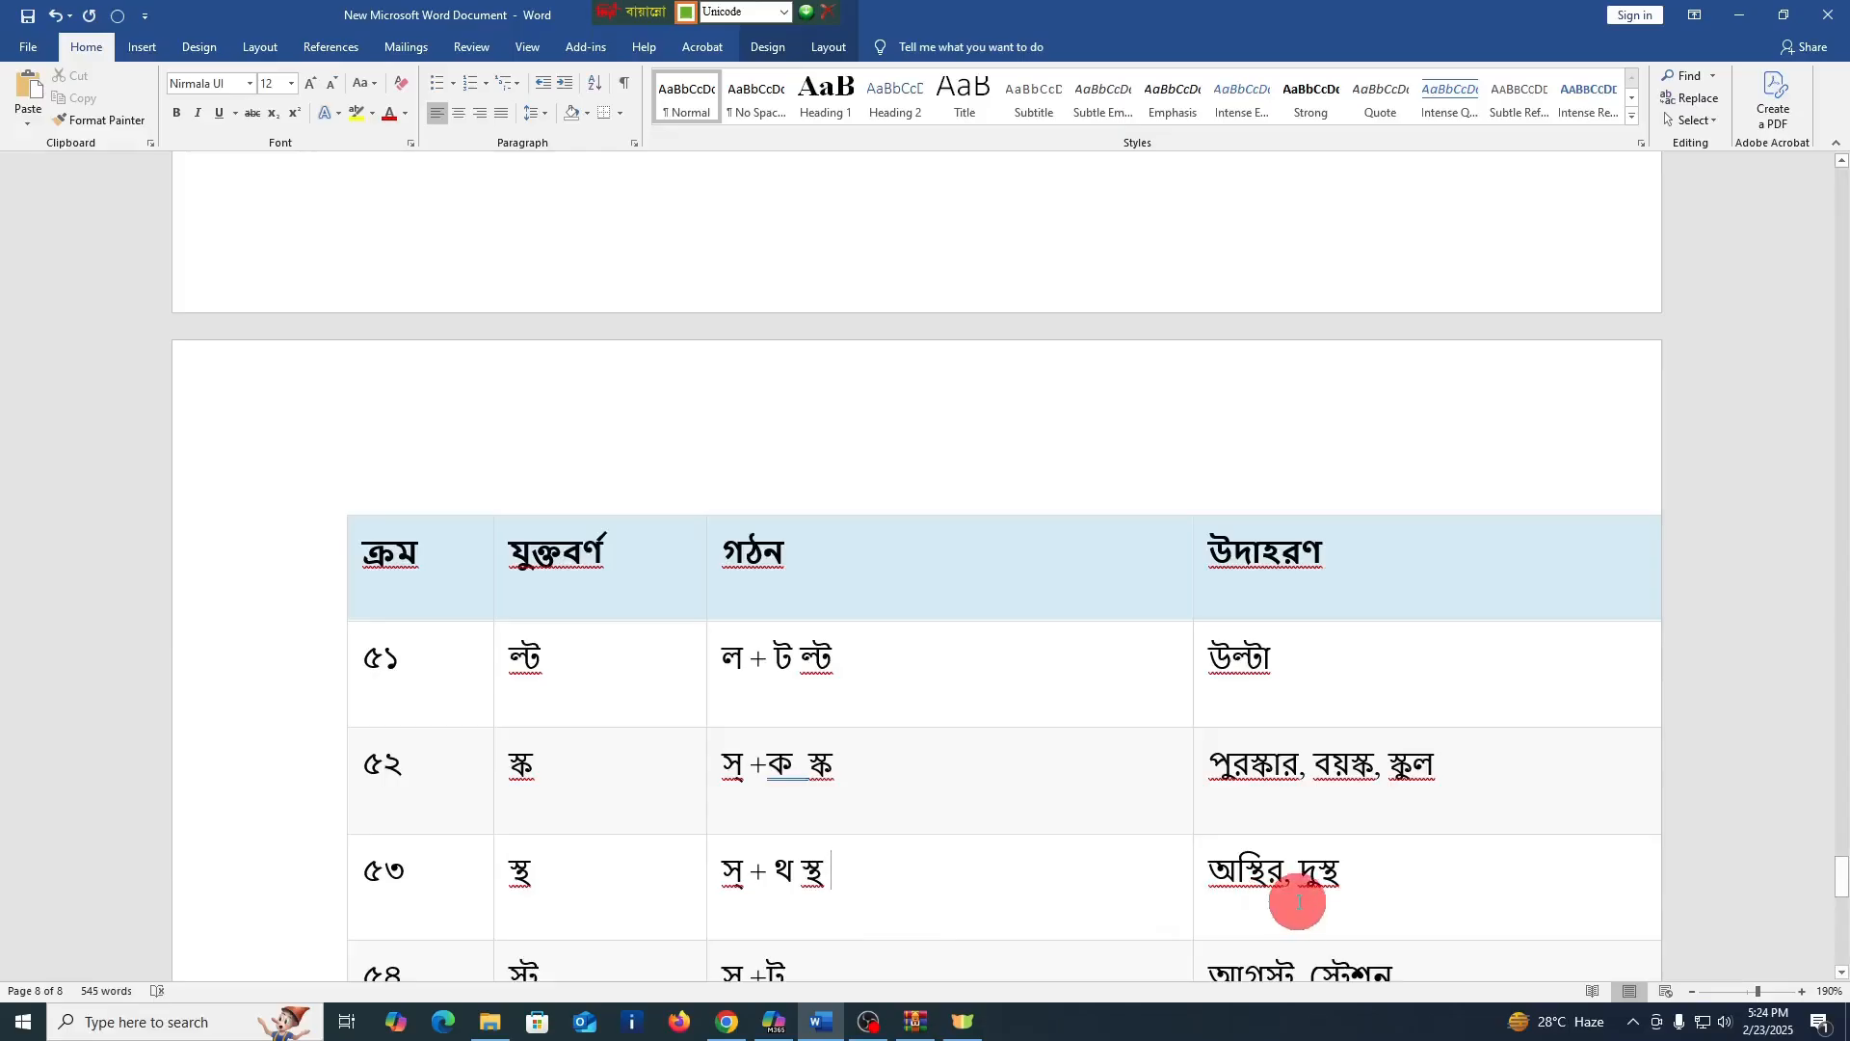
scroll(1022, 868, "down", 3)
left_click(846, 724)
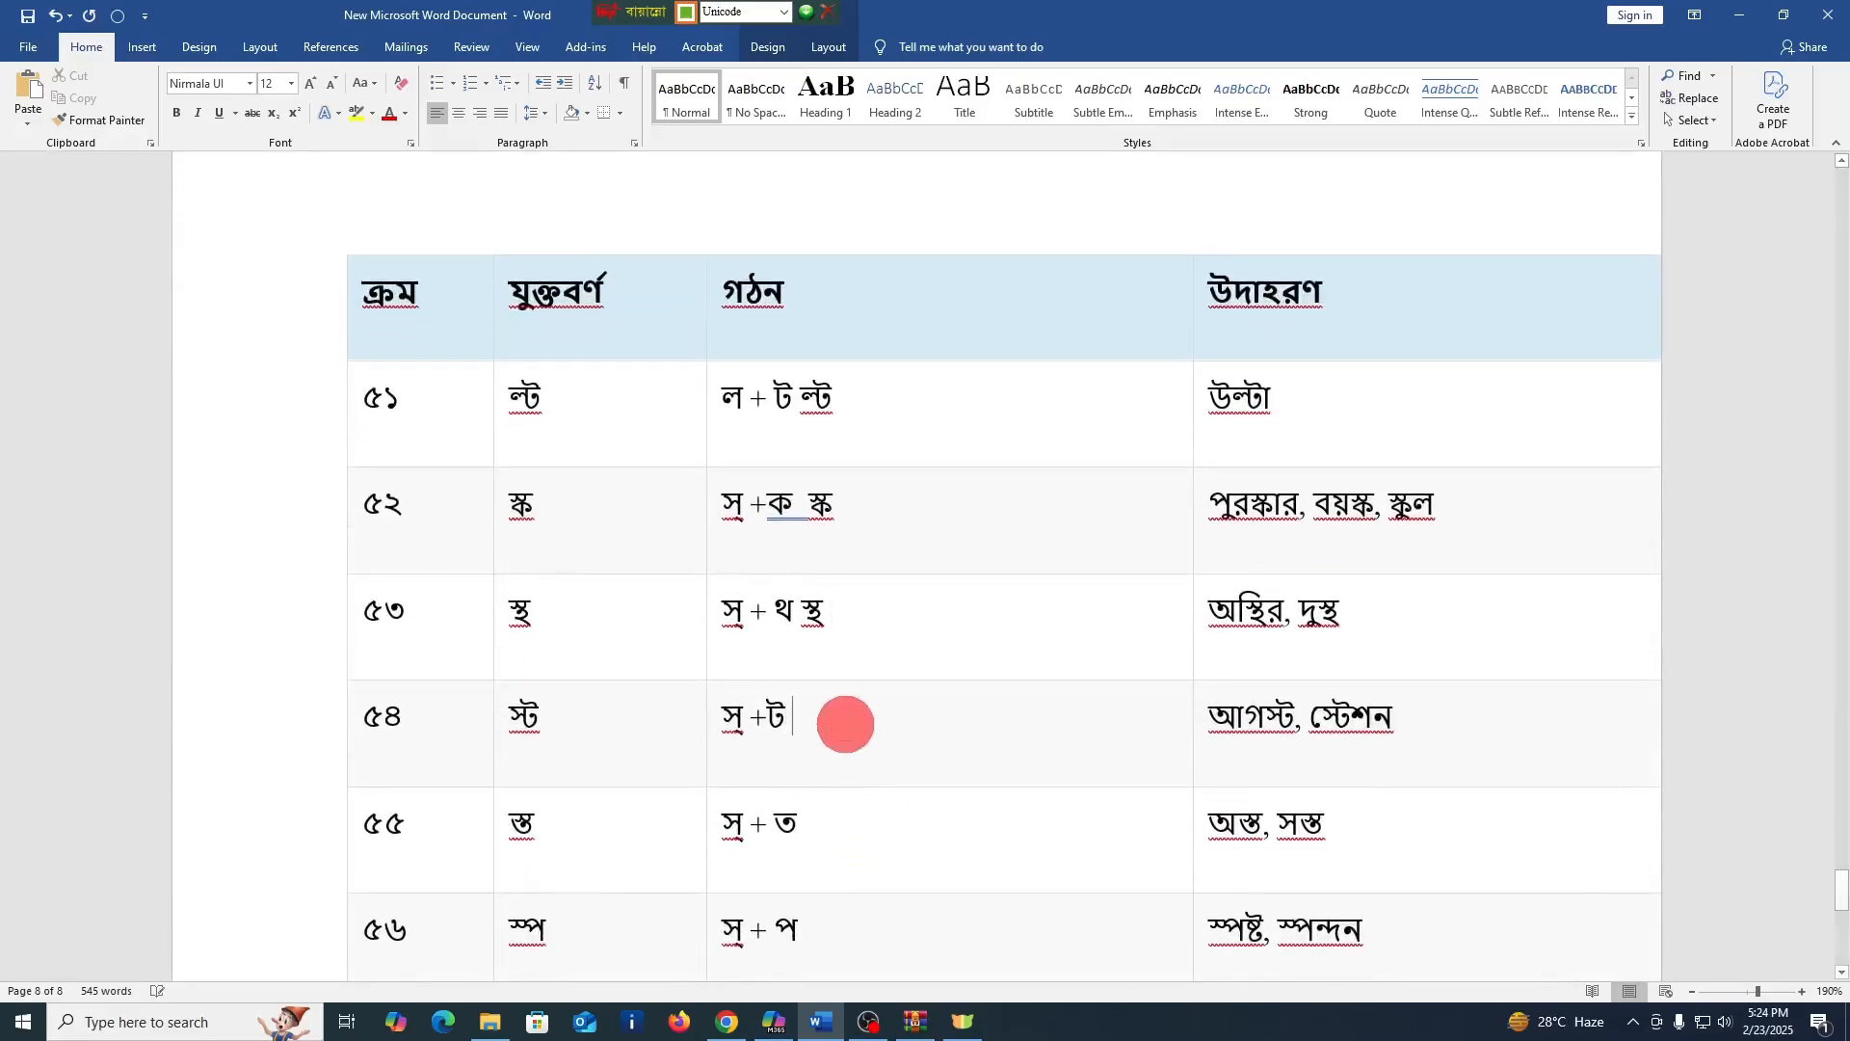
type("স্ট")
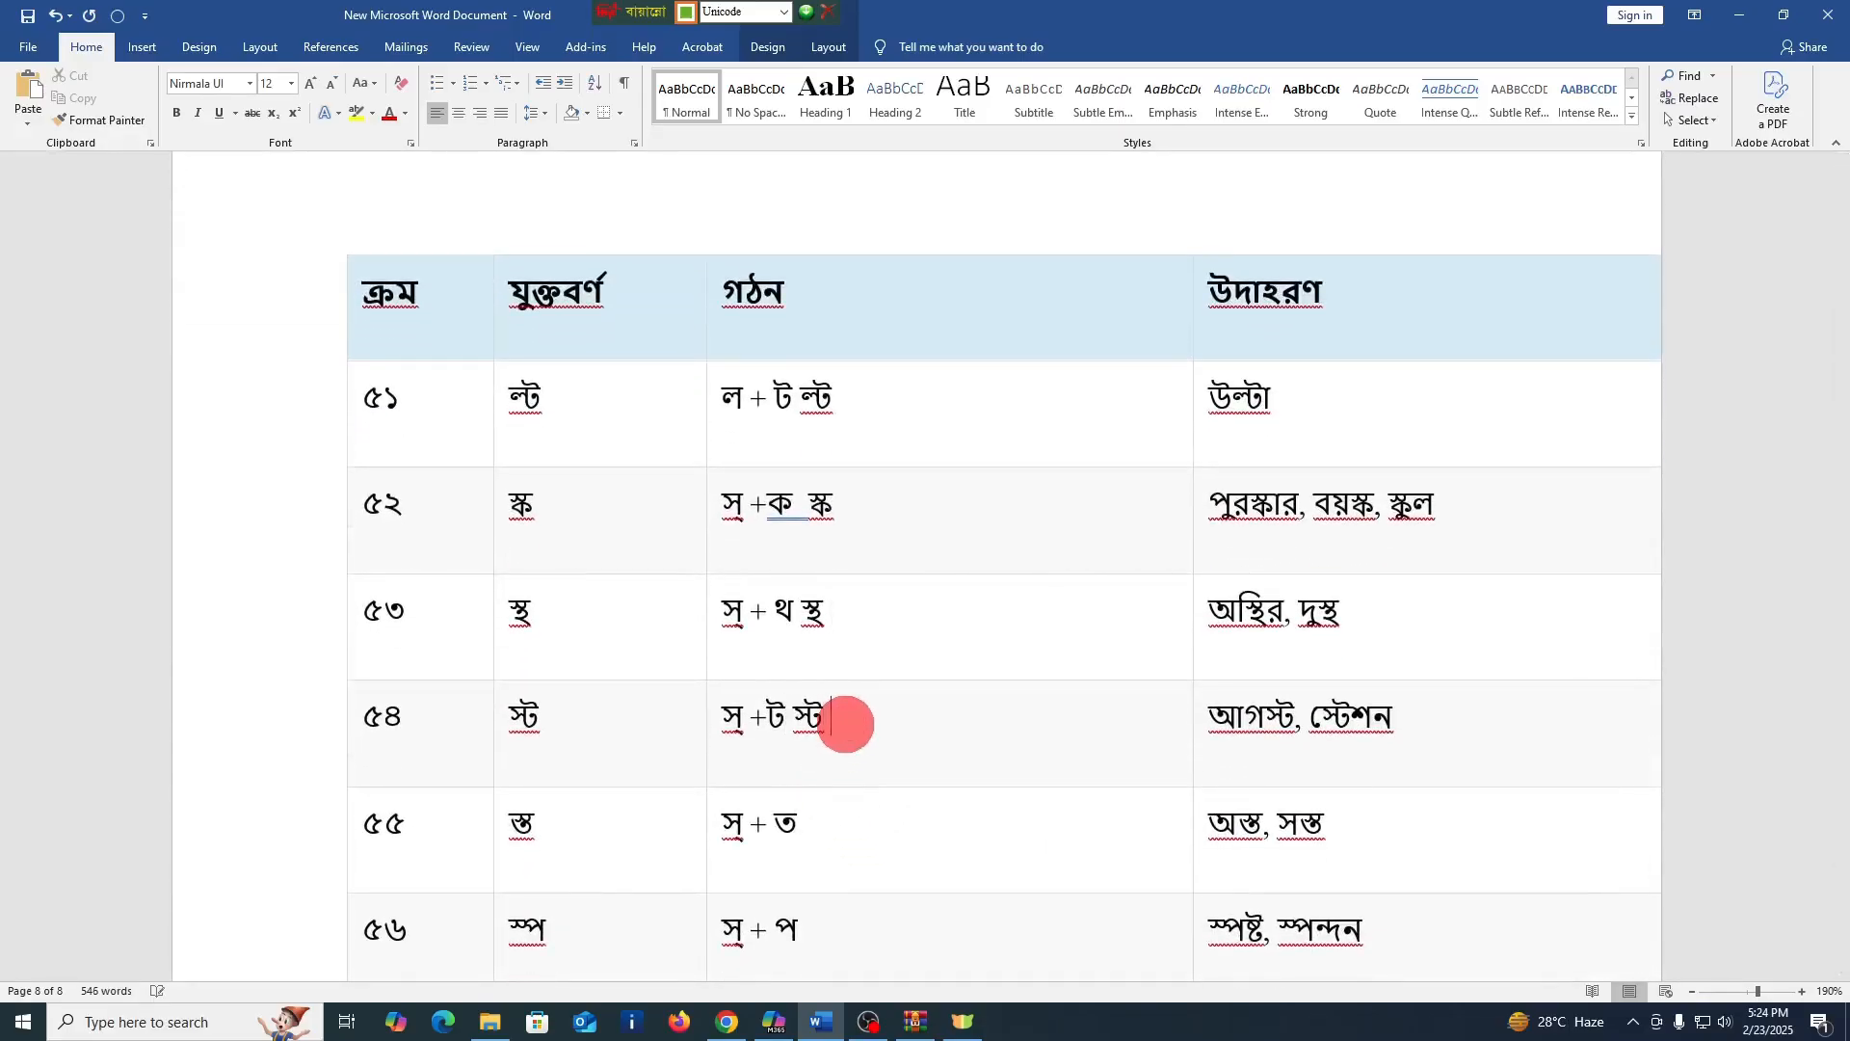
Enter the conjuncts স্ত and স্প after the formations in the গঠন cells of rows ৫৫ and ৫৬
left_click(854, 825)
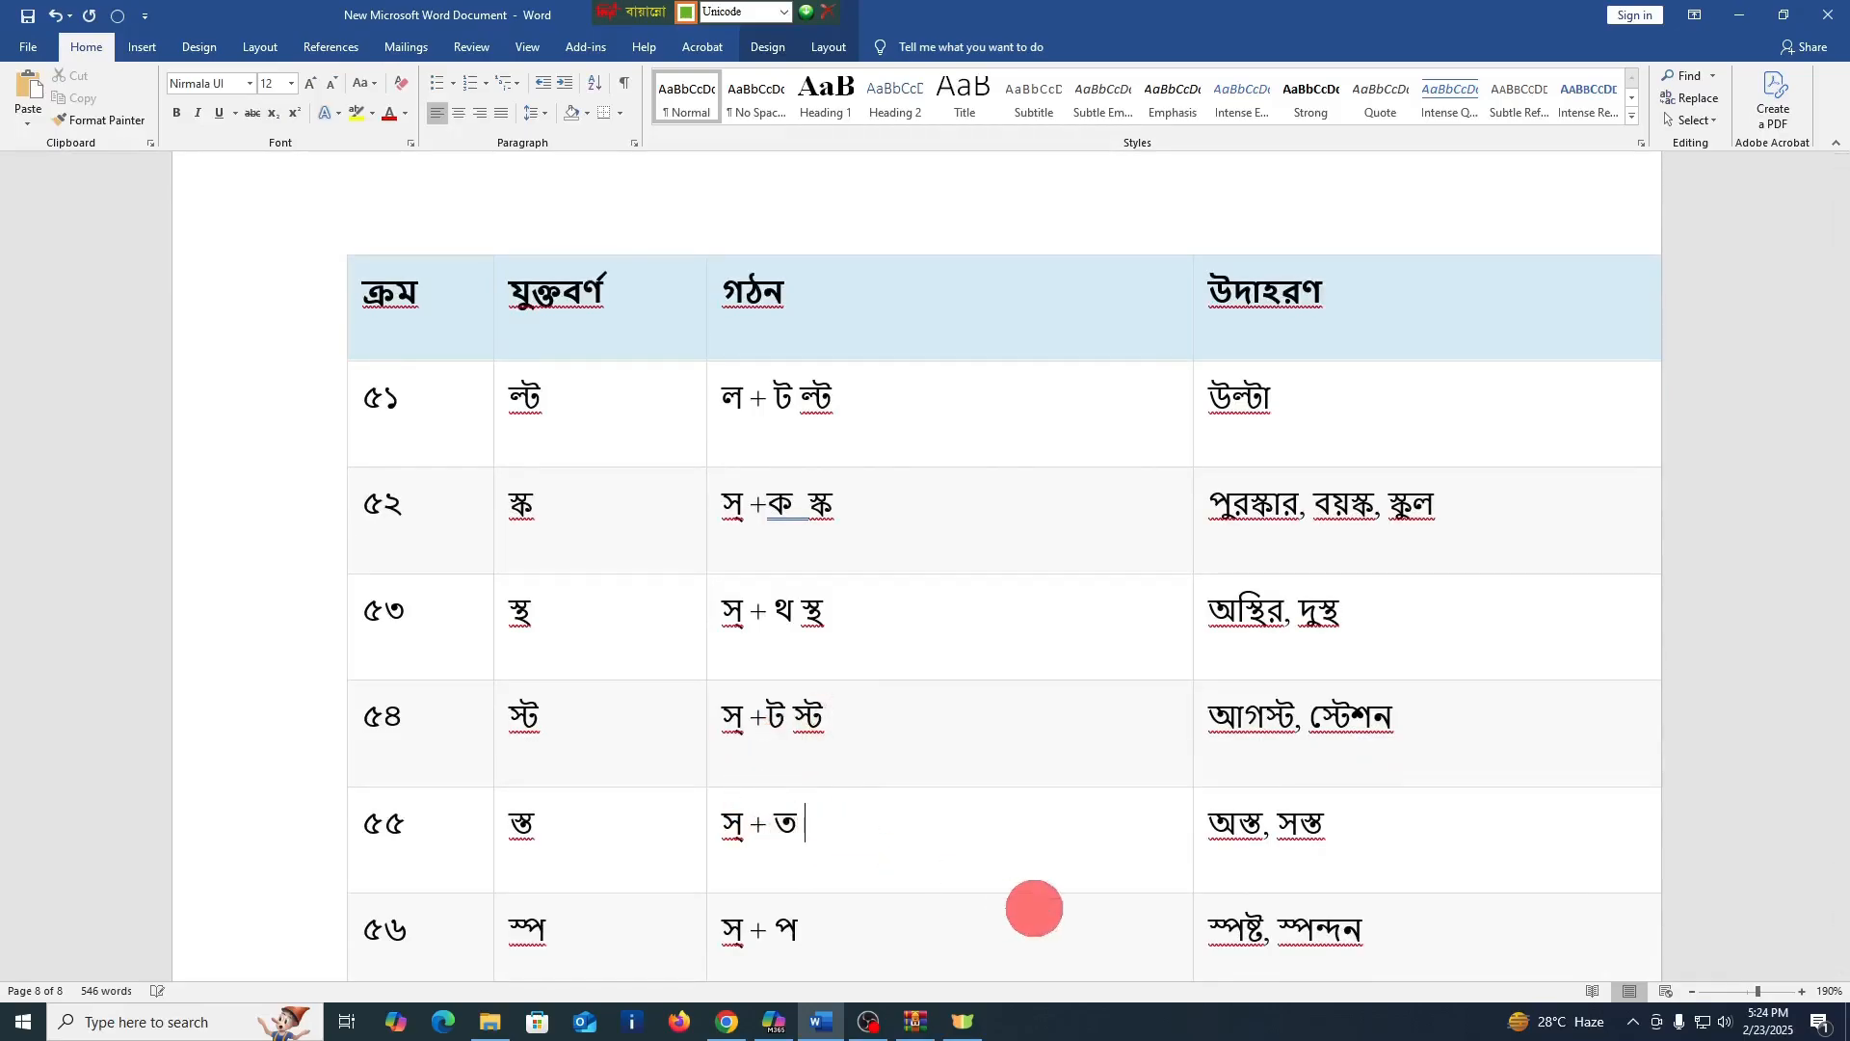
type("স্ত")
scroll(777, 889, "down", 1)
left_click(873, 844)
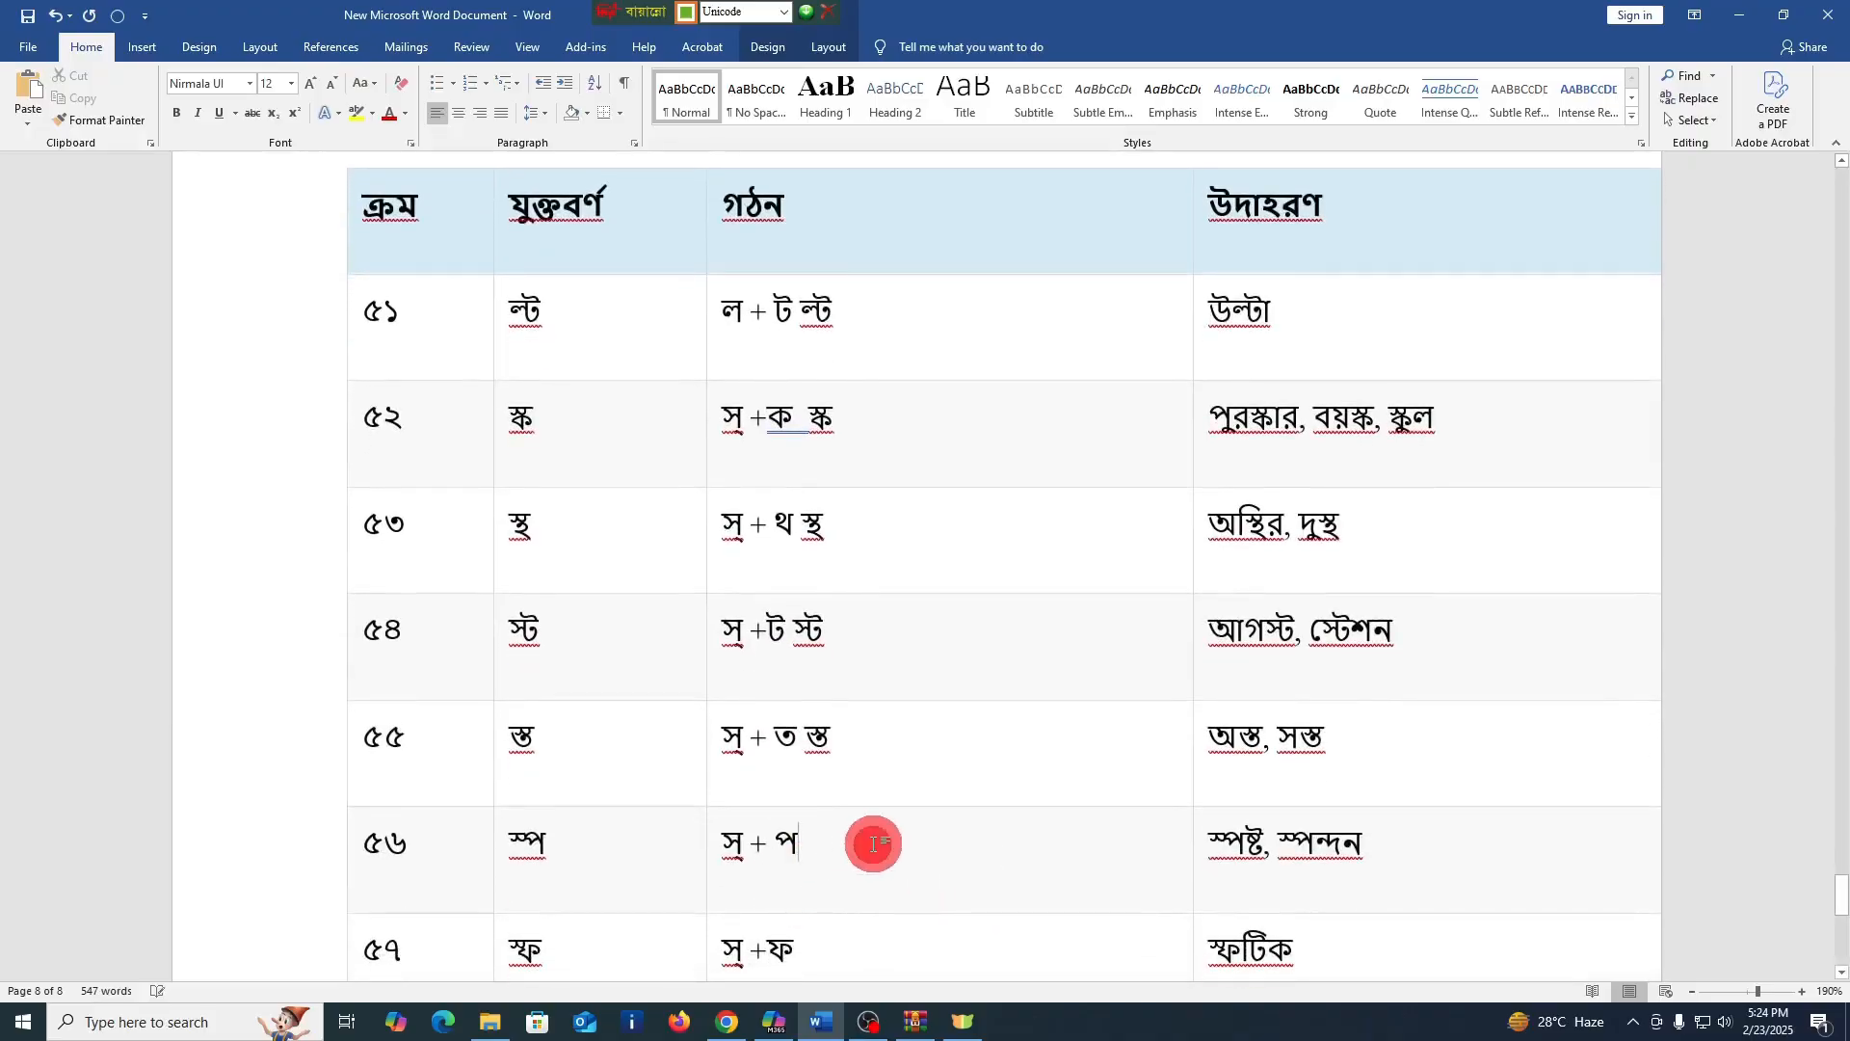
type("স্প")
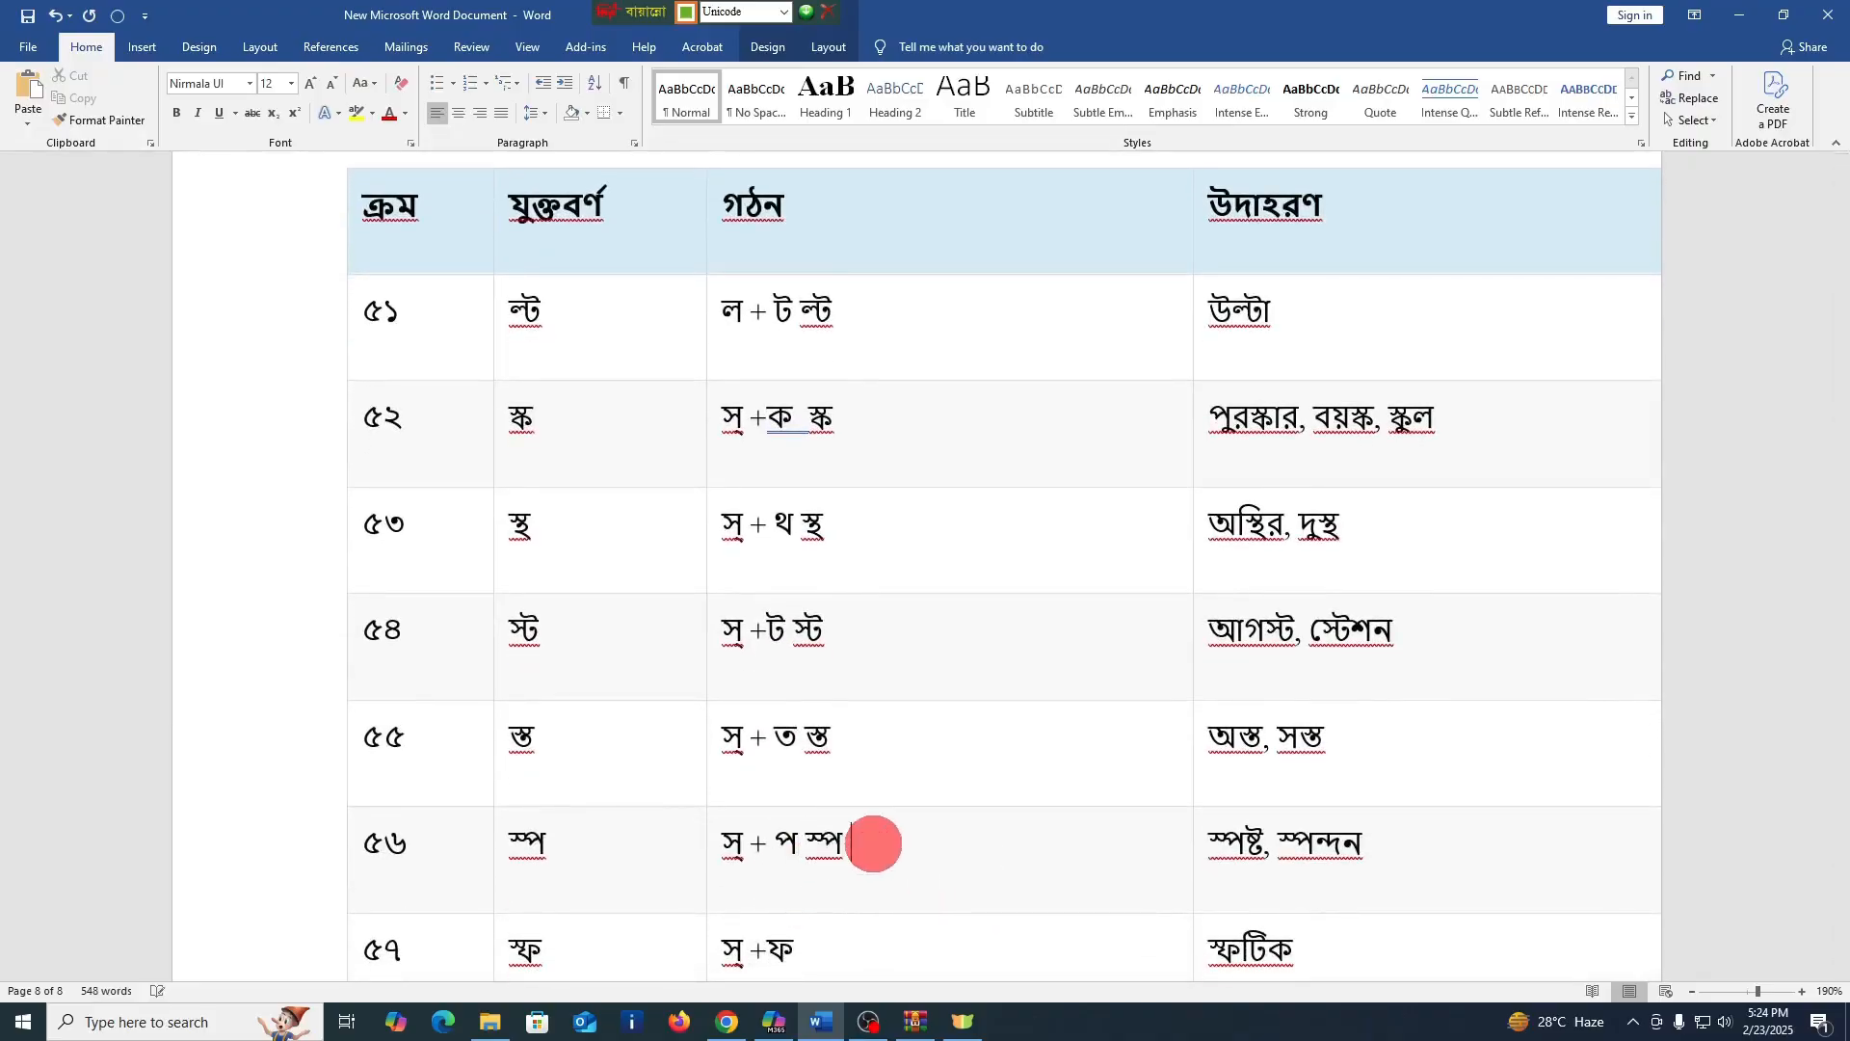
Enter the conjuncts স্ফ and ষ্ক after the formations in the গঠন cells of rows ৫৭ and ৫৮
scroll(867, 842, "down", 2)
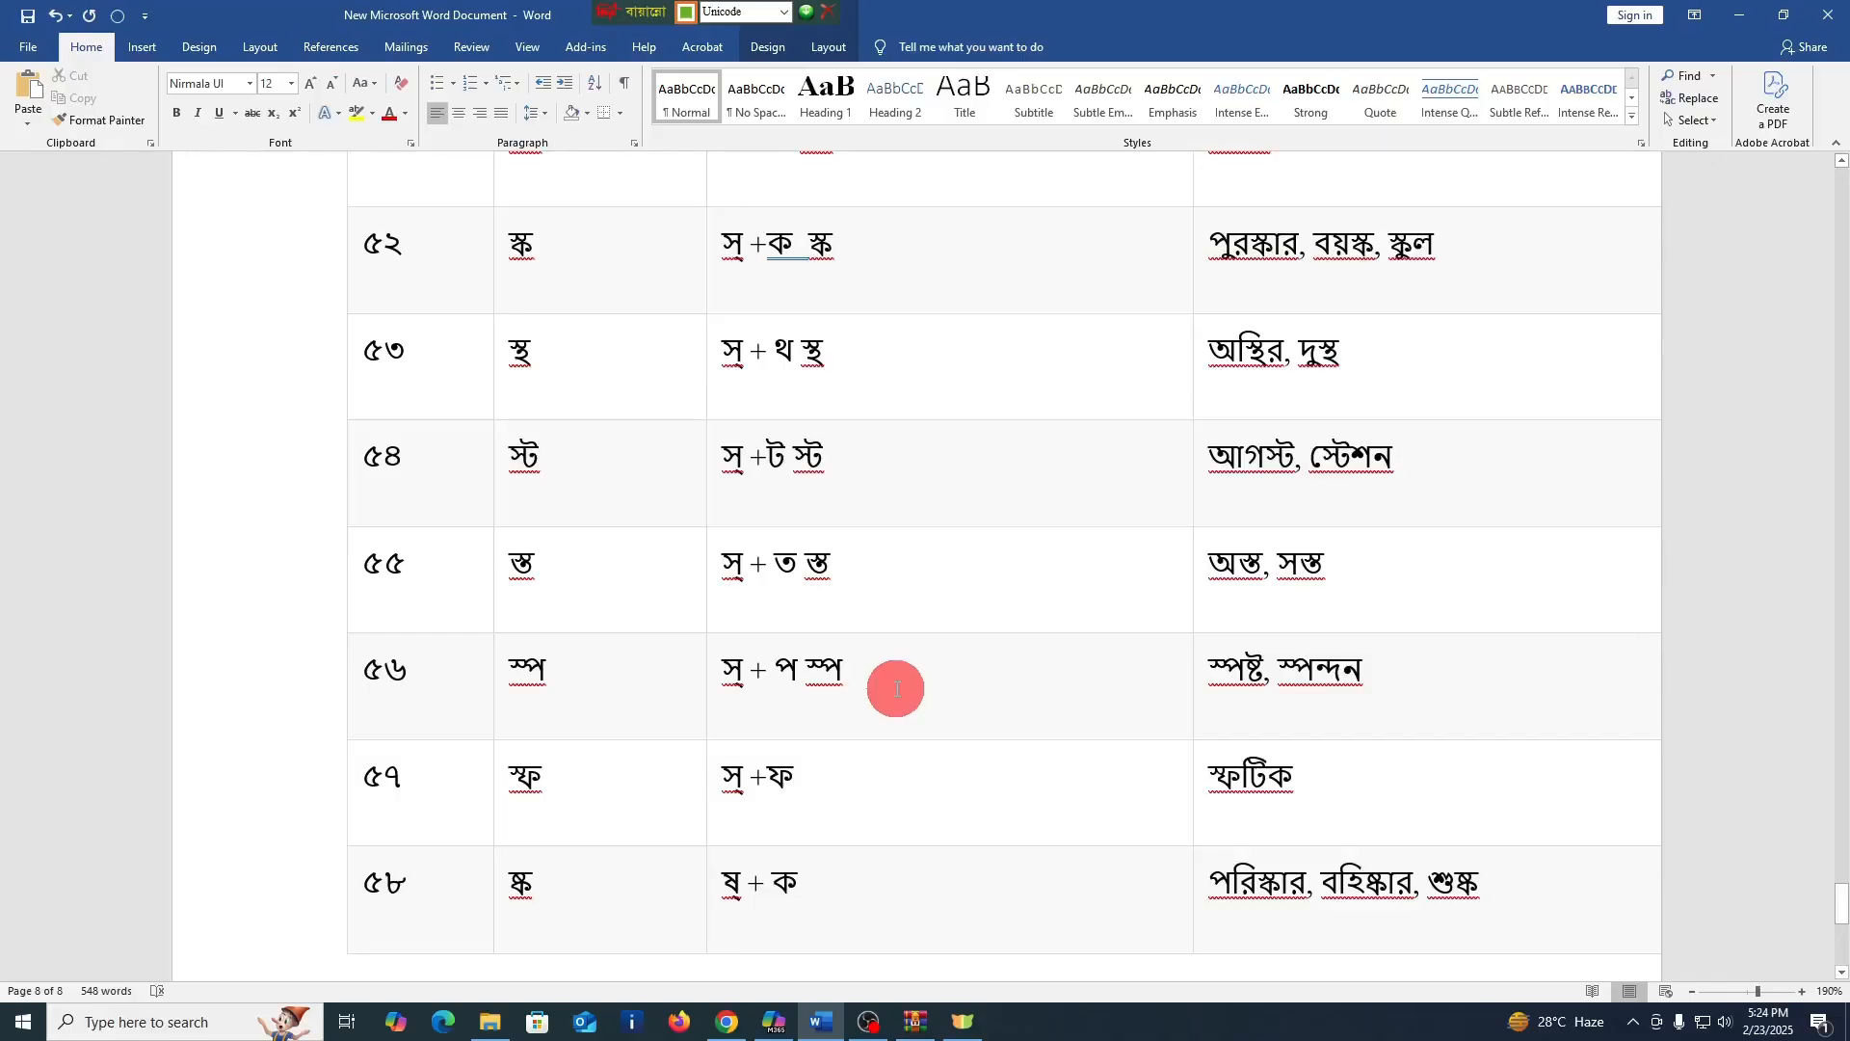
left_click(854, 769)
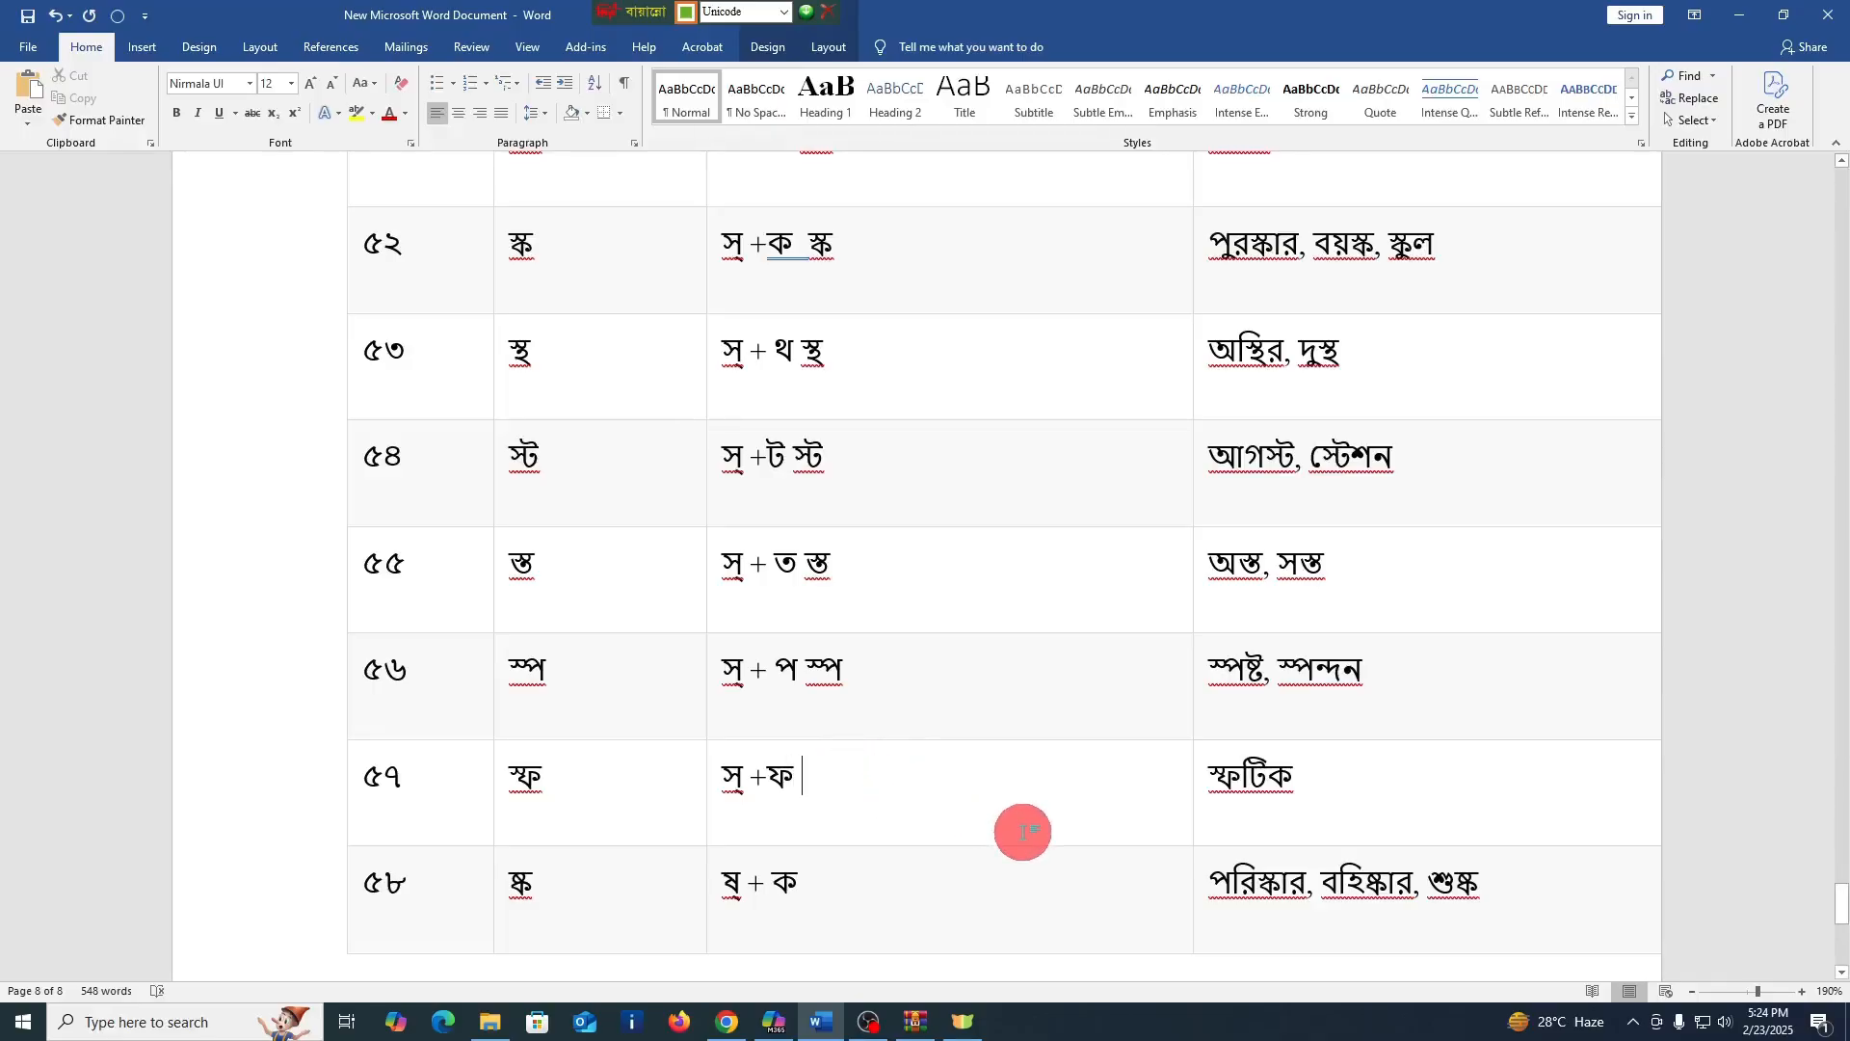
type("স্ফ")
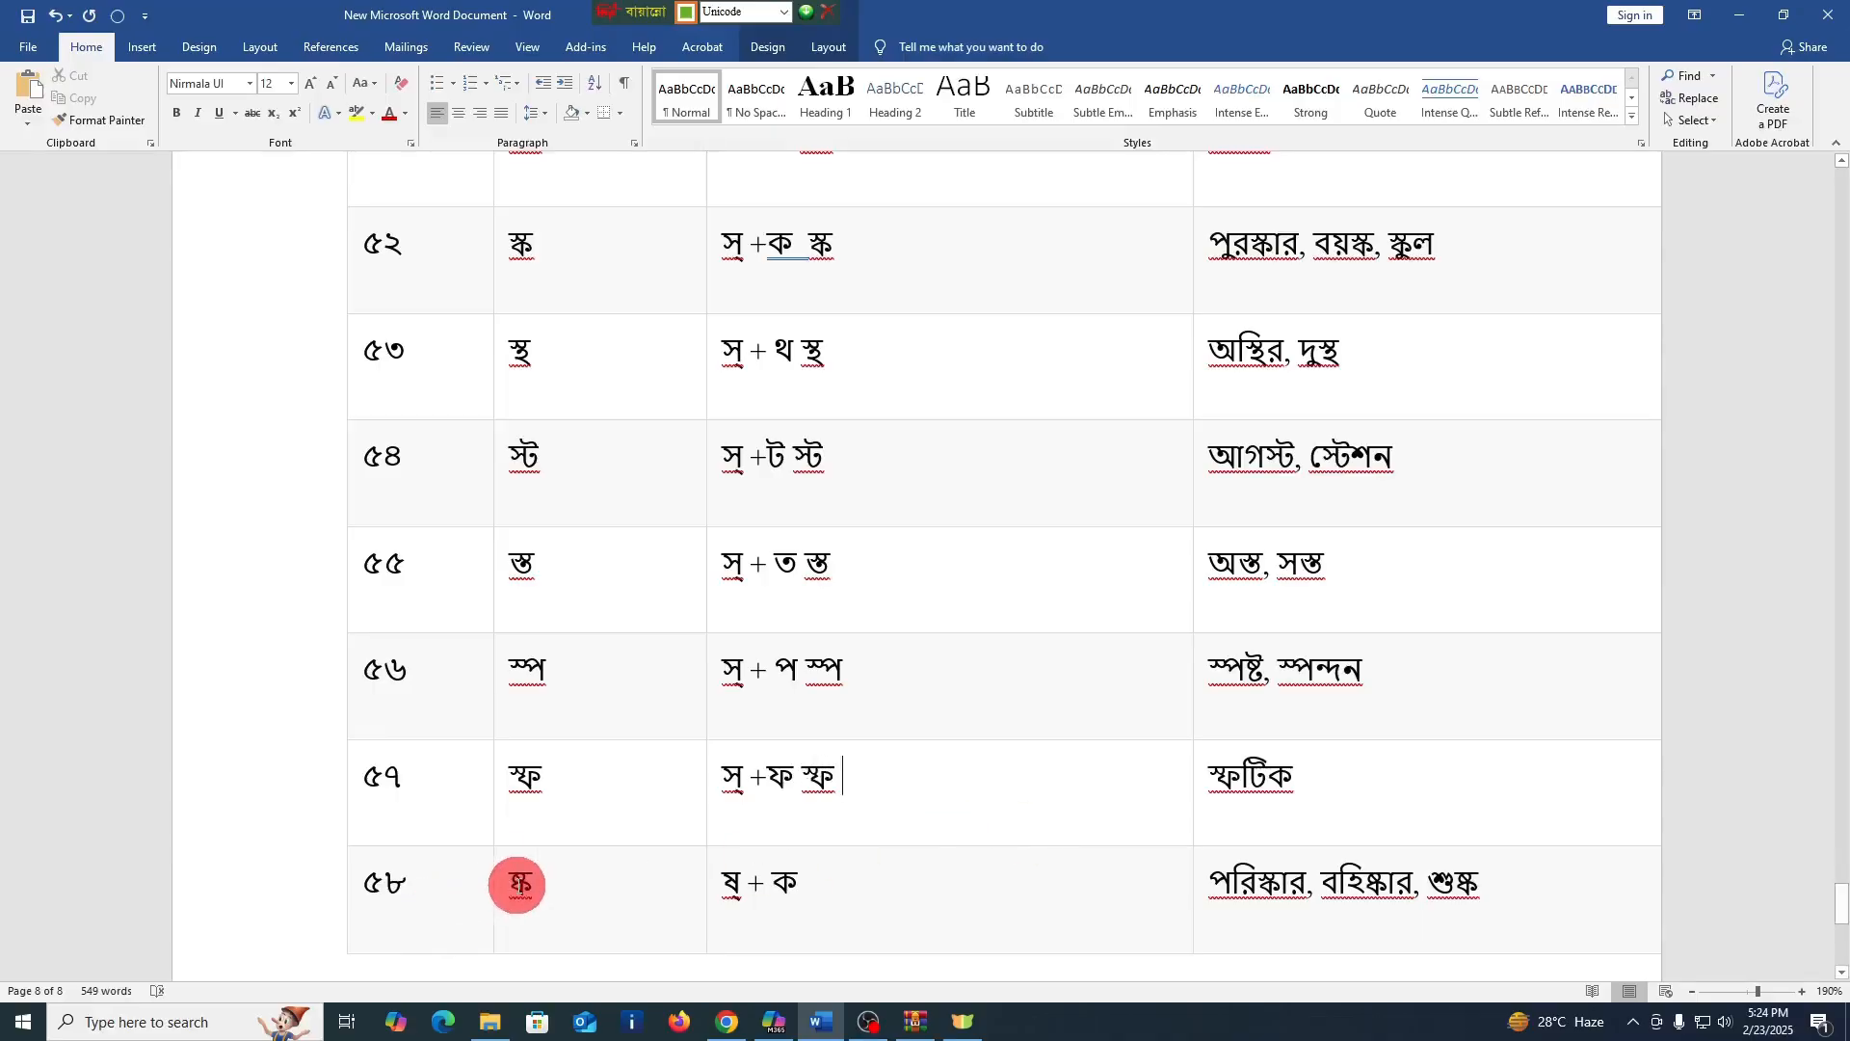
left_click(860, 887)
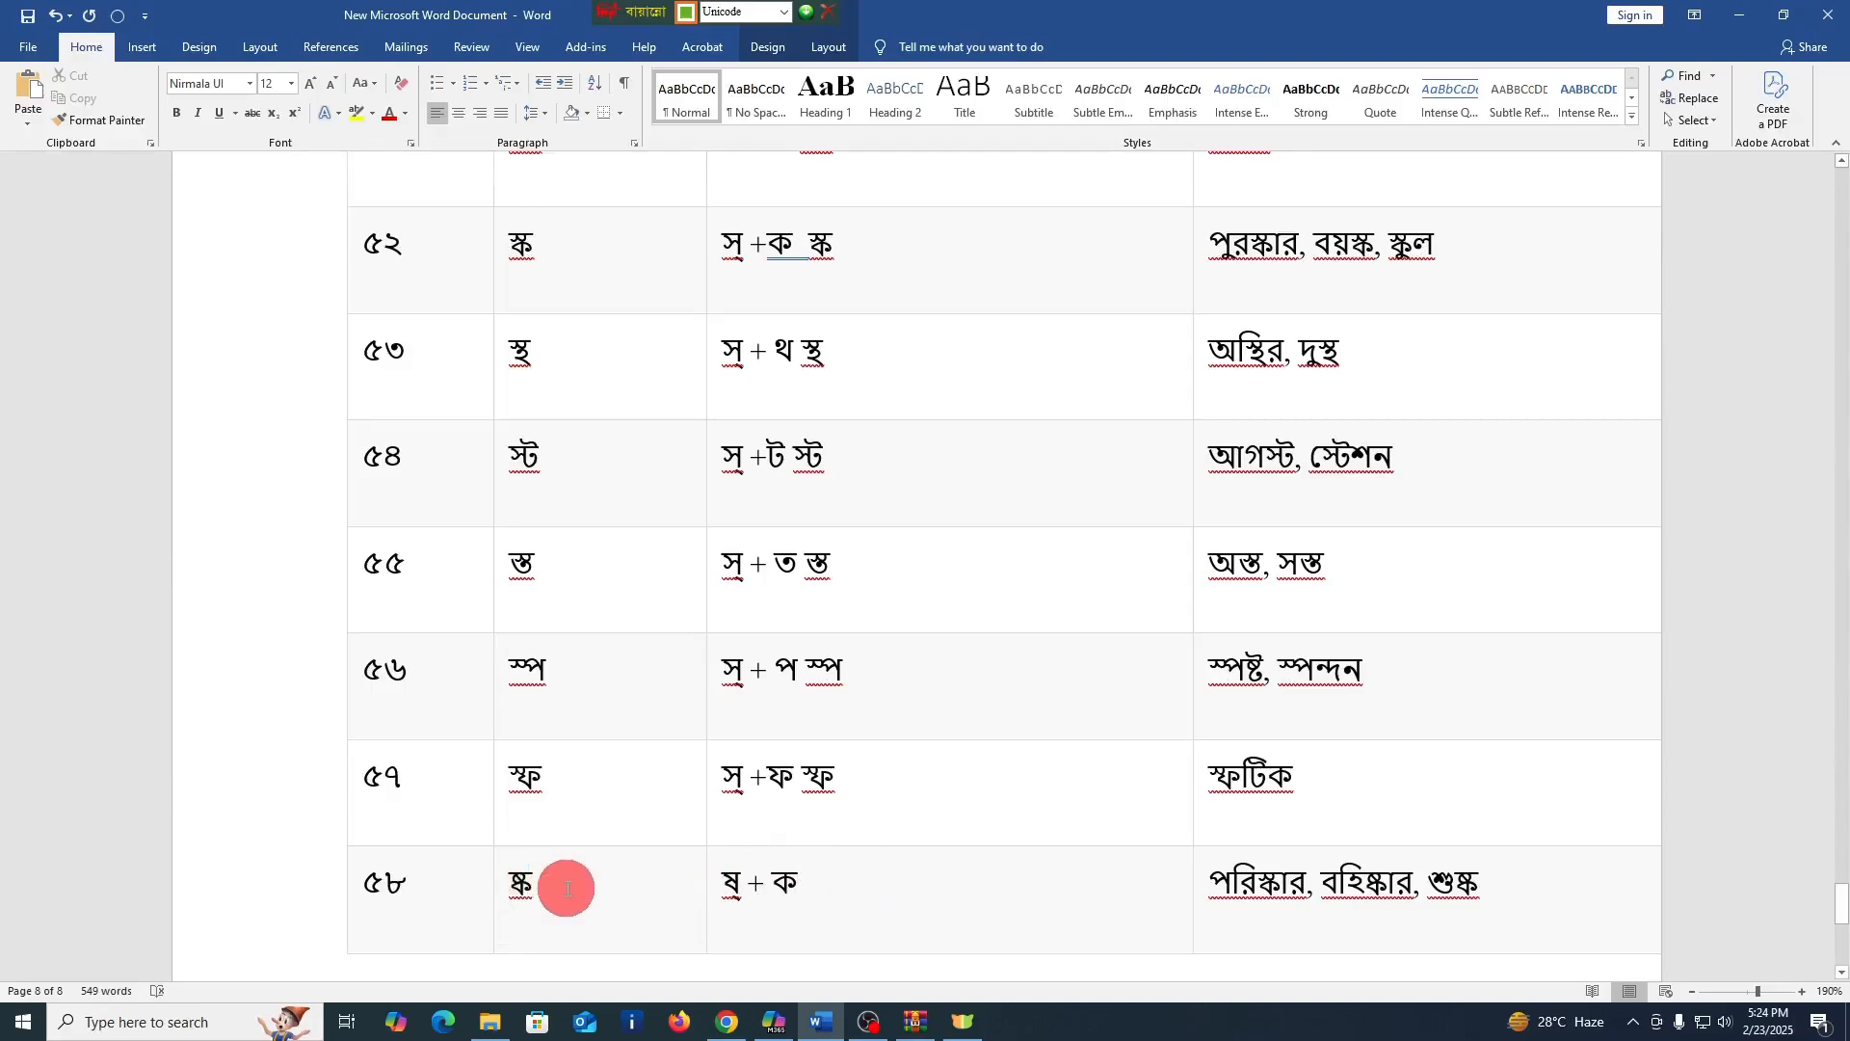
type("ষ্ক")
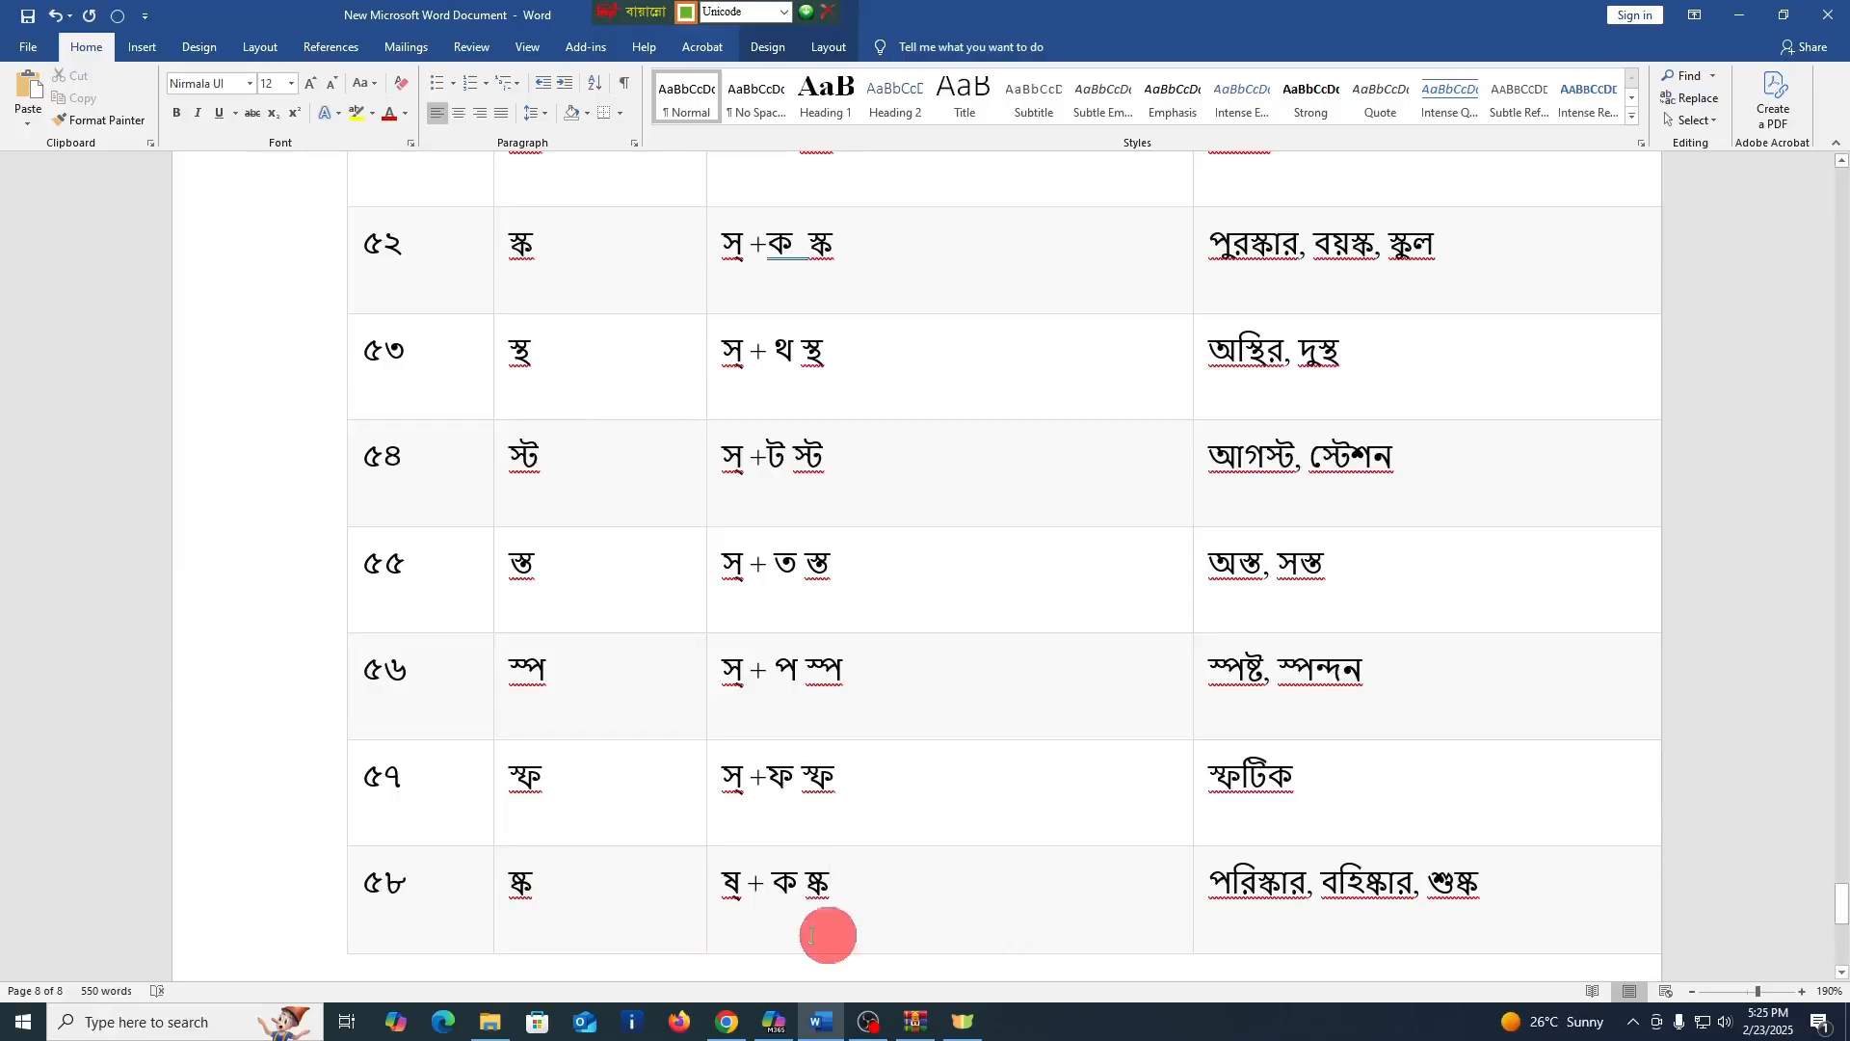
Start a practice line below the conjunct table with the word বিসমিল্লাহির, correcting the mistyped opening letters
scroll(1012, 877, "down", 5)
scroll(1002, 868, "down", 3)
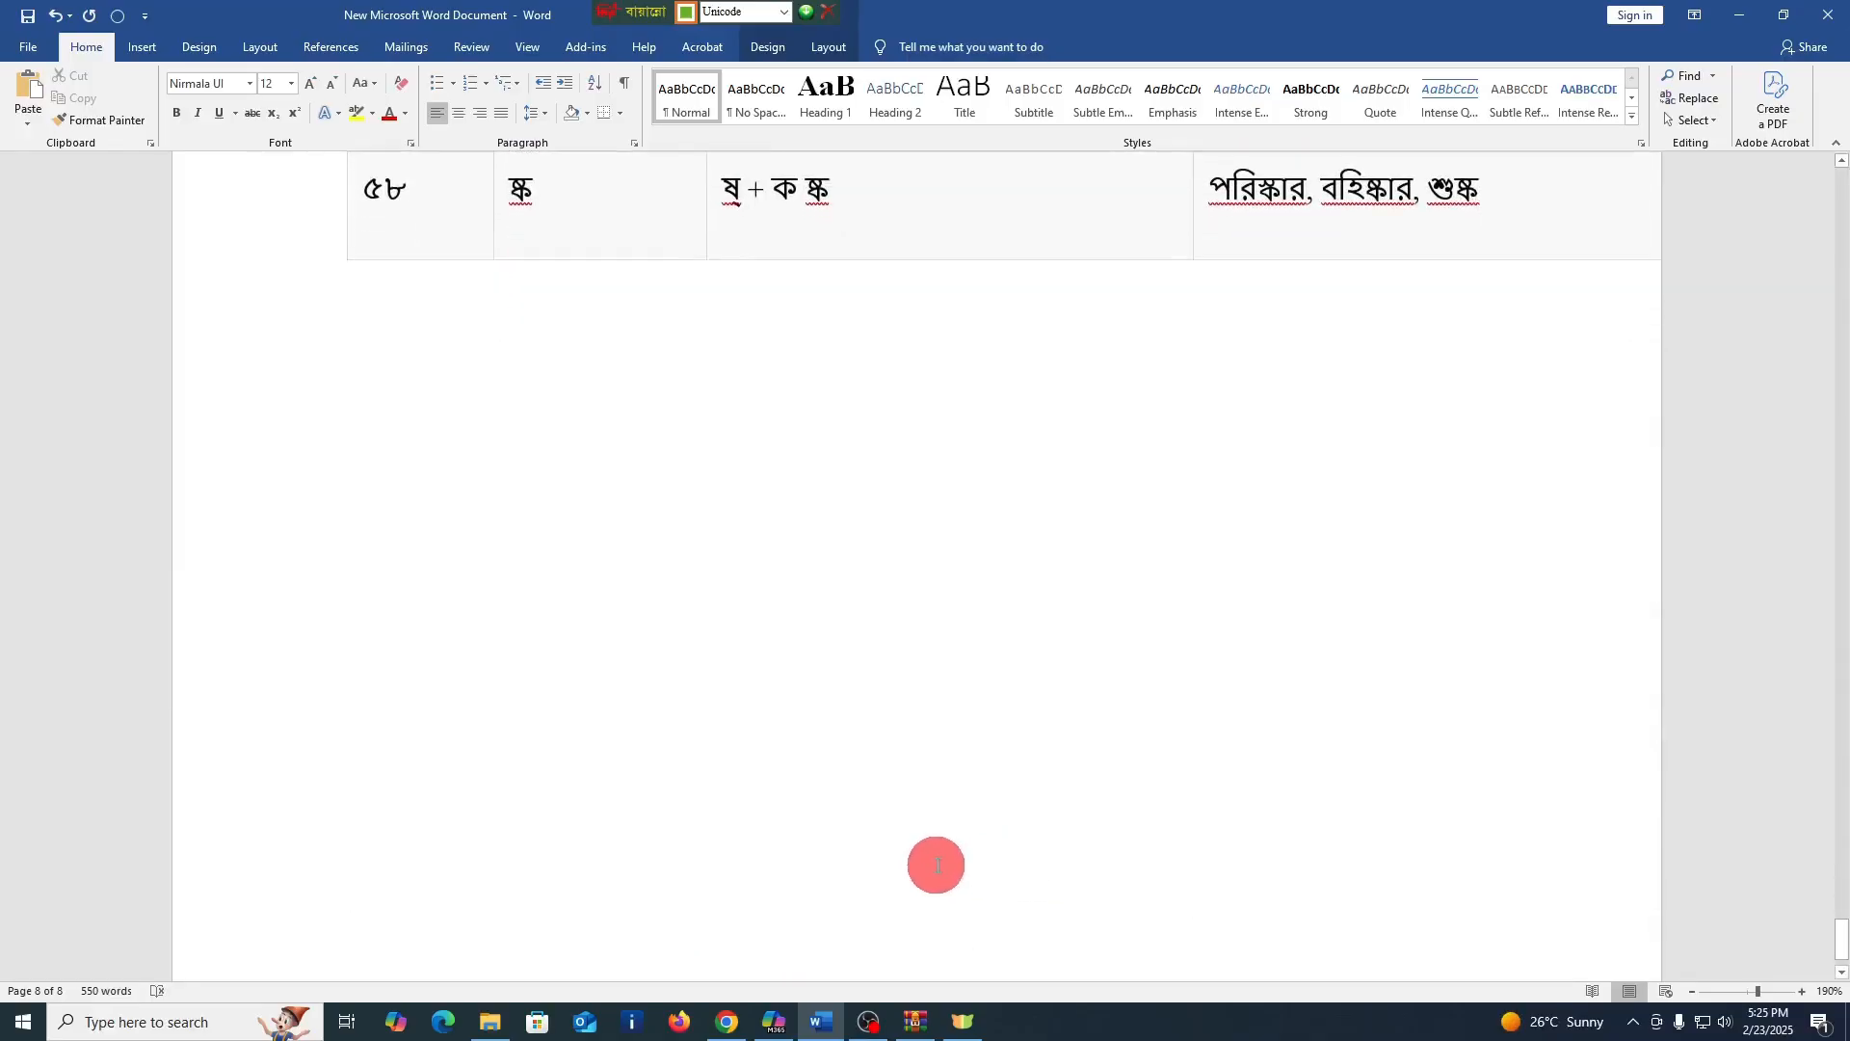
scroll(1007, 819, "up", 3)
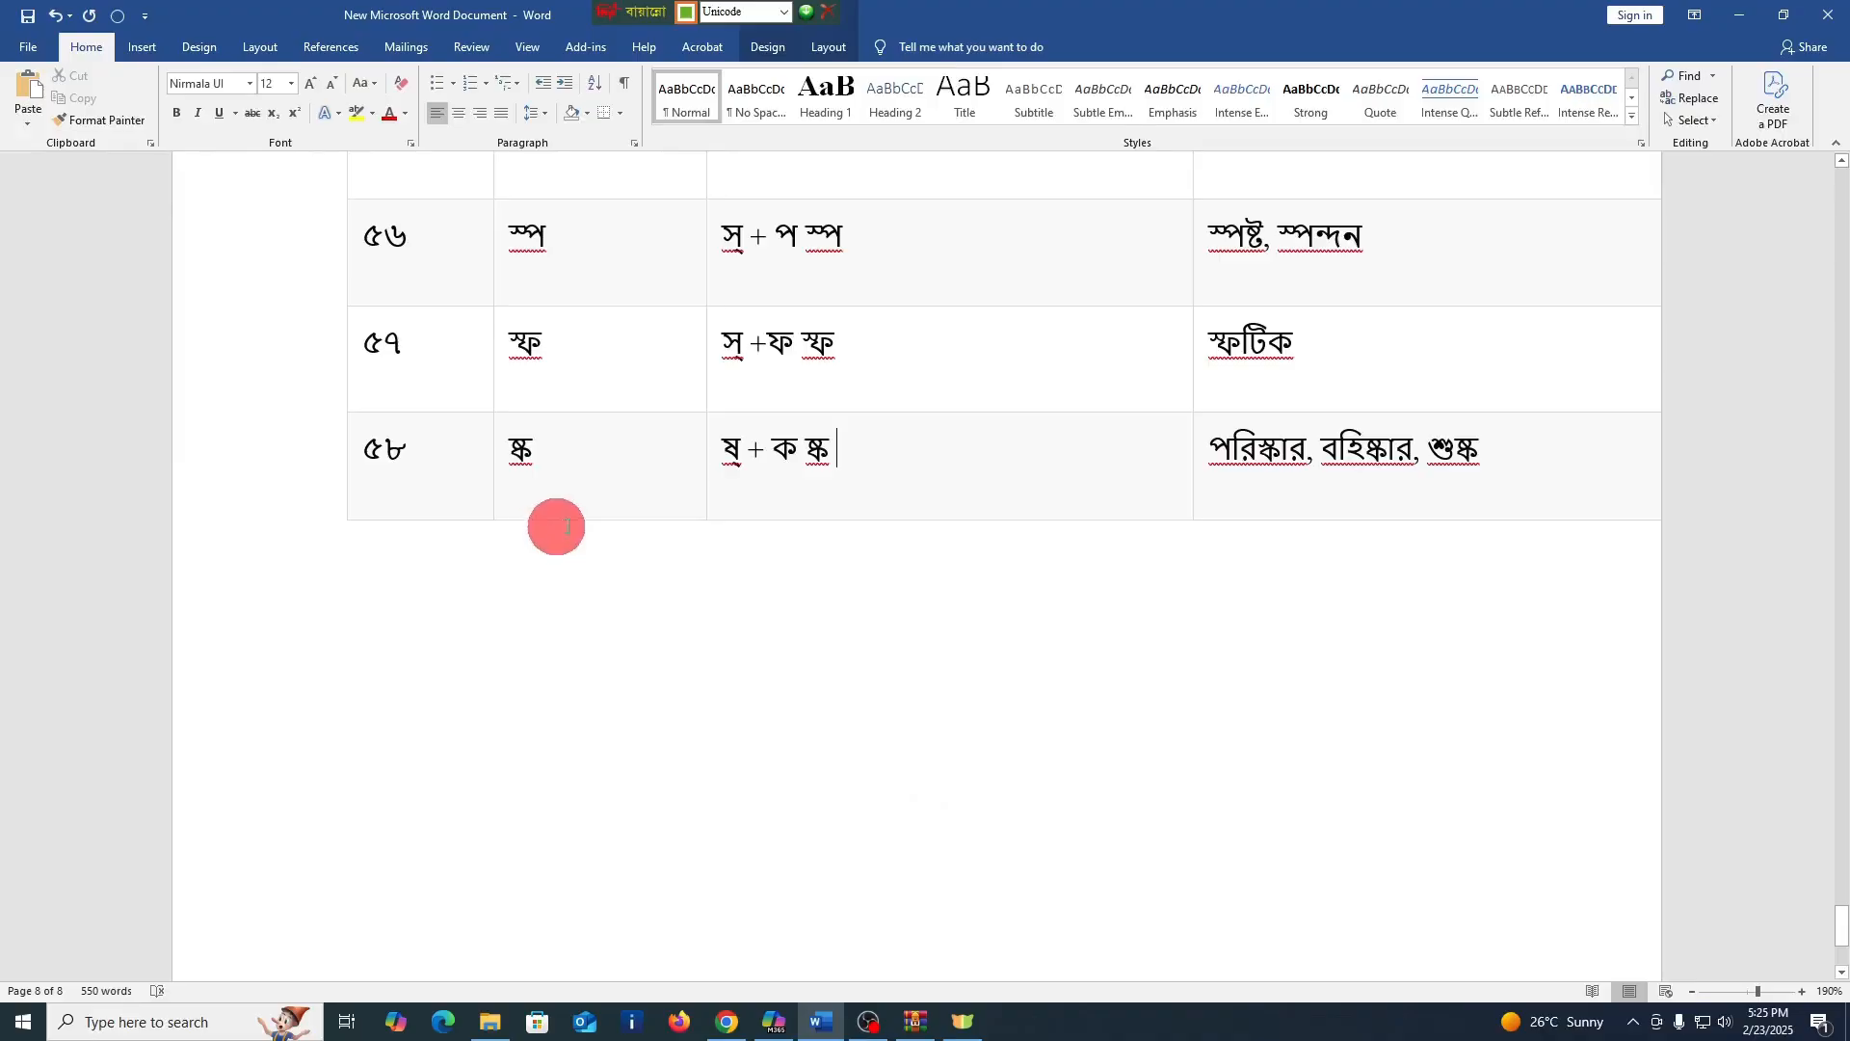
scroll(632, 471, "up", 3)
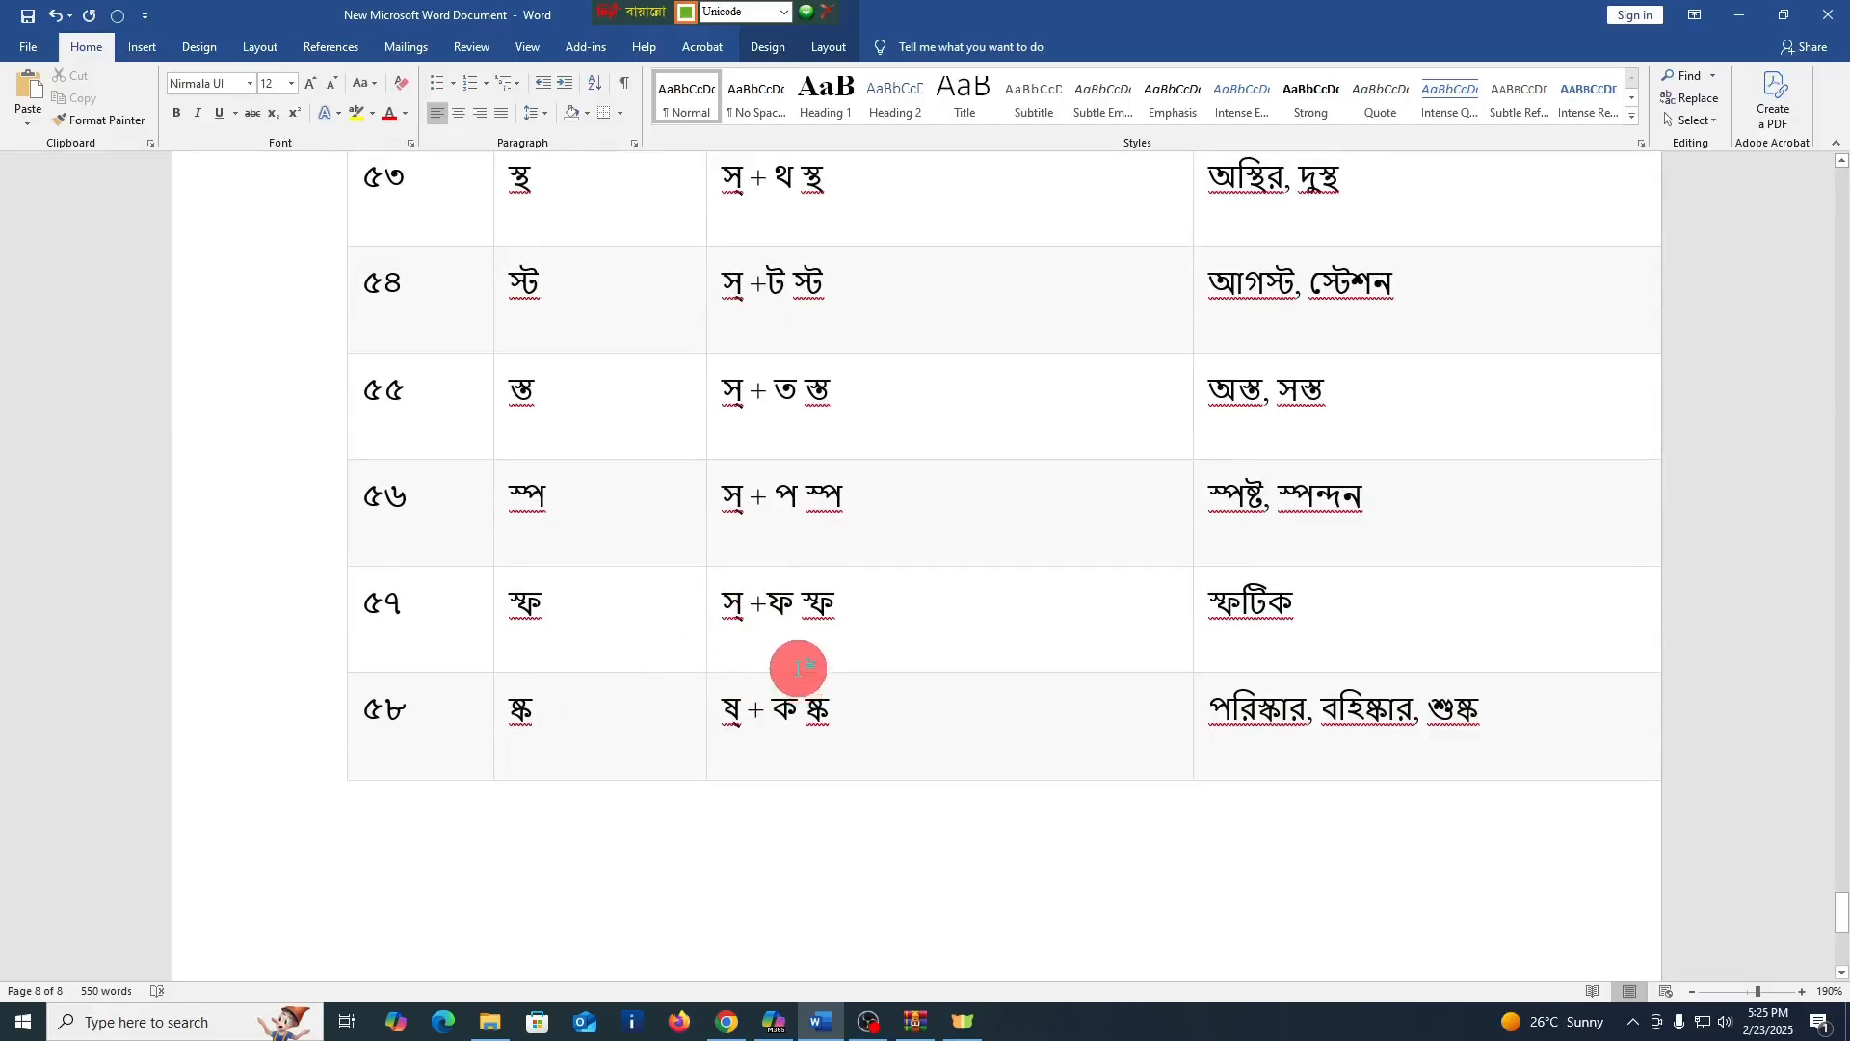
left_click(415, 853)
scroll(628, 848, "down", 1)
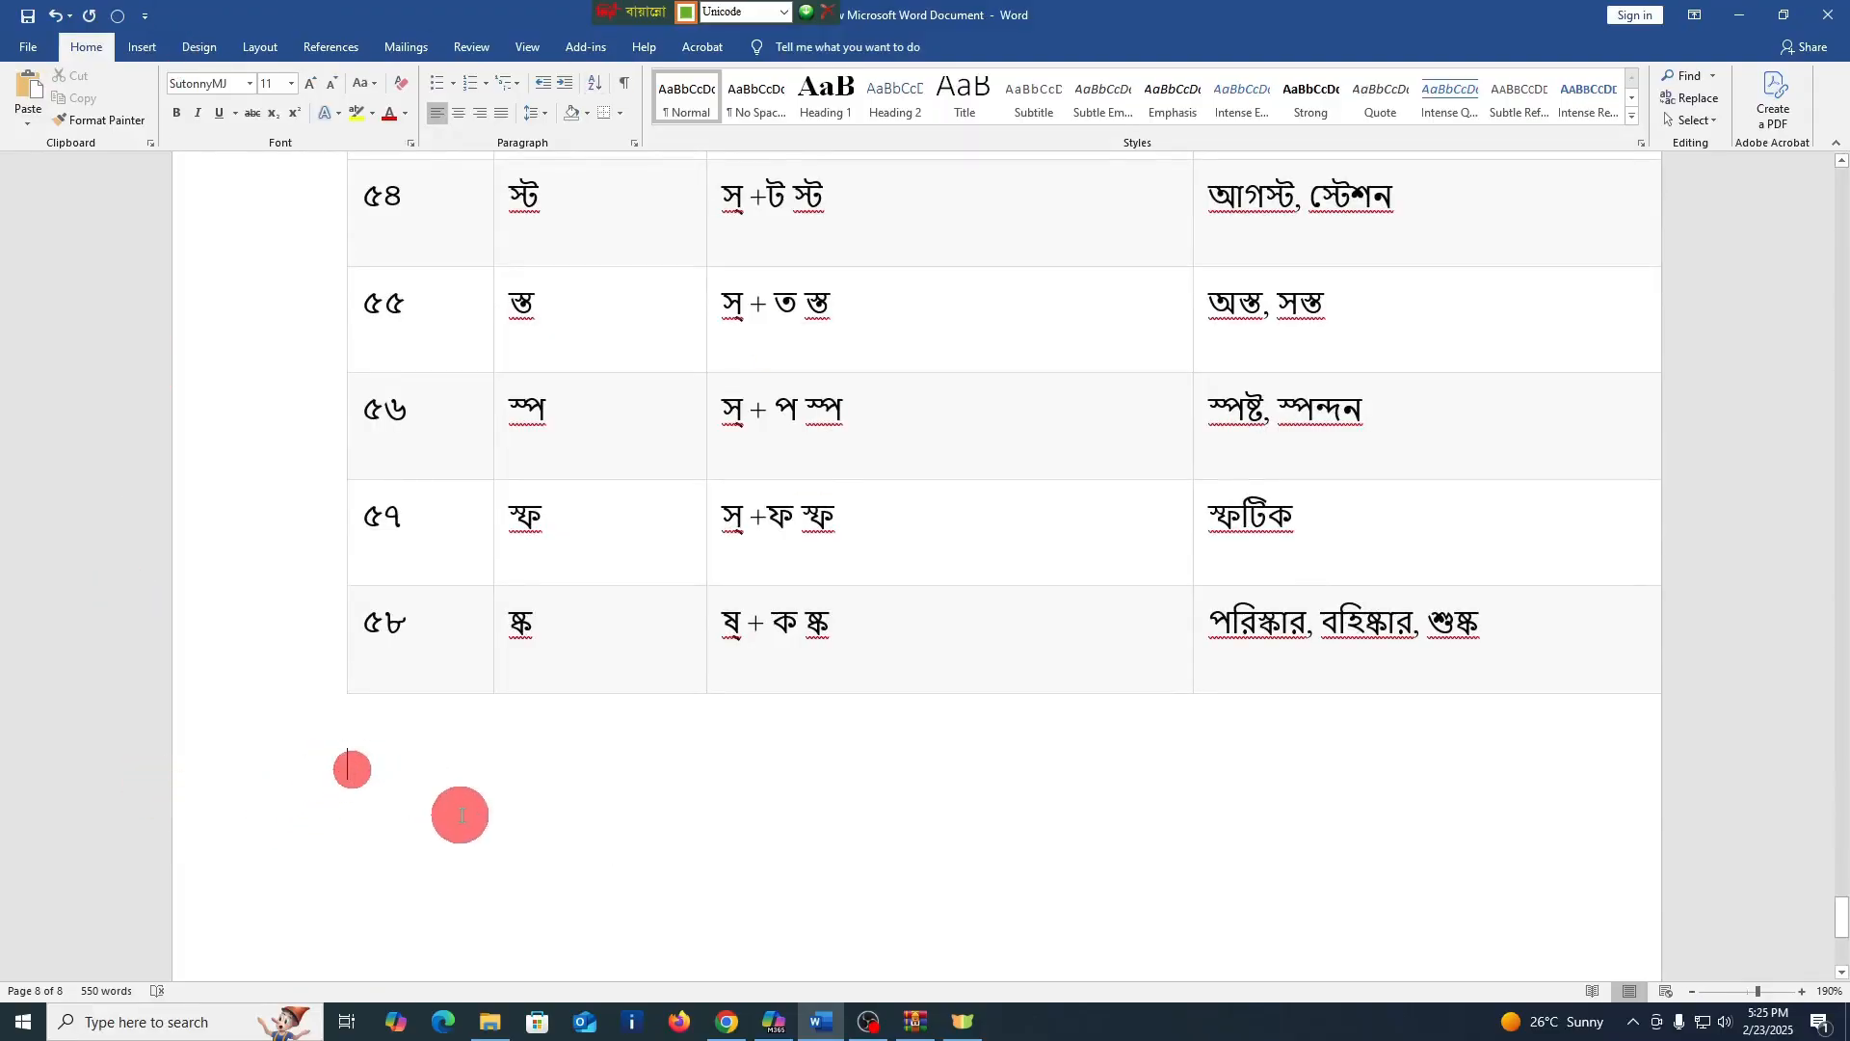
type("বি")
key("BackSpace")
key("BackSpace")
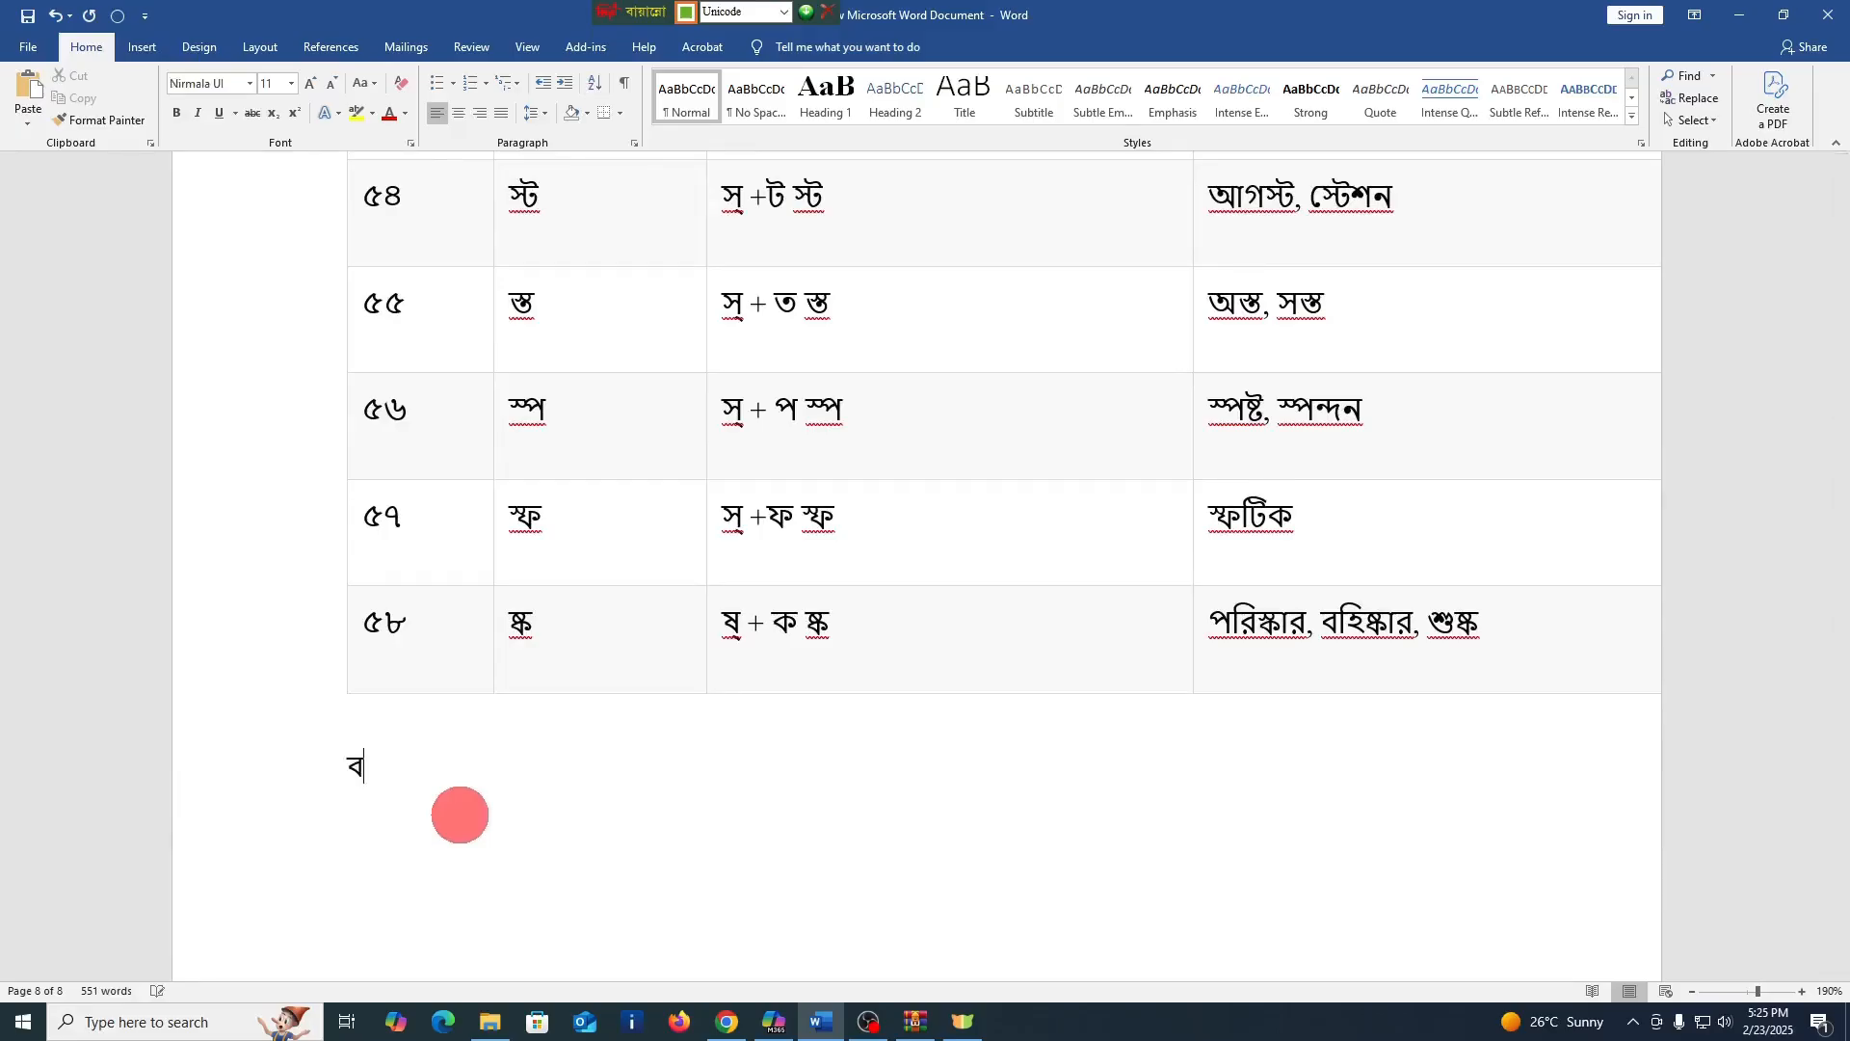
type("বিসমিল্লাহি")
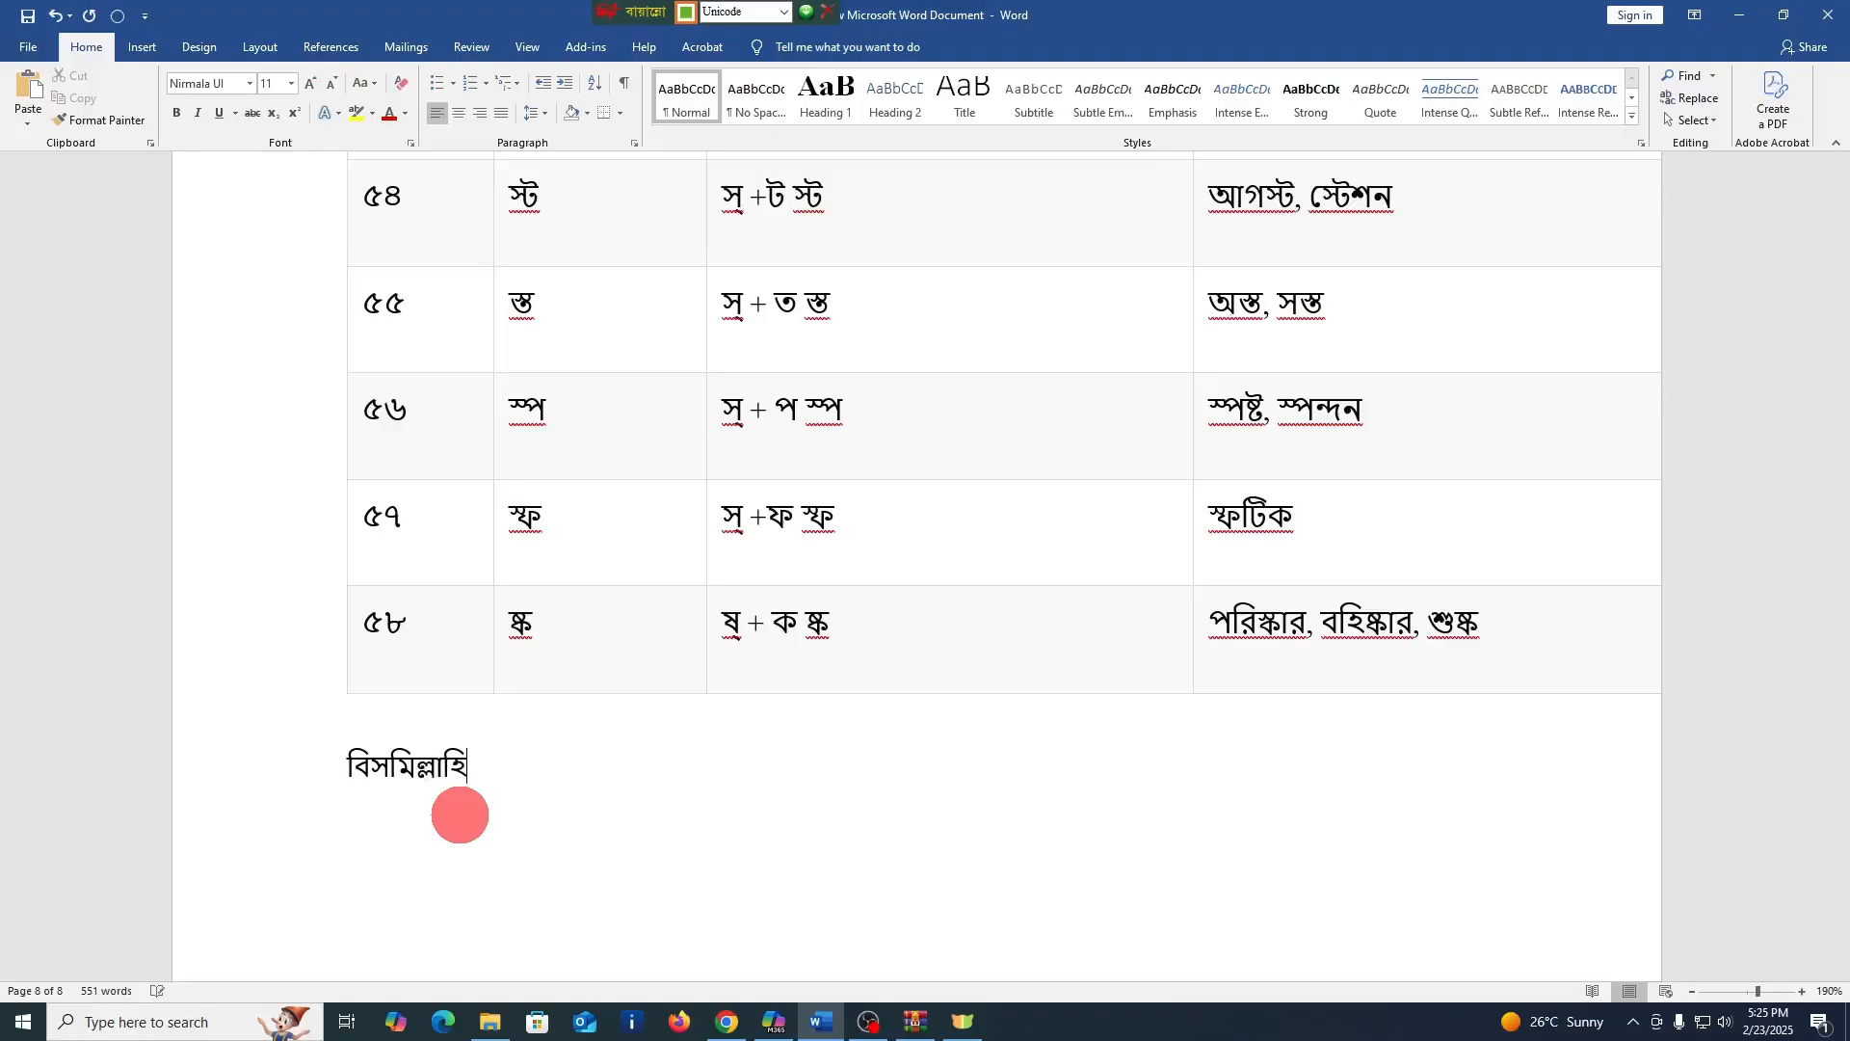
type("র রাহমানি")
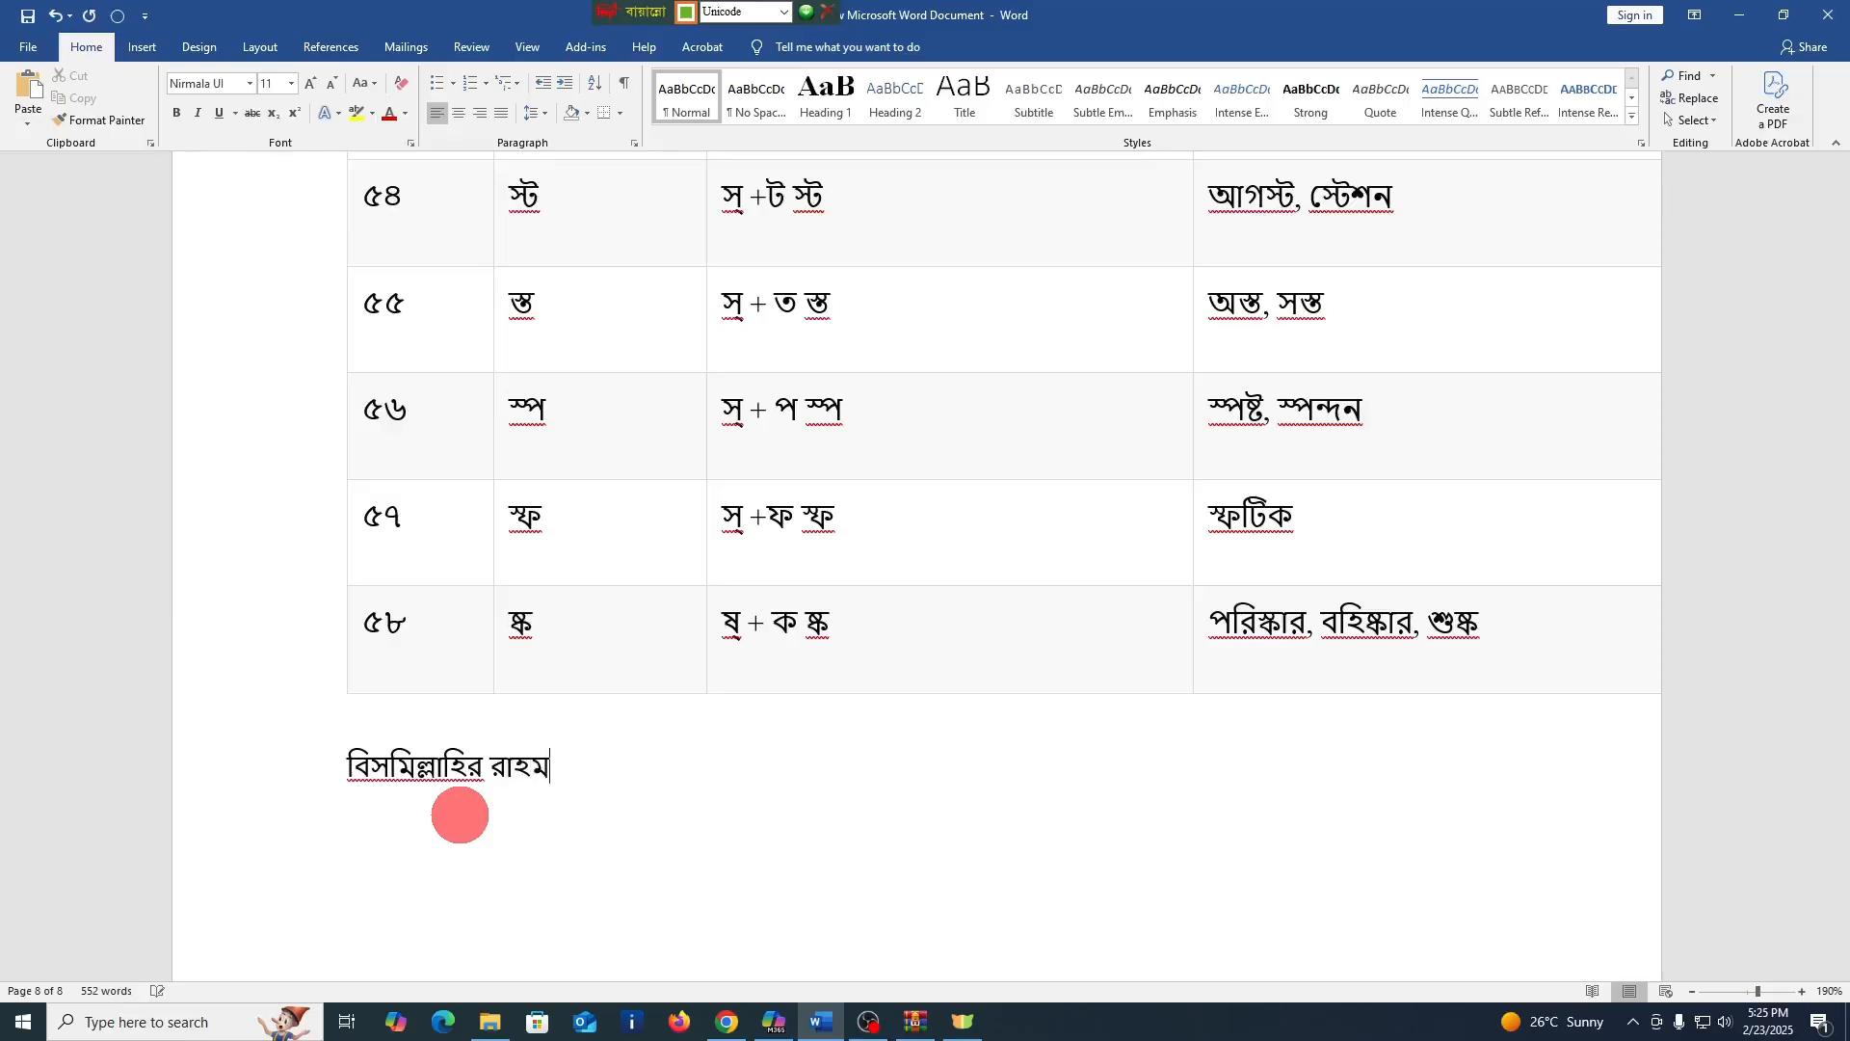
type("র রহি")
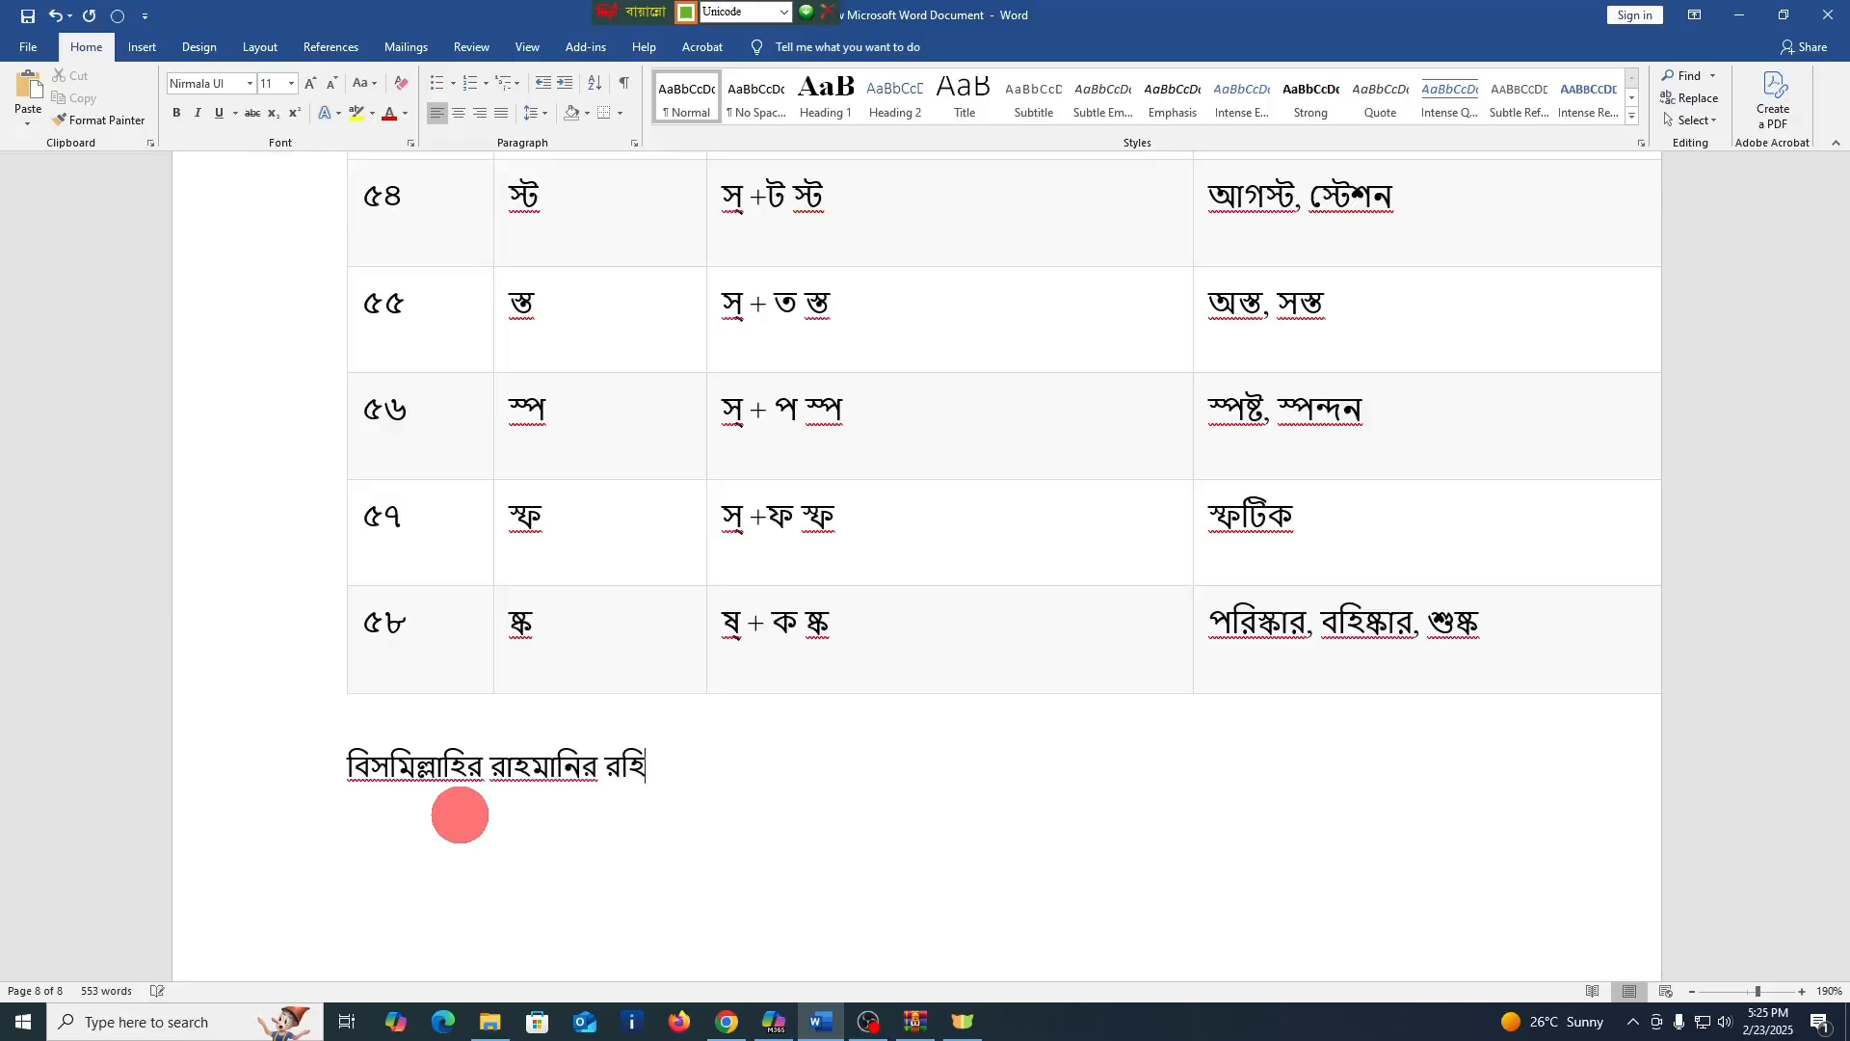
type("ম।")
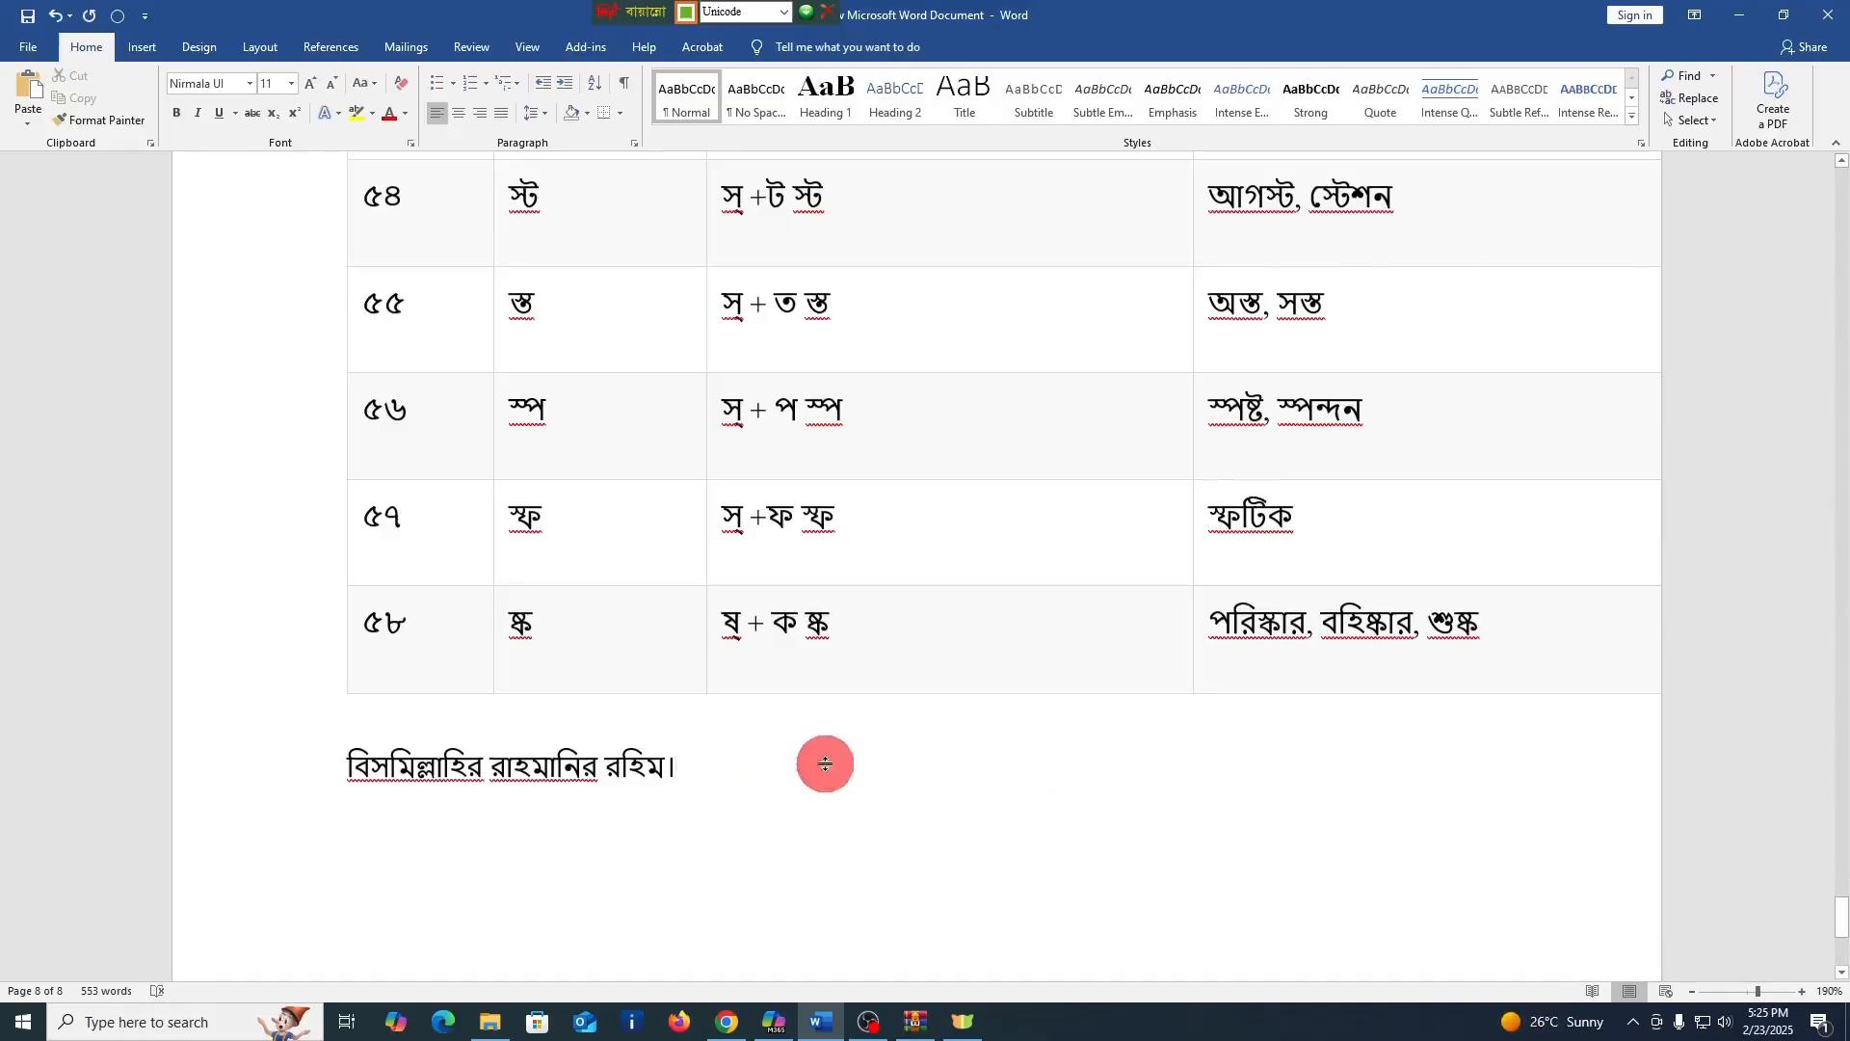
Try the letter ক and the full stop । after the first exercise's heading ১ম কাজ ঃ, deleting each one
scroll(825, 763, "up", 20)
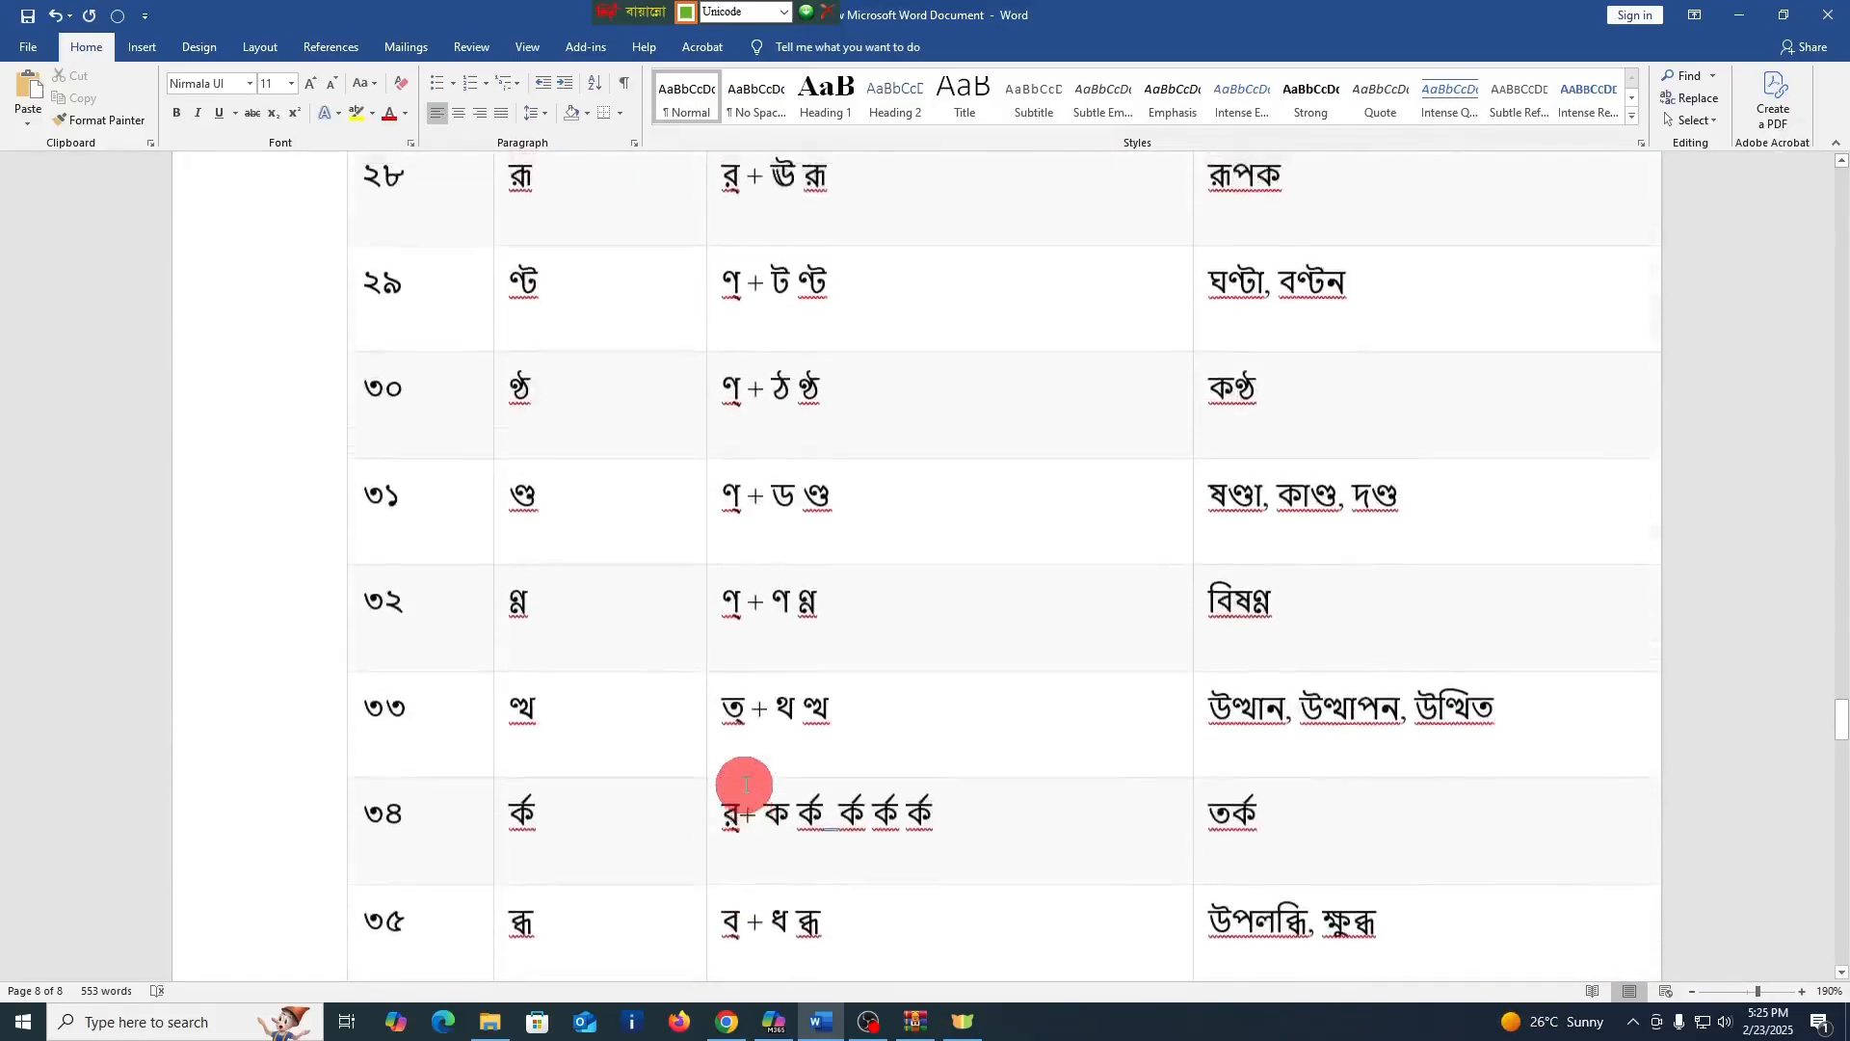
scroll(745, 784, "up", 20)
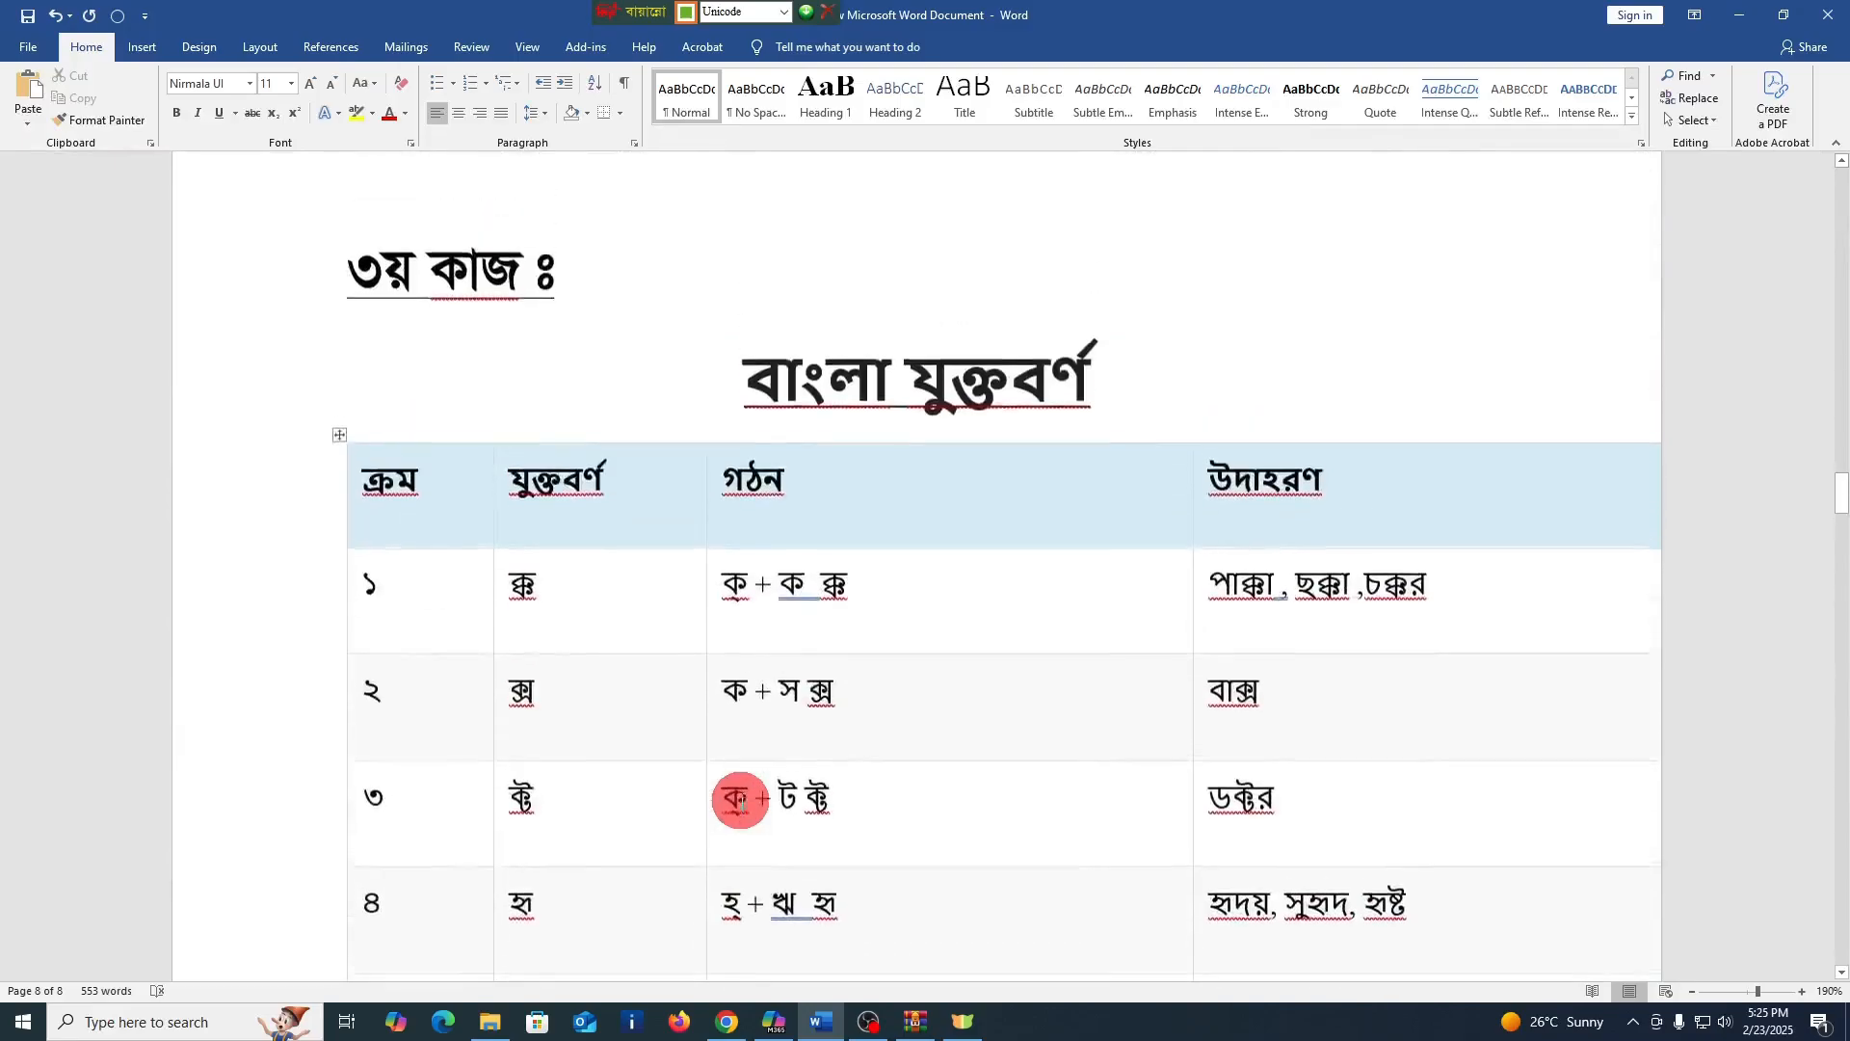
scroll(740, 802, "up", 20)
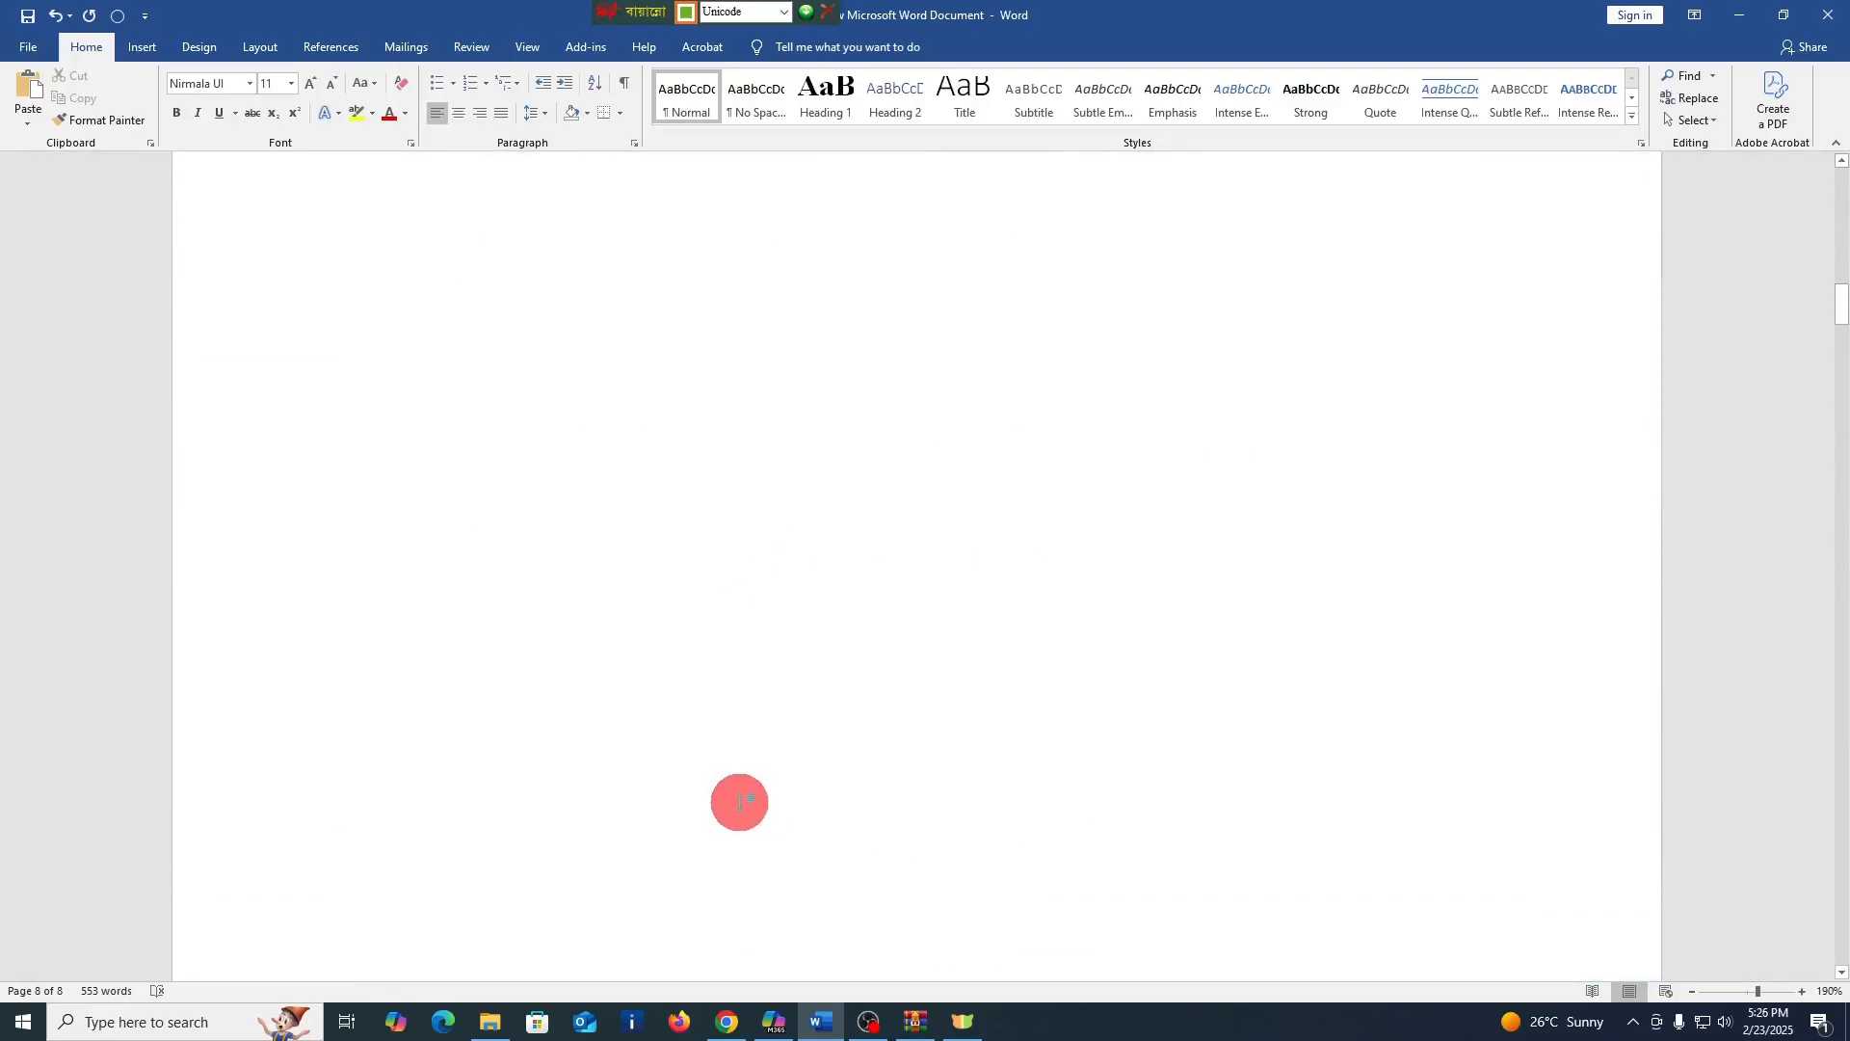
scroll(740, 802, "up", 20)
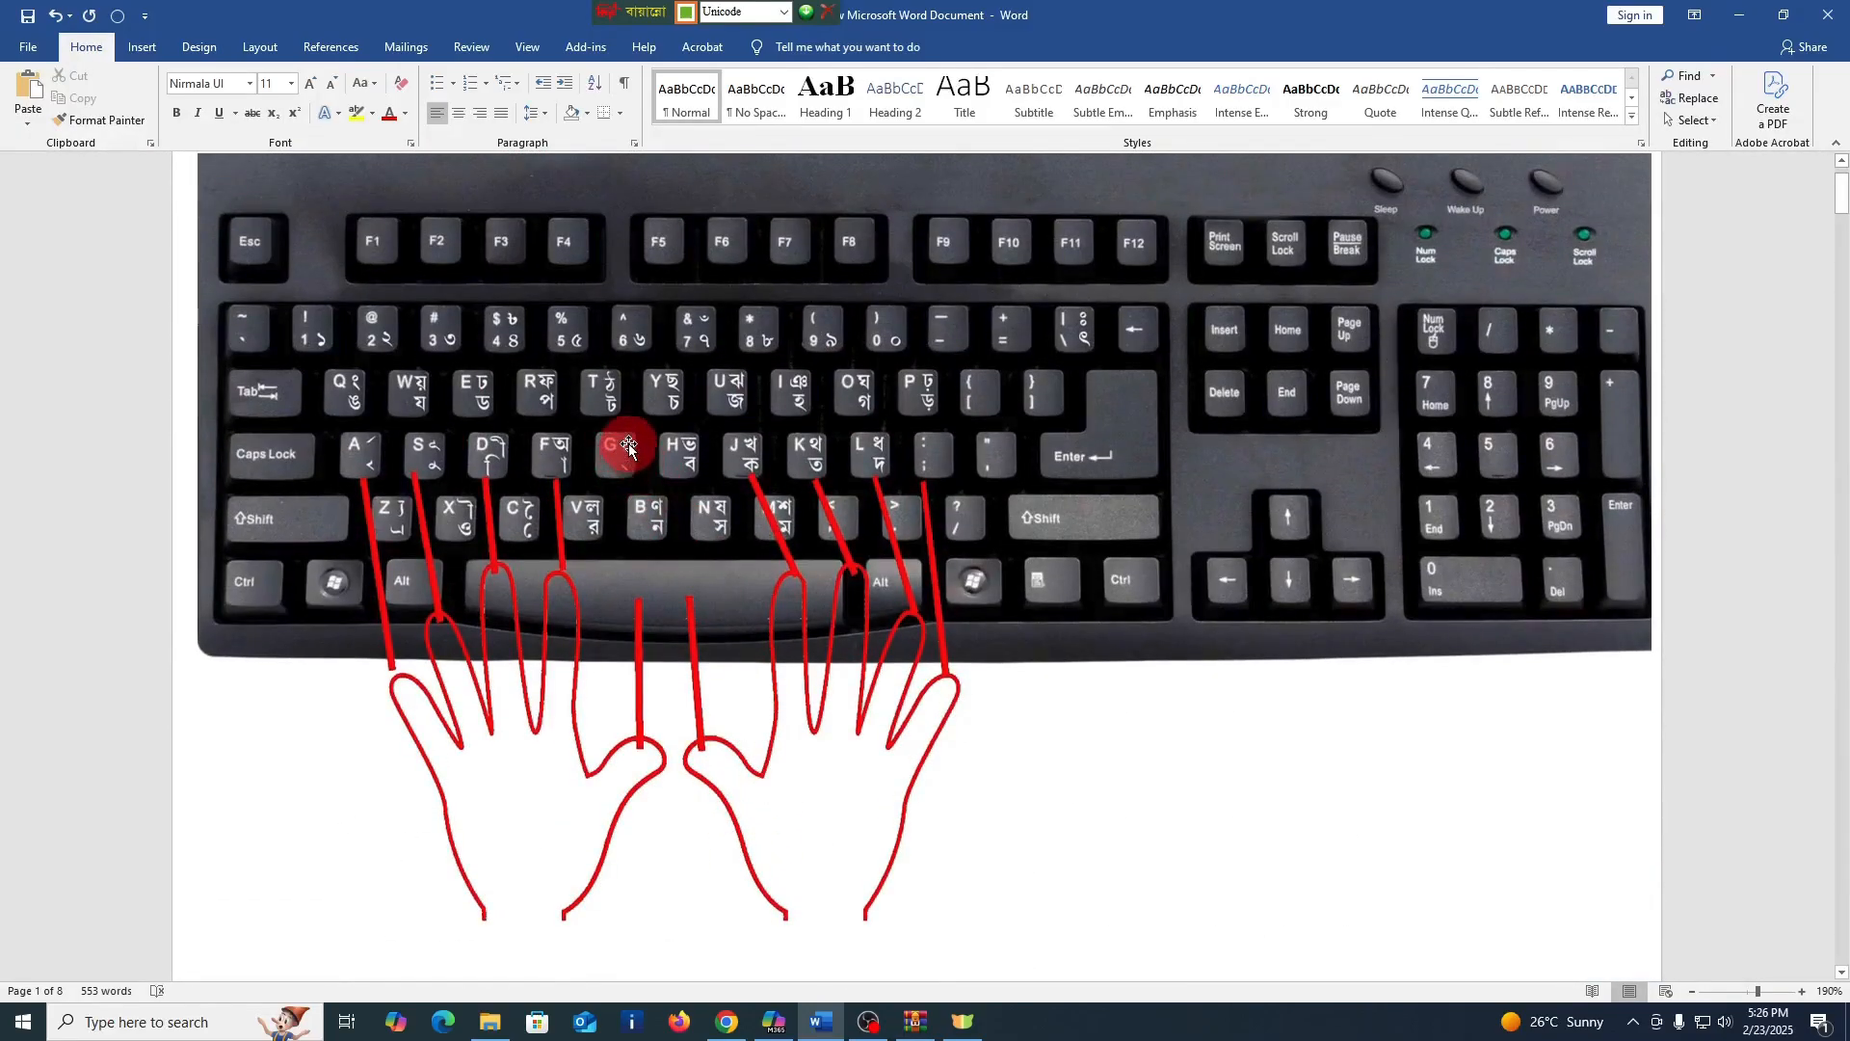
scroll(650, 540, "down", 3)
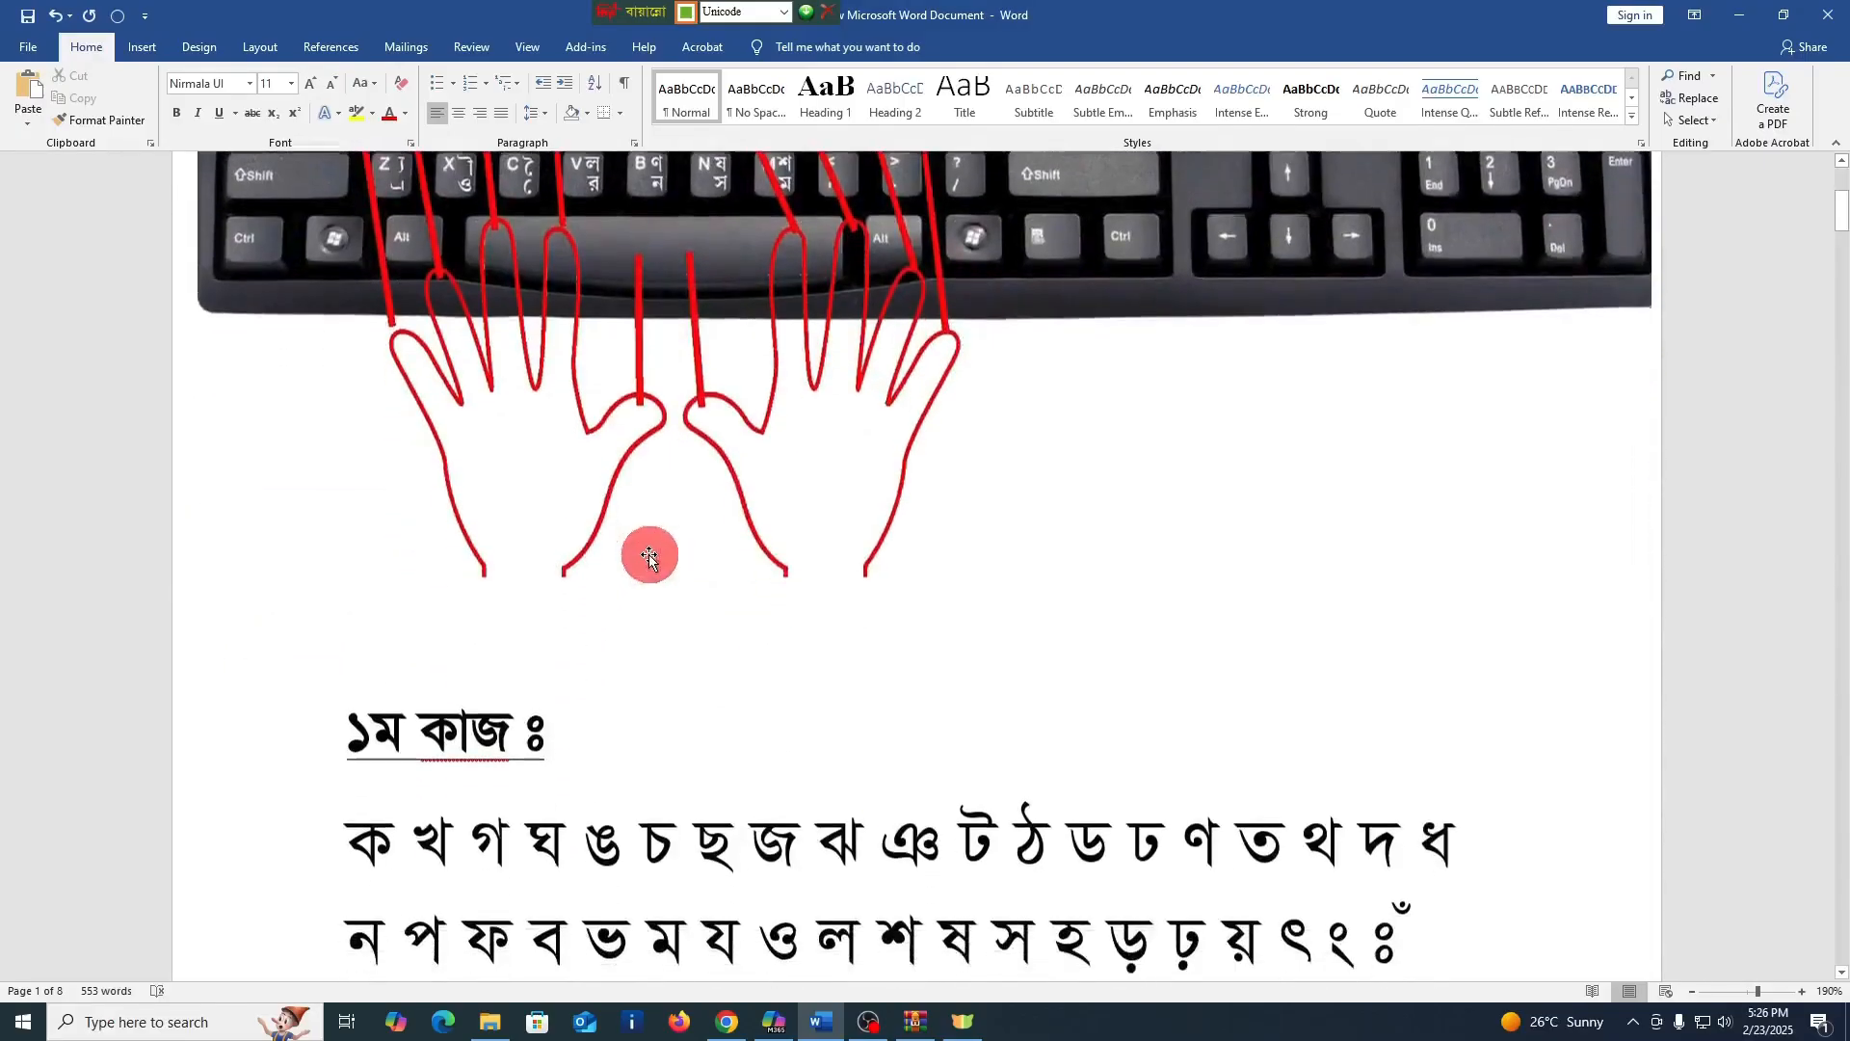
left_click(568, 718)
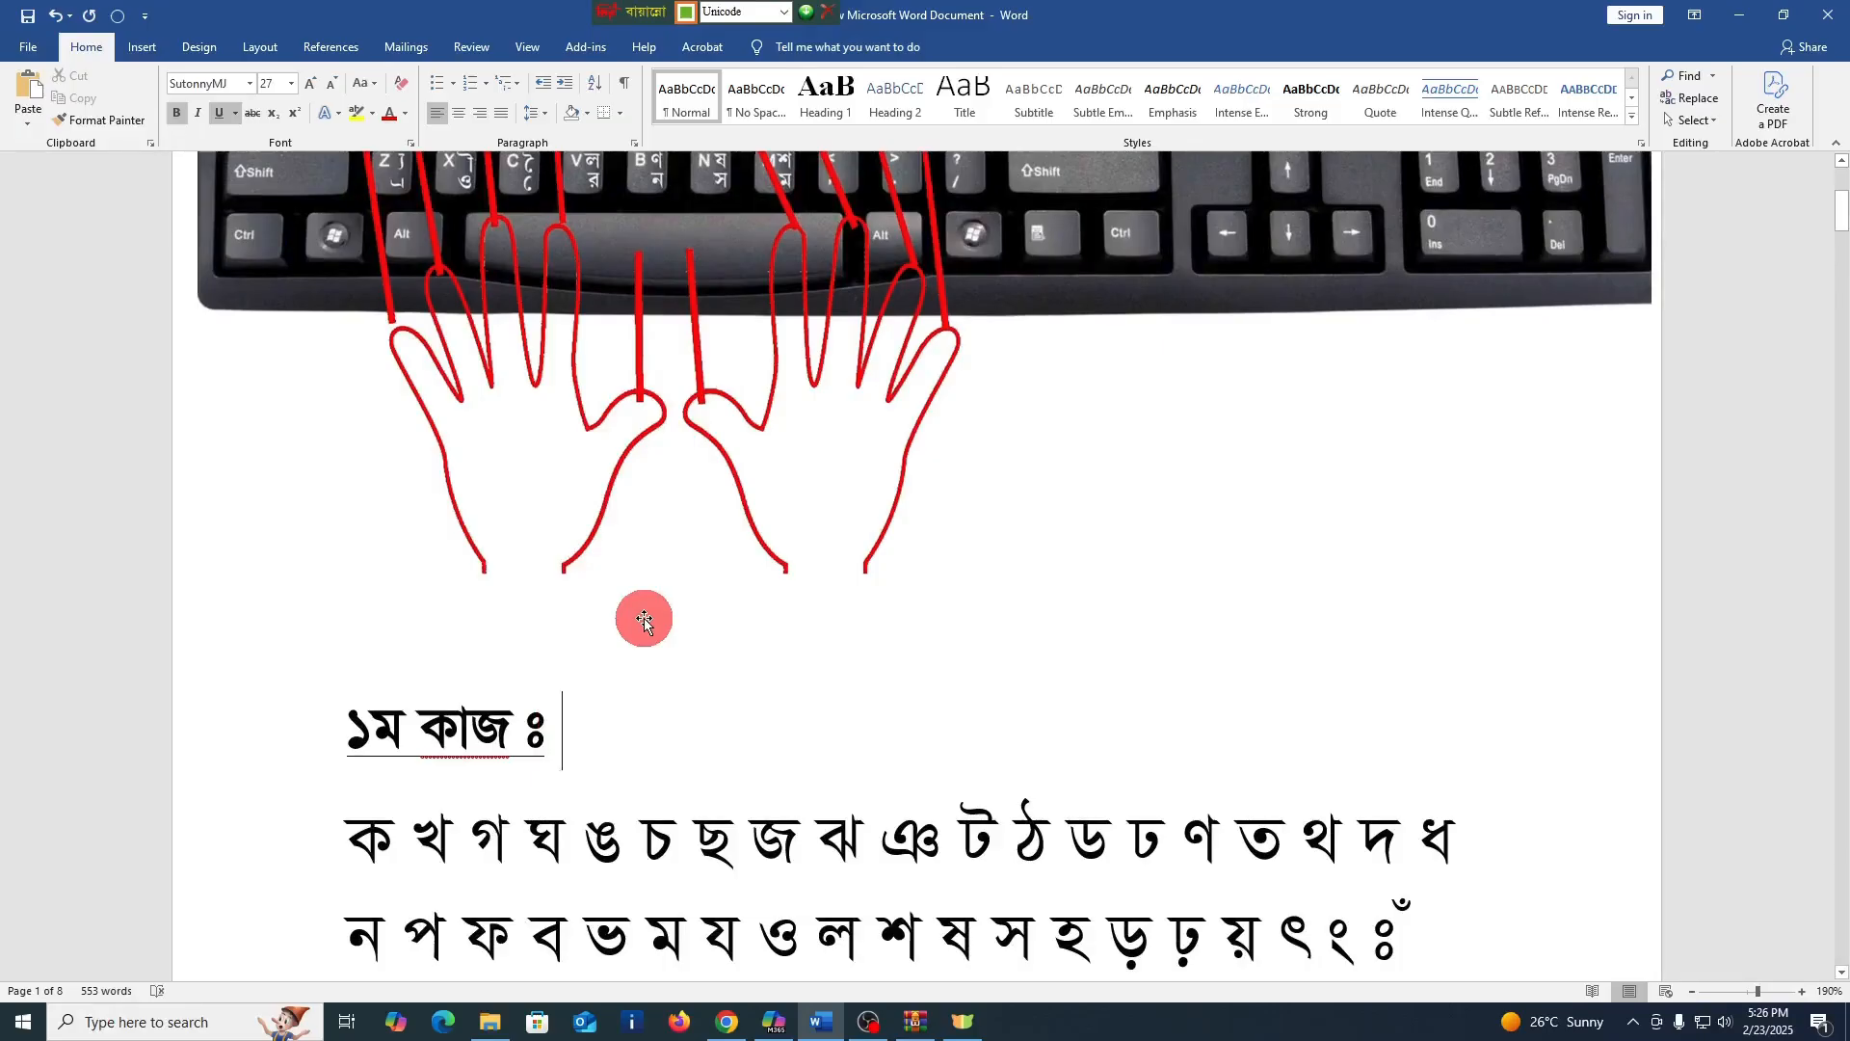
type("ক")
key("BackSpace")
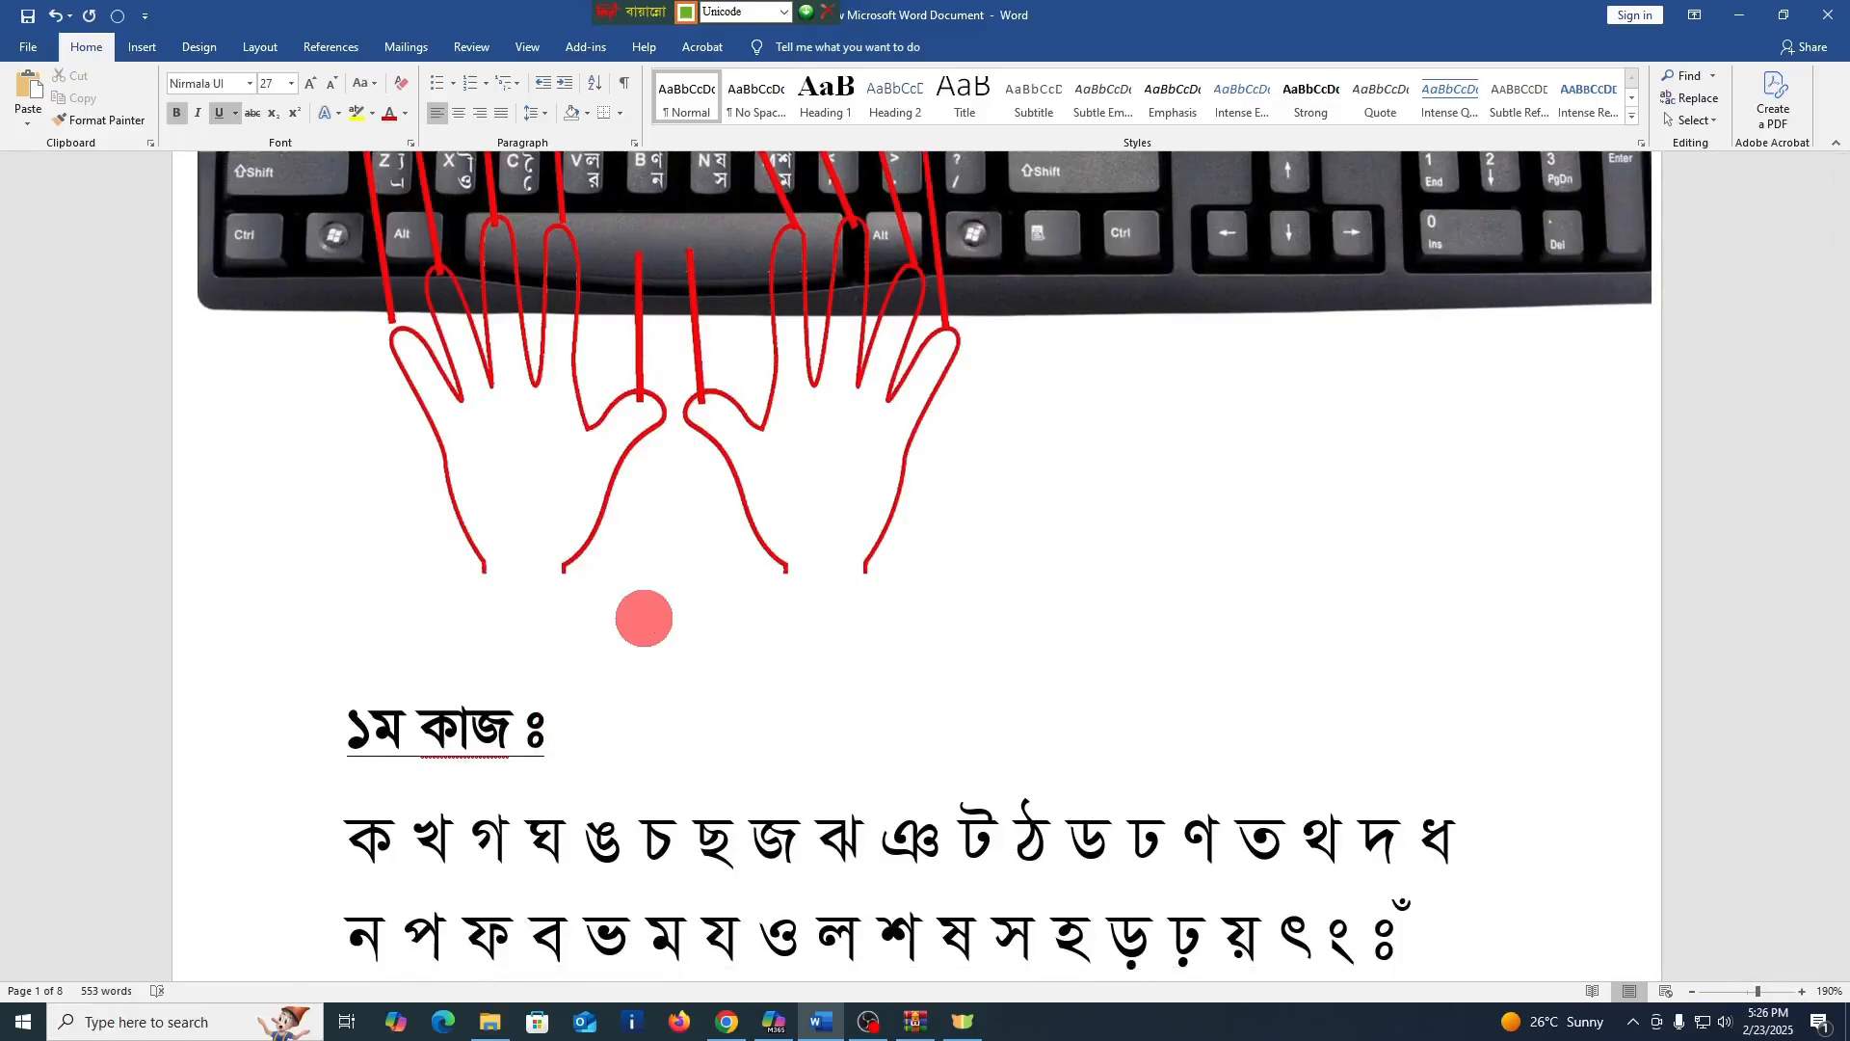
key("BackSpace")
scroll(750, 478, "up", 1)
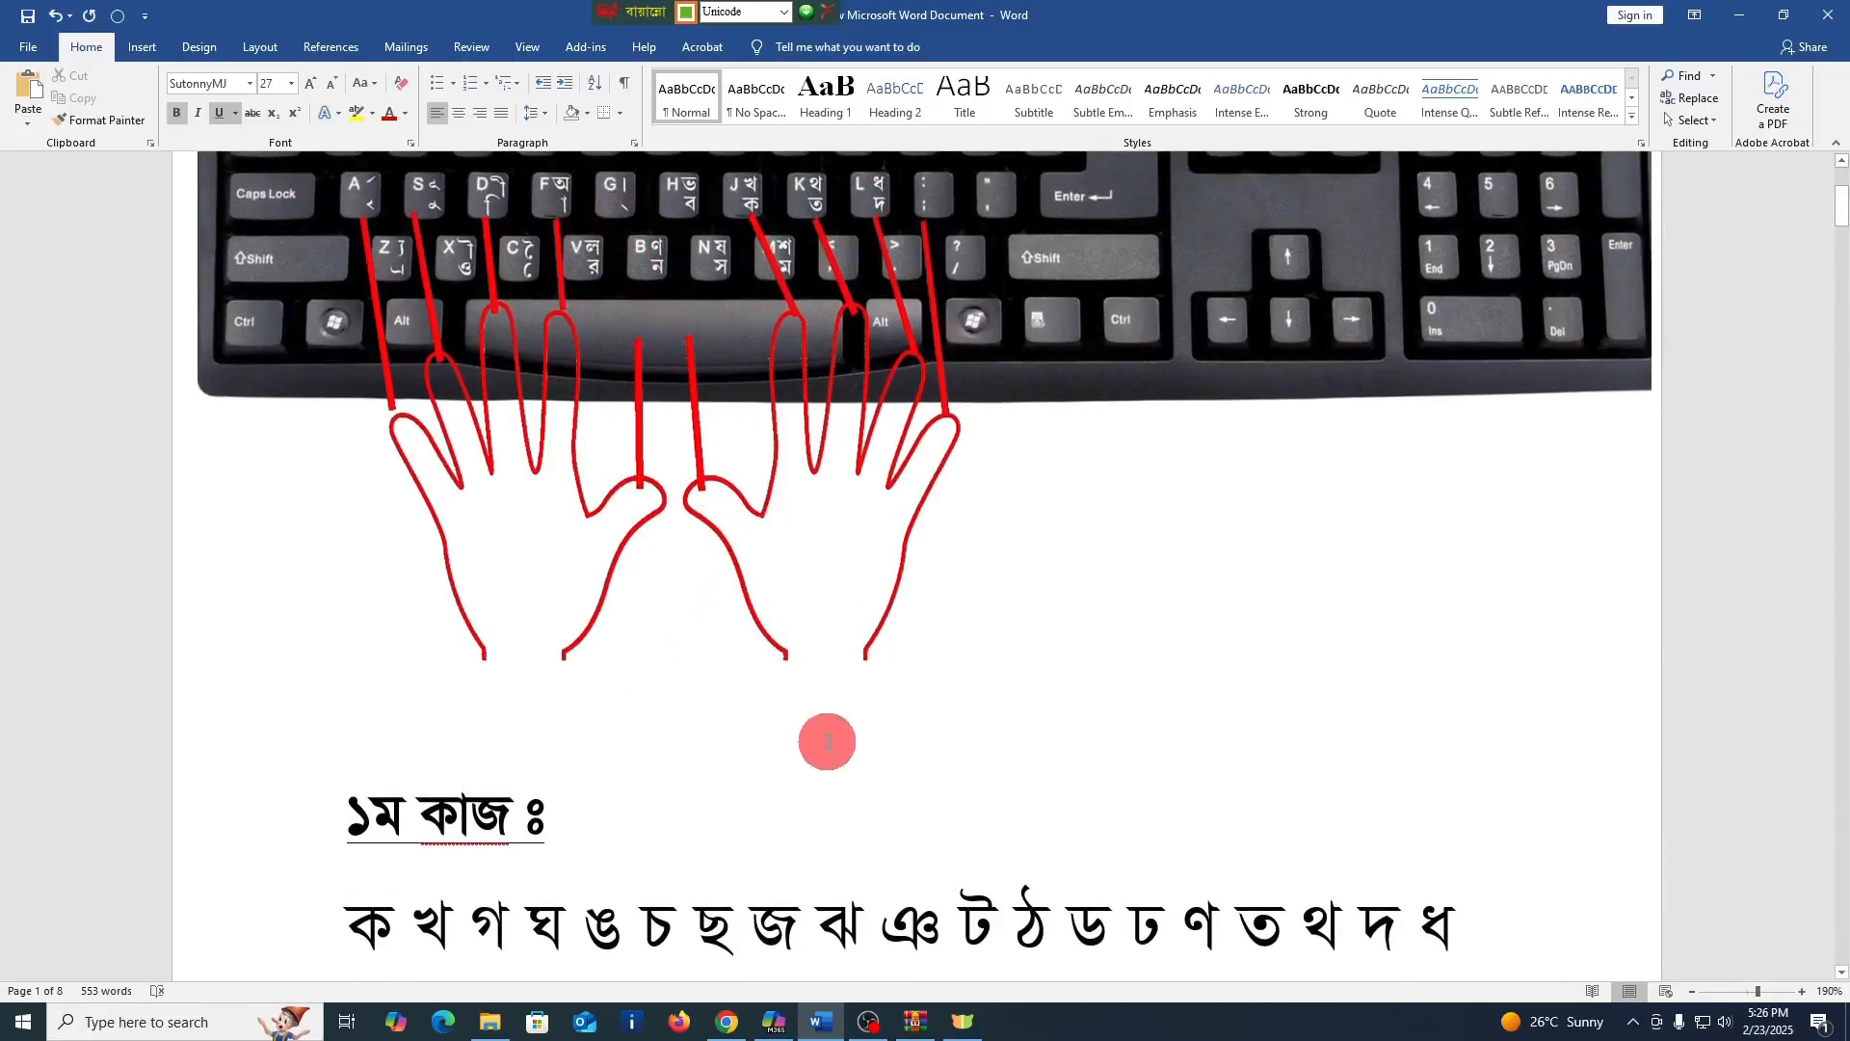
type("।")
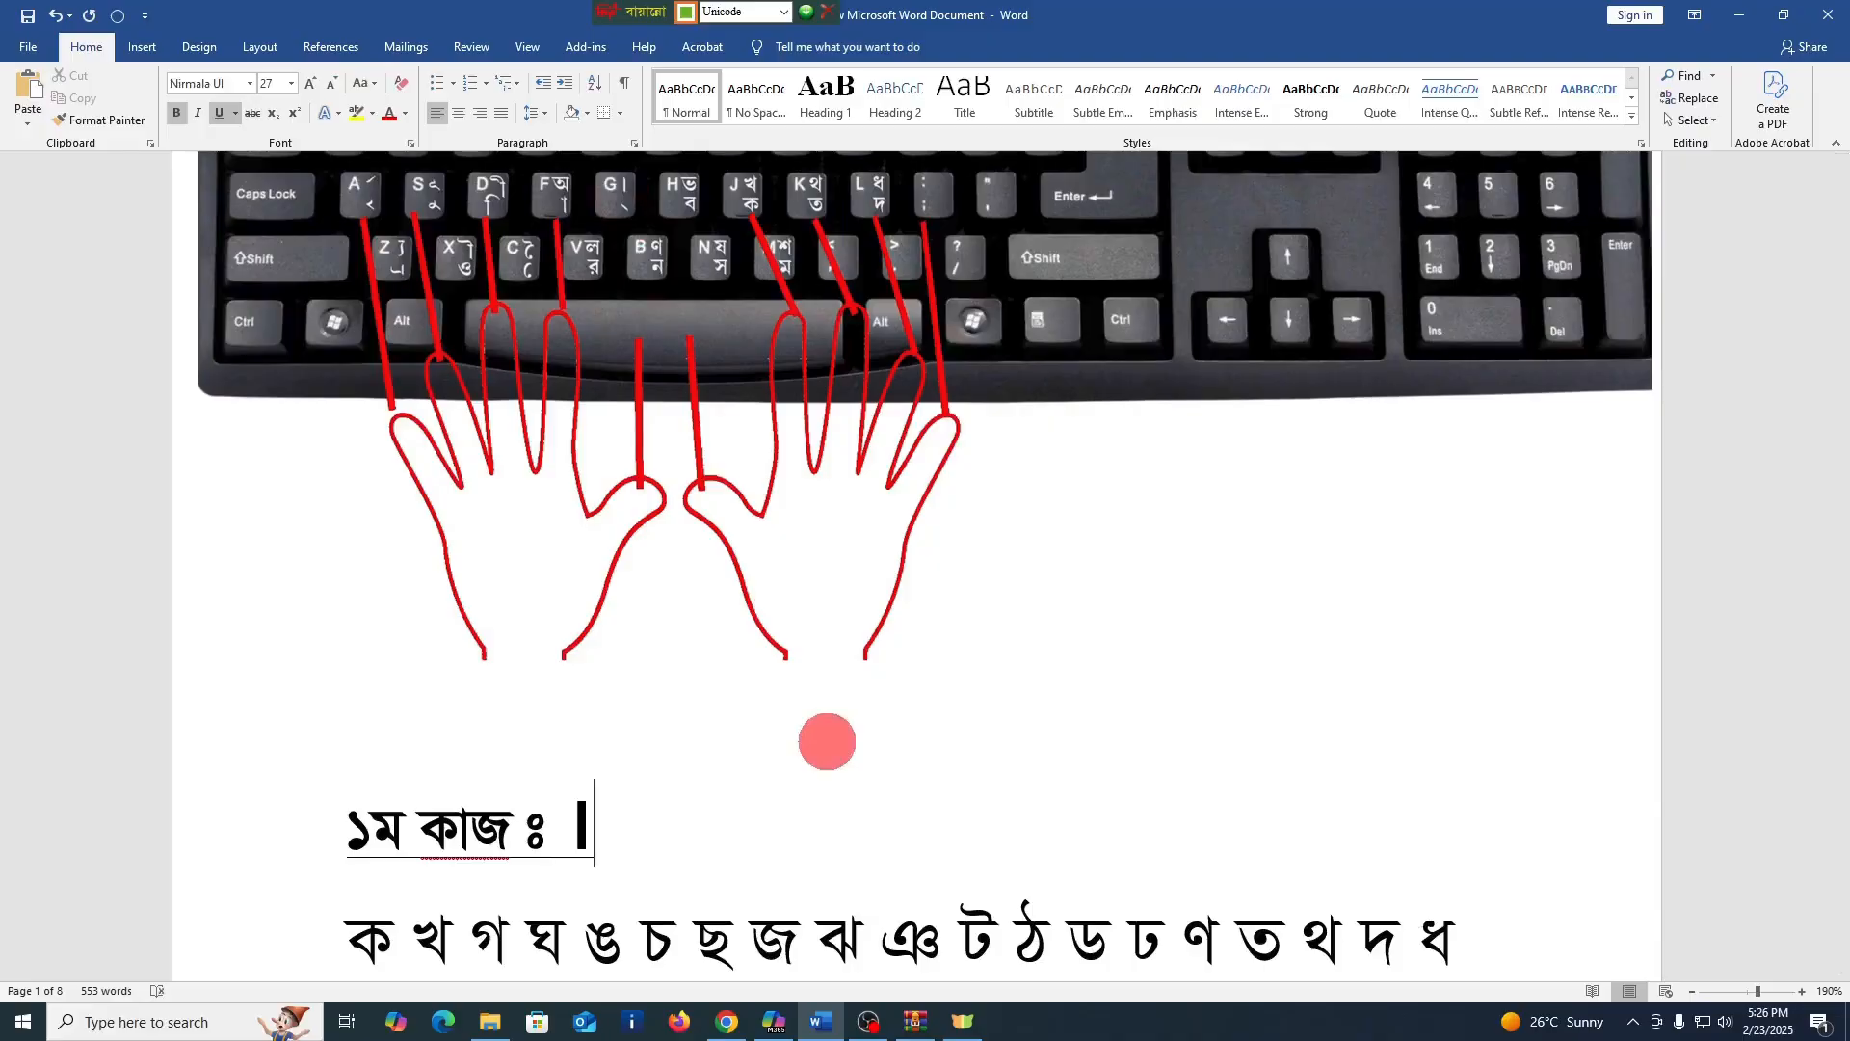
key("BackSpace")
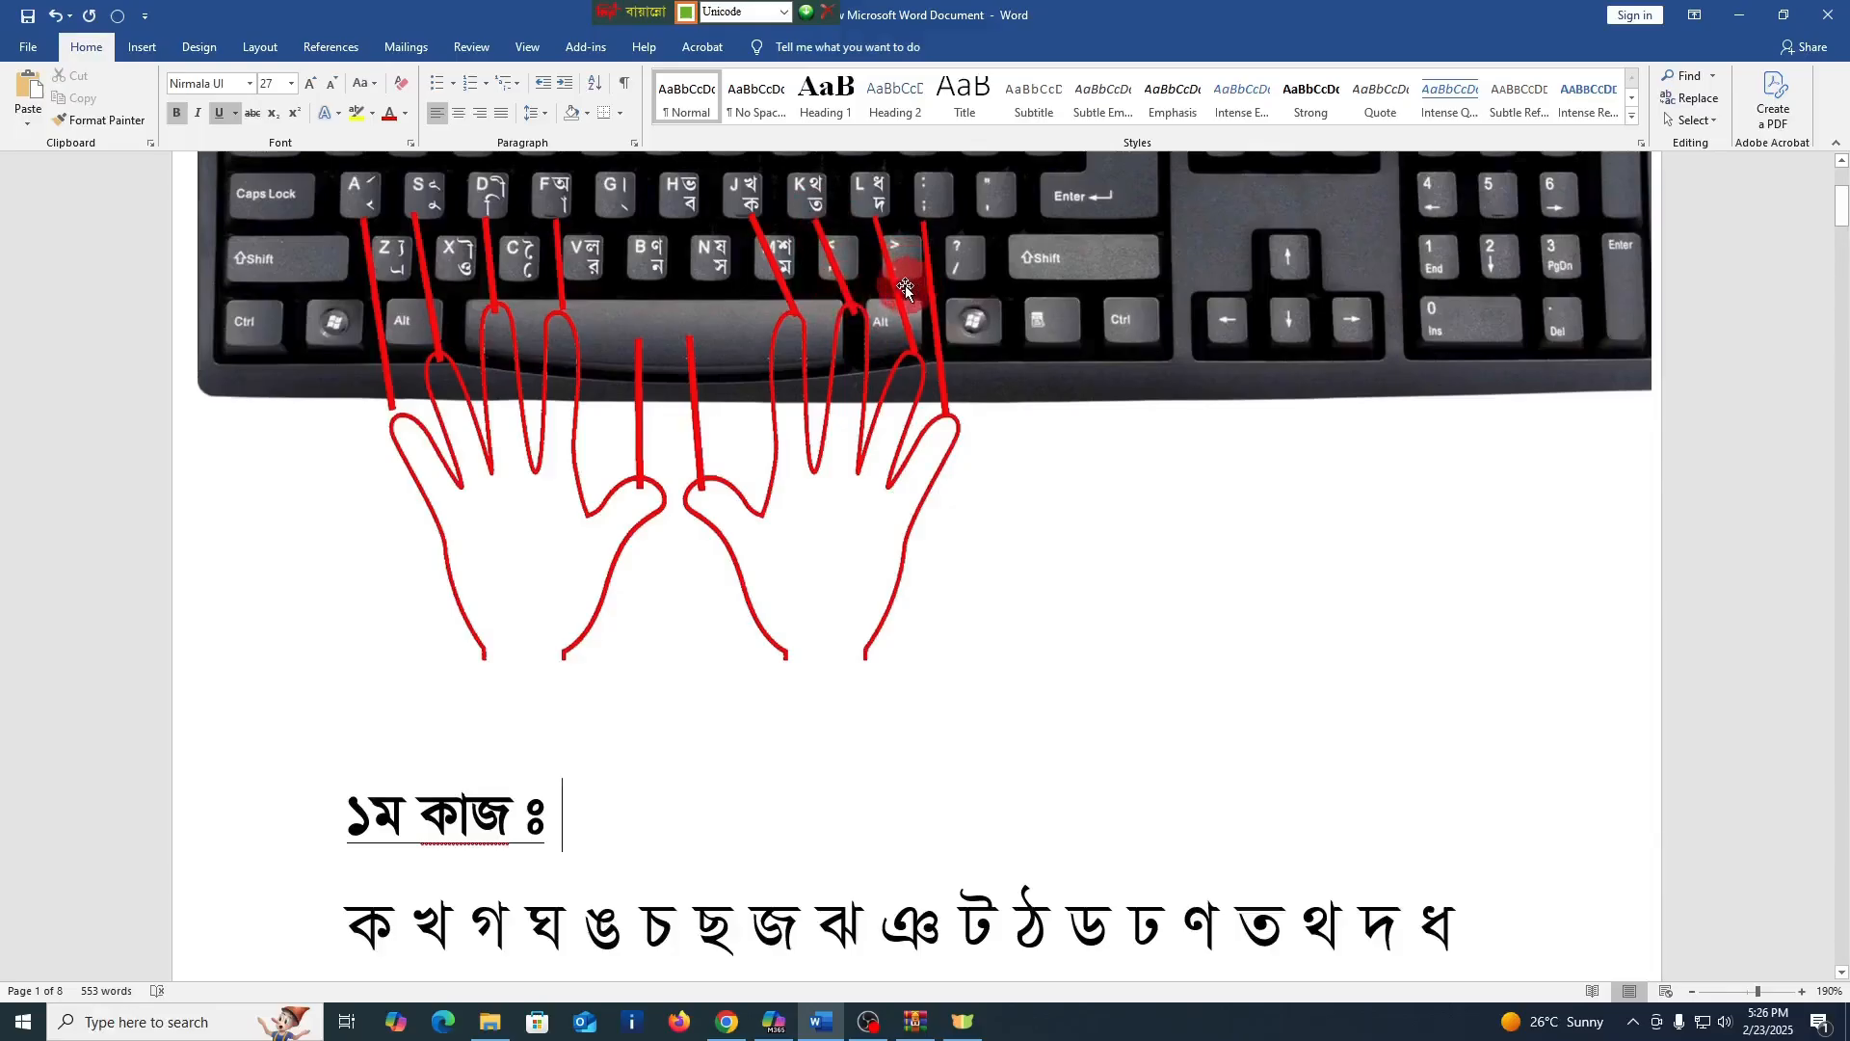
Review the consonants of the first exercise, the vowels of the second and the start of the third exercise's conjunct table
scroll(703, 690, "down", 3)
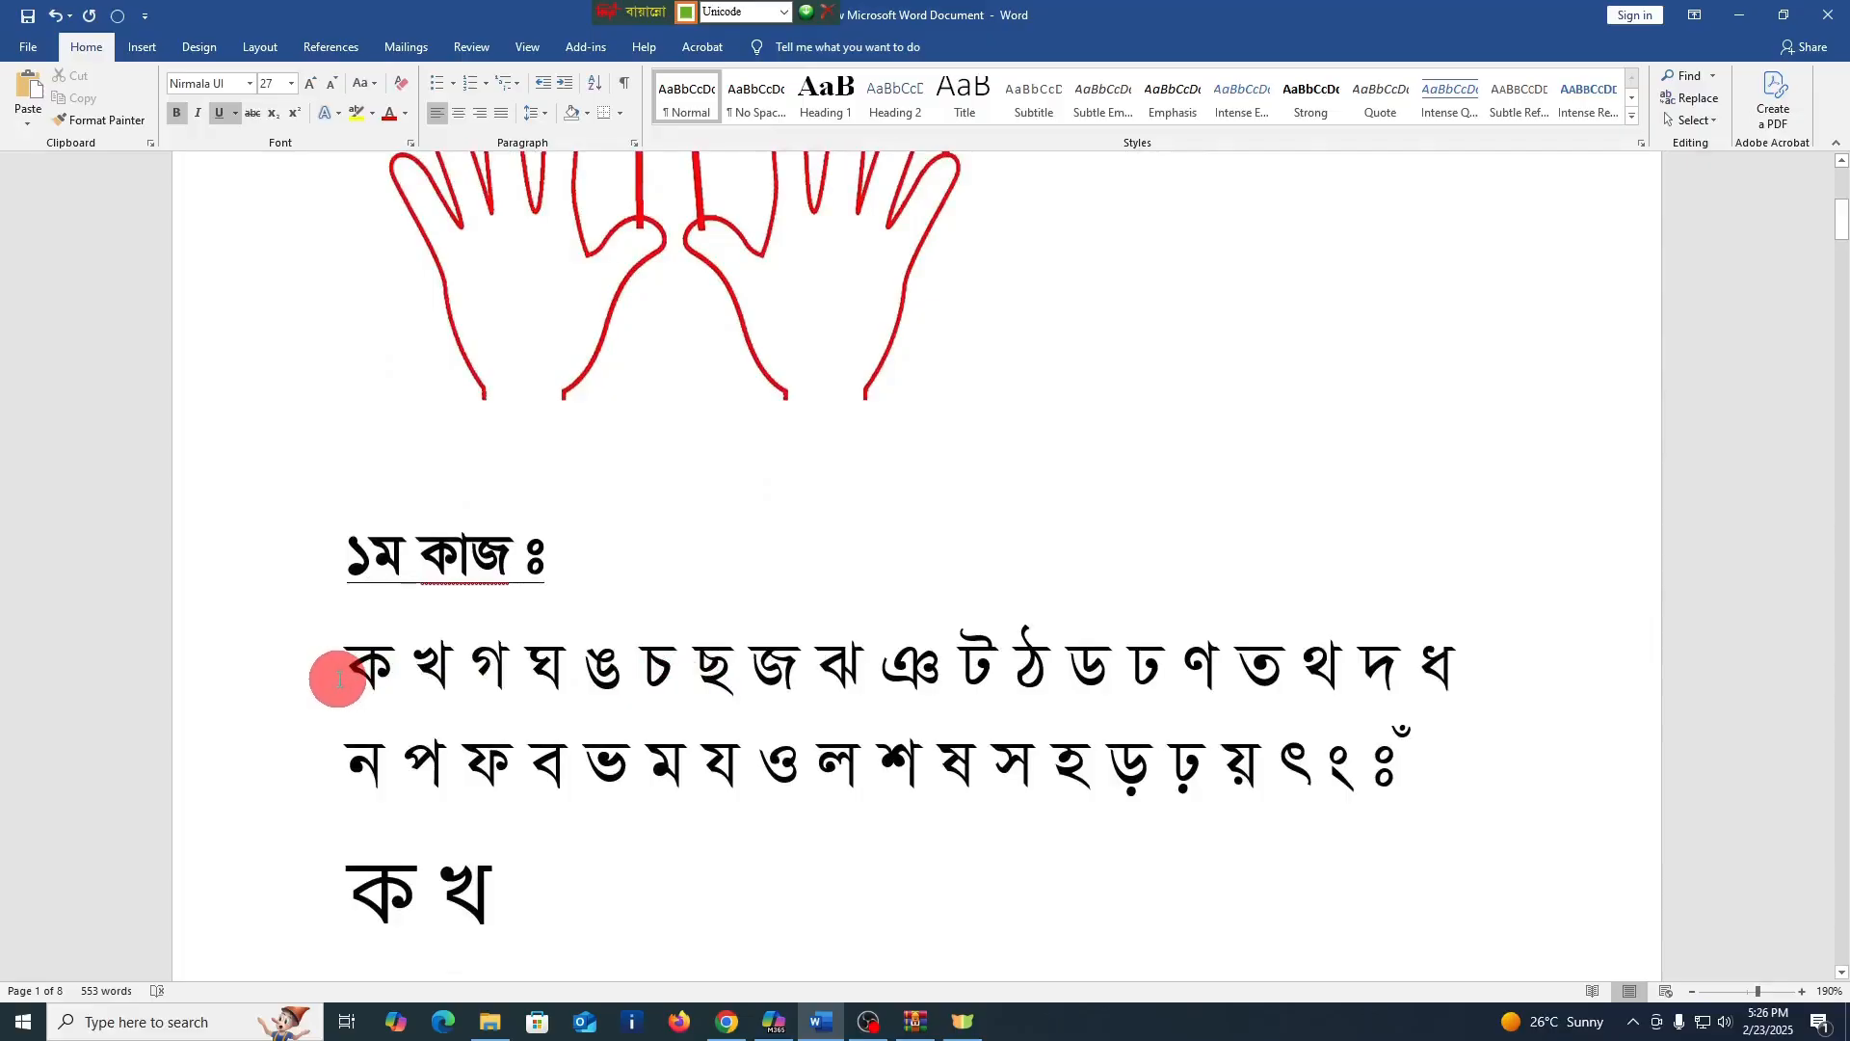
scroll(879, 694, "down", 8)
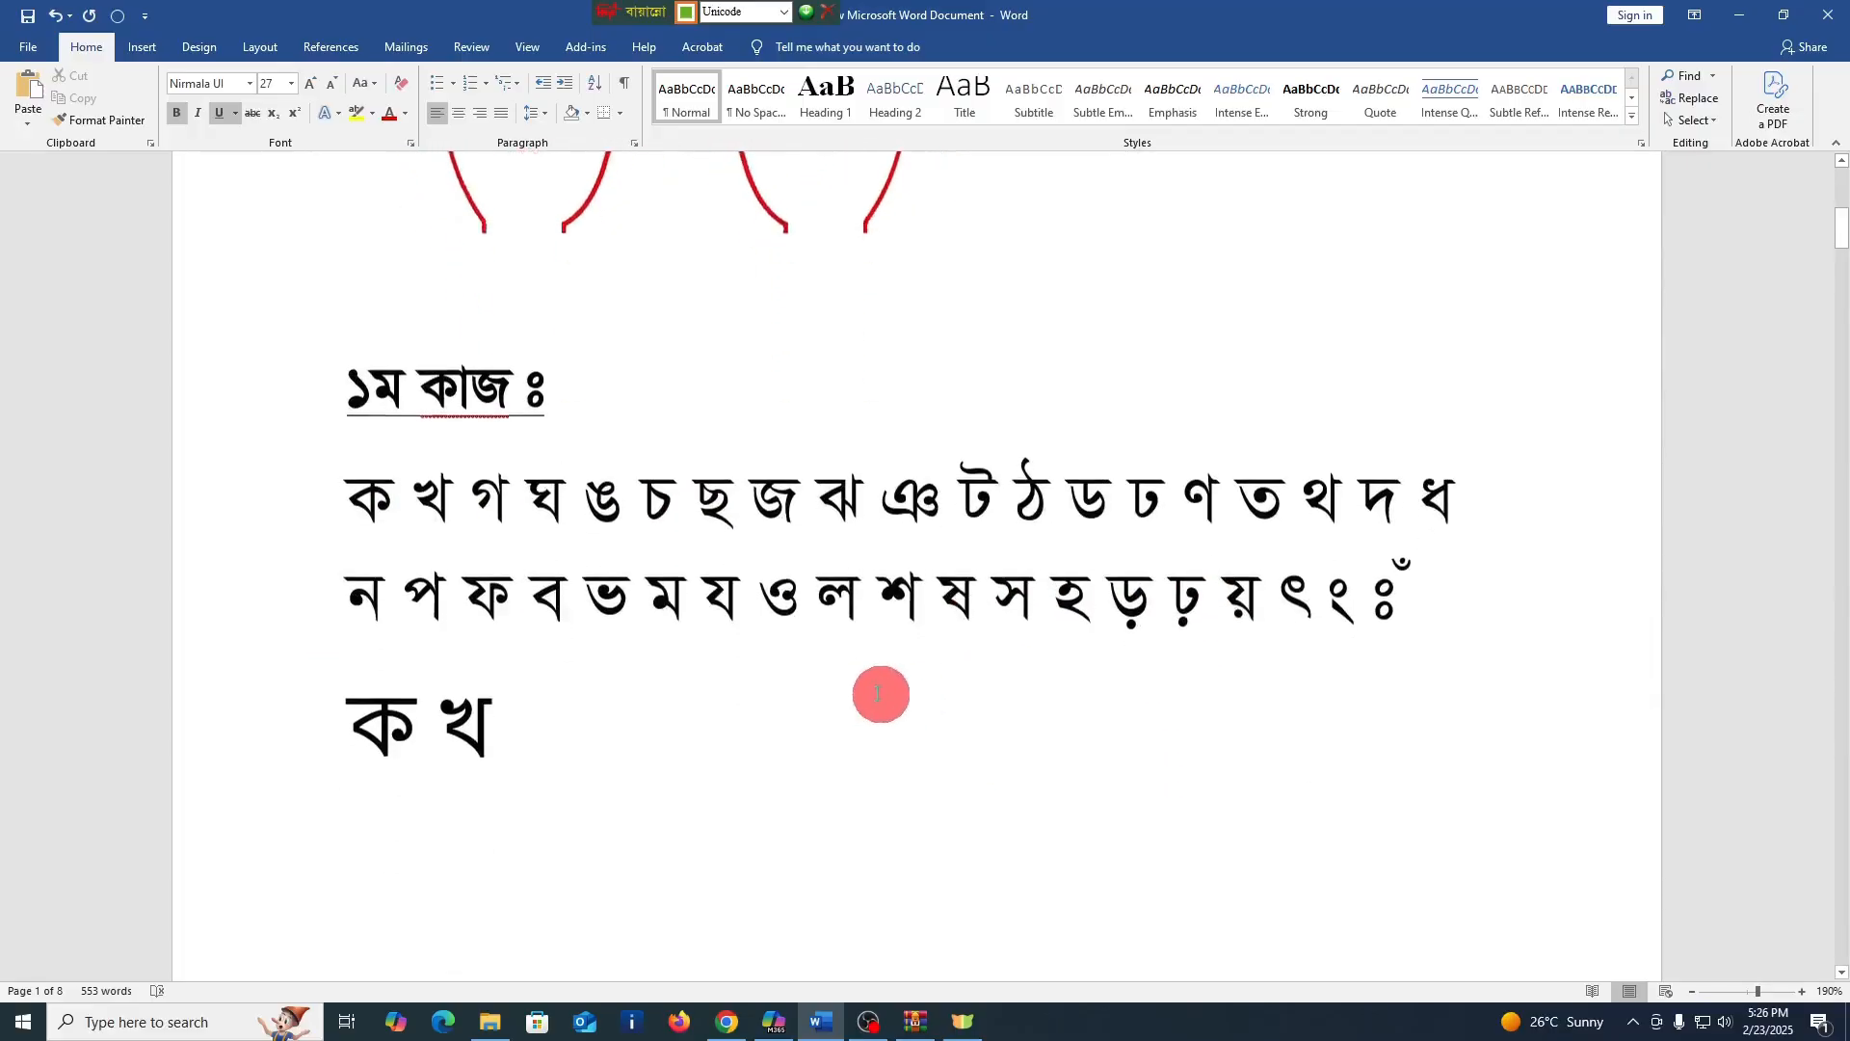
scroll(814, 692, "down", 15)
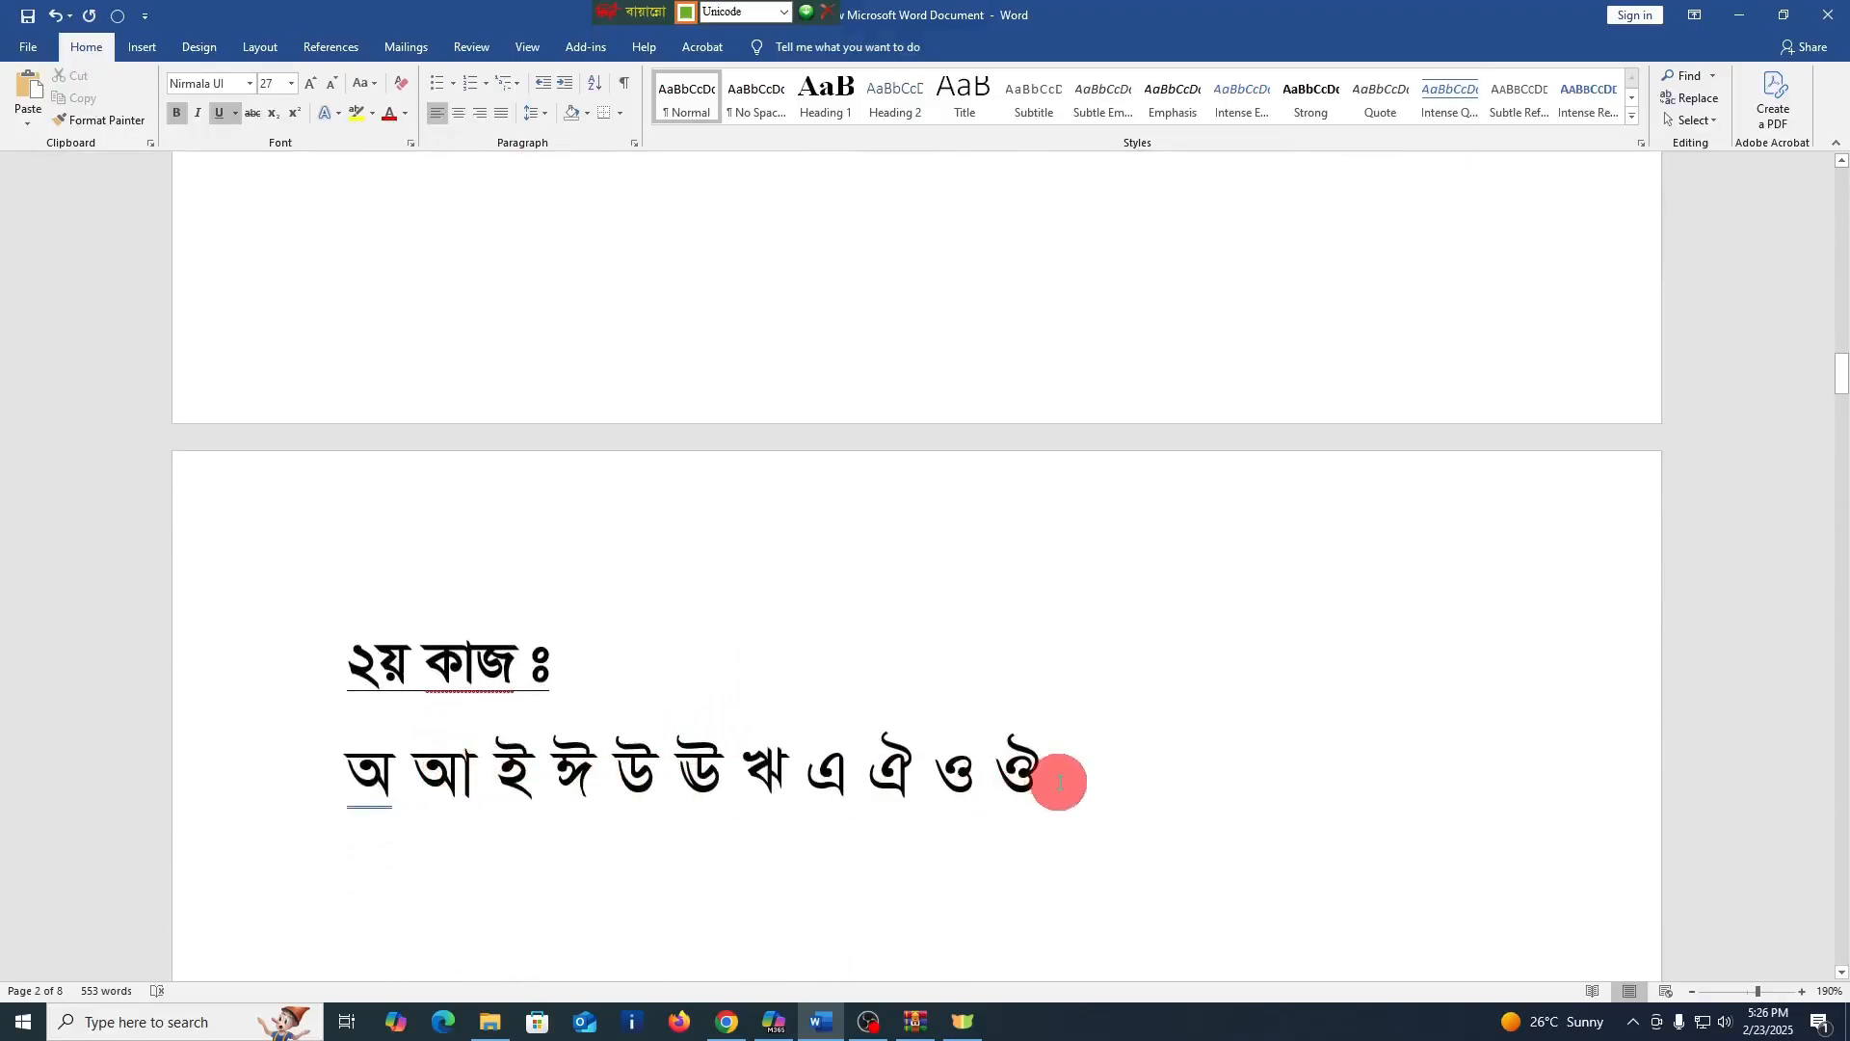
scroll(1000, 771, "down", 6)
scroll(906, 760, "down", 6)
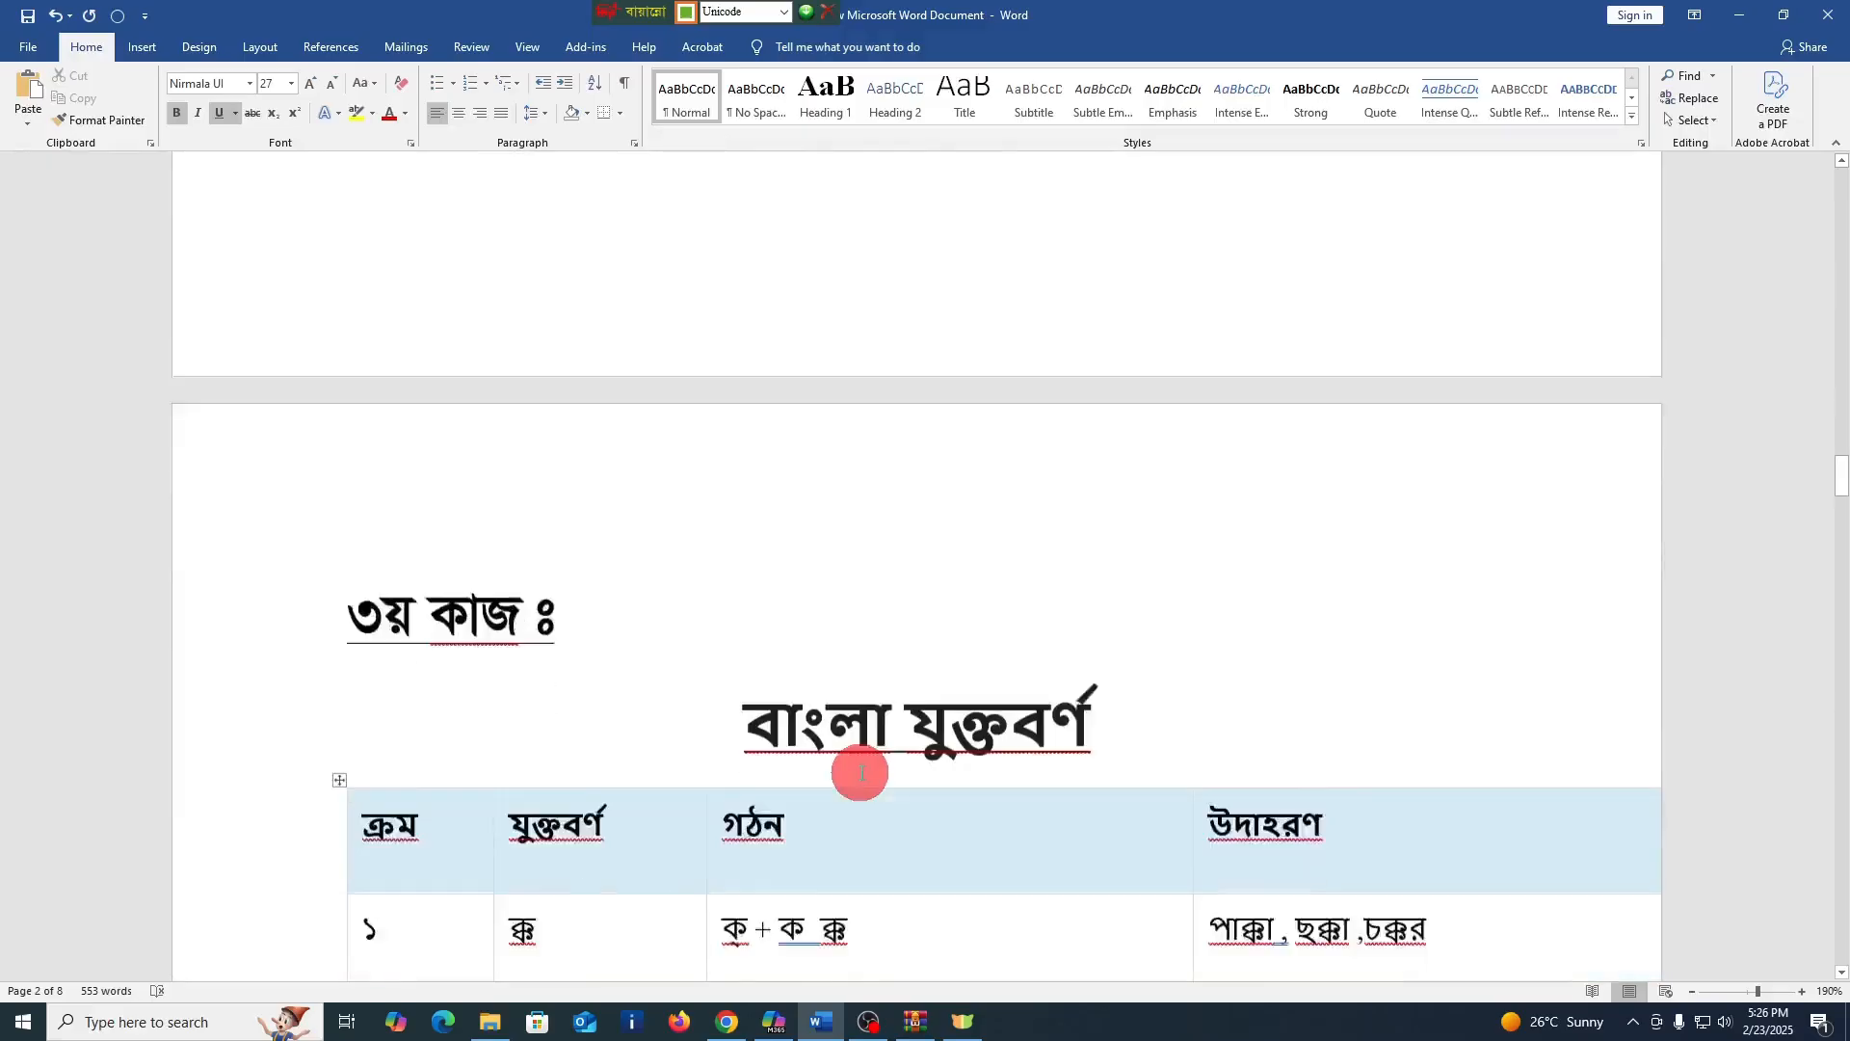